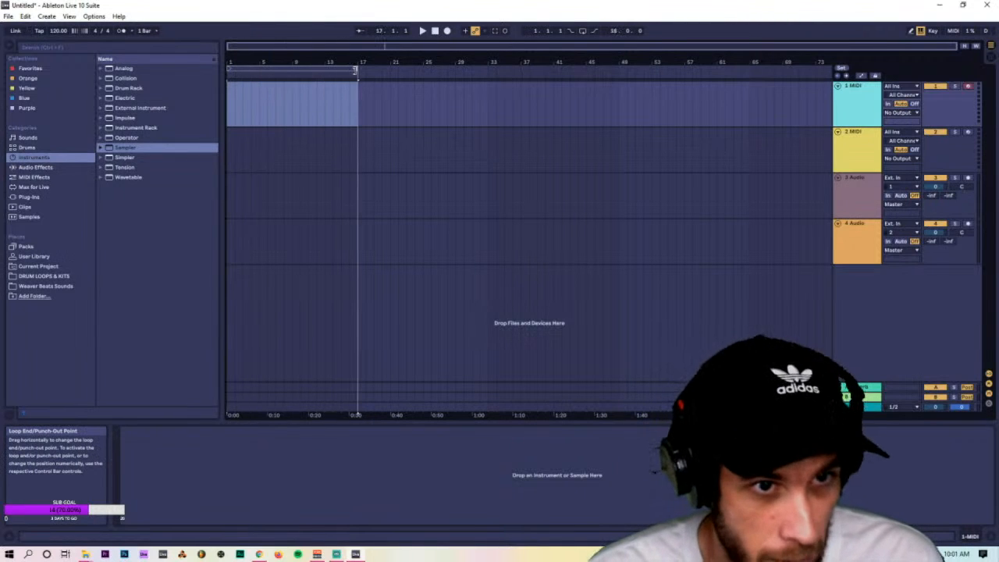
# Set the tempo to 117 BPM and add an empty Drum Rack on a new track.
pyautogui.moveTo(59, 30); pyautogui.dragTo(58, 19)
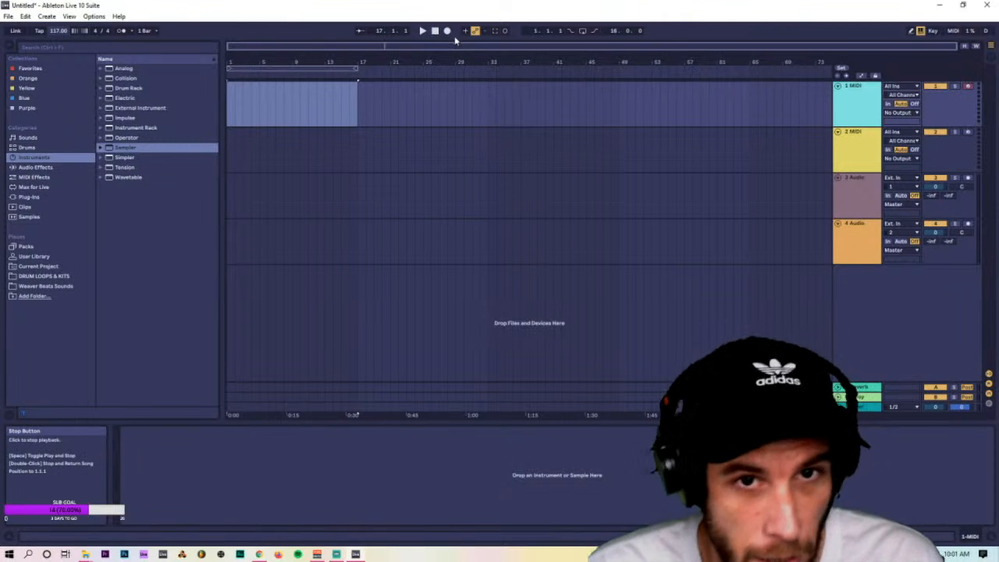
pyautogui.hotkey('ctrl', 'a')
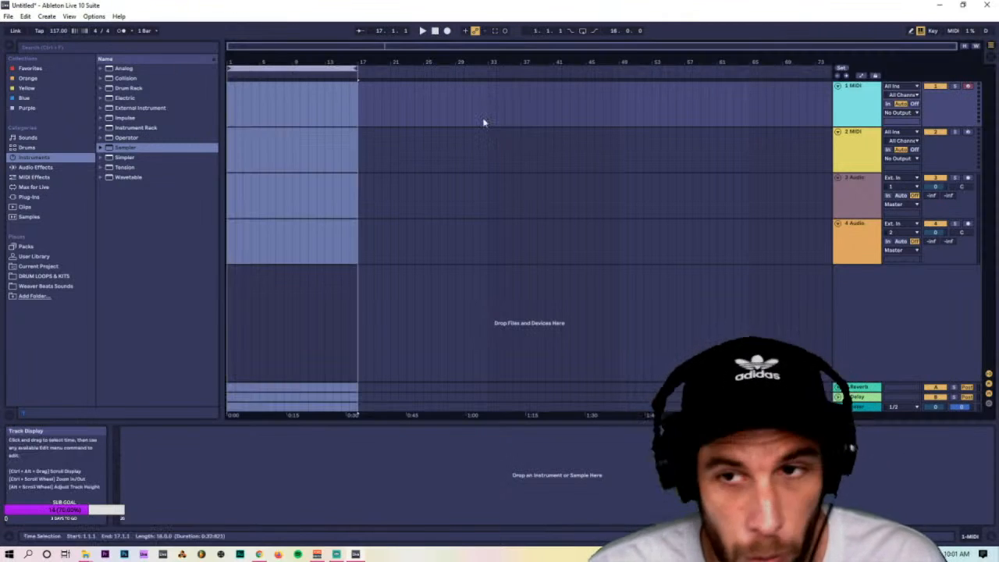
pyautogui.click(35, 145)
pyautogui.moveTo(130, 78); pyautogui.dragTo(340, 304)
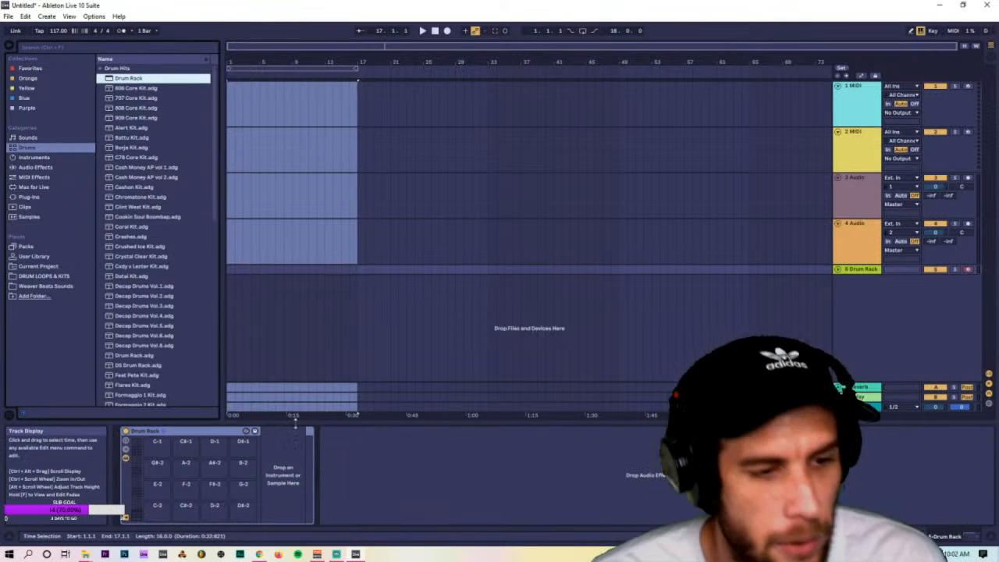
# Load the Clappah Clap Snare, Face Kick and FUUUCK Kick samples from the Drum samples for folder onto the Drum Rack pads starting at C-2.
pyautogui.doubleClick(614, 4)
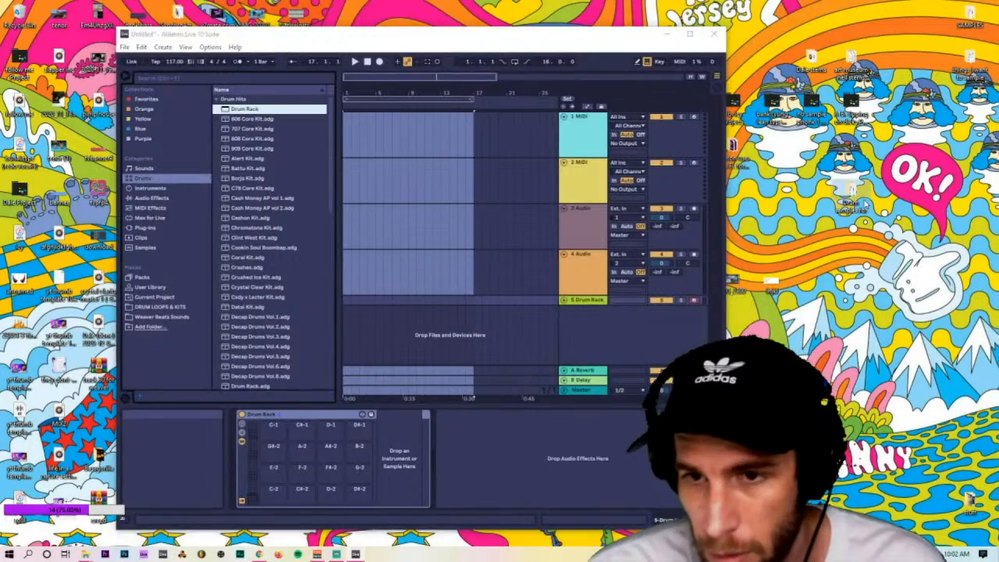
pyautogui.hotkey('alt', 'Tab')
pyautogui.moveTo(414, 29); pyautogui.dragTo(885, 71)
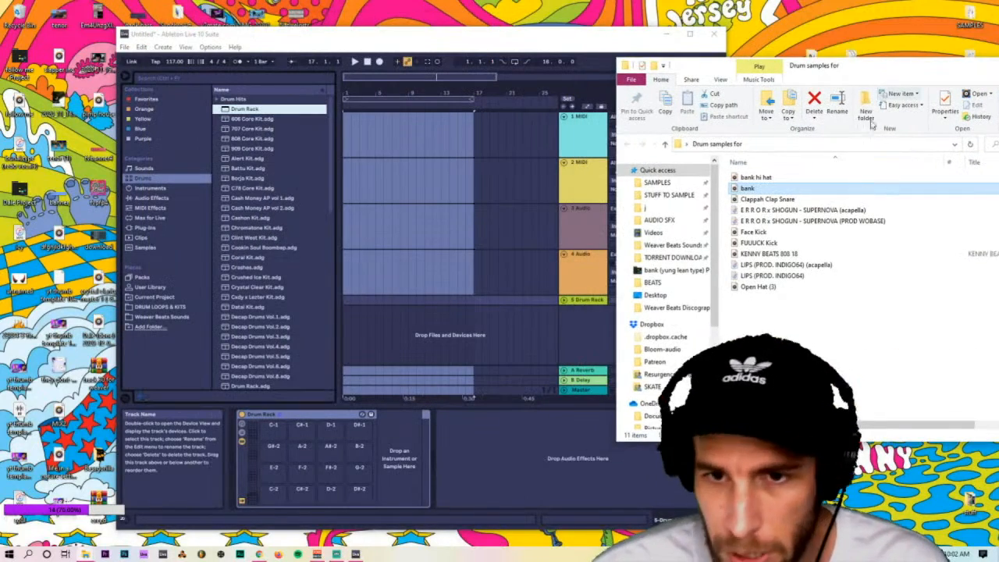
pyautogui.click(771, 288)
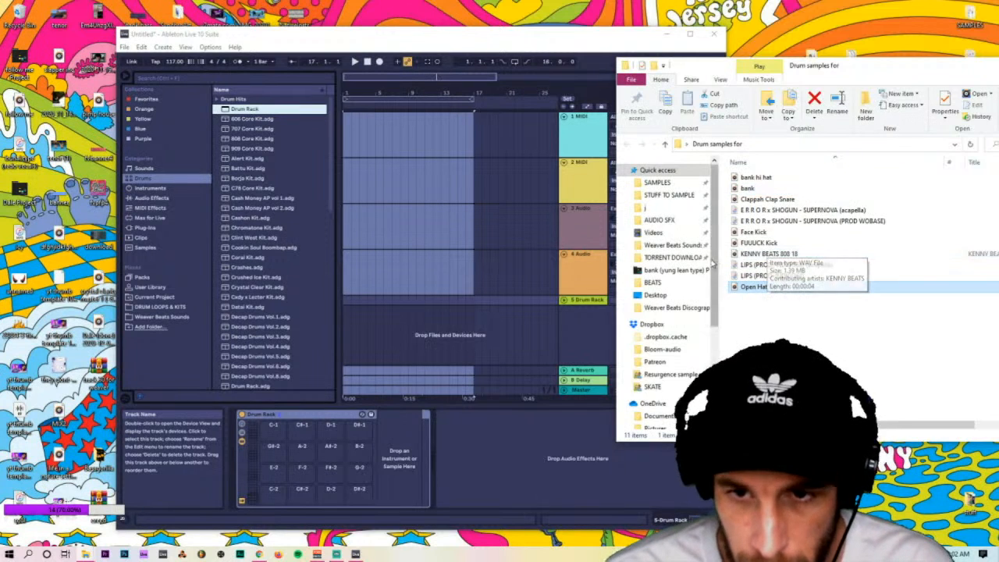
pyautogui.click(761, 243)
pyautogui.keyDown('shift'); pyautogui.click(754, 232); pyautogui.keyUp('shift')
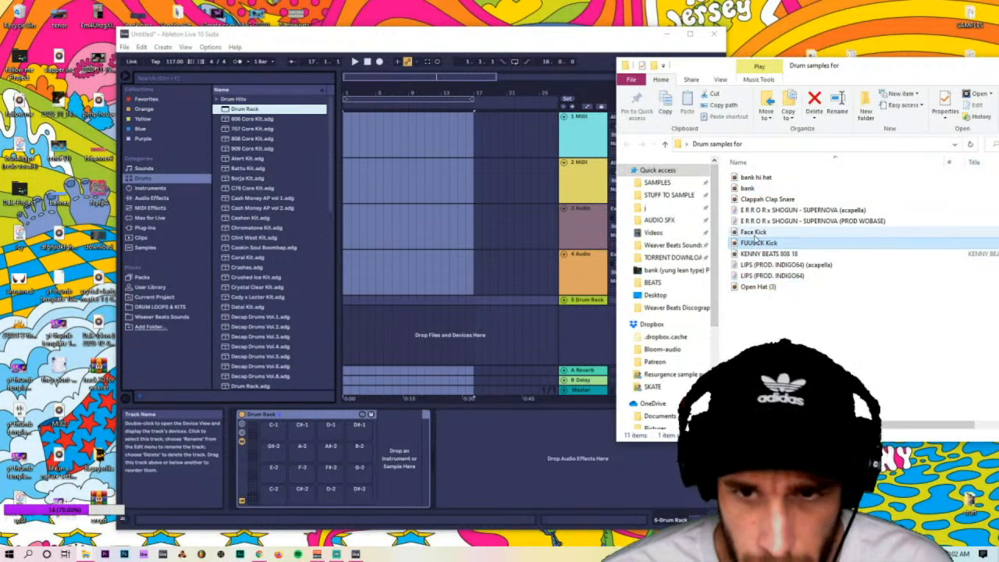
pyautogui.keyDown('ctrl'); pyautogui.click(777, 201); pyautogui.keyUp('ctrl')
pyautogui.moveTo(776, 202); pyautogui.dragTo(301, 492)
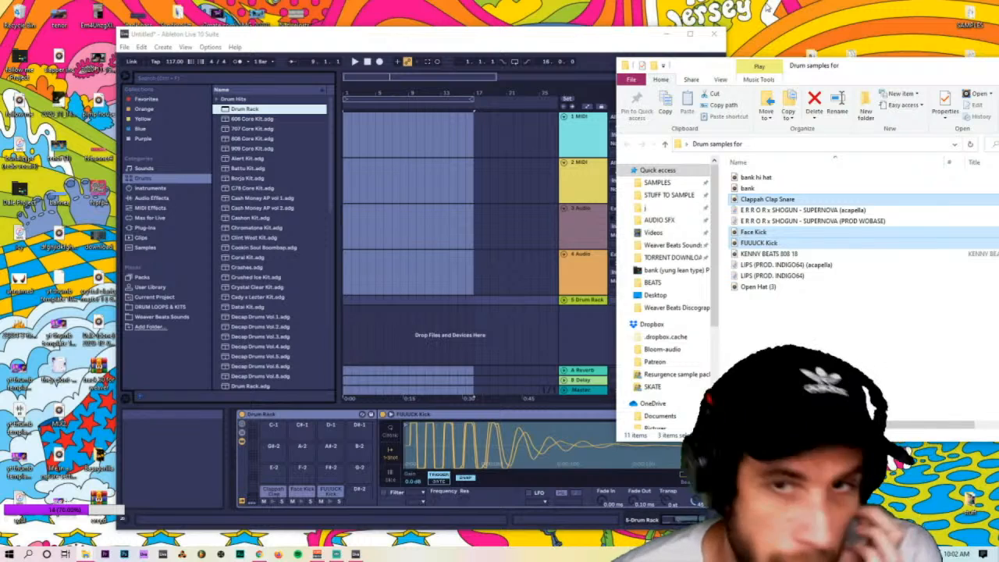
pyautogui.click(694, 38)
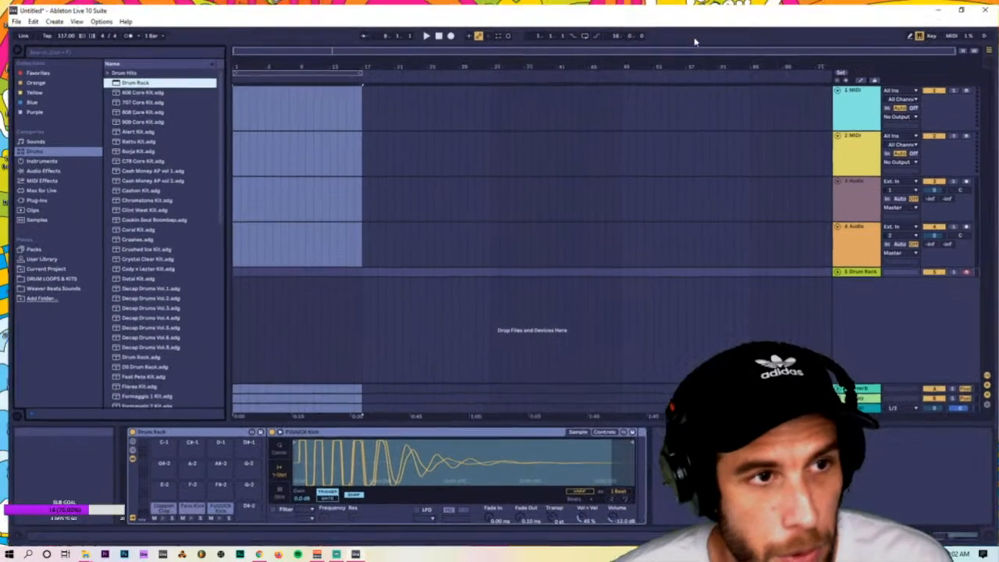
# Turn on the metronome and lower the preview volume to about -14 dB.
pyautogui.click(120, 30)
pyautogui.press('Tab')
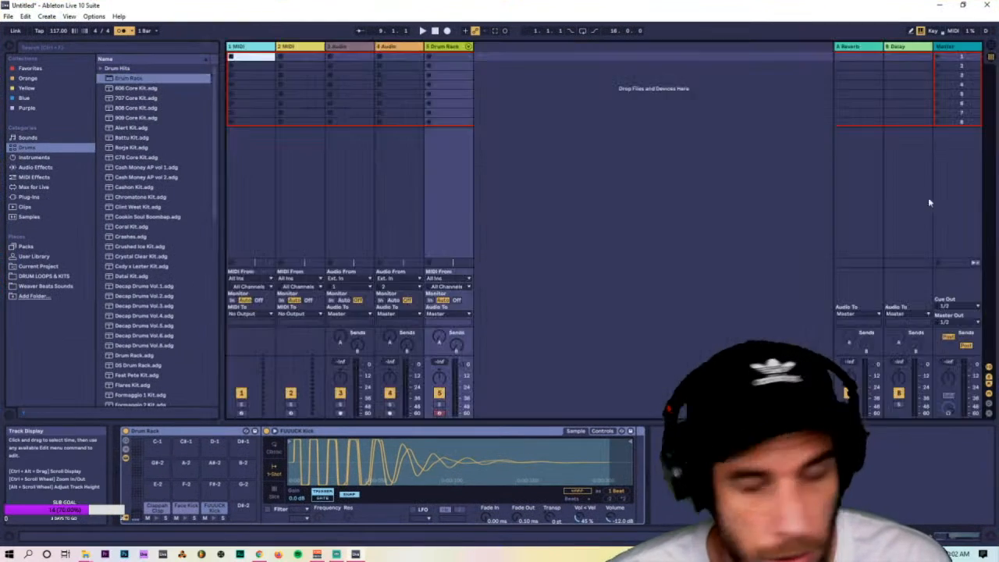
pyautogui.moveTo(948, 404); pyautogui.dragTo(948, 411)
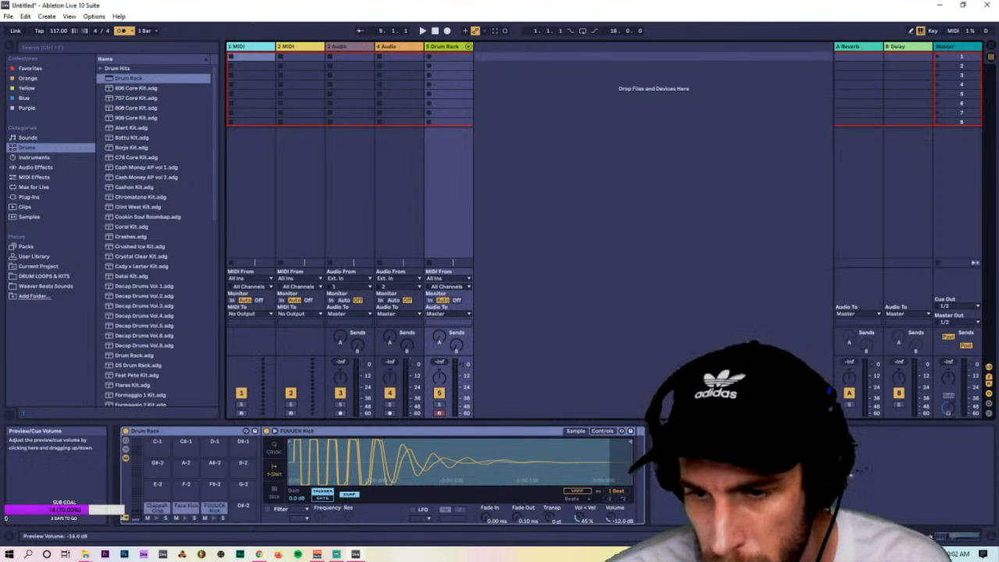
pyautogui.press('Tab')
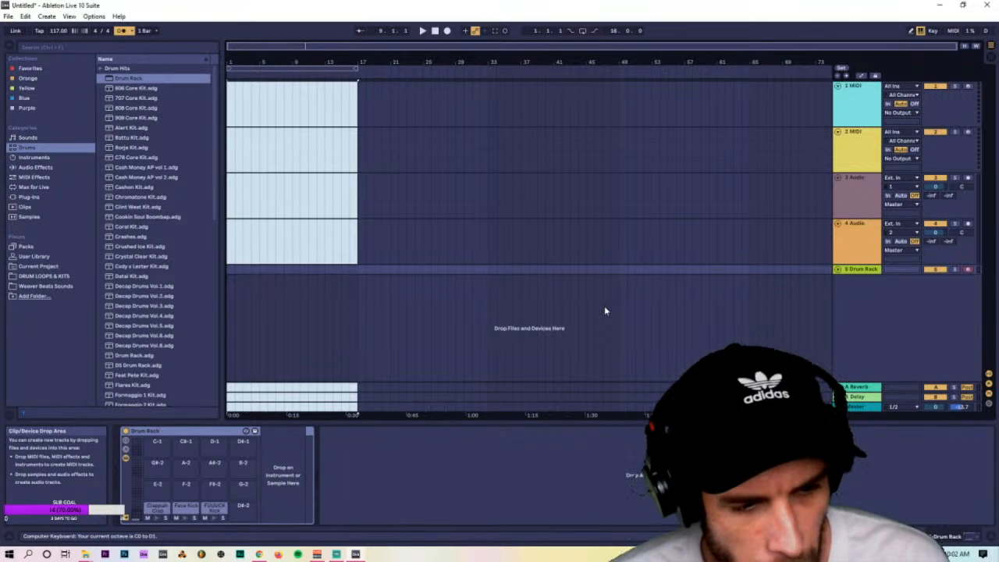
# Lower the computer keyboard octave to C-2 and audition the clap and kick pads of the Drum Rack.
pyautogui.press('z')
pyautogui.press('a')
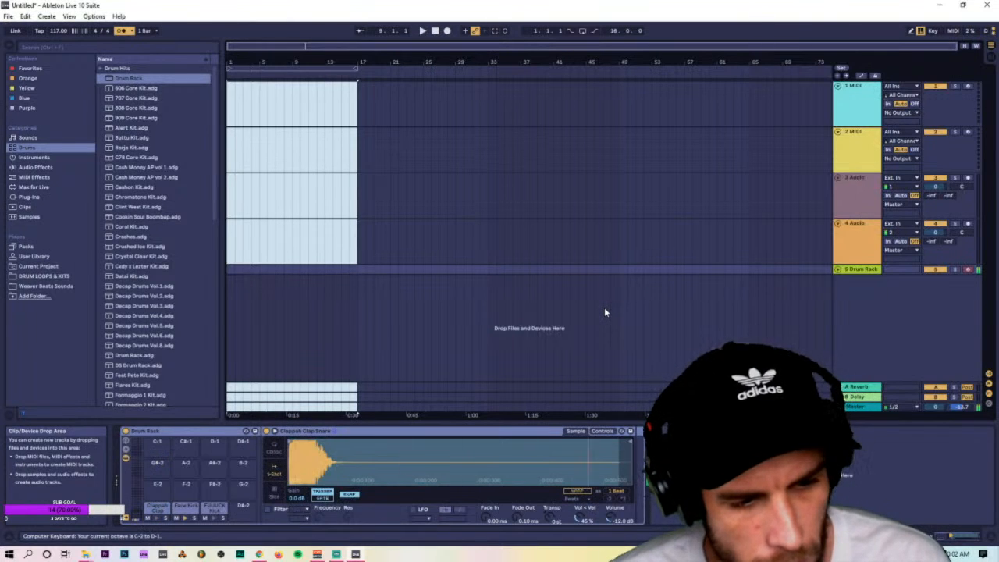
pyautogui.press('s')
pyautogui.press('d')
pyautogui.press('s')
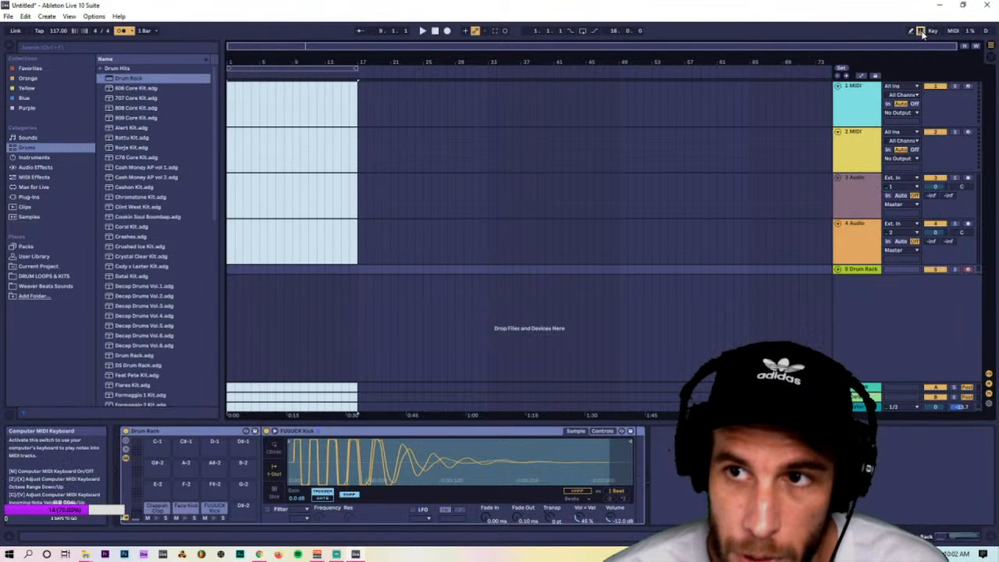
pyautogui.press('w')
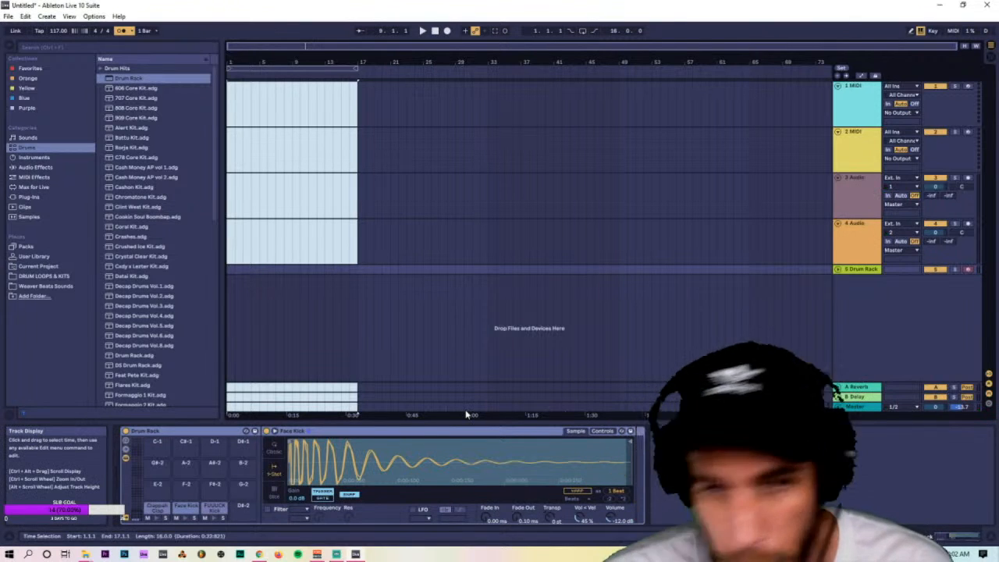
# Record a kick and clap pattern on the Drum Rack track from bar 1 and unfold the track.
pyautogui.click(438, 33)
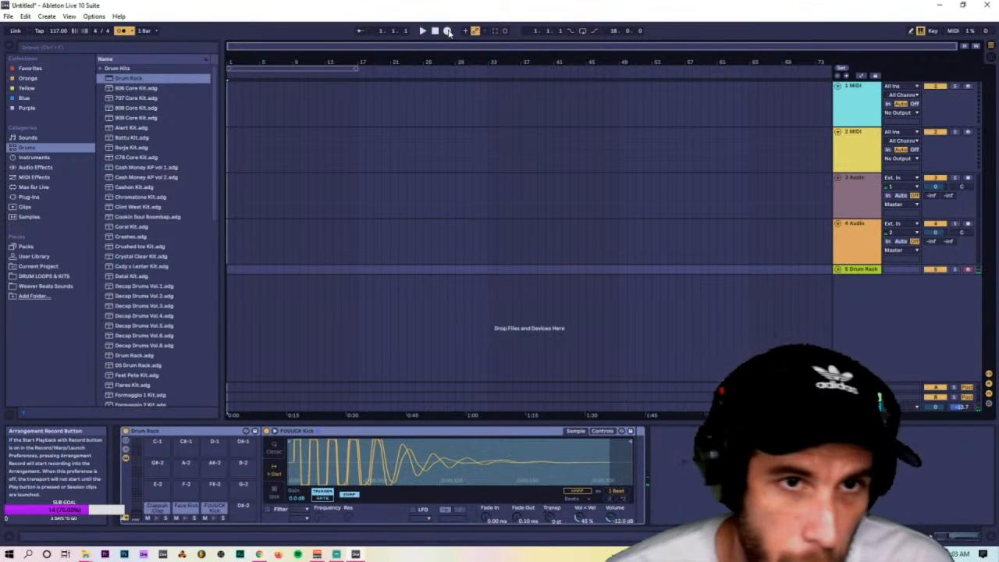
pyautogui.click(448, 31)
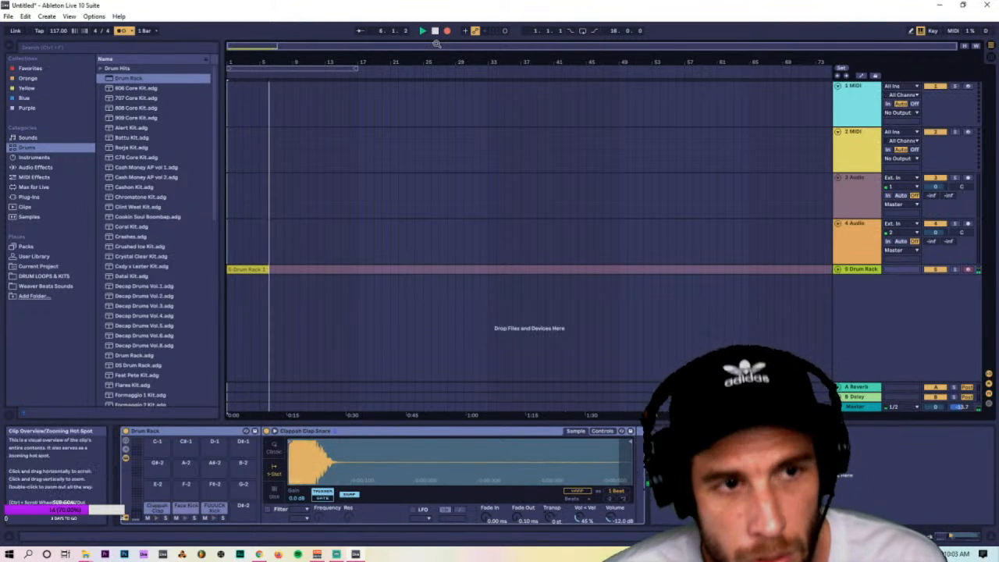
pyautogui.press('space')
pyautogui.click(838, 269)
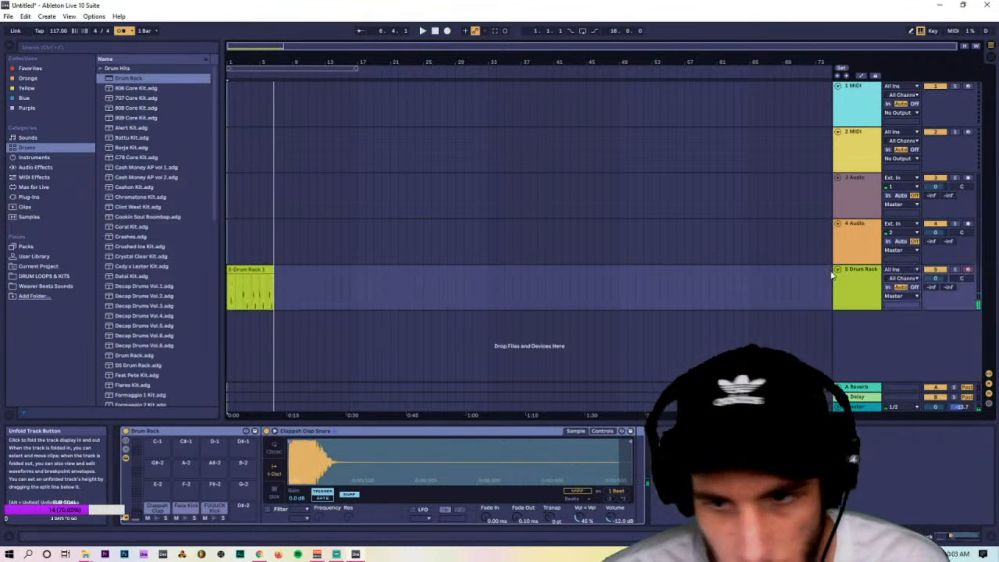
# Remove the first four bars of the recorded drum clip and keep its last two bars at the arrangement start.
pyautogui.moveTo(264, 293); pyautogui.dragTo(227, 291)
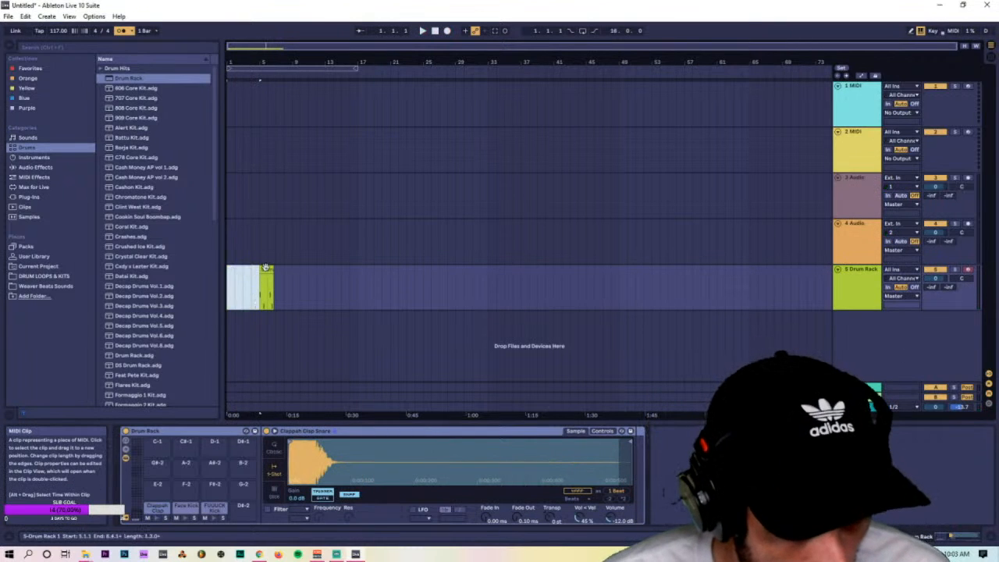
pyautogui.press('Delete')
pyautogui.click(231, 279)
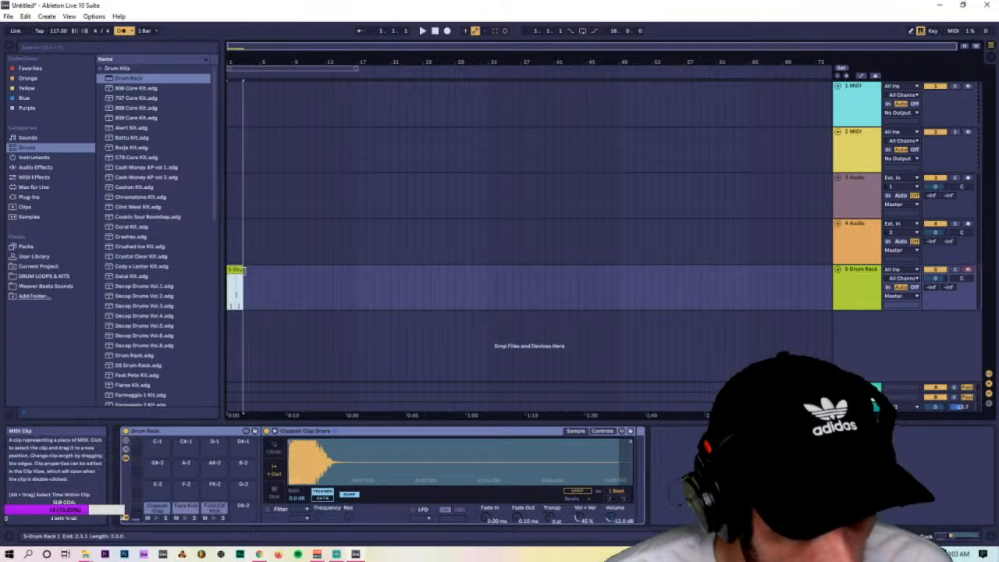
# Open the two-bar drum clip and align its recorded clap and FUUUCK Kick notes to the grid.
pyautogui.doubleClick(234, 285)
pyautogui.click(302, 376)
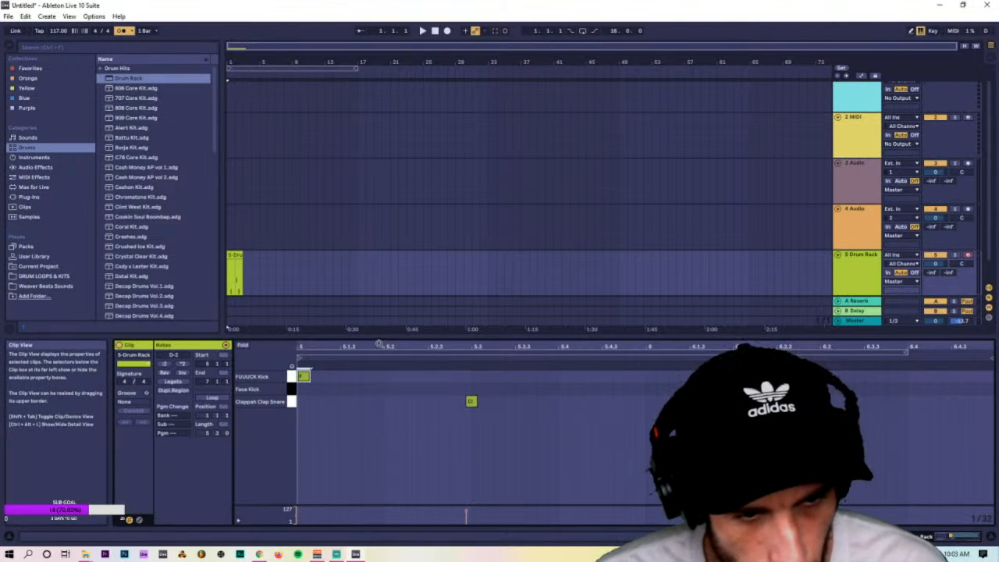
pyautogui.doubleClick(379, 344)
pyautogui.click(934, 401)
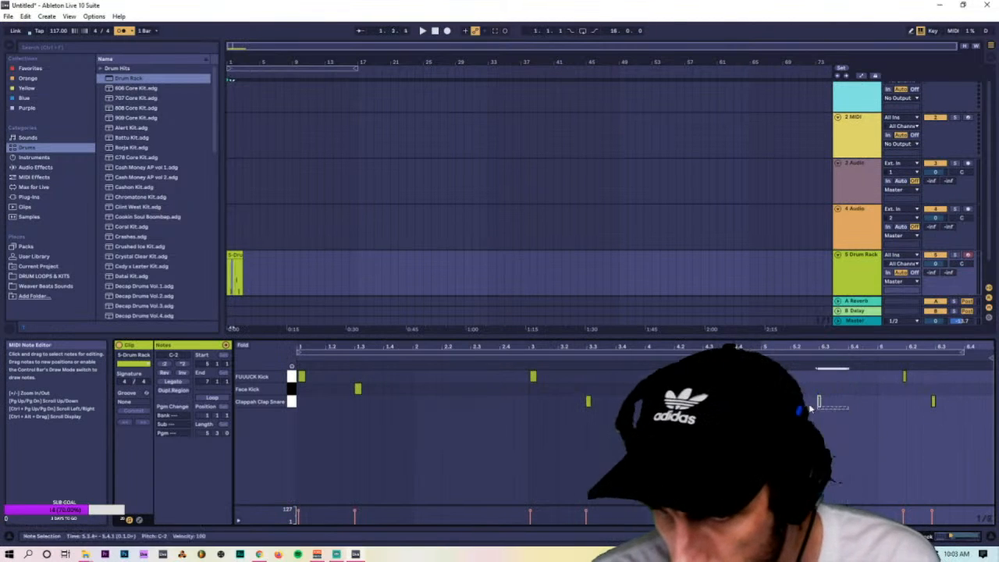
pyautogui.click(908, 375)
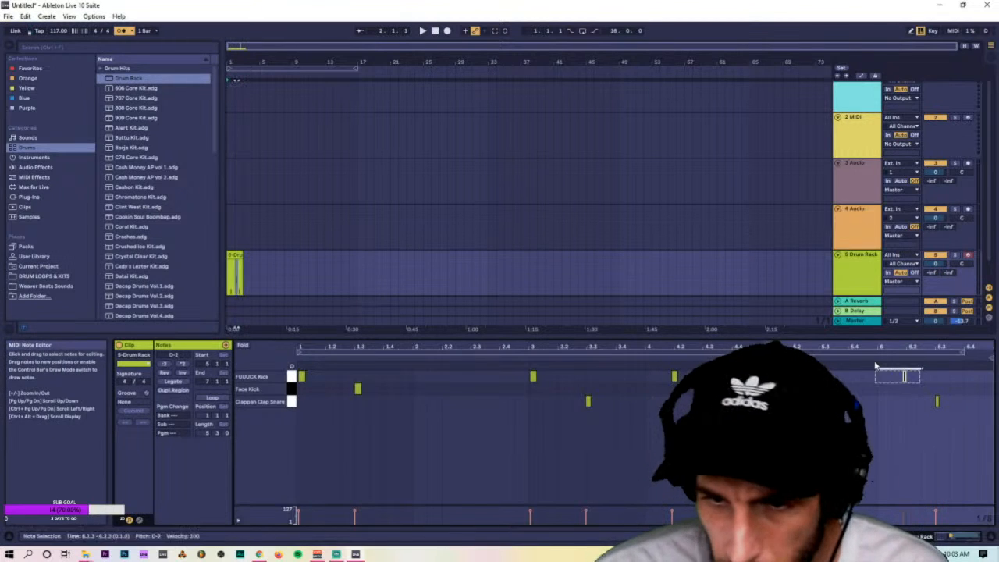
pyautogui.moveTo(916, 349); pyautogui.dragTo(849, 381)
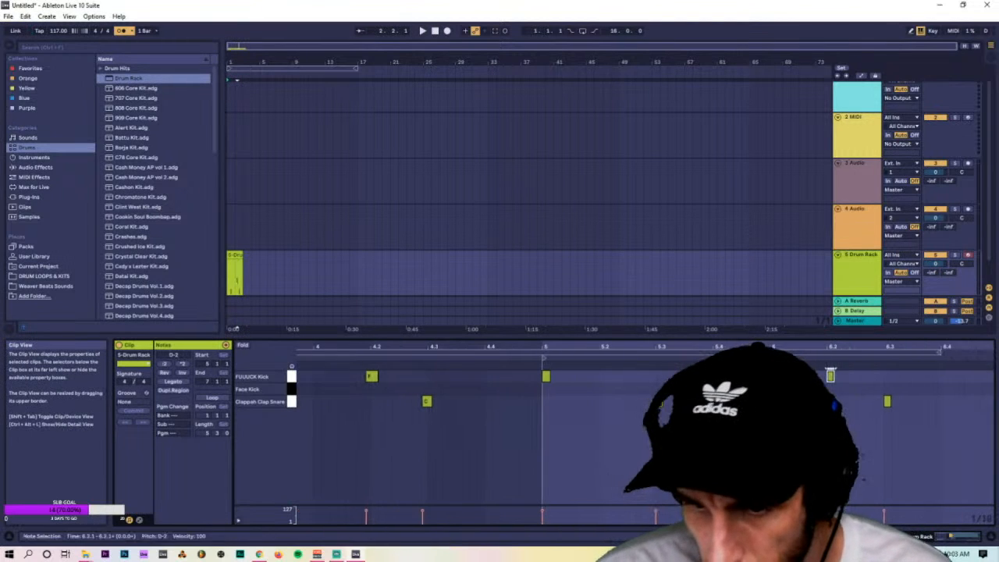
pyautogui.click(843, 390)
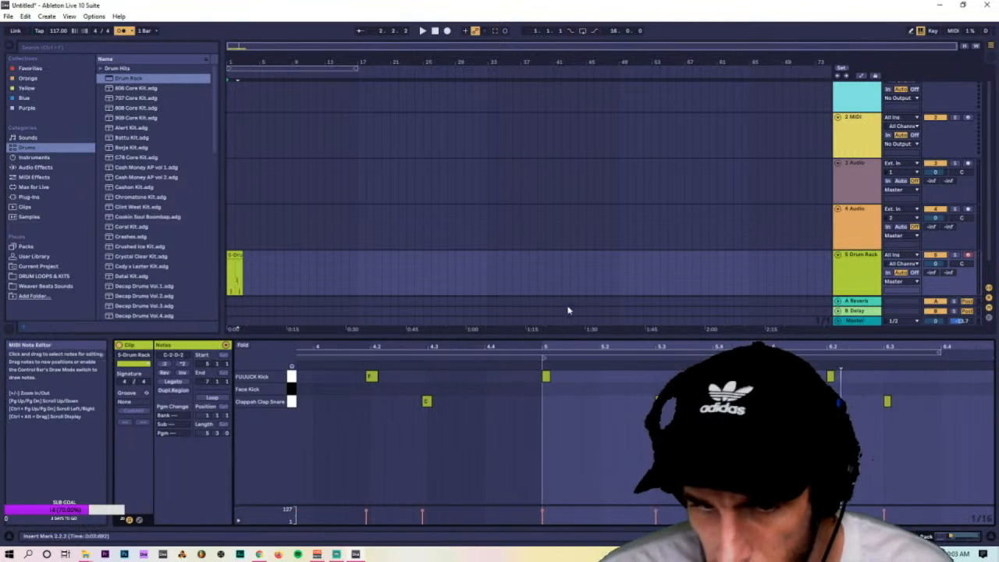
# Duplicate the two-bar drum clip until it fills 16 bars and turn on looping for that section.
pyautogui.click(241, 273)
pyautogui.hotkey('ctrl', 'd')
pyautogui.hotkey('ctrl', 'd')
pyautogui.hotkey('ctrl', 'd')
pyautogui.hotkey('ctrl', 'd')
pyautogui.hotkey('ctrl', 'd')
pyautogui.hotkey('ctrl', 'd')
pyautogui.hotkey('ctrl', 'd')
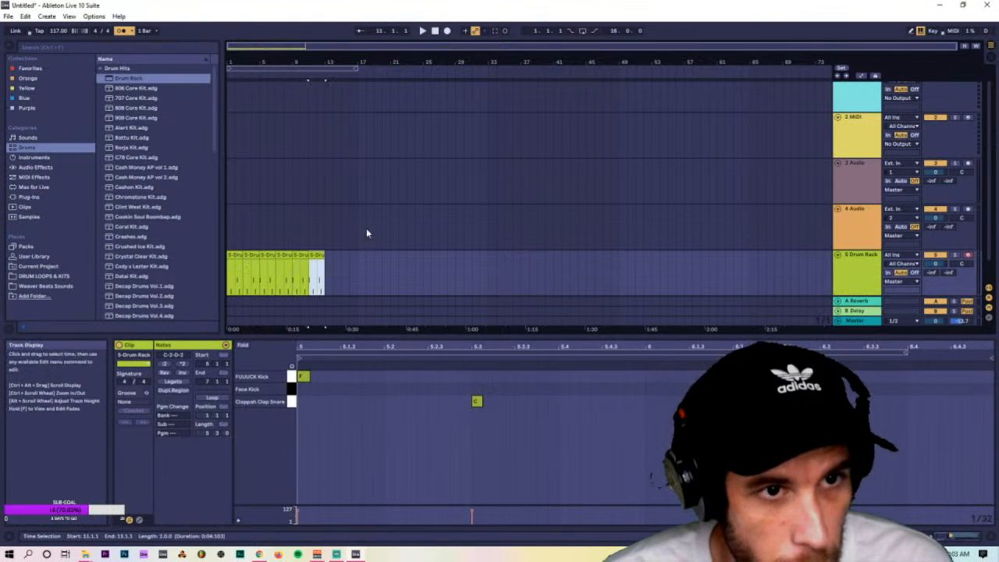
pyautogui.hotkey('ctrl', 'a')
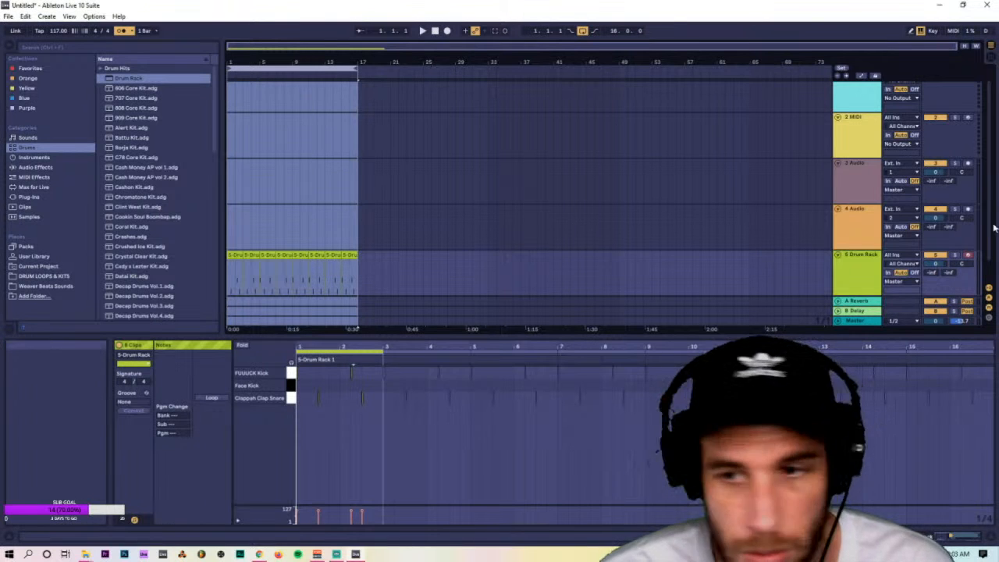
# Add a Drum Rack to the second MIDI track and delete the two audio tracks and the empty first MIDI track.
pyautogui.moveTo(129, 78); pyautogui.dragTo(851, 161)
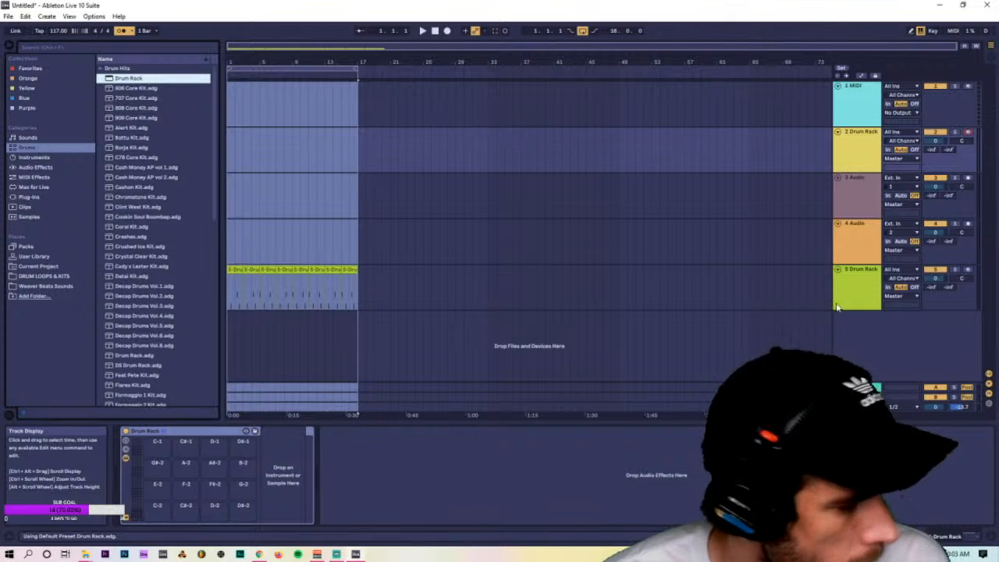
pyautogui.click(855, 206)
pyautogui.rightClick(855, 206)
pyautogui.click(871, 222)
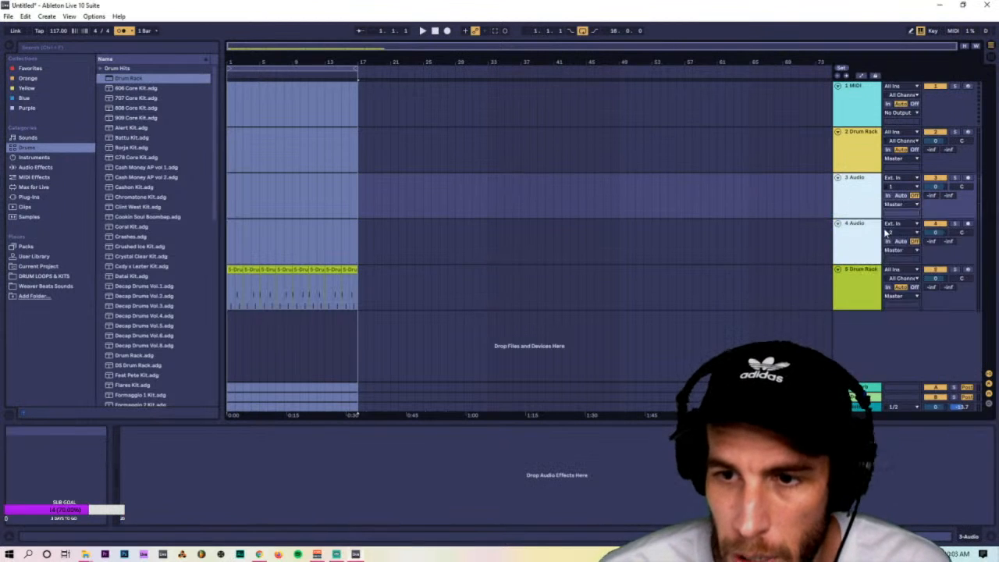
pyautogui.rightClick(858, 102)
pyautogui.click(870, 129)
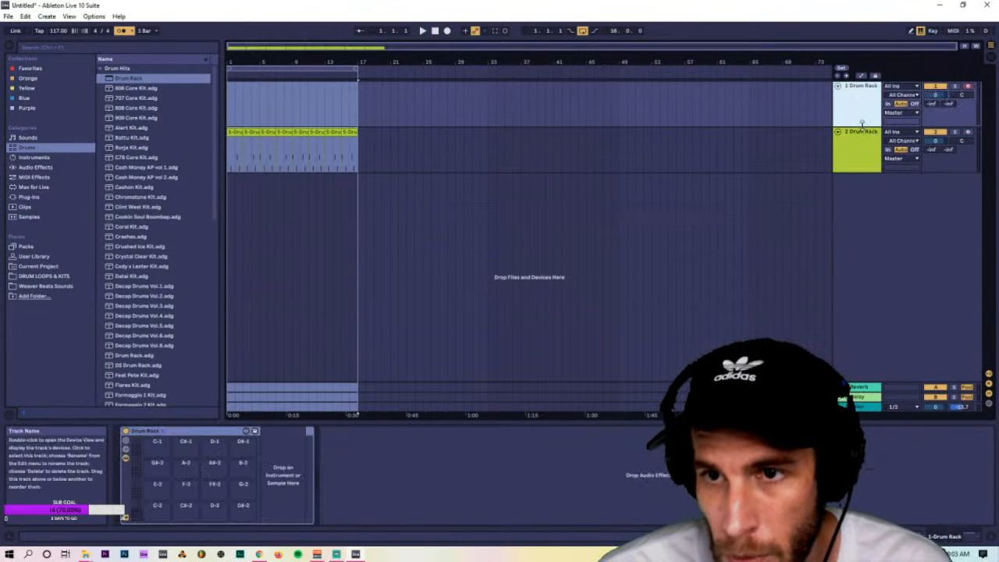
# Rename the recorded drum track as kick snare and the empty Drum Rack track as hh.
pyautogui.click(857, 148)
pyautogui.write('Kick snare')
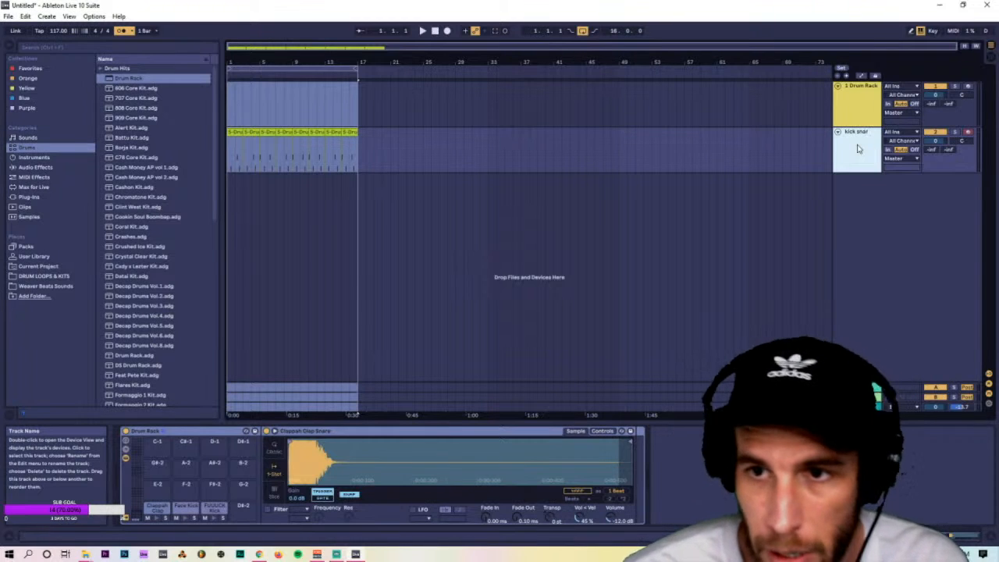
pyautogui.click(866, 111)
pyautogui.hotkey('ctrl', 'r')
pyautogui.write('hh')
pyautogui.press('Return')
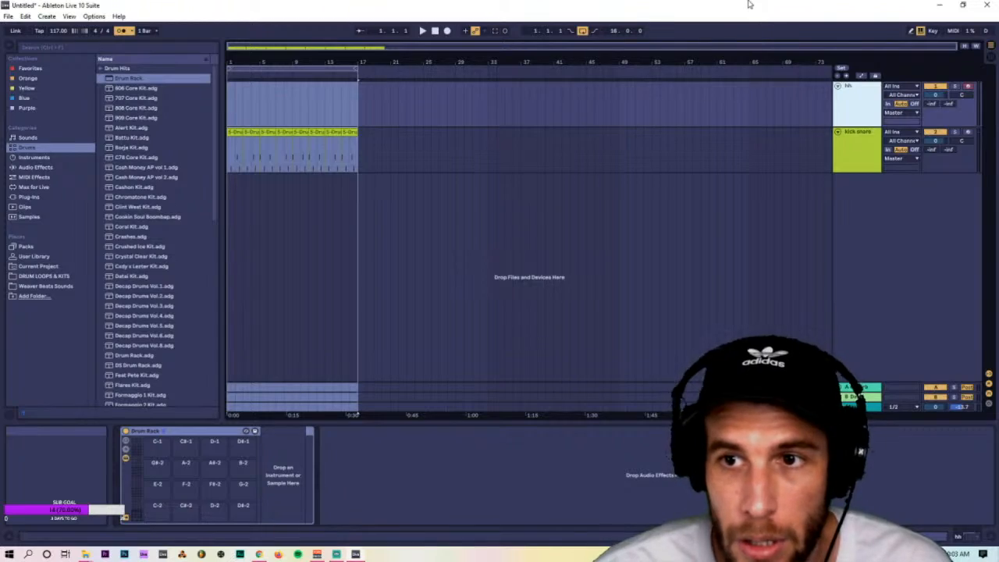
# Load the bank hi hat sample from the Drum samples for folder onto the C-2 pad of the hh track's Drum Rack.
pyautogui.doubleClick(387, 4)
pyautogui.click(827, 326)
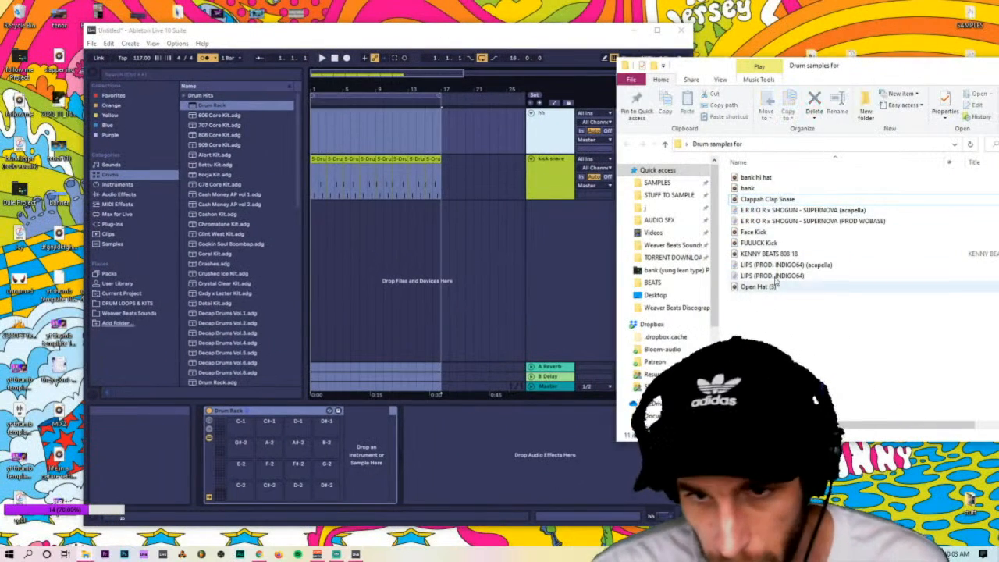
pyautogui.moveTo(763, 178); pyautogui.dragTo(245, 490)
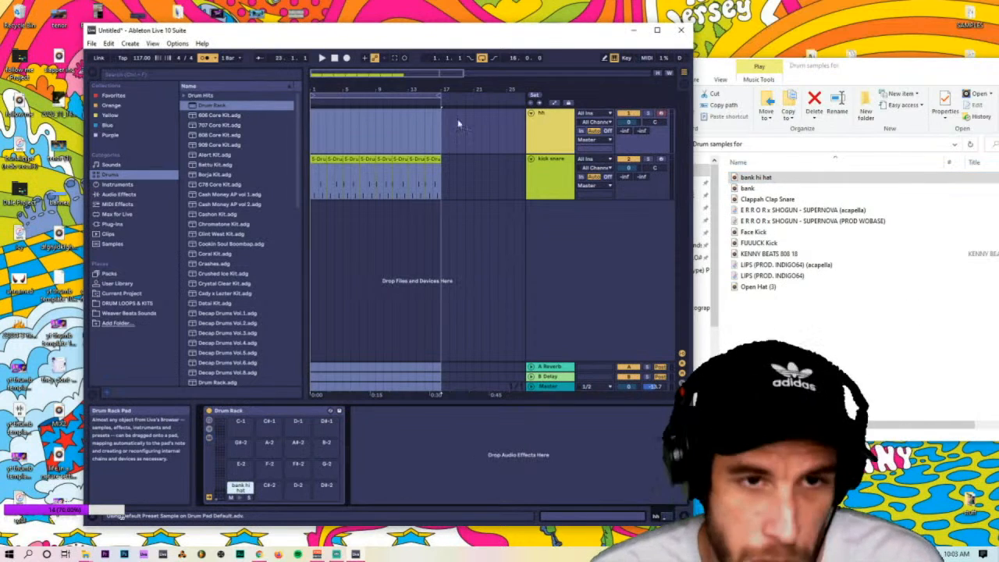
pyautogui.doubleClick(548, 32)
# Add an Arpeggiator to the bank hi hat pad and copy the pad up to D#-2 with faster rates, reaching 1/24.
pyautogui.click(36, 177)
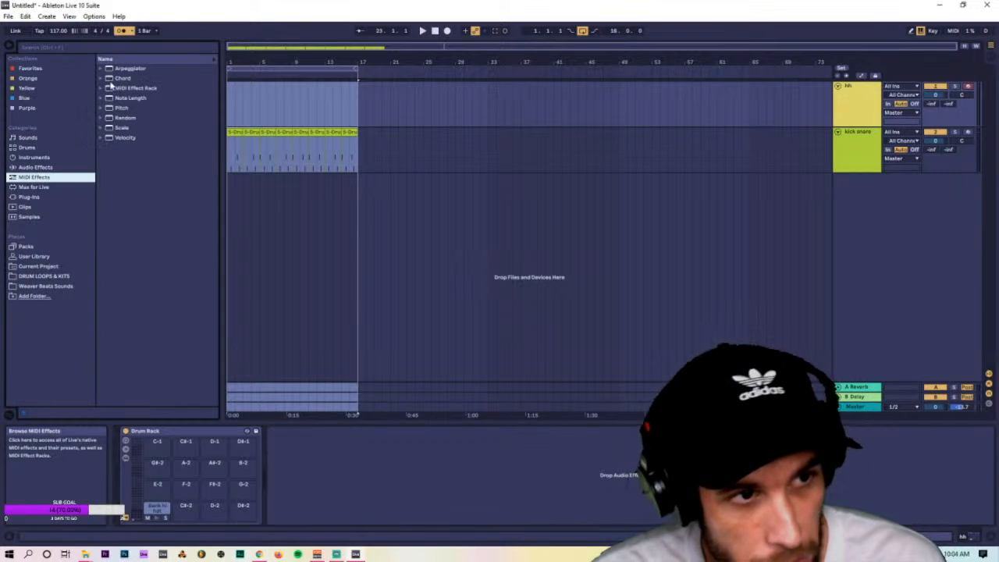
pyautogui.moveTo(134, 68); pyautogui.dragTo(161, 511)
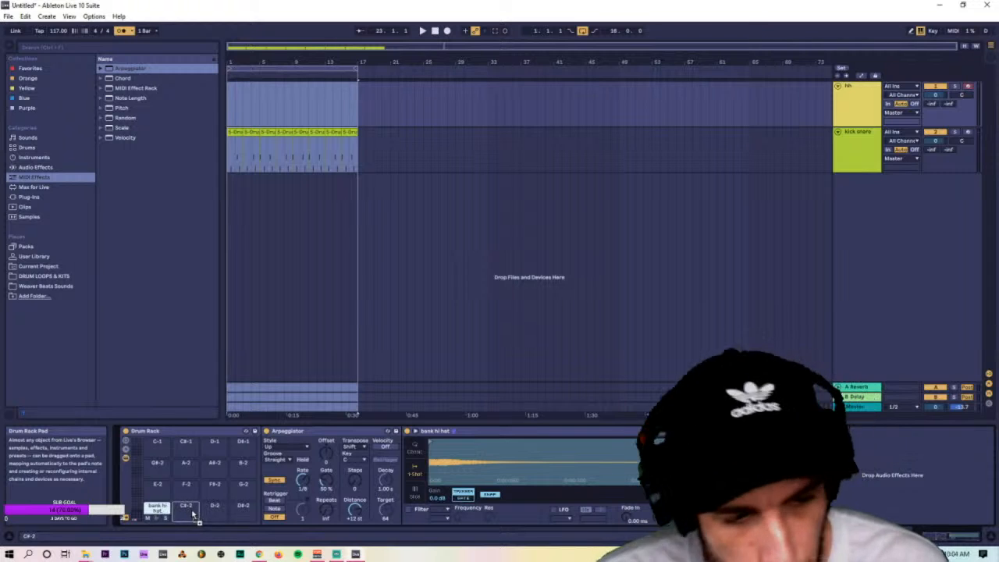
pyautogui.moveTo(303, 483); pyautogui.dragTo(302, 475)
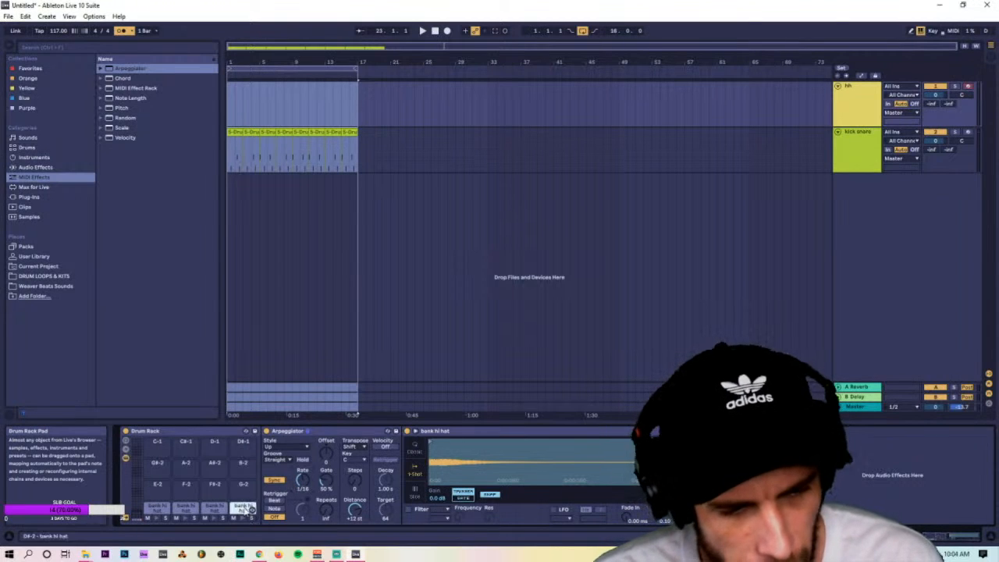
# Copy the bank hi hat pad onto E-2 and F-2, setting the Arpeggiator rate on F-2 to 1/64.
pyautogui.click(133, 491)
pyautogui.click(139, 521)
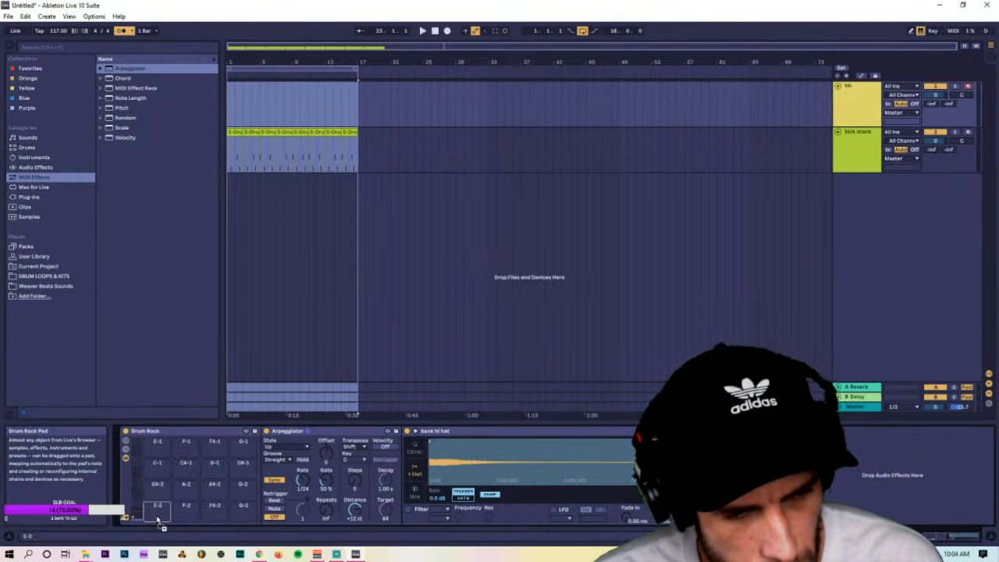
pyautogui.moveTo(162, 498); pyautogui.dragTo(160, 492)
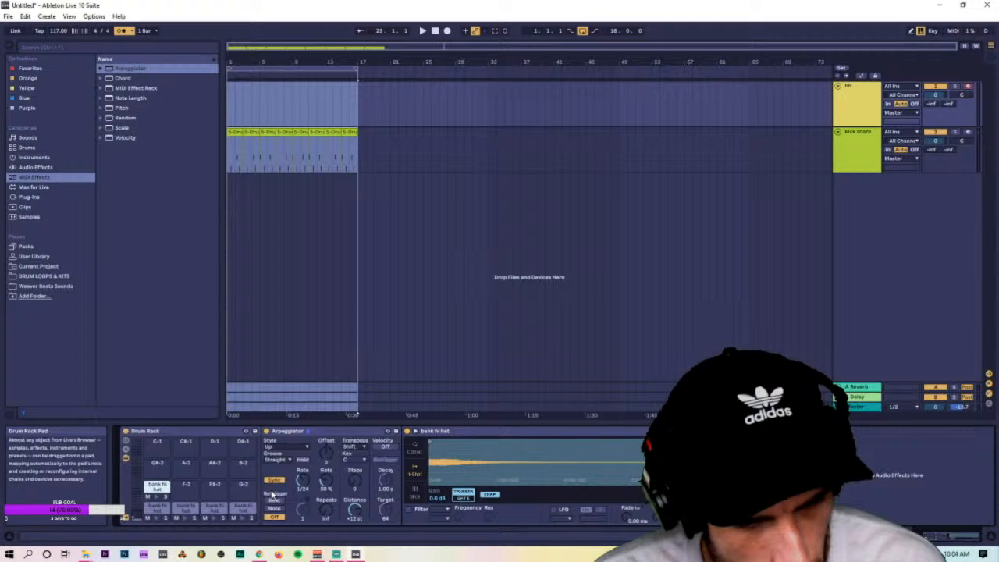
pyautogui.click(185, 488)
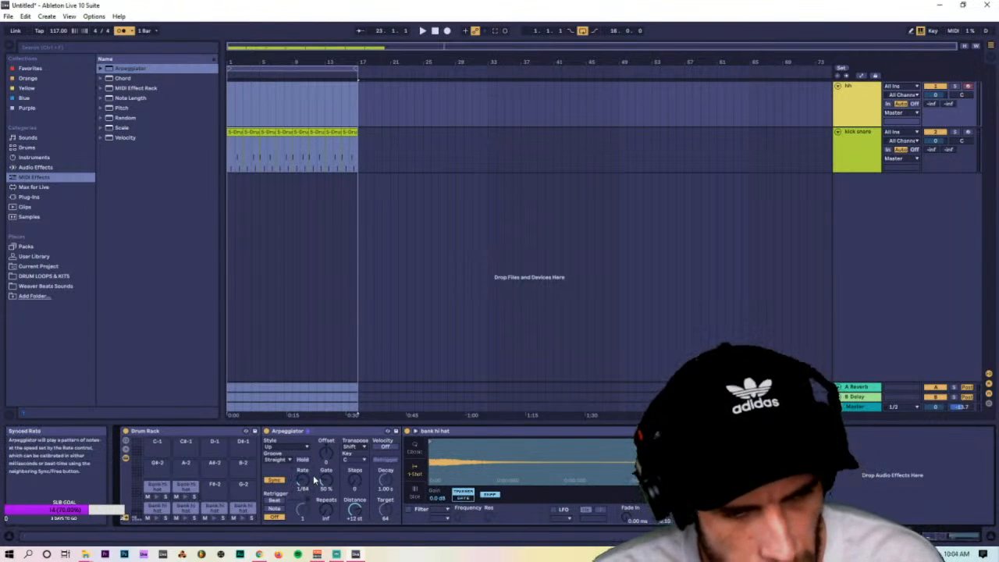
pyautogui.moveTo(314, 477); pyautogui.dragTo(314, 446)
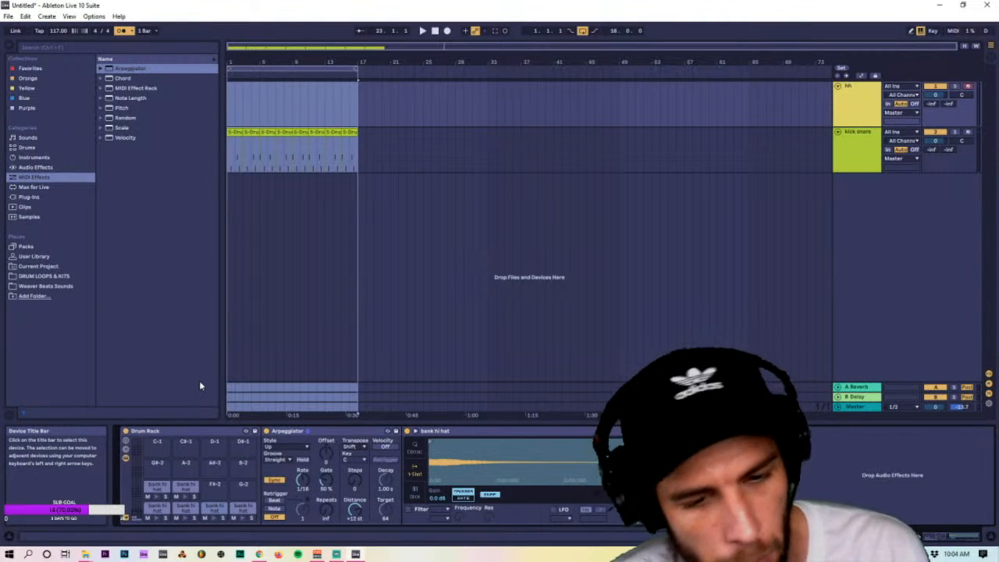
# Assign all six bank hi hat chains in the Drum Rack to choke group 2.
pyautogui.click(126, 449)
pyautogui.click(305, 483)
pyautogui.hotkey('ctrl', 'a')
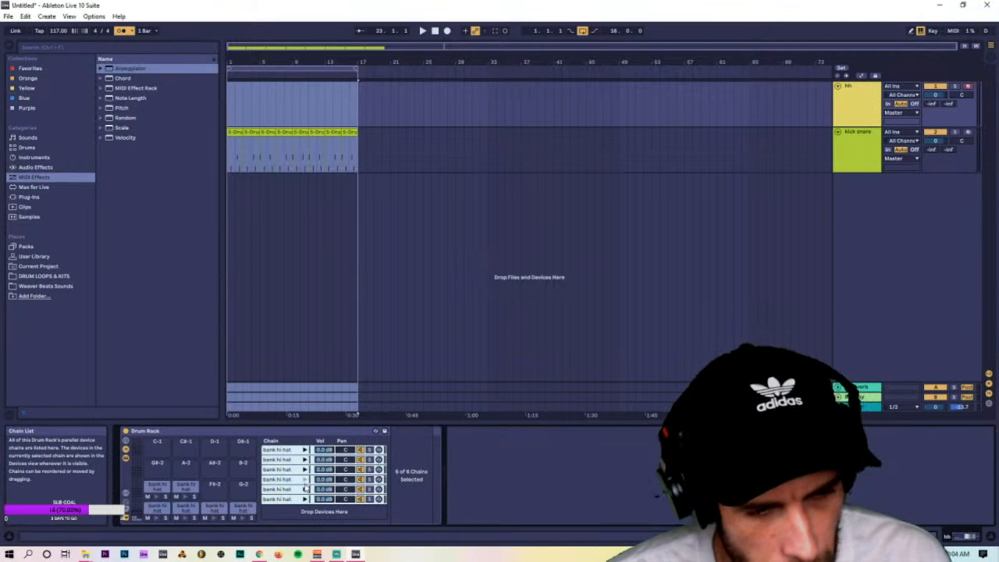
pyautogui.rightClick(279, 484)
pyautogui.press('Escape')
pyautogui.click(126, 495)
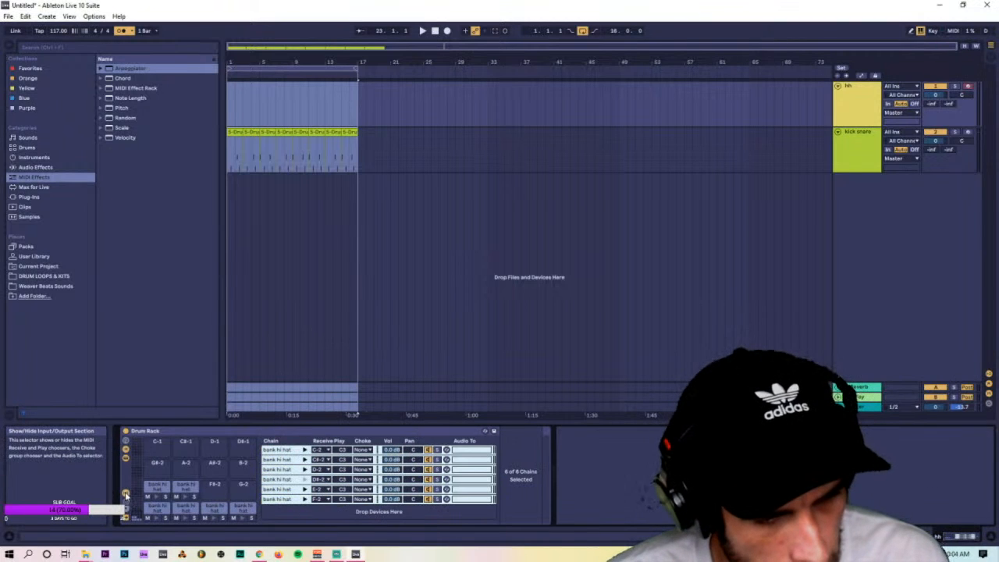
pyautogui.click(362, 451)
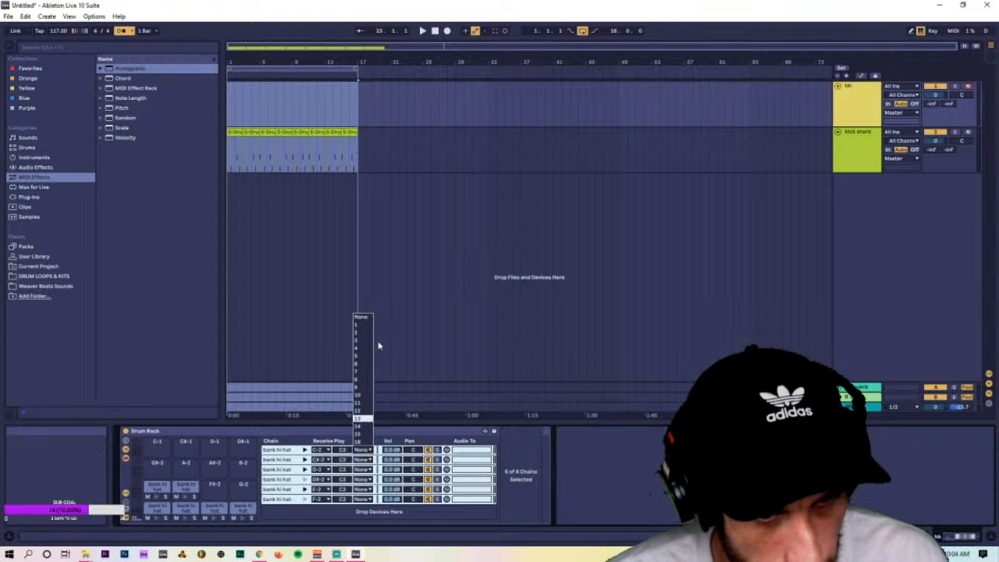
pyautogui.click(358, 332)
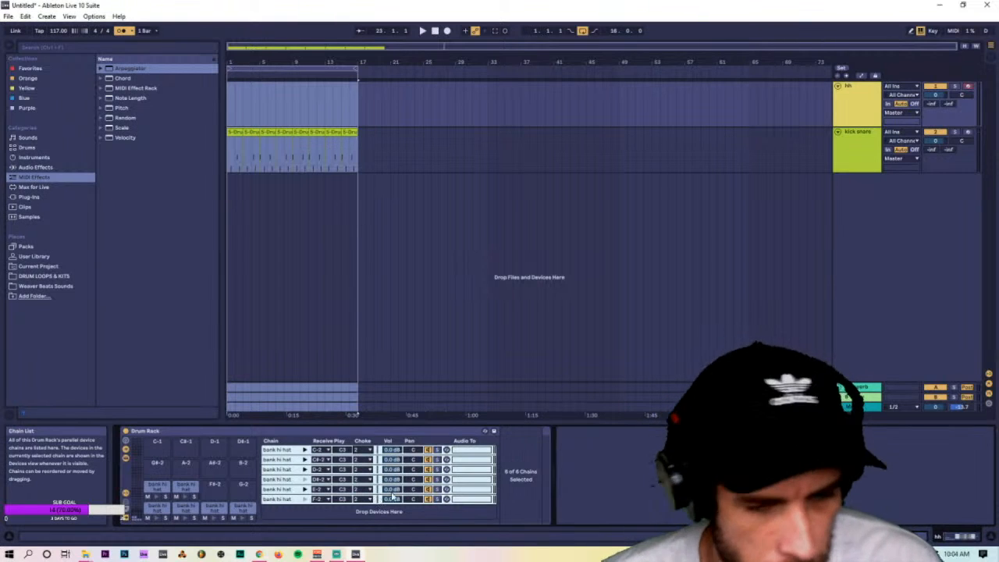
# Audition the bank hi hat pads to hear their different arpeggiator rates.
pyautogui.press('s')
pyautogui.press('d')
pyautogui.press('s')
pyautogui.press('f')
pyautogui.press('w')
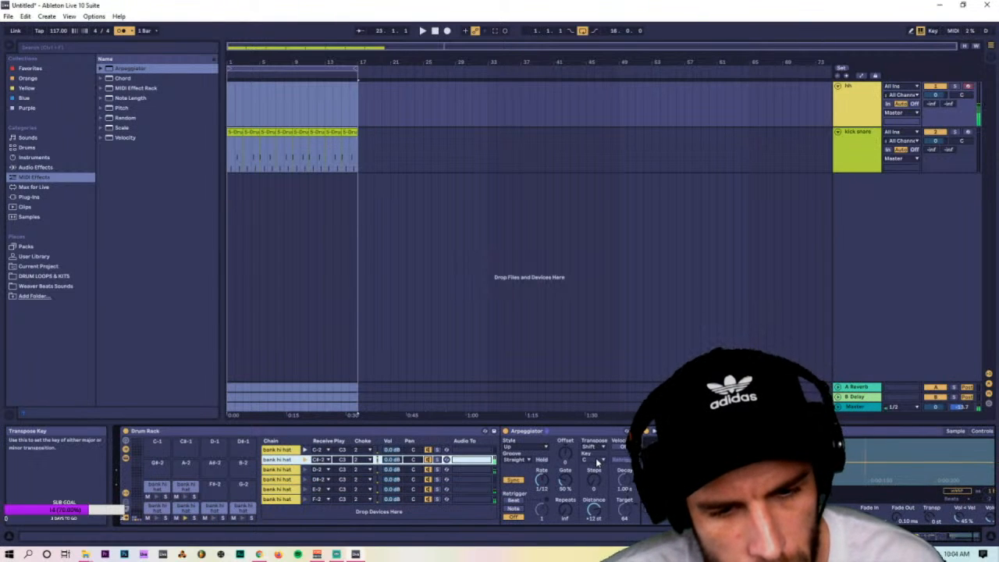
pyautogui.press('d')
pyautogui.press('s')
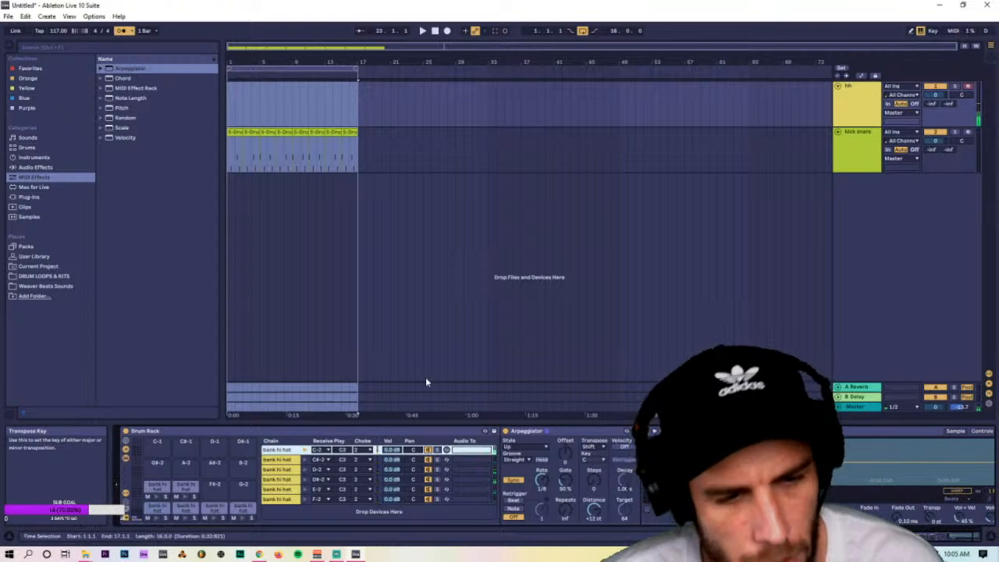
# Turn off the metronome and arm the hh track for recording.
pyautogui.click(864, 159)
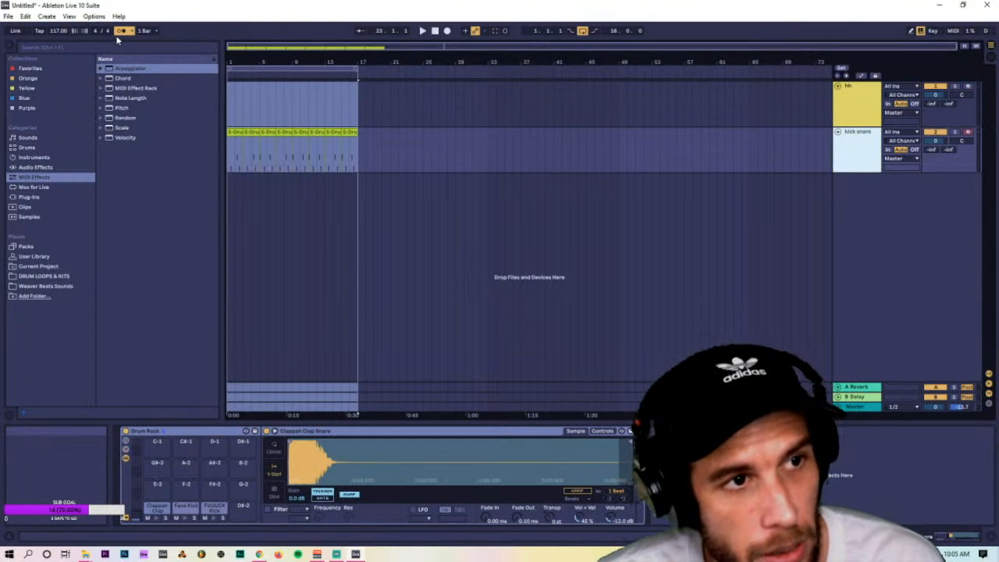
pyautogui.press('Up')
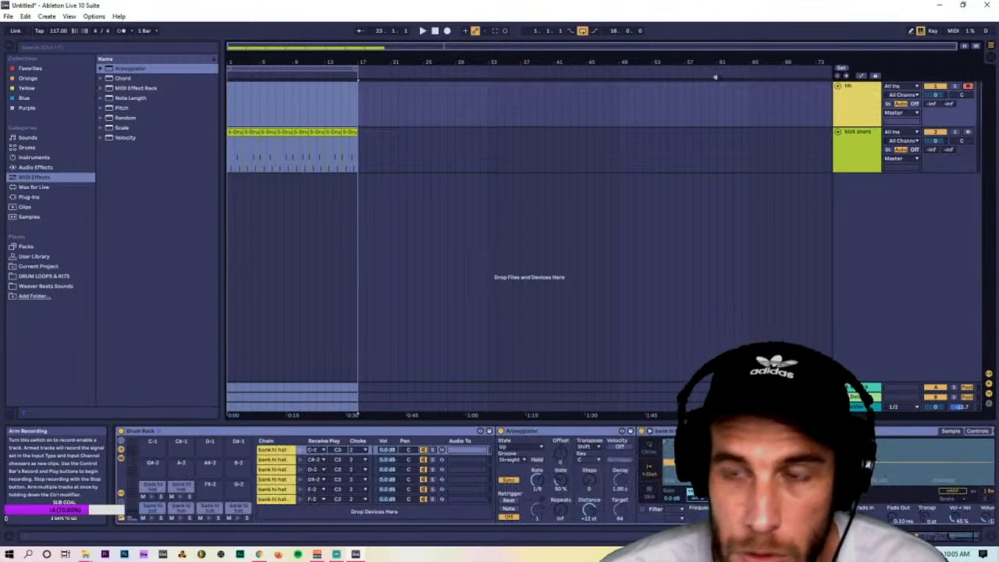
pyautogui.click(447, 32)
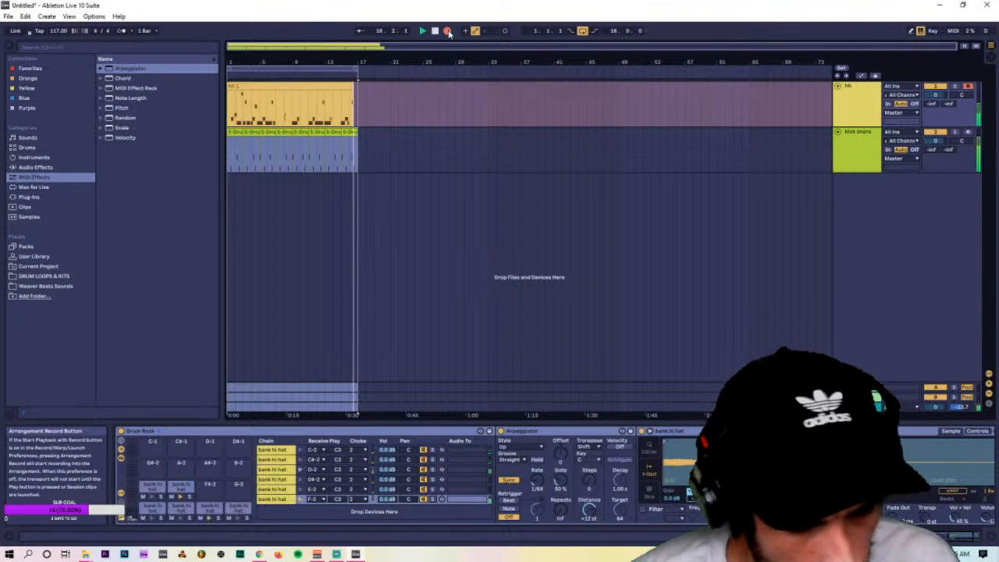
pyautogui.click(447, 30)
pyautogui.click(258, 89)
pyautogui.click(258, 87)
pyautogui.press('Delete')
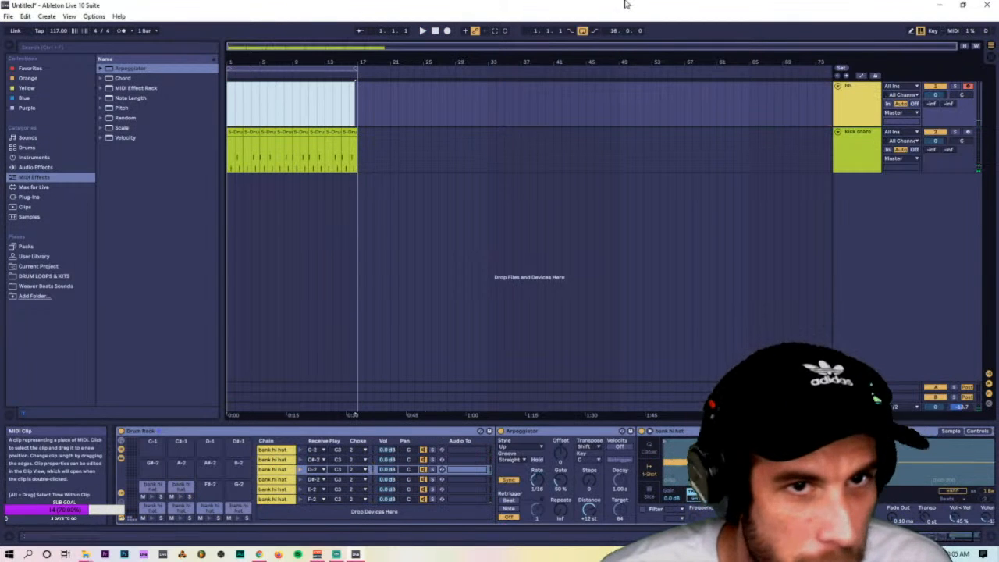
# Record a hi-hat pattern on the hh track from bar 1 to about bar 13.
pyautogui.click(324, 69)
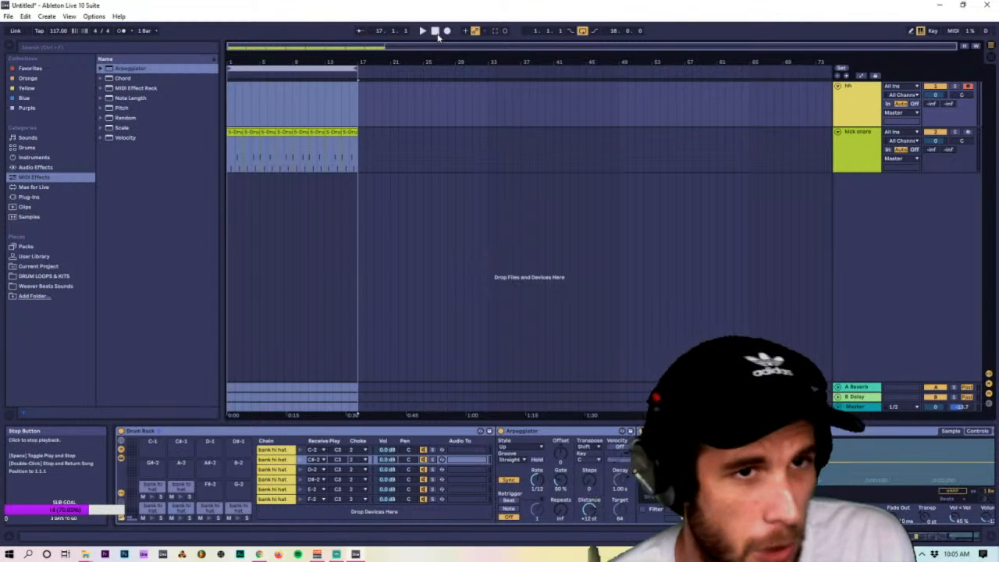
pyautogui.click(437, 34)
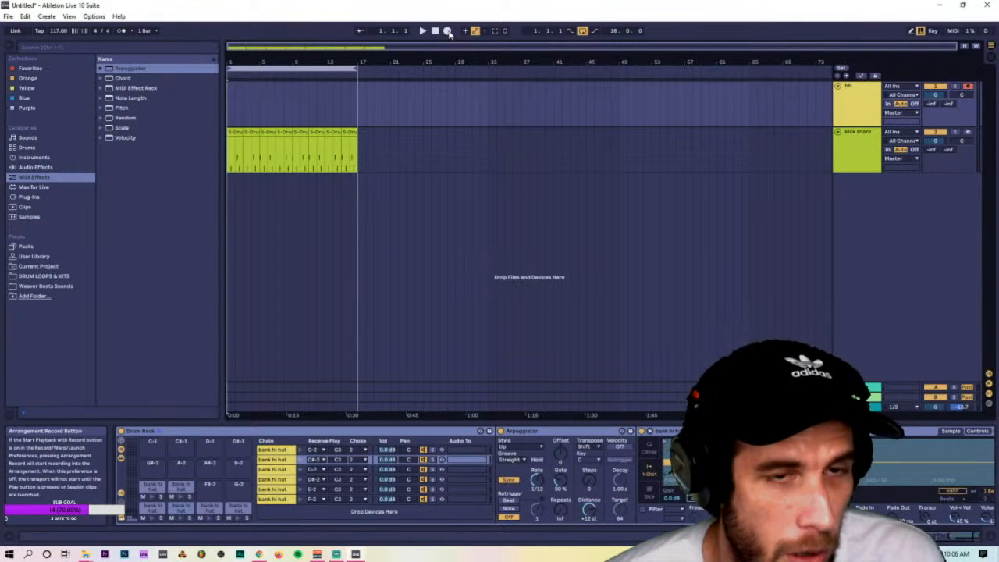
pyautogui.click(447, 31)
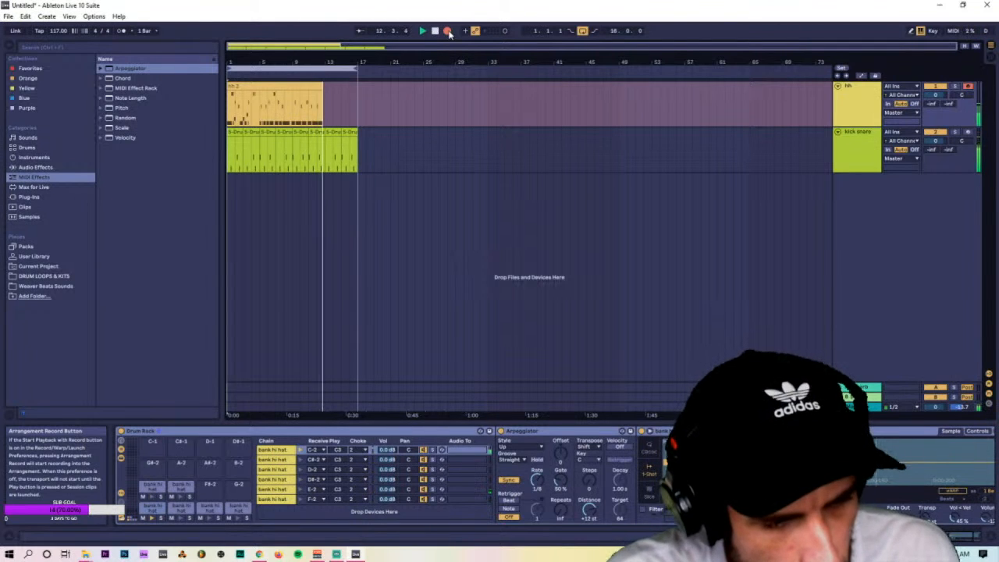
pyautogui.press('space')
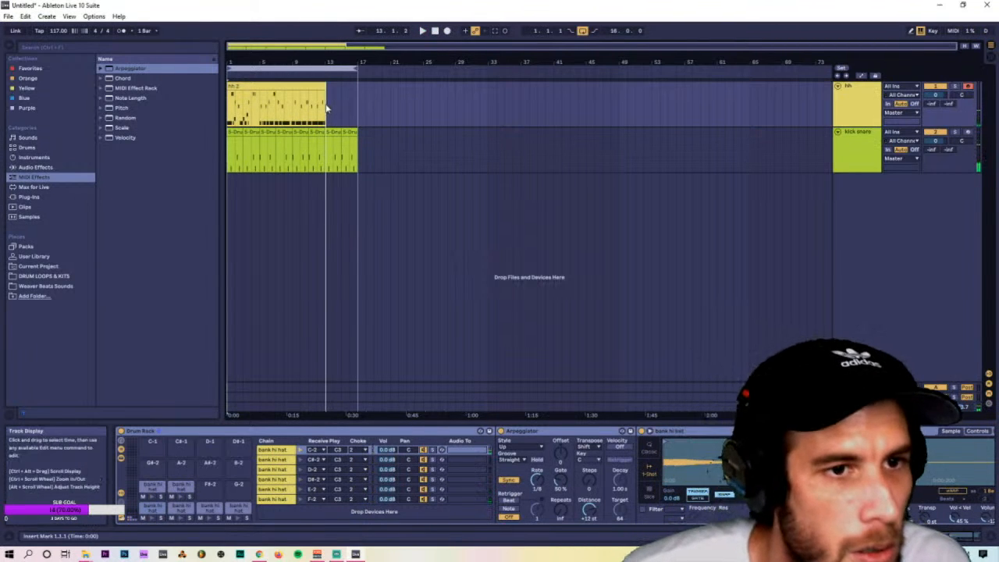
# Split the recorded hi-hat clip at bar 9 and delete the part before the split.
pyautogui.click(293, 106)
pyautogui.hotkey('ctrl', 'e')
pyautogui.click(284, 83)
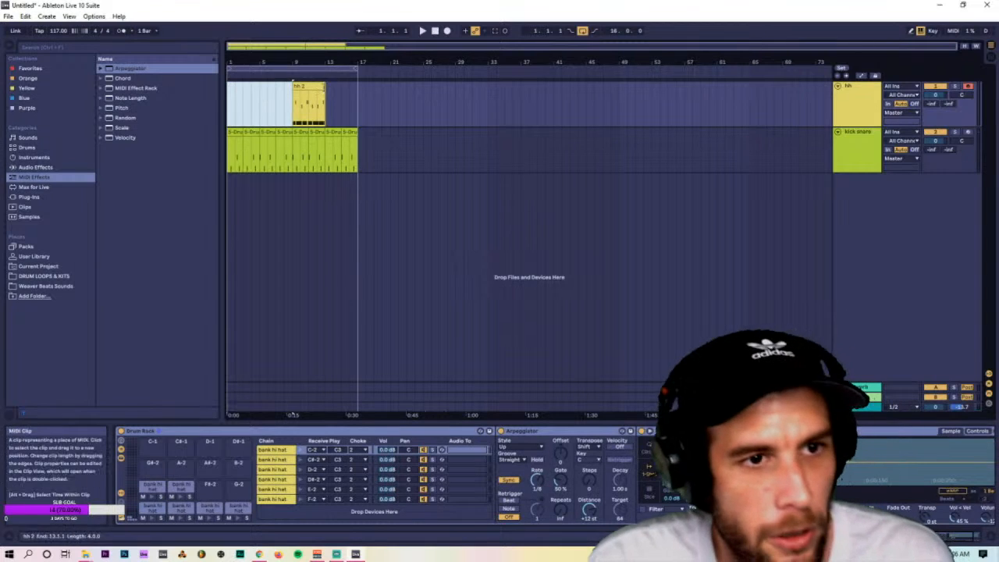
pyautogui.press('Delete')
# Duplicate the remaining four-bar hi-hat clip until it fills all 16 bars of the hh track.
pyautogui.click(313, 86)
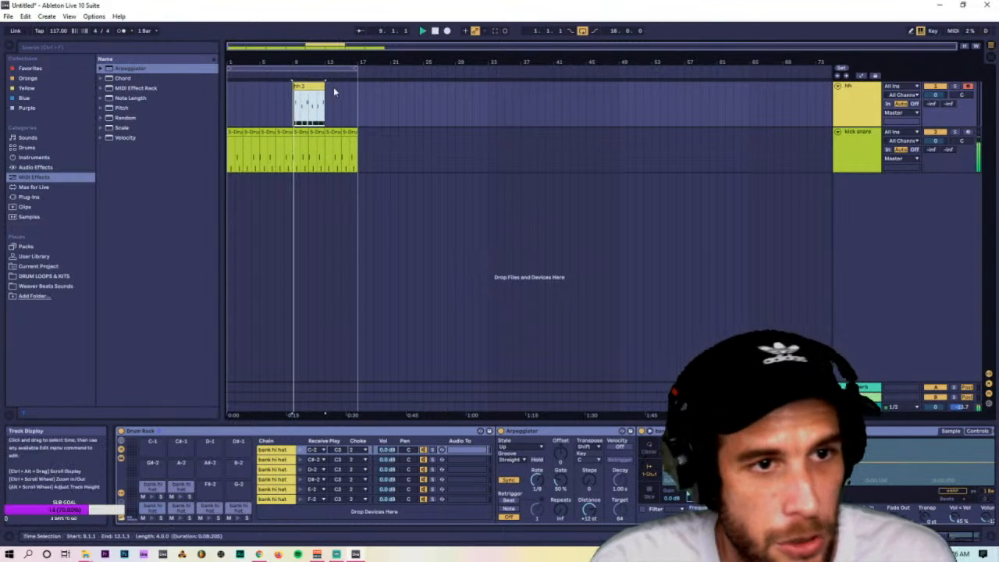
pyautogui.hotkey('ctrl', 'd')
pyautogui.moveTo(343, 94); pyautogui.dragTo(251, 93)
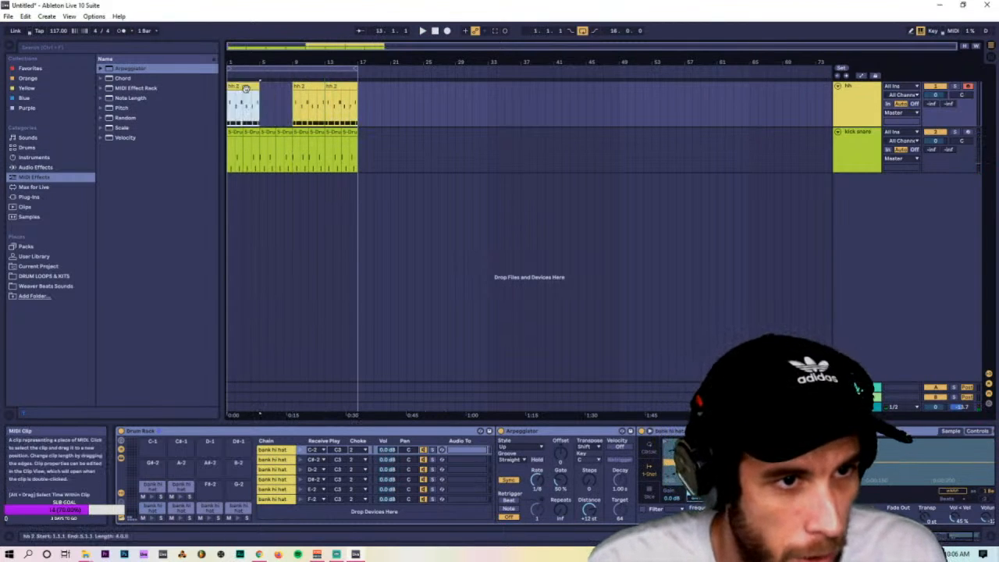
pyautogui.hotkey('ctrl', 'd')
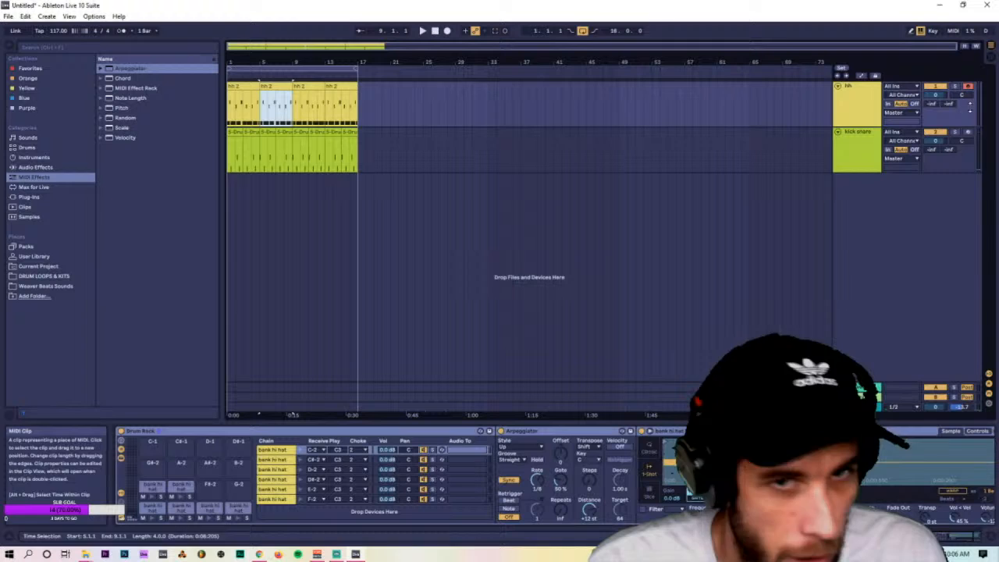
# Create a third MIDI track with a Drum Rack and load the Open Hat (3) sample onto its C-2 pad.
pyautogui.click(39, 157)
pyautogui.click(131, 88)
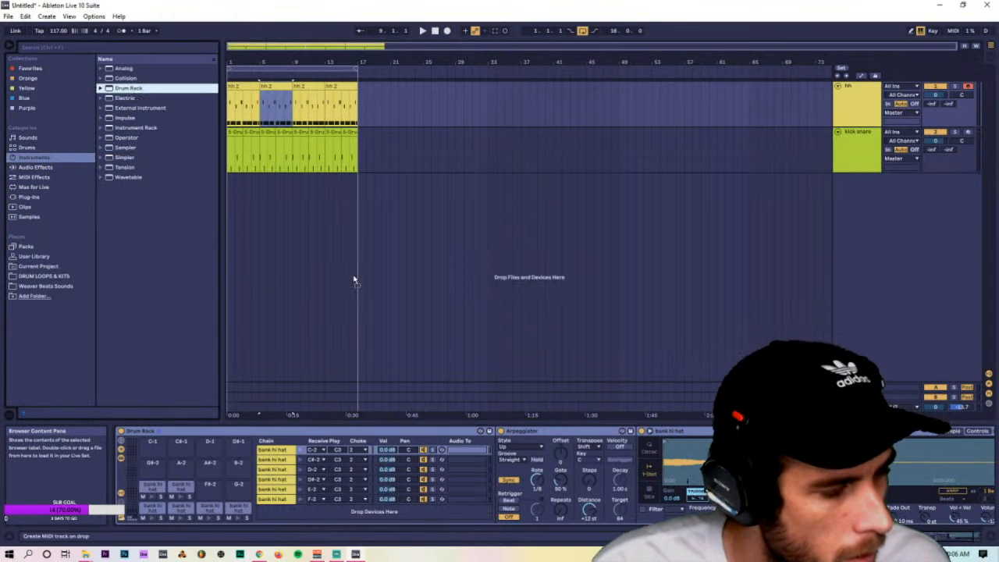
pyautogui.moveTo(354, 281); pyautogui.dragTo(339, 286)
pyautogui.moveTo(539, 8); pyautogui.dragTo(390, 39)
pyautogui.moveTo(757, 287); pyautogui.dragTo(250, 499)
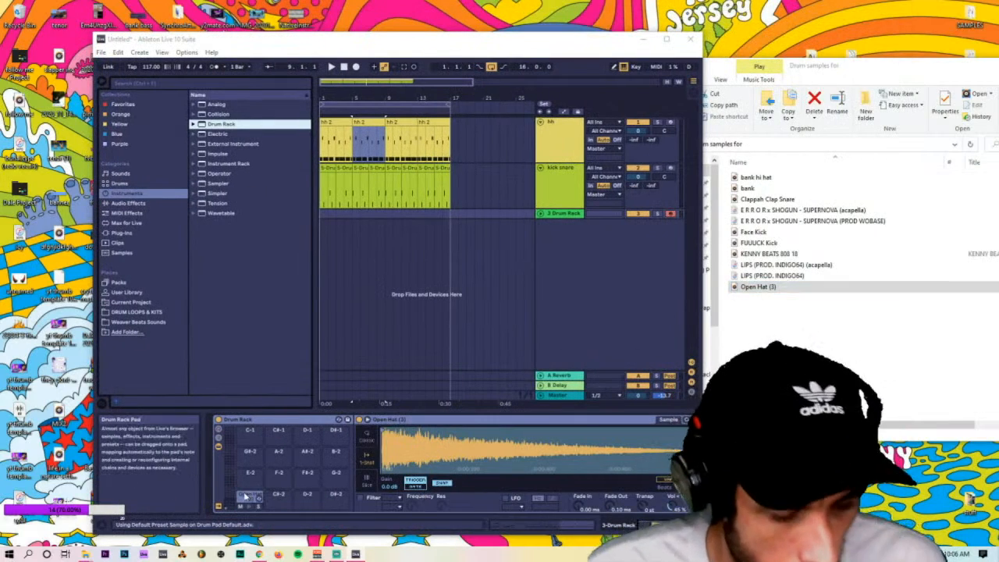
pyautogui.click(666, 39)
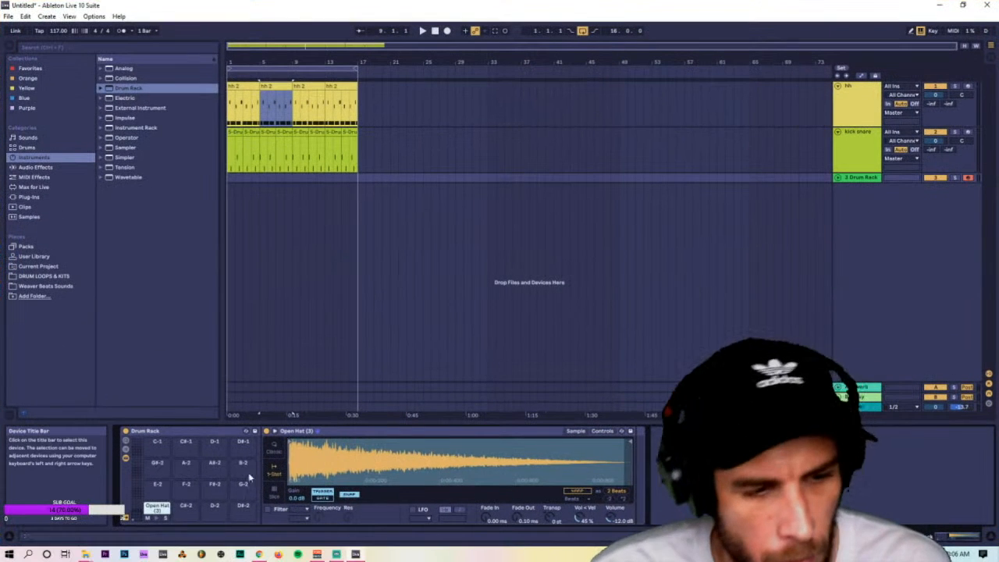
# Copy the Open Hat (3) pad to C#-2 and pan the two pads 9L and 10R.
pyautogui.click(602, 432)
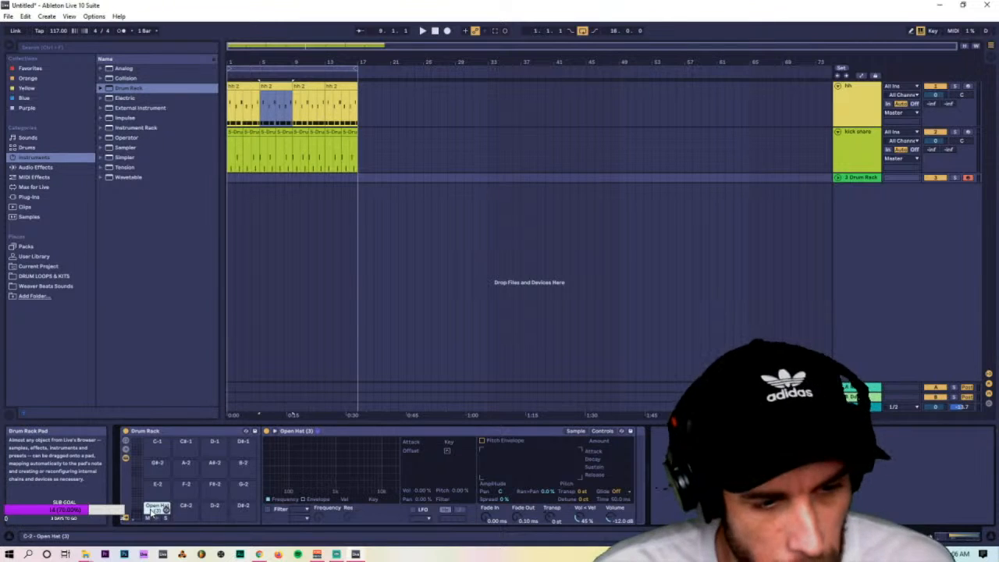
pyautogui.click(184, 511)
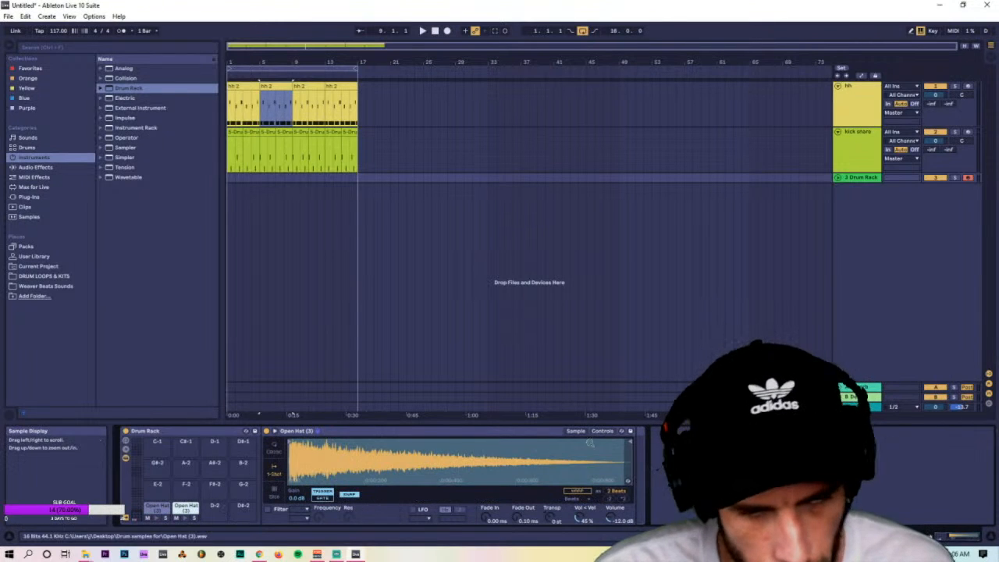
pyautogui.moveTo(500, 492); pyautogui.dragTo(509, 493)
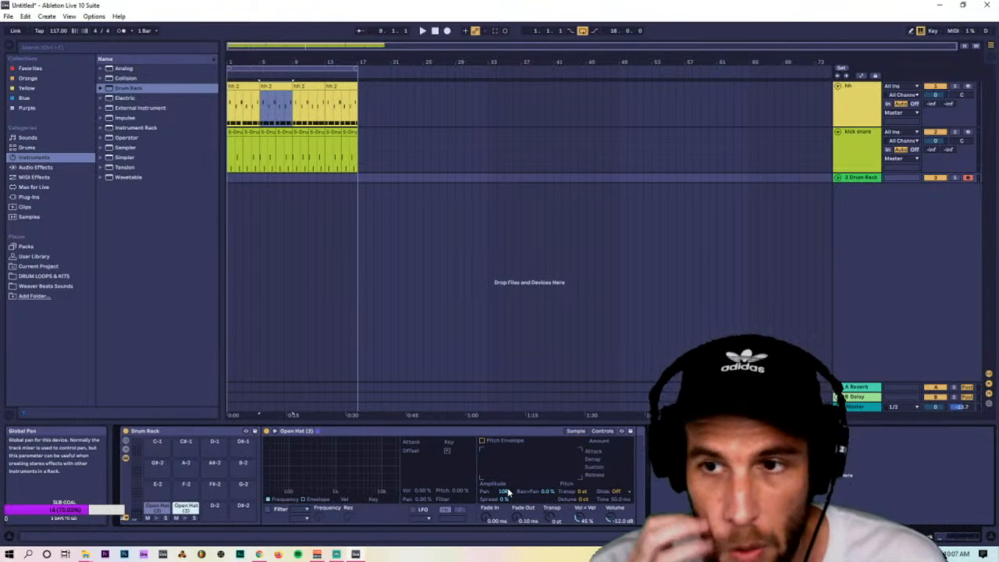
# Record an open hat pattern over roughly the first eight bars of the new Drum Rack track and lower its volume to -6.0 dB.
pyautogui.click(421, 32)
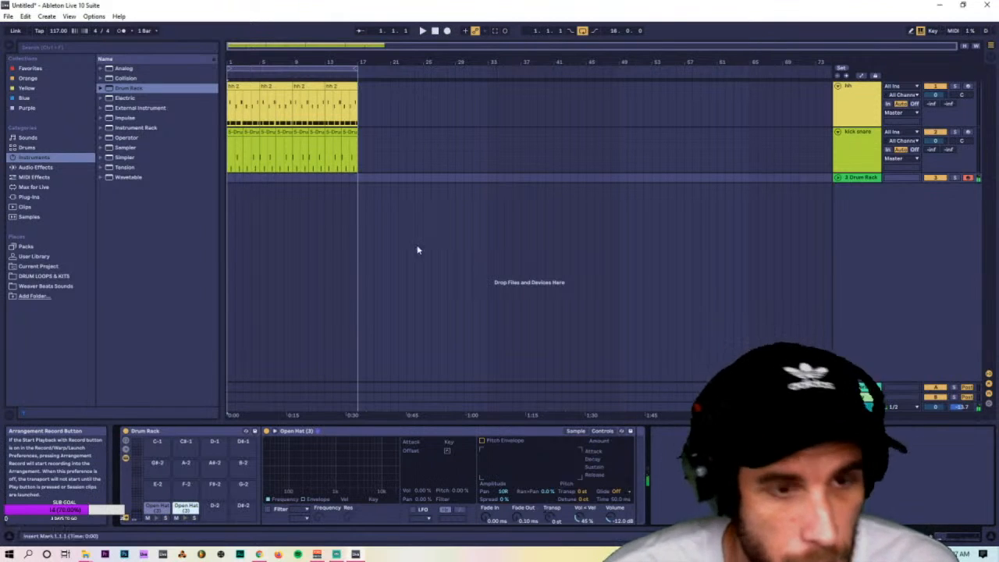
pyautogui.press('Tab')
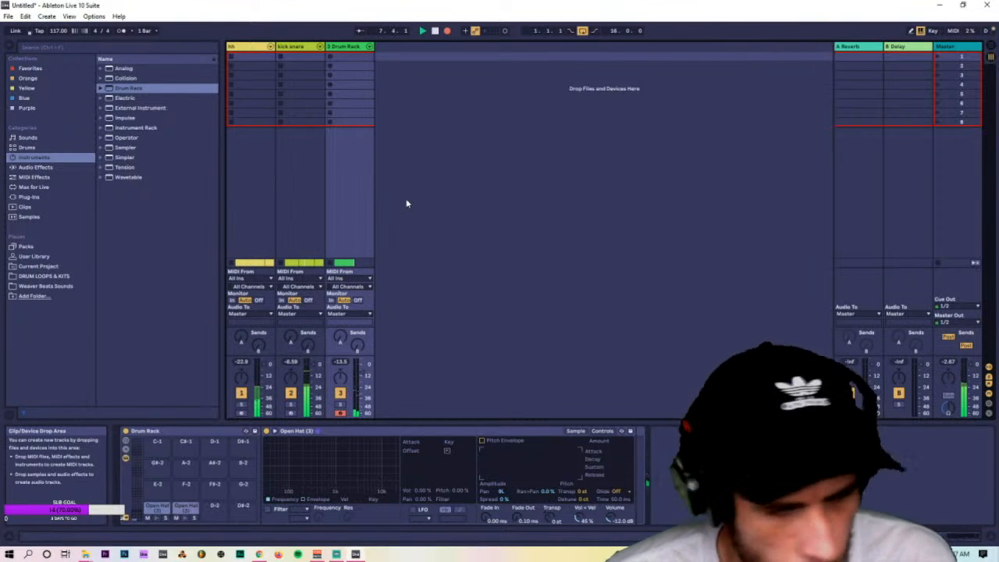
pyautogui.press('Tab')
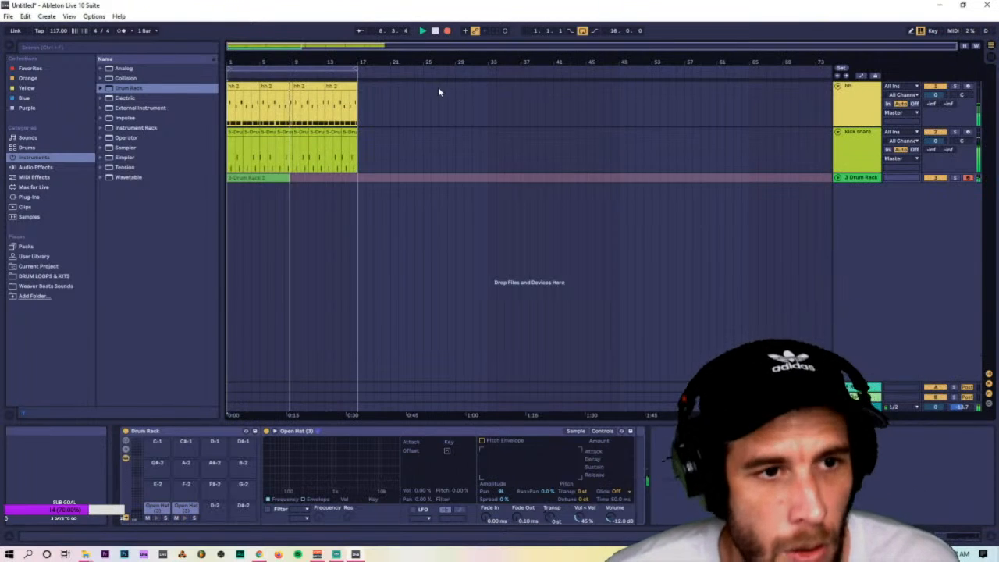
pyautogui.press('space')
# Split the recorded open hat clip at bar 5 and delete its first four bars.
pyautogui.moveTo(305, 182); pyautogui.dragTo(259, 201)
pyautogui.hotkey('ctrl', 'j')
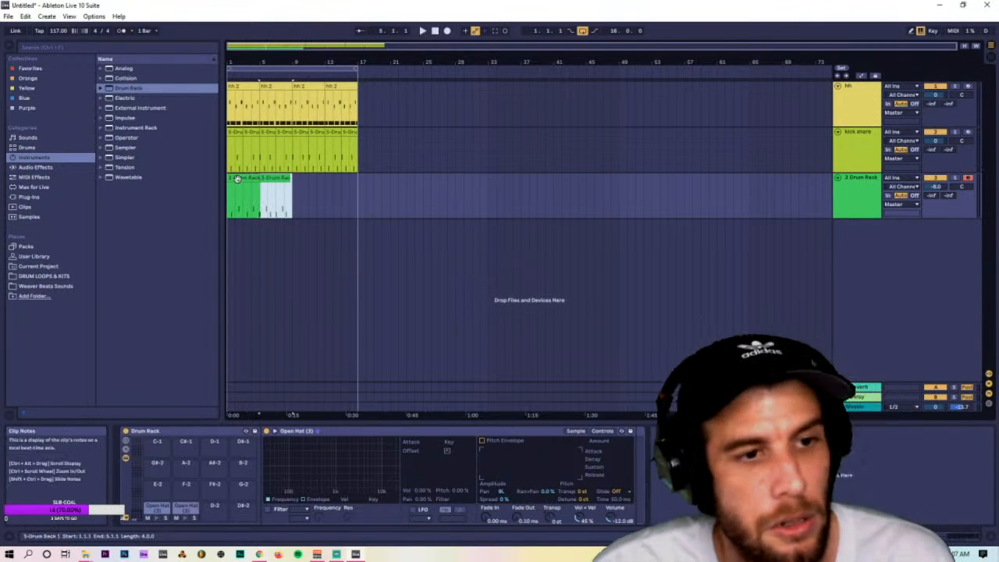
pyautogui.press('Delete')
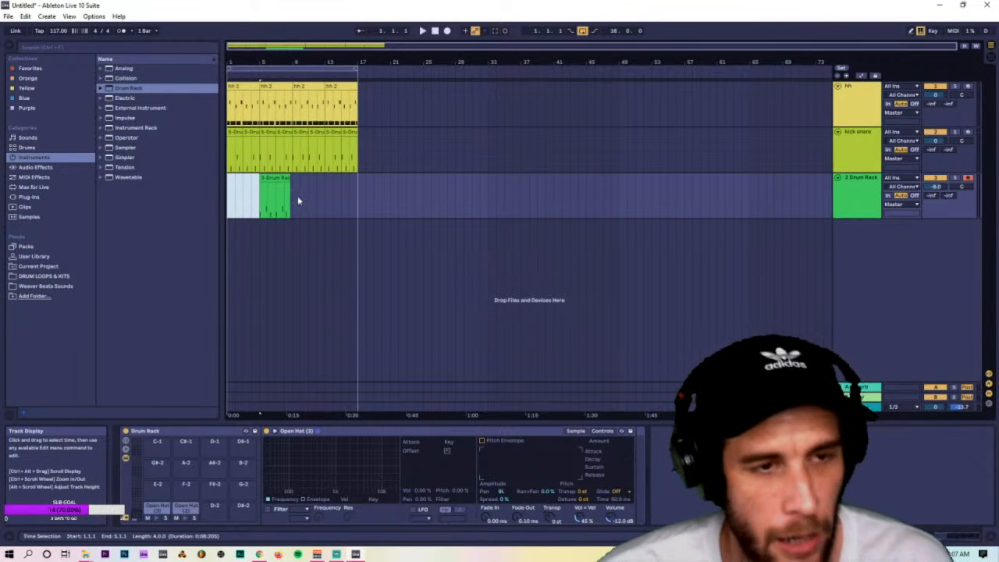
# Move the remaining open hat clip to bar 1 and duplicate it across the 16-bar loop.
pyautogui.moveTo(297, 203); pyautogui.dragTo(303, 183)
pyautogui.click(261, 197)
pyautogui.moveTo(303, 181); pyautogui.dragTo(242, 209)
pyautogui.click(327, 213)
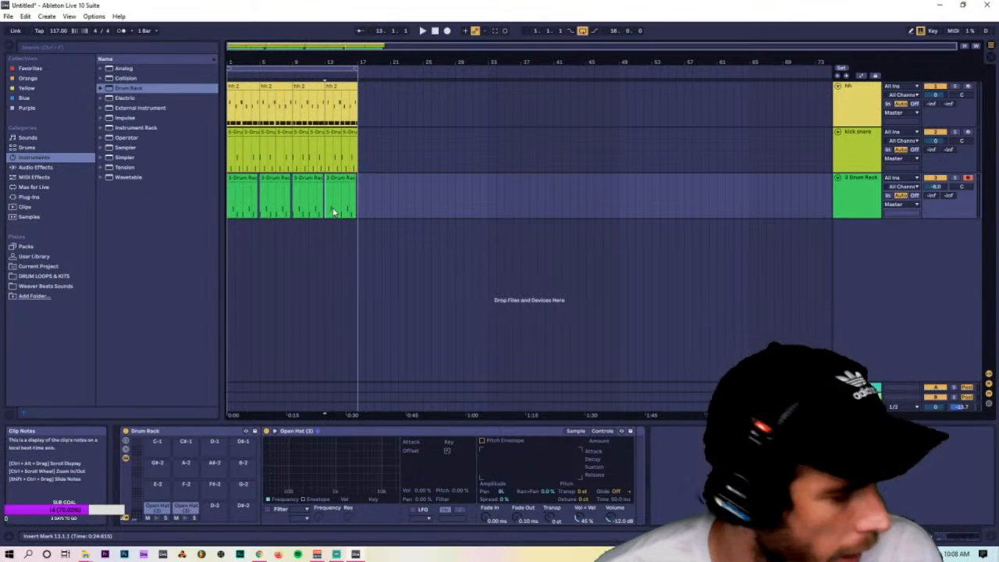
pyautogui.click(357, 210)
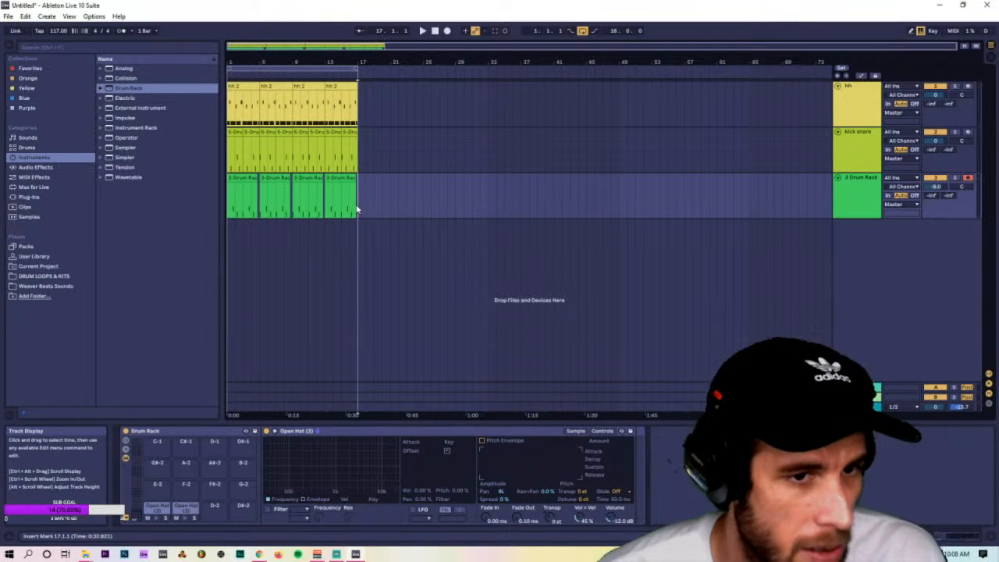
pyautogui.moveTo(315, 205); pyautogui.dragTo(189, 185)
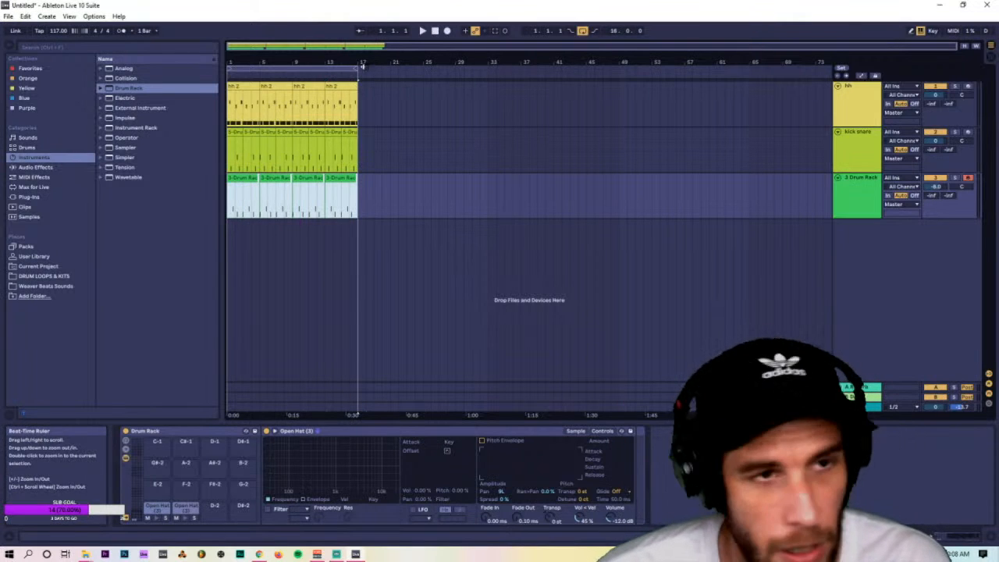
pyautogui.click(328, 68)
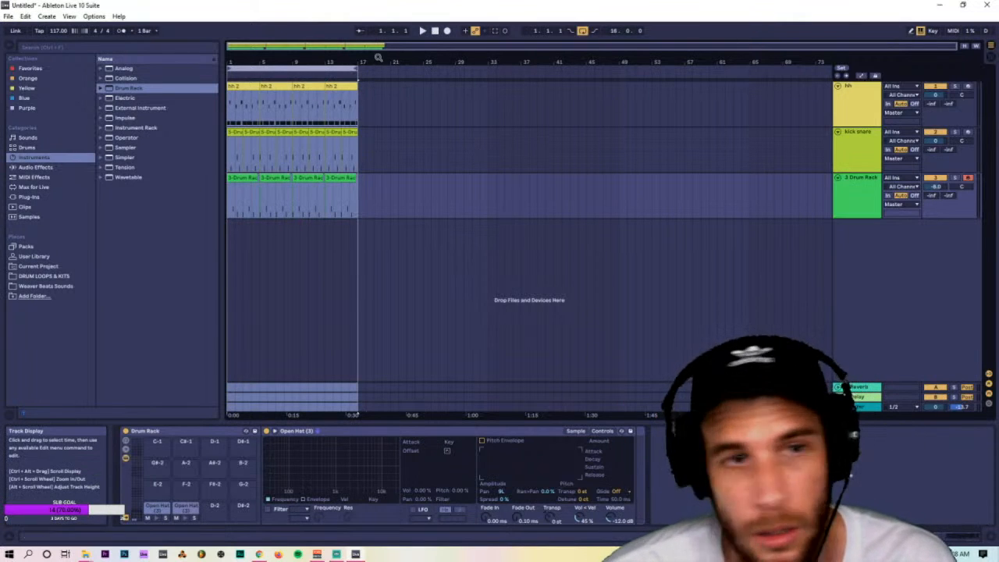
# Quantize all notes of the first open hat clip and extend the clip to end exactly at bar 5.
pyautogui.click(242, 171)
pyautogui.doubleClick(240, 177)
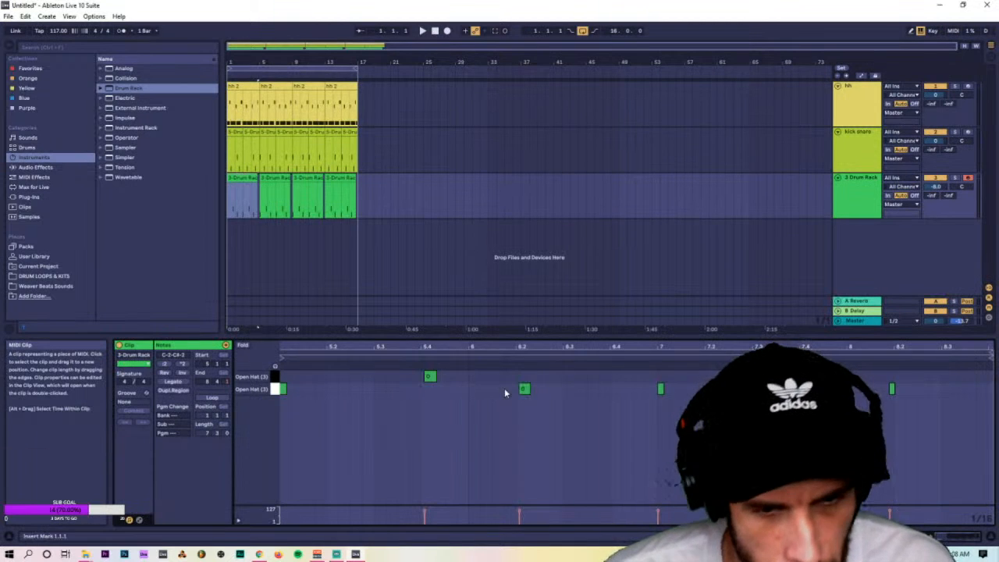
pyautogui.hotkey('ctrl', 'a')
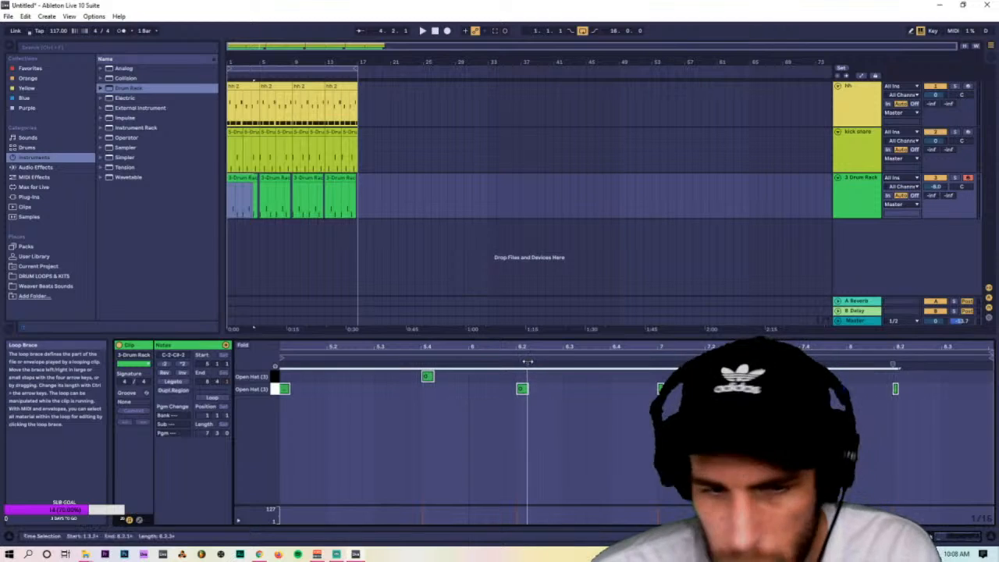
pyautogui.click(256, 183)
pyautogui.moveTo(257, 180); pyautogui.dragTo(260, 179)
pyautogui.hotkey('ctrl', 'z')
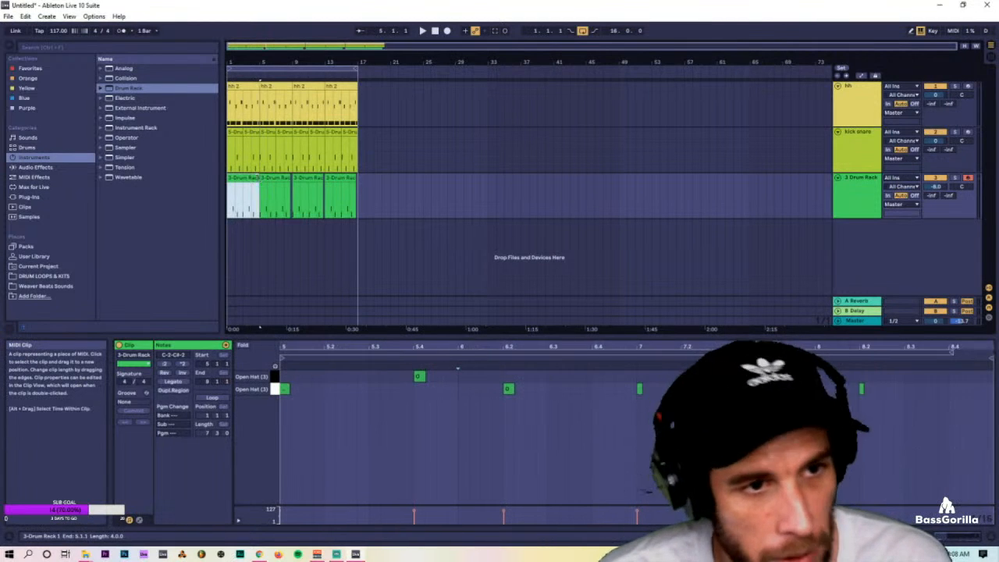
# Duplicate the four-bar open hat clip three times so it fills all 16 bars without gaps.
pyautogui.hotkey('ctrl', 'd')
pyautogui.hotkey('ctrl', 'd')
pyautogui.hotkey('ctrl', 'd')
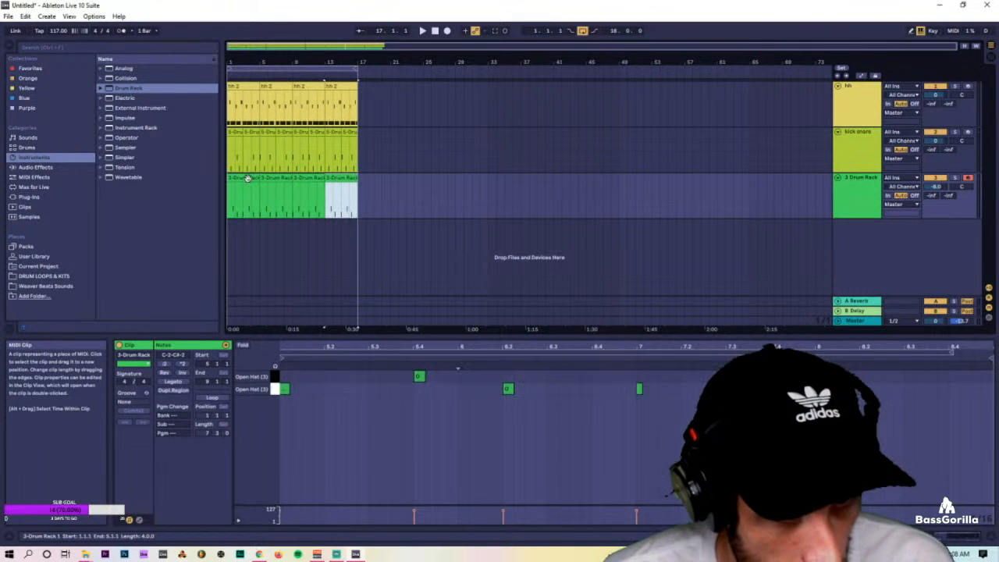
pyautogui.click(248, 179)
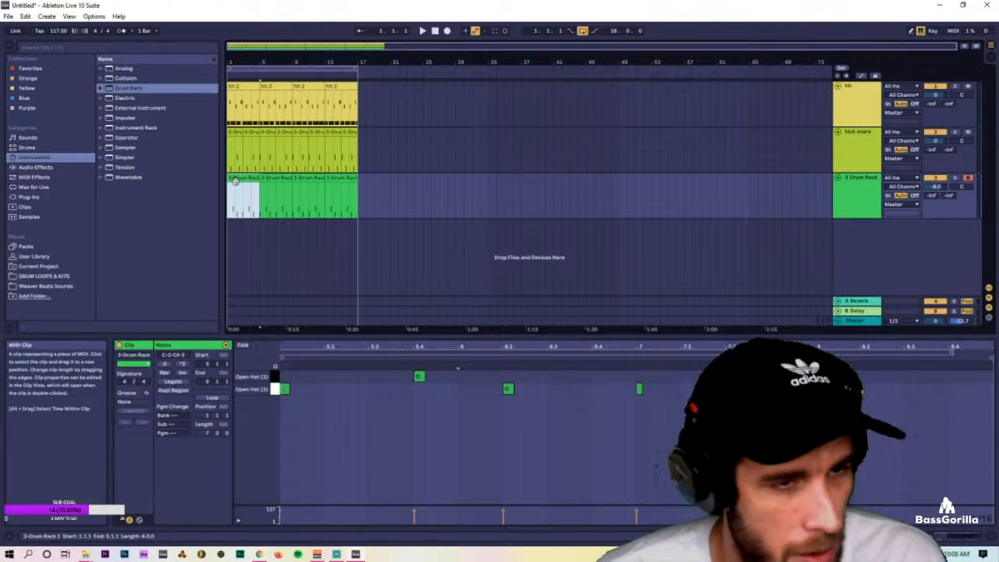
# Play back the drum beat and check the mixer levels and the notes of the open hat clips.
pyautogui.press('space')
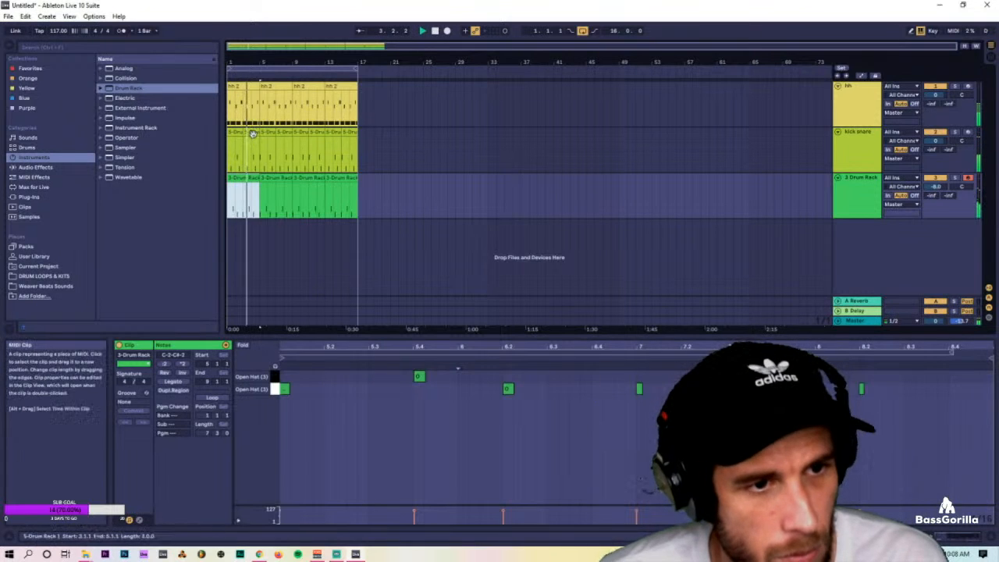
pyautogui.press('Tab')
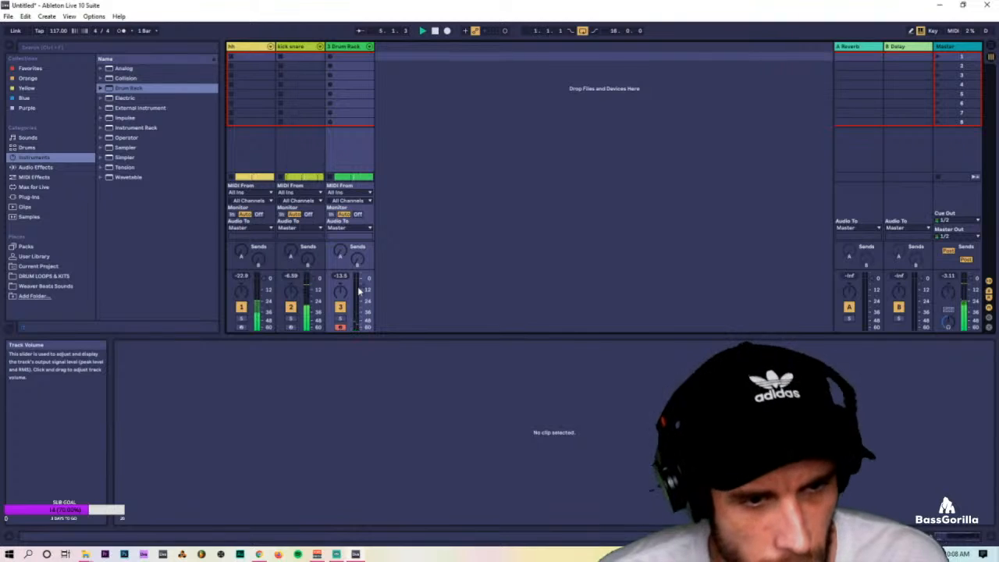
pyautogui.press('Tab')
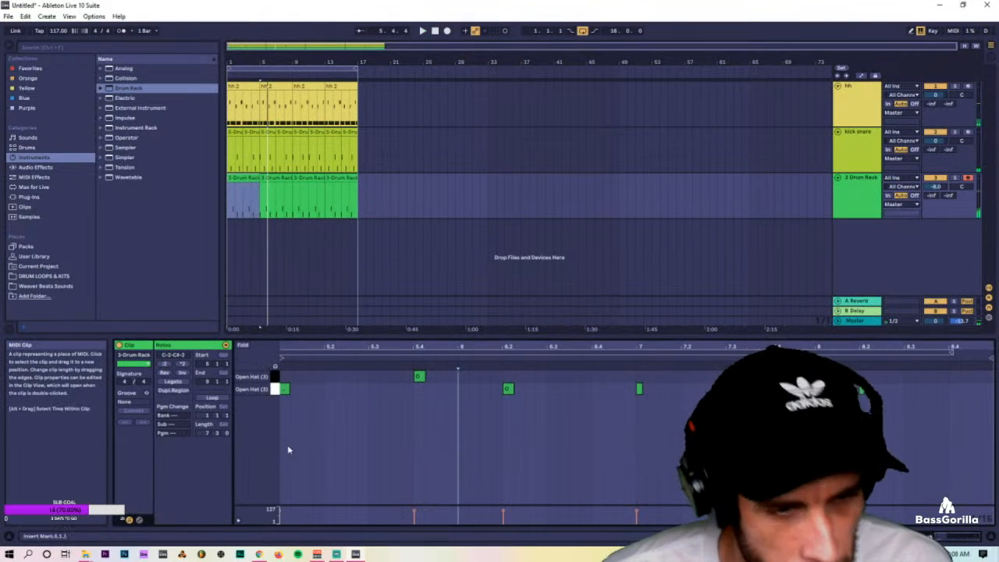
pyautogui.moveTo(304, 439); pyautogui.dragTo(280, 383)
pyautogui.press('space')
pyautogui.scroll(-3, 288, 437)
pyautogui.scroll(-2, 666, 405)
pyautogui.moveTo(666, 405); pyautogui.dragTo(614, 378)
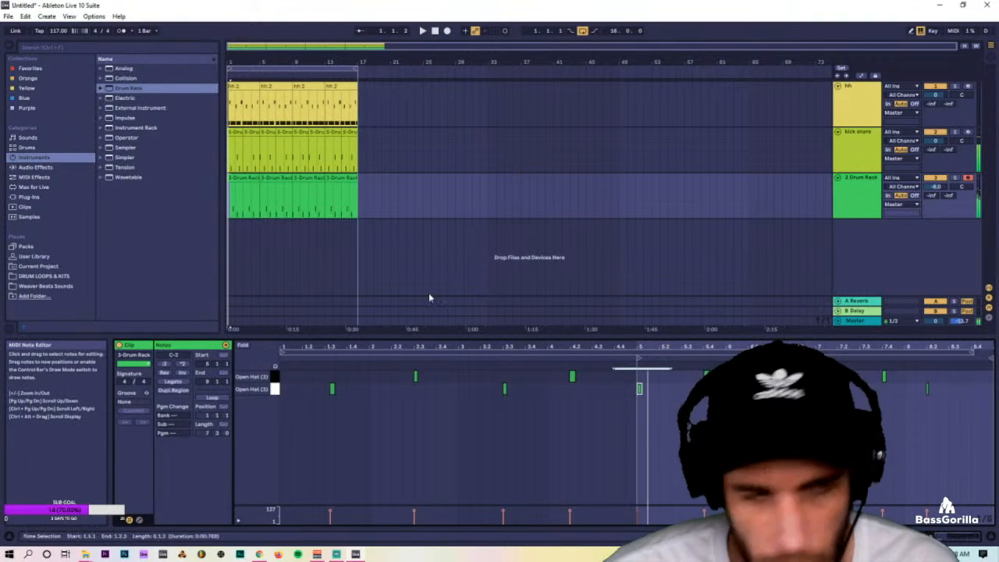
pyautogui.click(233, 181)
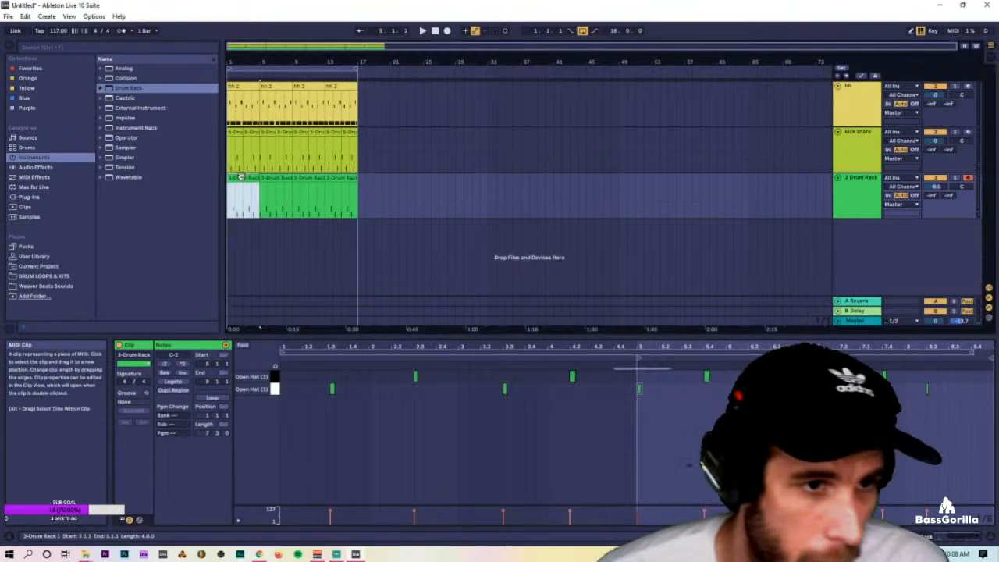
pyautogui.click(337, 180)
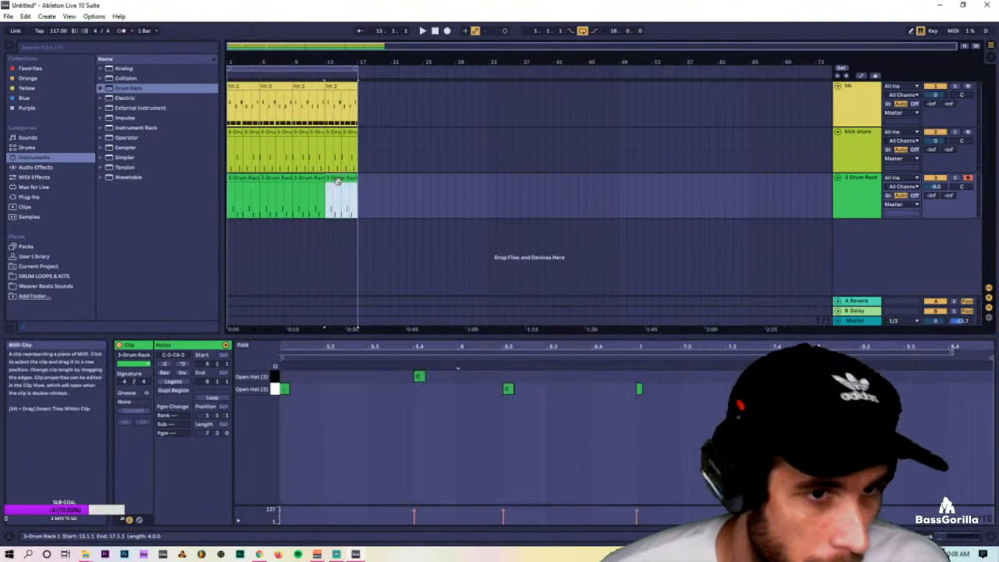
# Rename the open hat Drum Rack track as oh.
pyautogui.click(840, 180)
pyautogui.click(840, 179)
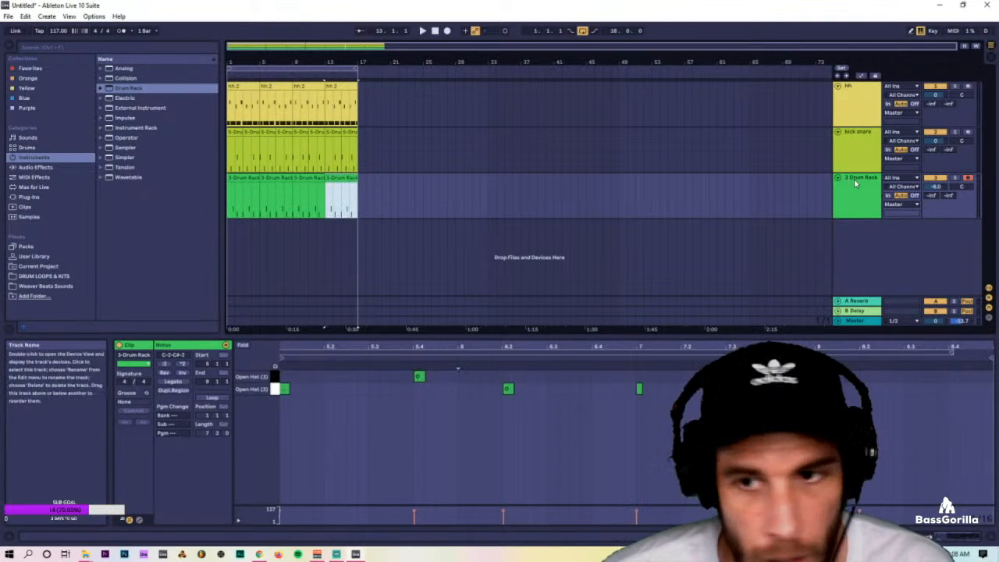
pyautogui.click(855, 182)
pyautogui.hotkey('ctrl', 'r')
pyautogui.write('oh')
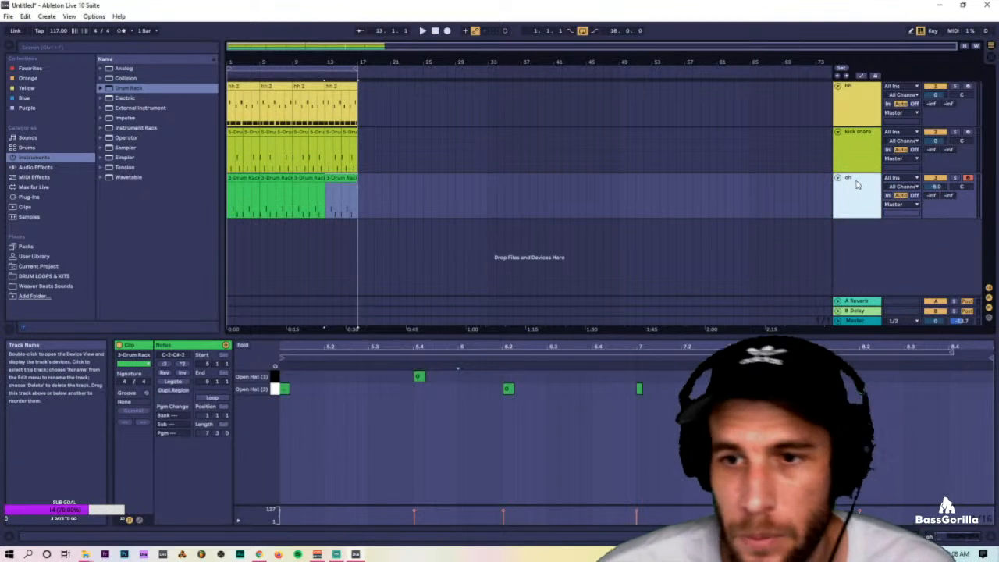
# Group the hh, kick snare and oh tracks, name the group drums and fold it.
pyautogui.keyDown('shift'); pyautogui.click(858, 115); pyautogui.keyUp('shift')
pyautogui.hotkey('ctrl', 'g')
pyautogui.click(848, 101)
pyautogui.hotkey('ctrl', 'r')
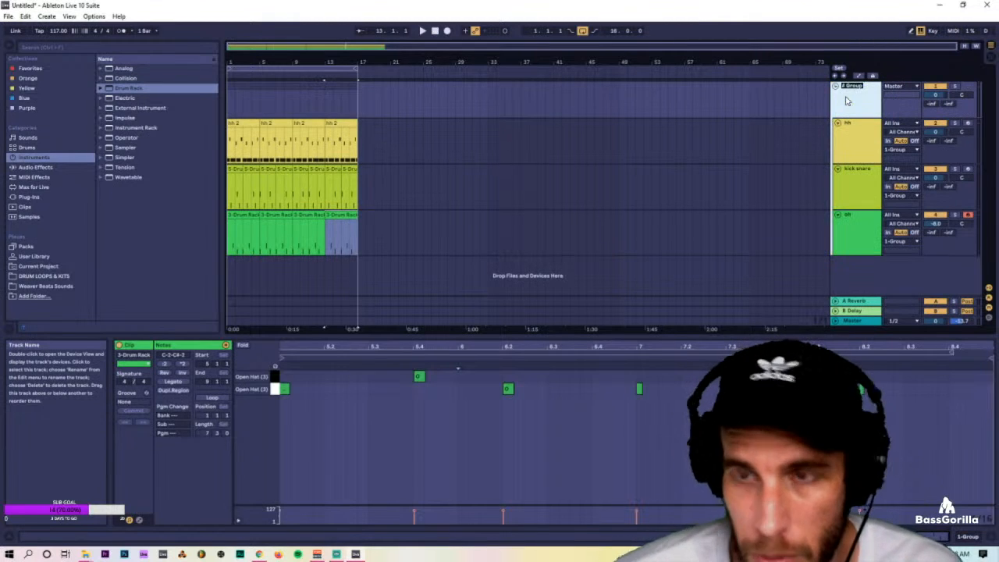
pyautogui.write('drums')
pyautogui.press('Return')
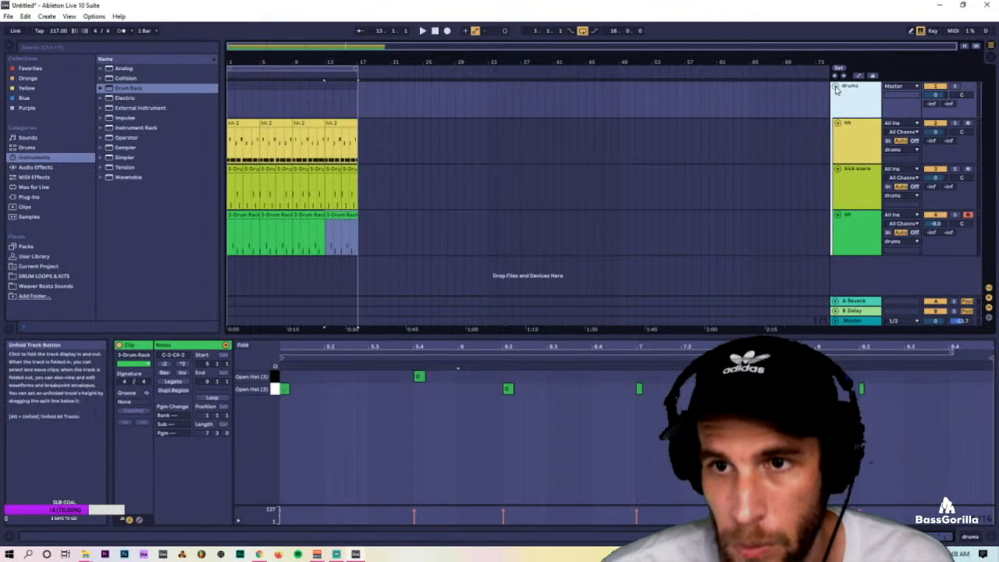
pyautogui.click(835, 86)
# Find the Equator2 plug-in among ROLI's VST3 plug-ins and load it onto a new MIDI track.
pyautogui.click(29, 197)
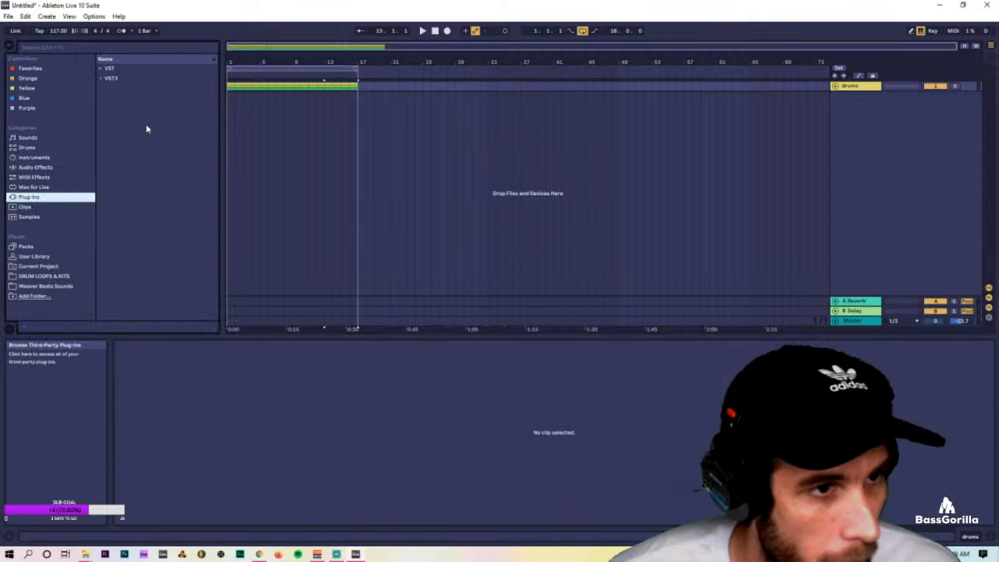
pyautogui.click(101, 68)
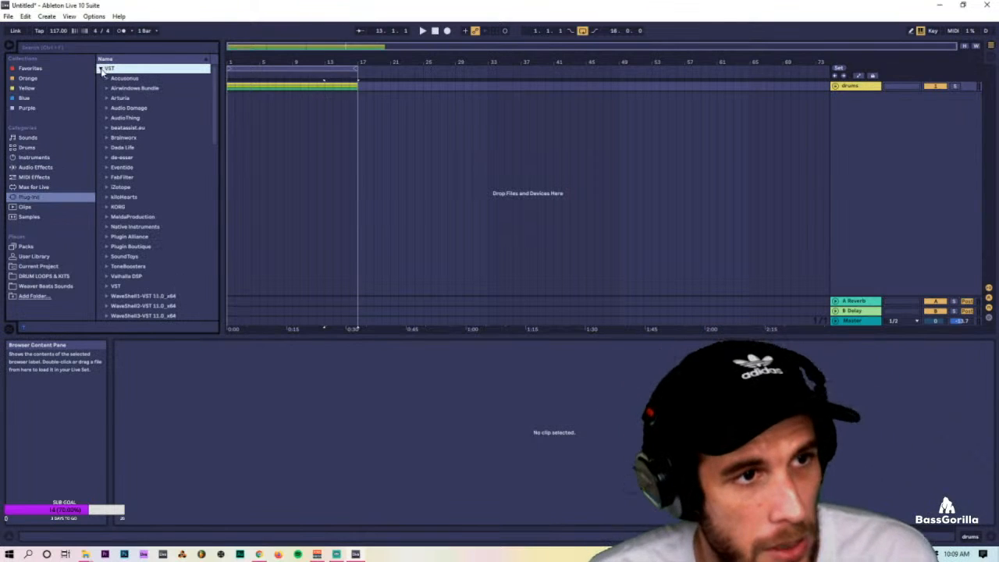
pyautogui.scroll(-10, 175, 195)
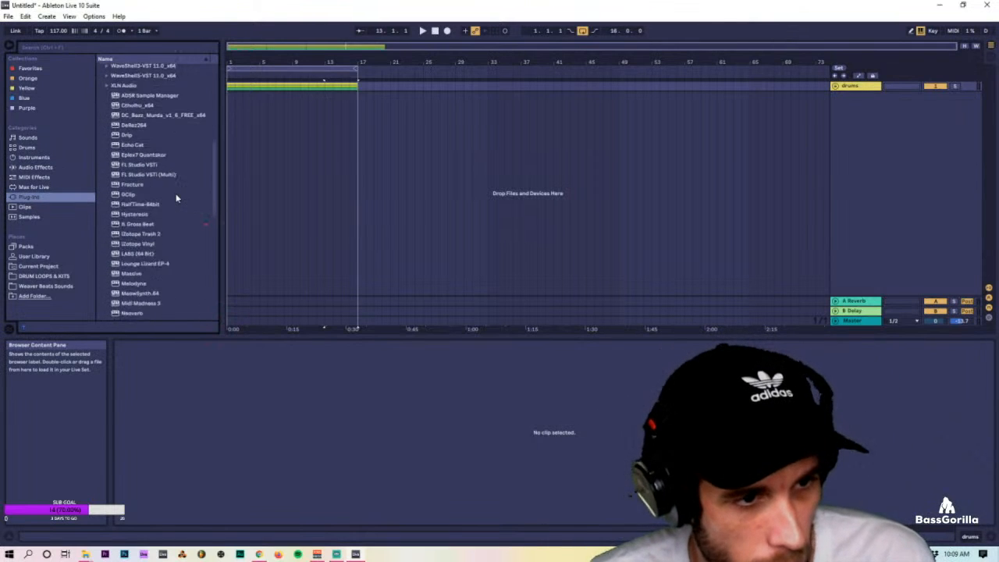
pyautogui.scroll(-10, 175, 200)
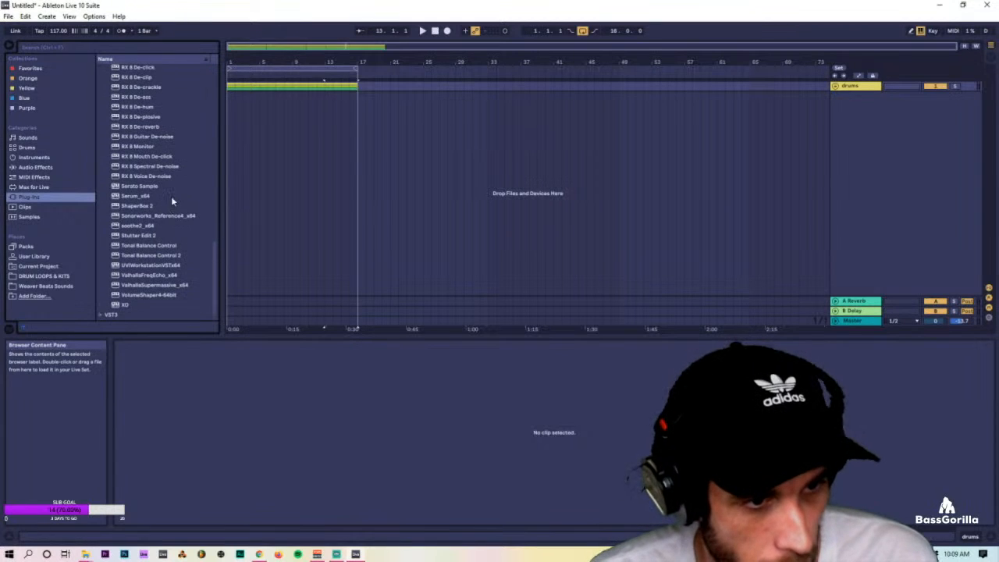
pyautogui.scroll(15, 168, 199)
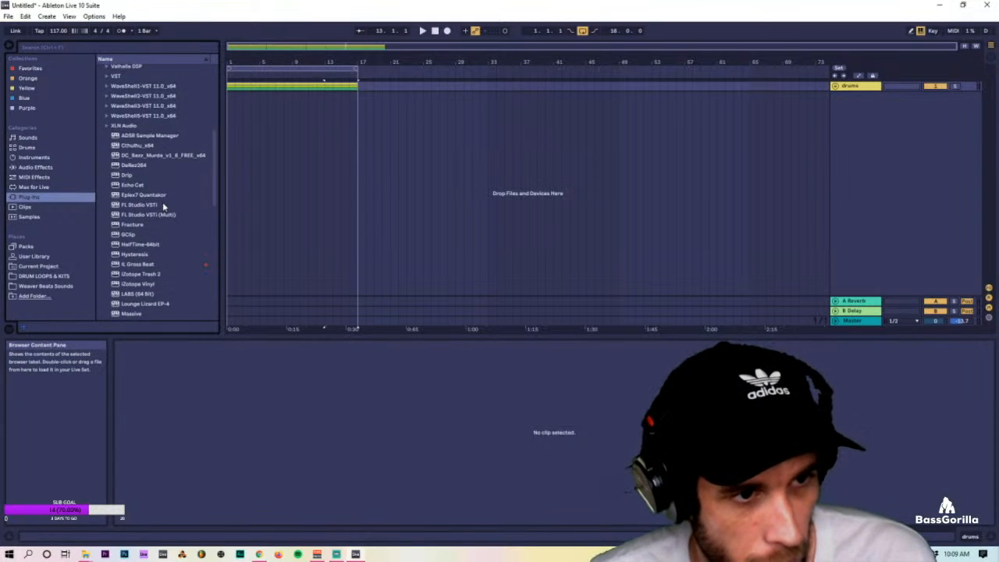
pyautogui.scroll(7, 163, 200)
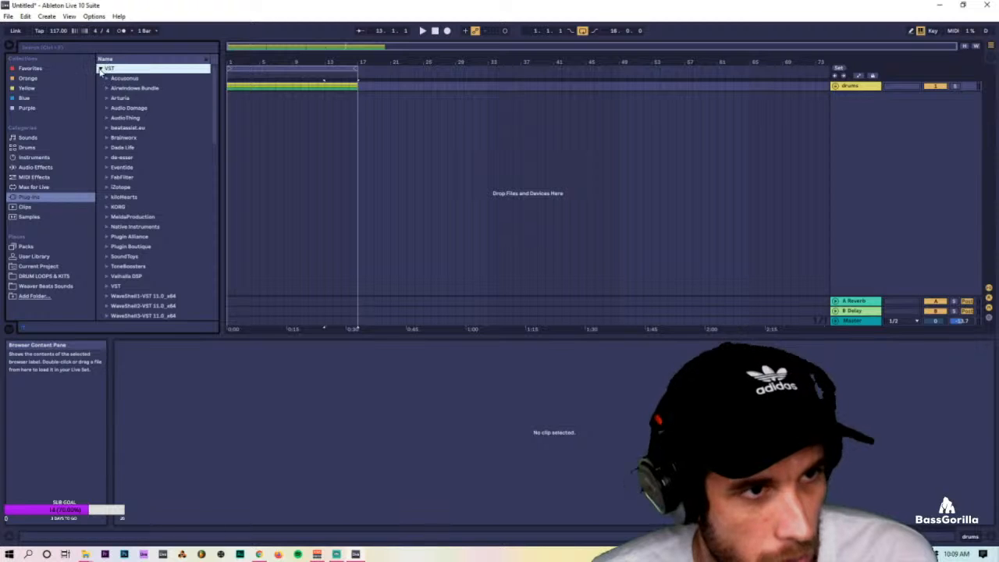
pyautogui.click(100, 69)
pyautogui.click(101, 79)
pyautogui.click(113, 208)
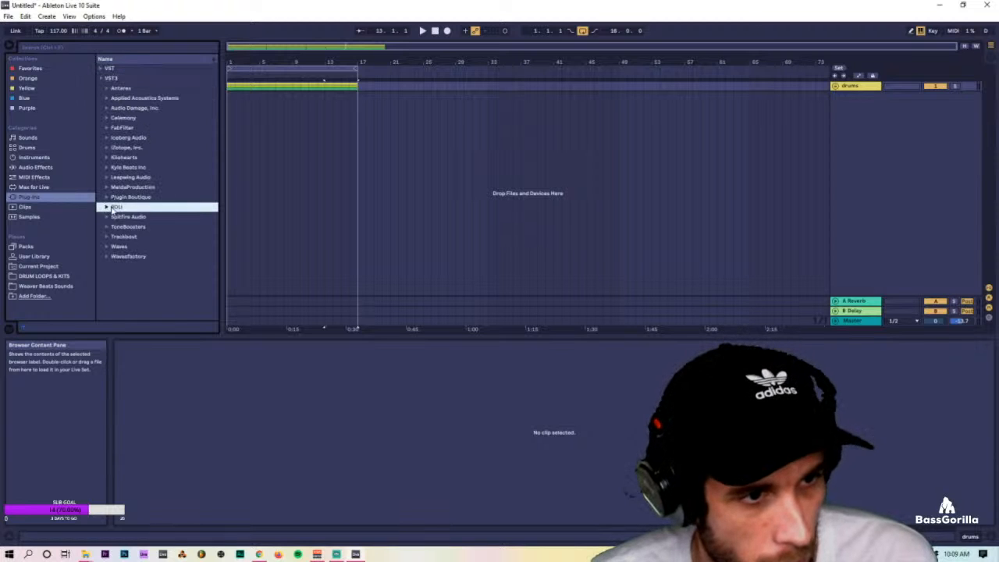
pyautogui.click(107, 207)
pyautogui.moveTo(134, 217); pyautogui.dragTo(346, 147)
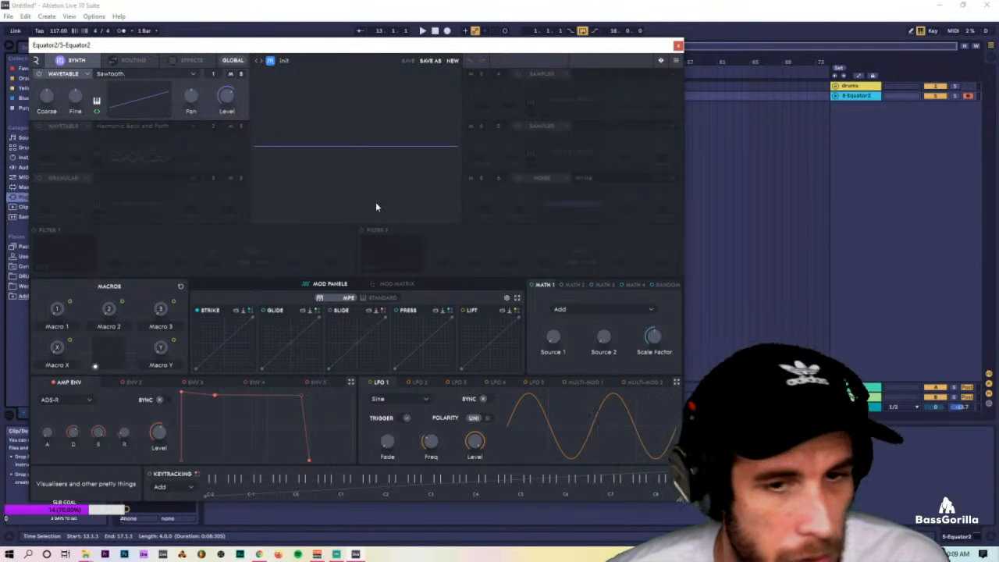
# Try the Copernicus Synthus Galacticus preset, view the first source's sample list and reset Equator2 to its init preset.
pyautogui.click(154, 74)
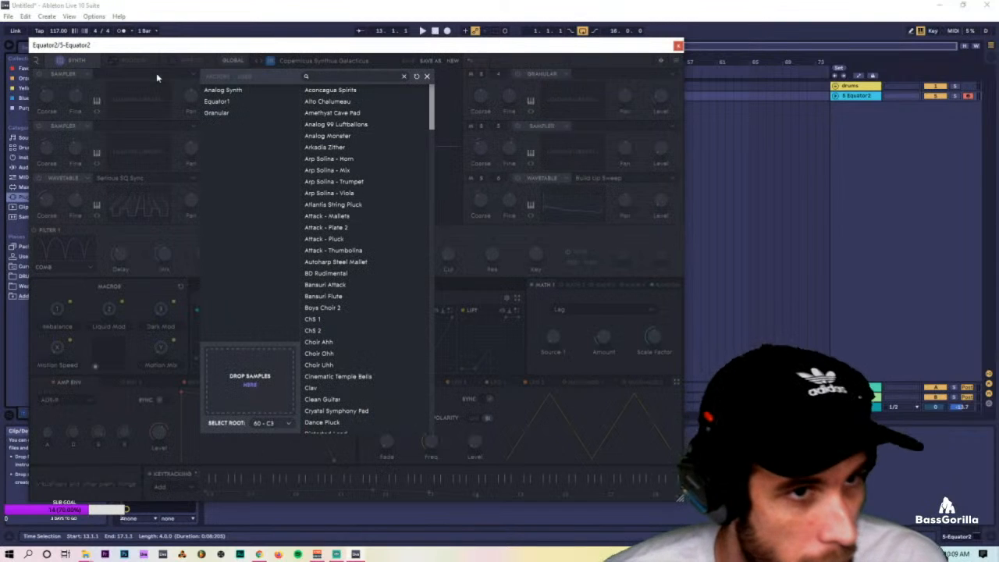
pyautogui.click(427, 77)
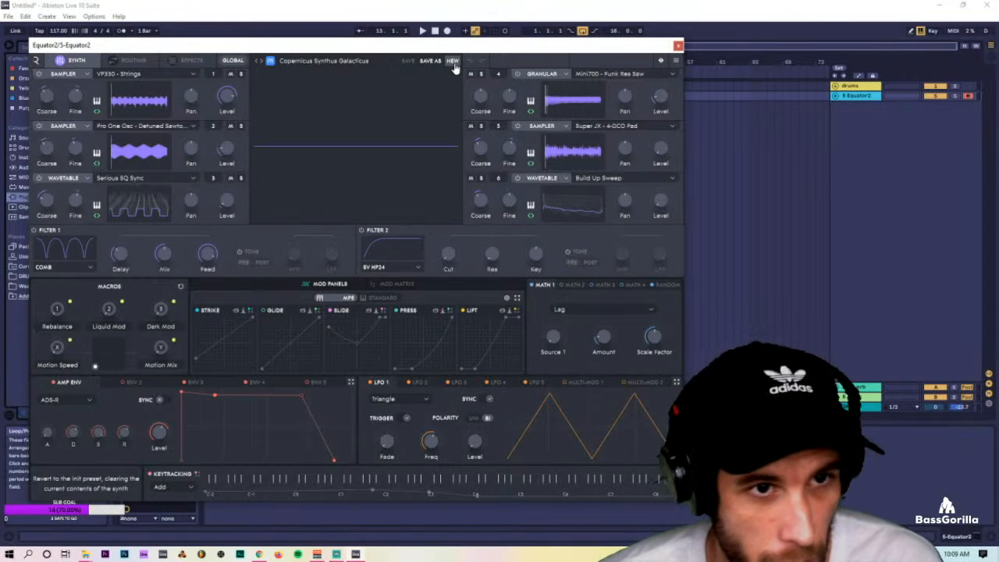
pyautogui.click(462, 75)
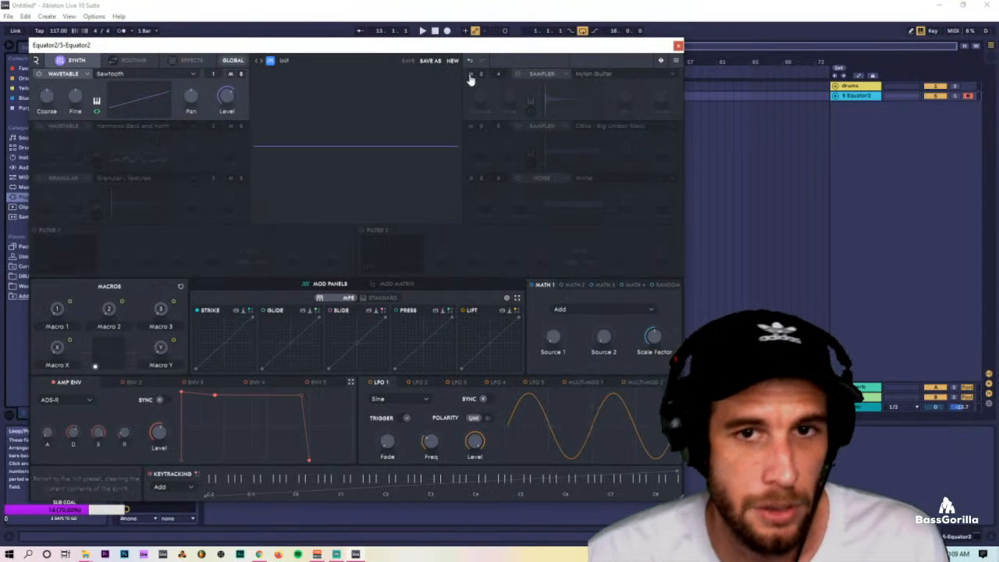
# Switch Equator2's sources 1 and 2 to Sampler with the Nylon Guitar - Pluck sample.
pyautogui.click(65, 73)
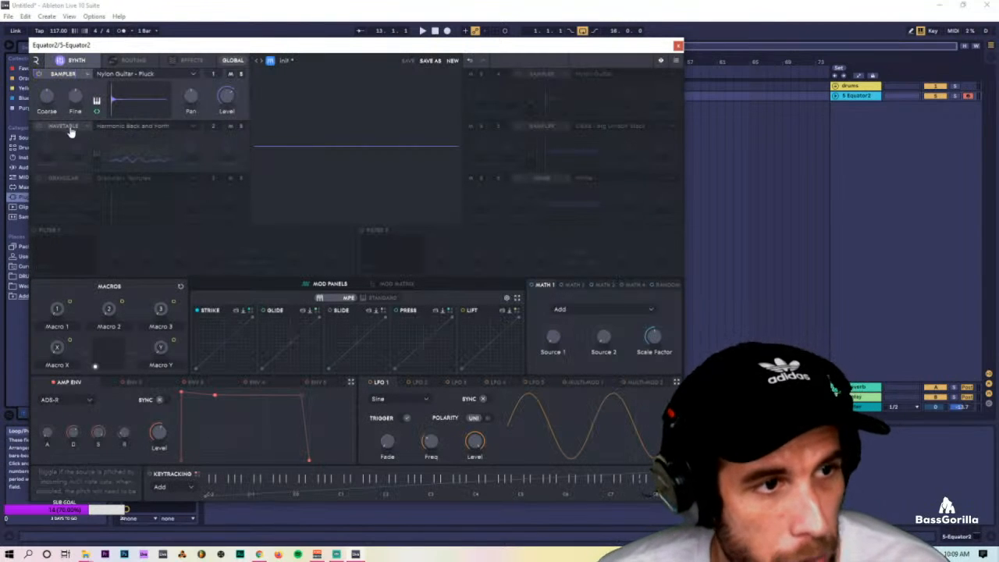
pyautogui.click(119, 131)
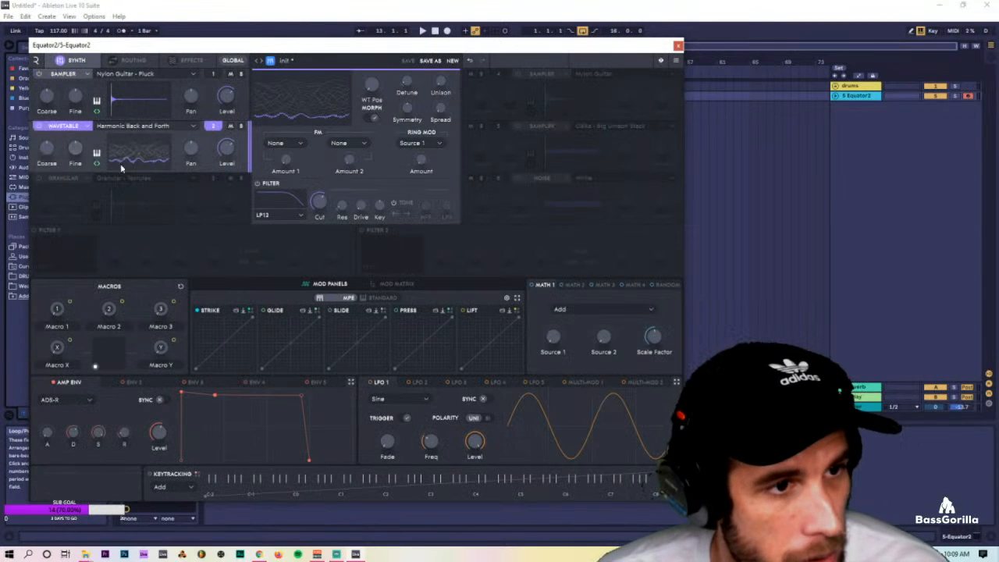
pyautogui.click(86, 128)
pyautogui.click(152, 162)
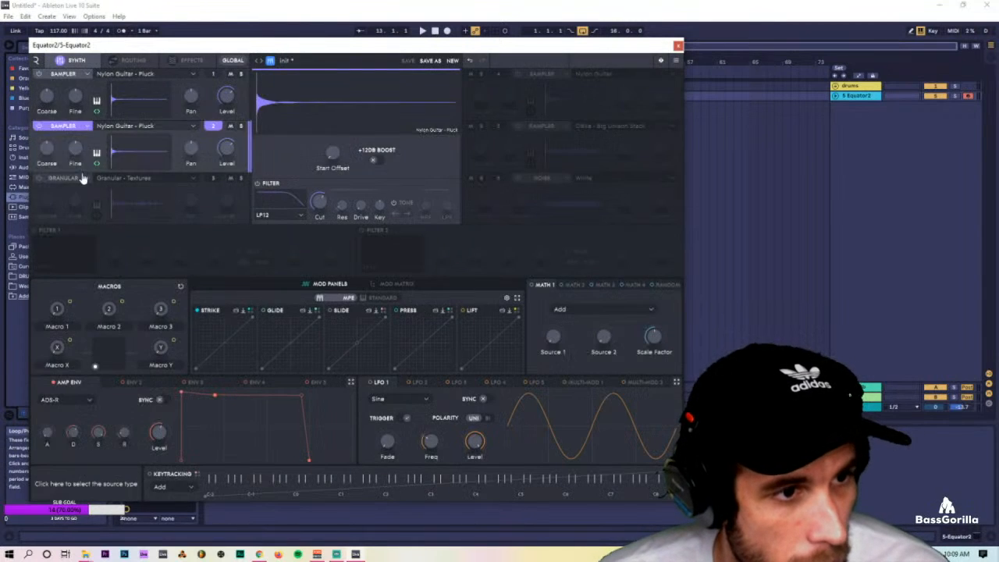
# Enable source 3 and switch its source type from Granular to Sampler.
pyautogui.click(78, 197)
pyautogui.click(62, 178)
pyautogui.click(113, 221)
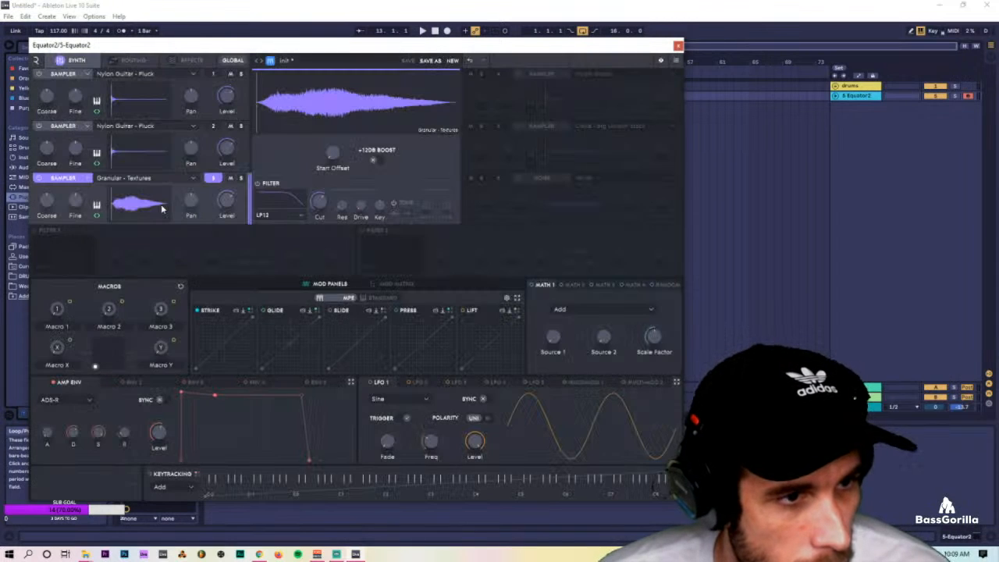
# Load the Mini700 Osc - Chorus 2 VCO sample into source 1.
pyautogui.click(164, 75)
pyautogui.scroll(-1, 407, 195)
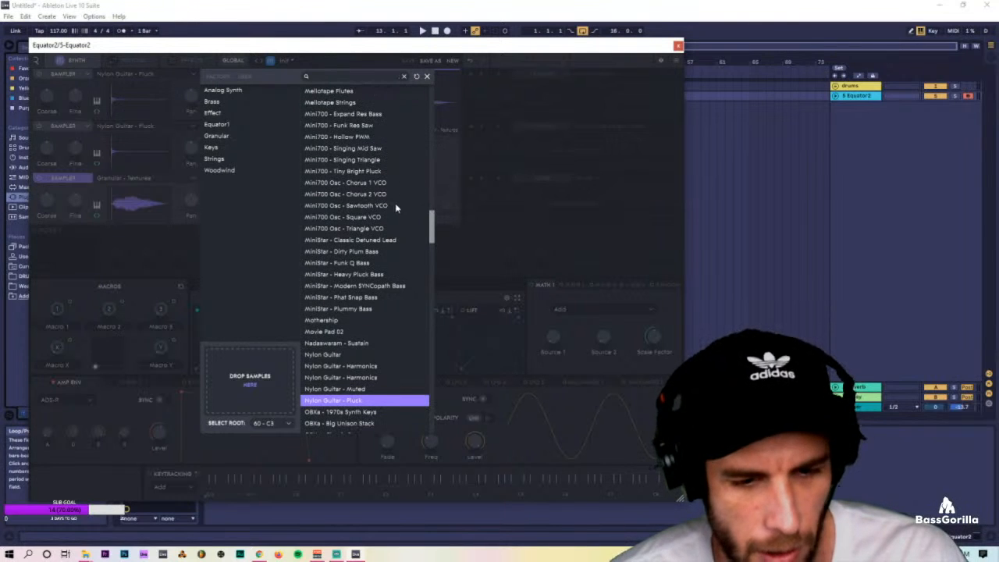
pyautogui.click(366, 195)
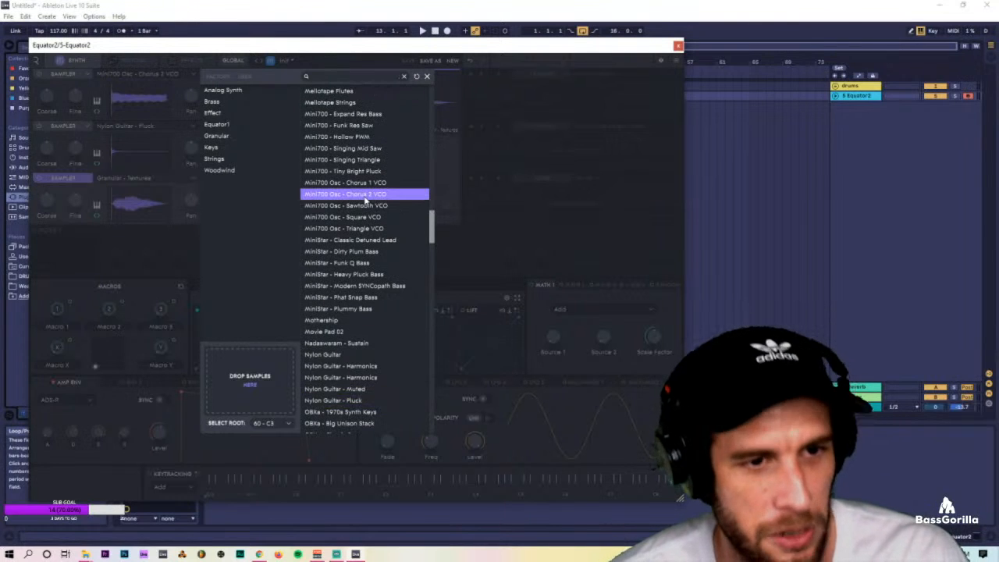
pyautogui.click(366, 194)
# Try JU6 Osc - Sawtooth Chorus 2 in source 2, then load the JU6 Osc - Square Chorus 2 sample instead.
pyautogui.click(162, 128)
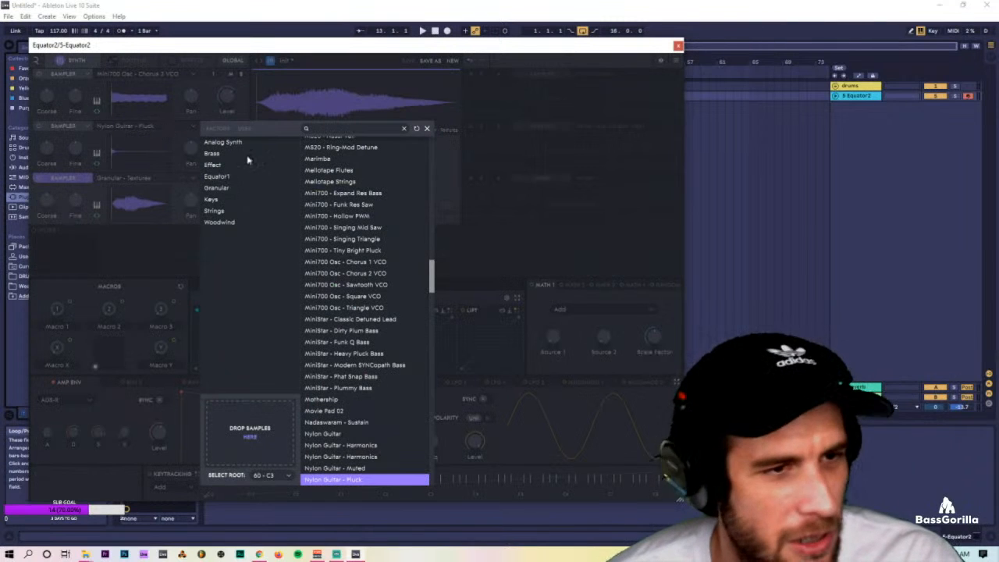
pyautogui.scroll(-3, 356, 227)
pyautogui.scroll(20, 356, 233)
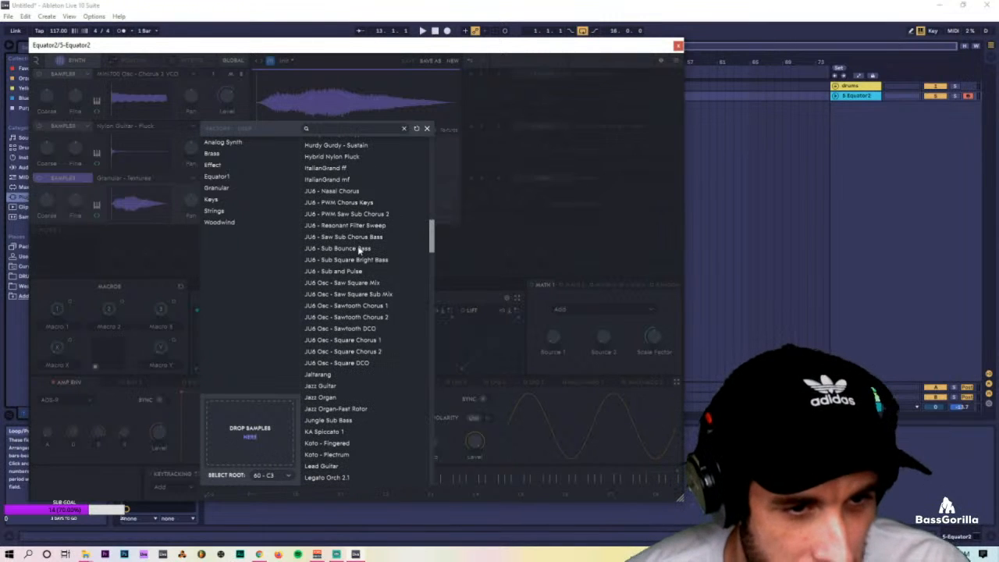
pyautogui.scroll(-1, 360, 250)
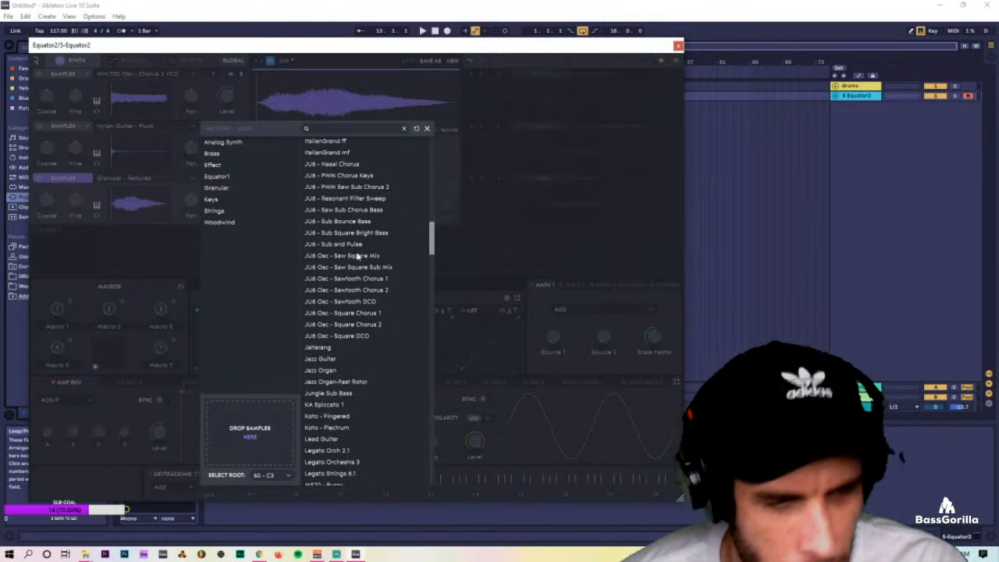
pyautogui.doubleClick(381, 293)
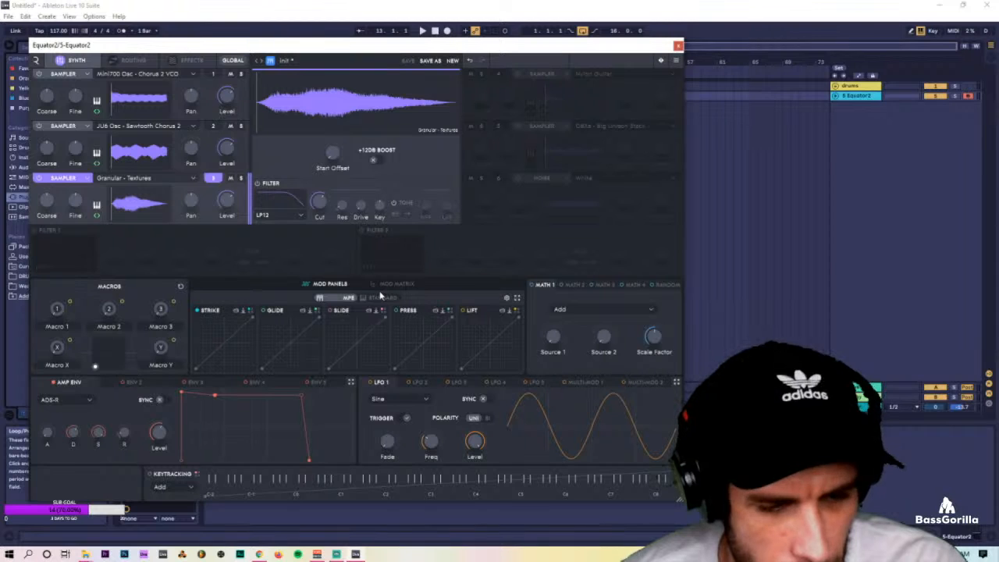
pyautogui.click(149, 126)
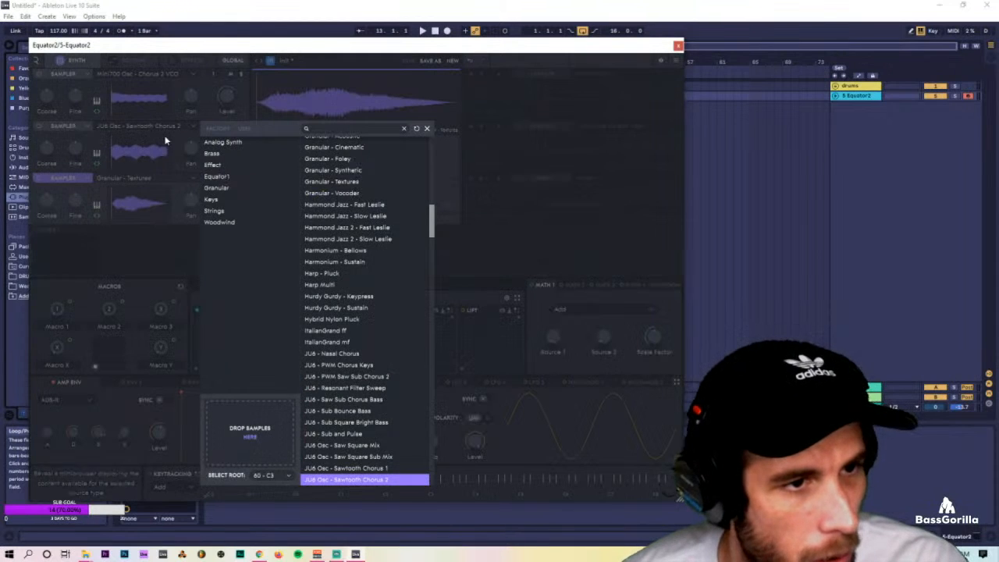
pyautogui.scroll(-1, 381, 297)
pyautogui.doubleClick(371, 433)
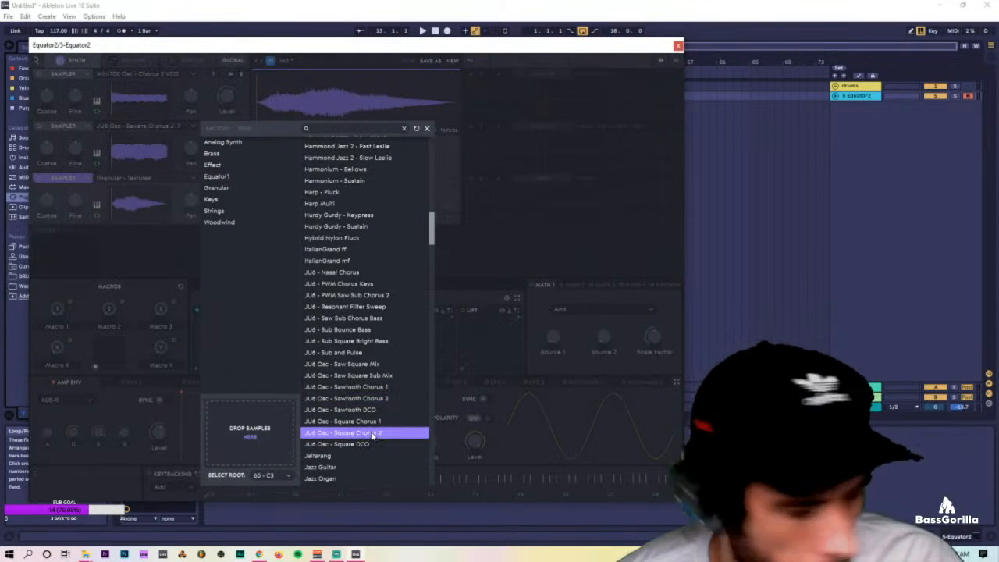
# Browse source 3's sample list and load the SH-2 - Fast PWM sample.
pyautogui.click(153, 182)
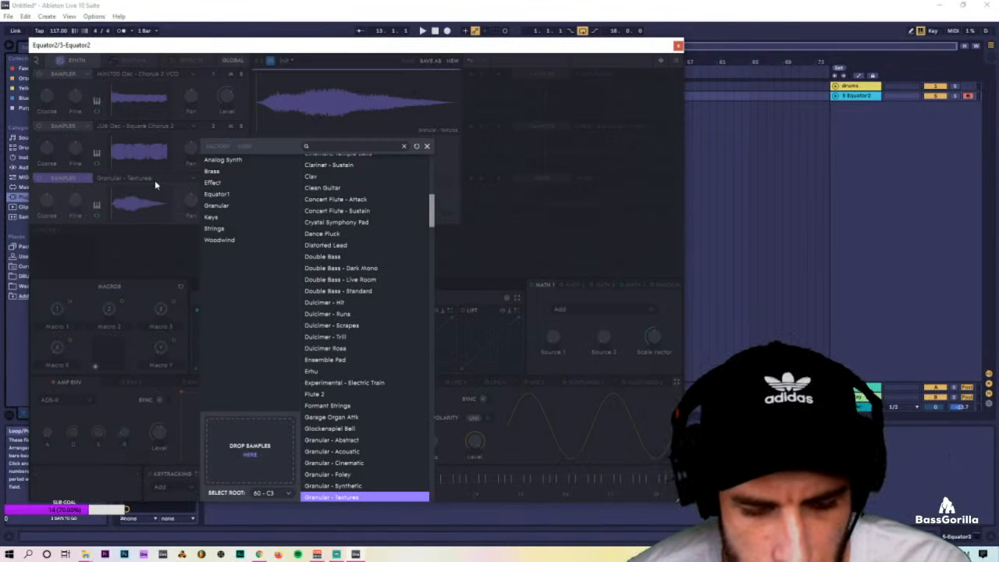
pyautogui.scroll(-20, 414, 287)
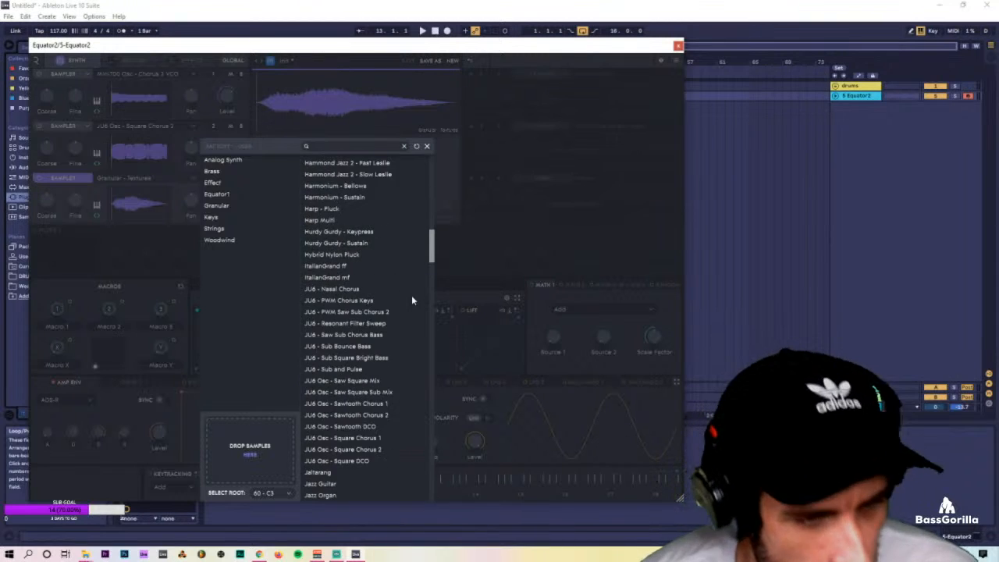
pyautogui.scroll(-3, 402, 295)
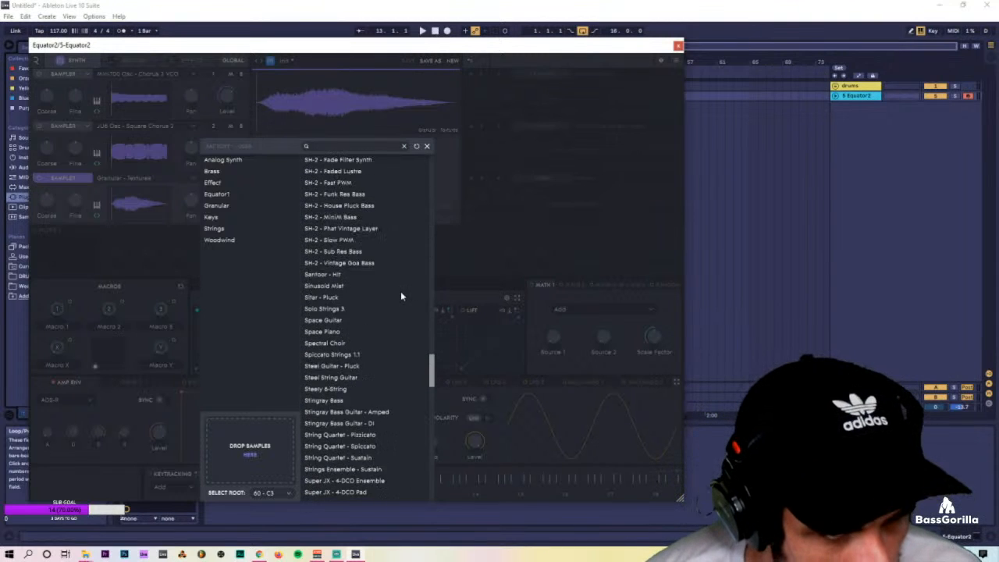
pyautogui.scroll(4, 386, 289)
pyautogui.doubleClick(343, 291)
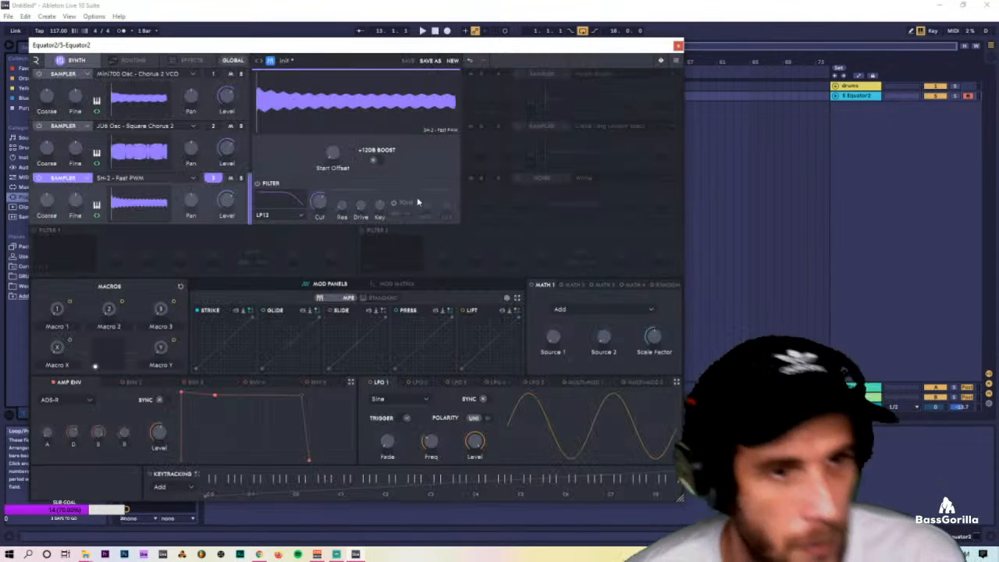
# Shift the computer keyboard's octave, audition the layered samples with test notes and set source 3's level to about -8.2 dB.
pyautogui.press('a')
pyautogui.press('x')
pyautogui.press('x')
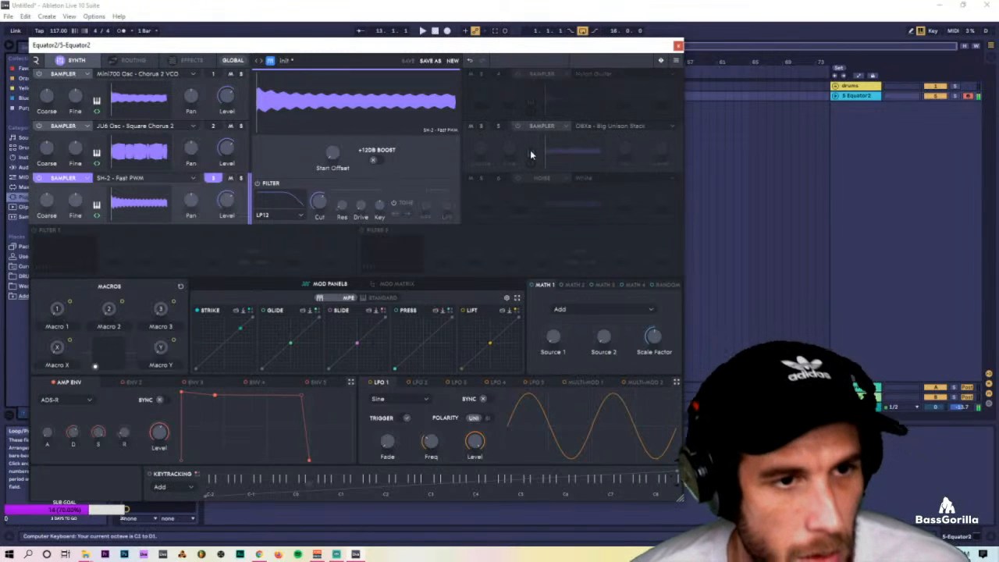
pyautogui.press('f')
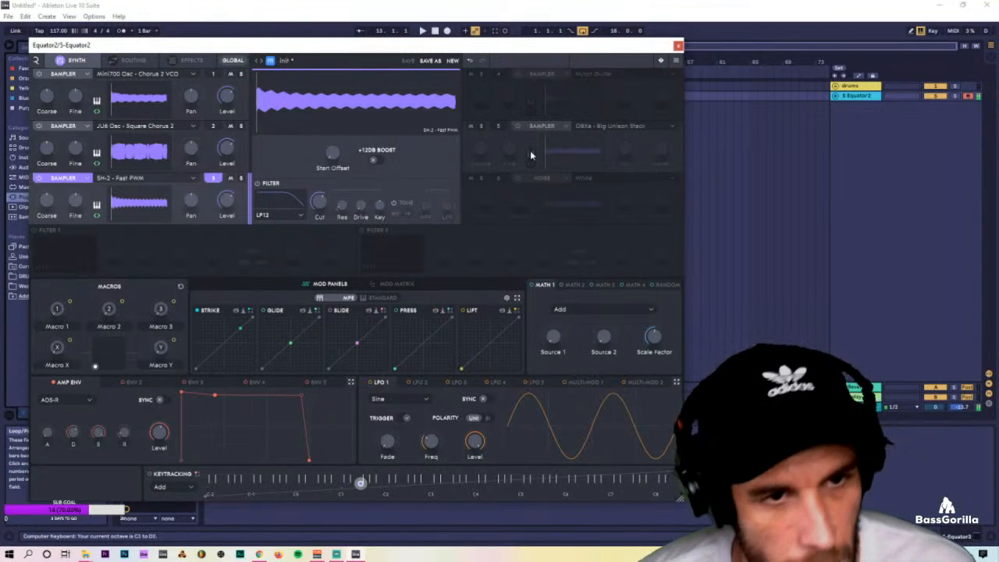
pyautogui.press('g')
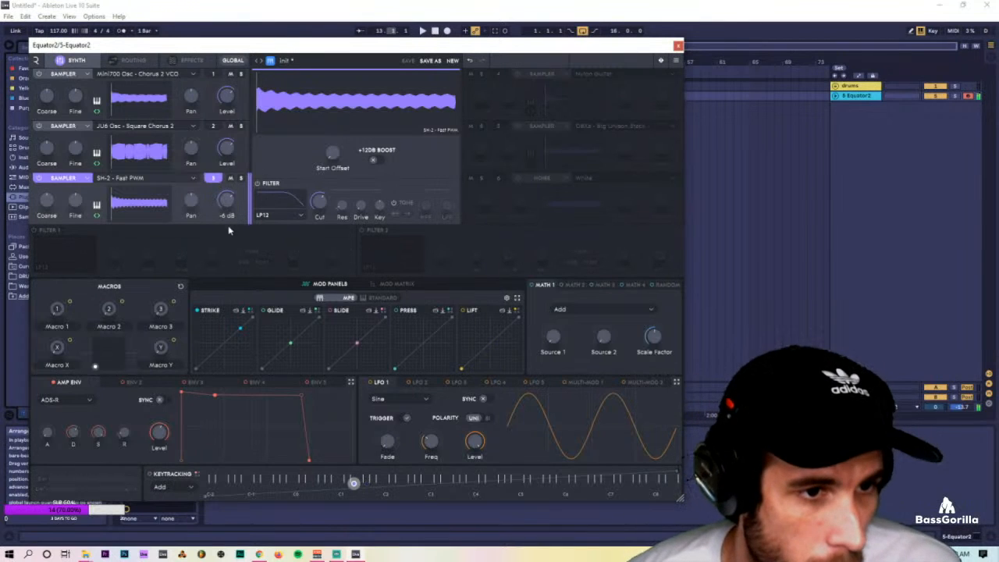
pyautogui.moveTo(226, 221)
pyautogui.moveTo(223, 168)
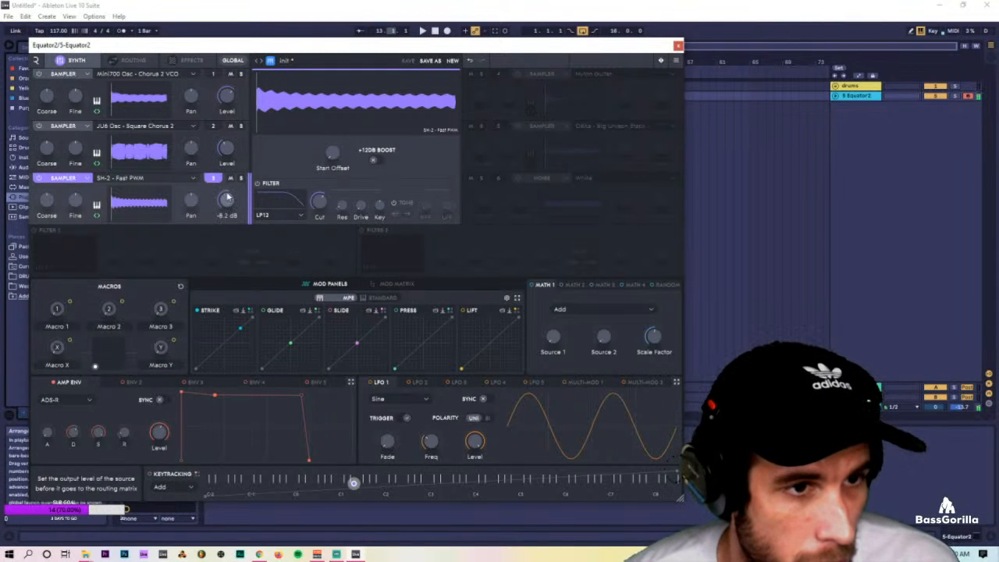
# Enable source 4 as a Noise source and set its noise type to White.
pyautogui.click(577, 74)
pyautogui.click(542, 74)
pyautogui.click(483, 99)
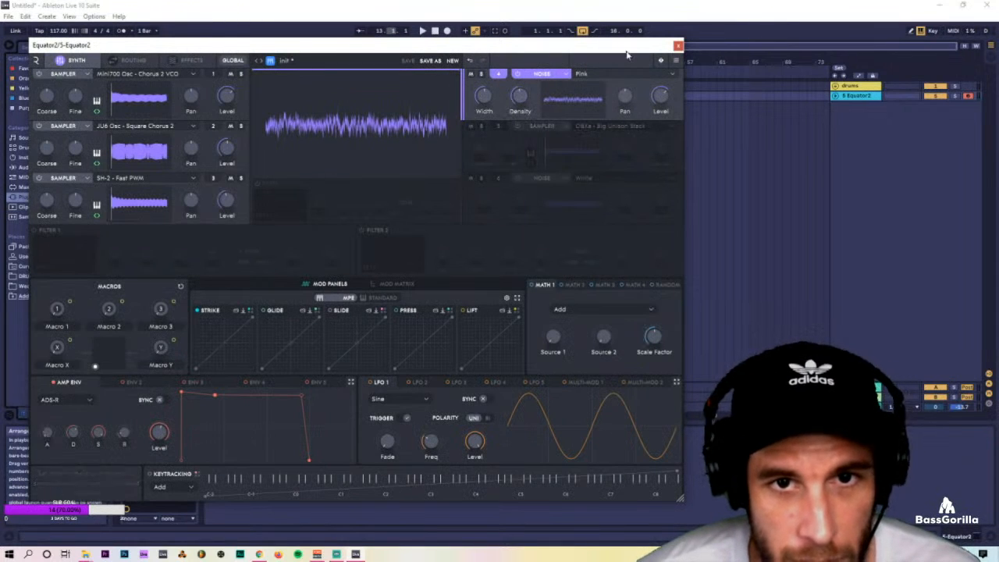
pyautogui.click(603, 74)
pyautogui.click(591, 84)
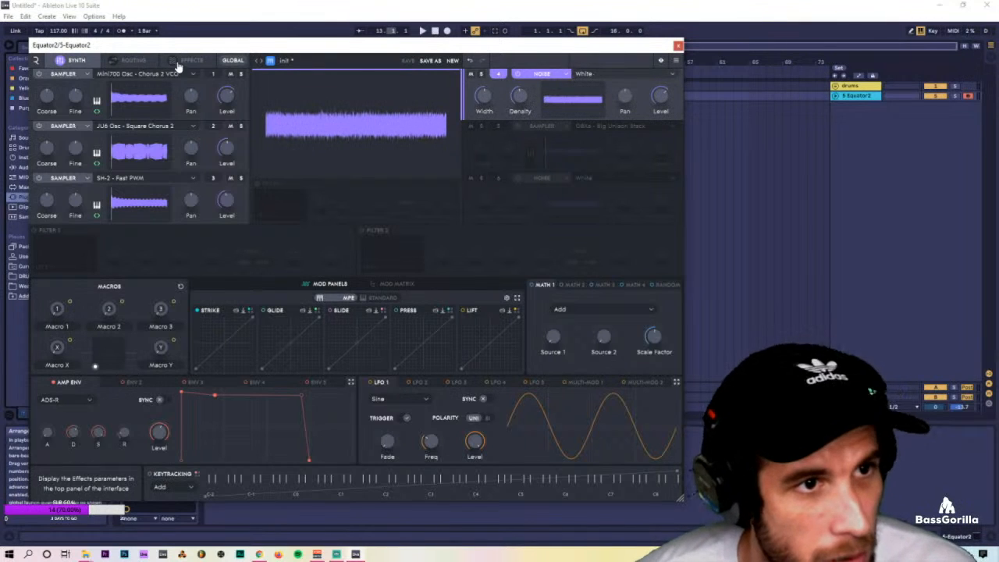
# Add a Grain Delay to slot 10 of the effects chain.
pyautogui.click(178, 62)
pyautogui.click(135, 62)
pyautogui.click(186, 62)
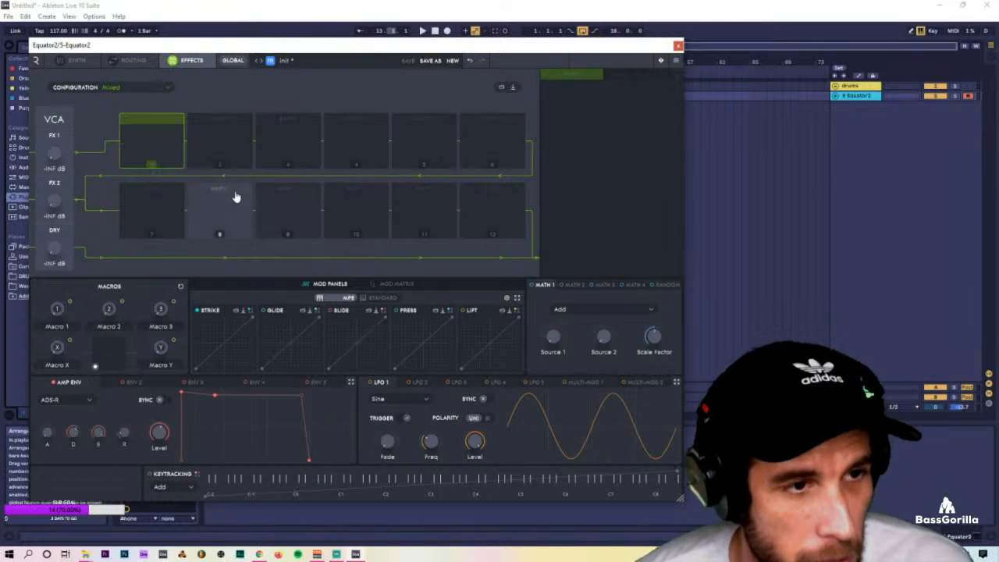
pyautogui.click(384, 212)
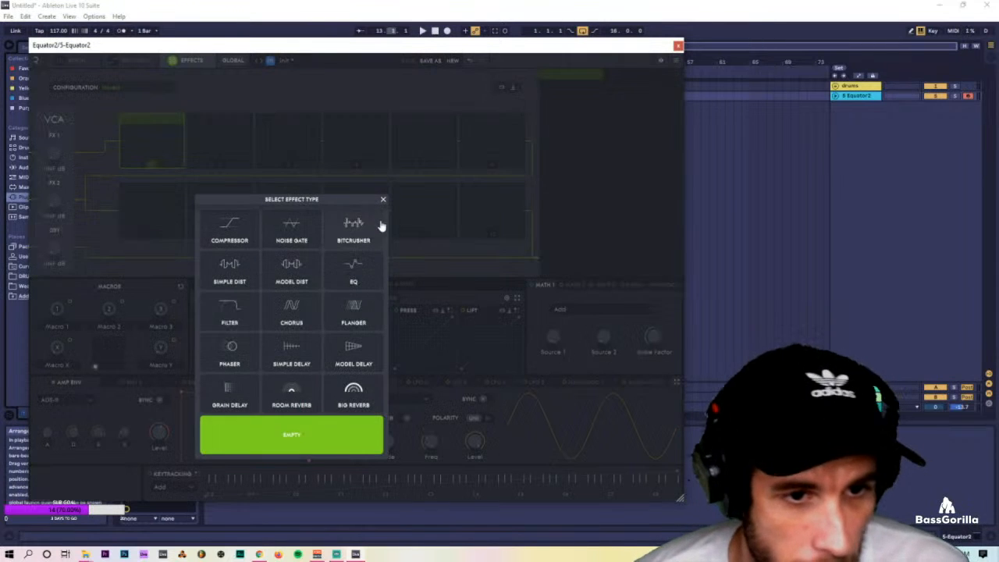
pyautogui.click(230, 399)
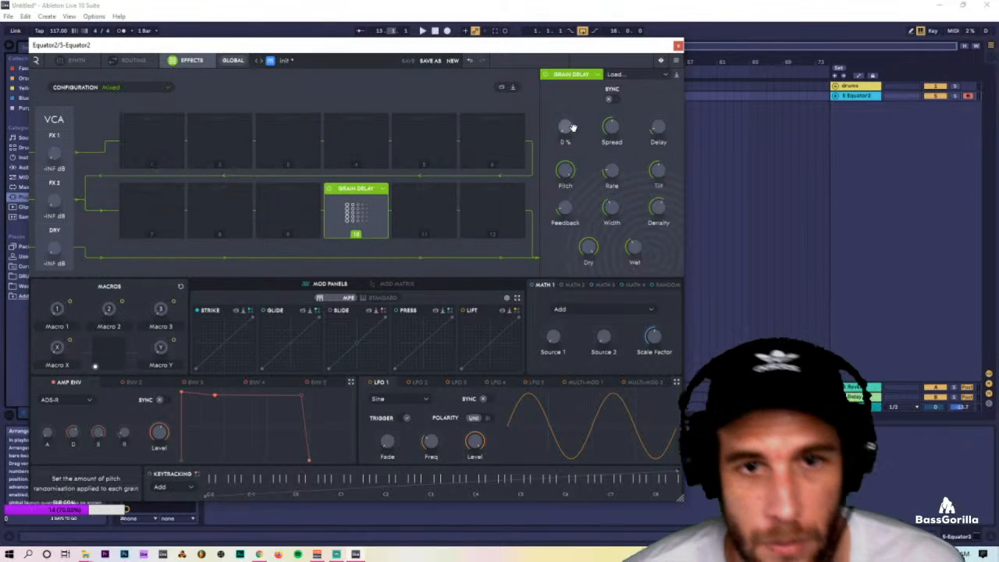
# Sync the Grain Delay to tempo, set its pitch to about 7.02, raise the wet level and lower the dry level.
pyautogui.click(612, 100)
pyautogui.moveTo(611, 171); pyautogui.dragTo(611, 168)
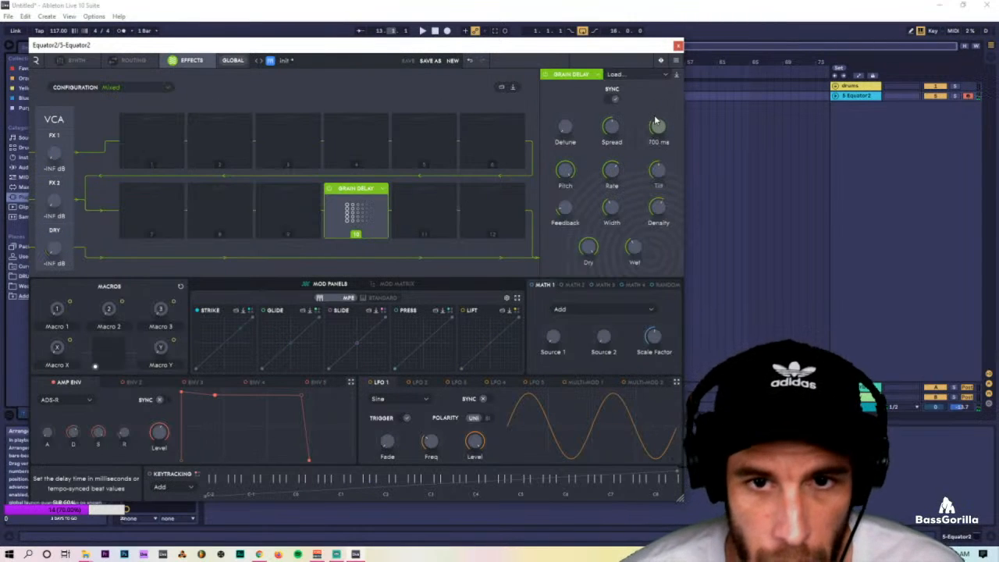
pyautogui.moveTo(655, 116); pyautogui.dragTo(655, 115)
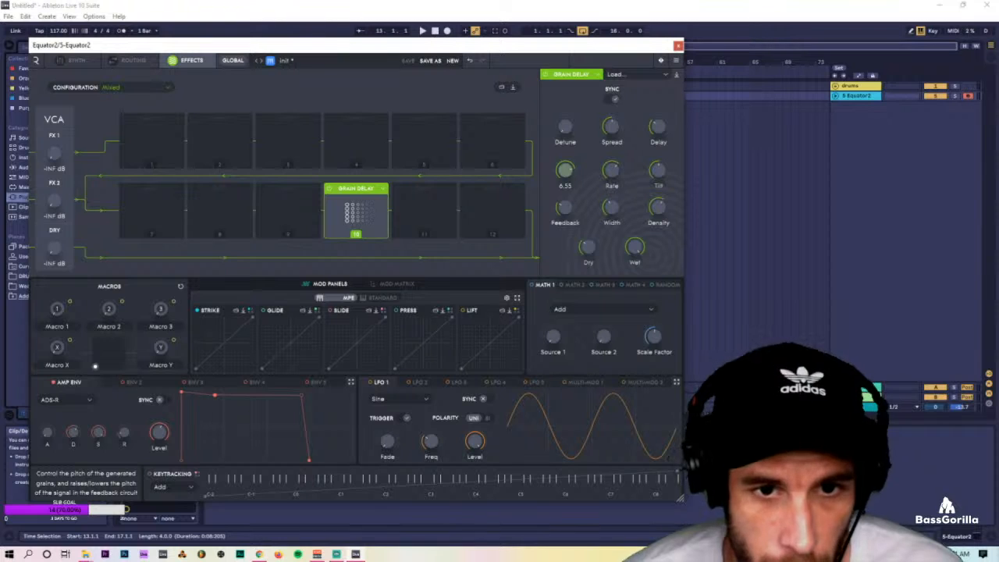
pyautogui.moveTo(565, 170); pyautogui.dragTo(565, 166)
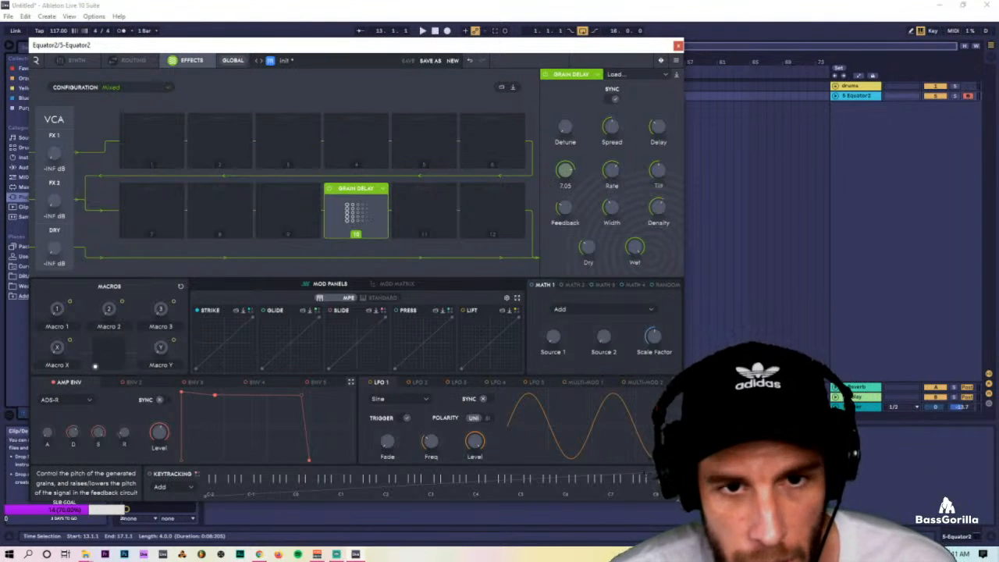
pyautogui.moveTo(565, 171); pyautogui.dragTo(565, 171)
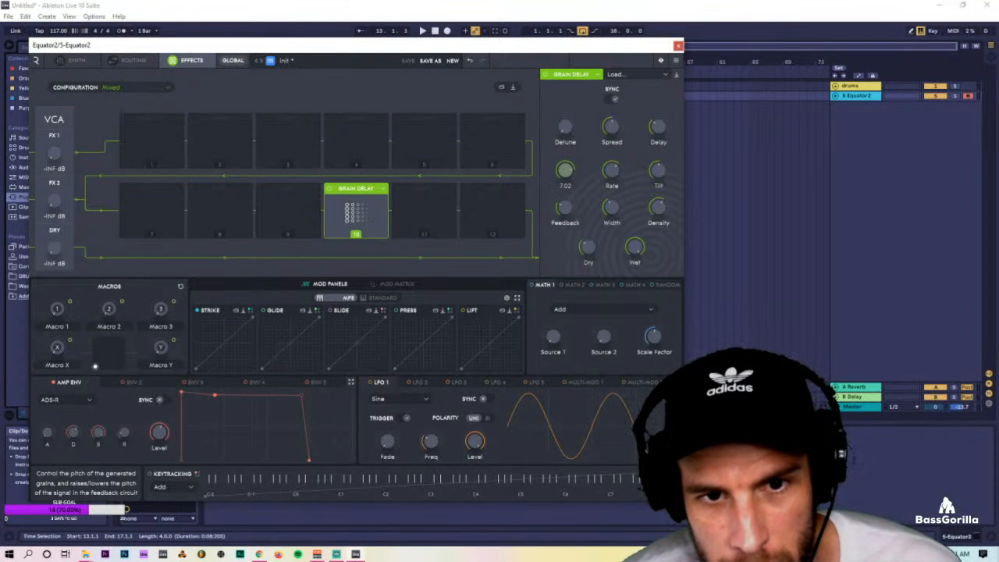
pyautogui.moveTo(665, 219)
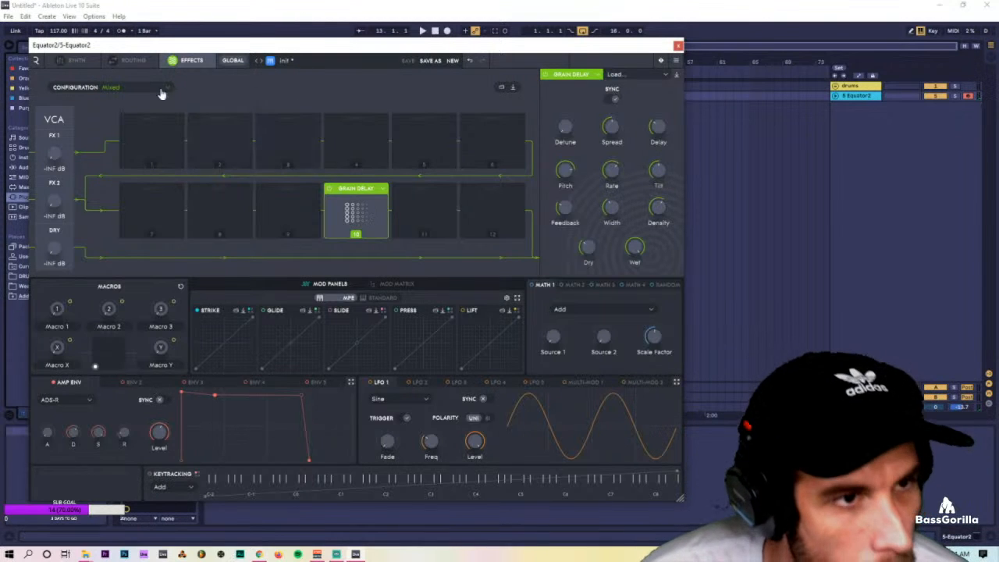
# Lengthen the amp envelope's attack slightly, review the routing and effects, and set the white noise source's level to about -13 dB.
pyautogui.click(76, 60)
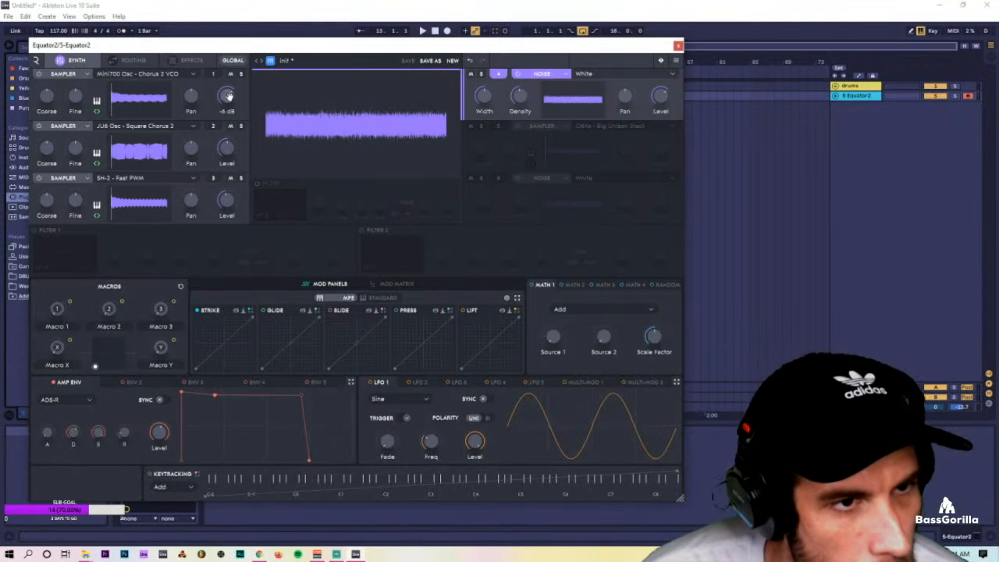
pyautogui.scroll(-2, 227, 201)
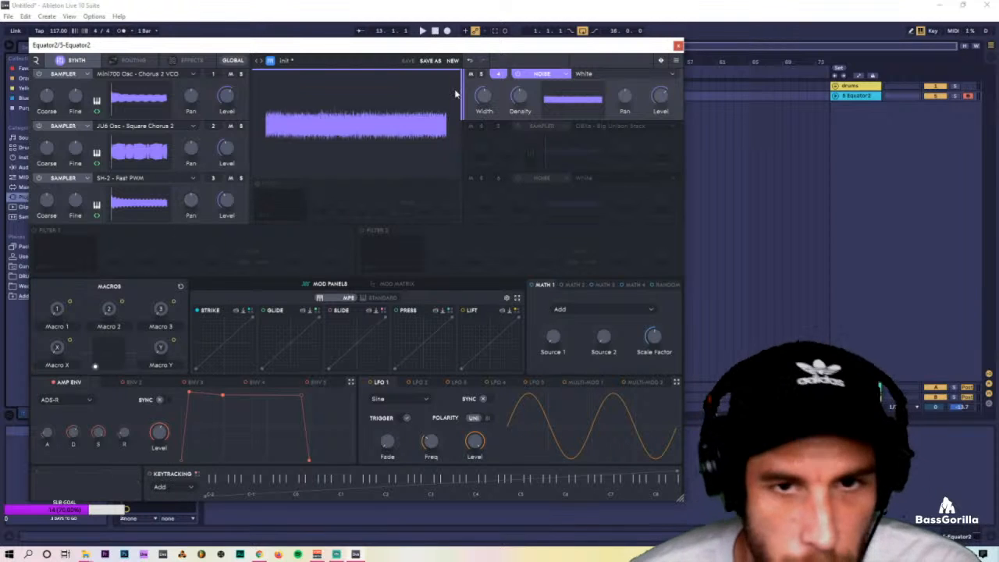
pyautogui.click(130, 60)
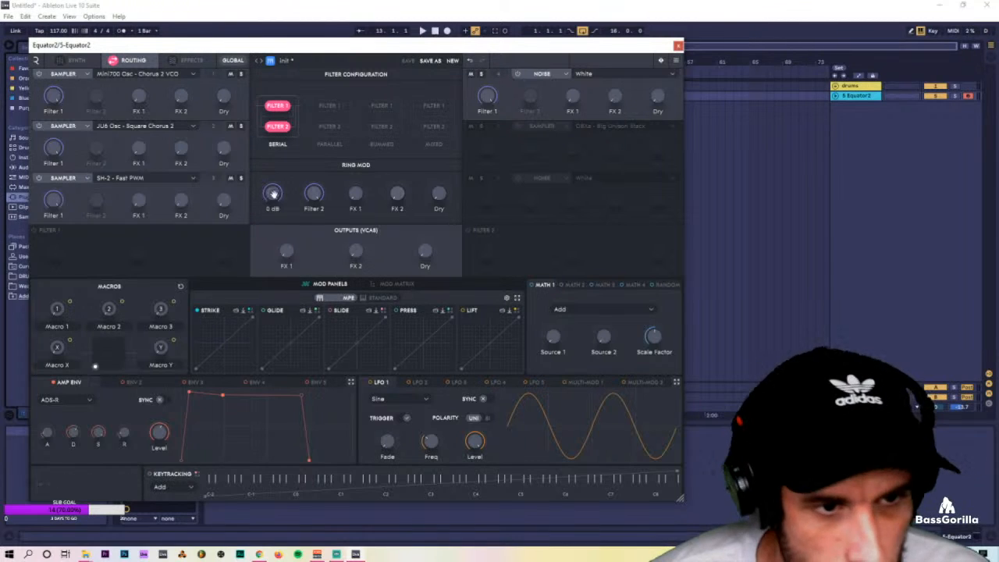
pyautogui.click(187, 61)
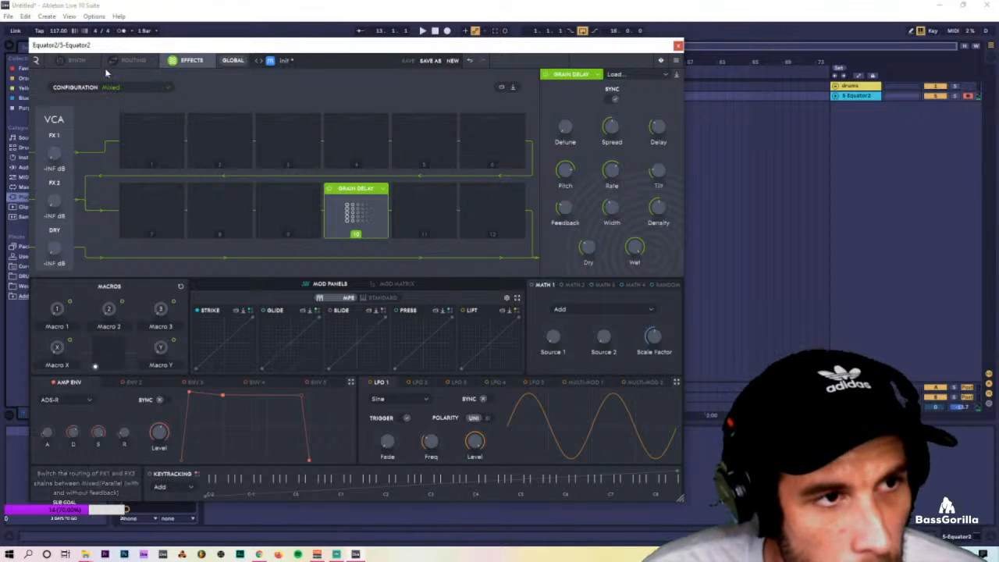
pyautogui.click(76, 60)
pyautogui.moveTo(664, 97); pyautogui.dragTo(662, 113)
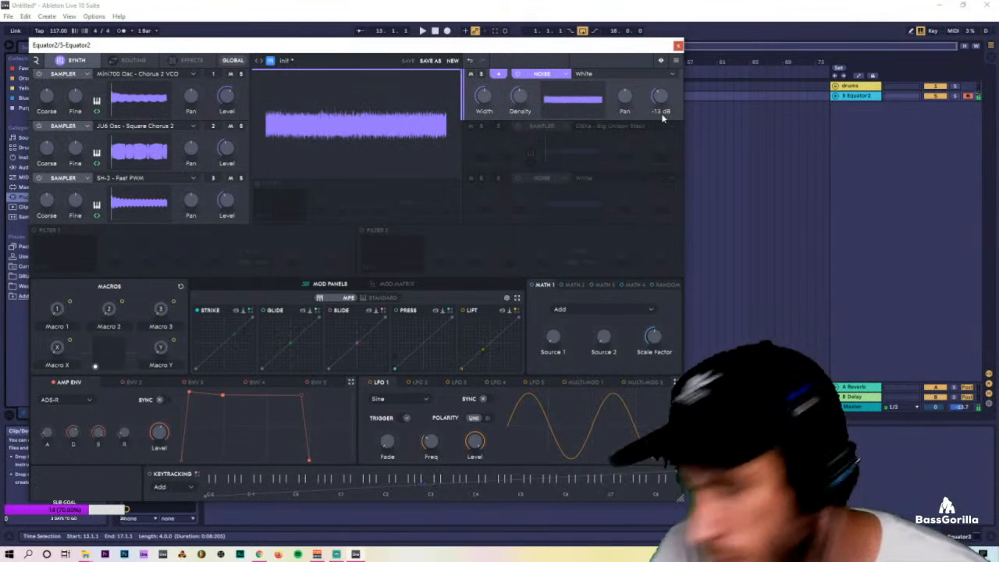
# Close the Equator2 window and add Live's Delay audio effect after Equator2 on its track.
pyautogui.click(677, 44)
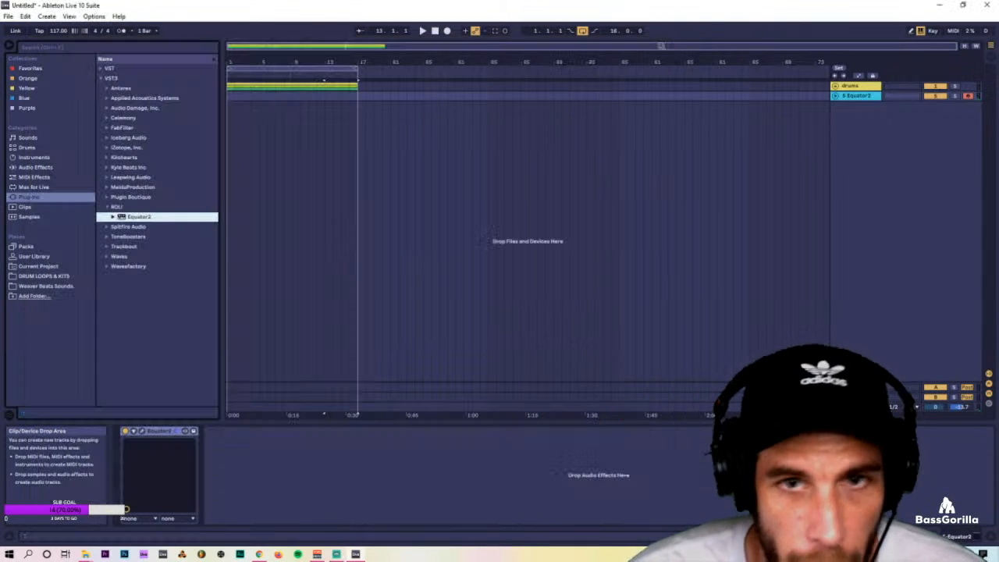
pyautogui.click(39, 167)
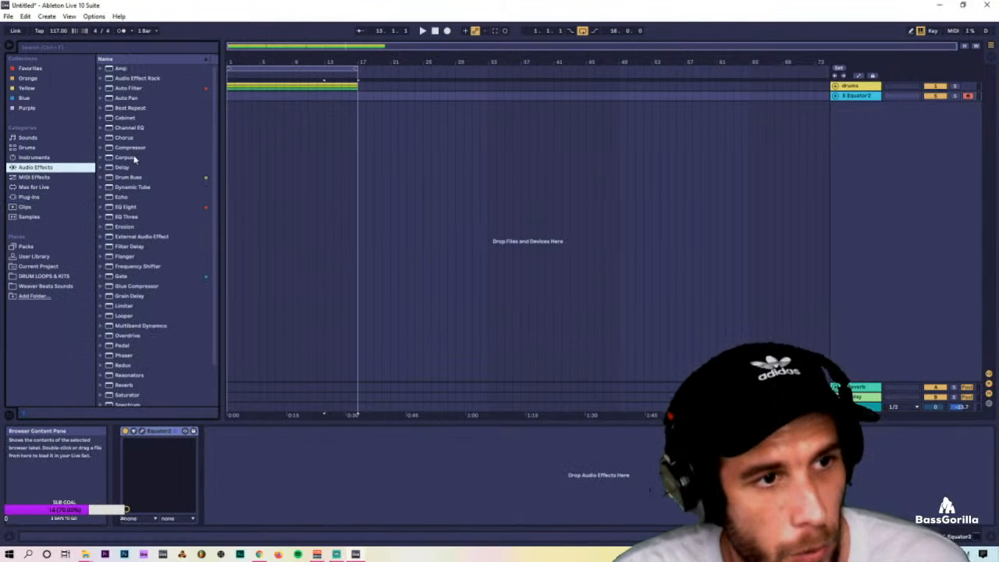
pyautogui.moveTo(124, 167); pyautogui.dragTo(289, 476)
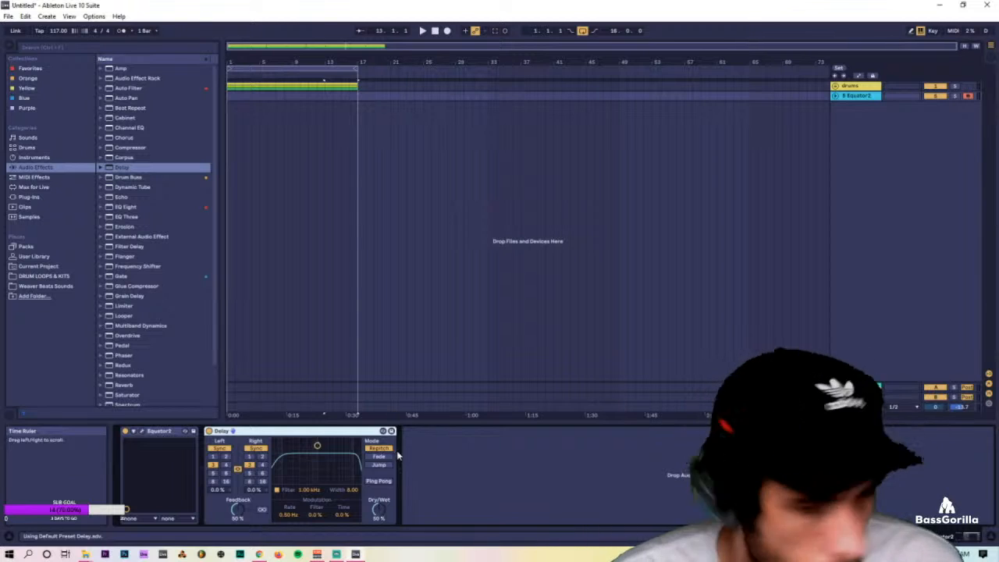
# Lower the Delay's dry/wet to 25% and raise its feedback.
pyautogui.moveTo(379, 510); pyautogui.dragTo(379, 534)
pyautogui.moveTo(238, 510); pyautogui.dragTo(238, 508)
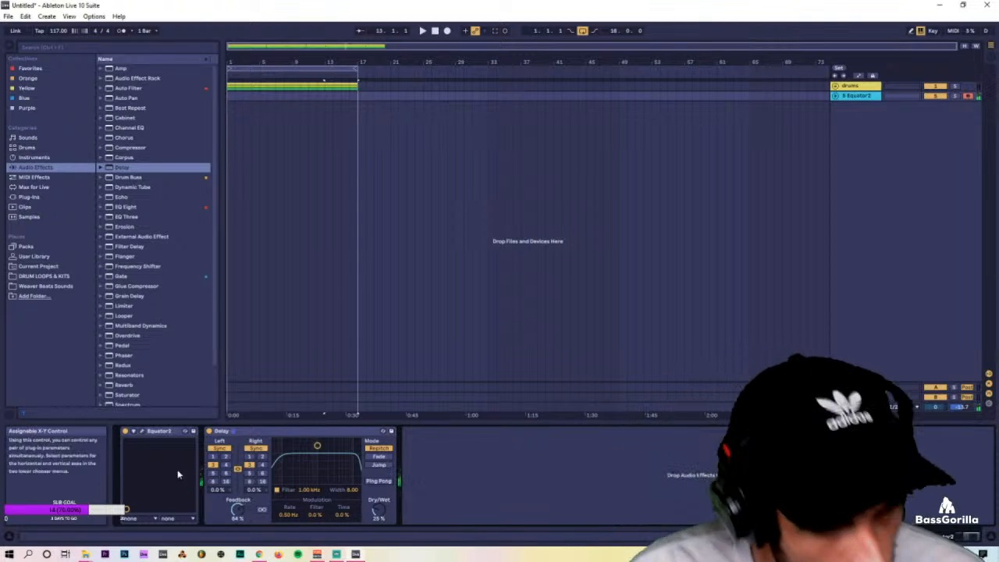
# Set Equator2's global voice mode to Mono Retrigger and close the plug-in window.
pyautogui.click(144, 431)
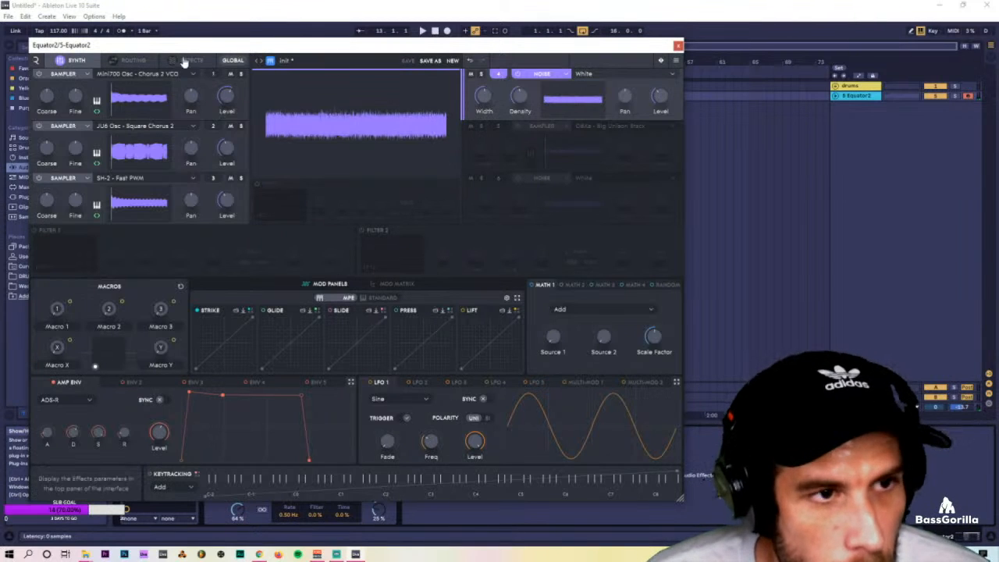
pyautogui.click(228, 61)
pyautogui.click(284, 166)
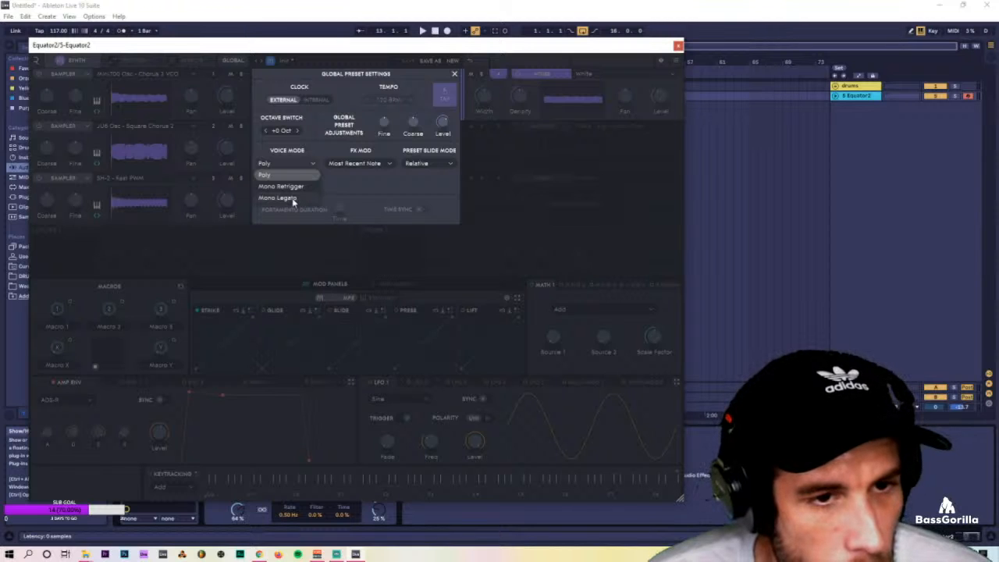
pyautogui.click(293, 189)
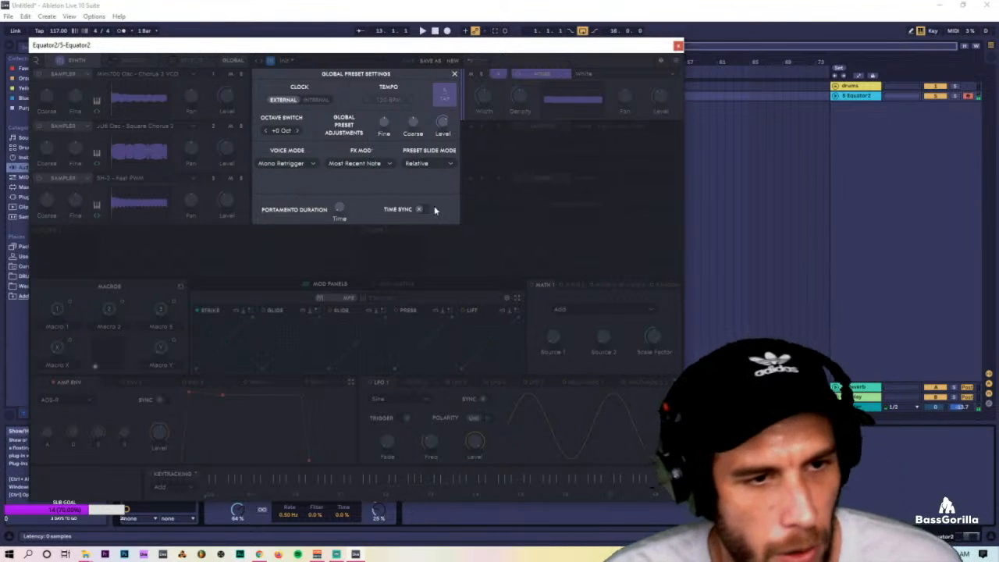
pyautogui.click(454, 75)
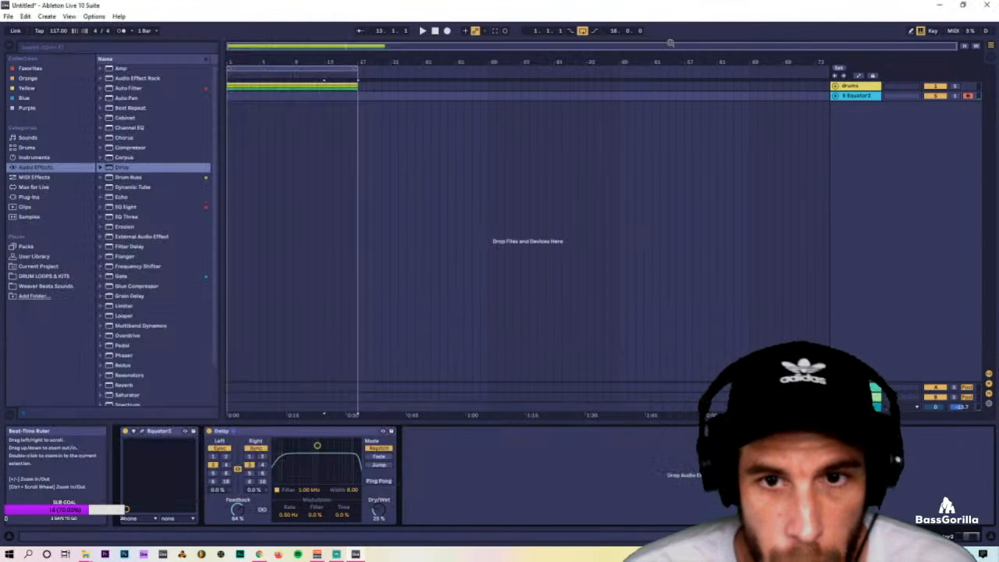
pyautogui.click(678, 45)
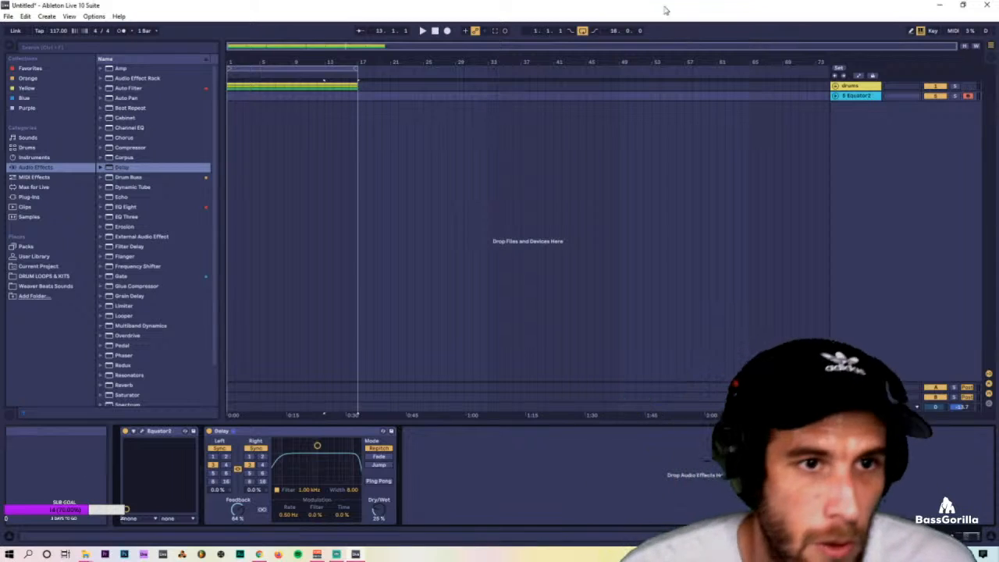
# Expand the Equator2 track in the arrangement and record a MIDI melody over the 16-bar loop.
pyautogui.press('Tab')
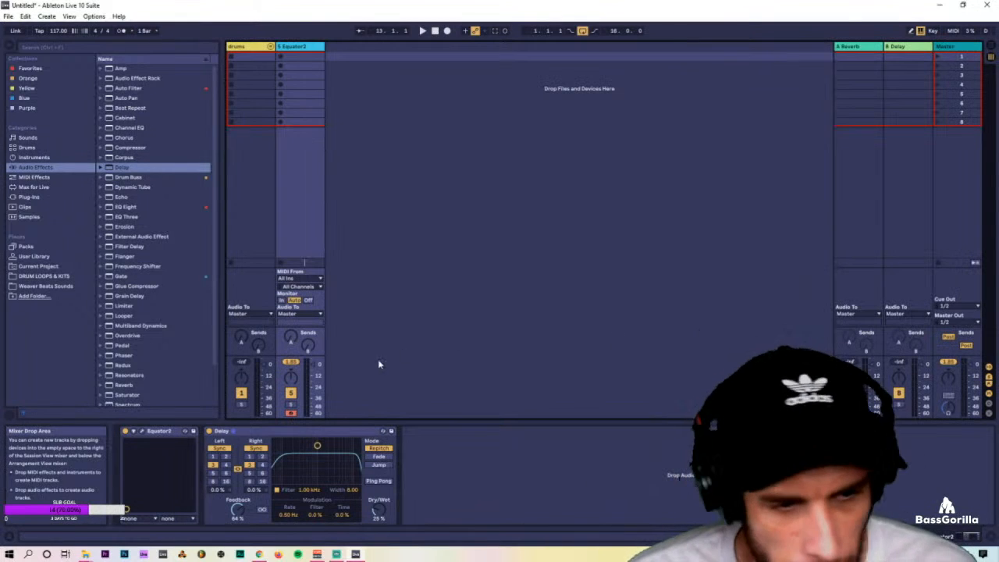
pyautogui.press('Tab')
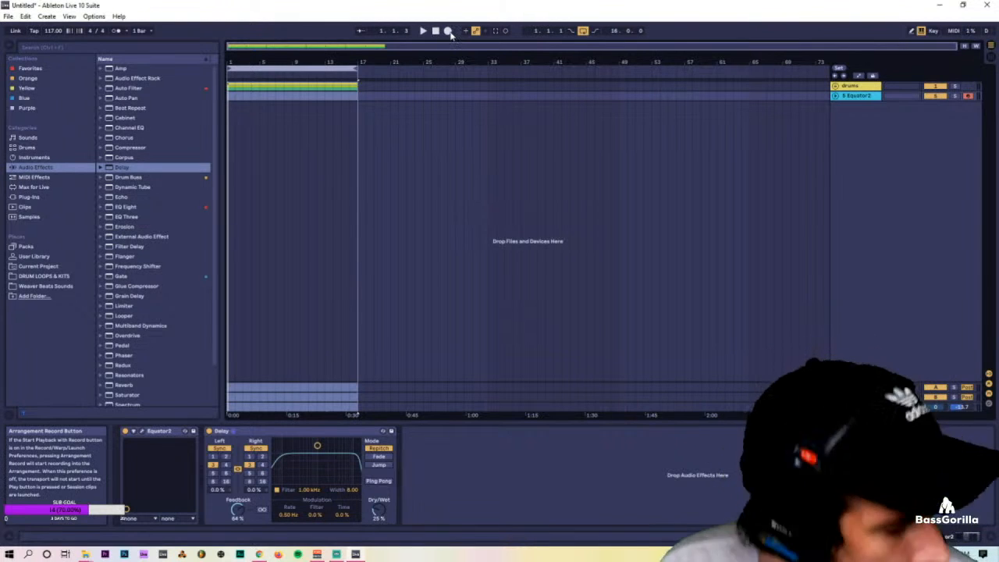
pyautogui.click(853, 96)
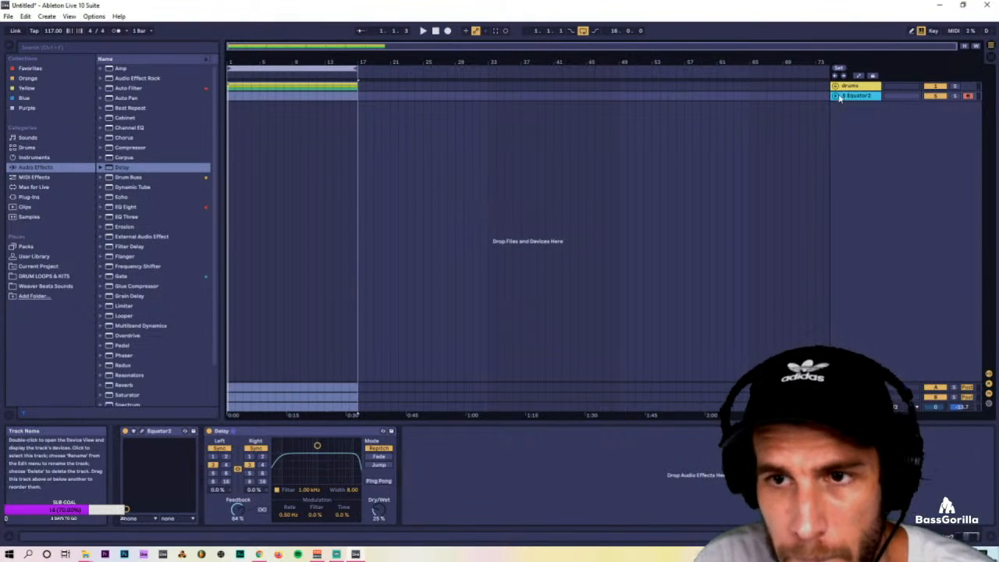
pyautogui.click(130, 34)
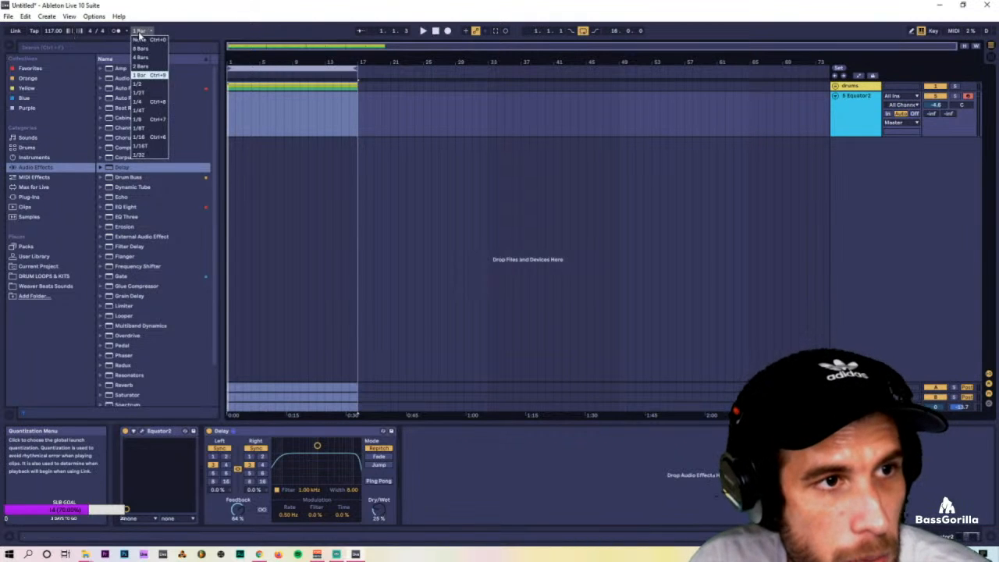
pyautogui.click(143, 32)
pyautogui.click(116, 31)
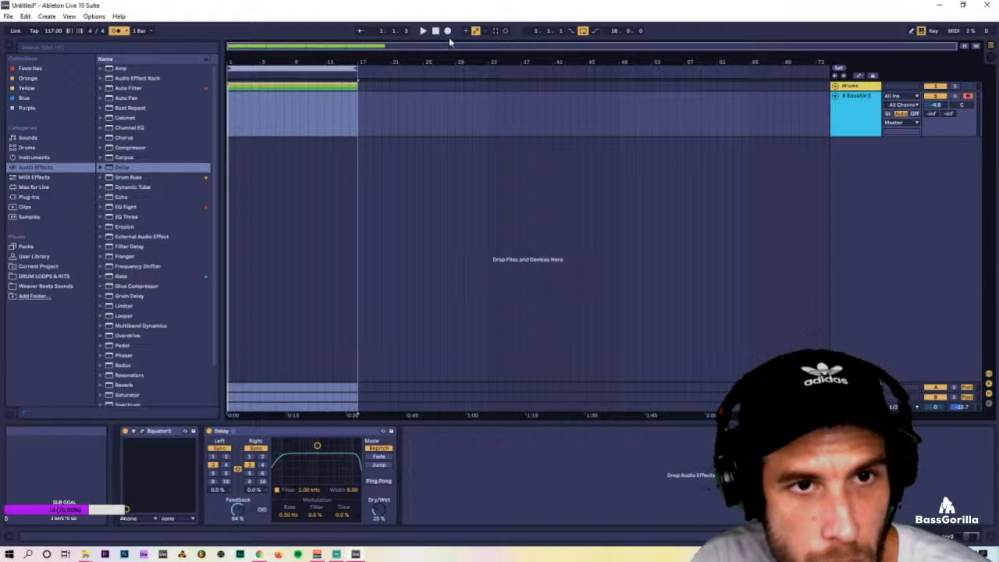
pyautogui.click(115, 31)
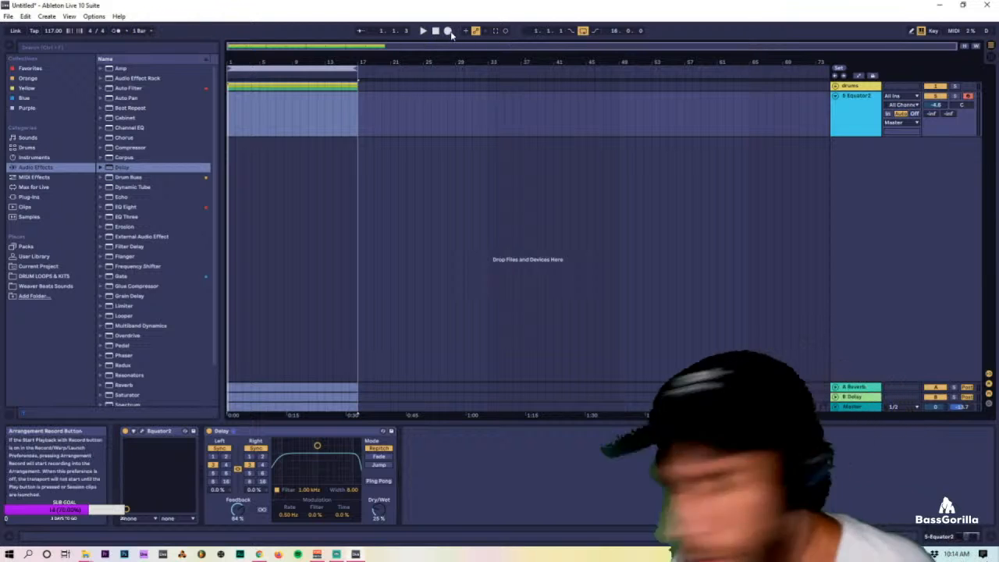
pyautogui.click(449, 31)
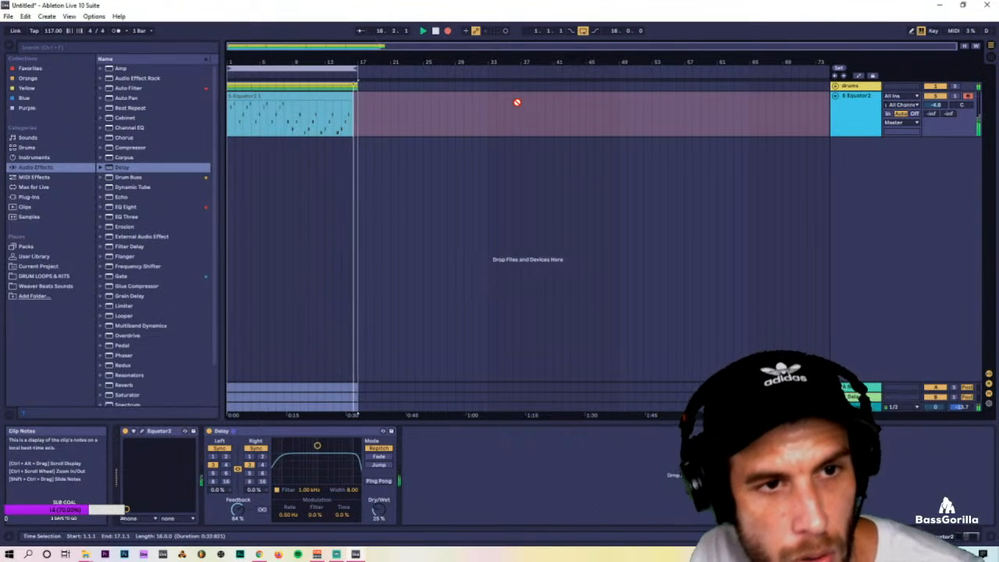
pyautogui.press('space')
# Open the recorded melody clip, quantize all its notes and play it back.
pyautogui.doubleClick(309, 96)
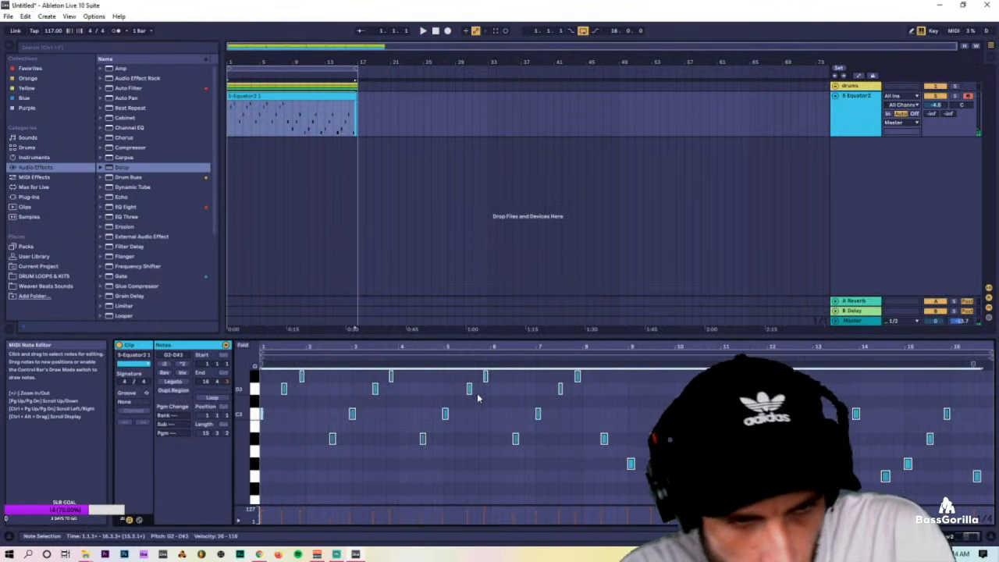
pyautogui.click(478, 372)
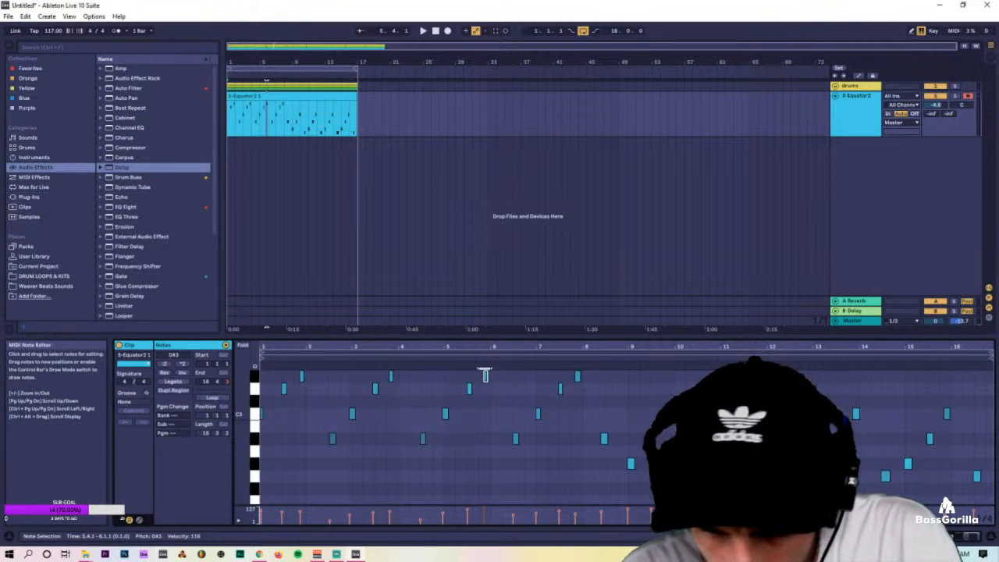
pyautogui.hotkey('ctrl', 'a')
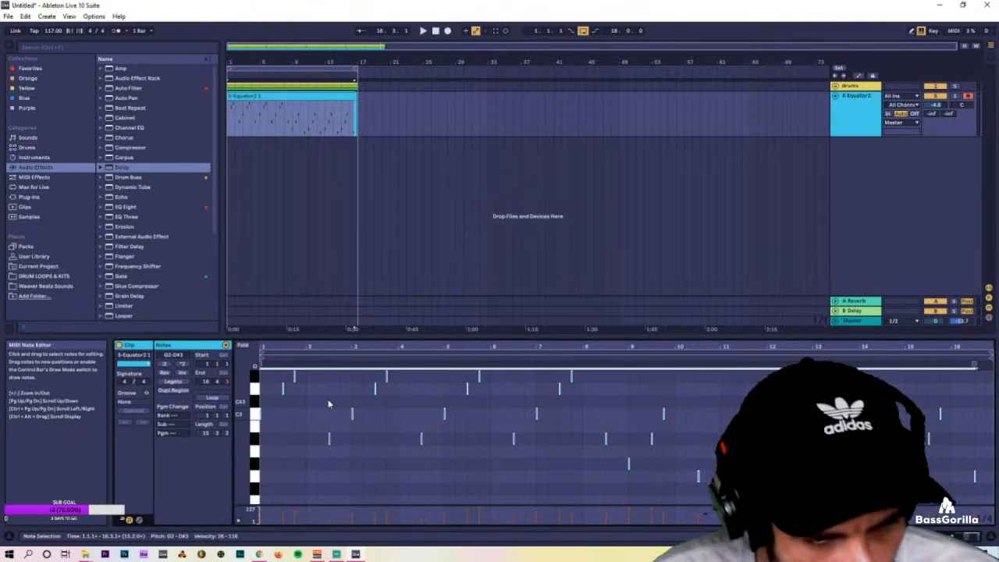
pyautogui.click(441, 459)
pyautogui.press('space')
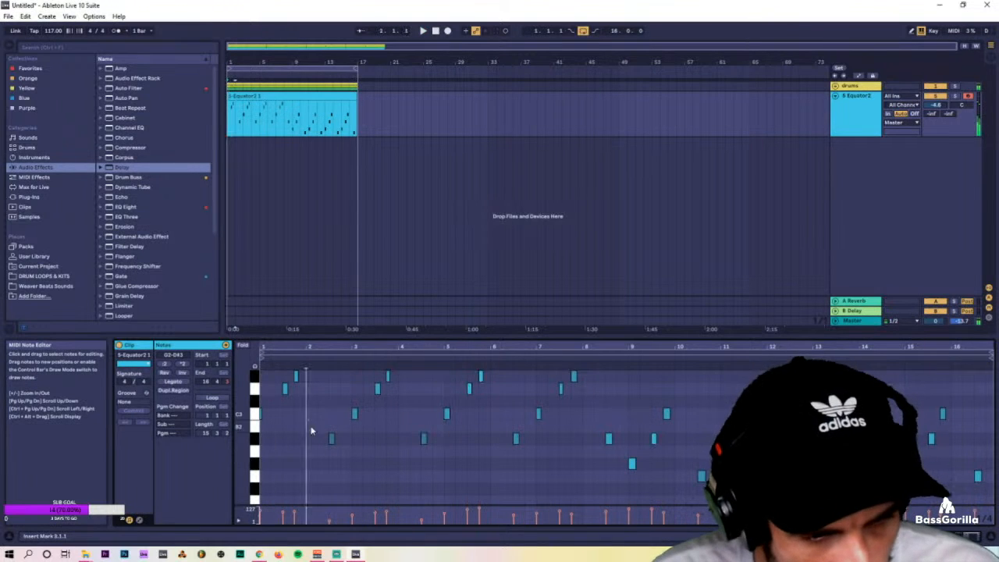
# Set all notes in the melody clip to a uniform velocity of 86.
pyautogui.click(331, 439)
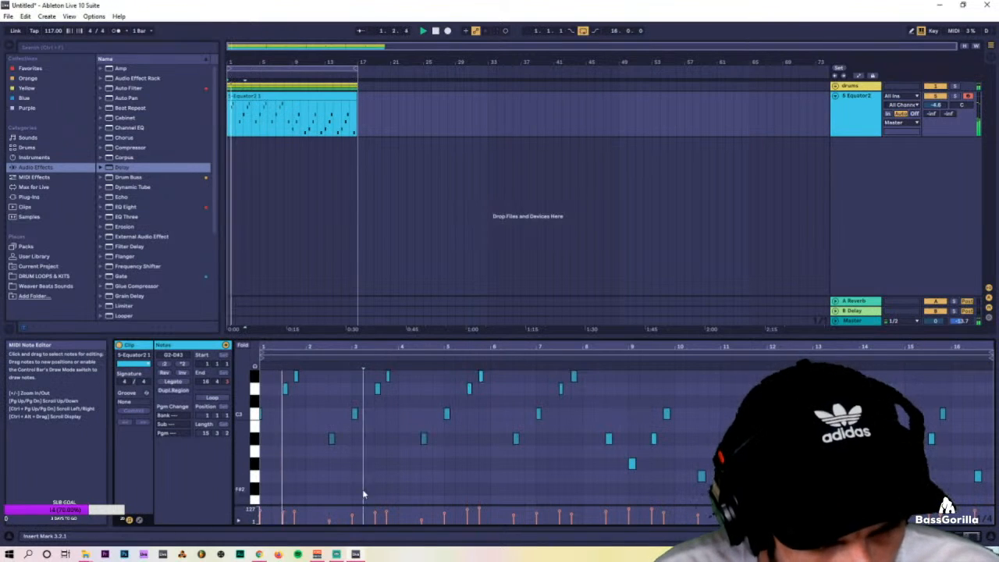
pyautogui.hotkey('ctrl', 'a')
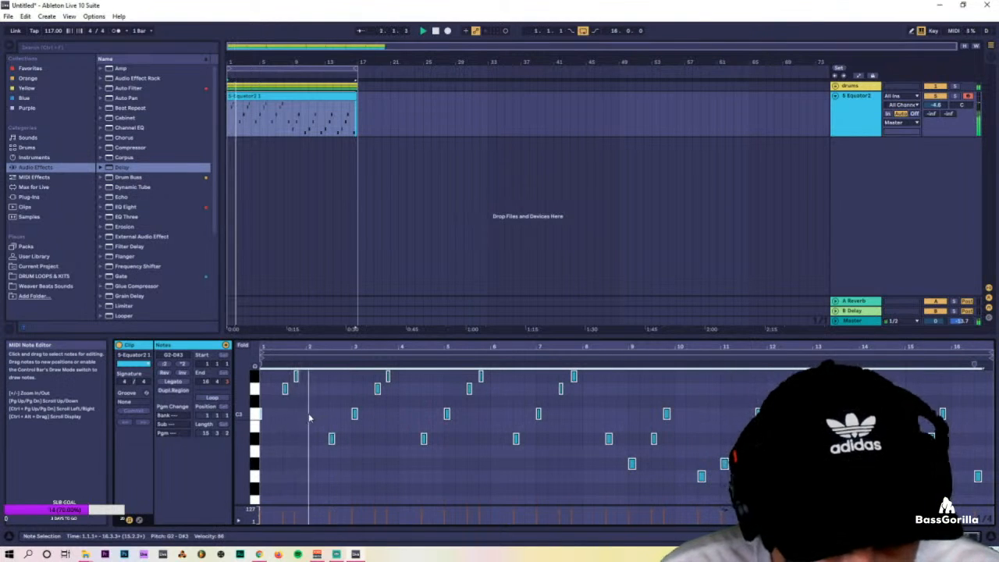
pyautogui.press('space')
# Replace the melody's opening notes with a copy of the three bars starting at bar 5, and play the result.
pyautogui.moveTo(307, 413); pyautogui.dragTo(270, 366)
pyautogui.press('Delete')
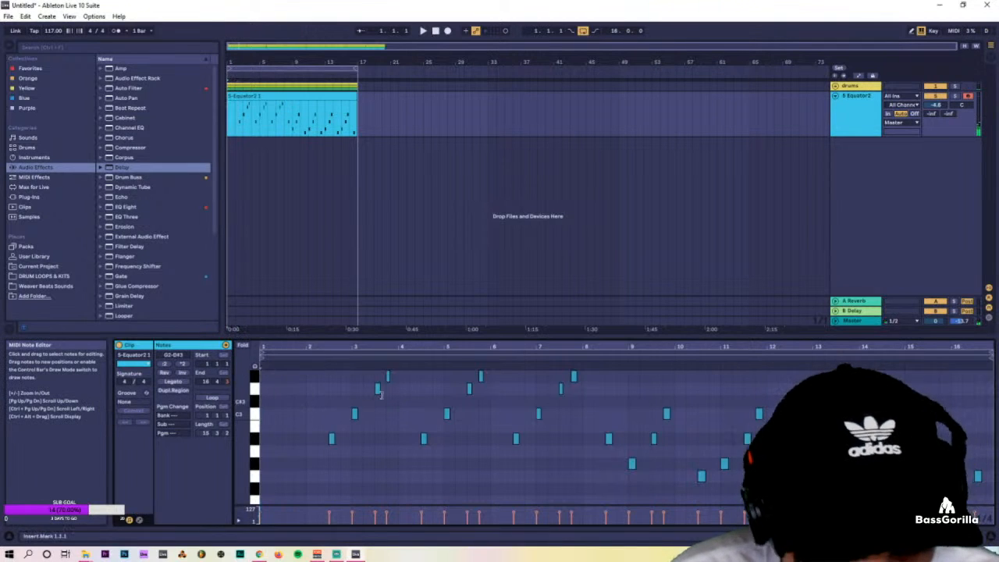
pyautogui.click(271, 100)
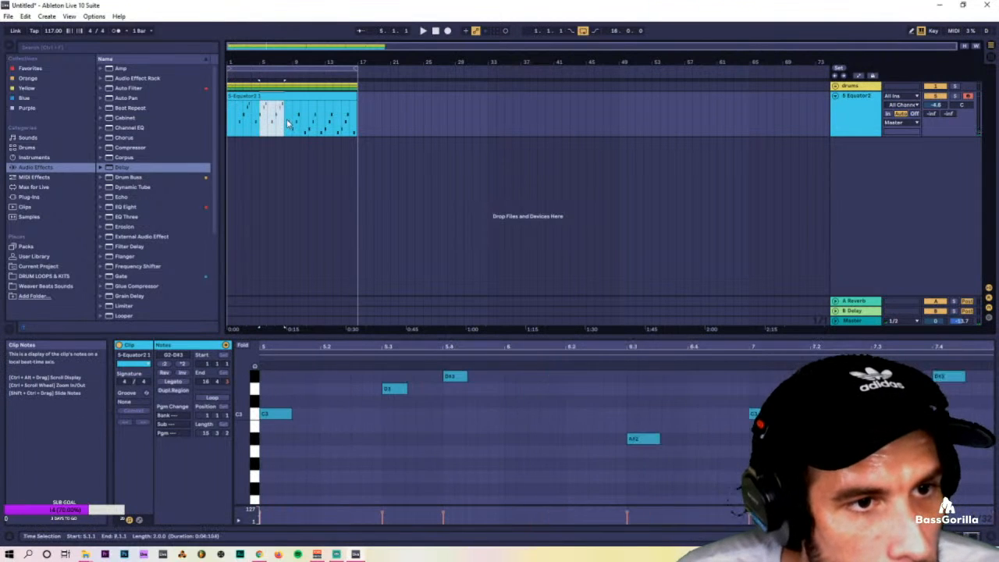
pyautogui.click(240, 95)
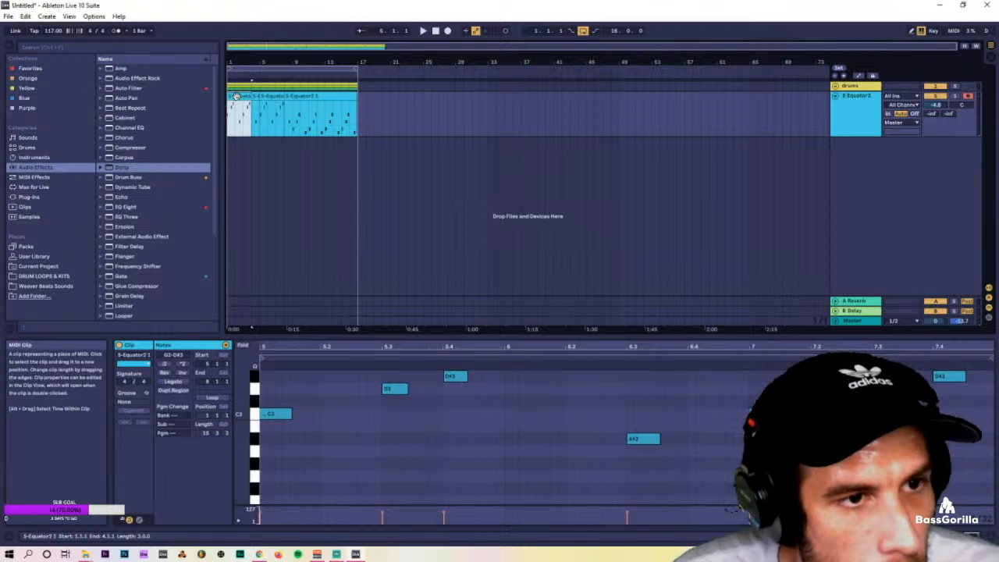
pyautogui.click(276, 414)
pyautogui.press('space')
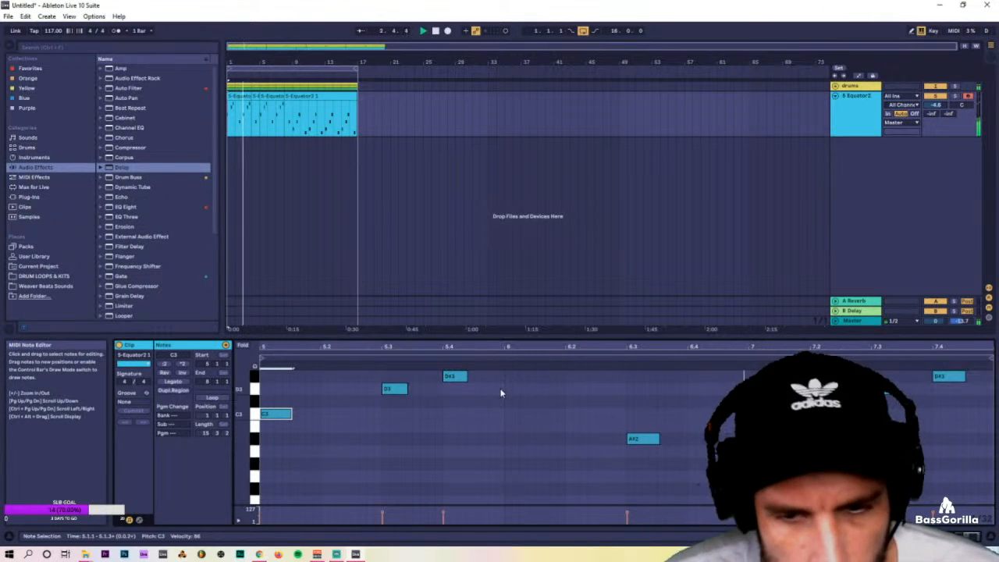
pyautogui.moveTo(515, 347); pyautogui.dragTo(578, 277)
pyautogui.click(857, 137)
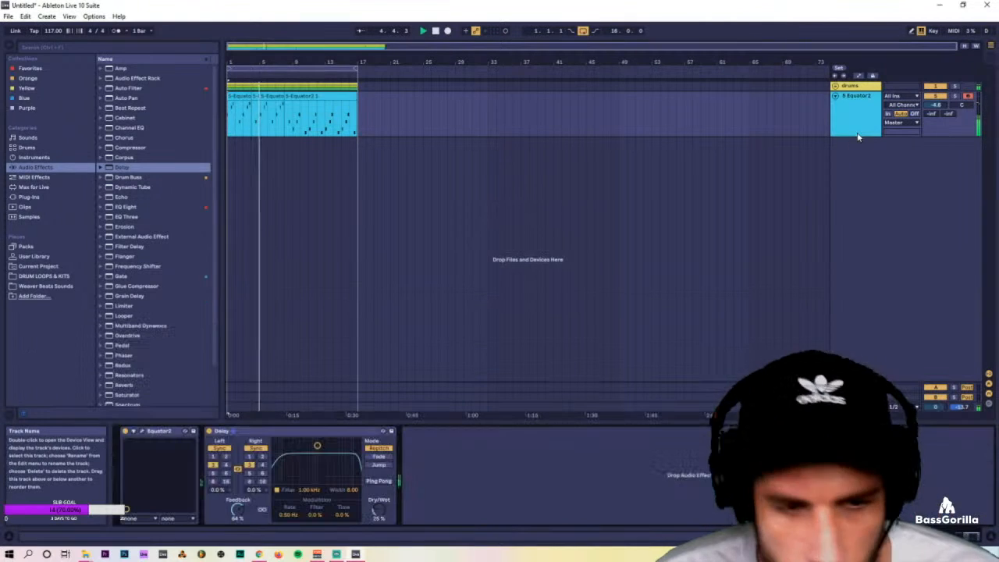
# Consolidate all the melody clip segments into one clip and open it to check its notes.
pyautogui.click(252, 97)
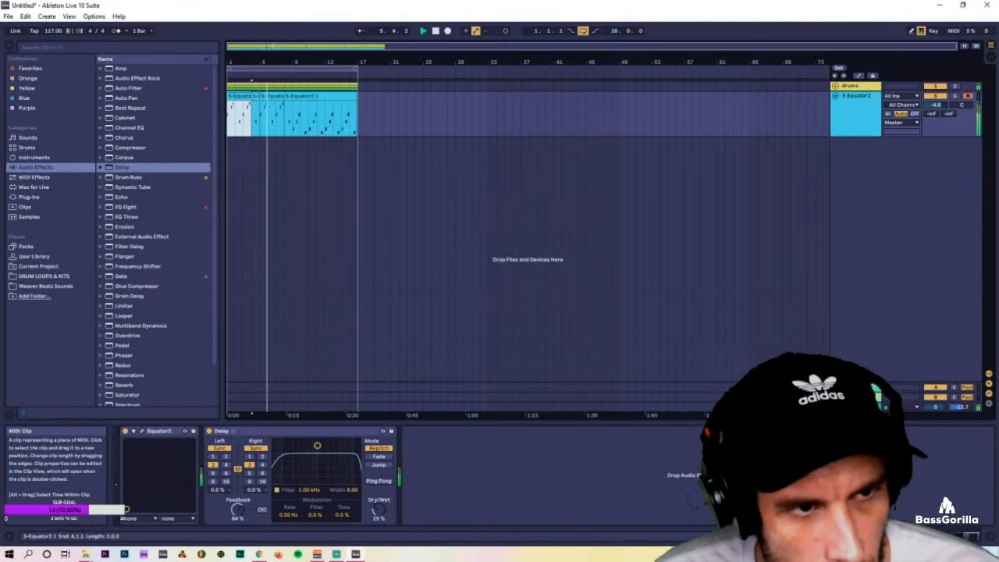
pyautogui.keyDown('shift'); pyautogui.click(299, 96); pyautogui.keyUp('shift')
pyautogui.hotkey('ctrl', 'j')
pyautogui.doubleClick(300, 96)
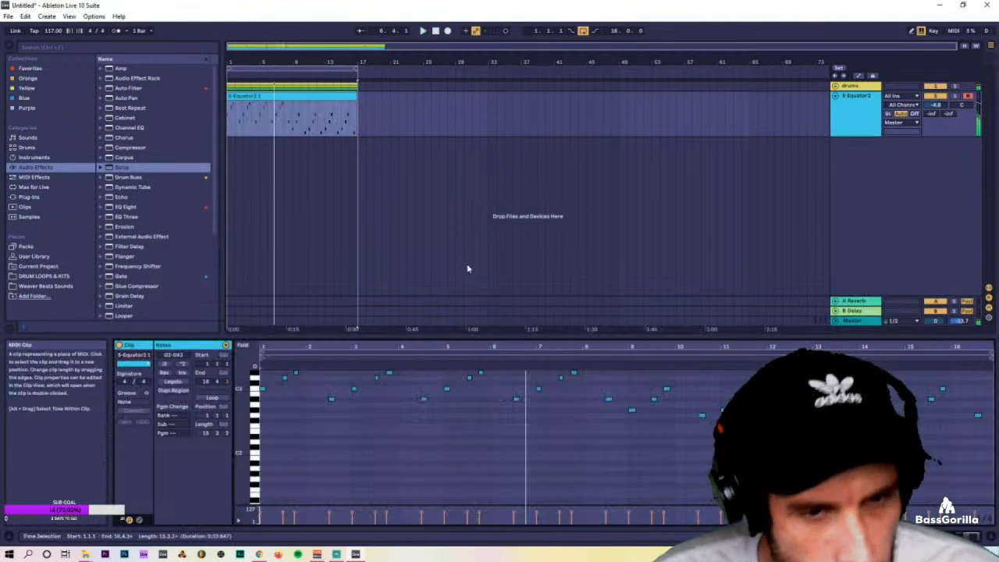
pyautogui.click(641, 411)
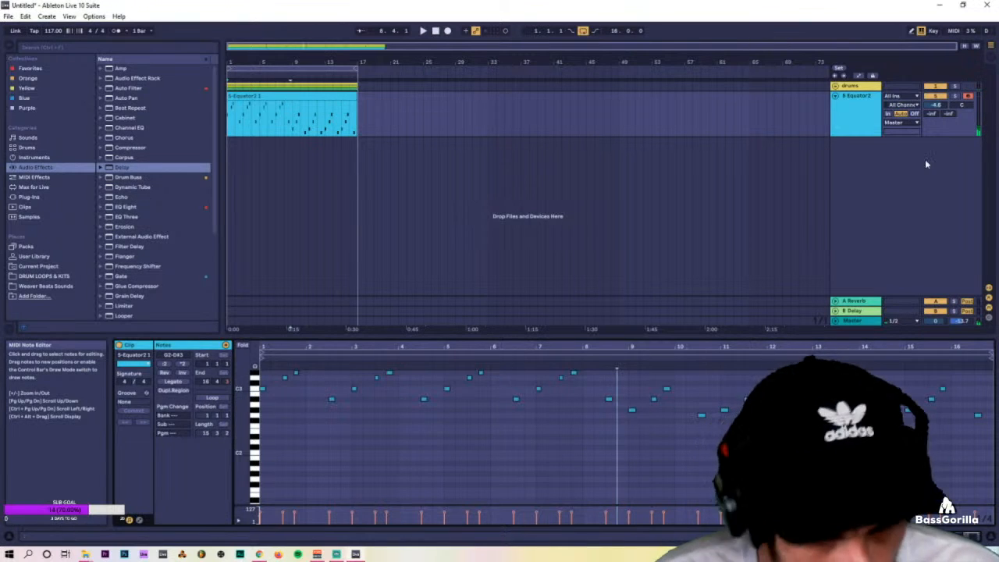
# Slightly lower the Delay's feedback and dry/wet, narrow its bandpass filter around about 1.25 kHz, and play the loop.
pyautogui.click(856, 311)
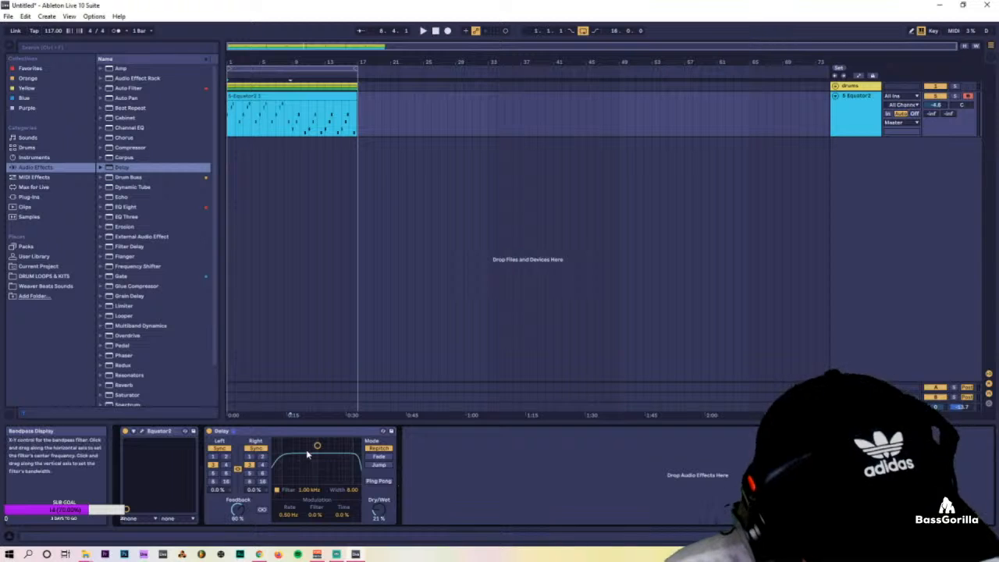
pyautogui.moveTo(317, 446); pyautogui.dragTo(320, 459)
pyautogui.press('space')
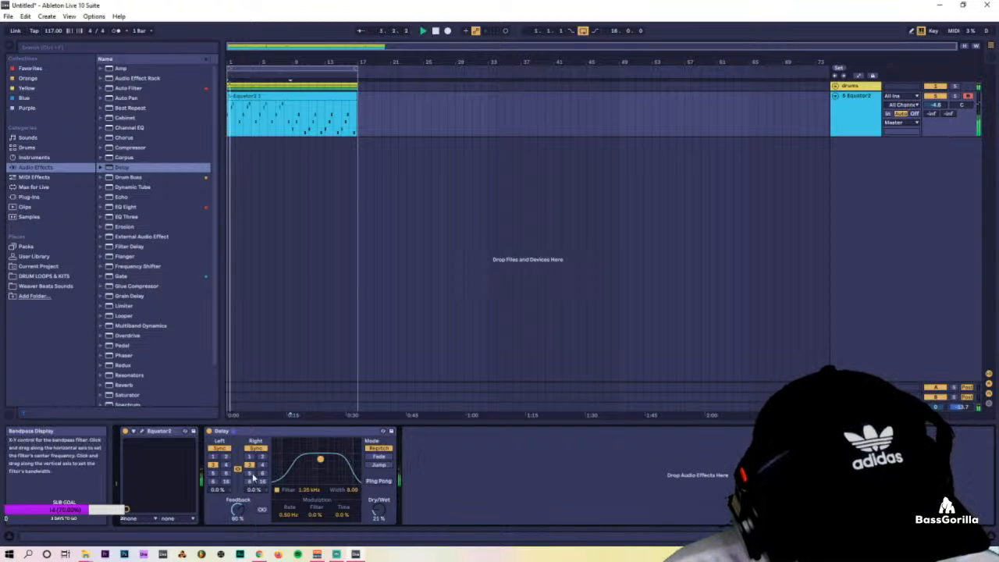
# Lower the sustain and shorten the release of Equator2's amp envelope, and close the plug-in window.
pyautogui.click(142, 434)
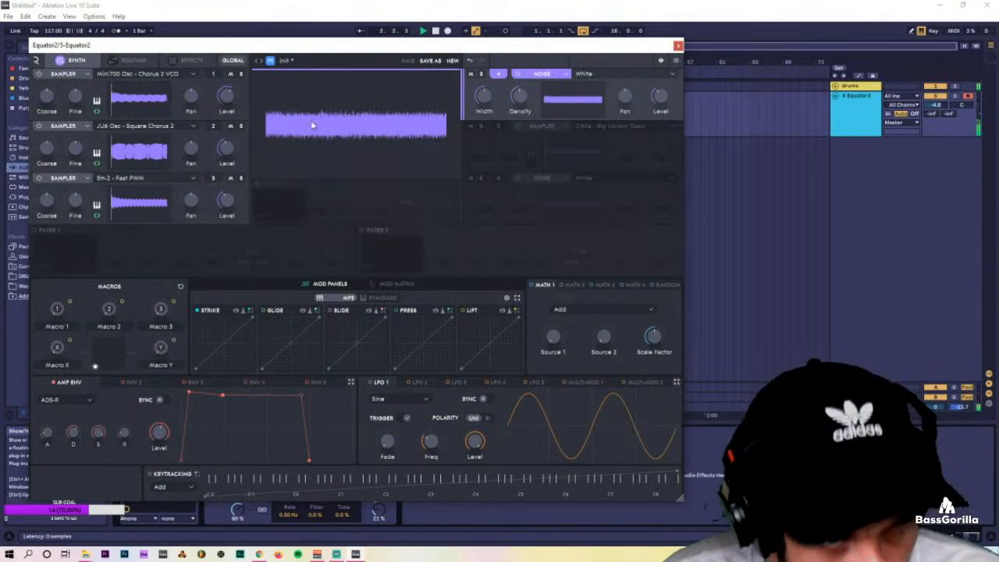
pyautogui.click(145, 66)
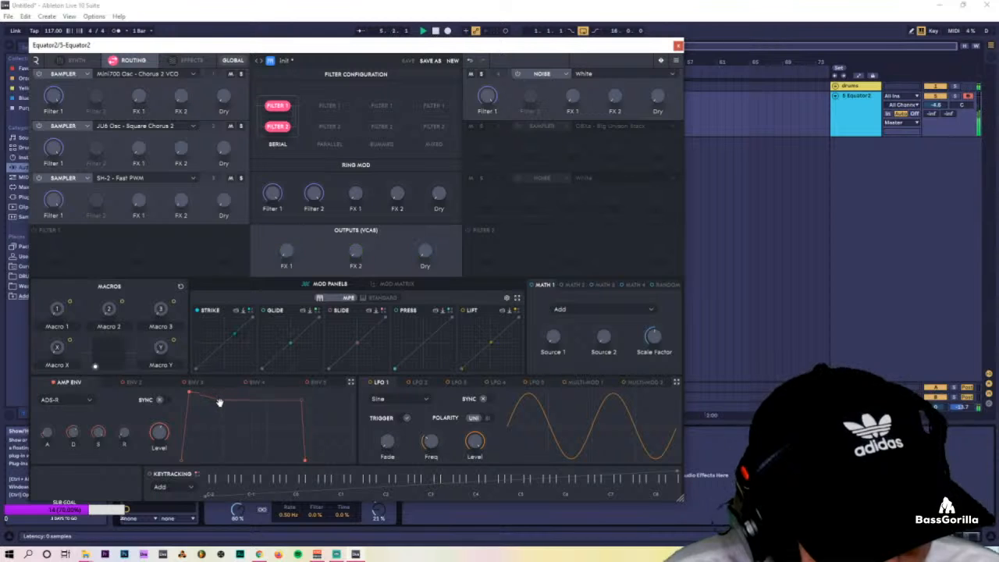
pyautogui.moveTo(219, 403); pyautogui.dragTo(217, 429)
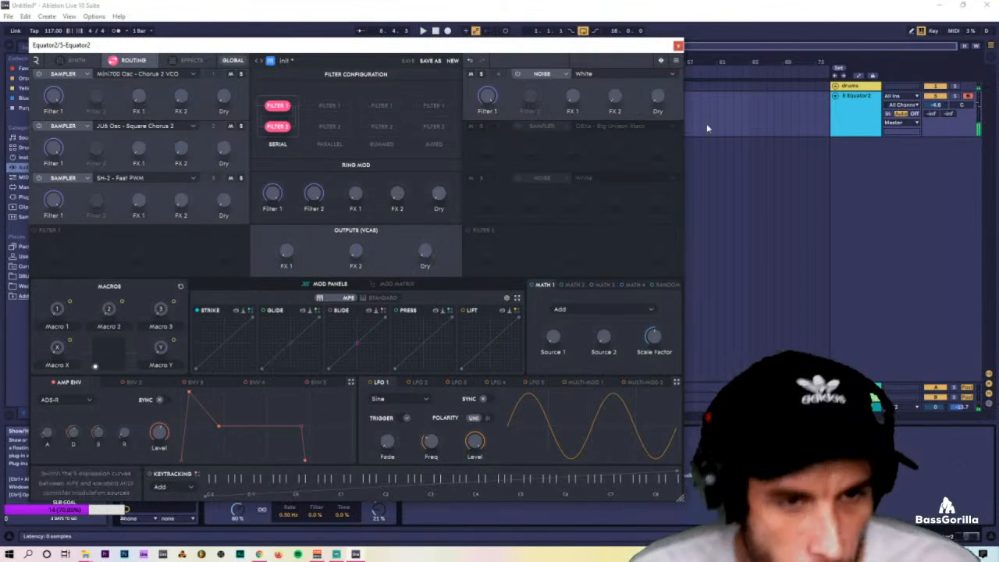
pyautogui.click(678, 46)
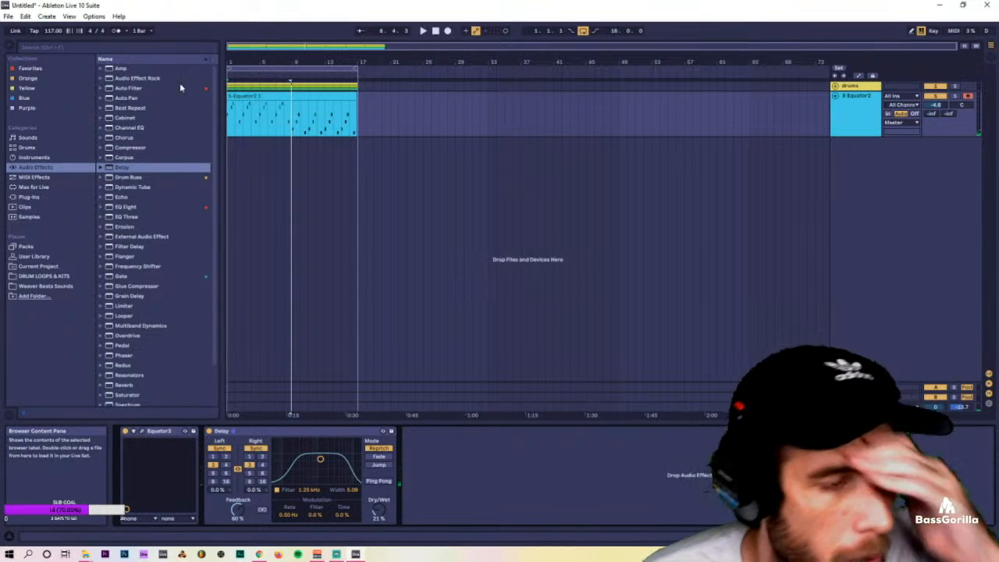
# Load a second Equator2 plug-in from ROLI's VST3 instruments onto a new MIDI track.
pyautogui.click(30, 197)
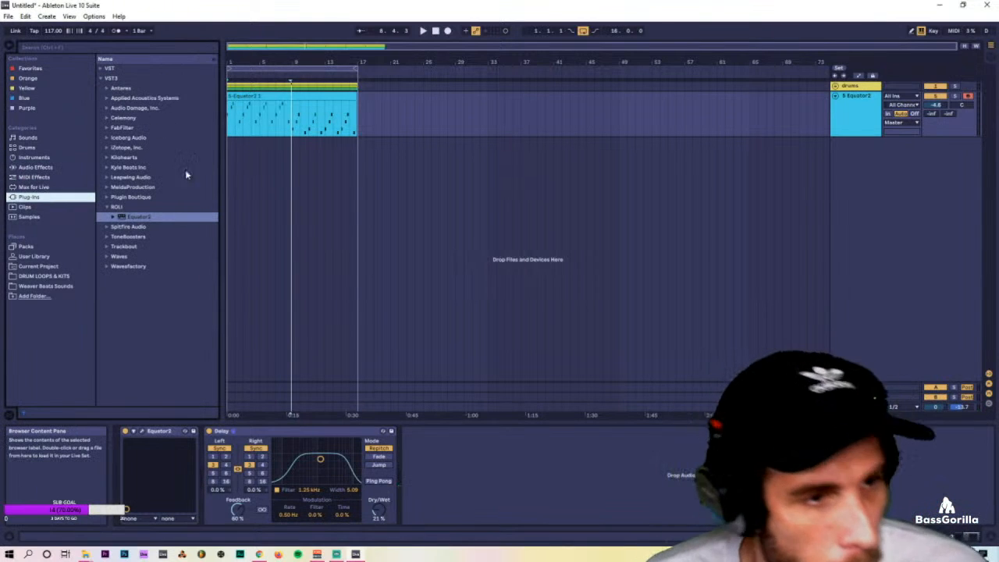
pyautogui.moveTo(130, 222); pyautogui.dragTo(356, 206)
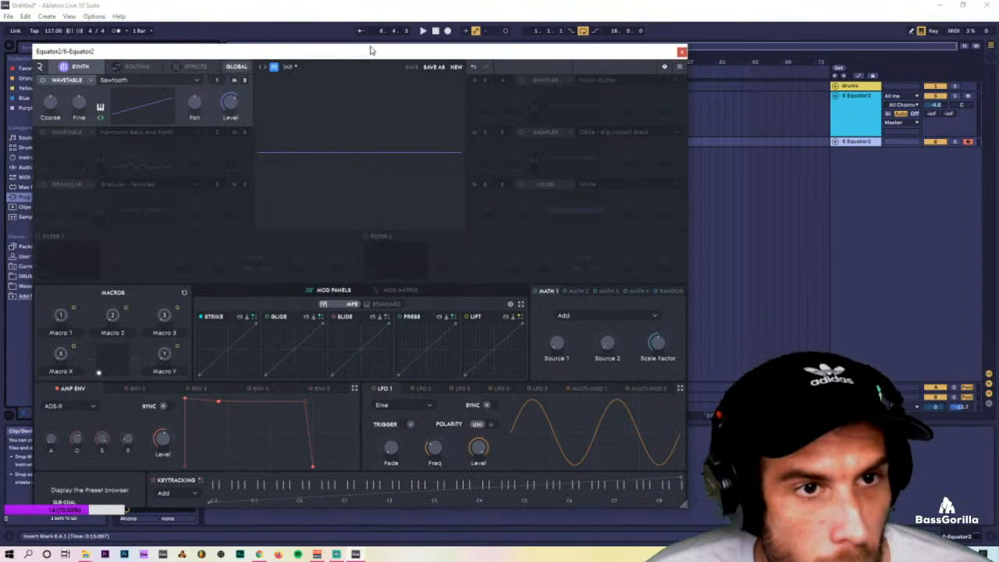
# Reposition the second Equator2 window, reset the synth to its init preset, and return to the synth parameters.
pyautogui.moveTo(371, 50); pyautogui.dragTo(532, 80)
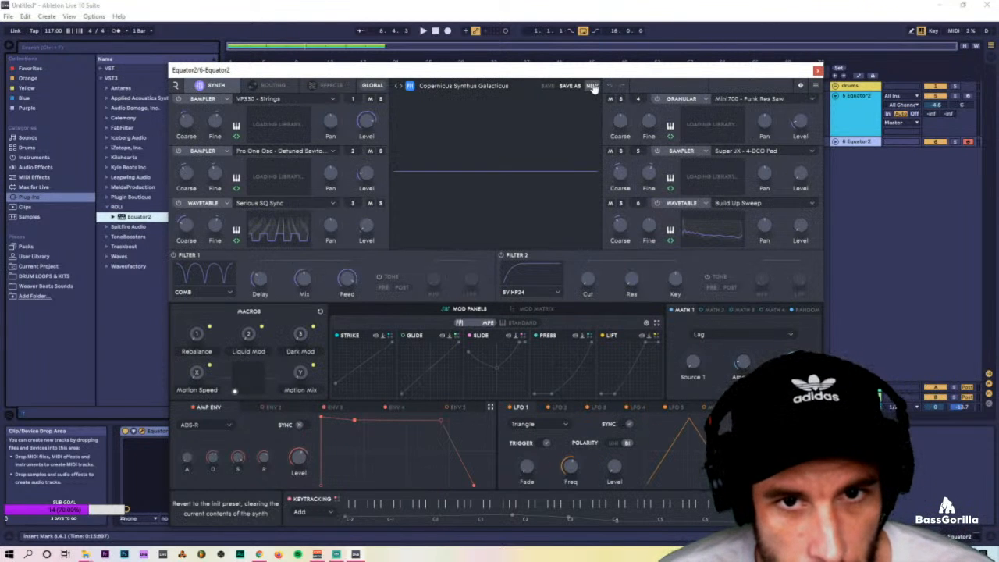
pyautogui.click(442, 91)
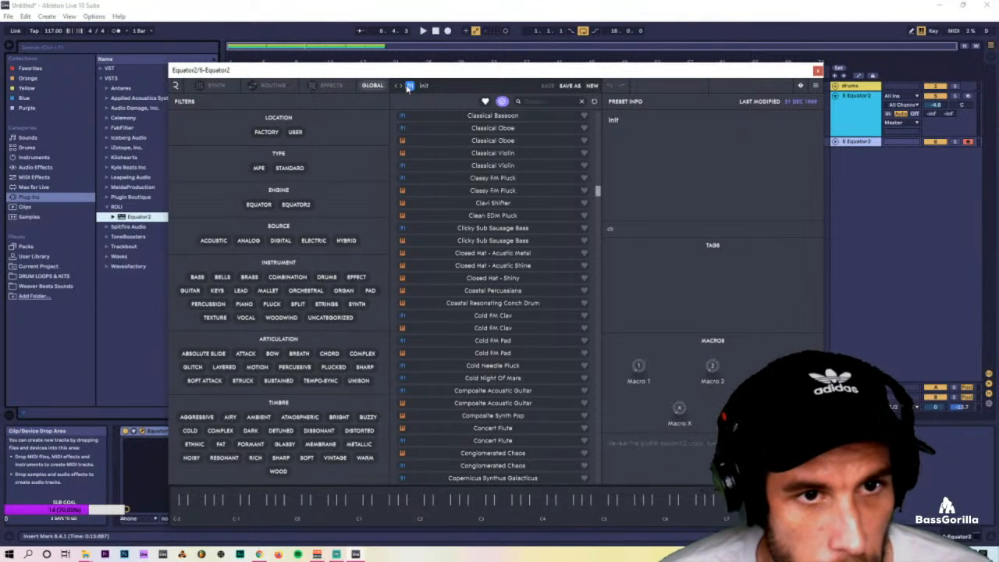
pyautogui.click(223, 87)
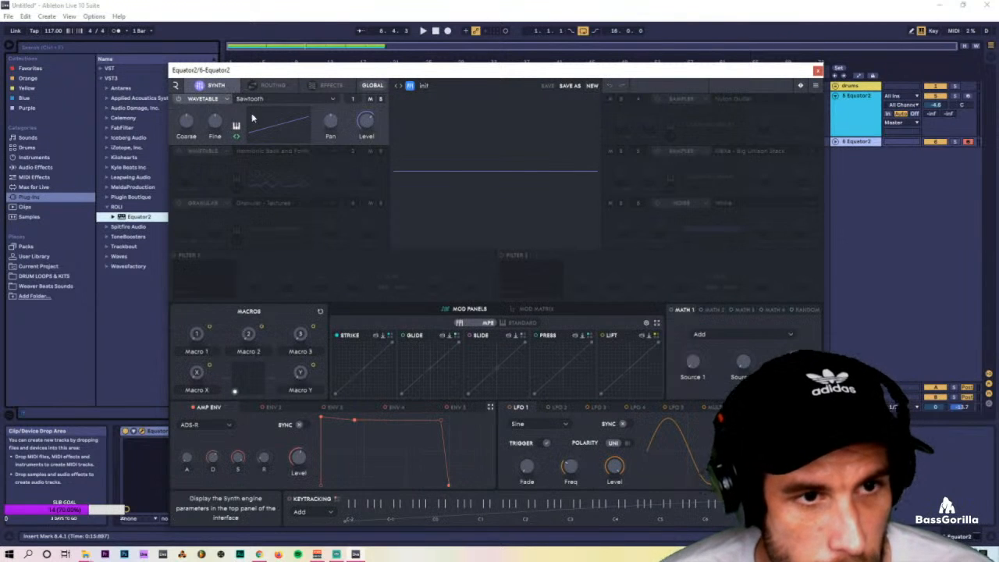
pyautogui.click(388, 209)
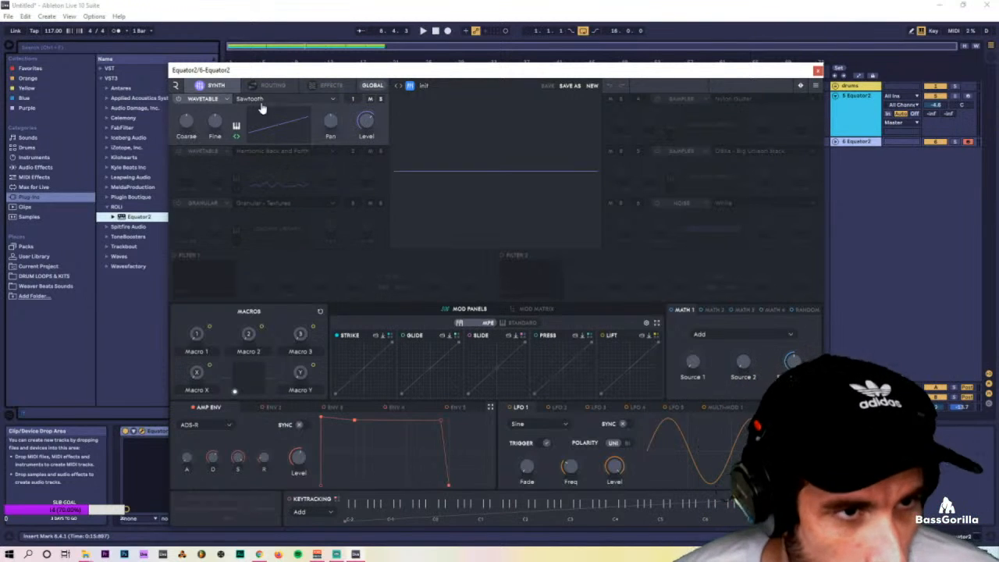
# Switch Equator2's first three sound sources to the Sampler engine.
pyautogui.click(223, 101)
pyautogui.click(304, 140)
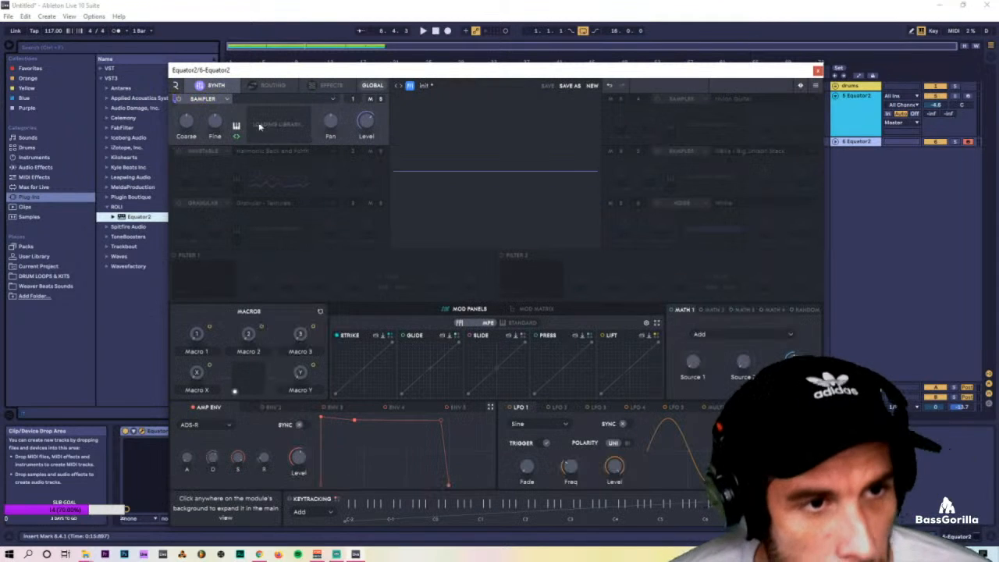
pyautogui.click(224, 153)
pyautogui.click(320, 181)
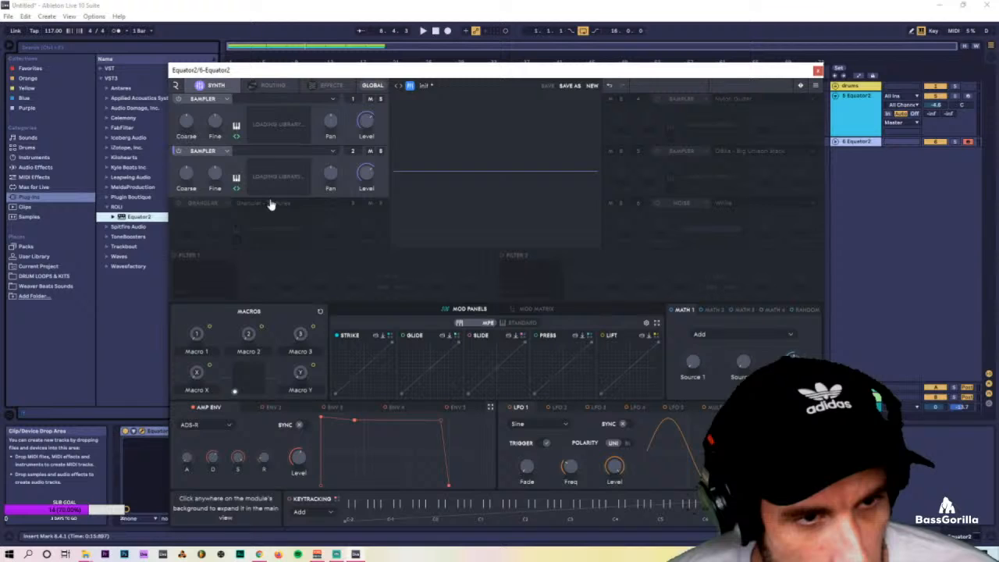
pyautogui.click(214, 204)
pyautogui.click(310, 239)
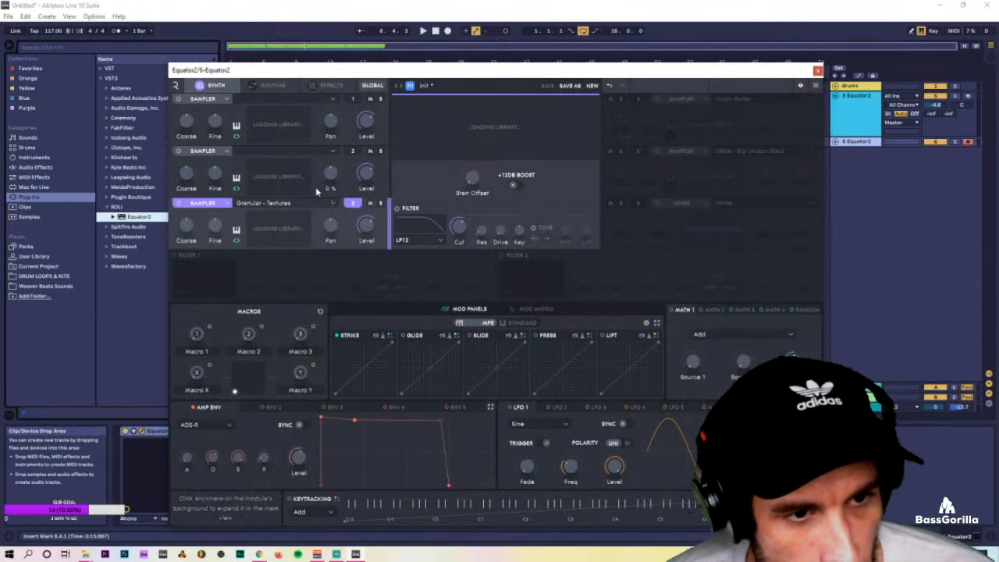
# Load the Mini700 - Singing Mid Saw sample into the third sampler.
pyautogui.click(292, 203)
pyautogui.scroll(-15, 516, 312)
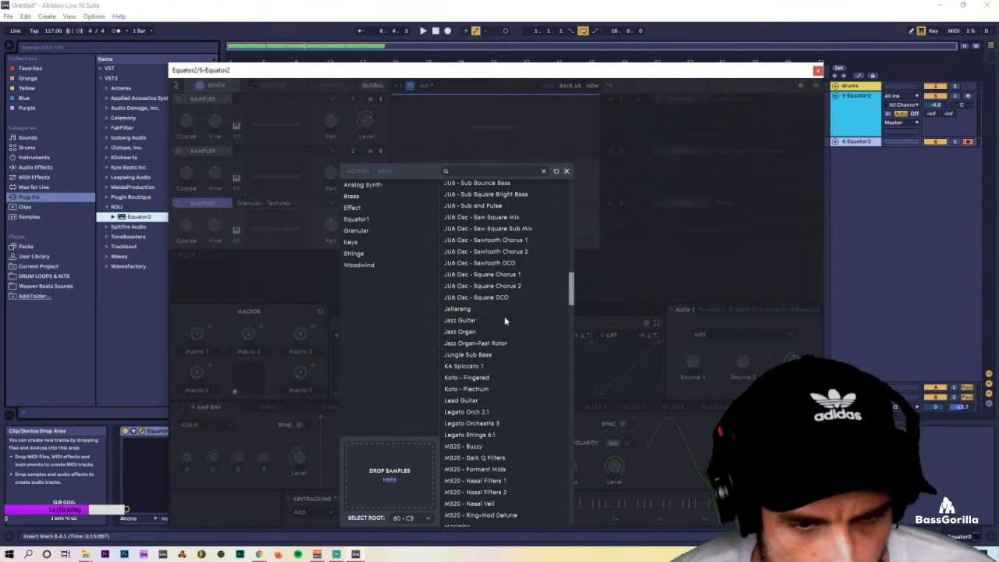
pyautogui.scroll(-5, 506, 319)
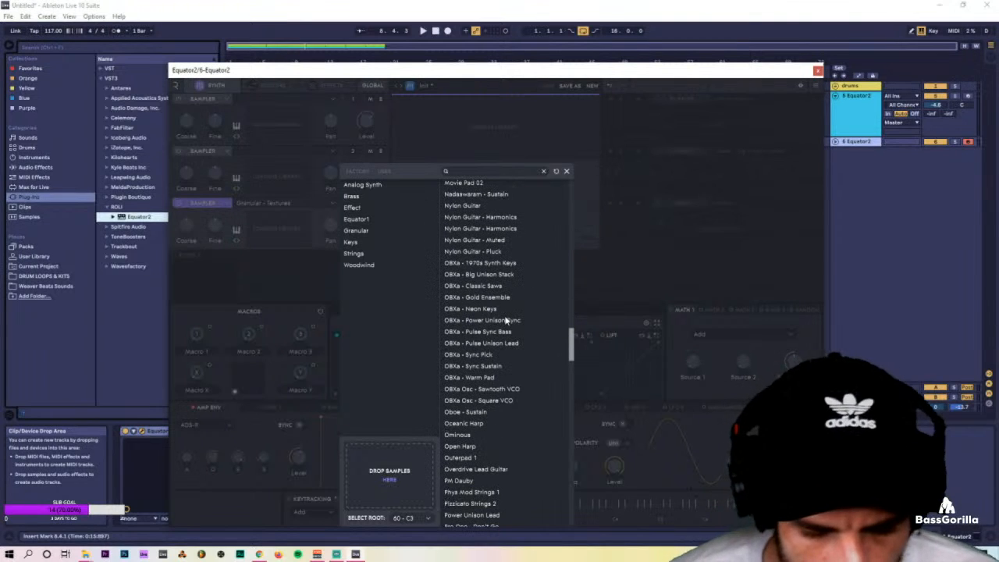
pyautogui.scroll(-3, 506, 336)
pyautogui.scroll(8, 507, 344)
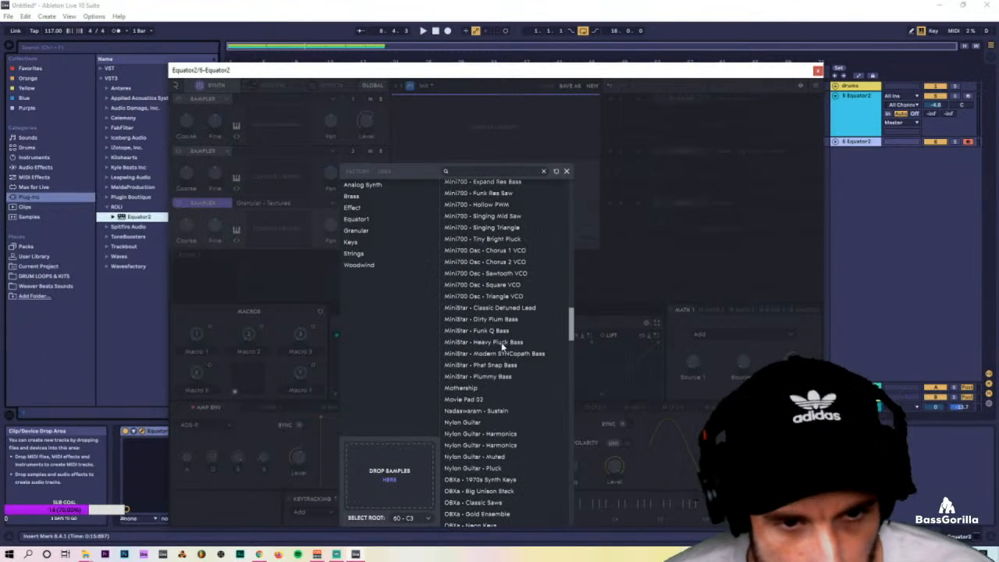
pyautogui.scroll(2, 500, 276)
pyautogui.click(502, 271)
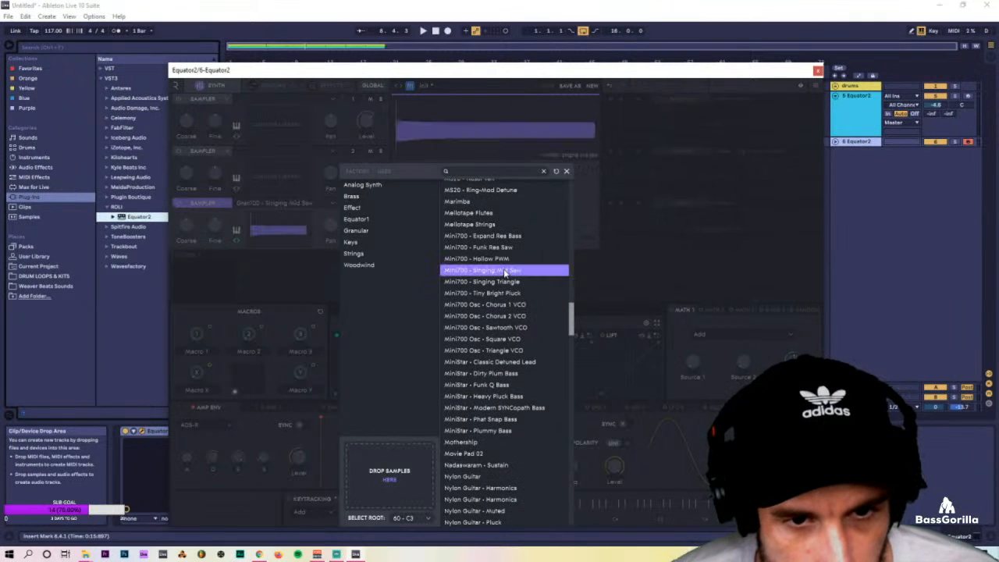
pyautogui.click(502, 271)
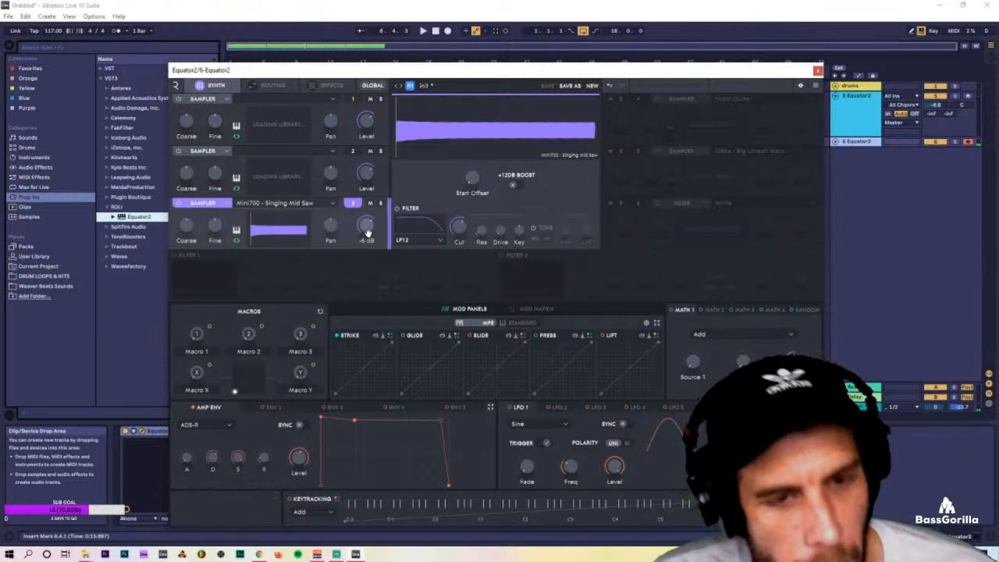
# Load the Arp Solina - Mix sample into the second sampler.
pyautogui.click(267, 157)
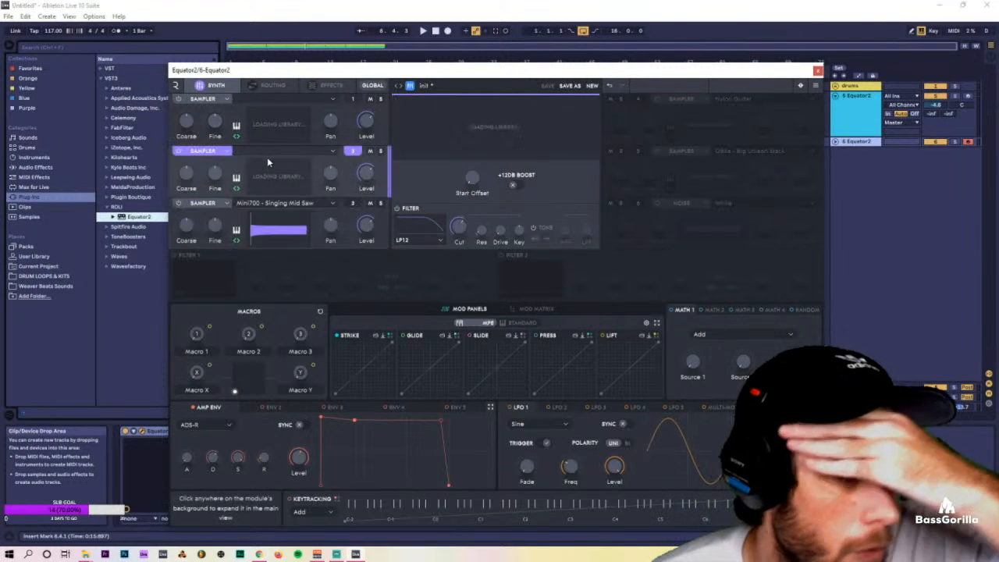
pyautogui.click(484, 271)
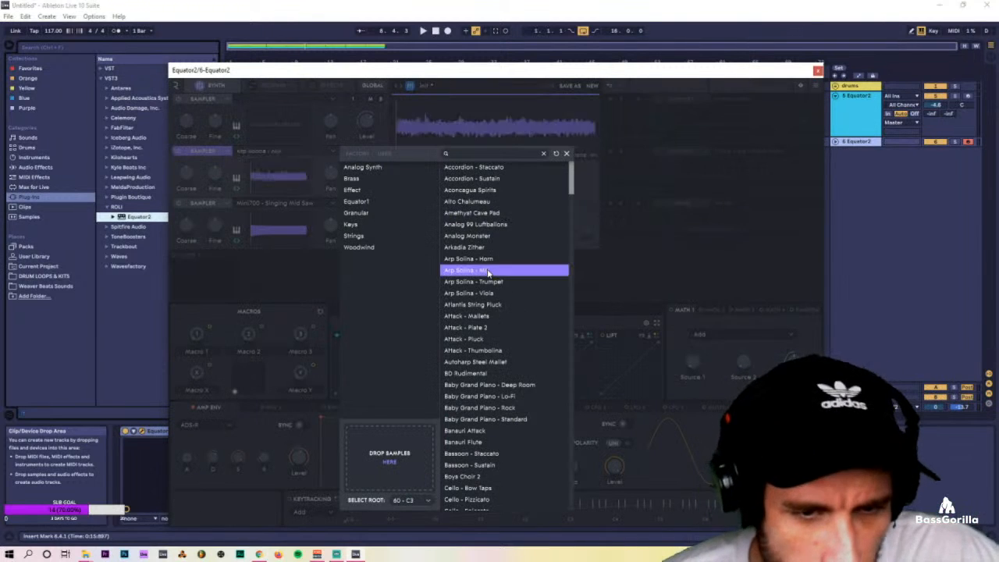
pyautogui.click(486, 272)
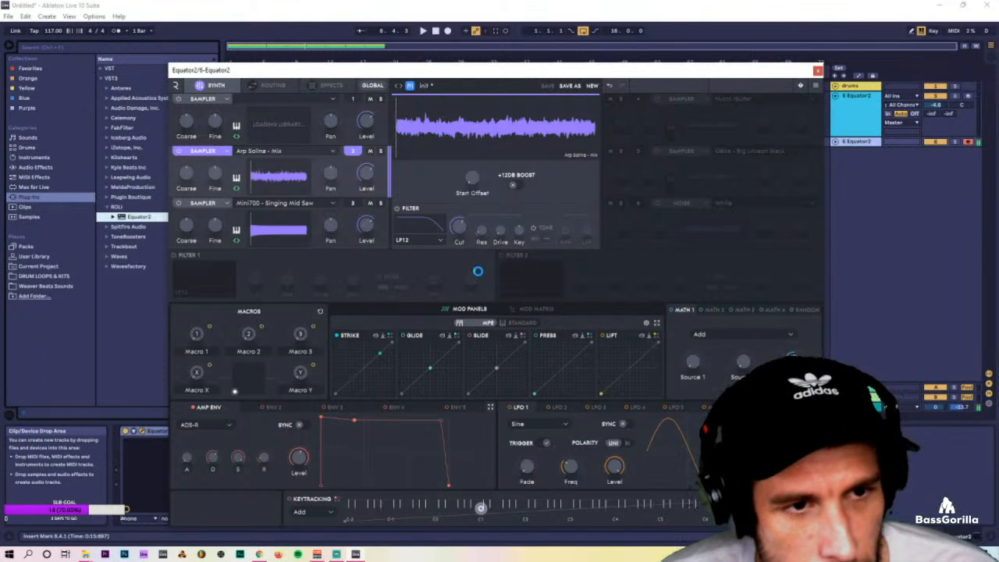
# Load the VP330 - Strings sample into the first sampler and slightly lengthen the amp envelope's release.
pyautogui.click(283, 98)
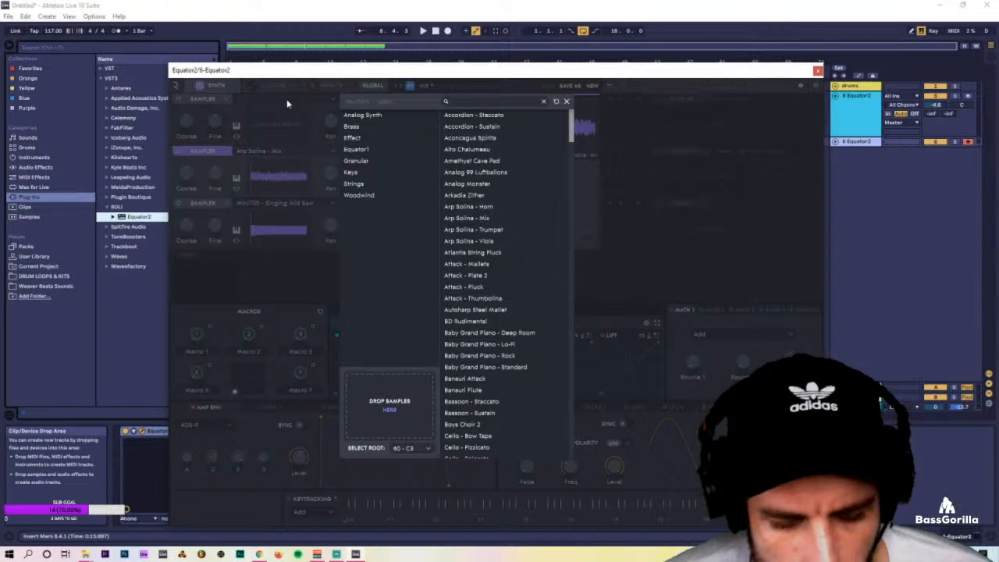
pyautogui.scroll(-15, 479, 238)
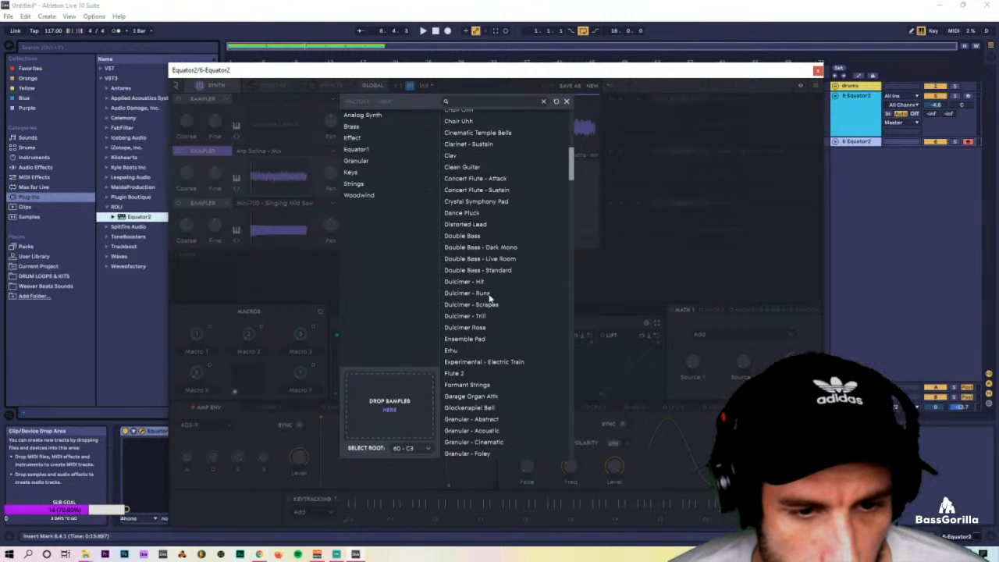
pyautogui.scroll(-6, 493, 300)
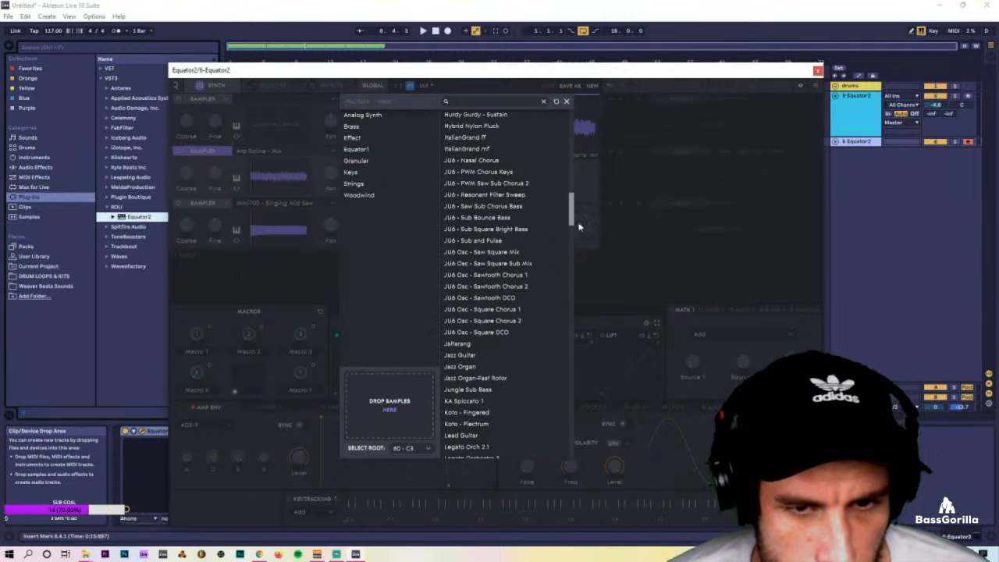
pyautogui.moveTo(572, 226); pyautogui.dragTo(570, 445)
pyautogui.scroll(-4, 471, 382)
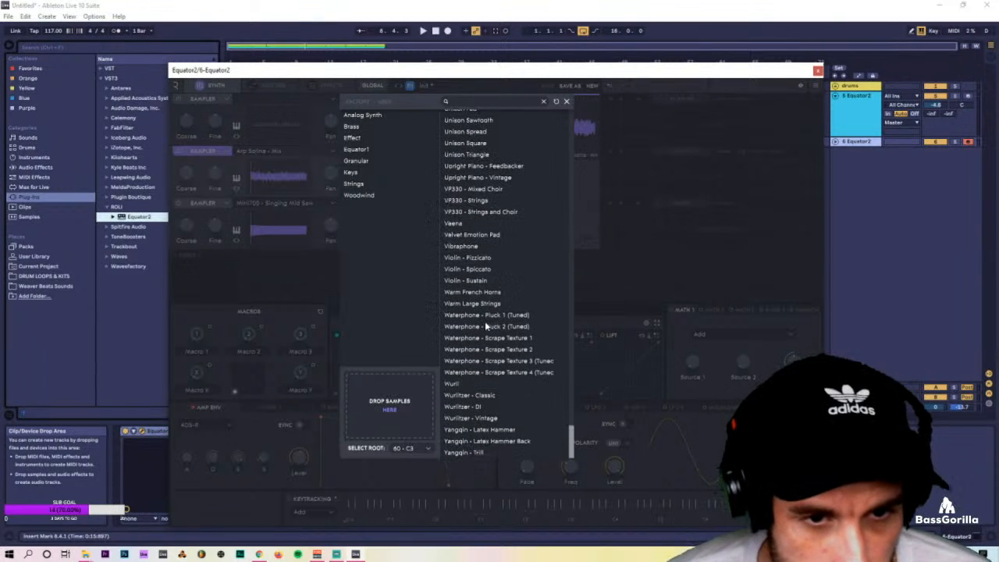
pyautogui.click(478, 203)
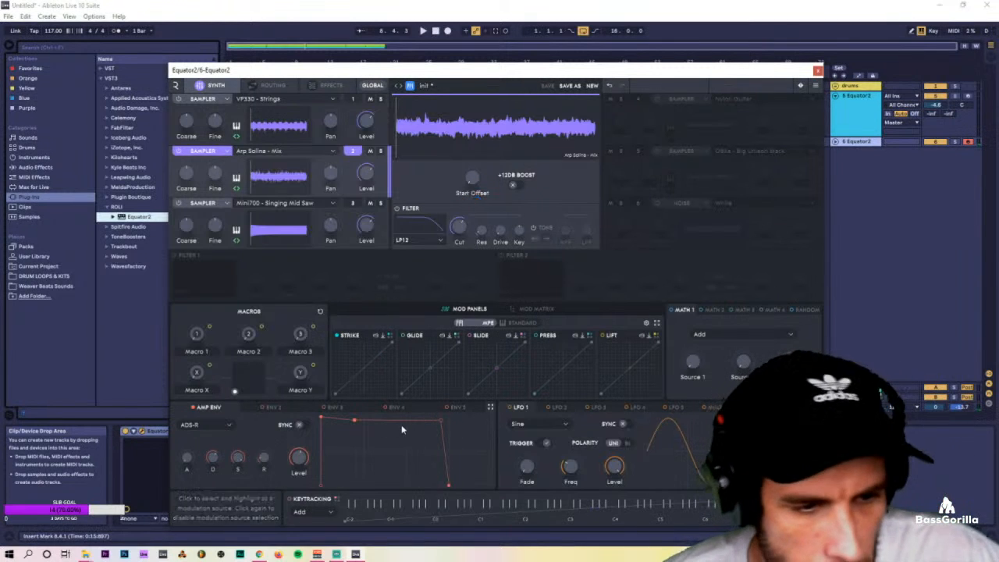
pyautogui.moveTo(290, 460)
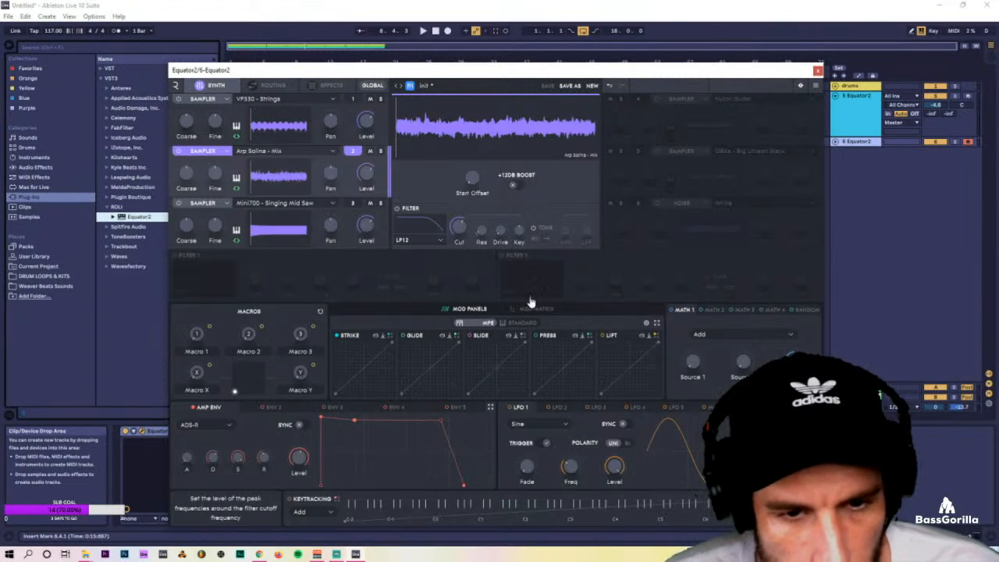
# Add a Big Reverb in Equator2's effect slot 11 and load its Large Hall preset.
pyautogui.click(310, 87)
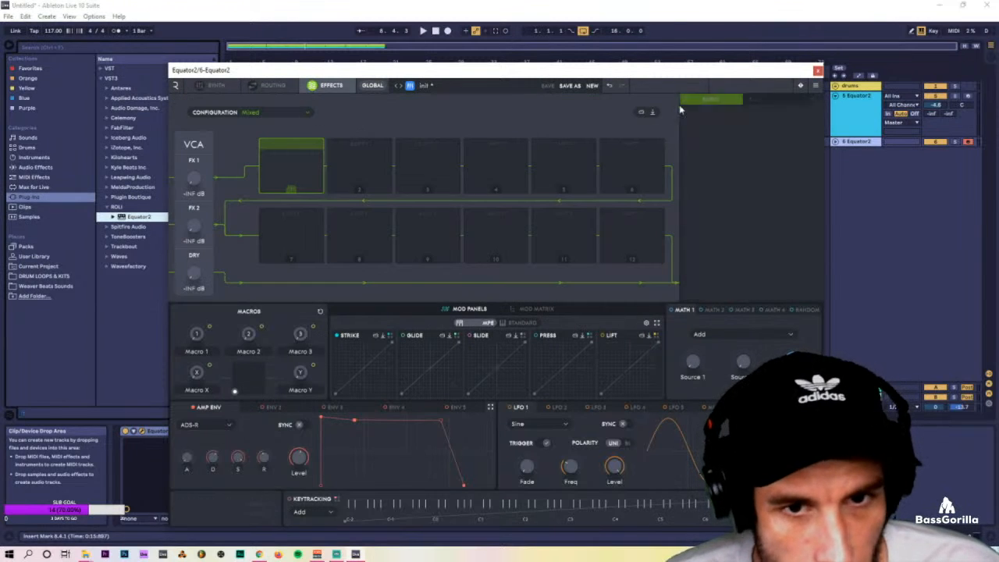
pyautogui.click(631, 166)
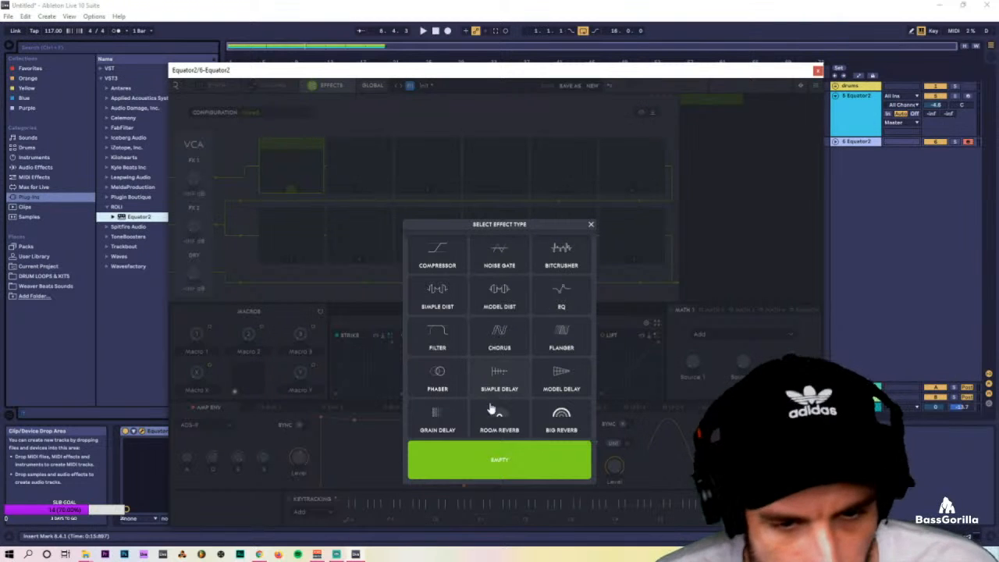
pyautogui.click(558, 418)
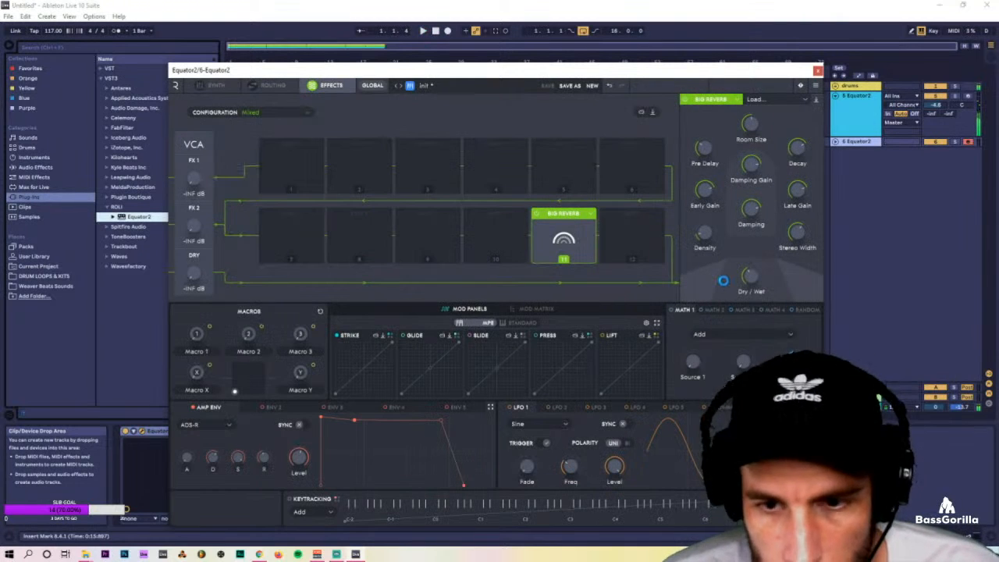
pyautogui.click(770, 103)
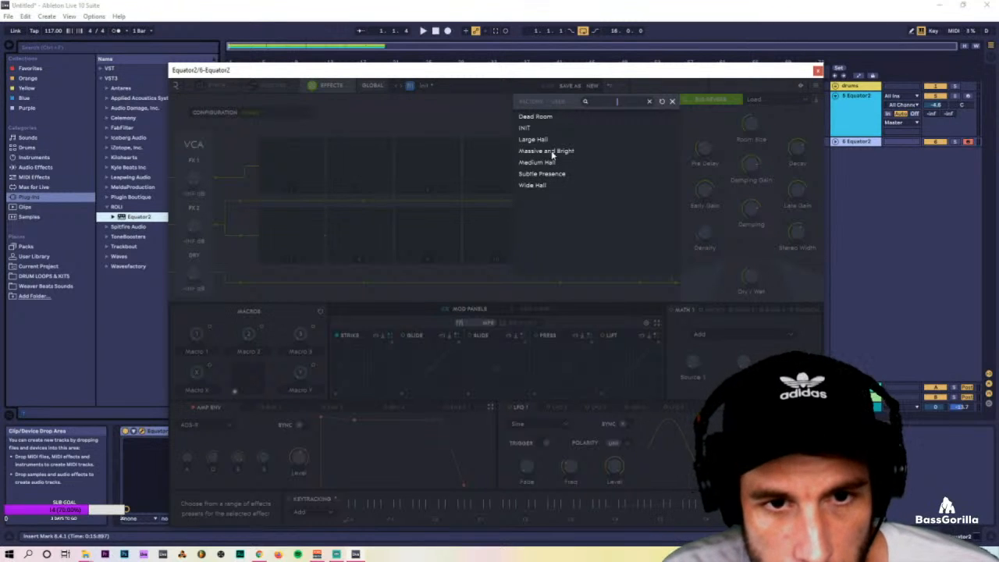
pyautogui.click(529, 138)
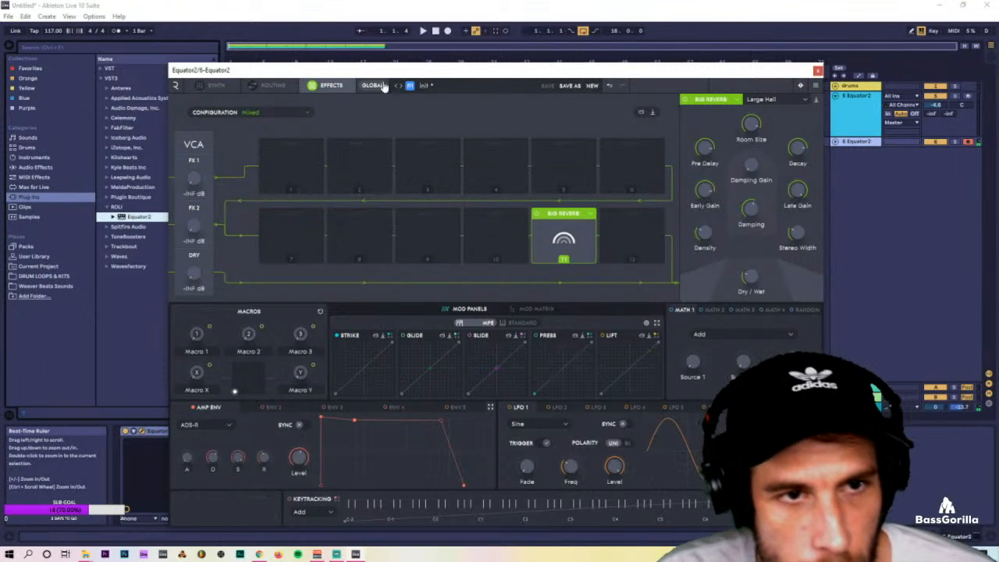
# Check how the samplers are routed to the filters and effects, return to the synth view, and close the plug-in window.
pyautogui.click(269, 85)
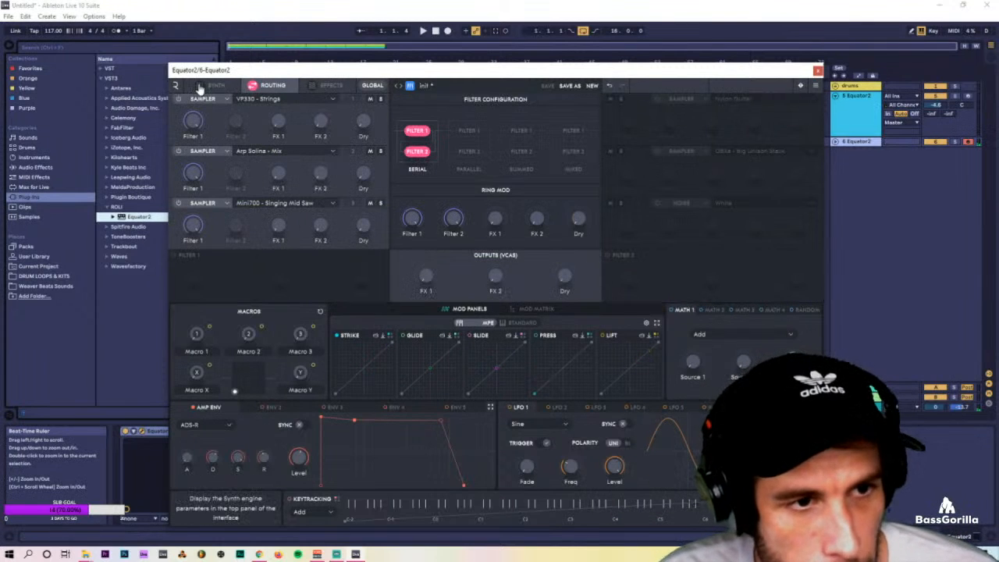
pyautogui.click(200, 86)
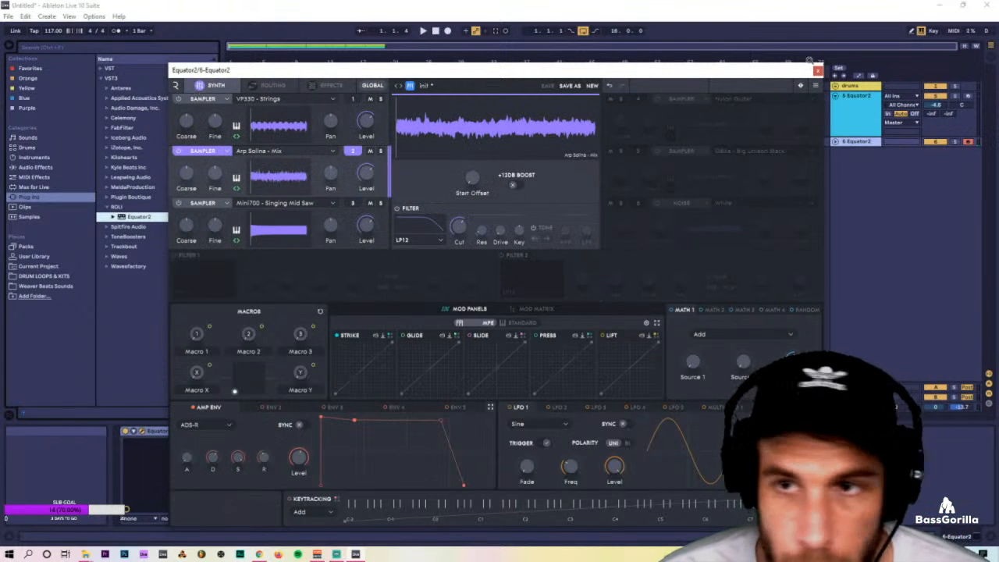
pyautogui.click(818, 71)
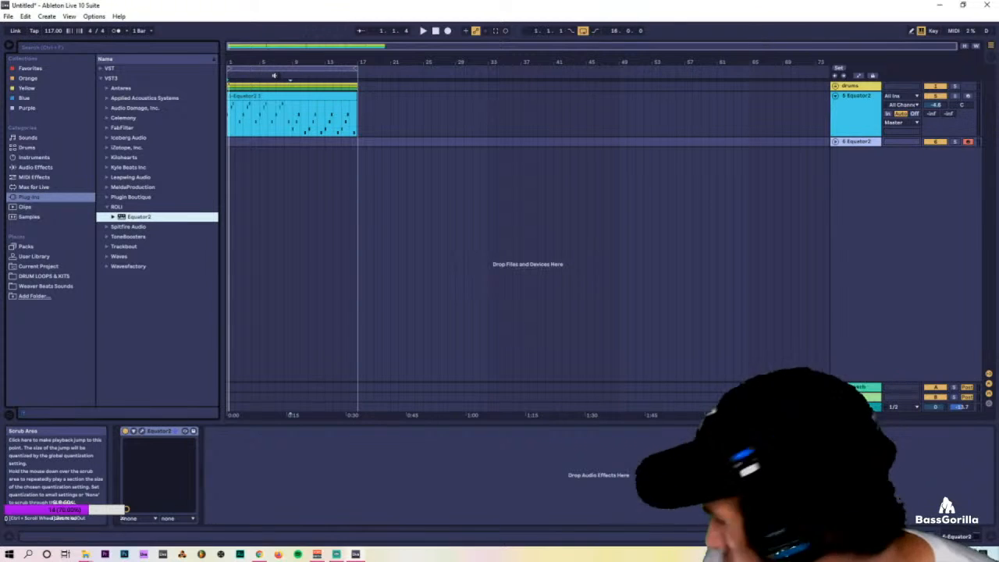
# Set the second Equator2 track's volume to -3.0 dB in the mixer and play the beat to check the balance.
pyautogui.press('Tab')
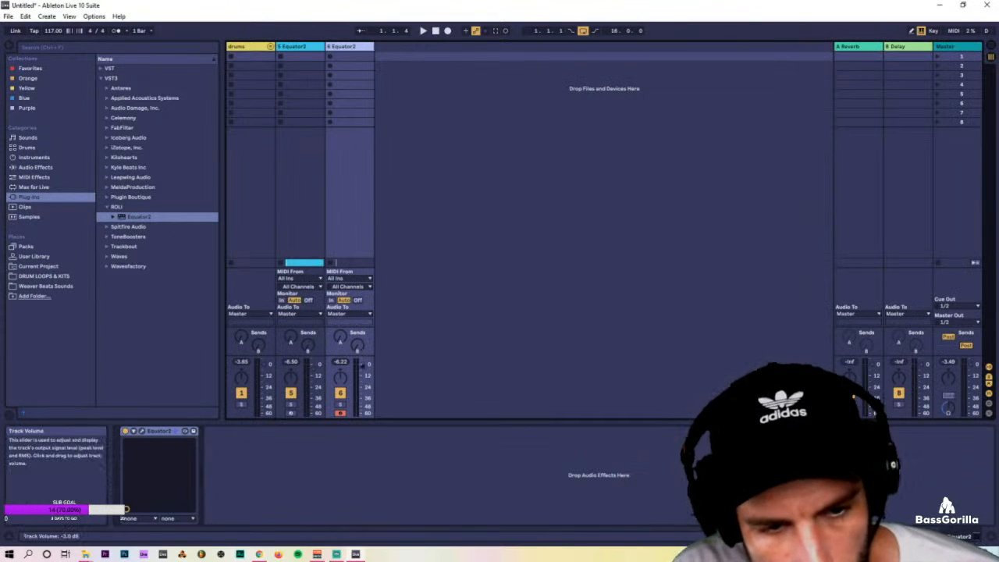
pyautogui.press('space')
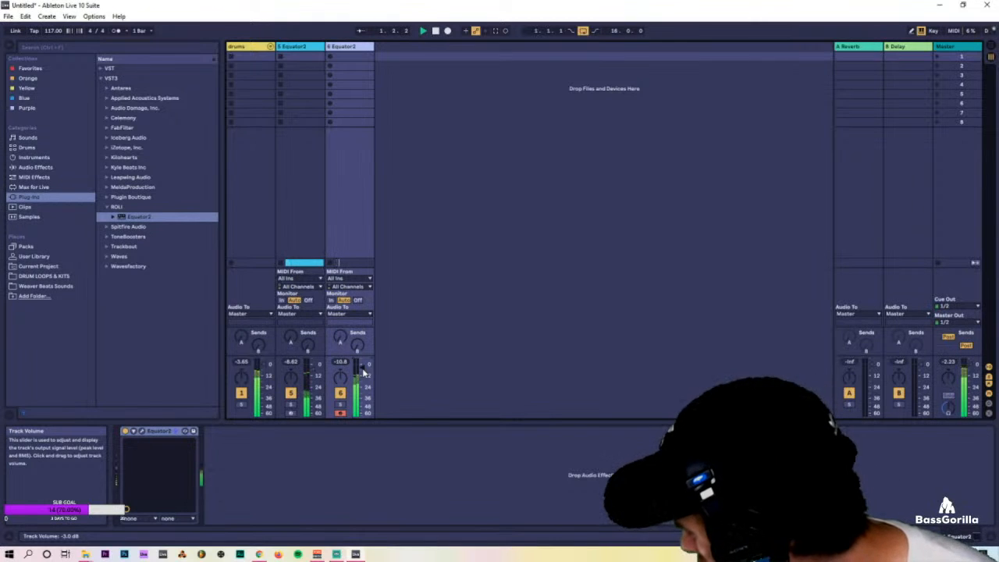
pyautogui.press('Tab')
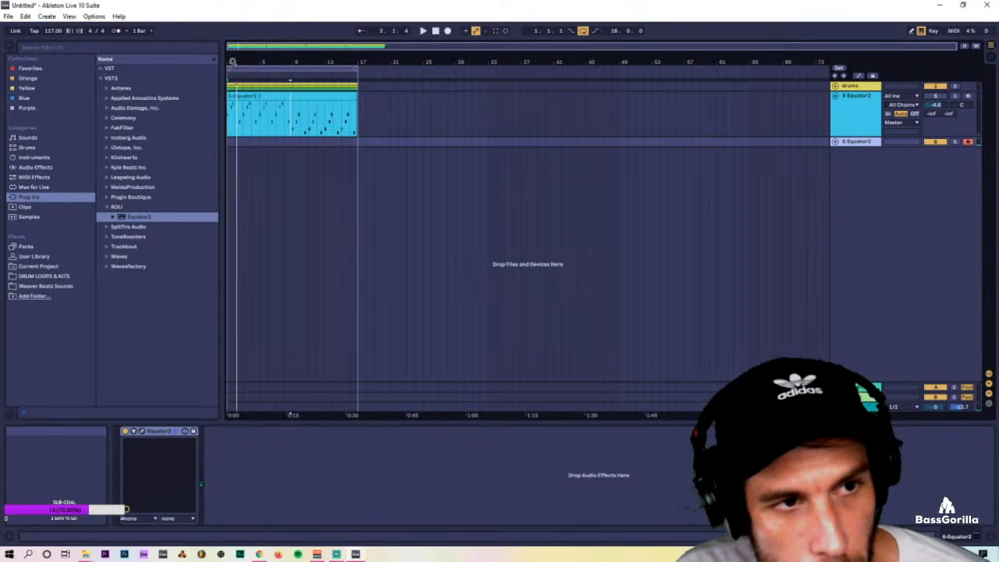
# Select the 16-bar melody clip and start arrangement recording on the armed second Equator2 track.
pyautogui.click(237, 67)
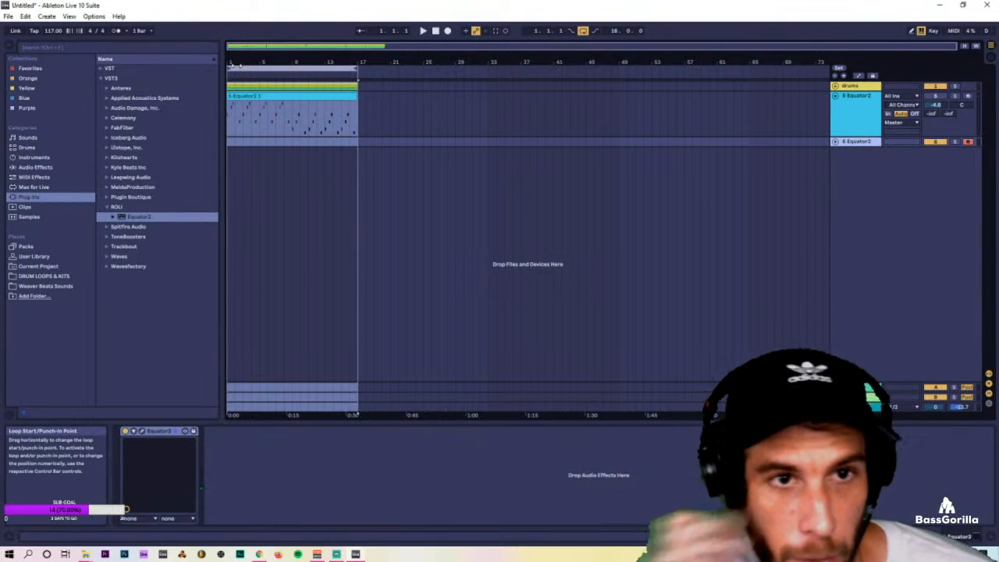
pyautogui.click(286, 95)
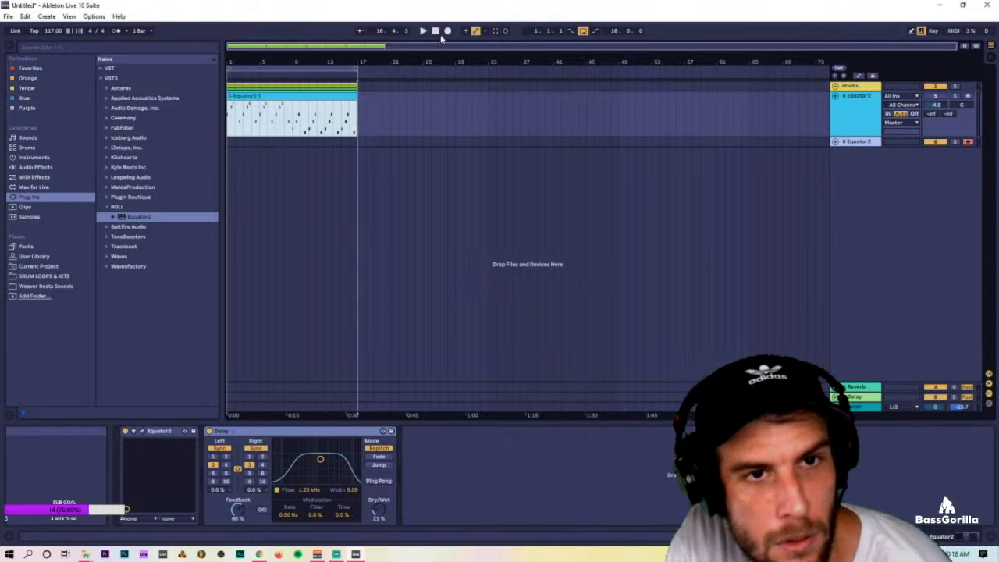
pyautogui.click(448, 31)
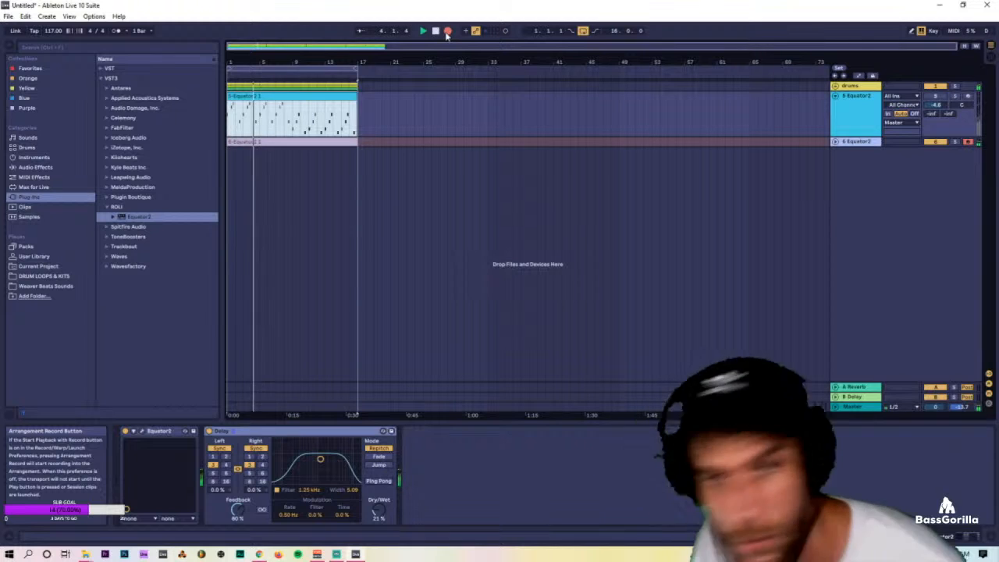
# Stop the arrangement recording and playback, and unfold the second Equator2 track to show its recorded clip.
pyautogui.click(447, 31)
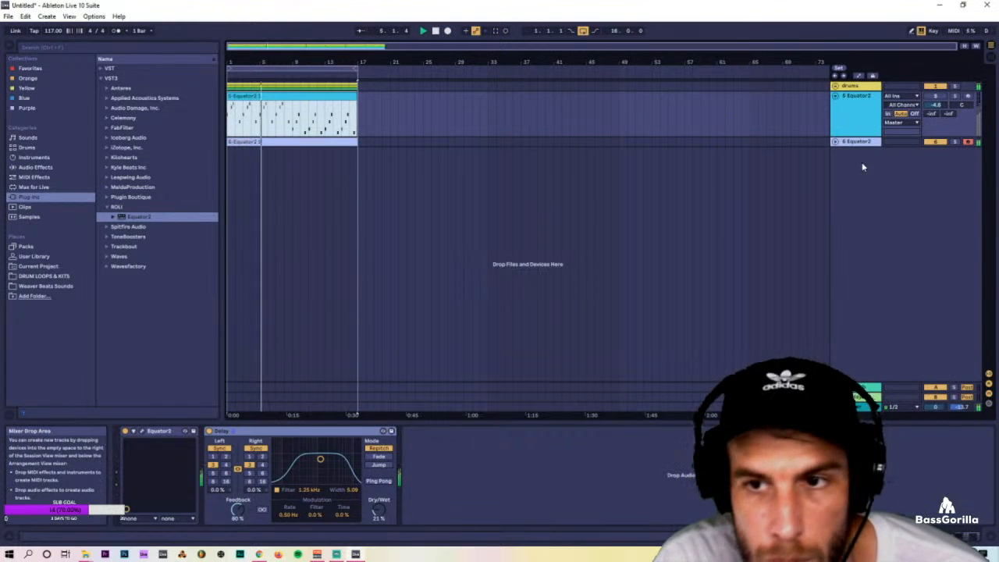
pyautogui.click(835, 141)
pyautogui.press('space')
# Split the second Equator2 track's recorded clip, rearrange its parts, and join them into one 16-bar clip.
pyautogui.click(260, 170)
pyautogui.hotkey('ctrl', 'e')
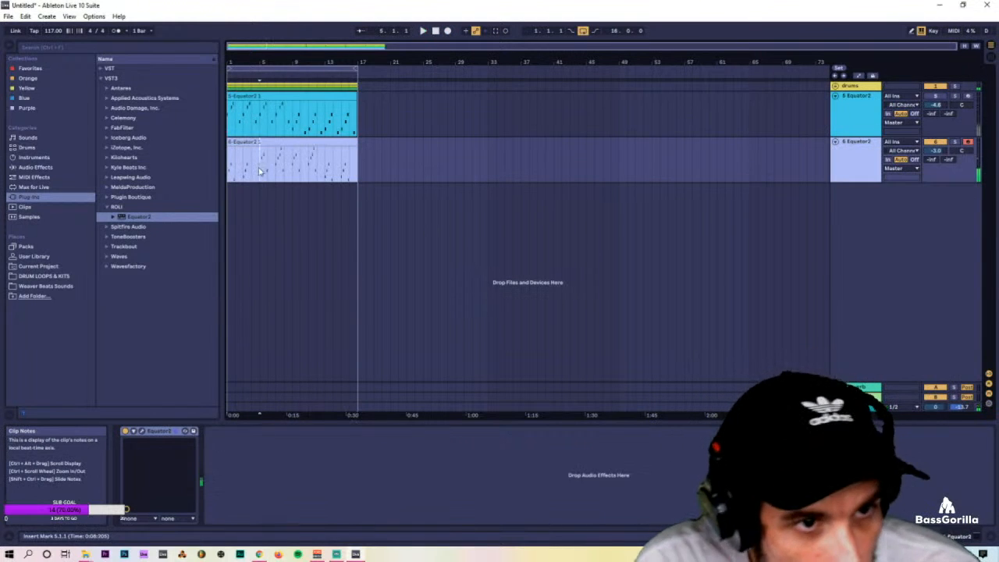
pyautogui.moveTo(248, 142); pyautogui.dragTo(275, 152)
pyautogui.keyDown('shift'); pyautogui.click(326, 142); pyautogui.keyUp('shift')
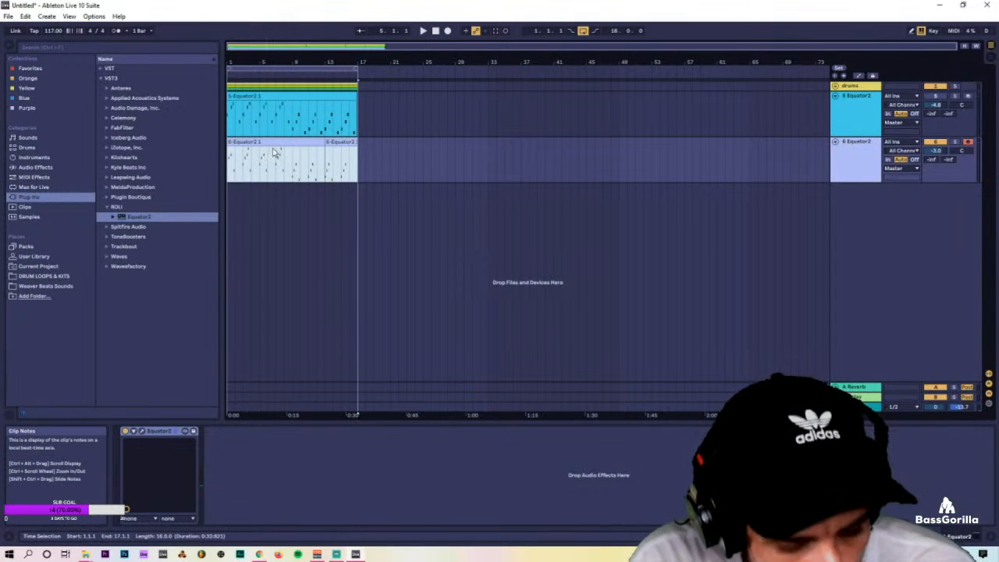
pyautogui.doubleClick(283, 144)
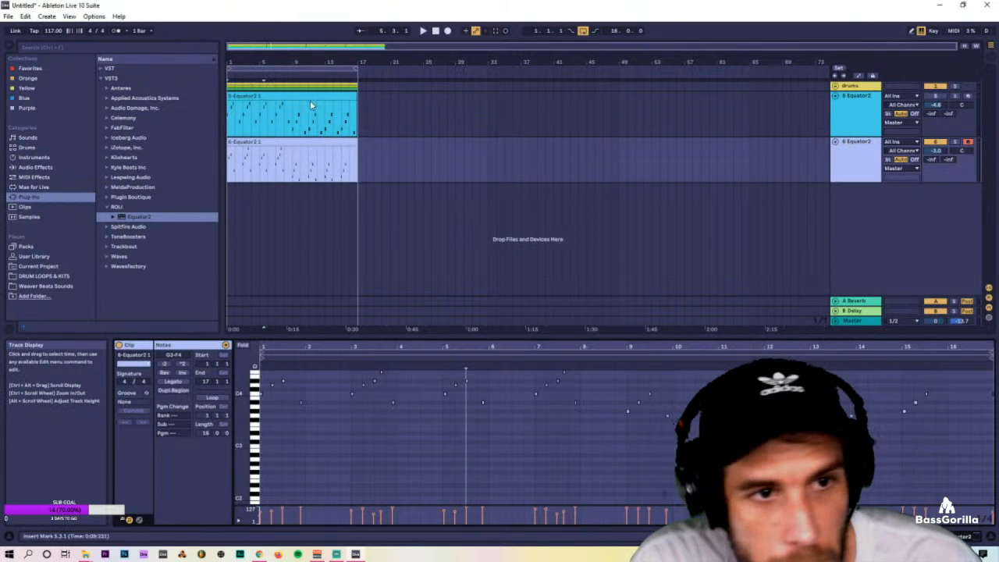
# Delete the old clip on the first Equator2 track and record a new eight-bar part there from bar 1.
pyautogui.press('Delete')
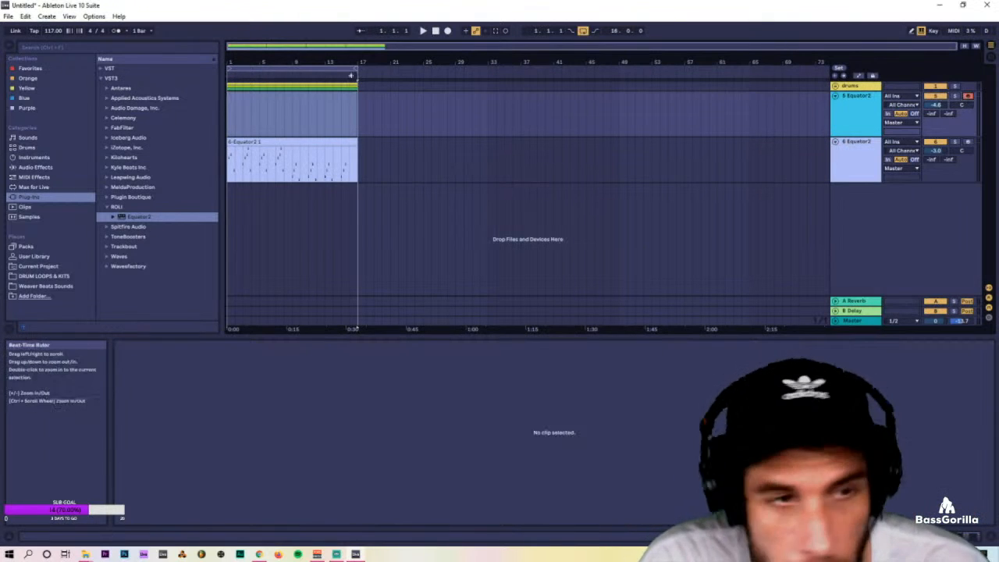
pyautogui.click(326, 152)
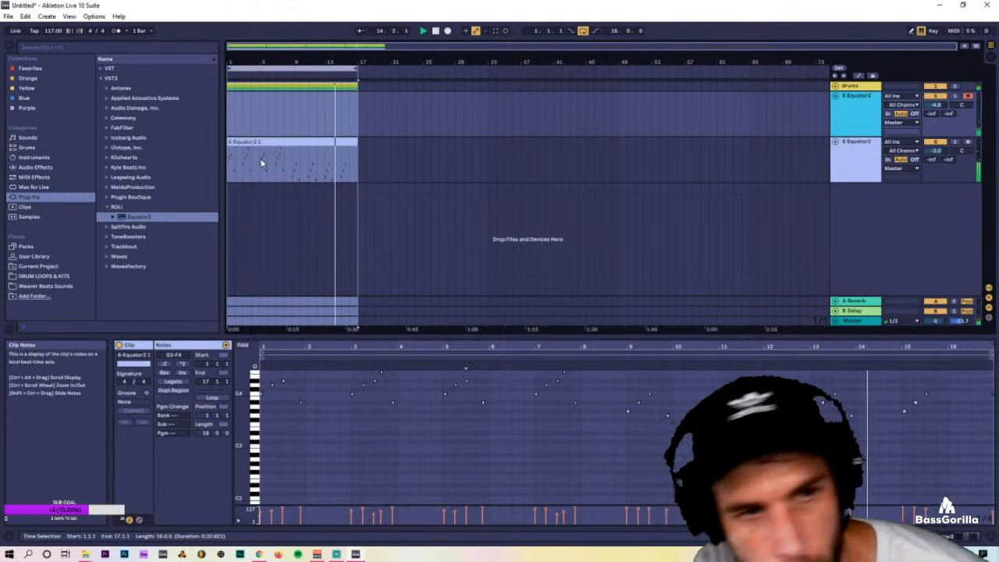
pyautogui.click(448, 31)
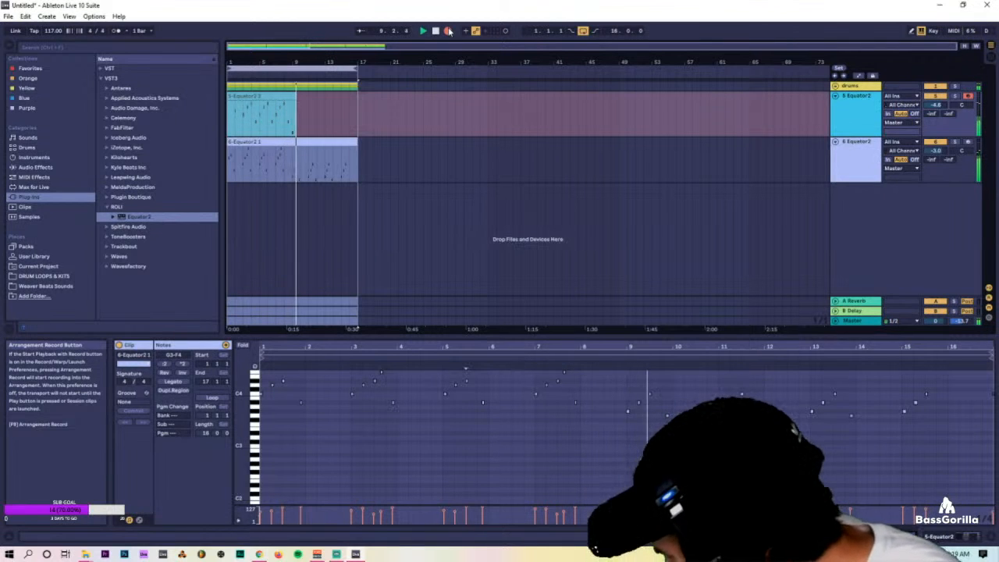
pyautogui.click(449, 31)
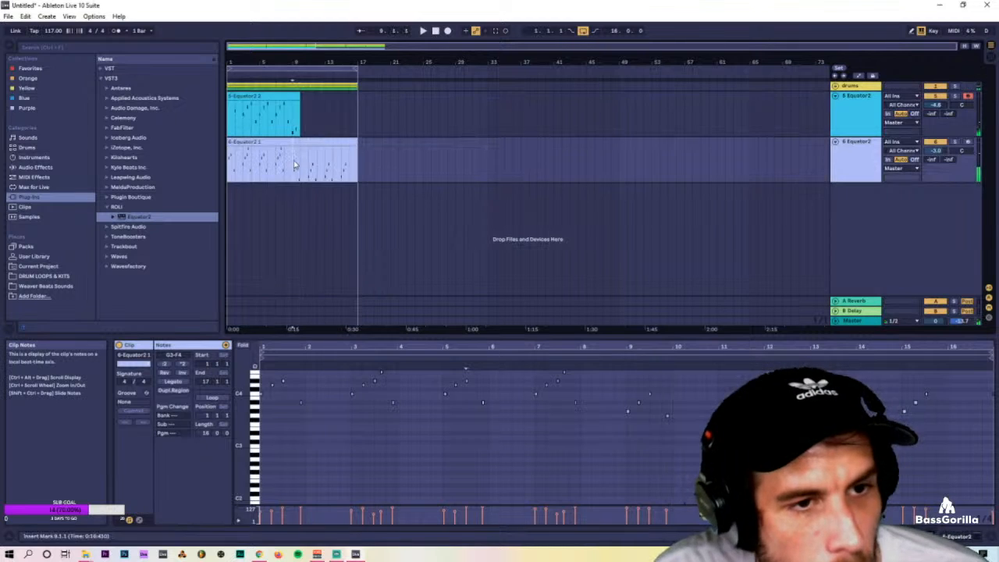
# Trim the second Equator2 track's 16-bar clip down to its first eight bars.
pyautogui.click(275, 145)
pyautogui.moveTo(253, 142)
pyautogui.mouseDown()
pyautogui.moveTo(330, 149)
pyautogui.moveTo(320, 147)
pyautogui.mouseUp()
pyautogui.hotkey('ctrl', 'z')
pyautogui.click(263, 167)
pyautogui.hotkey('ctrl', 'e')
pyautogui.click(271, 142)
pyautogui.hotkey('ctrl', 'z')
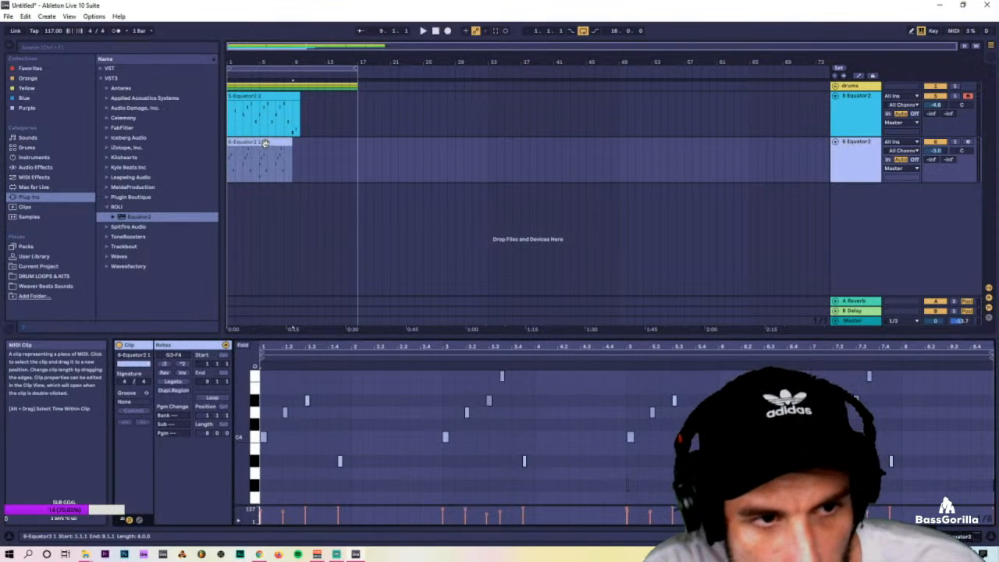
# Quantize all notes in the second Equator2 clip and remove the extra F4 note in bar 3.
pyautogui.click(584, 386)
pyautogui.hotkey('ctrl', 'a')
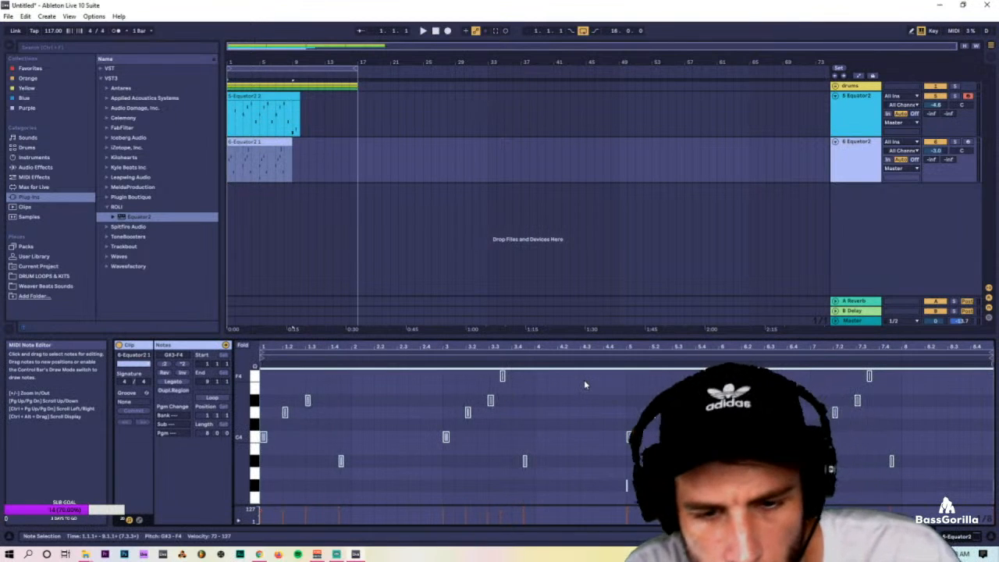
pyautogui.moveTo(517, 394); pyautogui.dragTo(502, 374)
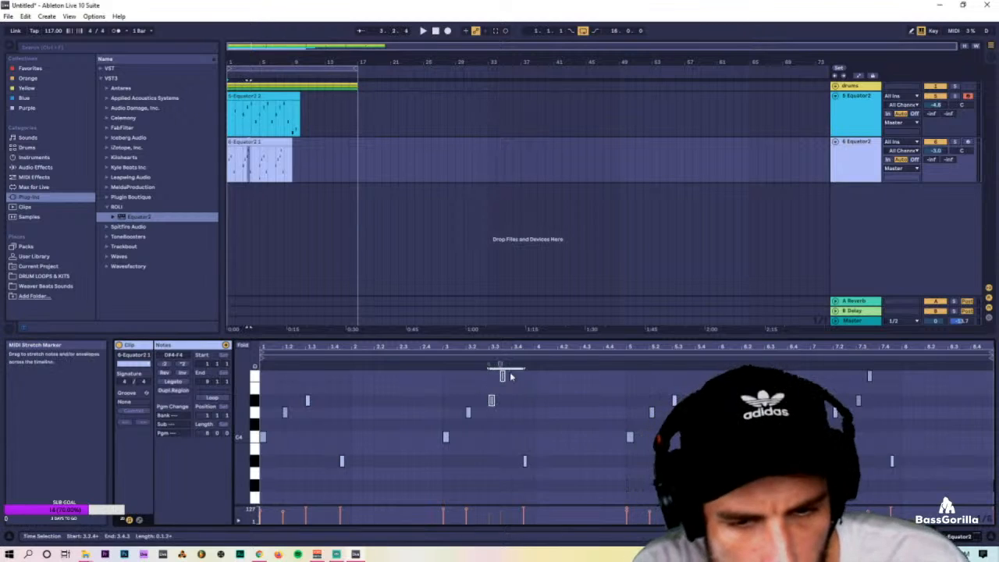
pyautogui.press('space')
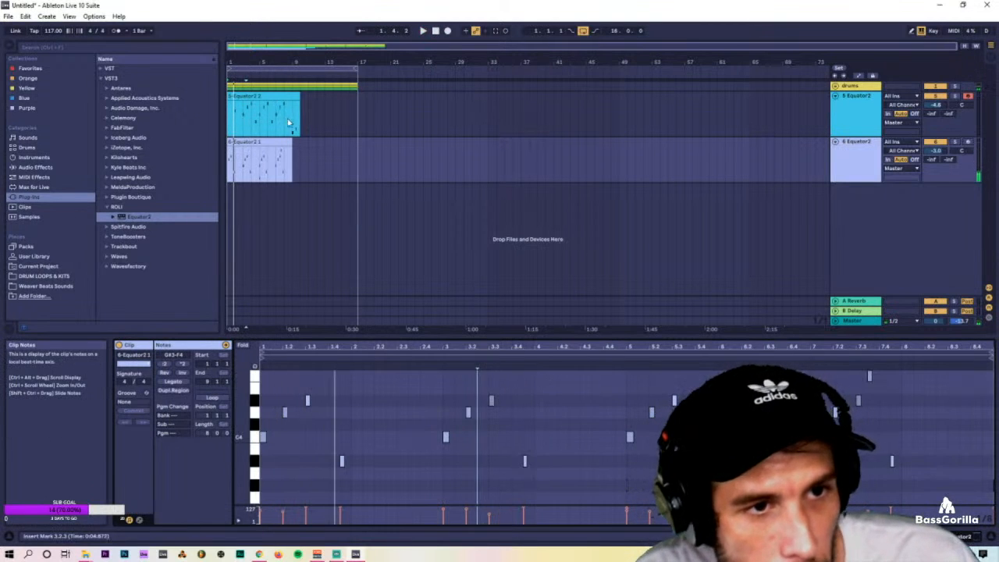
pyautogui.press('space')
# Split the newly recorded first Equator2 clip at bar 5 and replace its first four bars with the second half.
pyautogui.hotkey('ctrl', 'z')
pyautogui.click(266, 96)
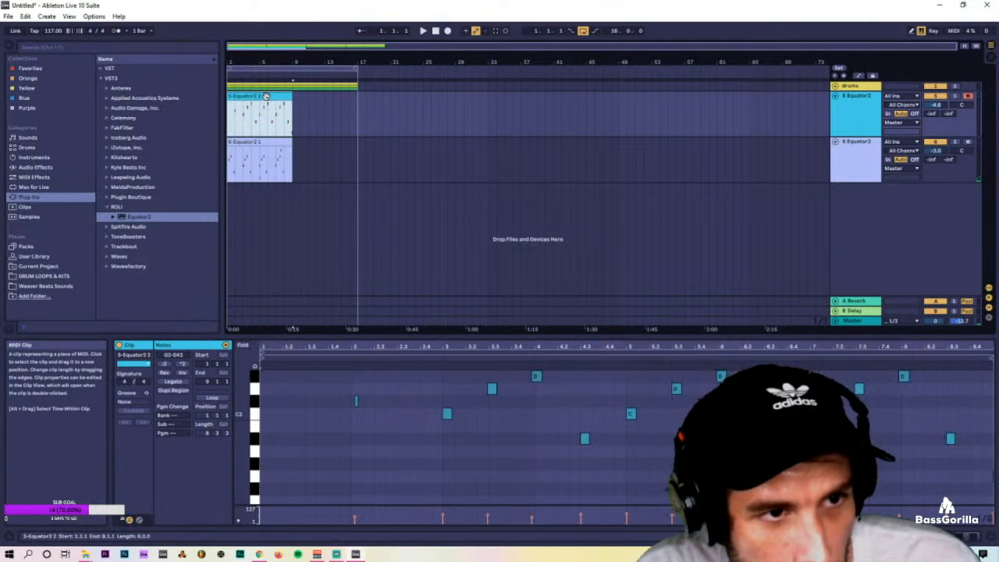
pyautogui.click(271, 100)
pyautogui.hotkey('ctrl', 'e')
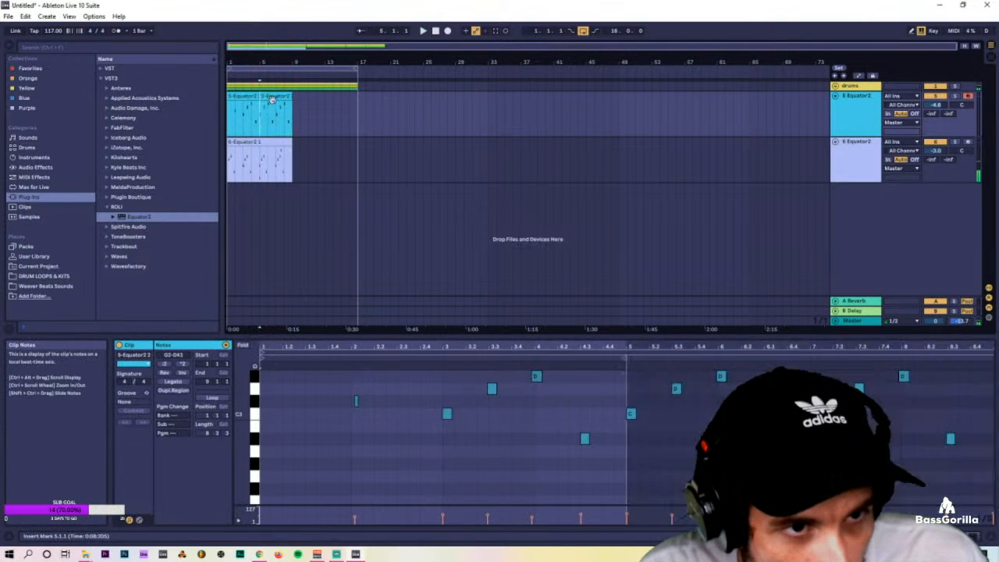
pyautogui.click(272, 100)
# Quantize the C3, D3, D#3 and A#2 notes of the first four-bar Equator2 clip one by one, and duplicate the clip to bar 5.
pyautogui.press('space')
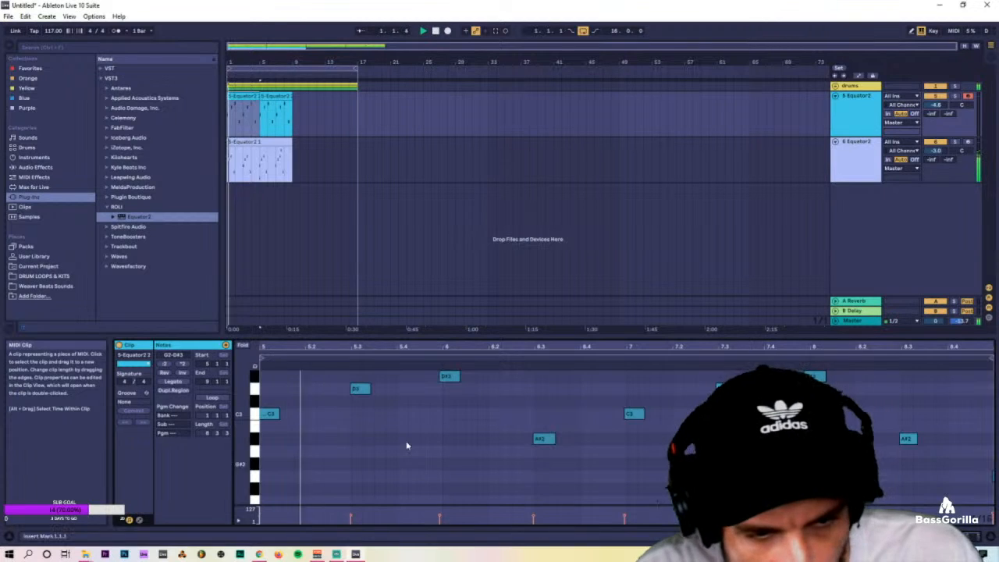
pyautogui.press('space')
pyautogui.moveTo(322, 446); pyautogui.dragTo(261, 398)
pyautogui.hotkey('ctrl', 'u')
pyautogui.moveTo(387, 444); pyautogui.dragTo(351, 376)
pyautogui.hotkey('ctrl', 'u')
pyautogui.moveTo(518, 434); pyautogui.dragTo(427, 345)
pyautogui.press('space')
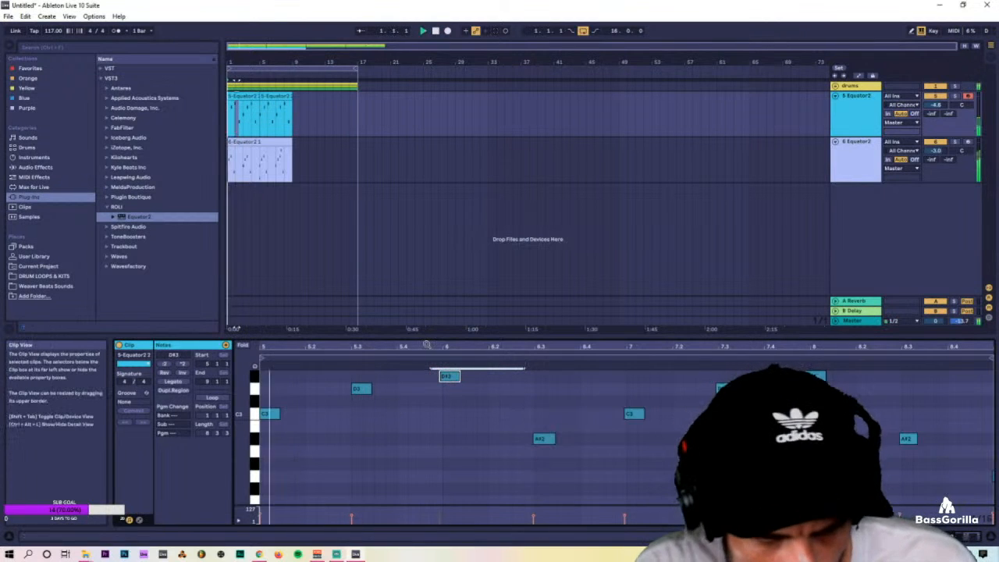
pyautogui.hotkey('ctrl', 'u')
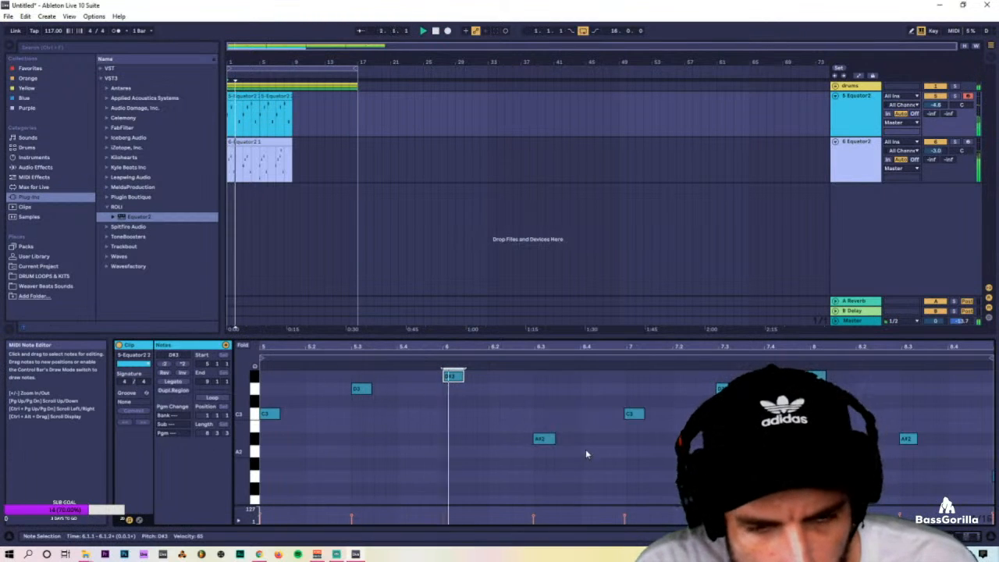
pyautogui.moveTo(569, 473); pyautogui.dragTo(525, 423)
pyautogui.hotkey('ctrl', 'u')
pyautogui.moveTo(658, 443); pyautogui.dragTo(613, 398)
pyautogui.hotkey('ctrl', 'u')
pyautogui.moveTo(753, 421); pyautogui.dragTo(707, 373)
pyautogui.hotkey('ctrl', 'u')
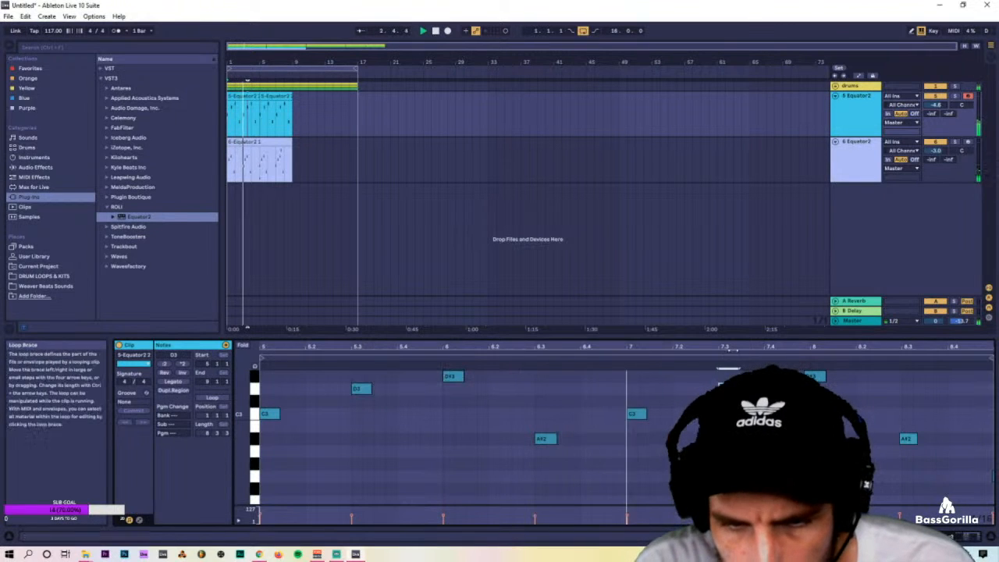
pyautogui.moveTo(839, 390); pyautogui.dragTo(800, 367)
pyautogui.hotkey('ctrl', 'u')
pyautogui.moveTo(930, 452); pyautogui.dragTo(891, 426)
pyautogui.hotkey('ctrl', 'u')
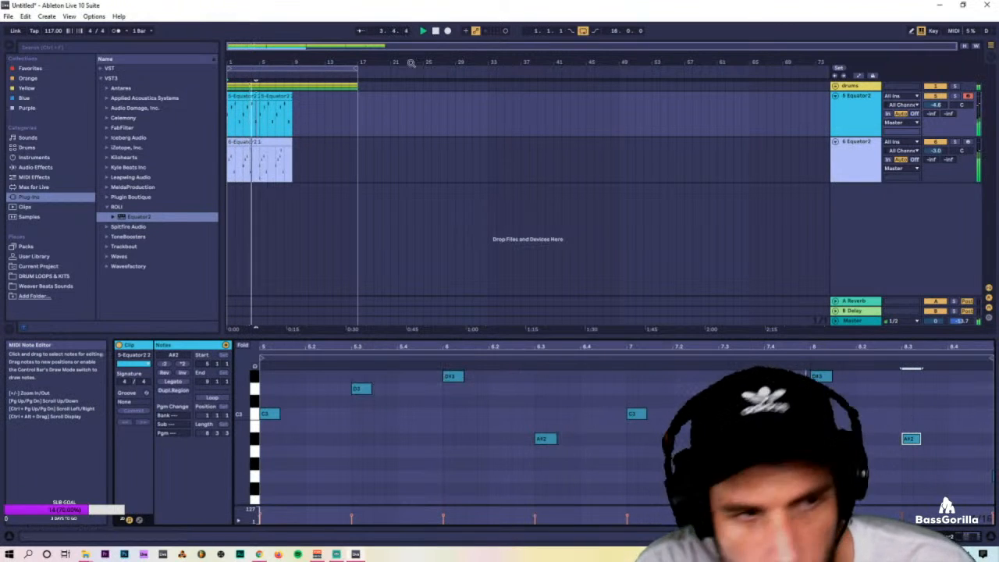
pyautogui.click(254, 111)
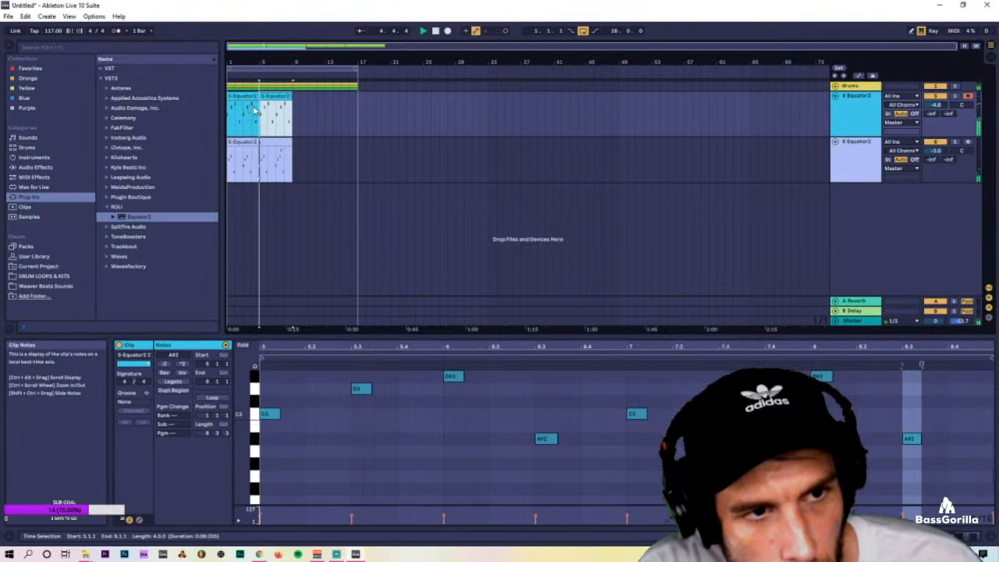
# Delete the stray short low note around bar 5 of the second Equator2 clip.
pyautogui.click(257, 160)
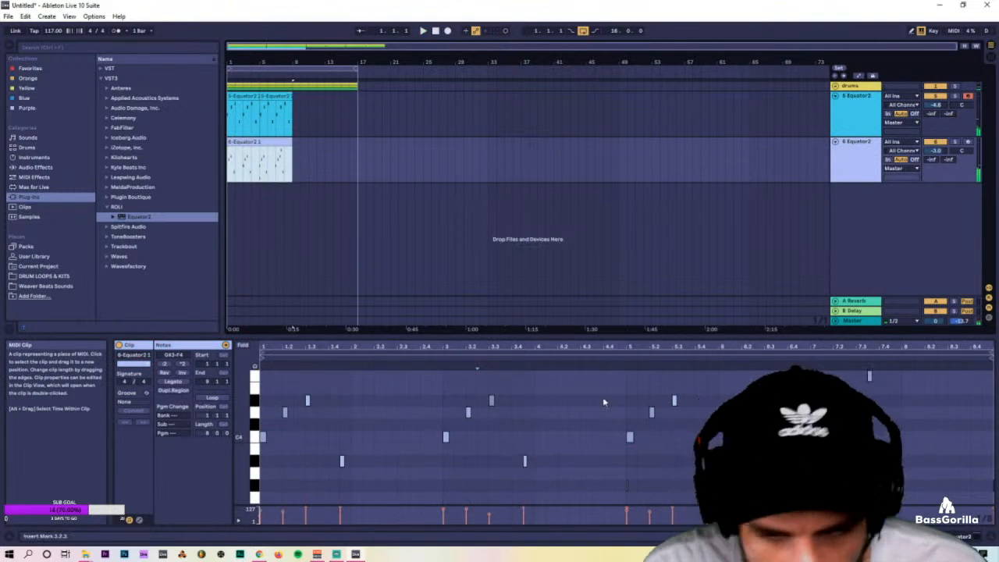
pyautogui.moveTo(600, 462); pyautogui.dragTo(642, 488)
pyautogui.press('Delete')
# Duplicate the eight bars of clips on both Equator2 tracks to fill bars 9 to 16.
pyautogui.click(284, 139)
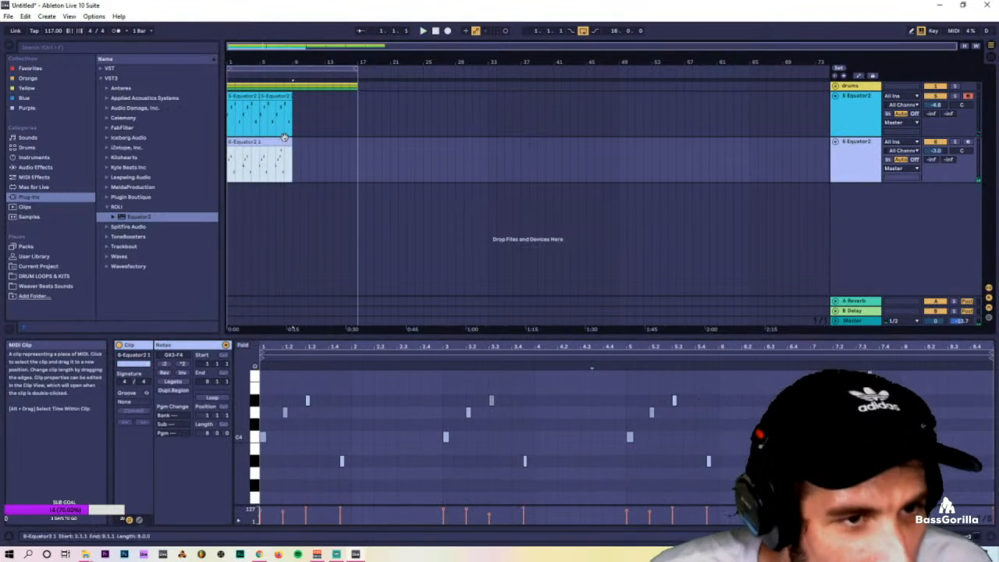
pyautogui.keyDown('shift'); pyautogui.click(246, 97); pyautogui.keyUp('shift')
pyautogui.hotkey('ctrl', 'd')
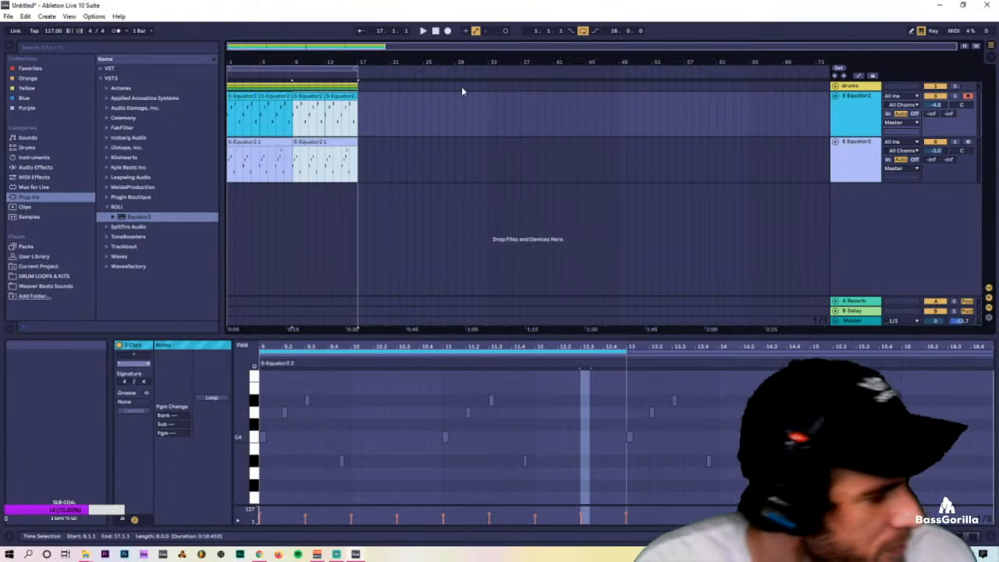
# Pan the cyan Equator2 track to 5R in the mixer and move it behind the lilac Equator2 track.
pyautogui.press('Tab')
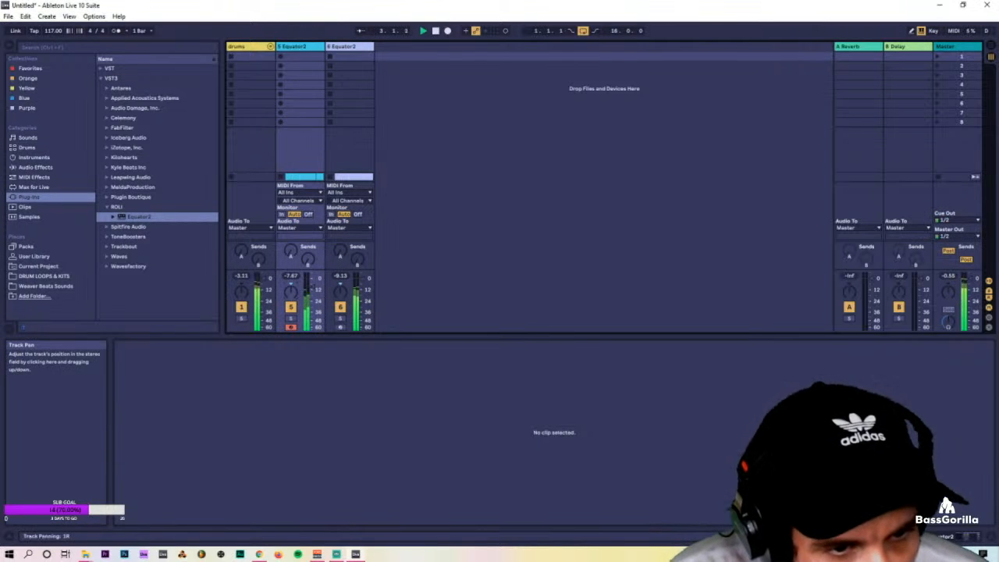
pyautogui.click(367, 58)
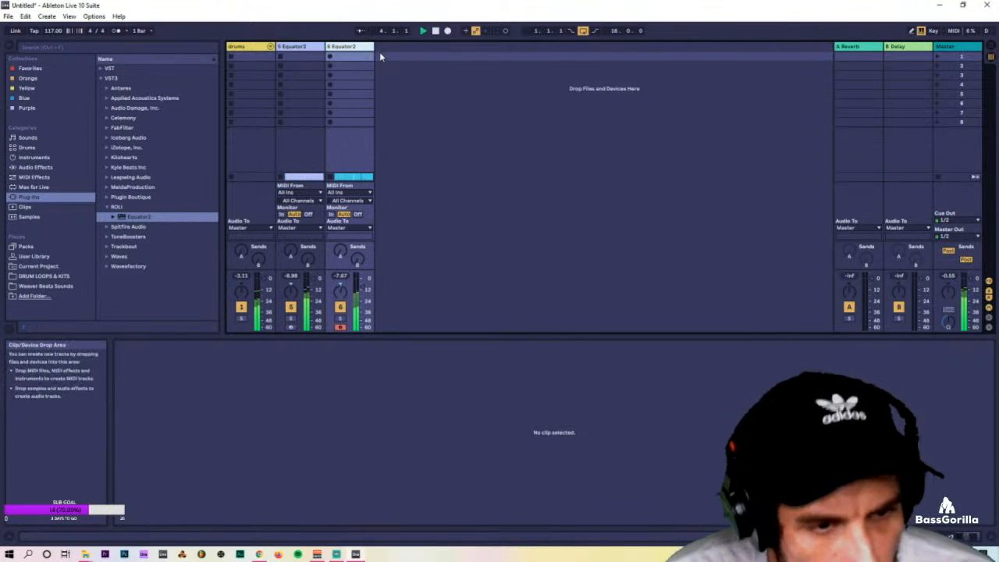
# Set the amp envelope release to 2.27 s in the lilac track's Equator2, and return to the arrangement.
pyautogui.click(298, 47)
pyautogui.click(133, 431)
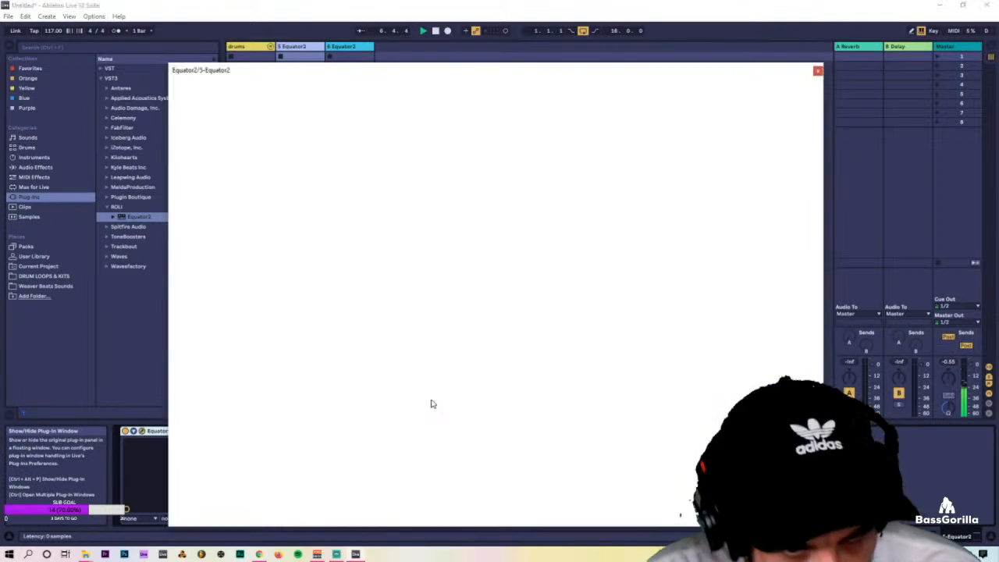
pyautogui.moveTo(266, 461); pyautogui.dragTo(266, 451)
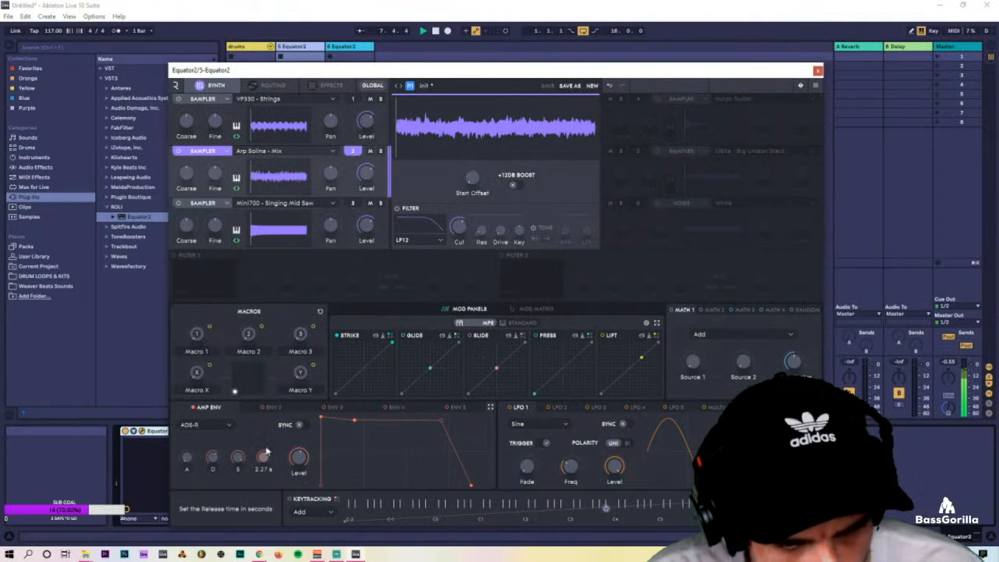
pyautogui.click(817, 70)
pyautogui.press('Tab')
# Transpose all notes of the lilac Equator2 clip starting at bar 9 down two semitones.
pyautogui.click(360, 162)
pyautogui.click(329, 143)
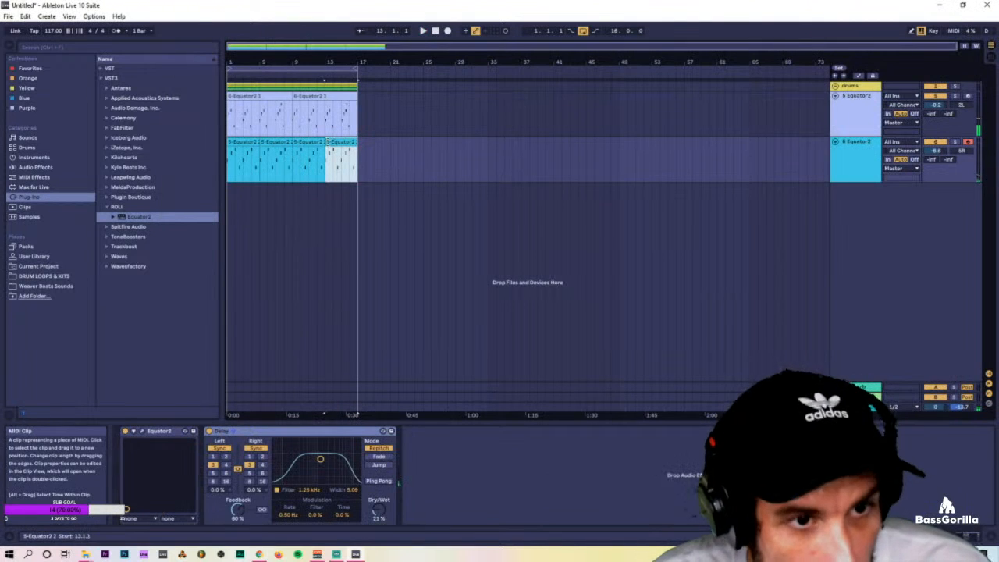
pyautogui.keyDown('shift'); pyautogui.click(300, 96); pyautogui.keyUp('shift')
pyautogui.doubleClick(300, 97)
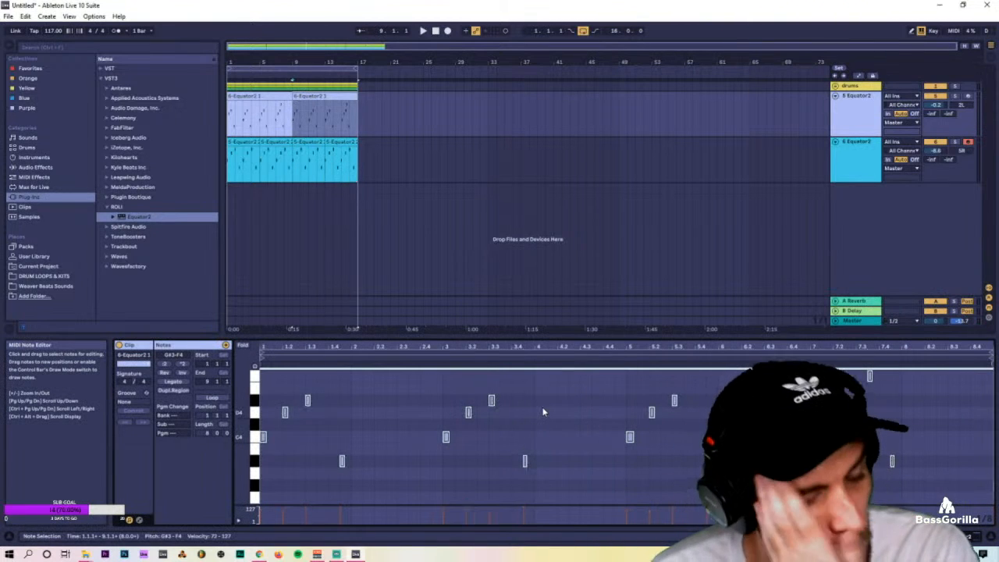
pyautogui.press('Down')
pyautogui.press('Down')
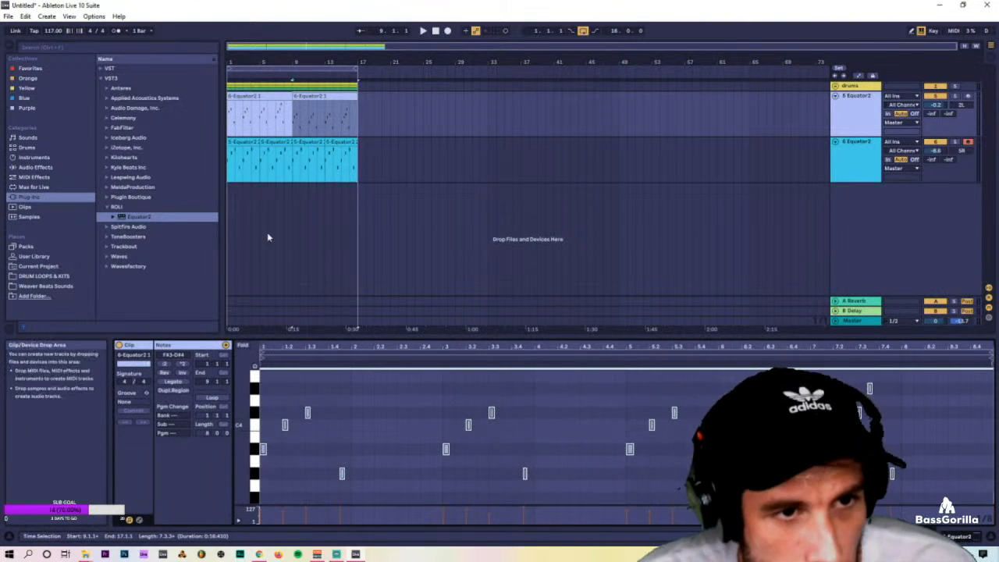
# Join the two cyan Equator2 clips in bars 9 to 16, transpose their notes down two semitones, and play the change.
pyautogui.click(334, 144)
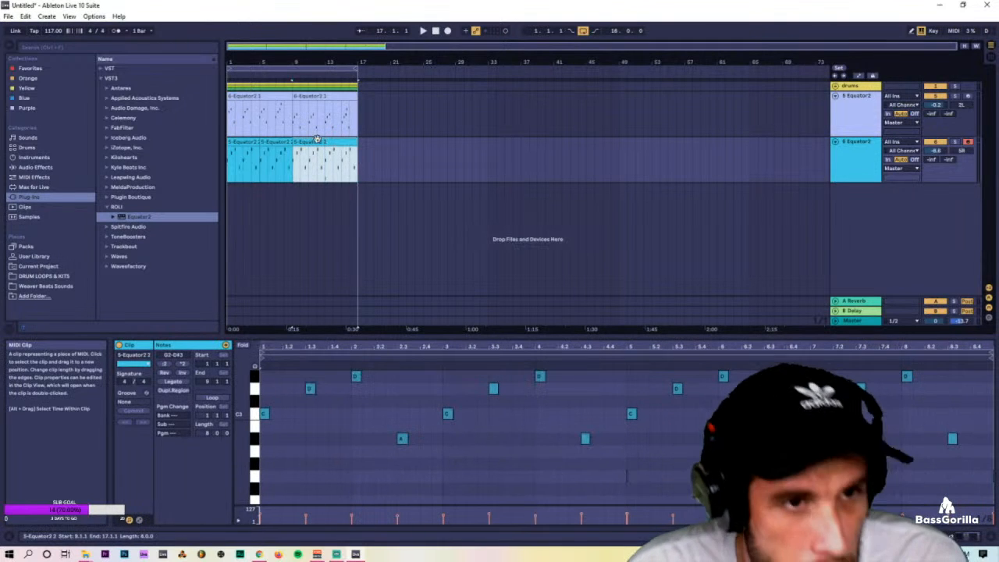
pyautogui.click(466, 373)
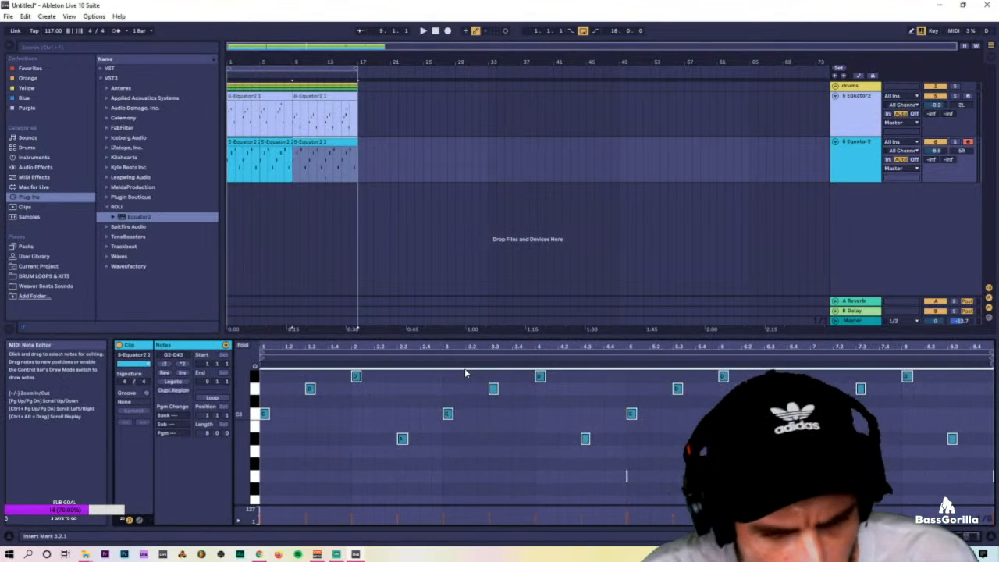
pyautogui.press('Down')
pyautogui.press('Down')
pyautogui.press('space')
pyautogui.click(295, 157)
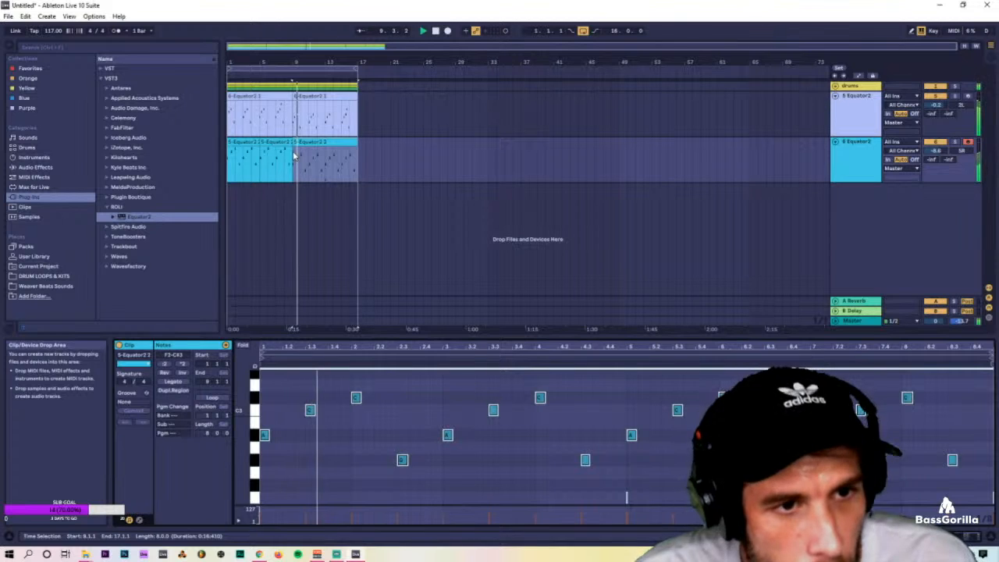
pyautogui.press('space')
# Delete the Equator2 clips on both tracks from bar 9 onward and play the remaining first half.
pyautogui.click(299, 96)
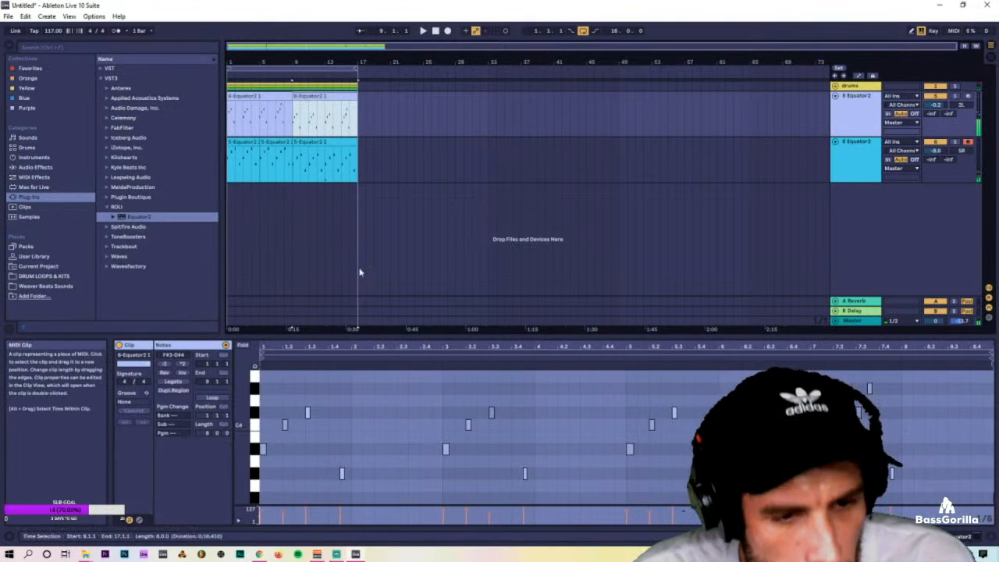
pyautogui.moveTo(333, 439); pyautogui.dragTo(289, 416)
pyautogui.moveTo(405, 167); pyautogui.dragTo(294, 116)
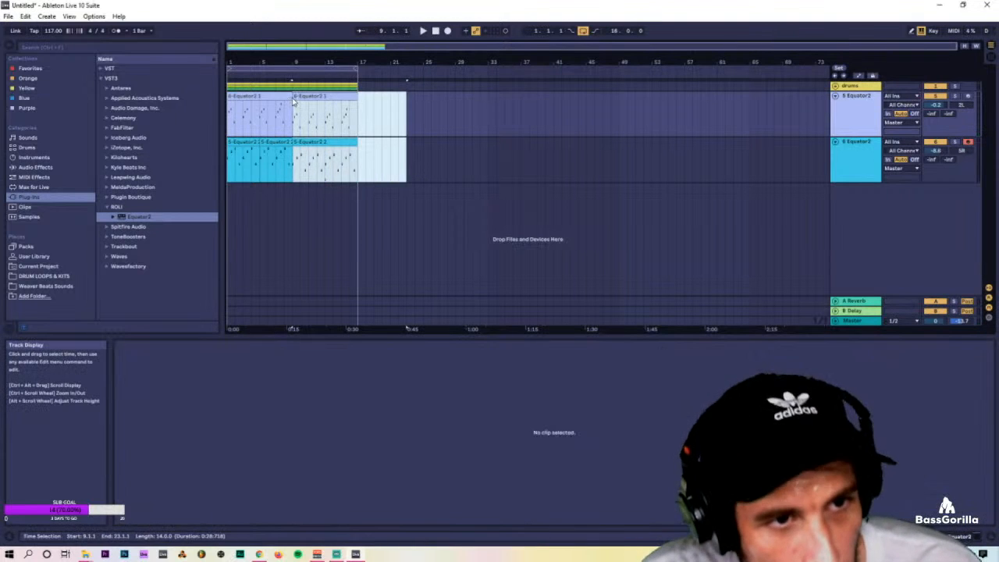
pyautogui.press('Delete')
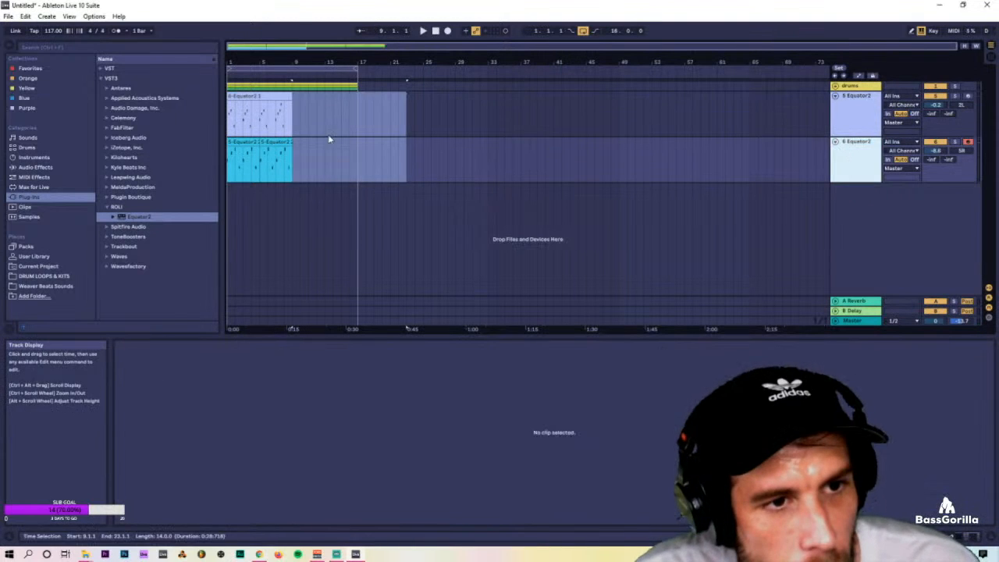
pyautogui.click(249, 96)
pyautogui.click(248, 96)
pyautogui.press('space')
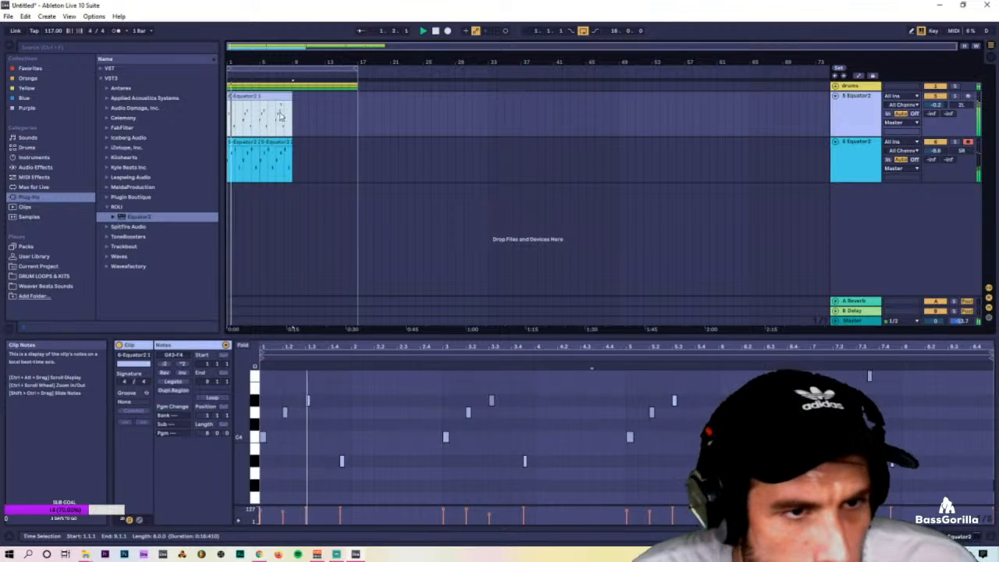
# Rename the lilac Equator2 track LOW/MID and the cyan Equator2 track HIGH.
pyautogui.click(857, 121)
pyautogui.hotkey('ctrl', 'r')
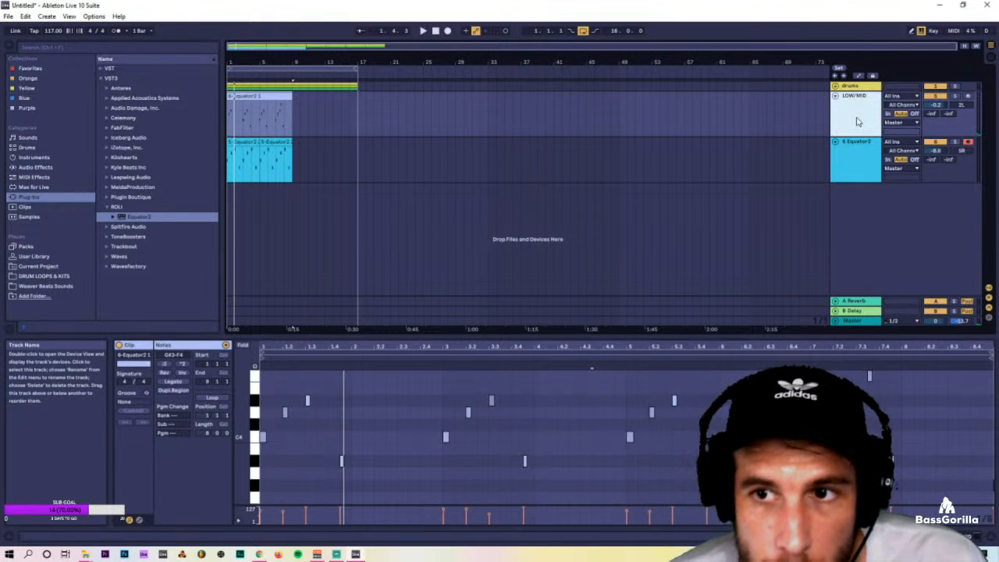
pyautogui.click(853, 156)
pyautogui.hotkey('ctrl', 'r')
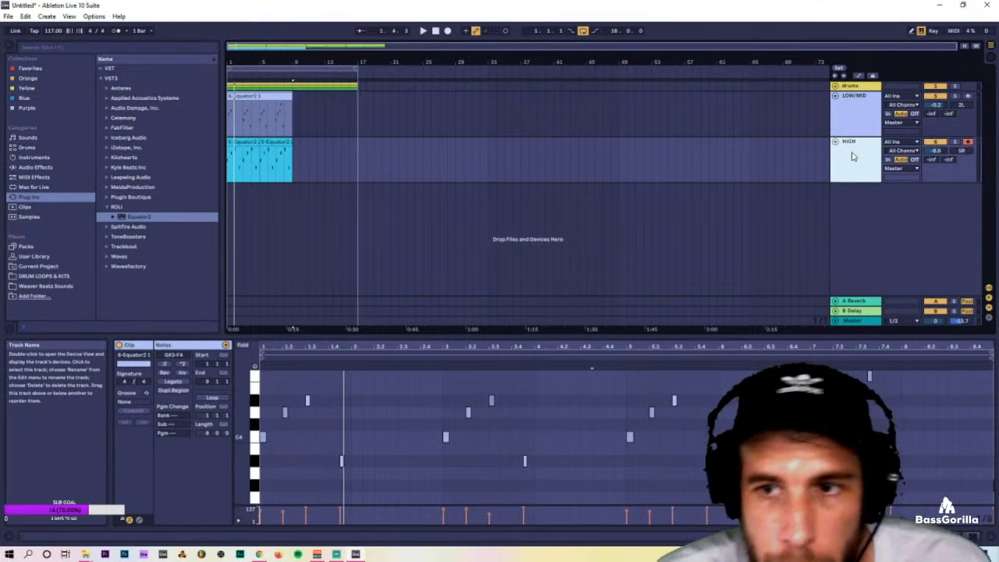
# Record a new part on the HIGH track over bars 9 to 16 and undo the take's overwrite of the first half.
pyautogui.click(267, 142)
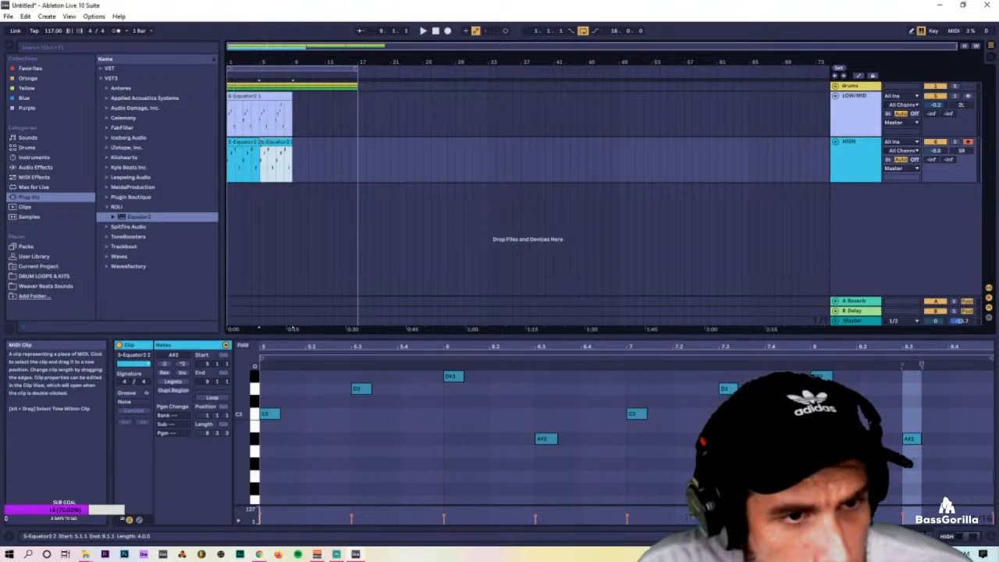
pyautogui.keyDown('shift'); pyautogui.click(236, 142); pyautogui.keyUp('shift')
pyautogui.click(298, 161)
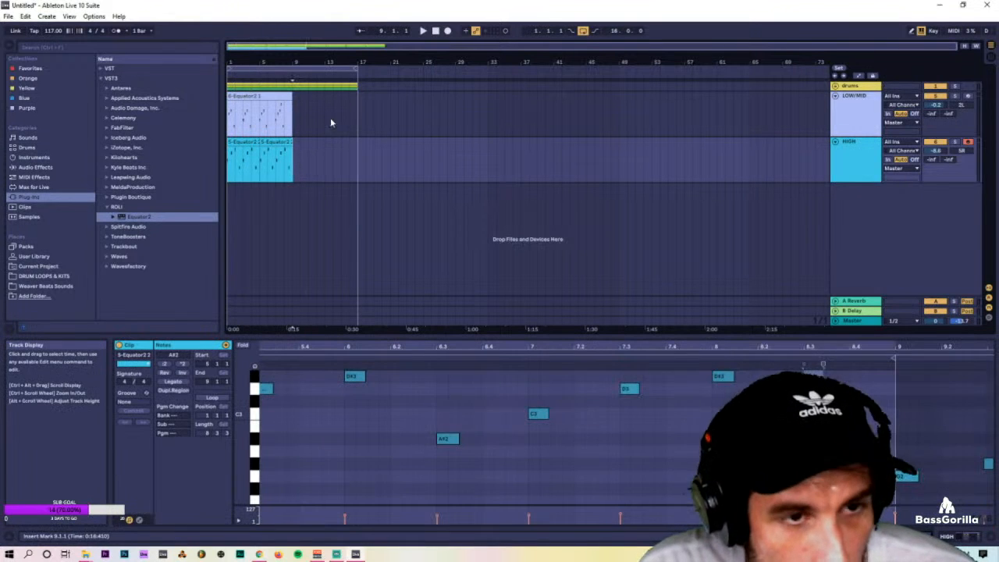
pyautogui.click(449, 31)
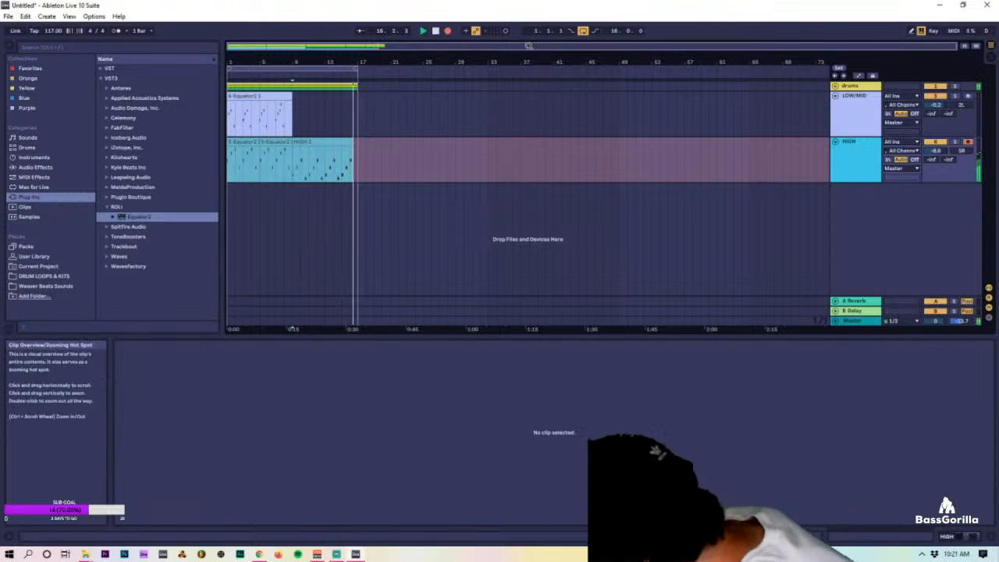
pyautogui.press('space')
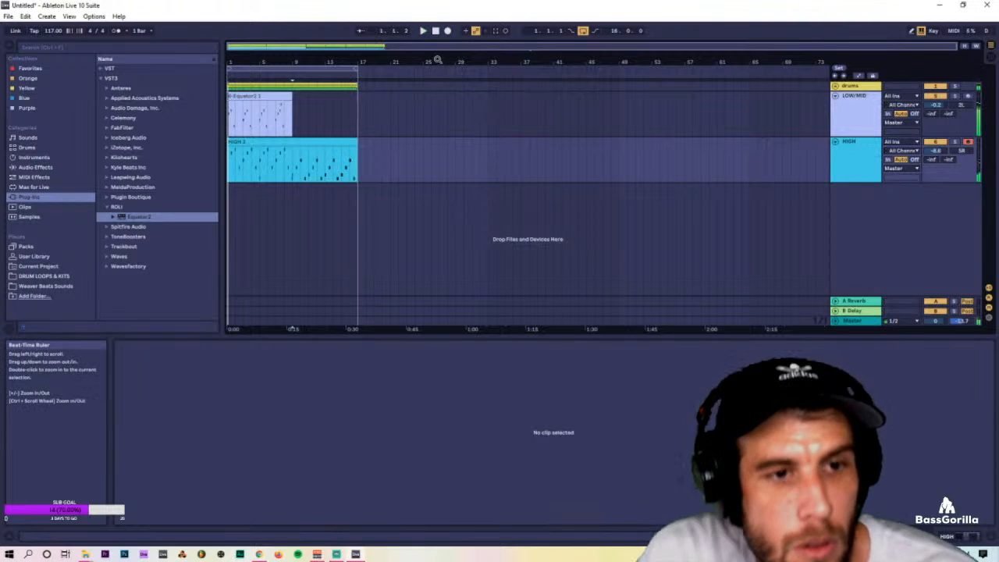
pyautogui.hotkey('ctrl', 'z')
pyautogui.click(320, 144)
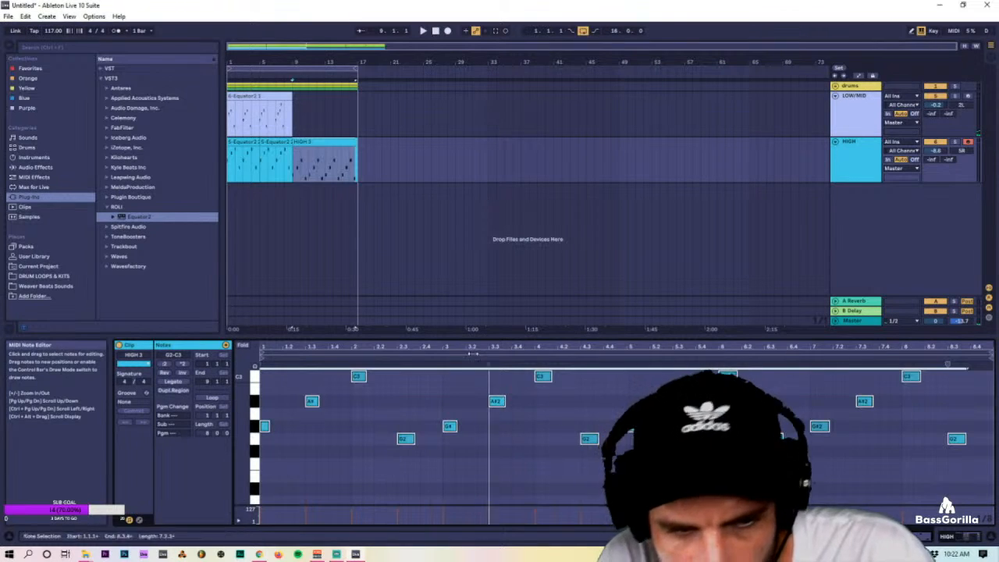
# Record a new part on the LOW/MID track over bars 9 to 16.
pyautogui.click(320, 121)
pyautogui.click(299, 122)
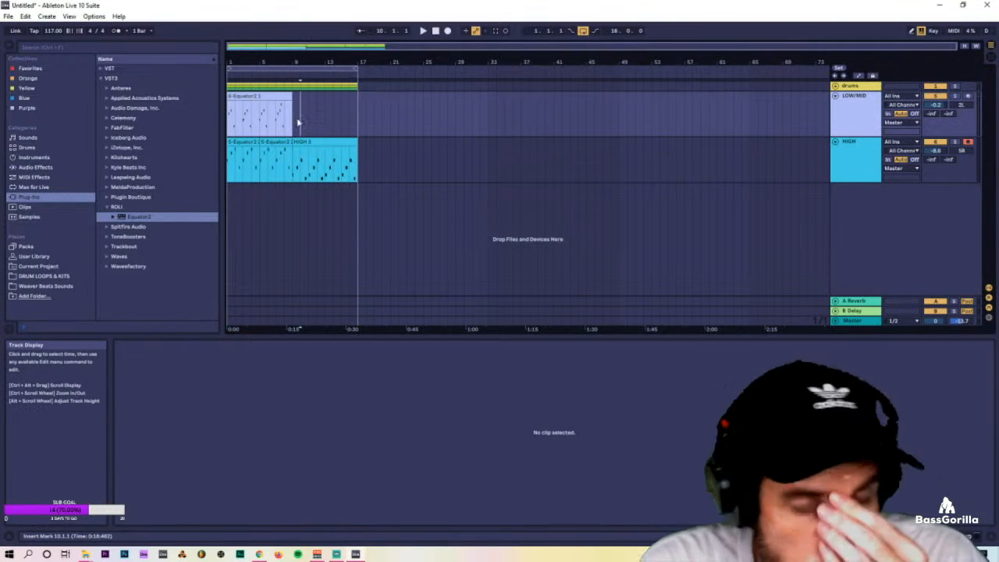
pyautogui.click(293, 121)
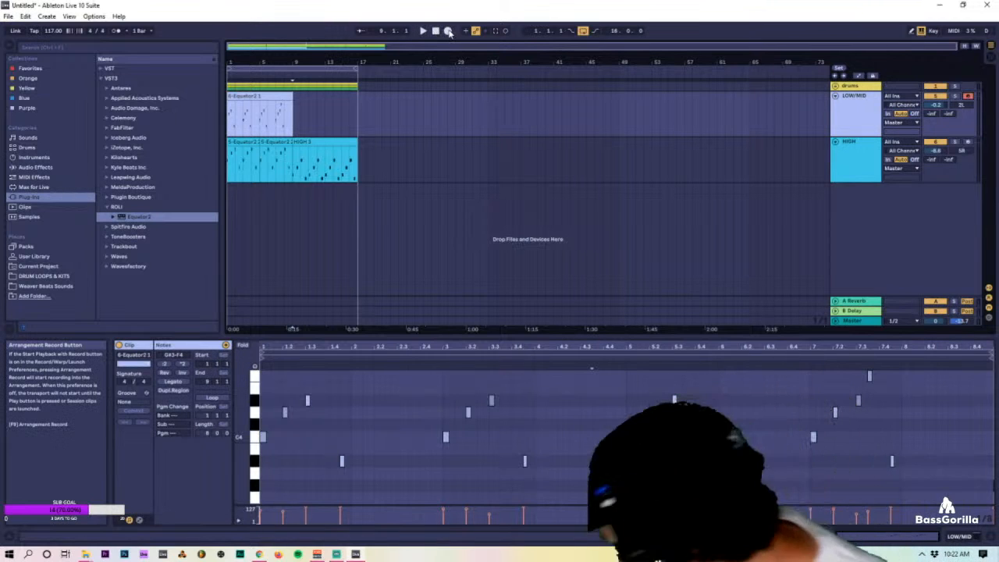
pyautogui.click(449, 31)
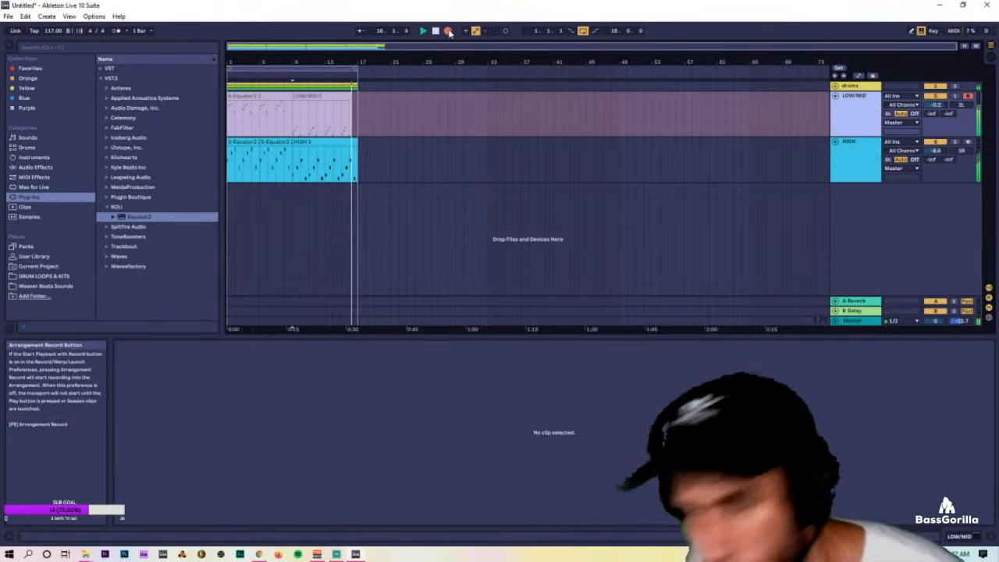
pyautogui.press('space')
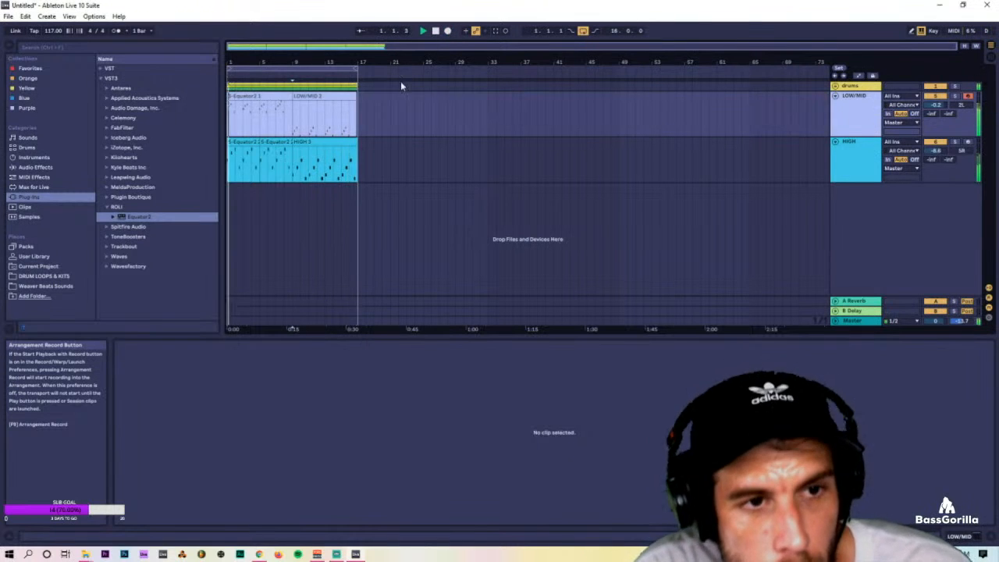
# Transpose all notes of the recorded LOW/MID clip starting at bar 9 up one octave.
pyautogui.click(340, 98)
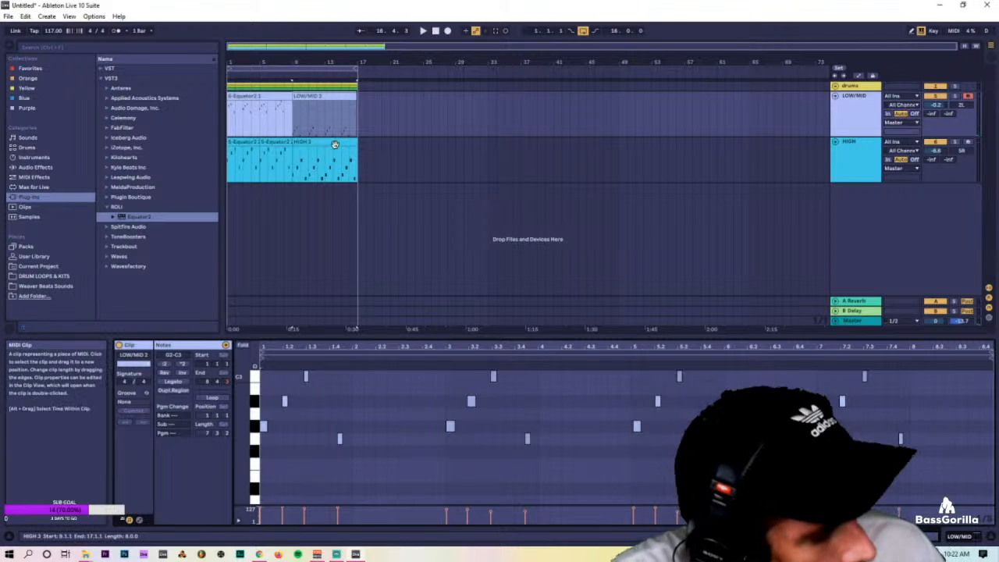
pyautogui.doubleClick(325, 96)
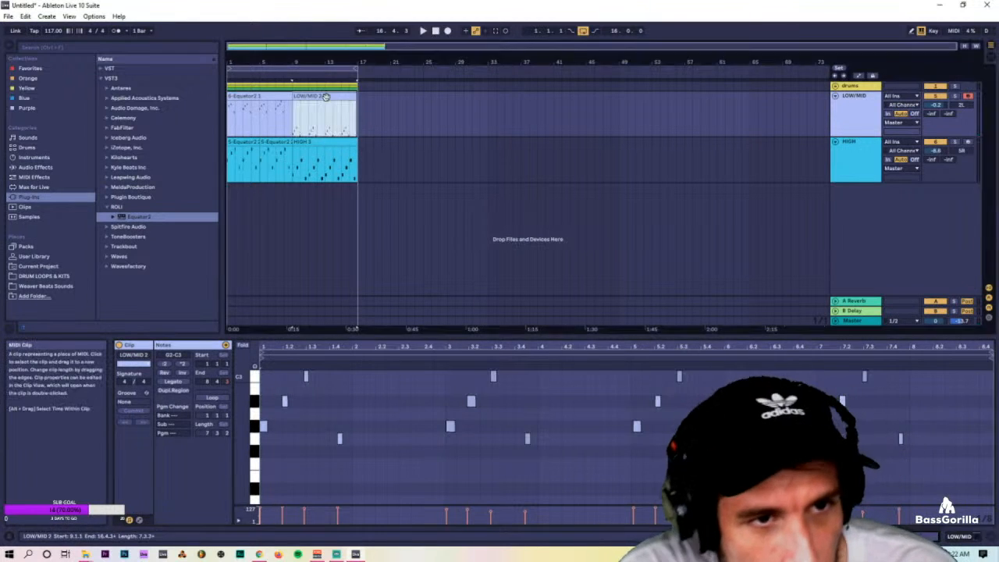
pyautogui.hotkey('ctrl', 'a')
pyautogui.hotkey('shift', 'Up')
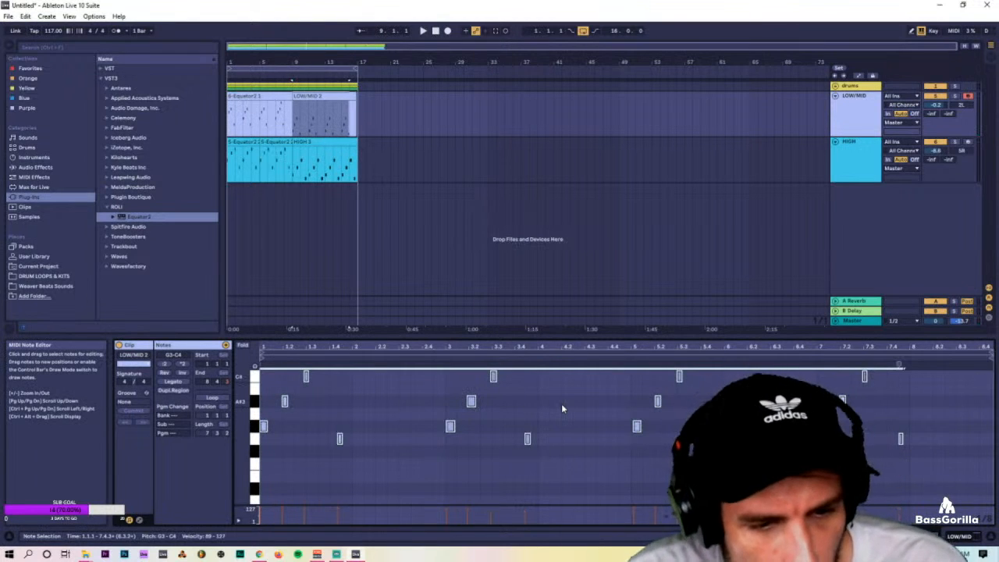
pyautogui.click(514, 388)
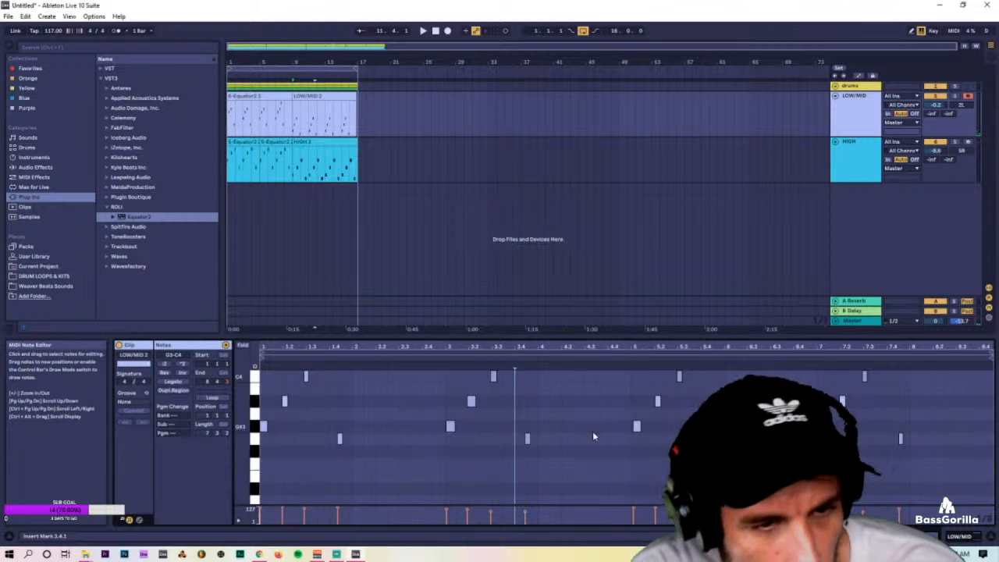
pyautogui.click(383, 409)
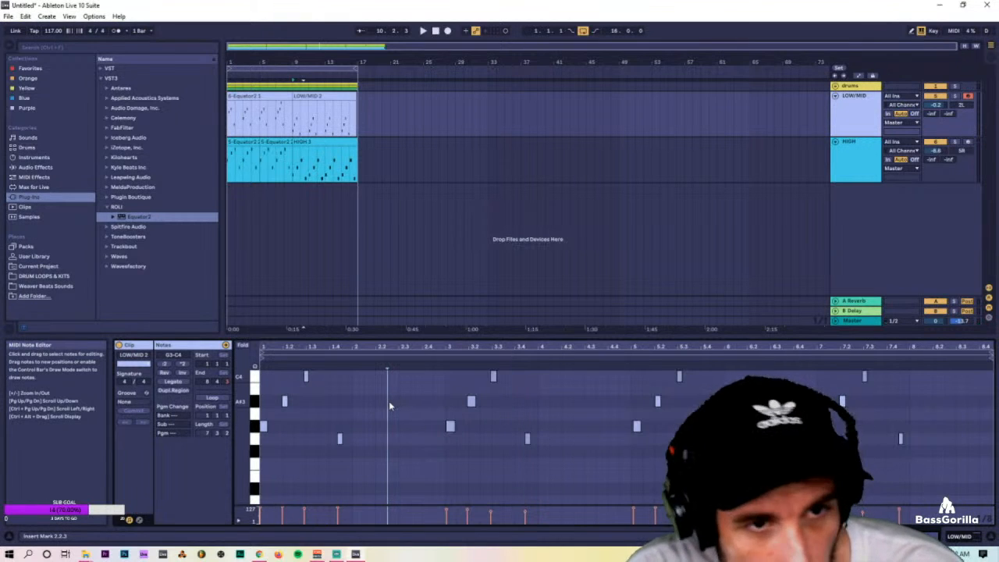
# Join the LOW/MID clips and the HIGH clips into one 16-bar clip per track, and play both layers from bar 1.
pyautogui.click(285, 104)
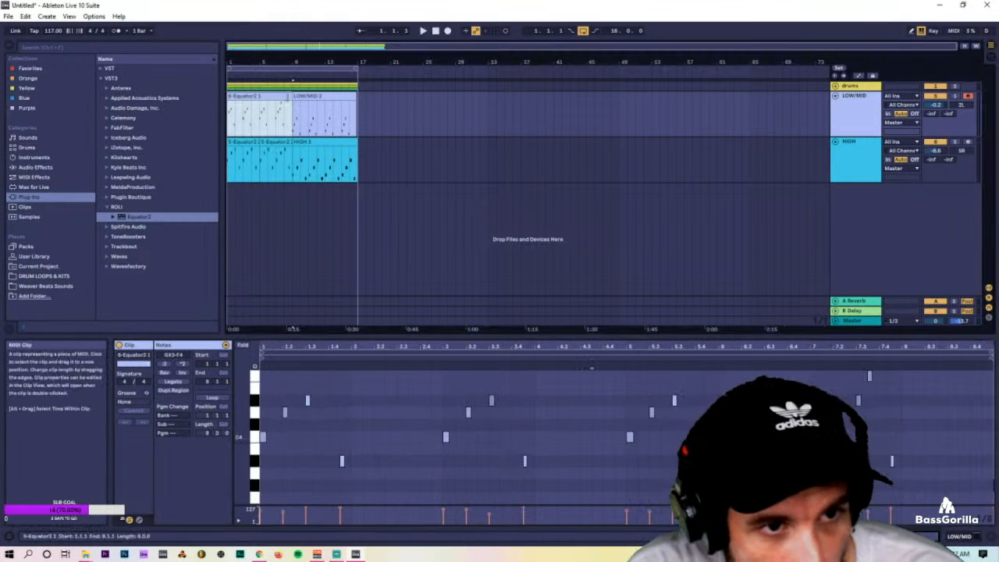
pyautogui.keyDown('shift'); pyautogui.click(358, 157); pyautogui.keyUp('shift')
pyautogui.hotkey('ctrl', 'j')
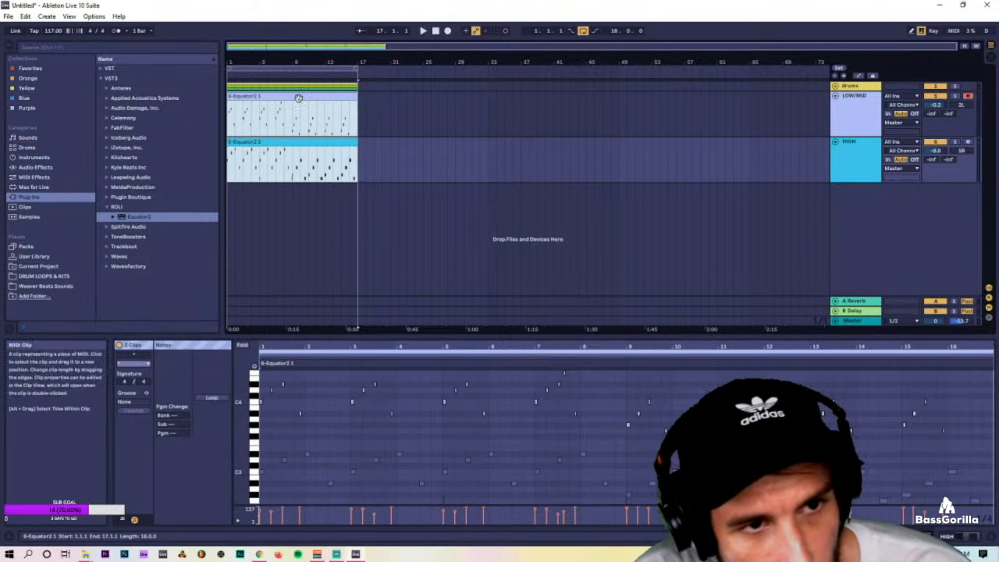
pyautogui.click(275, 109)
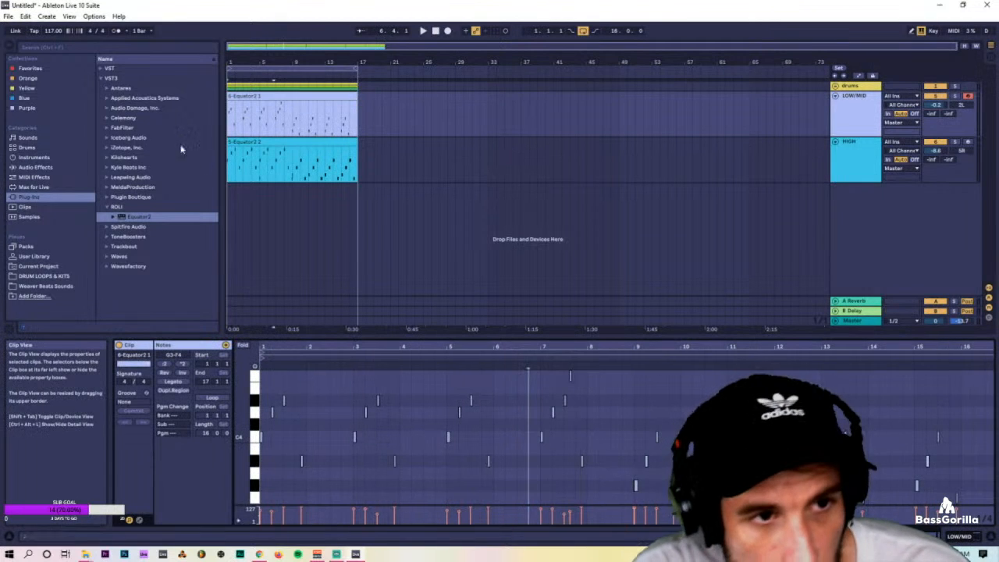
pyautogui.keyDown('shift'); pyautogui.click(241, 149); pyautogui.keyUp('shift')
pyautogui.press('space')
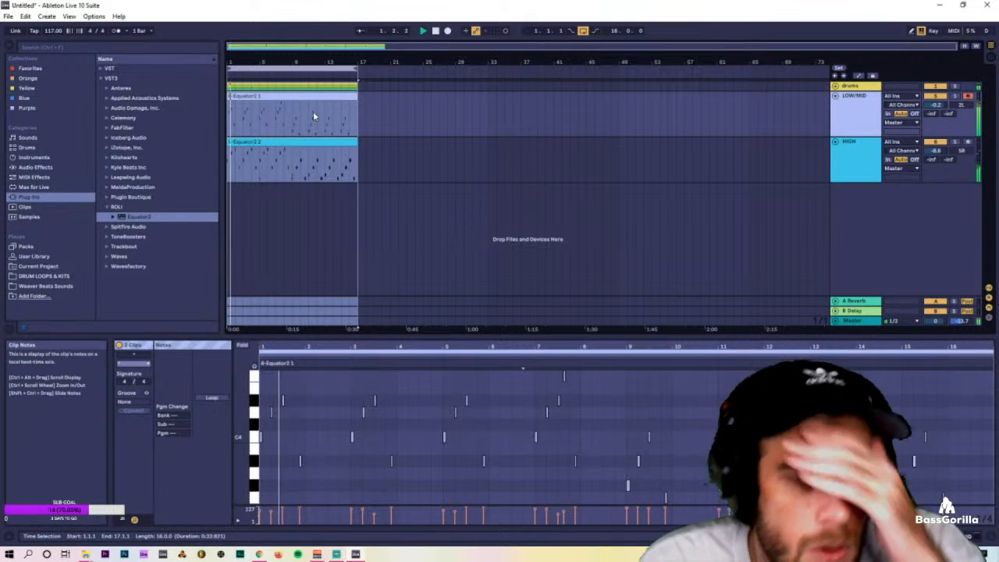
# Lower the LOW/MID track volume to -1.2 dB and the HIGH track to -7.1 dB, and open the HIGH clip's notes.
pyautogui.press('Tab')
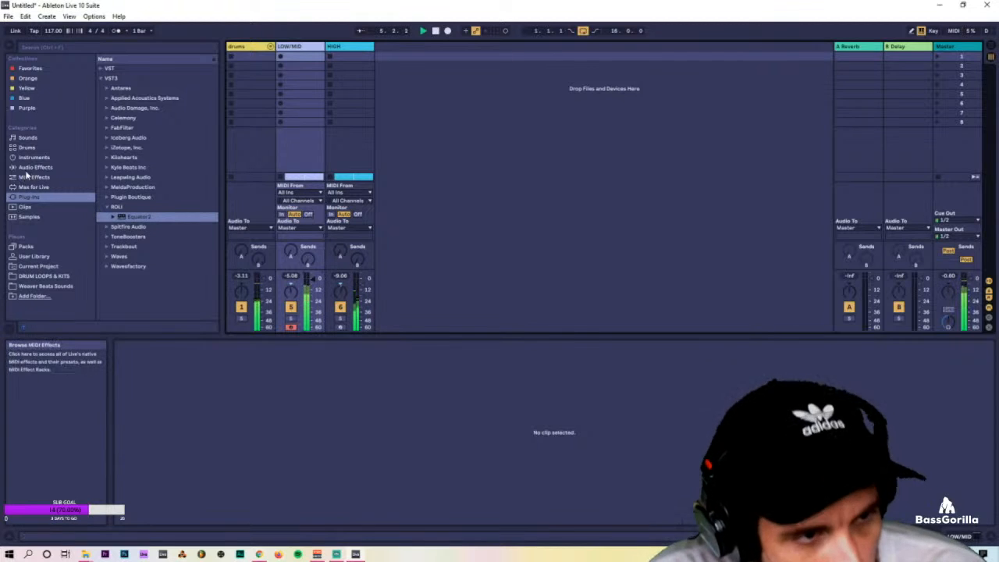
pyautogui.doubleClick(304, 47)
pyautogui.press('Tab')
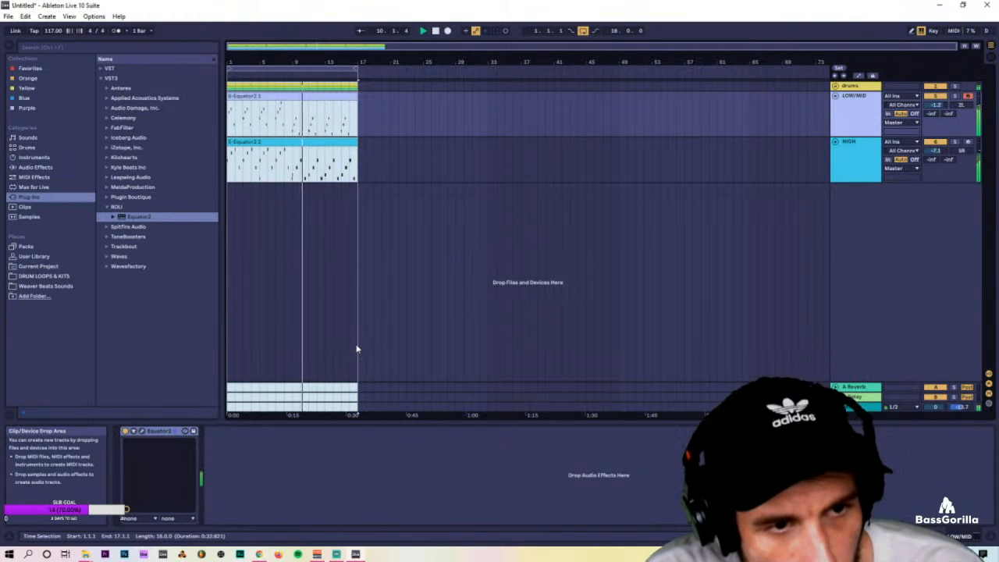
pyautogui.doubleClick(310, 175)
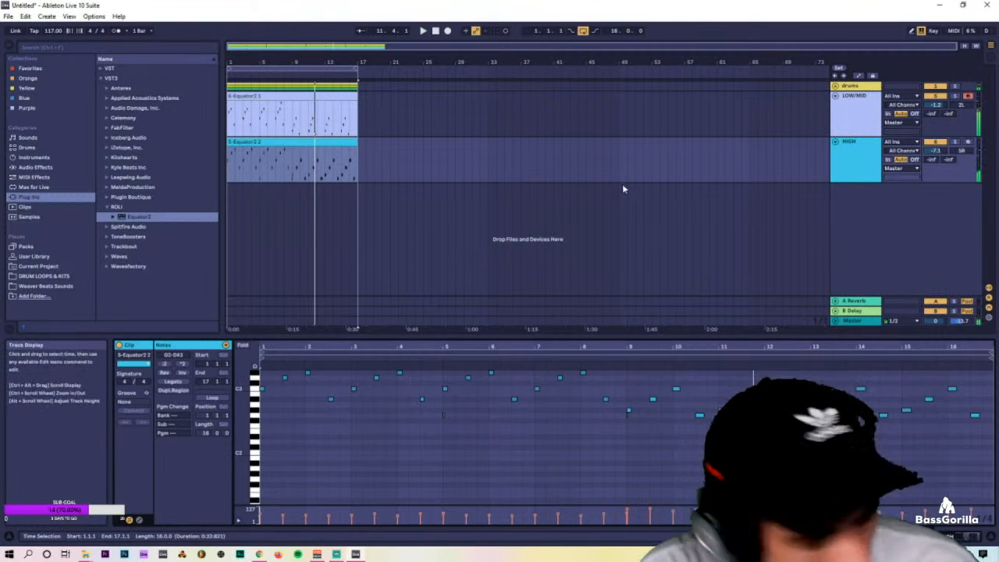
# Add a Sampler on a new track and load the KENNY BEATS 808 18 sample from the Drum samples for folder.
pyautogui.click(33, 157)
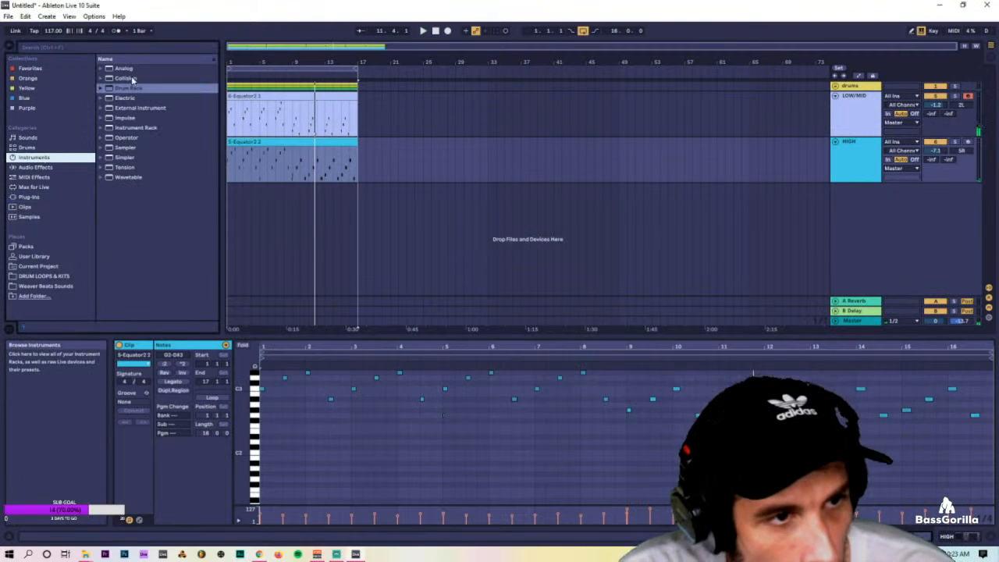
pyautogui.moveTo(126, 149); pyautogui.dragTo(359, 258)
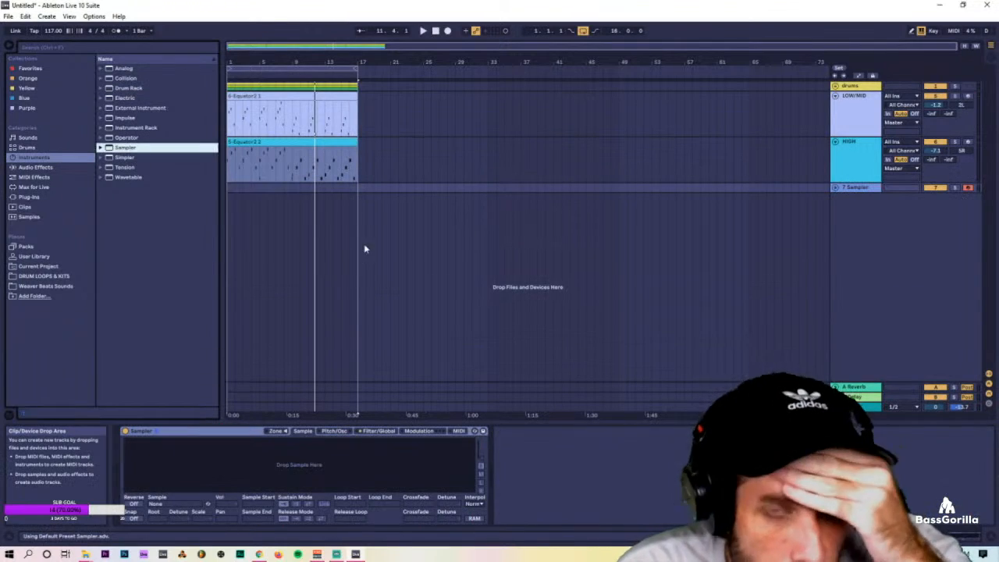
pyautogui.moveTo(366, 4); pyautogui.dragTo(199, 70)
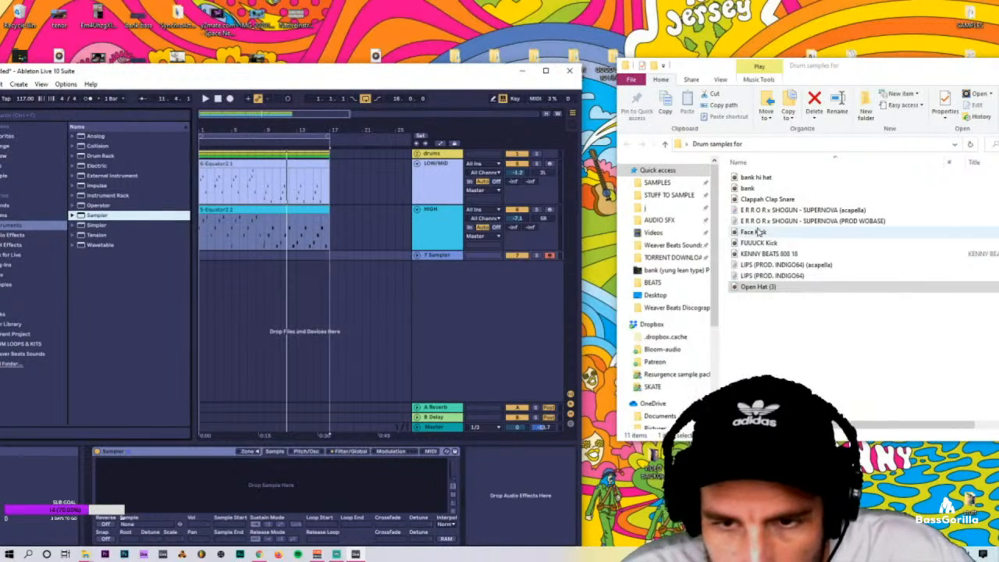
pyautogui.moveTo(769, 253); pyautogui.dragTo(537, 419)
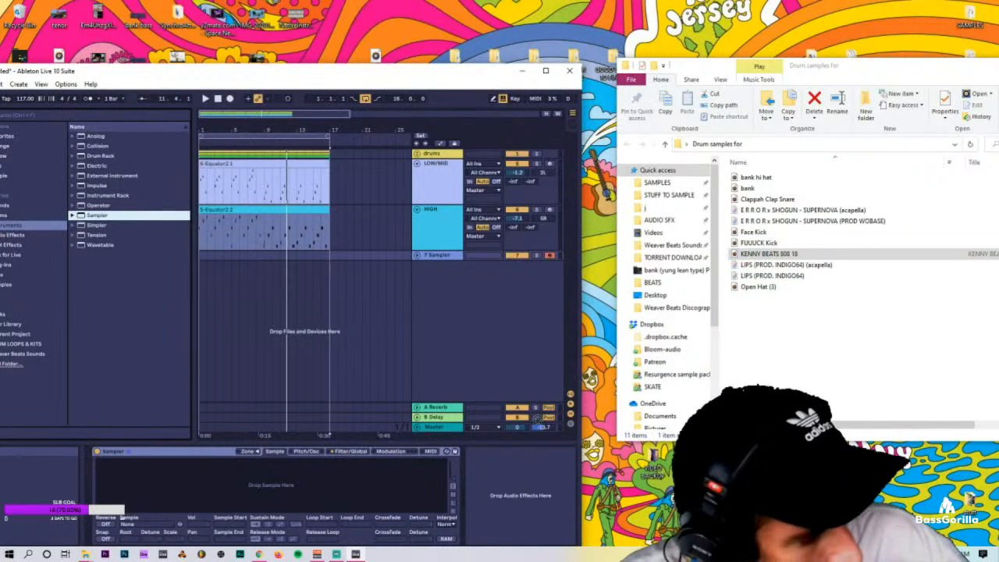
pyautogui.moveTo(399, 489); pyautogui.dragTo(397, 483)
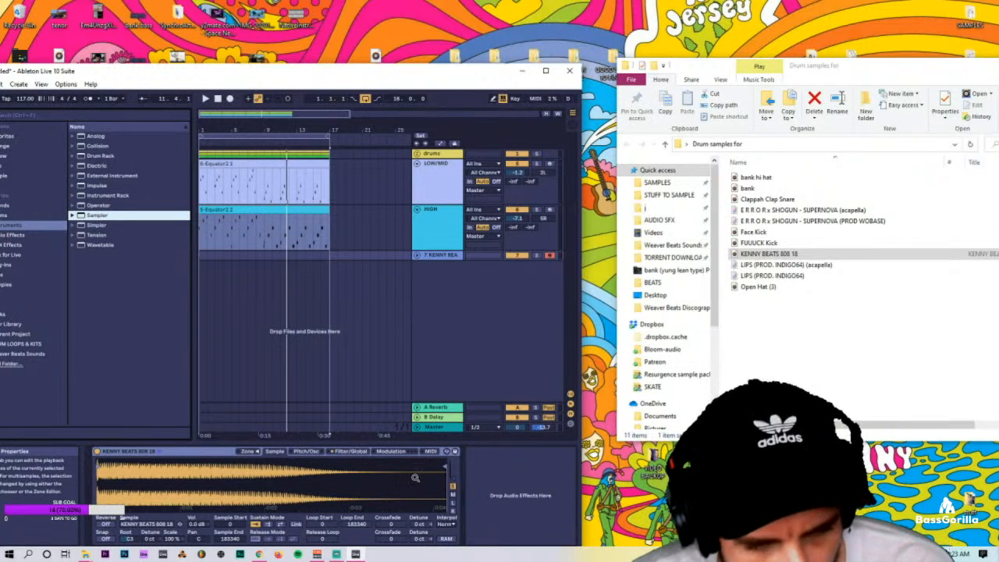
pyautogui.click(547, 71)
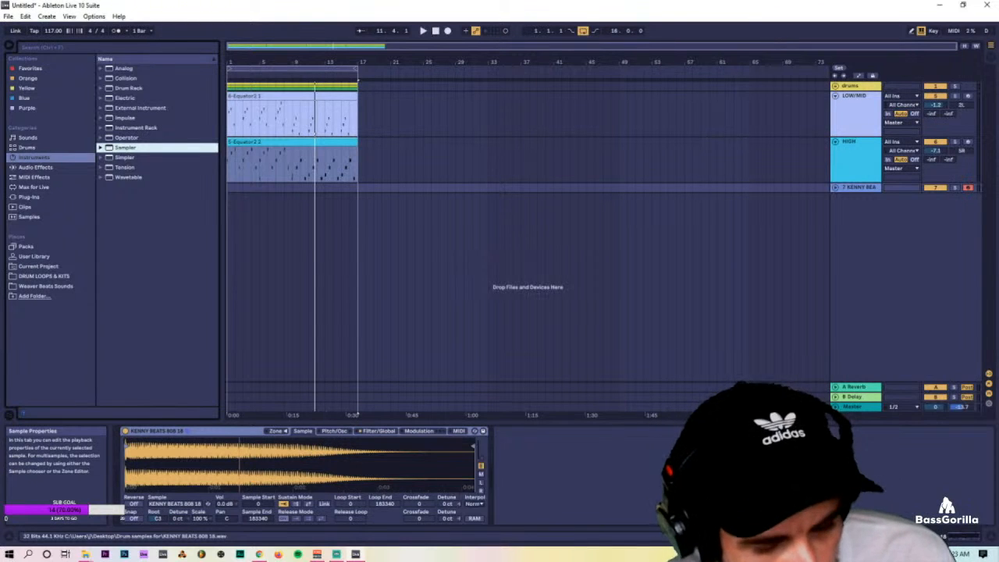
# Add a Tuner after the Sampler on the KENNY BEATS 808 track.
pyautogui.moveTo(240, 461); pyautogui.dragTo(240, 499)
pyautogui.moveTo(168, 476); pyautogui.dragTo(168, 456)
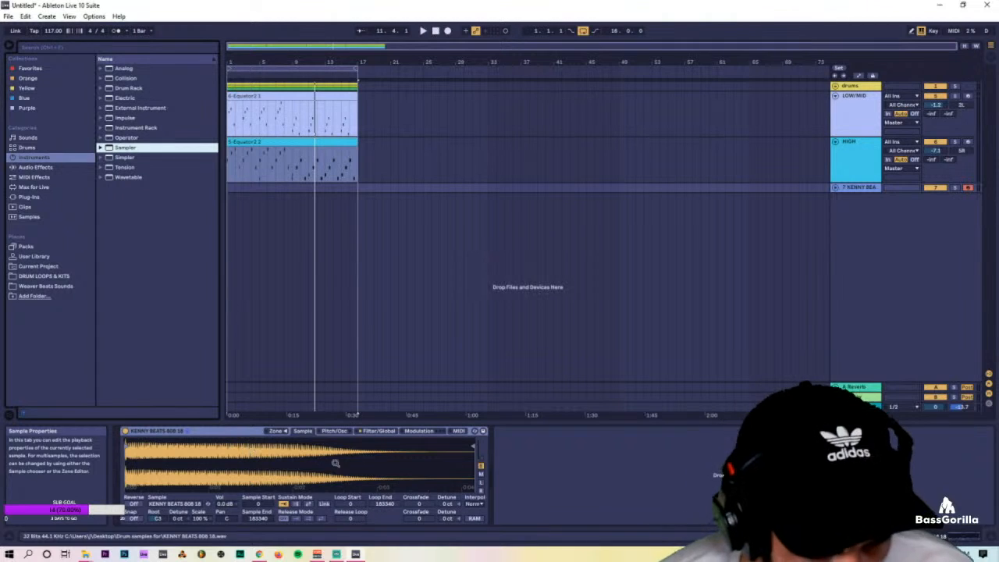
pyautogui.click(35, 167)
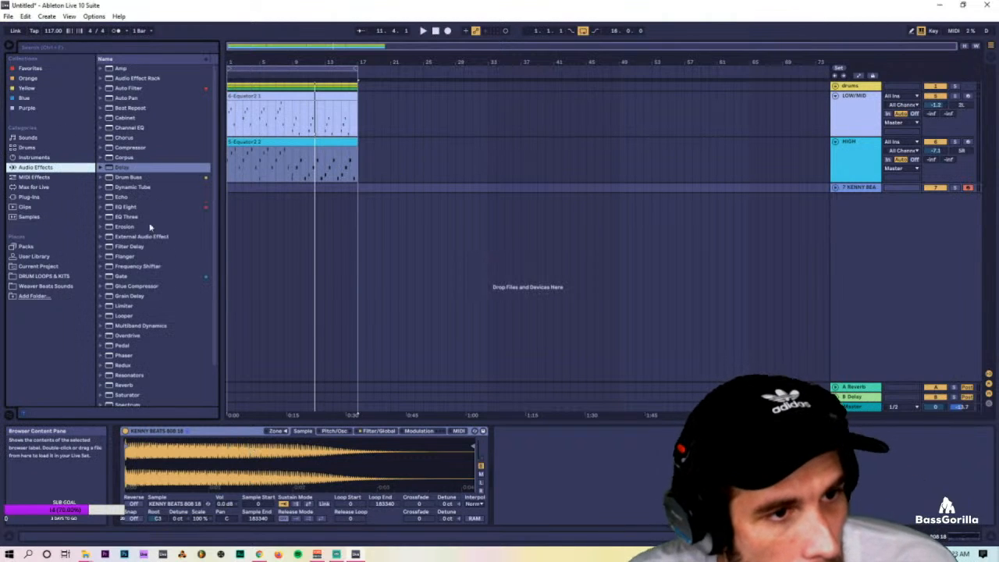
pyautogui.scroll(-2, 155, 305)
pyautogui.moveTo(124, 373); pyautogui.dragTo(627, 491)
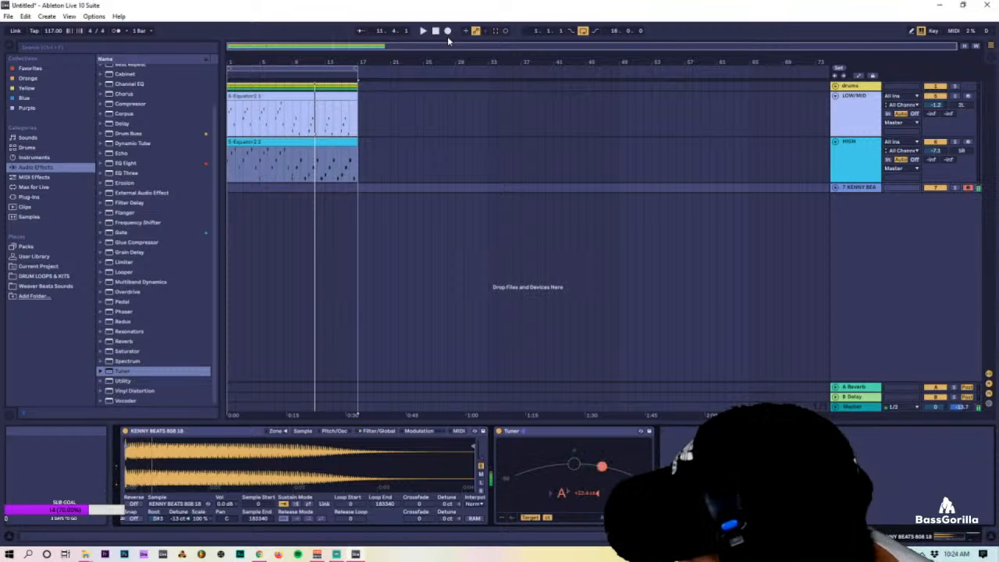
# Select all tracks in the Session View and lower their volumes together, with LOW/MID at -7.1 dB and HIGH at -13.0 dB.
pyautogui.press('Tab')
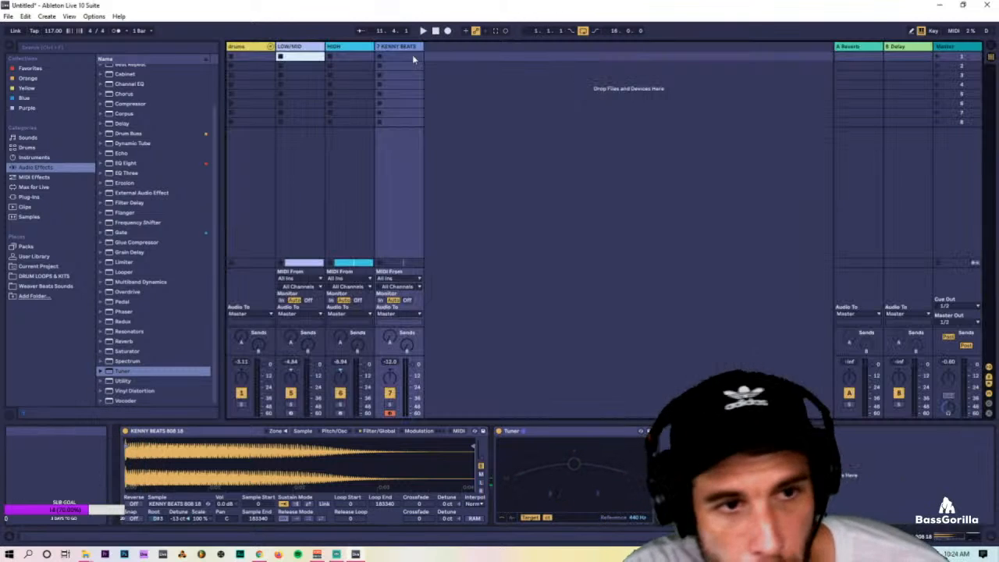
pyautogui.click(357, 48)
pyautogui.hotkey('ctrl', 'a')
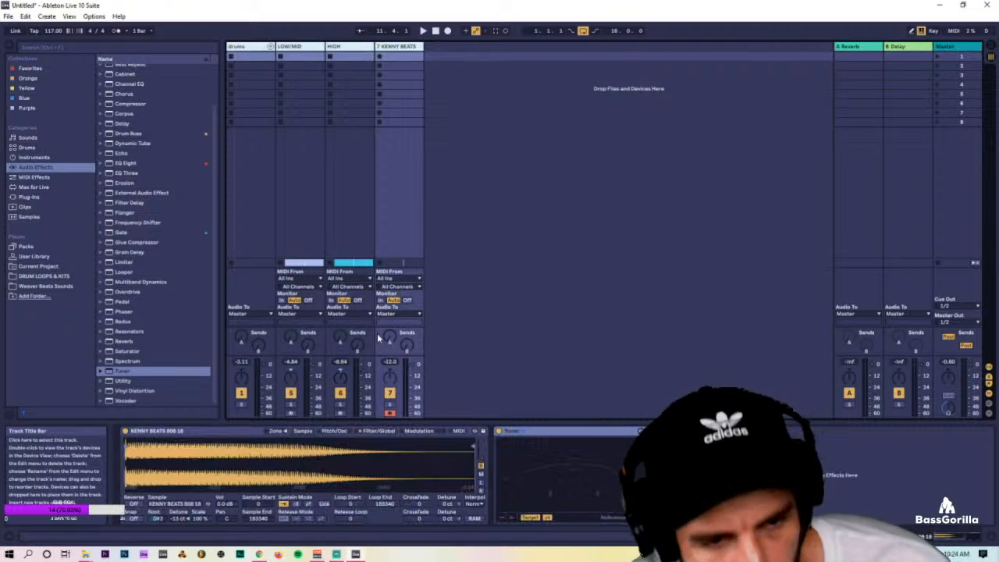
pyautogui.moveTo(366, 374); pyautogui.dragTo(365, 375)
# Add a Limiter to the Master track and show its device settings.
pyautogui.click(149, 243)
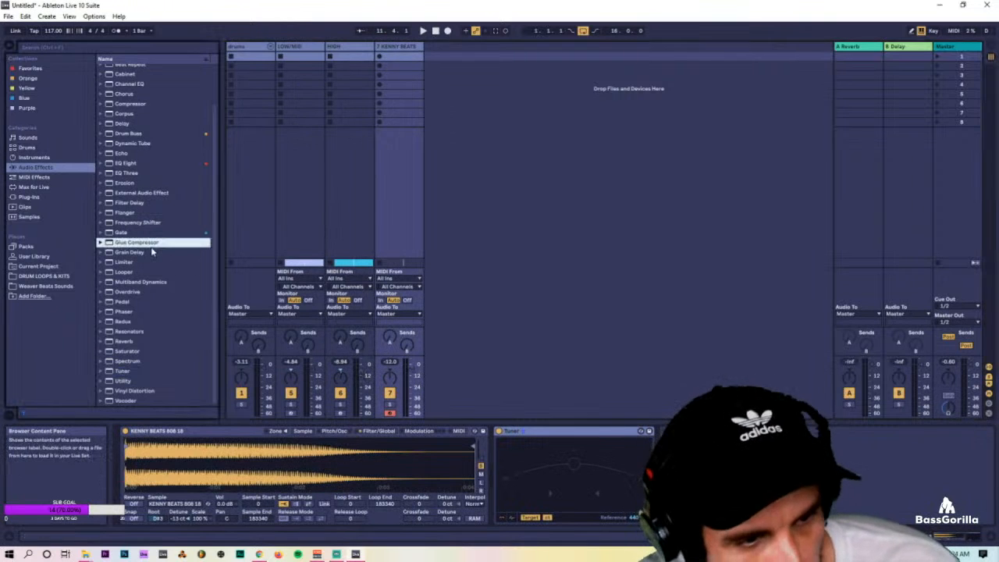
pyautogui.click(127, 263)
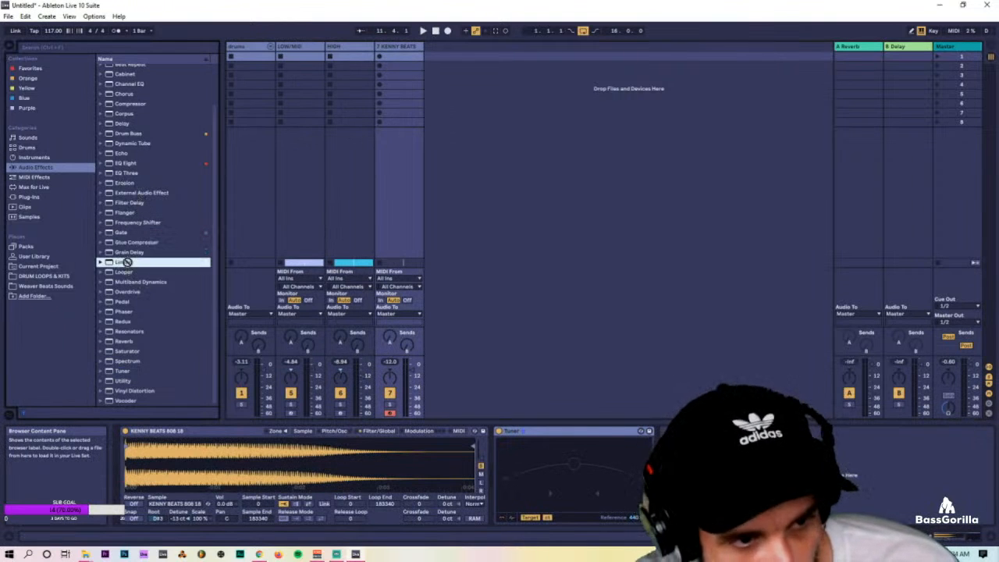
pyautogui.click(963, 48)
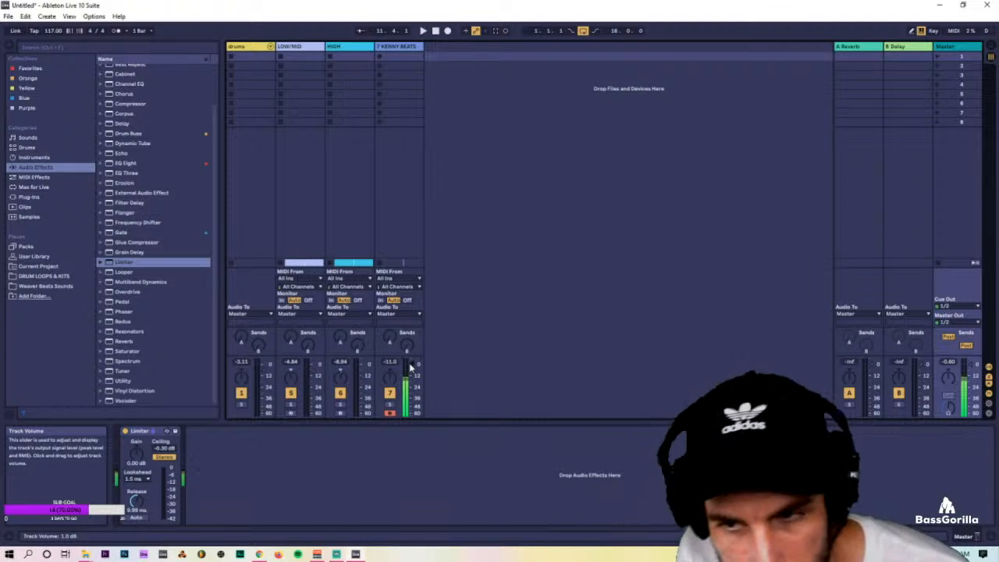
# Unfold the KENNY BEATS 808 track in the Arrangement View and set the insert marker at bar 9.
pyautogui.press('Tab')
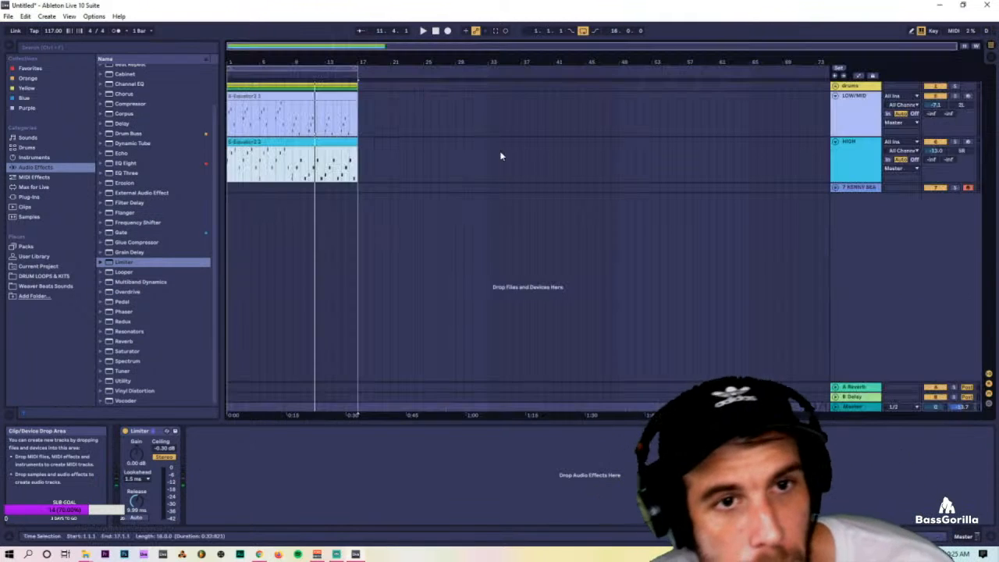
pyautogui.click(336, 70)
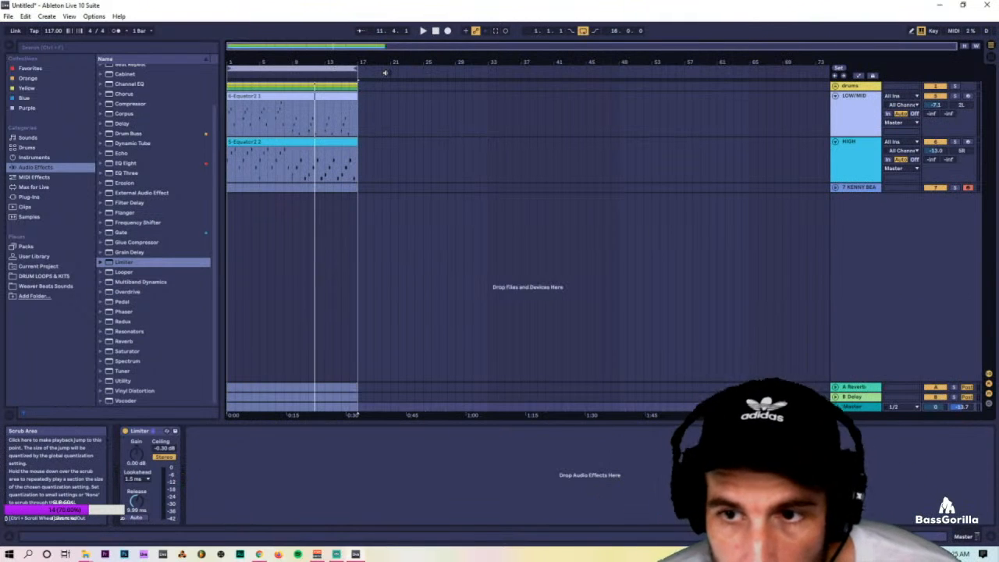
pyautogui.click(846, 188)
pyautogui.click(836, 188)
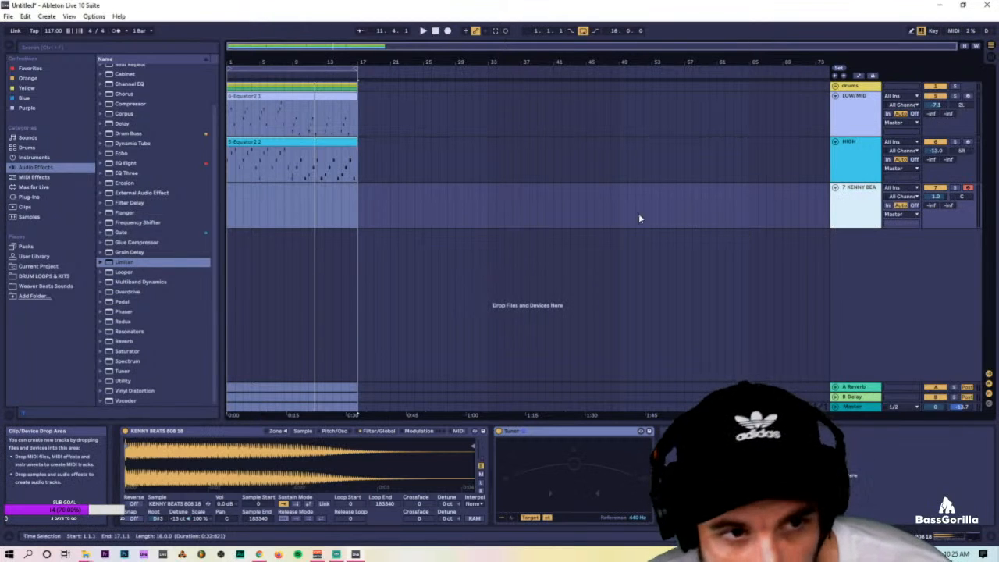
pyautogui.click(293, 164)
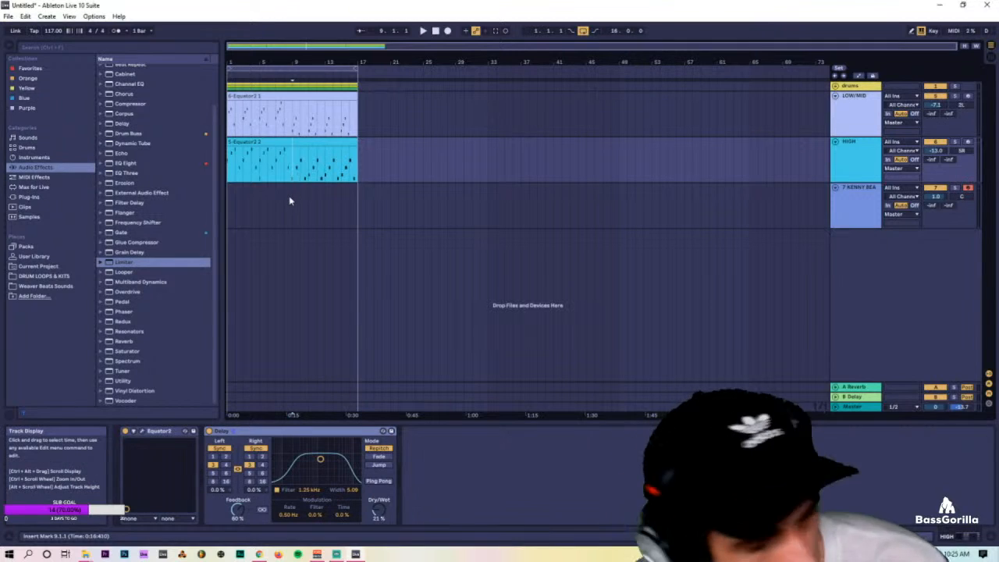
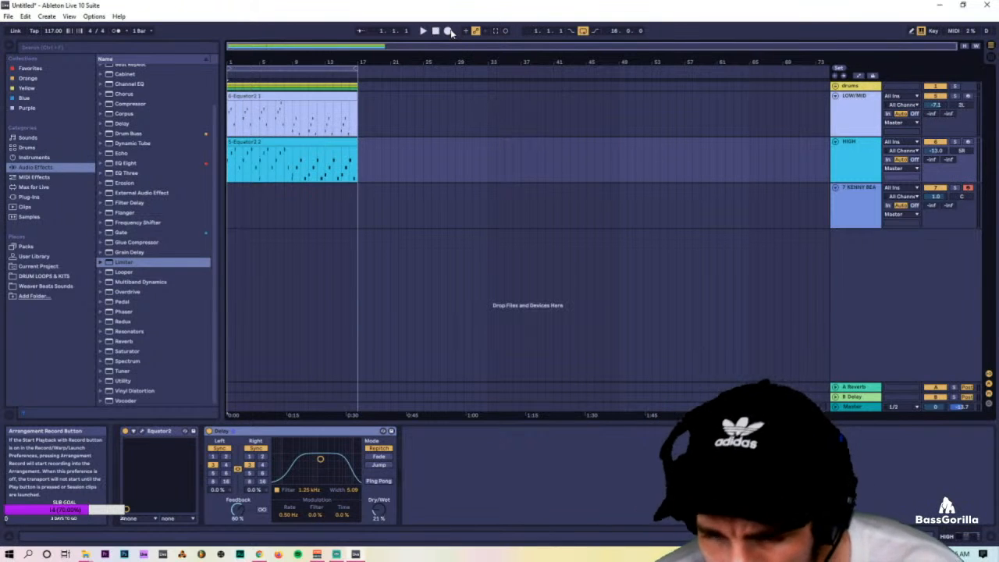
# Set the 808 Sampler's glide mode to Glide and show its sample waveform again.
pyautogui.click(853, 219)
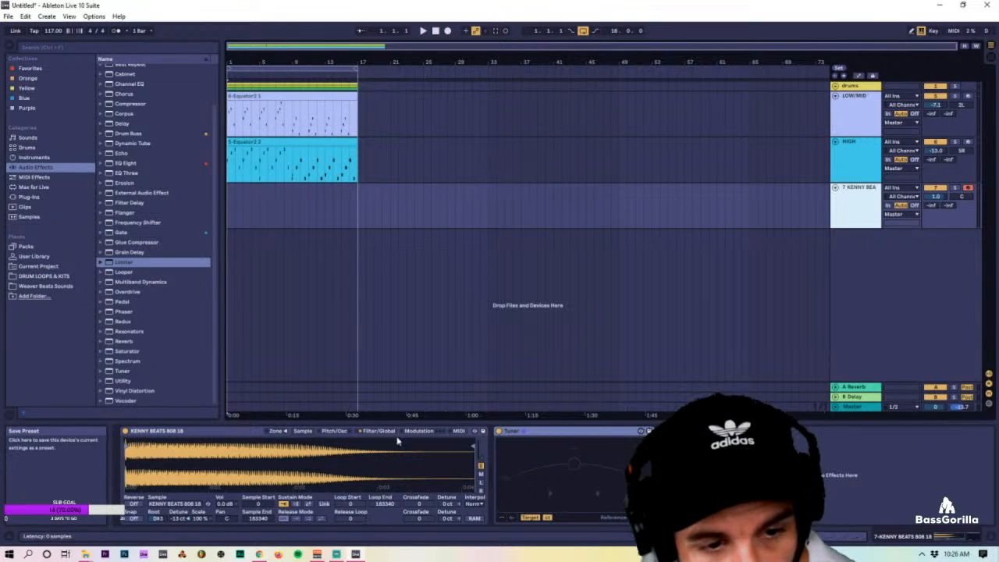
pyautogui.click(336, 430)
pyautogui.click(441, 511)
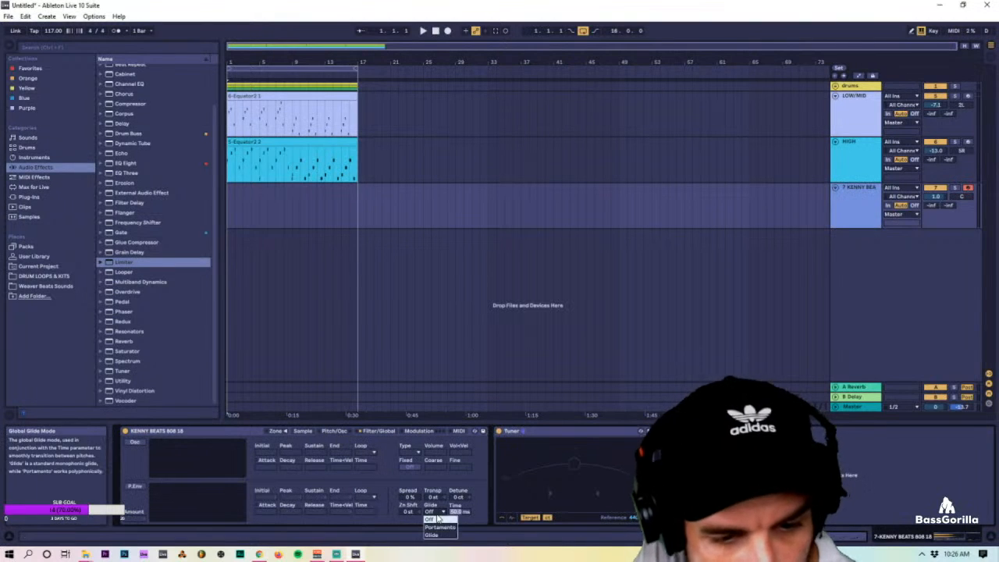
pyautogui.click(304, 432)
pyautogui.click(305, 432)
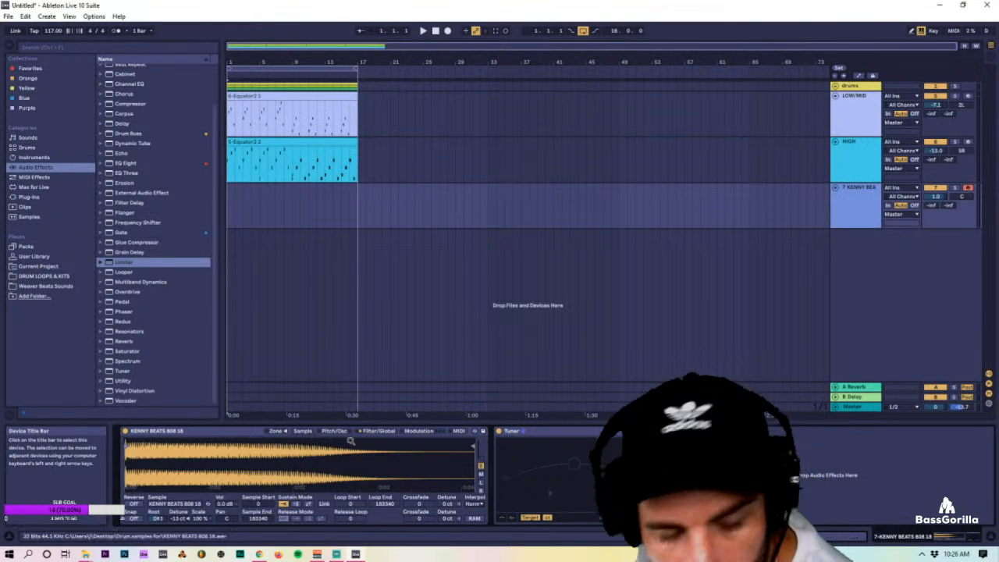
pyautogui.click(344, 432)
pyautogui.click(441, 511)
pyautogui.click(436, 531)
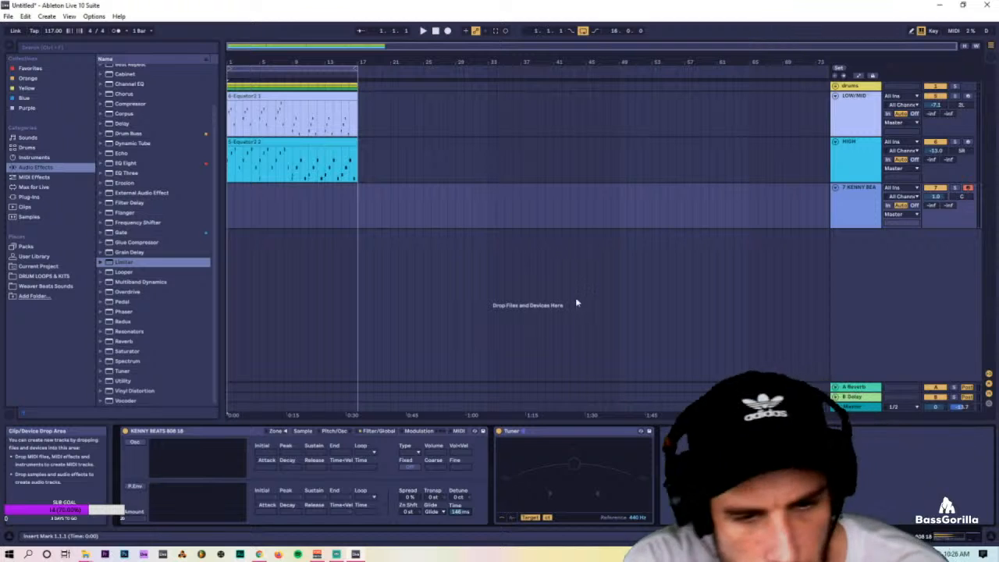
pyautogui.click(303, 431)
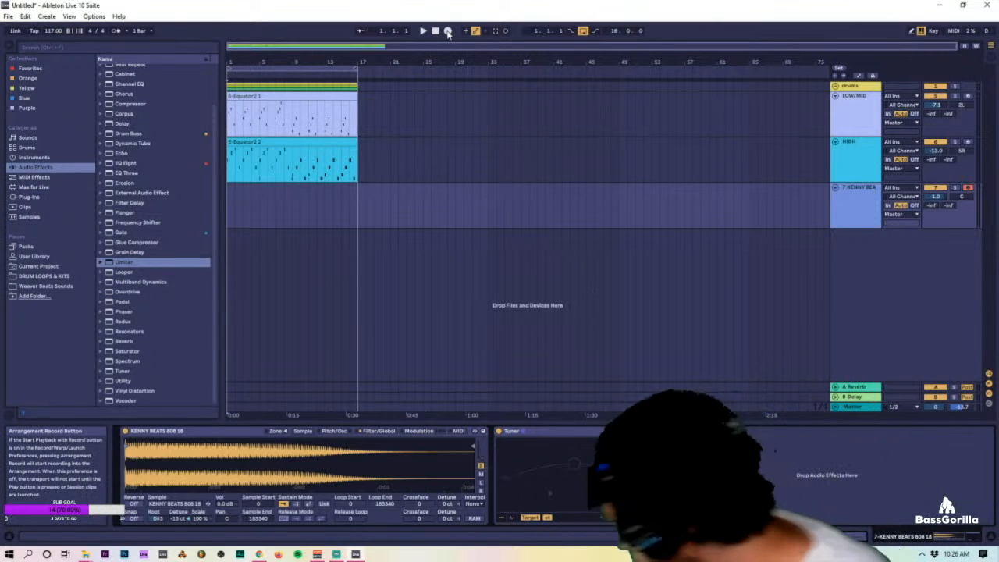
# Try recording an 808 part on the KENNY BEATS 808 track from bar 1.
pyautogui.click(448, 32)
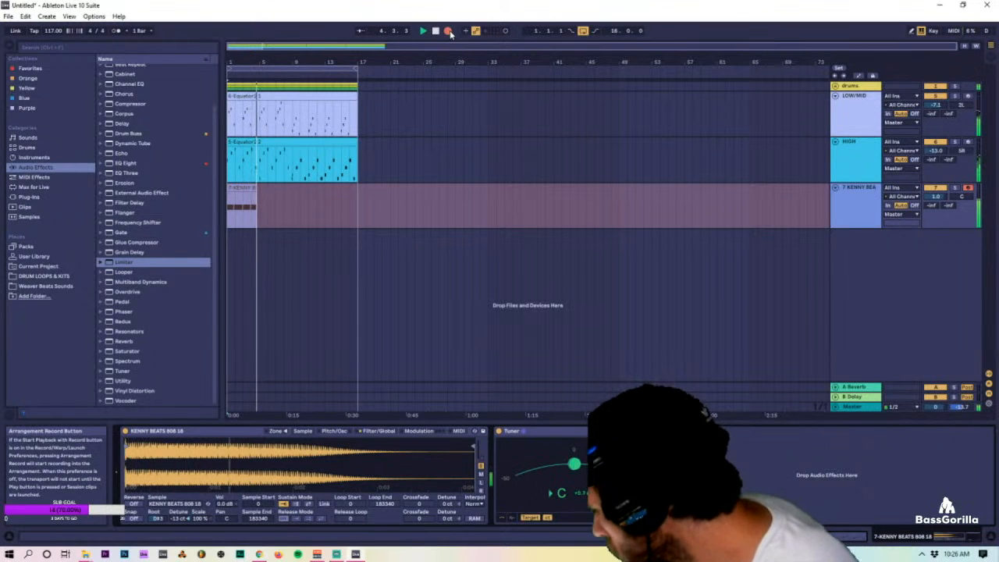
pyautogui.press('space')
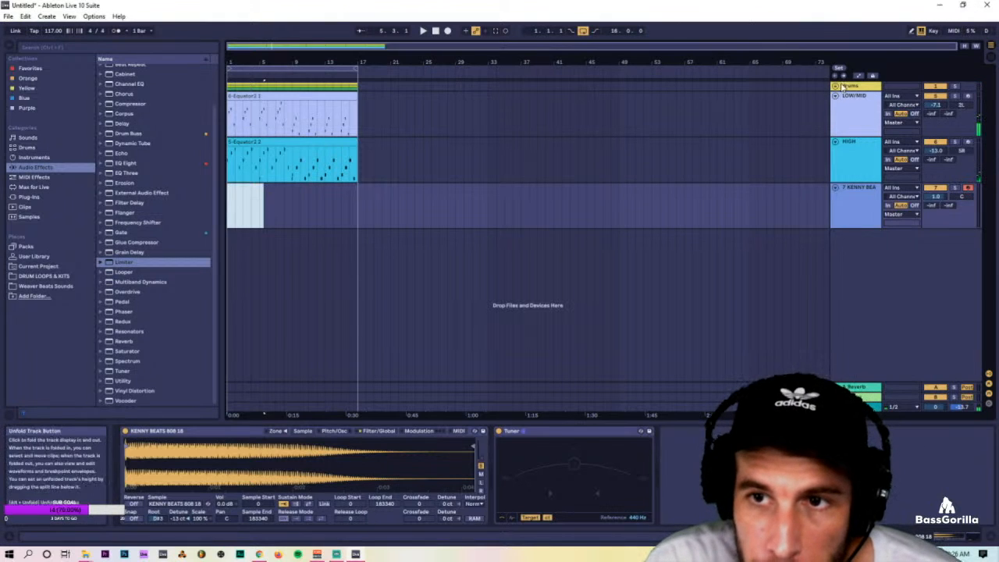
# Unfold the drums group and copy the opening kick of the first kick snare clip to 1.2.3 while the beat plays.
pyautogui.click(836, 87)
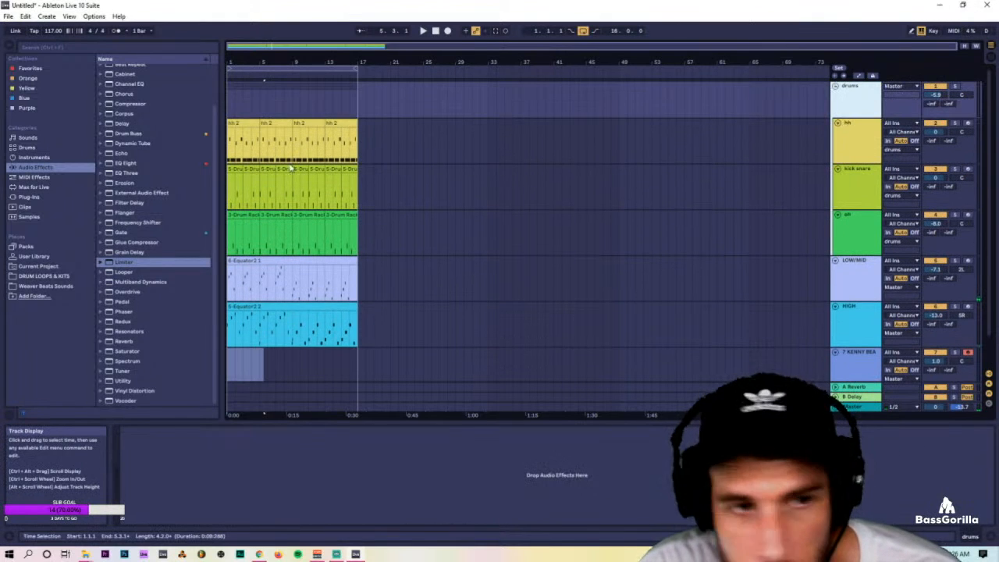
pyautogui.doubleClick(235, 187)
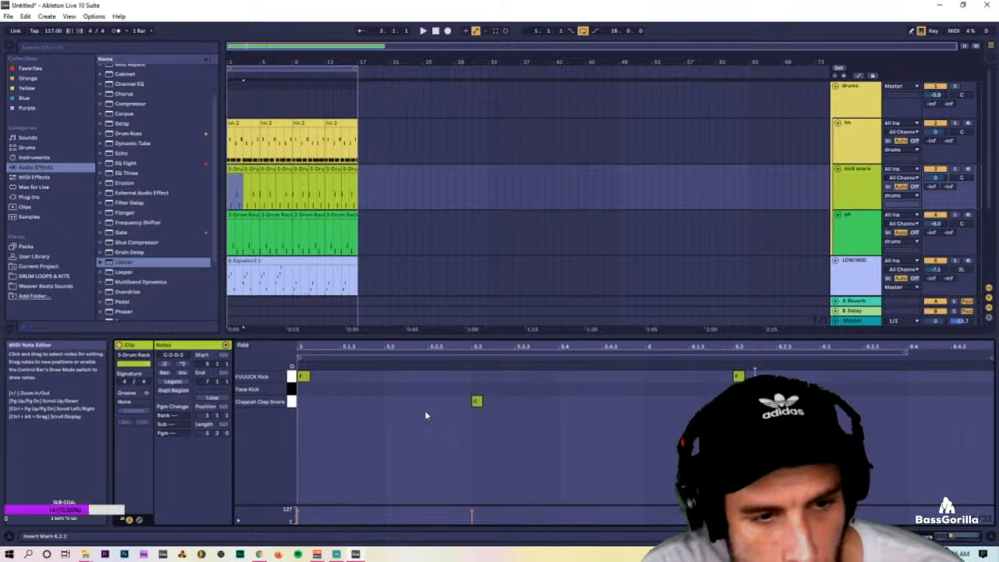
pyautogui.moveTo(379, 346); pyautogui.dragTo(472, 345)
pyautogui.moveTo(442, 419); pyautogui.dragTo(412, 373)
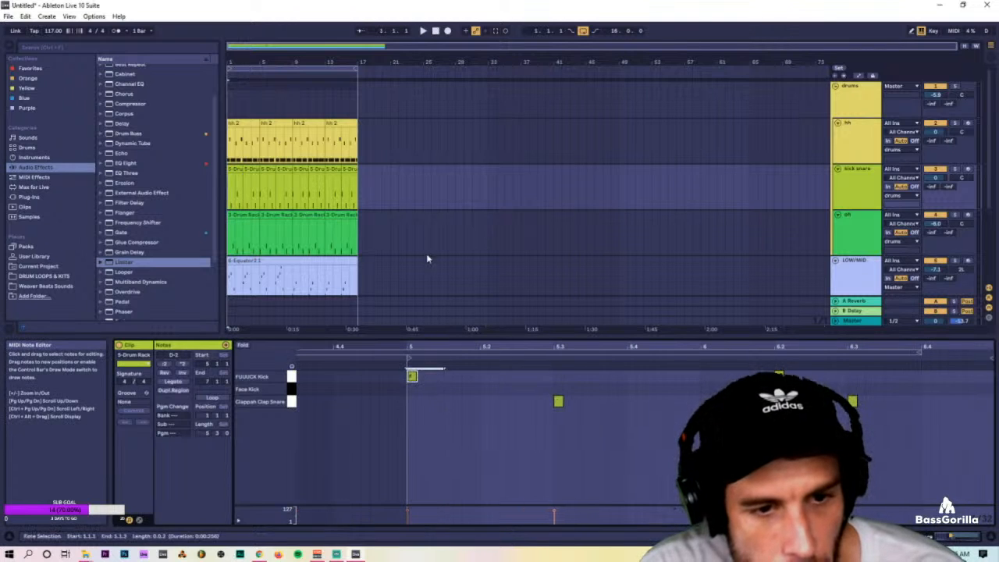
pyautogui.scroll(-3, 388, 210)
pyautogui.press('space')
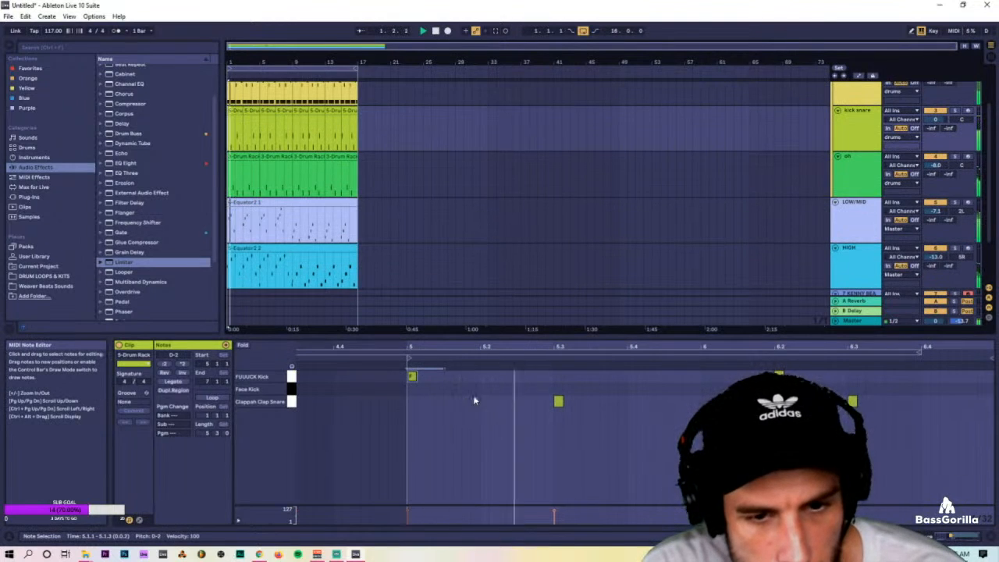
pyautogui.moveTo(412, 376); pyautogui.dragTo(542, 380)
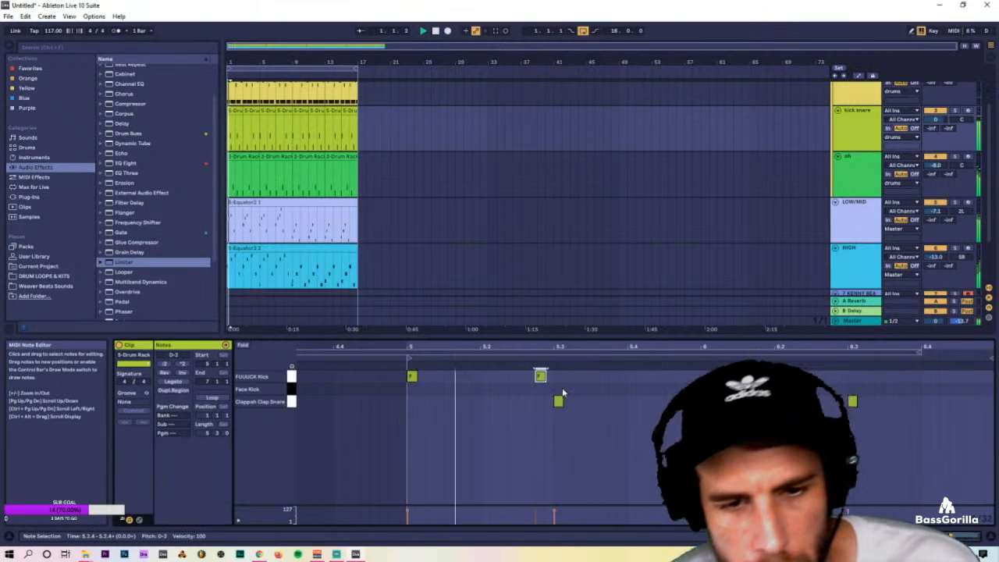
pyautogui.moveTo(538, 377); pyautogui.dragTo(522, 378)
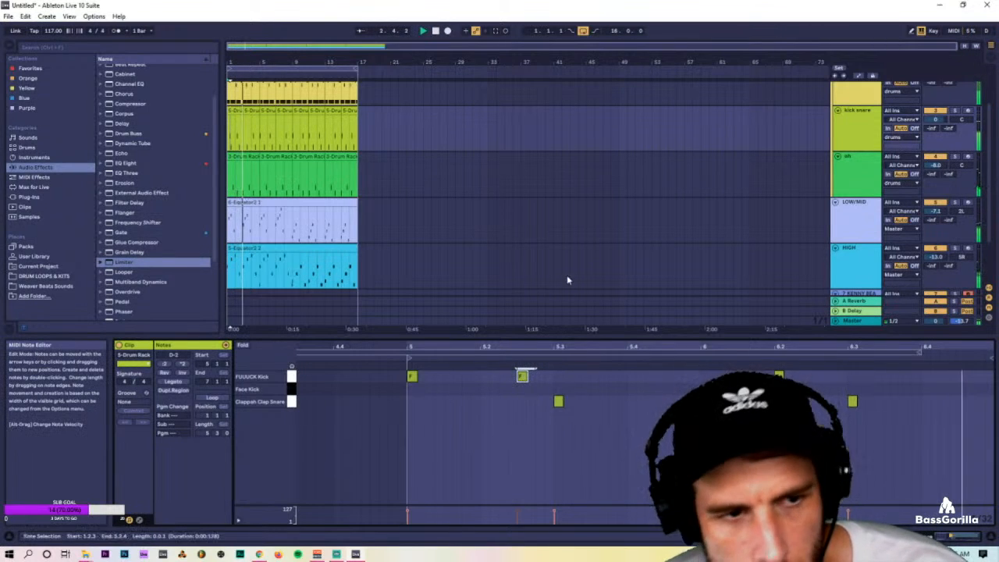
pyautogui.scroll(-2, 821, 227)
pyautogui.scroll(4, 805, 270)
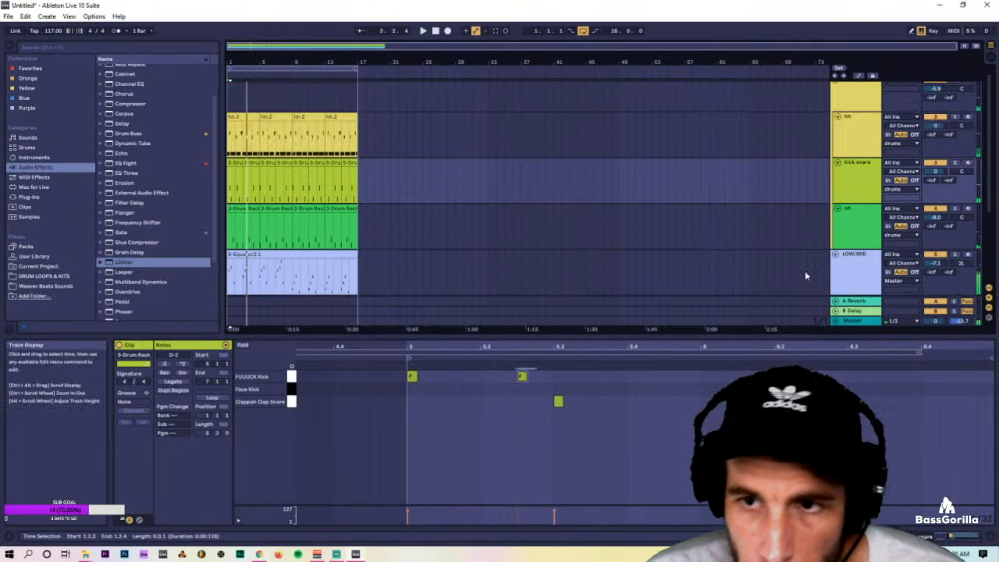
# Consolidate all kick snare clips into one 16-bar clip and select all of its kick notes.
pyautogui.click(300, 206)
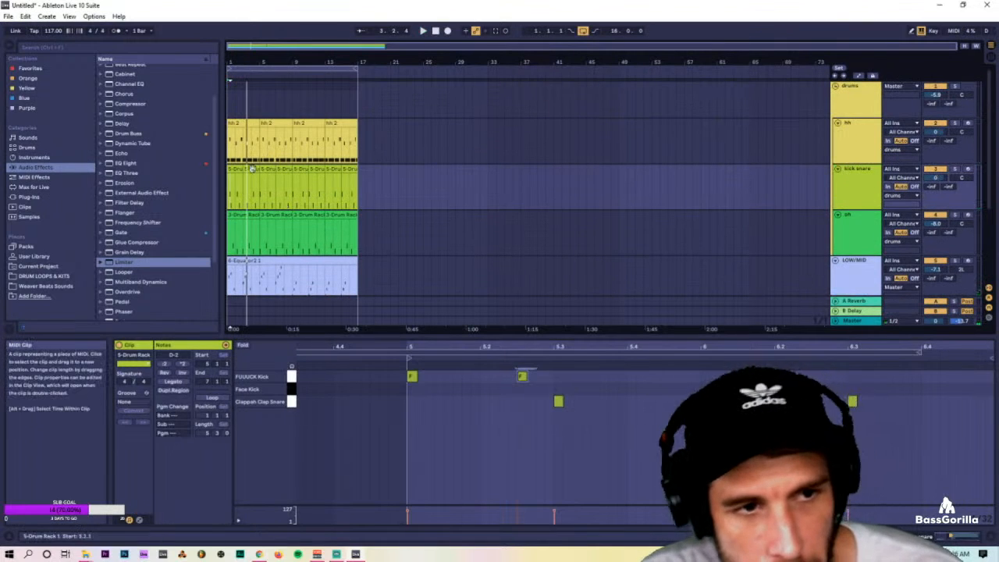
pyautogui.moveTo(228, 179); pyautogui.dragTo(355, 178)
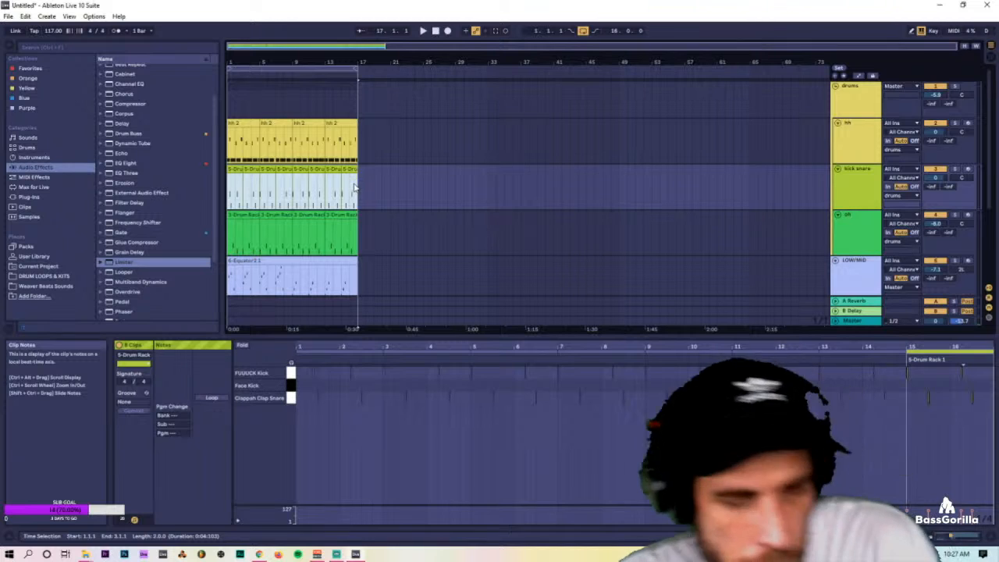
pyautogui.click(348, 189)
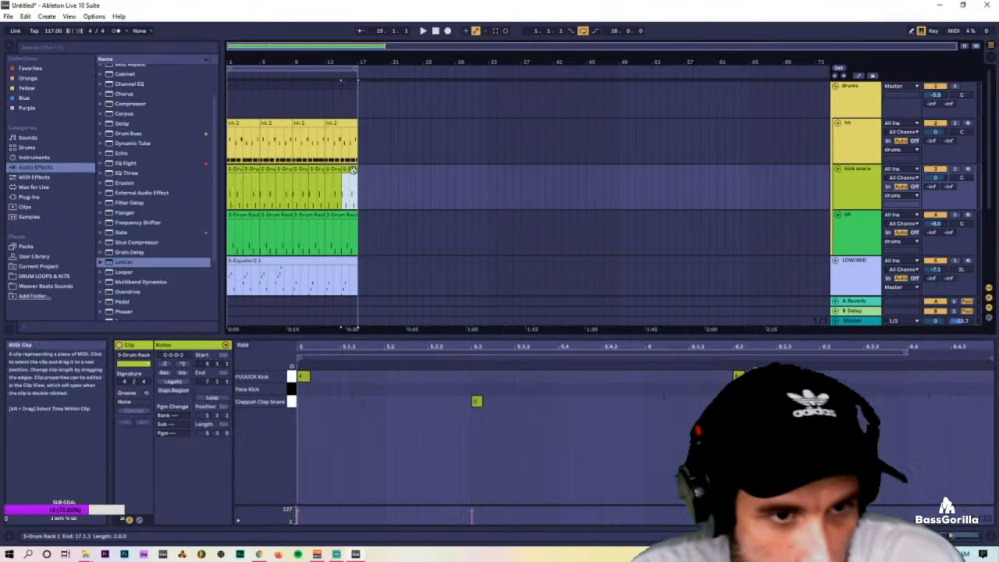
pyautogui.rightClick(237, 172)
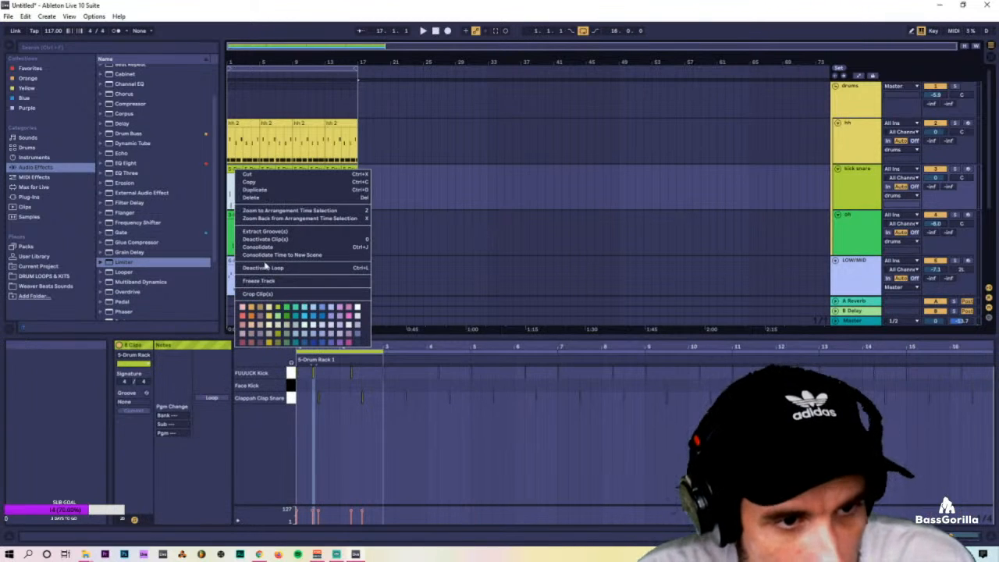
pyautogui.click(257, 247)
pyautogui.click(521, 456)
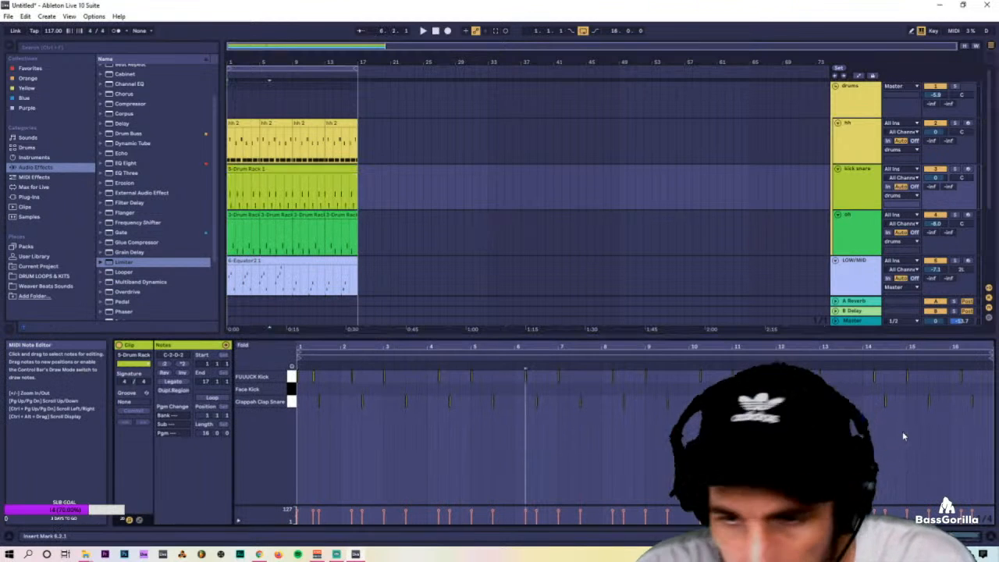
pyautogui.moveTo(978, 384); pyautogui.dragTo(297, 381)
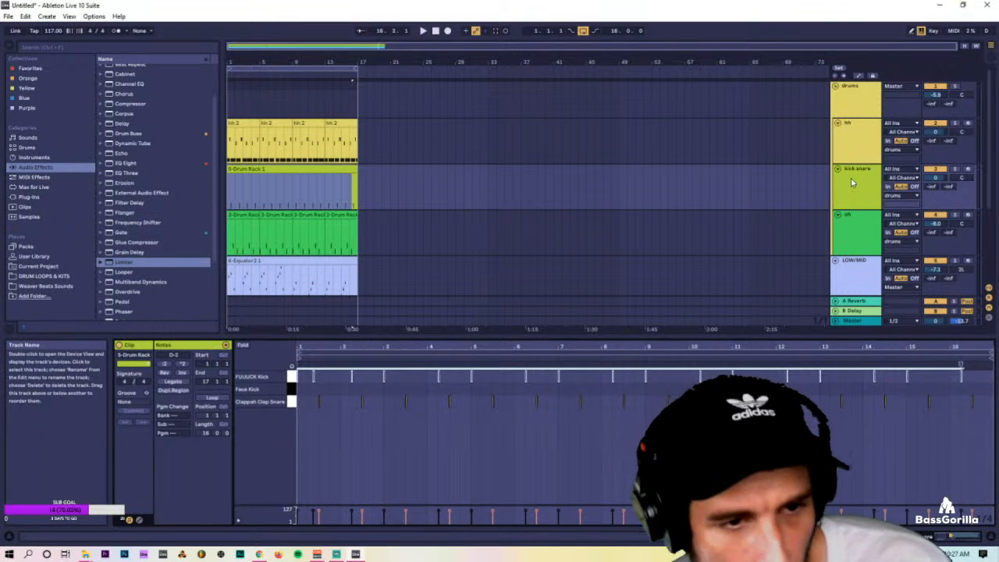
# Record a 16-bar 808 part on the KENNY BEATS 808 track and stop playback.
pyautogui.scroll(-3, 852, 180)
pyautogui.hotkey('ctrl', 'shift', 't')
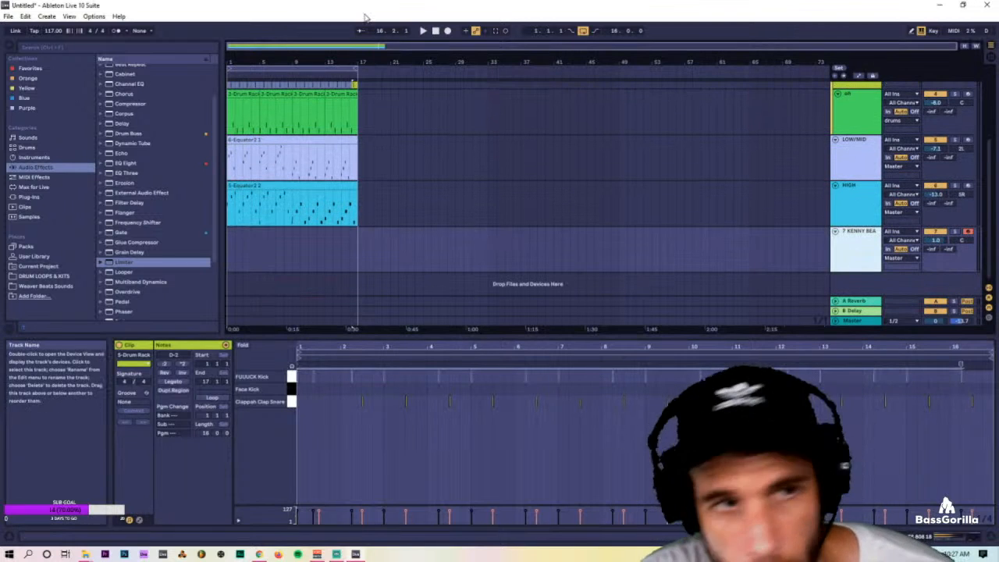
pyautogui.click(448, 31)
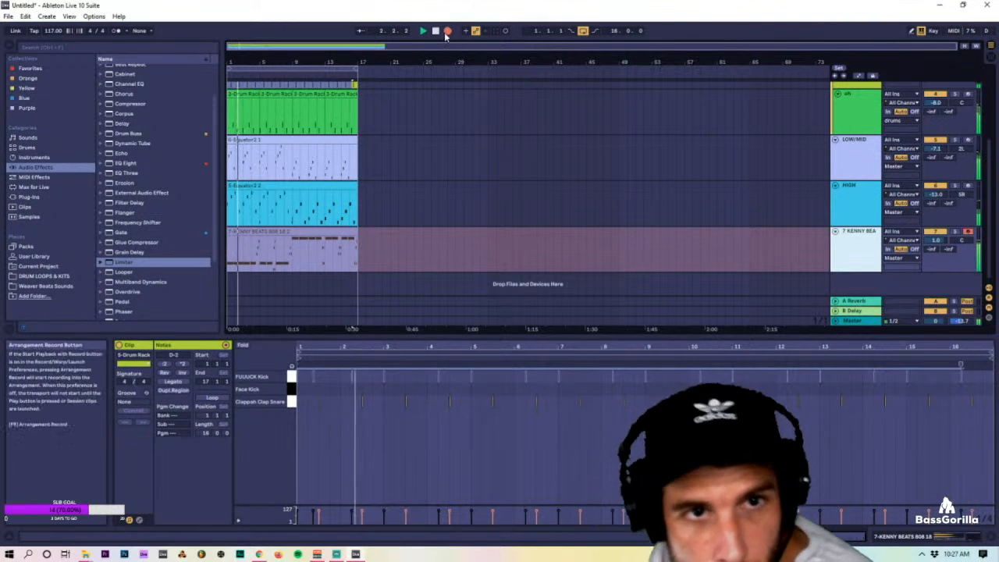
pyautogui.click(448, 32)
pyautogui.press('space')
# Open the recorded 808 clip's notes and align the first two long C3 notes to the grid.
pyautogui.click(286, 231)
pyautogui.scroll(2, 665, 139)
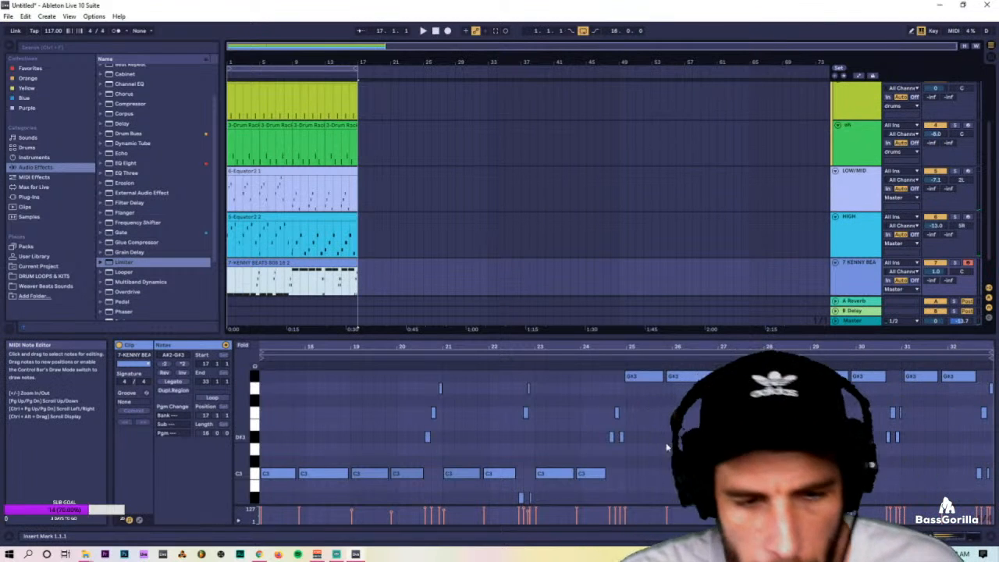
pyautogui.click(375, 402)
pyautogui.hscroll(-3, 375, 401)
pyautogui.moveTo(584, 347); pyautogui.dragTo(584, 365)
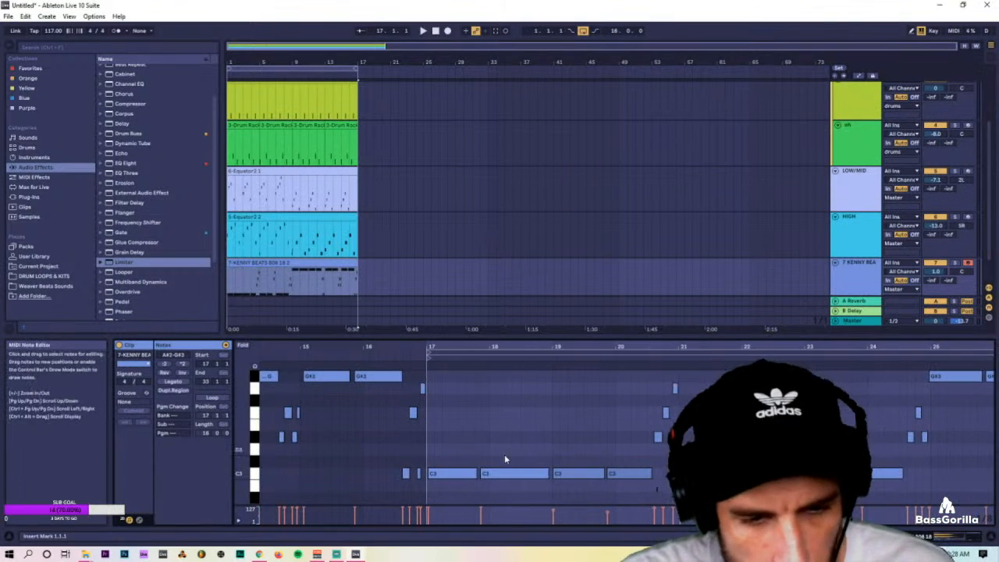
pyautogui.click(468, 473)
pyautogui.click(517, 472)
pyautogui.moveTo(482, 346); pyautogui.dragTo(486, 366)
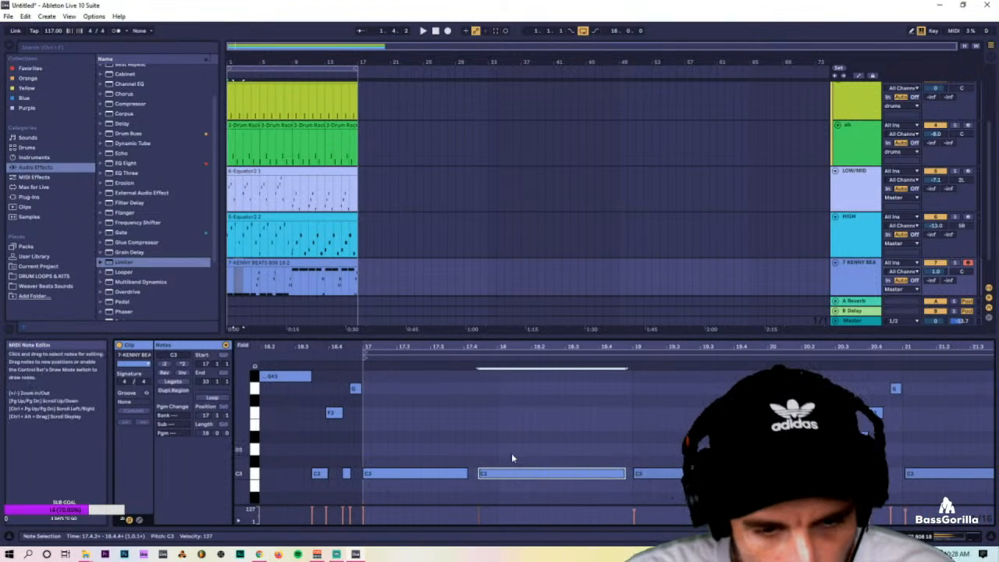
# Align the long C3 notes in bars 3 to 5 of the 808 clip to the grid.
pyautogui.click(654, 474)
pyautogui.click(789, 474)
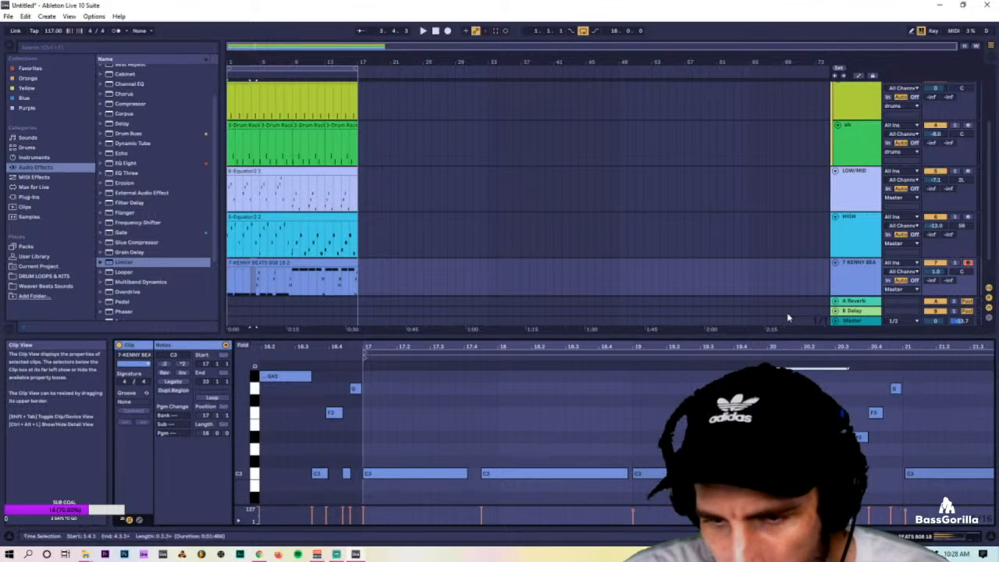
pyautogui.click(929, 473)
pyautogui.moveTo(960, 347); pyautogui.dragTo(602, 343)
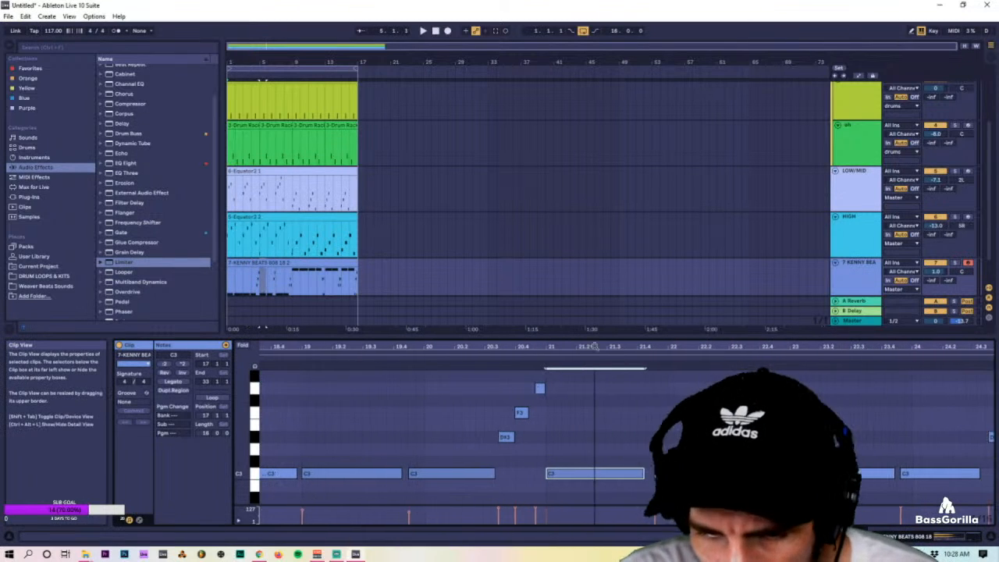
# Check the individual C3 notes from bar 21 onward and the short D#3 note before bar 25 in the 808 clip.
pyautogui.click(695, 474)
pyautogui.click(840, 474)
pyautogui.click(923, 475)
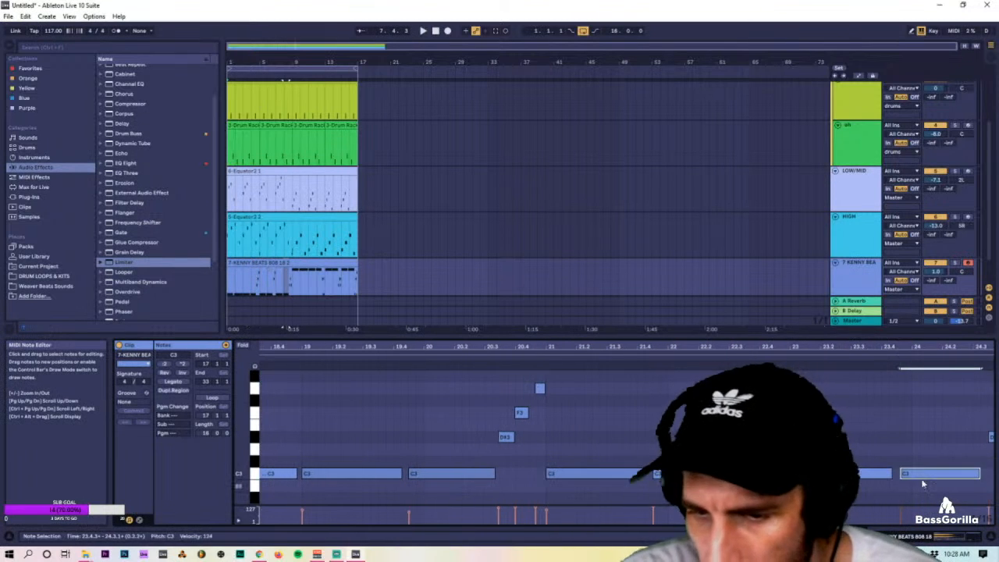
pyautogui.moveTo(934, 347); pyautogui.dragTo(535, 347)
pyautogui.click(598, 436)
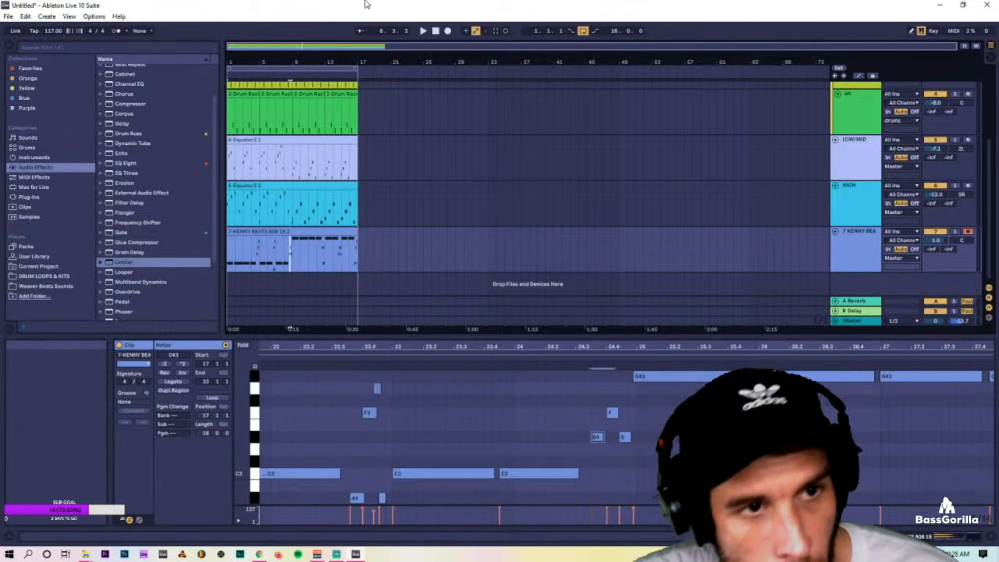
# Bring up the kick snare clip's notes, select all the FUUUCK Kick notes and start playback.
pyautogui.scroll(4, 424, 205)
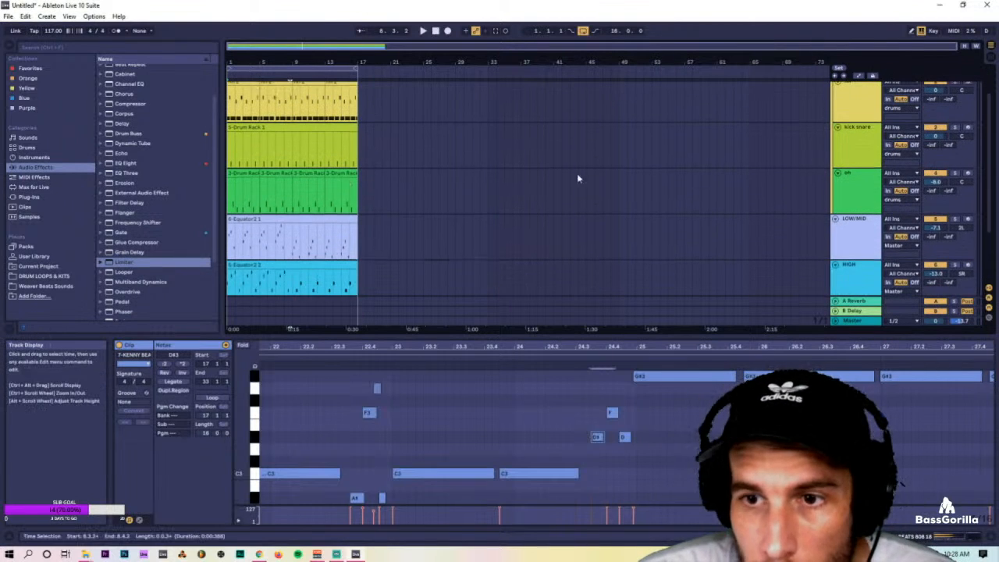
pyautogui.click(262, 136)
pyautogui.scroll(-3, 264, 194)
pyautogui.scroll(2, 264, 194)
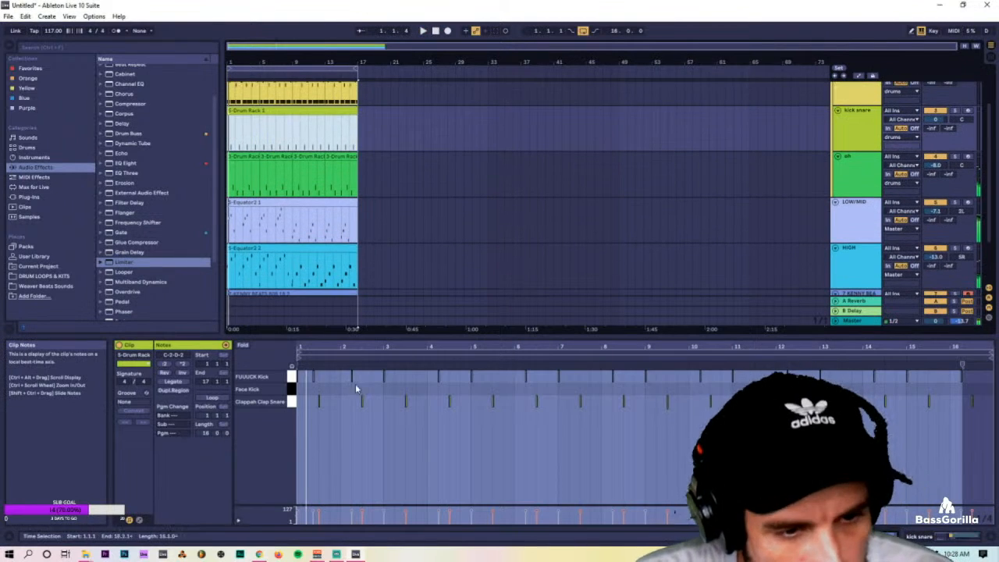
pyautogui.click(332, 426)
pyautogui.moveTo(307, 387); pyautogui.dragTo(289, 373)
pyautogui.moveTo(973, 386); pyautogui.dragTo(312, 400)
pyautogui.press('space')
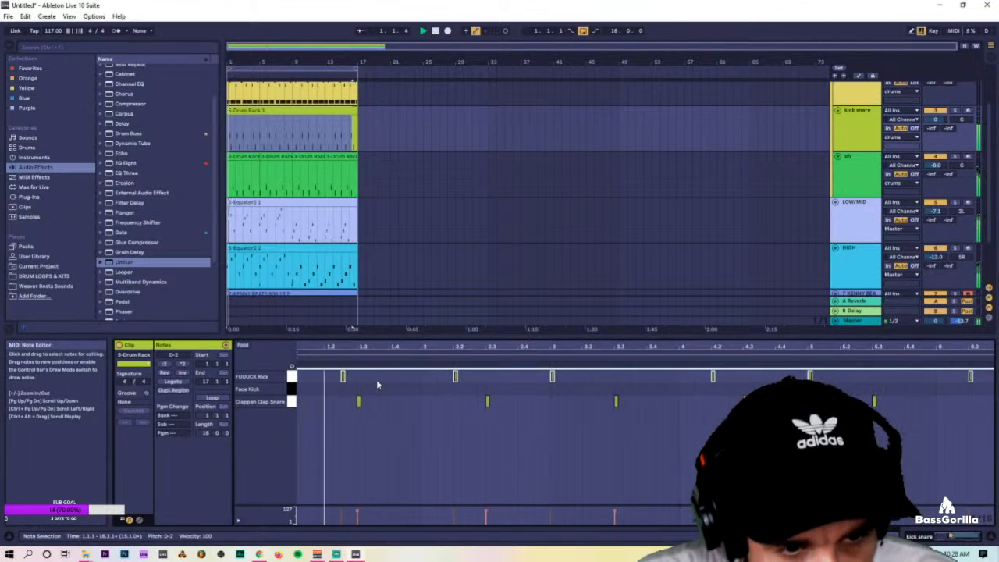
# Raise the velocity of all kick and clap notes in the kick snare clip to 127.
pyautogui.click(309, 392)
pyautogui.press('space')
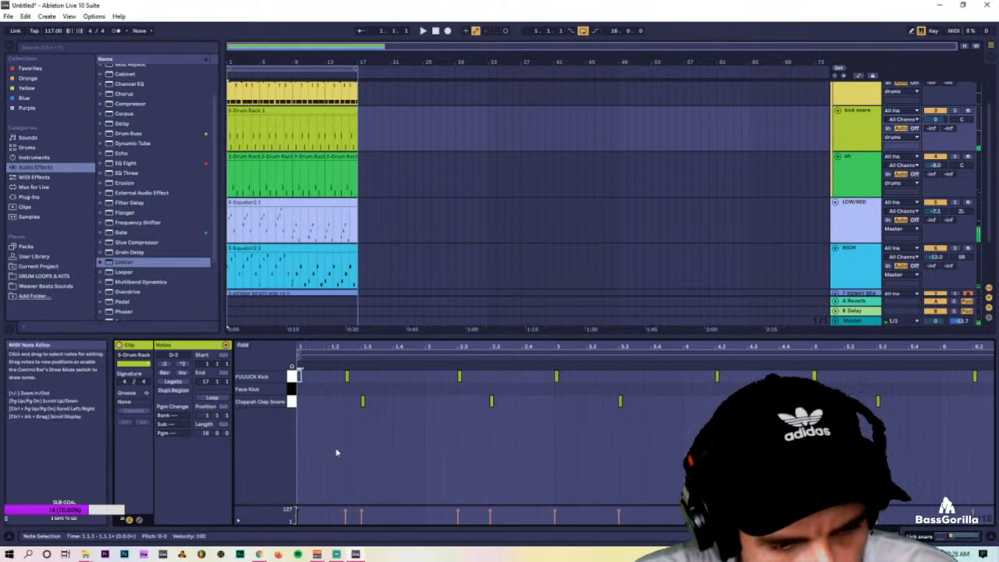
pyautogui.hotkey('ctrl', 'a')
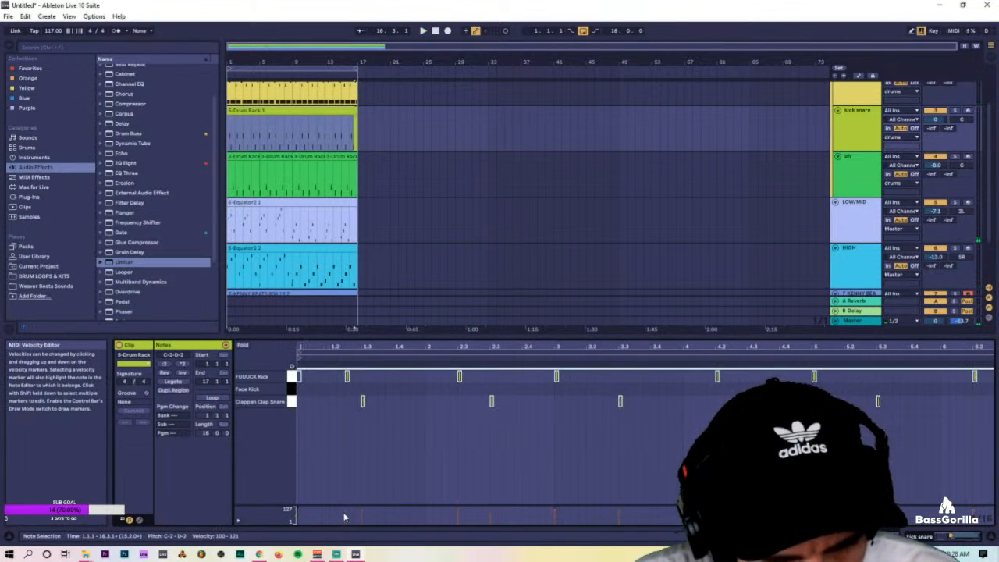
pyautogui.moveTo(346, 510); pyautogui.dragTo(344, 501)
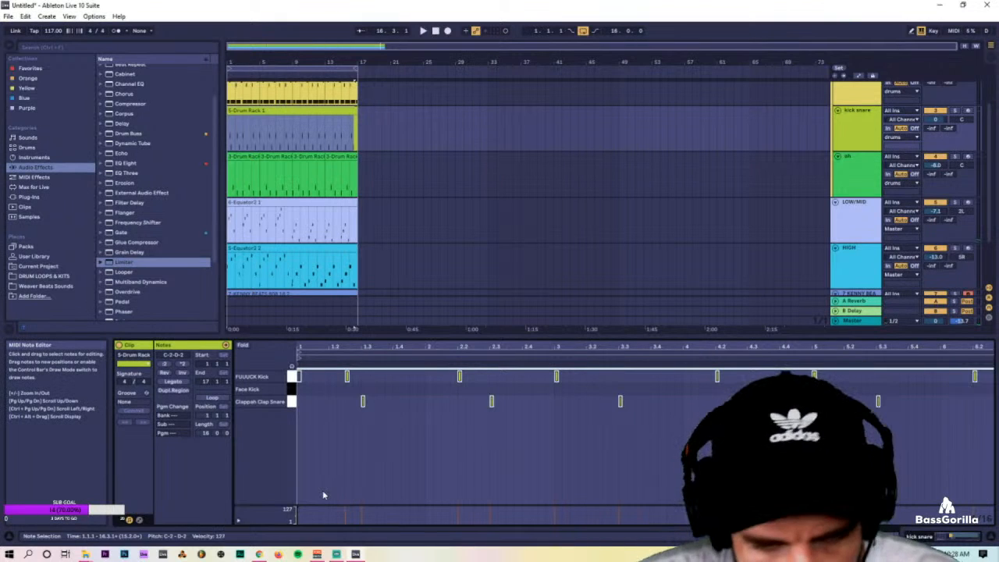
pyautogui.click(345, 439)
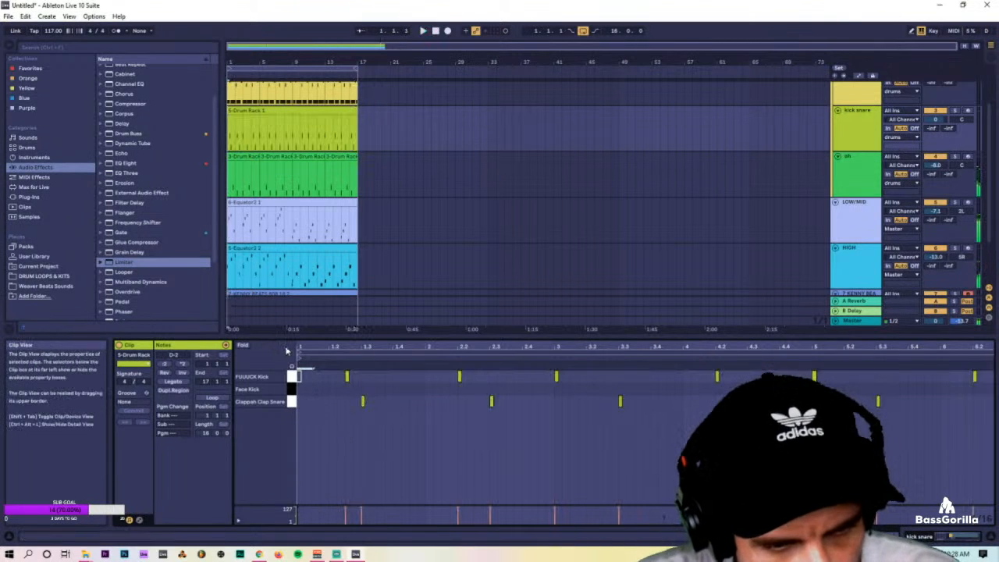
# During playback, move the kick at 1.2.3 to 1.4.3 and delete the kick at 2.2.1.
pyautogui.click(336, 398)
pyautogui.press('space')
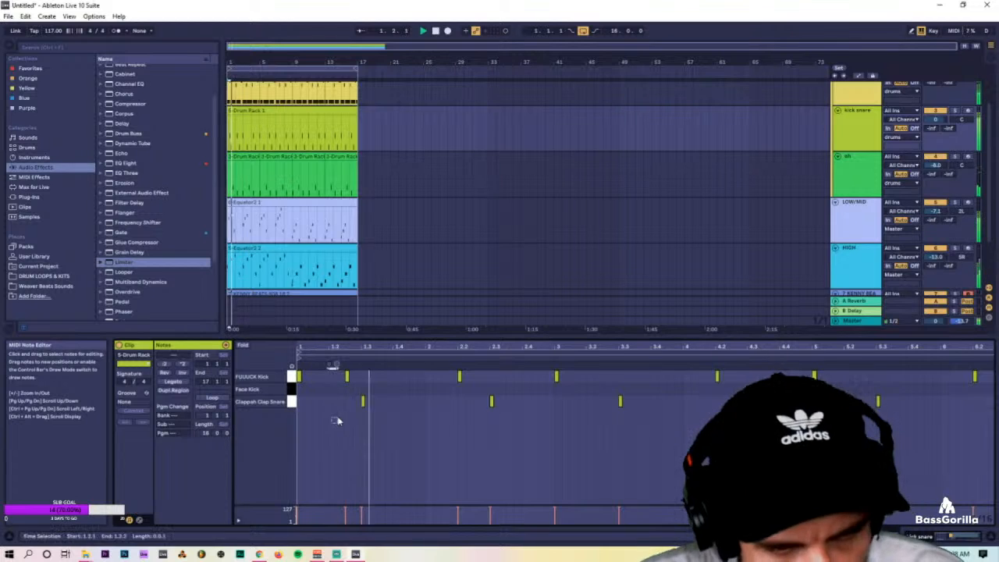
pyautogui.click(346, 376)
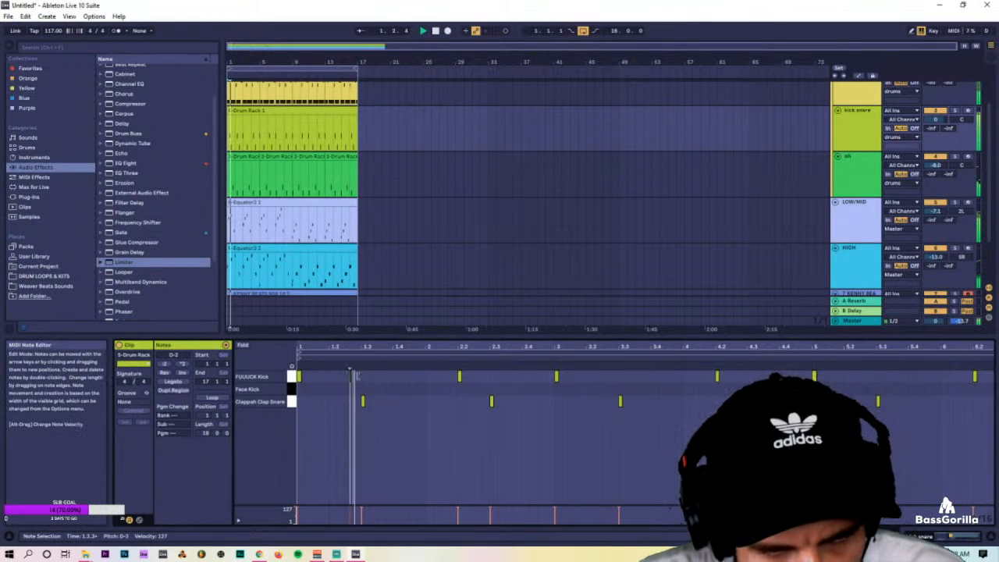
pyautogui.moveTo(347, 375); pyautogui.dragTo(438, 392)
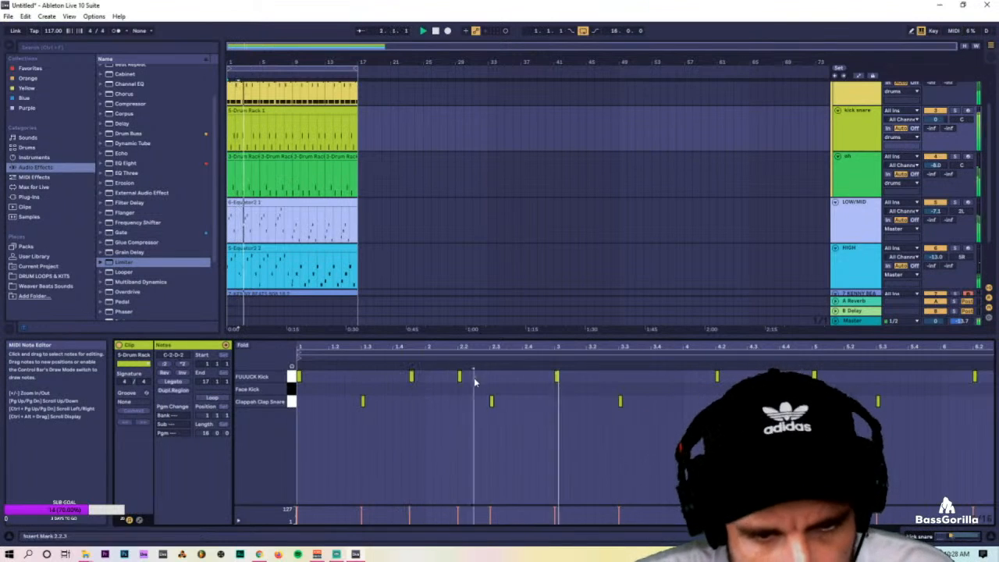
pyautogui.click(449, 376)
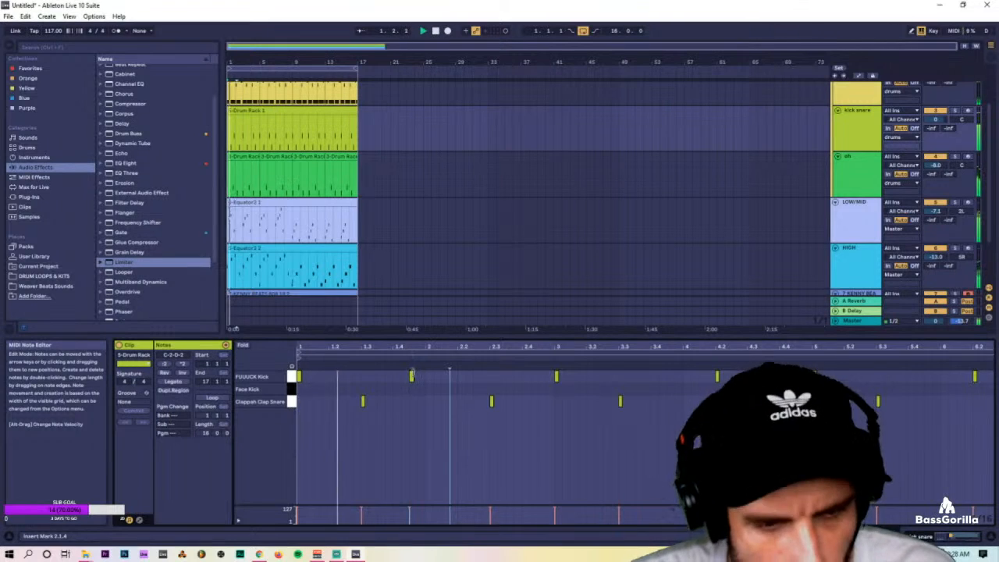
pyautogui.click(538, 422)
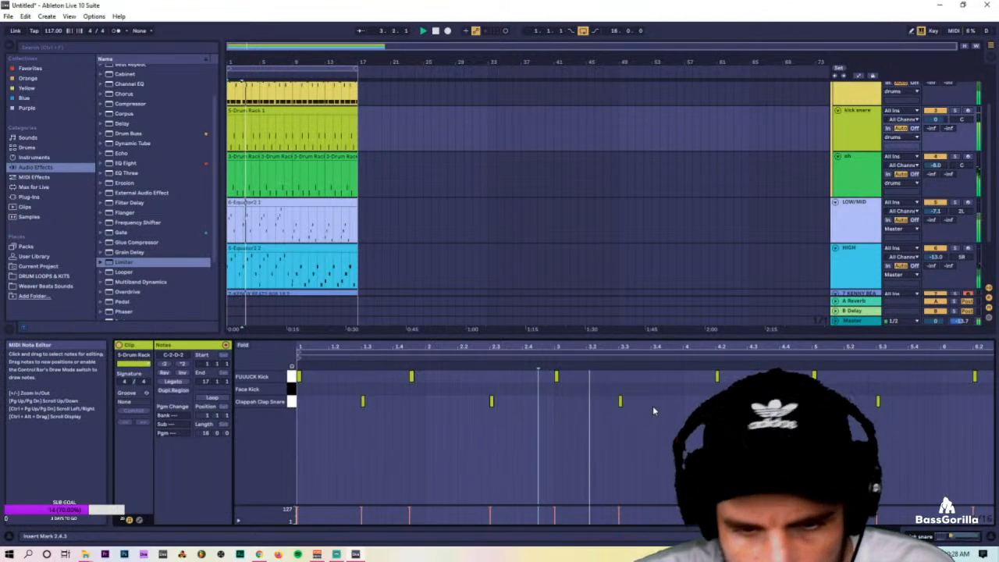
# Move the kick at 4.2.1 to 3.4.3 and place a copy of it at 4.2.3.
pyautogui.click(716, 377)
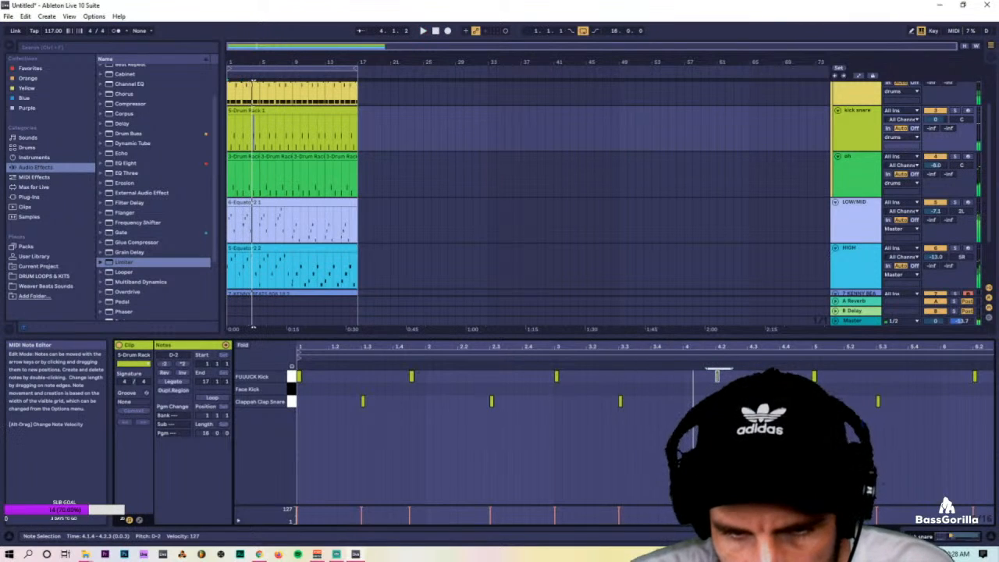
pyautogui.press('Left')
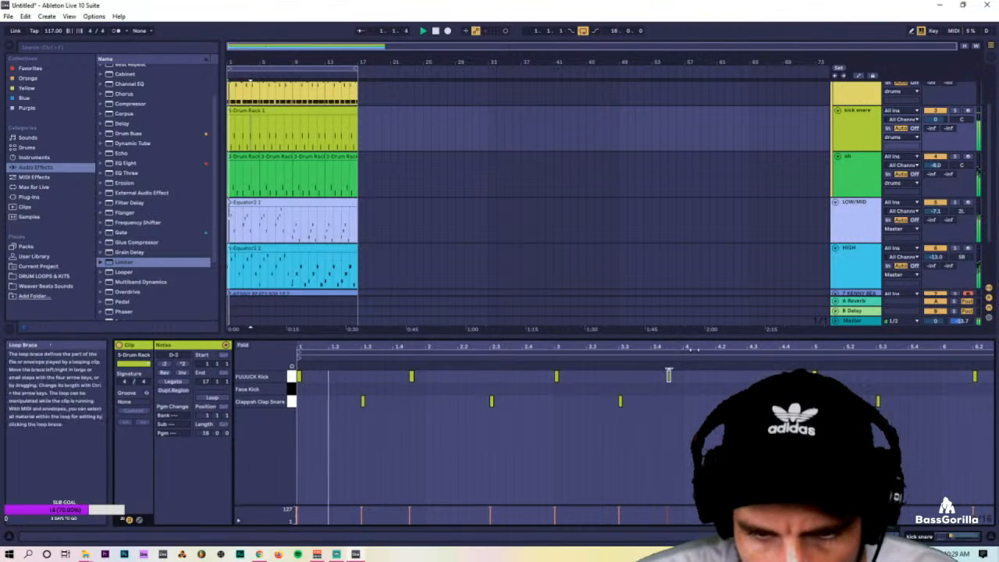
pyautogui.moveTo(792, 346); pyautogui.dragTo(629, 337)
pyautogui.moveTo(631, 394); pyautogui.dragTo(675, 374)
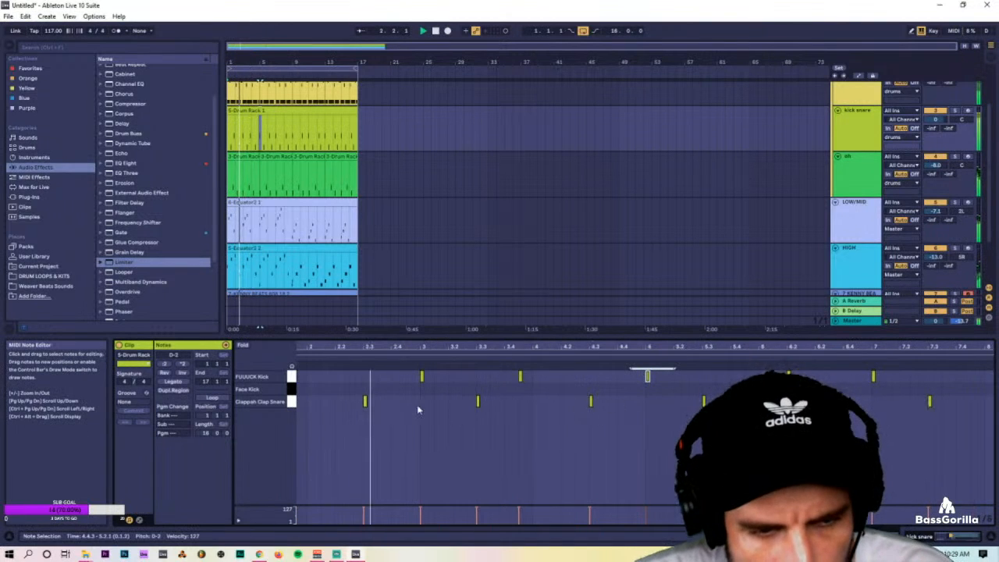
pyautogui.click(532, 404)
pyautogui.click(520, 376)
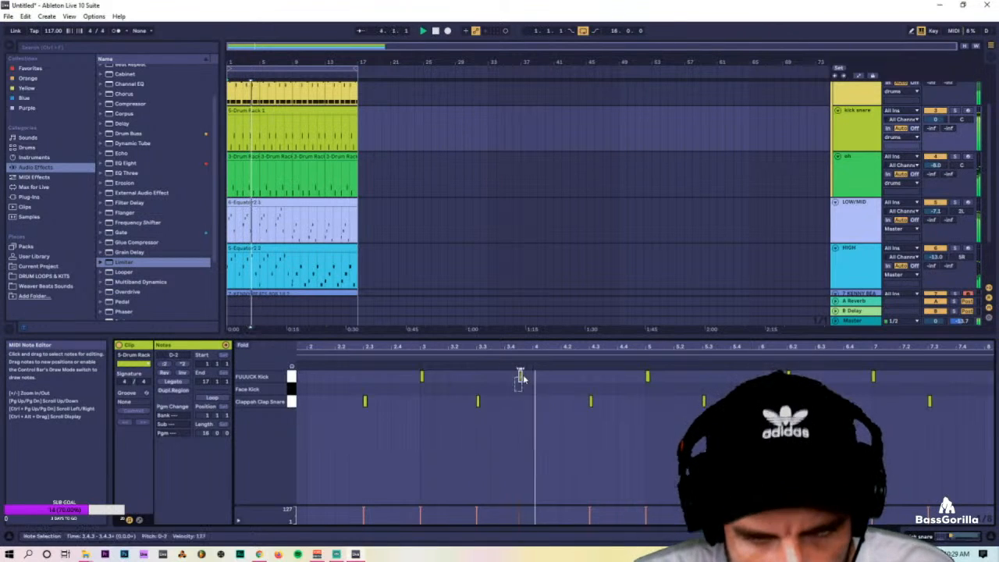
pyautogui.moveTo(521, 377); pyautogui.dragTo(571, 385)
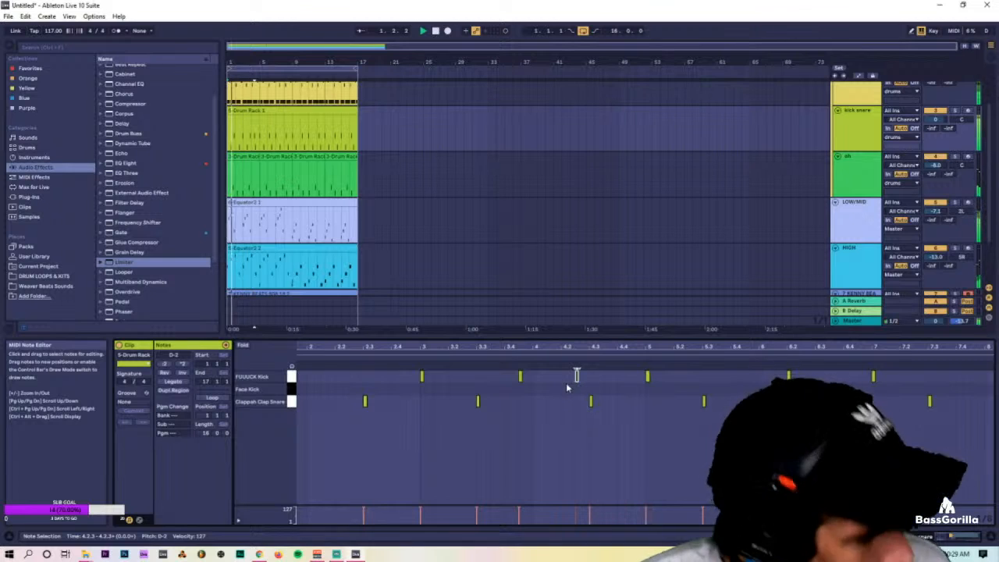
# Split the kick snare clip at bar 5 and repeat its first four bars up to bar 17.
pyautogui.moveTo(585, 353); pyautogui.dragTo(585, 346)
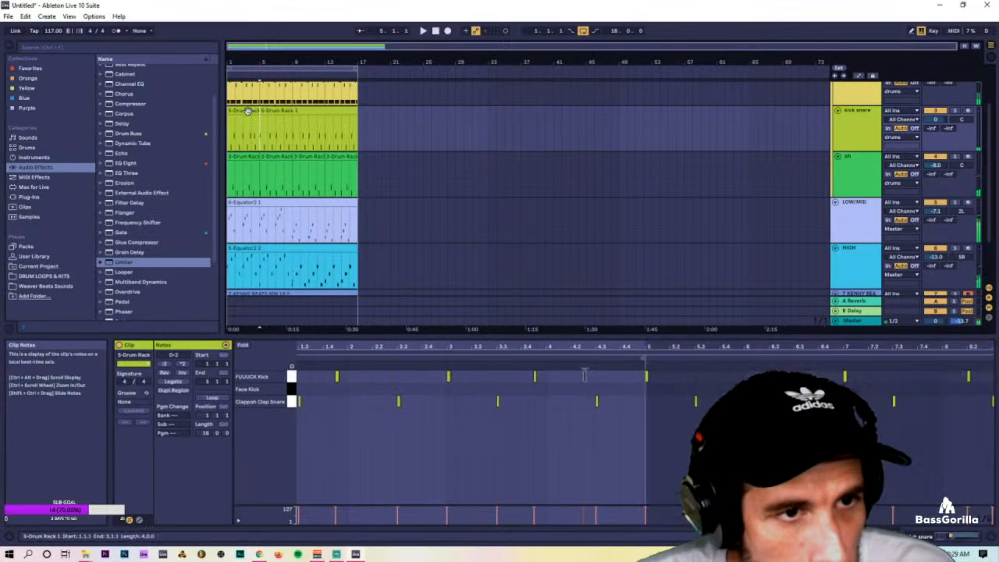
pyautogui.click(256, 132)
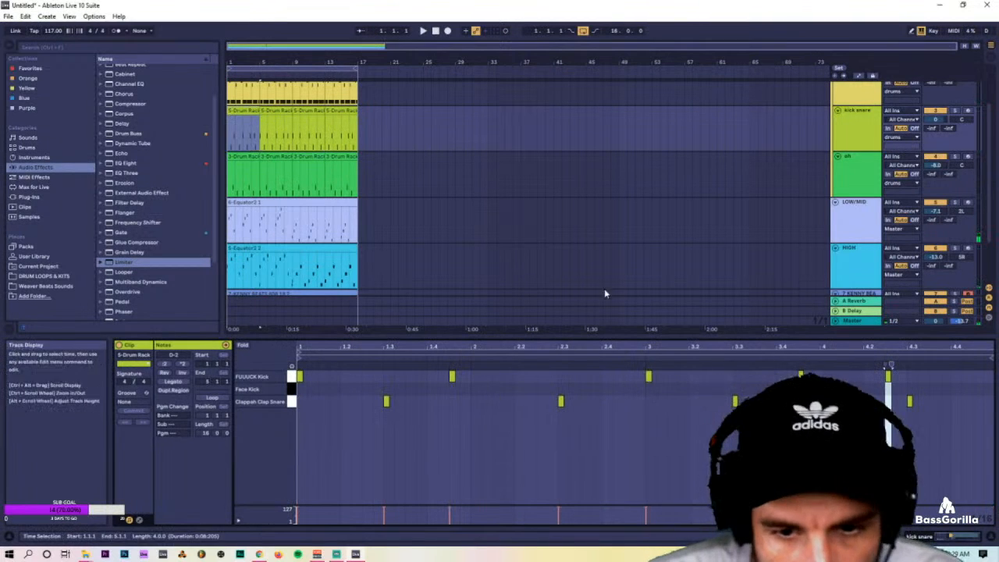
# Swap the names of the two Equator2 tracks, renaming track 5 to HIGH and track 6 to LOW/MID.
pyautogui.press('Tab')
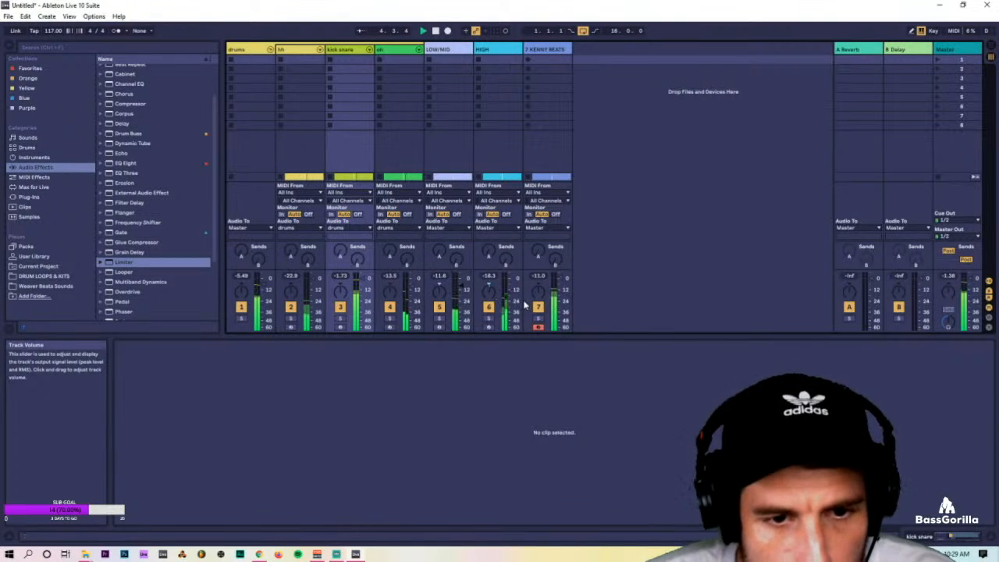
pyautogui.click(495, 50)
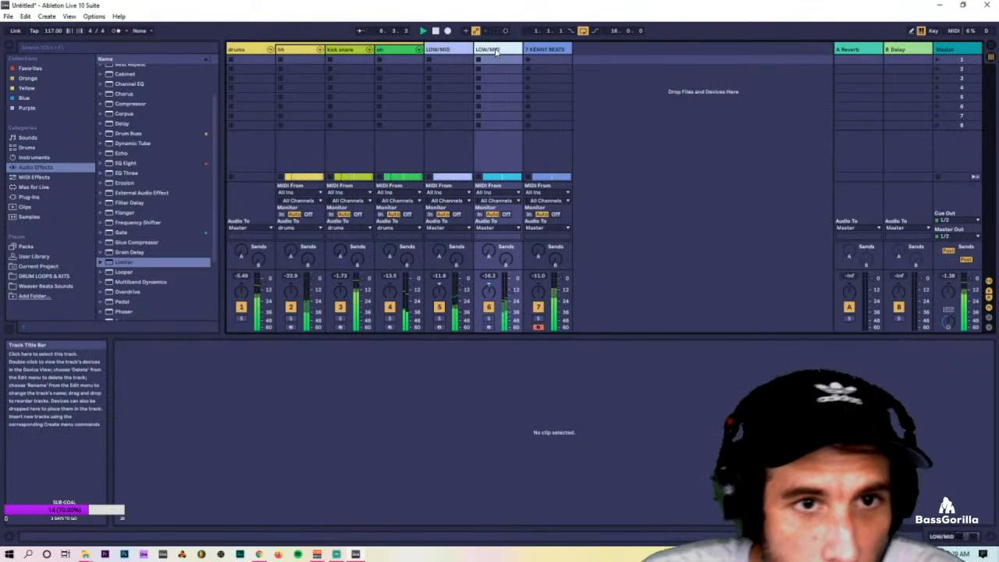
pyautogui.click(447, 50)
pyautogui.press('Tab')
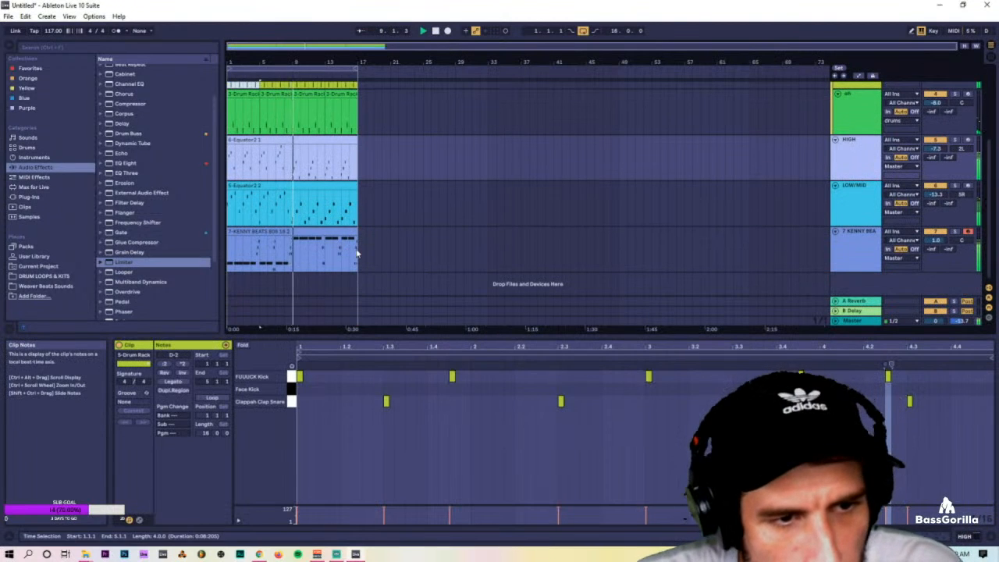
# Bring up the 808 clip's notes and disarm recording on the 7 KENNY BEATS track.
pyautogui.click(311, 233)
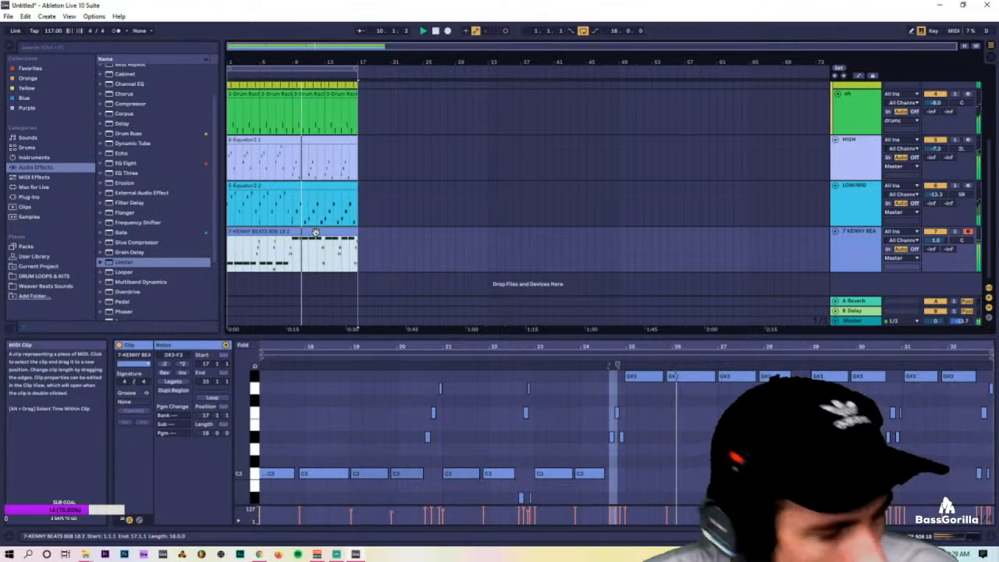
pyautogui.click(696, 421)
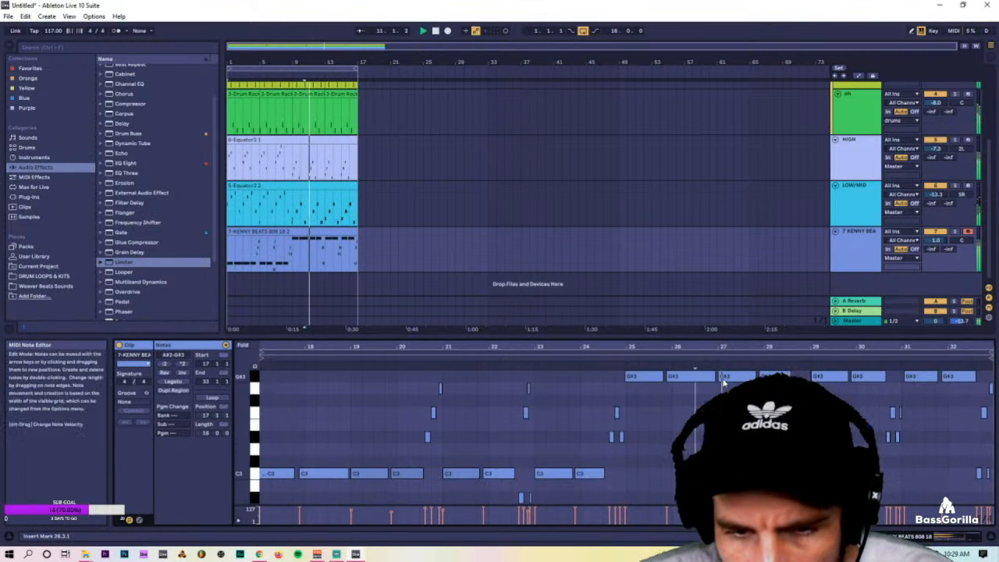
pyautogui.press('Tab')
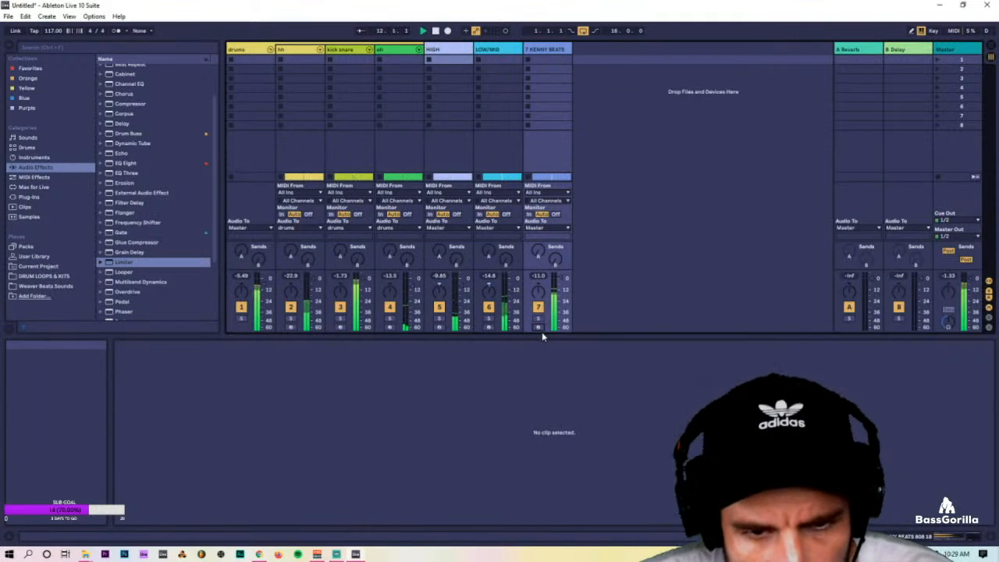
pyautogui.press('Tab')
# Adjust the short F3 and C3 fill notes leading into bar 29, placing the C3 at 28.4.2, and play the passage.
pyautogui.moveTo(734, 338); pyautogui.dragTo(735, 345)
pyautogui.click(701, 434)
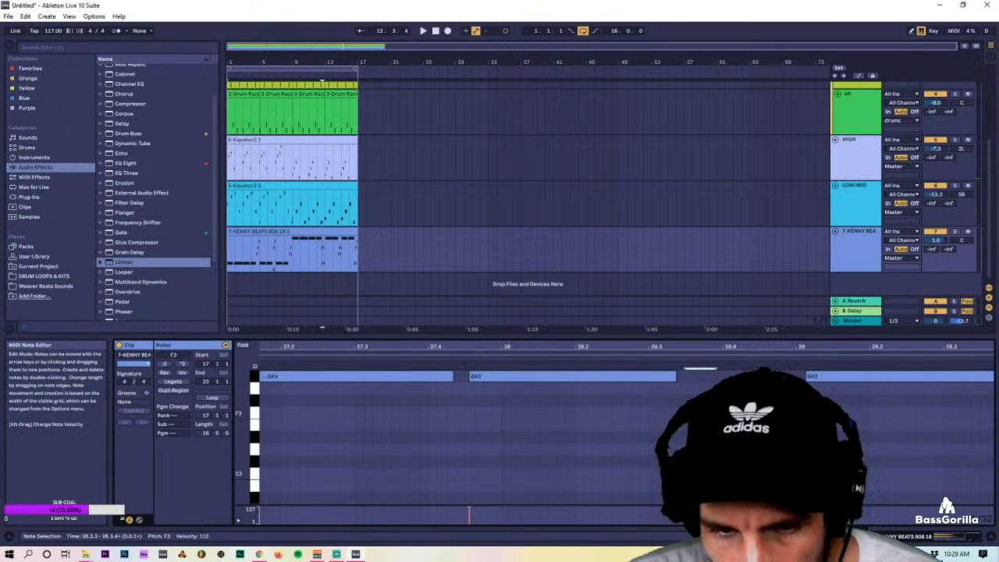
pyautogui.click(666, 358)
pyautogui.press('space')
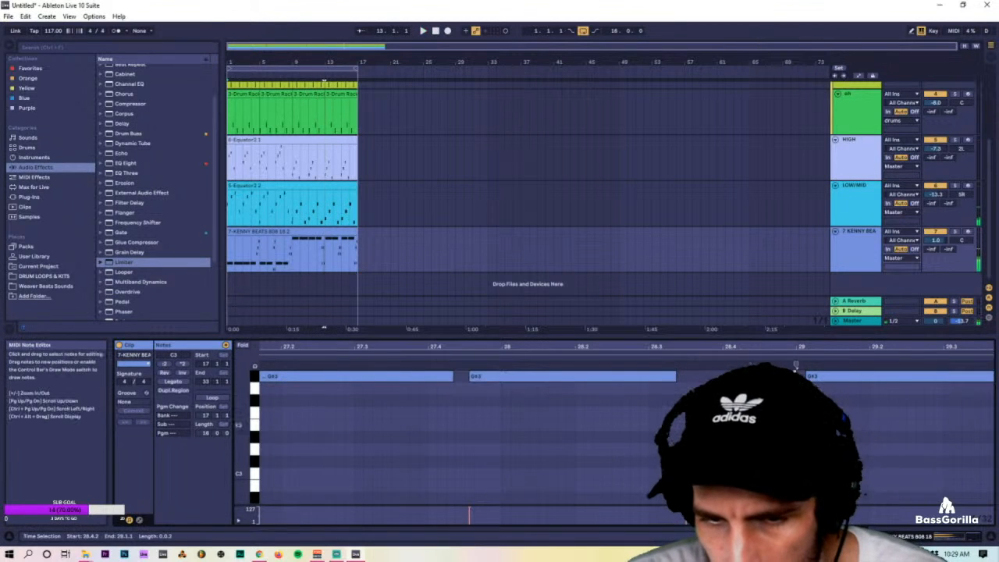
pyautogui.moveTo(779, 473); pyautogui.dragTo(742, 414)
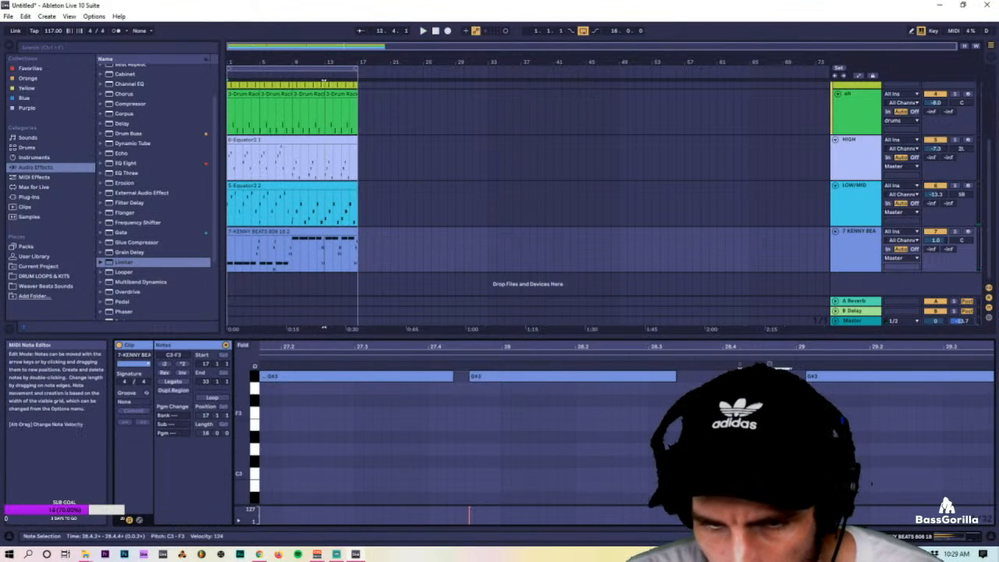
pyautogui.click(759, 473)
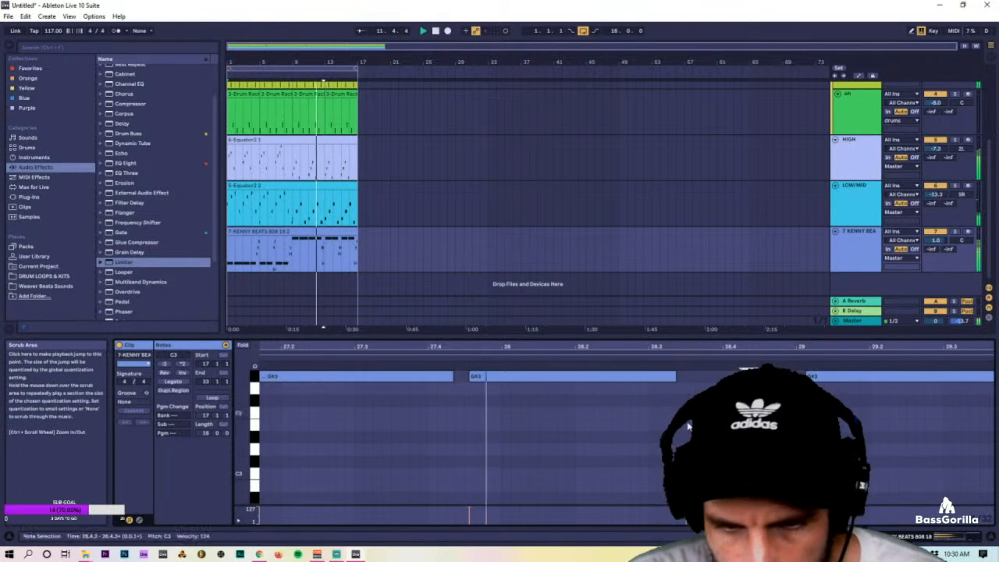
pyautogui.press('space')
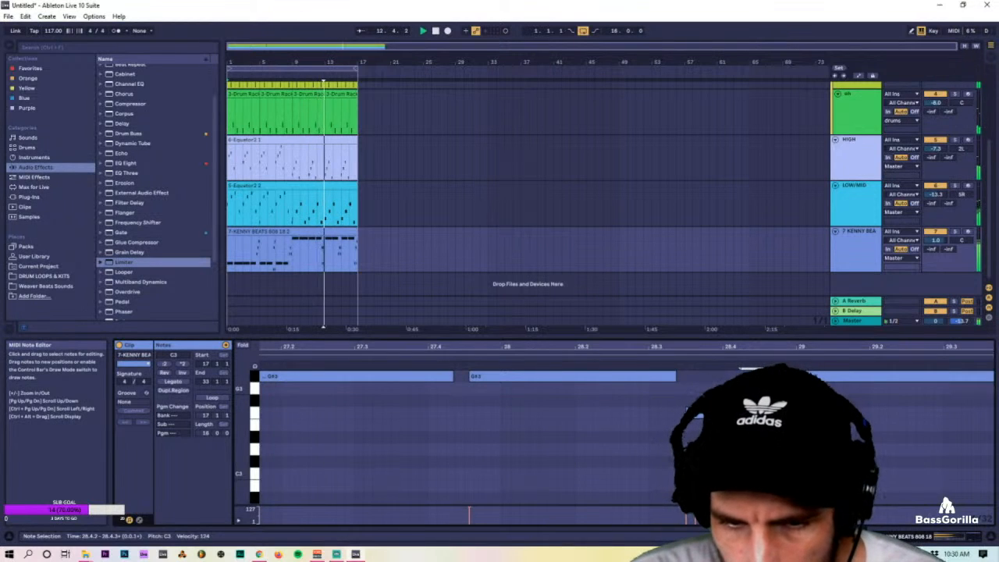
pyautogui.press('space')
# Shift the fill's C3 note to around 28.4.1 and replay the transition into bar 29.
pyautogui.moveTo(723, 397); pyautogui.dragTo(884, 486)
pyautogui.click(779, 449)
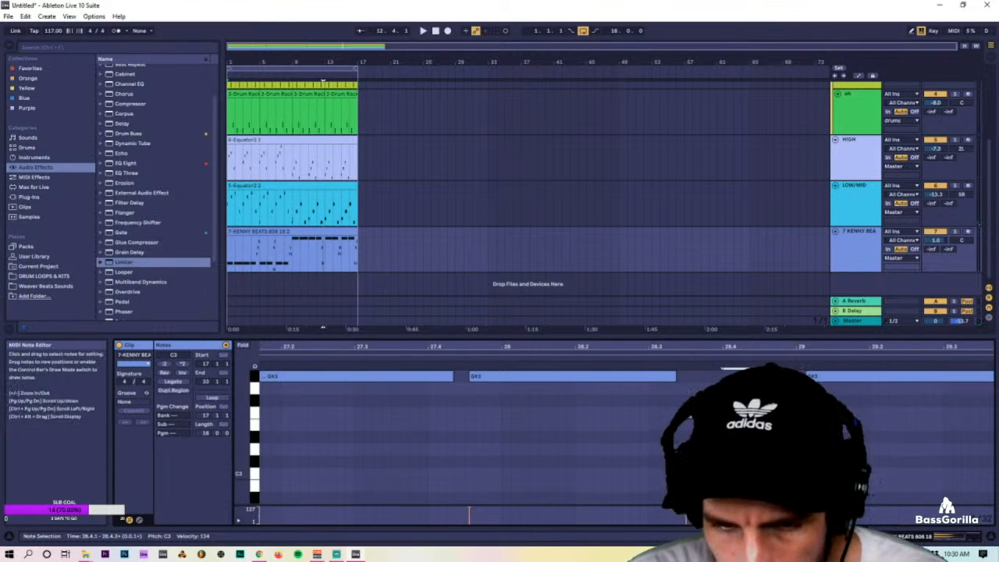
pyautogui.moveTo(765, 474); pyautogui.dragTo(797, 474)
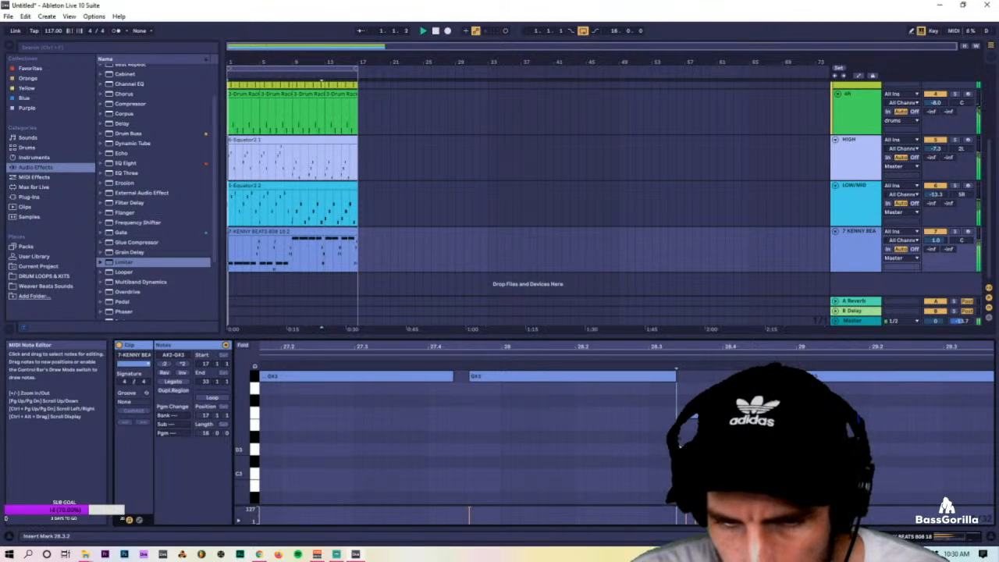
pyautogui.click(461, 359)
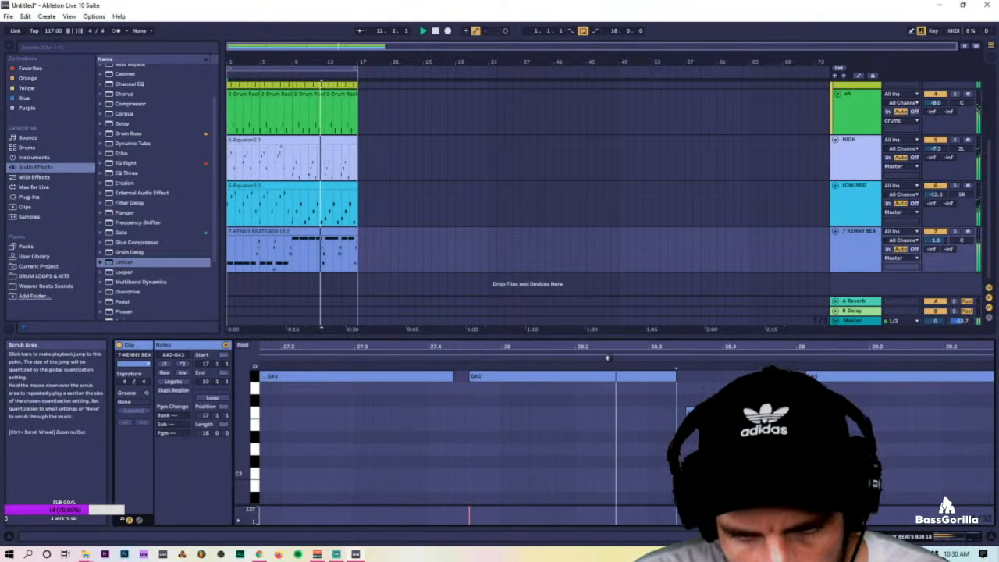
# Shift the A#2 note that opens the 808 fill before bar 23 earlier, to about 22.3.3, and play the transition.
pyautogui.click(858, 375)
pyautogui.press('space')
pyautogui.moveTo(807, 348); pyautogui.dragTo(751, 346)
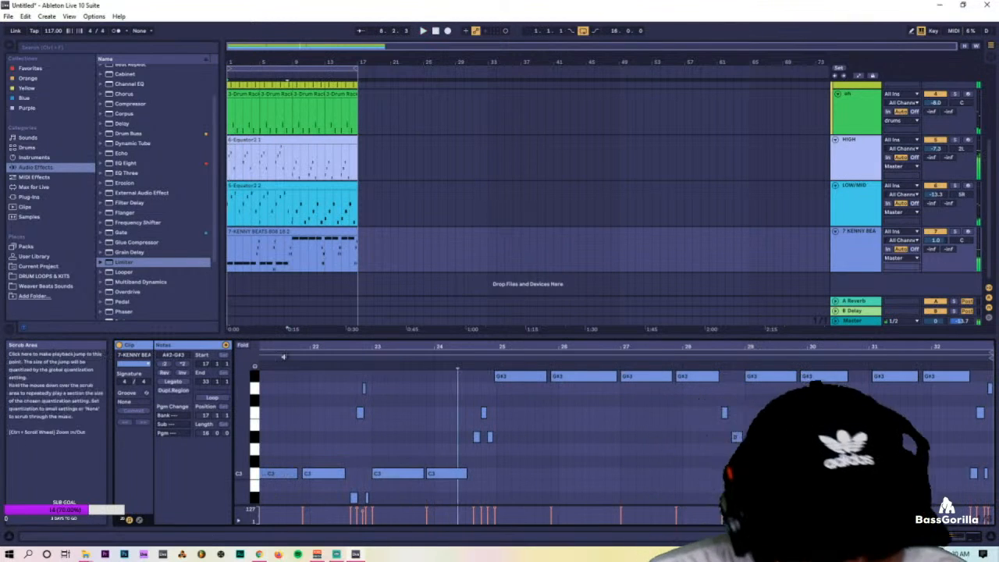
pyautogui.click(317, 352)
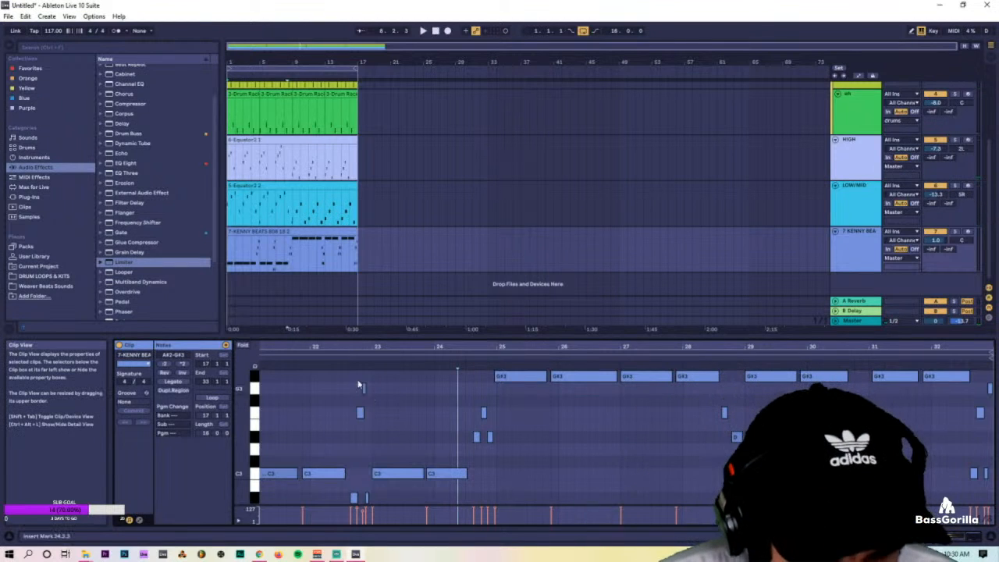
pyautogui.moveTo(334, 344); pyautogui.dragTo(477, 445)
pyautogui.scroll(-2, 477, 444)
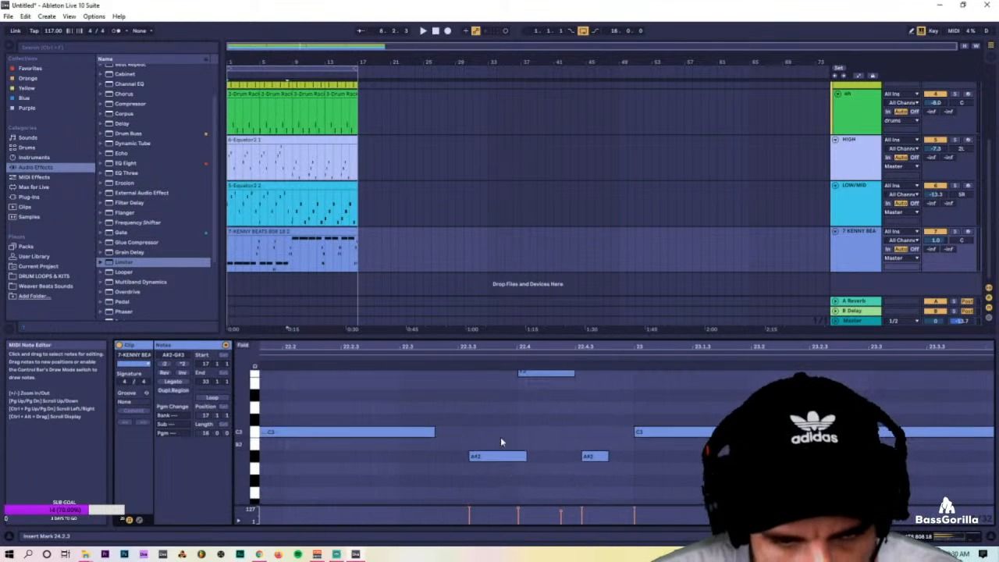
pyautogui.click(504, 457)
pyautogui.scroll(2, 551, 445)
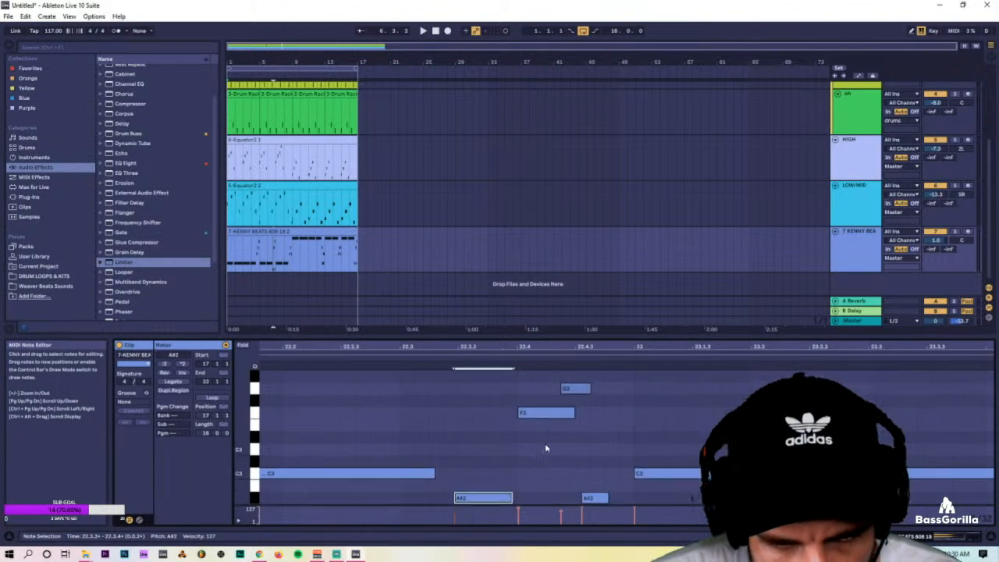
pyautogui.scroll(-2, 445, 360)
pyautogui.press('space')
# Move the second A#2 note and the short G3 note of the fill before bar 23 later, to about 22.4.3.
pyautogui.scroll(3, 556, 404)
pyautogui.scroll(-2, 570, 417)
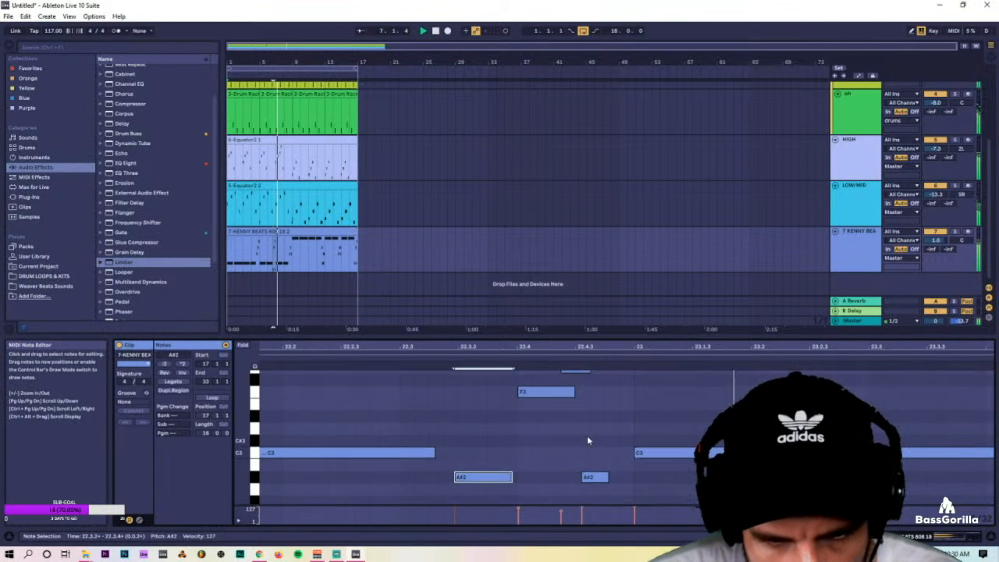
pyautogui.press('space')
pyautogui.doubleClick(593, 477)
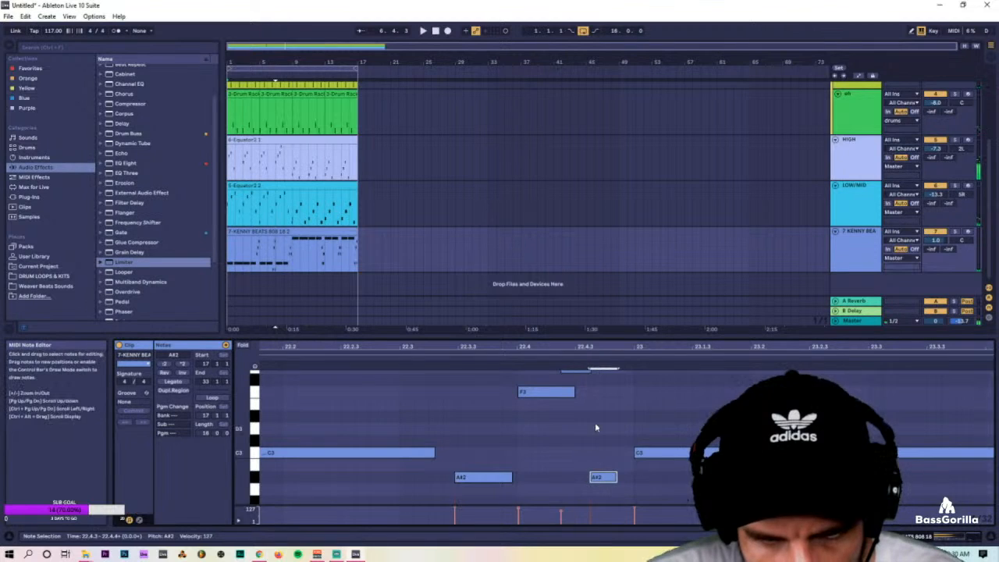
pyautogui.moveTo(597, 477); pyautogui.dragTo(593, 407)
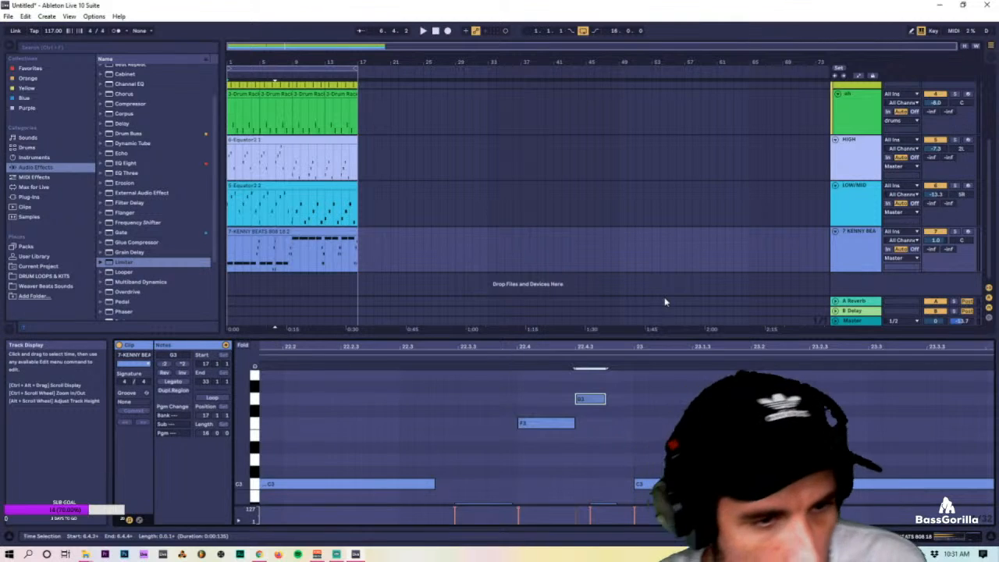
# Examine the fill notes before bar 23 against the other tracks and play the beat through the fill leading into bar 21.
pyautogui.moveTo(238, 62); pyautogui.dragTo(239, 129)
pyautogui.click(608, 457)
pyautogui.scroll(-3, 609, 438)
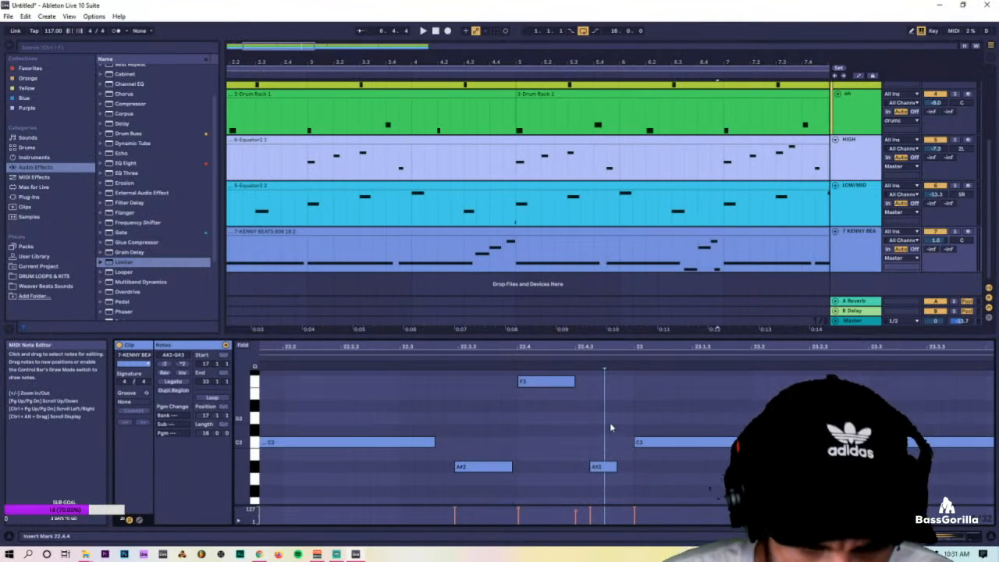
pyautogui.moveTo(590, 346); pyautogui.dragTo(591, 331)
pyautogui.scroll(5, 615, 414)
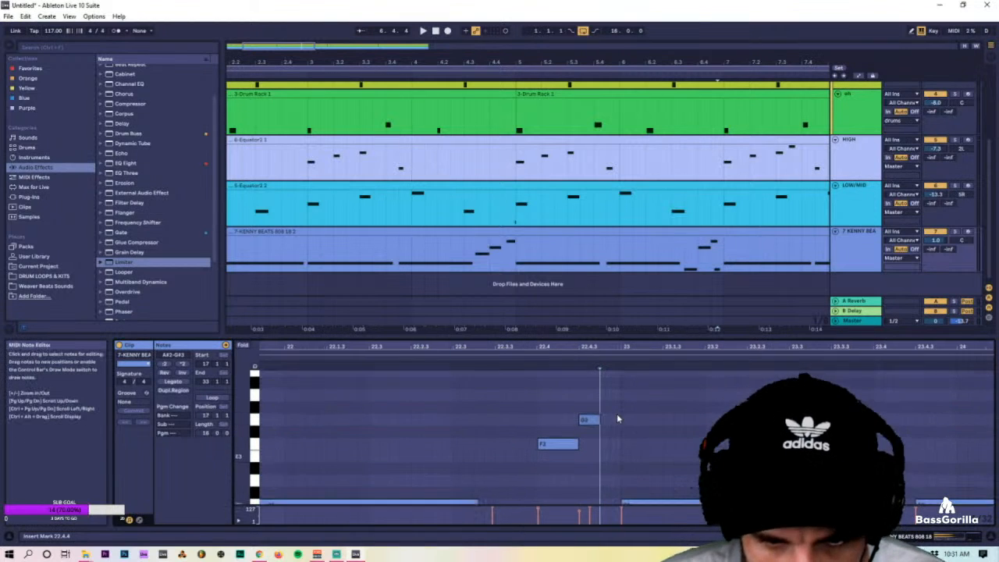
pyautogui.scroll(-4, 614, 413)
pyautogui.click(546, 430)
pyautogui.click(511, 477)
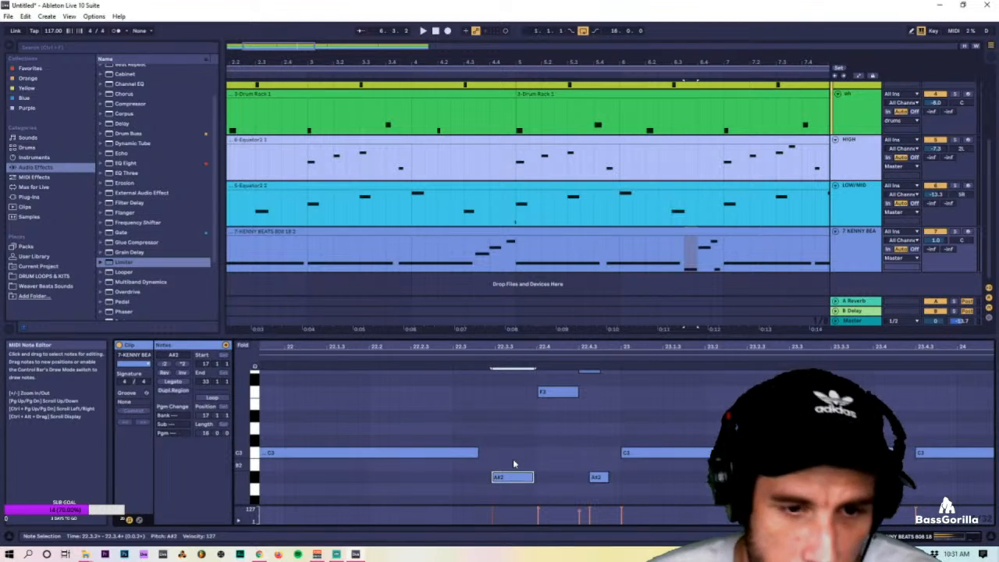
pyautogui.press('space')
pyautogui.moveTo(591, 346); pyautogui.dragTo(591, 297)
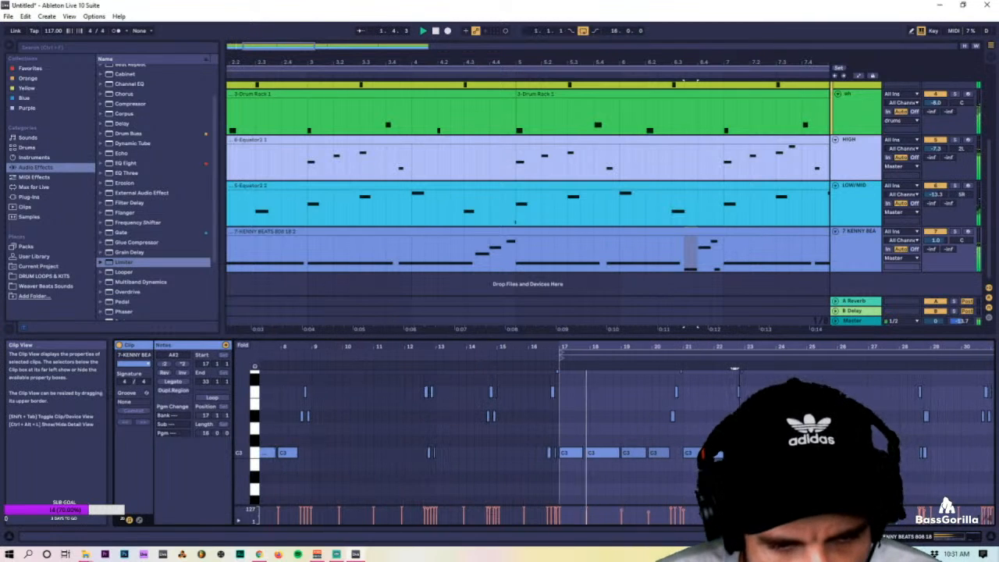
pyautogui.click(662, 416)
pyautogui.scroll(2, 679, 421)
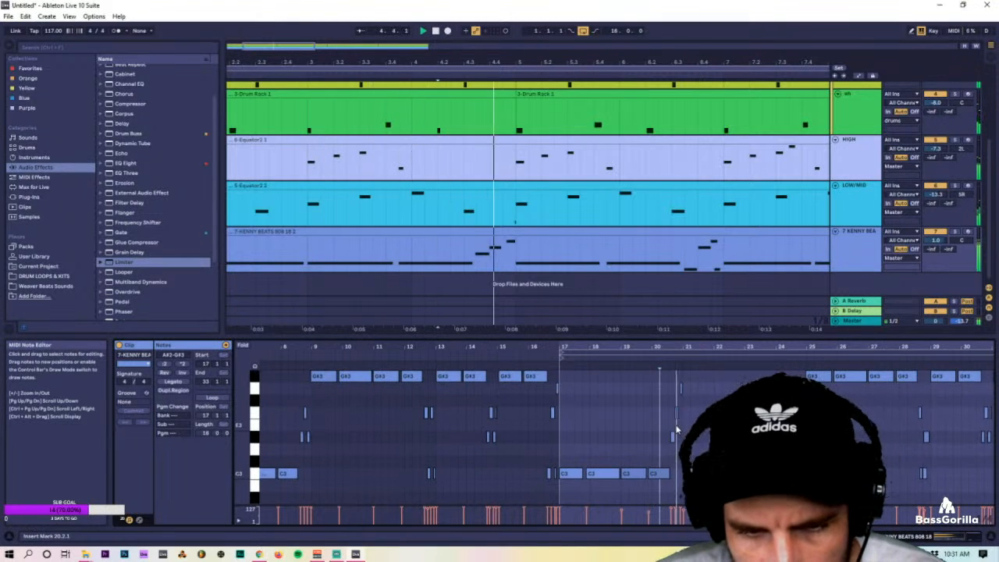
# Transpose the last G3 note of the fill before bar 21 down to D#3, starting at 20.4.3, and play it.
pyautogui.press('space')
pyautogui.scroll(3, 664, 421)
pyautogui.click(645, 412)
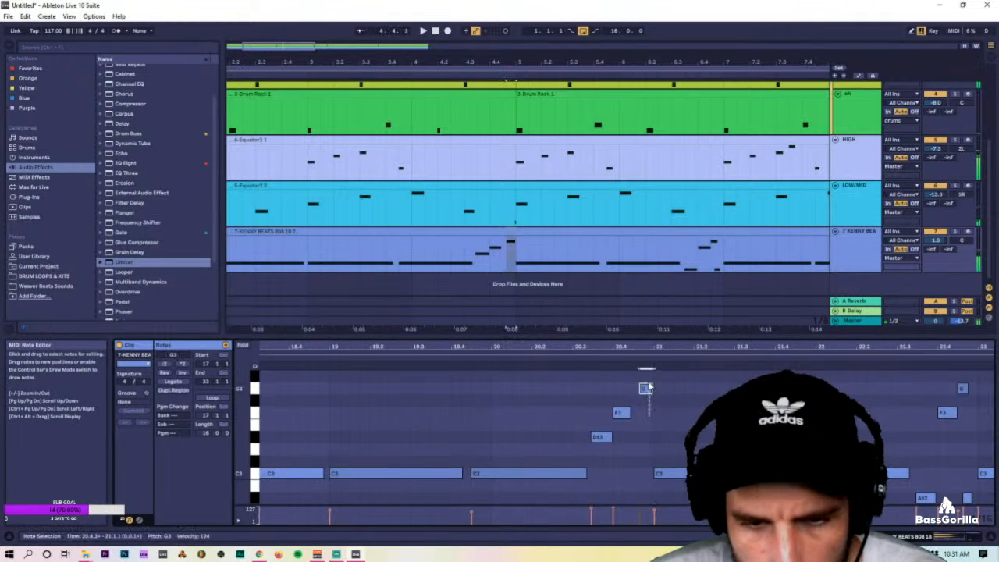
pyautogui.press('Down')
pyautogui.press('Down')
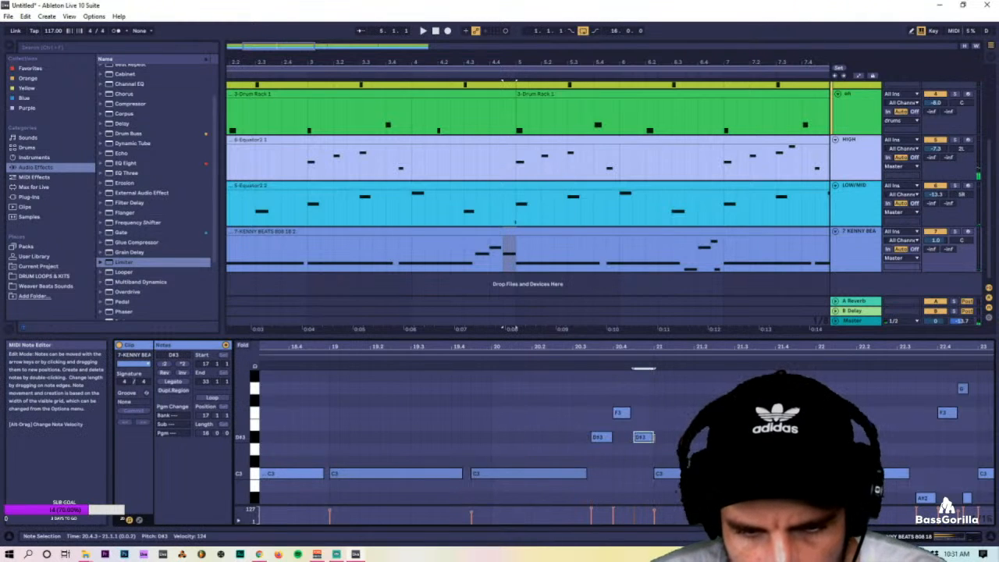
pyautogui.press('space')
# Lower the last note of the fill before bar 21 to D3 and replay the passage.
pyautogui.click(642, 438)
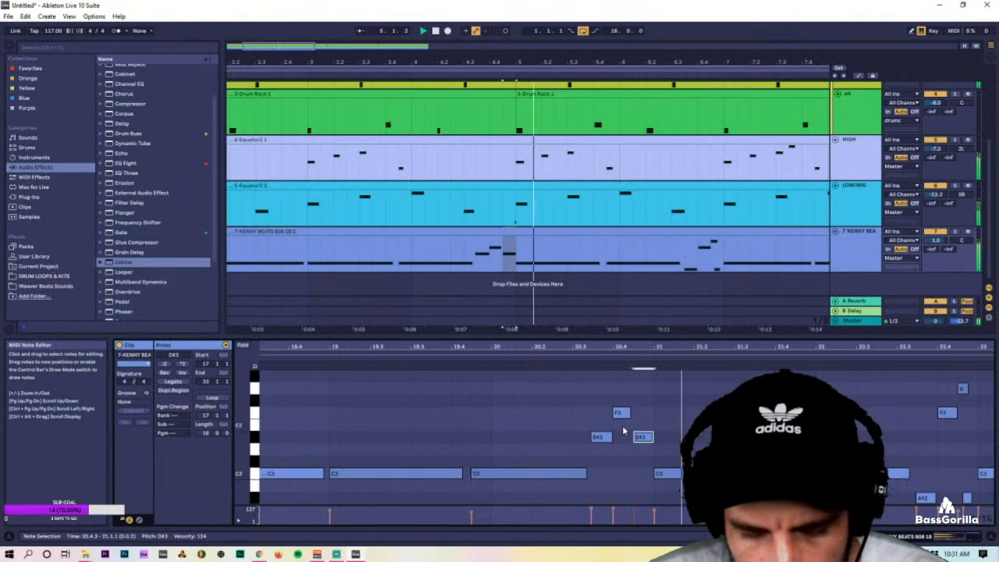
pyautogui.moveTo(642, 442)
pyautogui.mouseDown()
pyautogui.moveTo(645, 463)
pyautogui.moveTo(643, 453)
pyautogui.mouseUp()
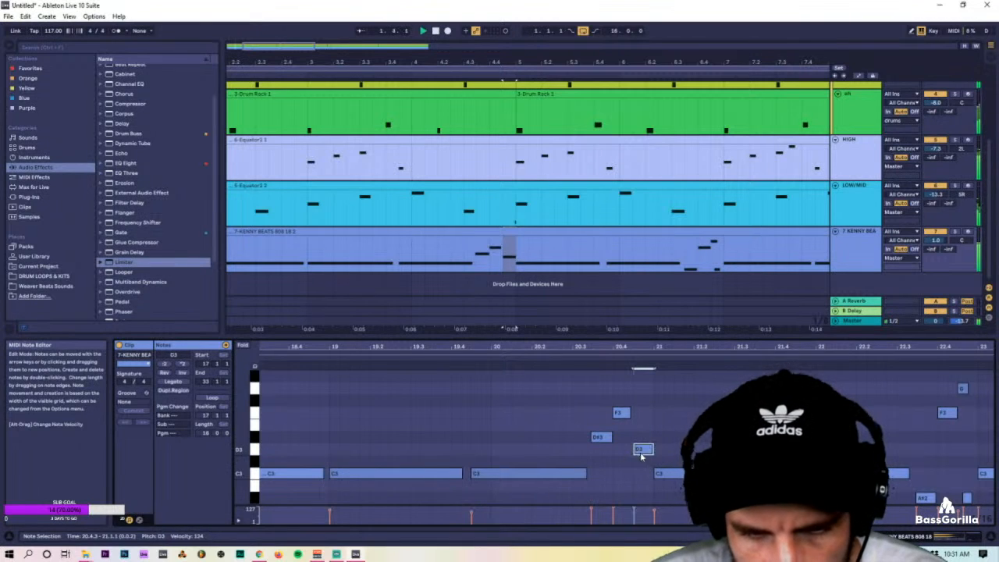
pyautogui.click(584, 362)
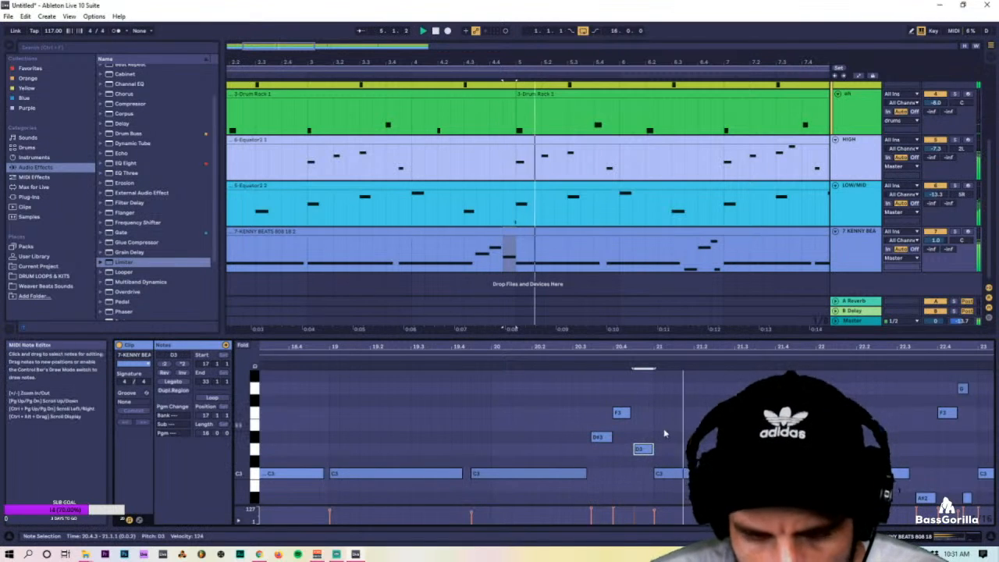
pyautogui.click(622, 413)
pyautogui.press('space')
pyautogui.click(456, 361)
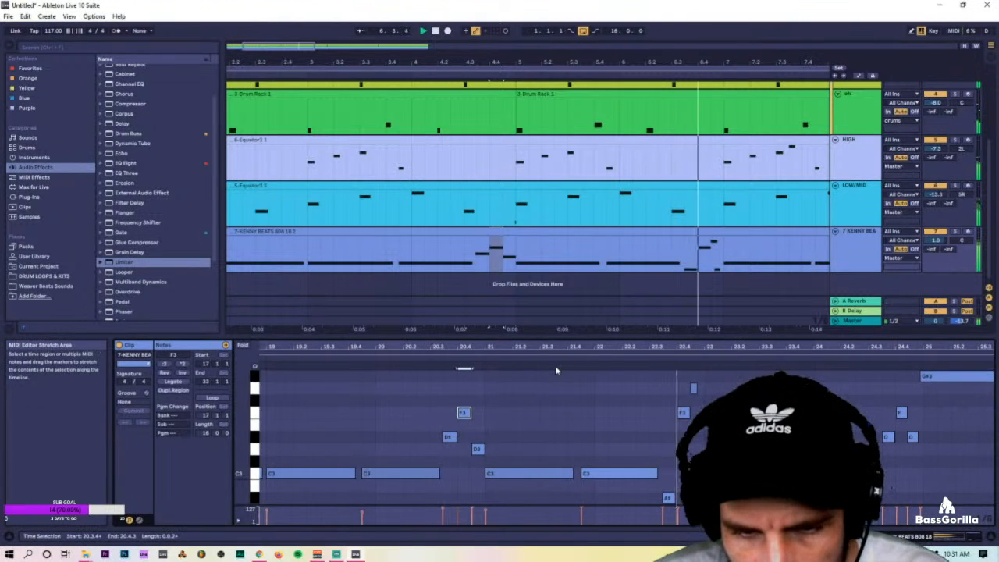
# Deactivate the A#2, F3 and G3 fill notes before bar 23 and bring up the 7 KENNY BEATS track's devices.
pyautogui.moveTo(657, 384); pyautogui.dragTo(697, 499)
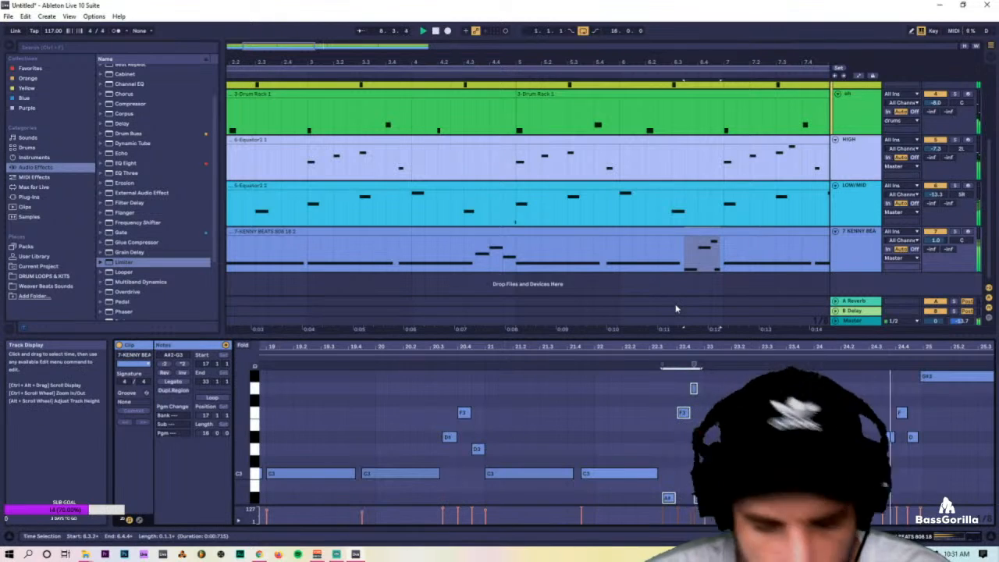
pyautogui.moveTo(673, 347); pyautogui.dragTo(556, 321)
pyautogui.click(876, 247)
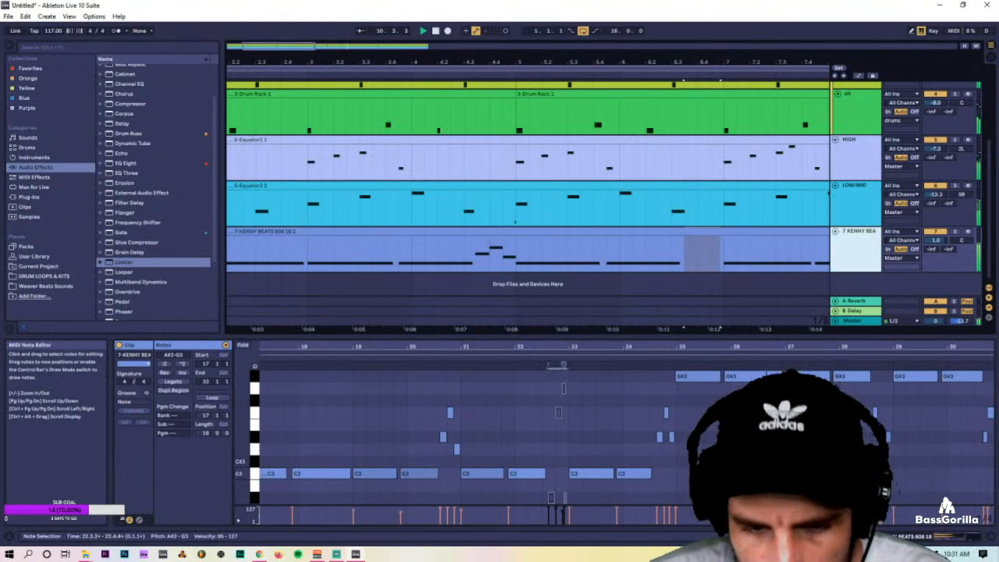
pyautogui.doubleClick(876, 247)
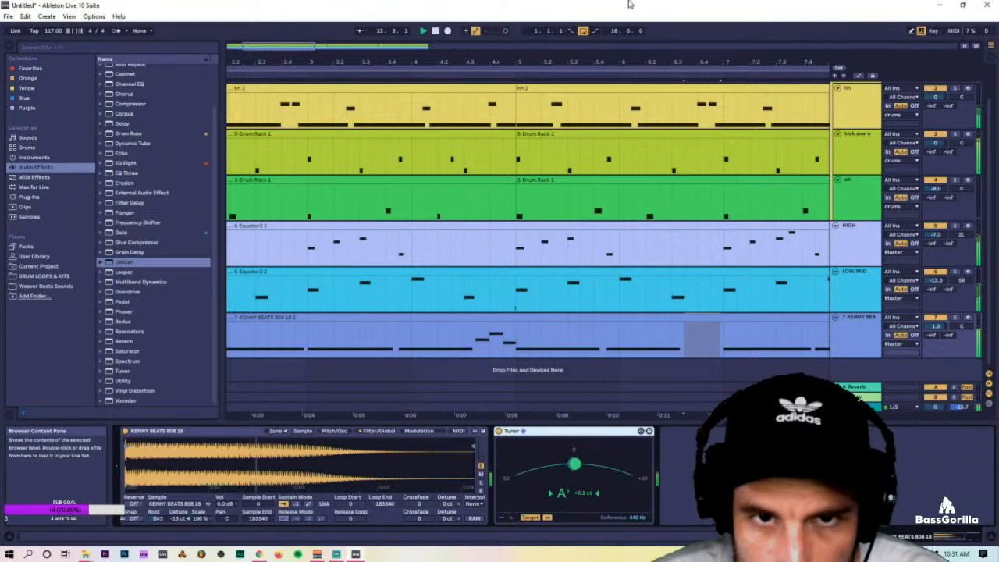
pyautogui.moveTo(614, 63); pyautogui.dragTo(613, 8)
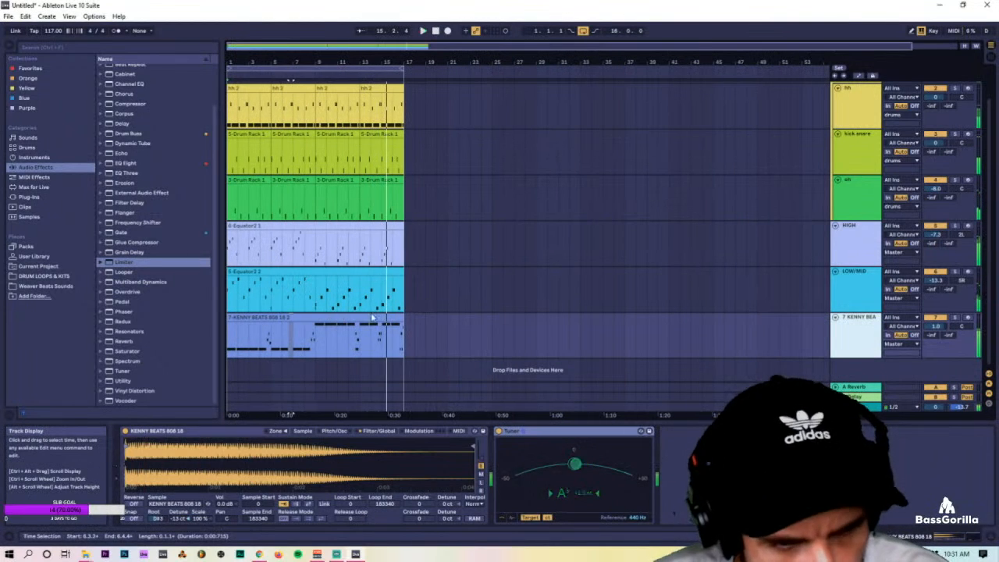
# Reopen the 808 clip's notes and adjust the D#3 and F3 fill notes before bar 31, placing the last pair around 30.4.3.
pyautogui.click(374, 339)
pyautogui.doubleClick(374, 328)
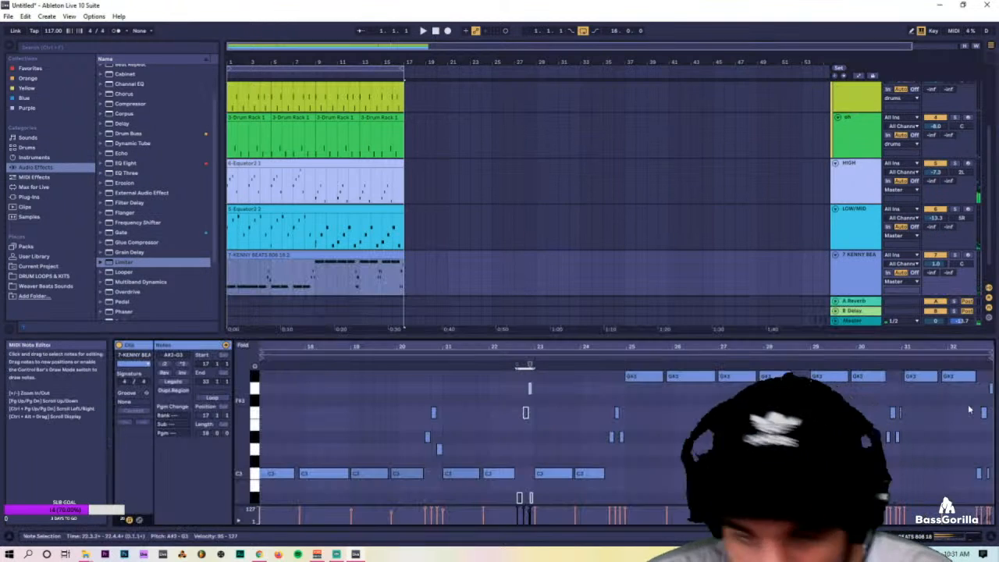
pyautogui.moveTo(728, 438); pyautogui.dragTo(759, 437)
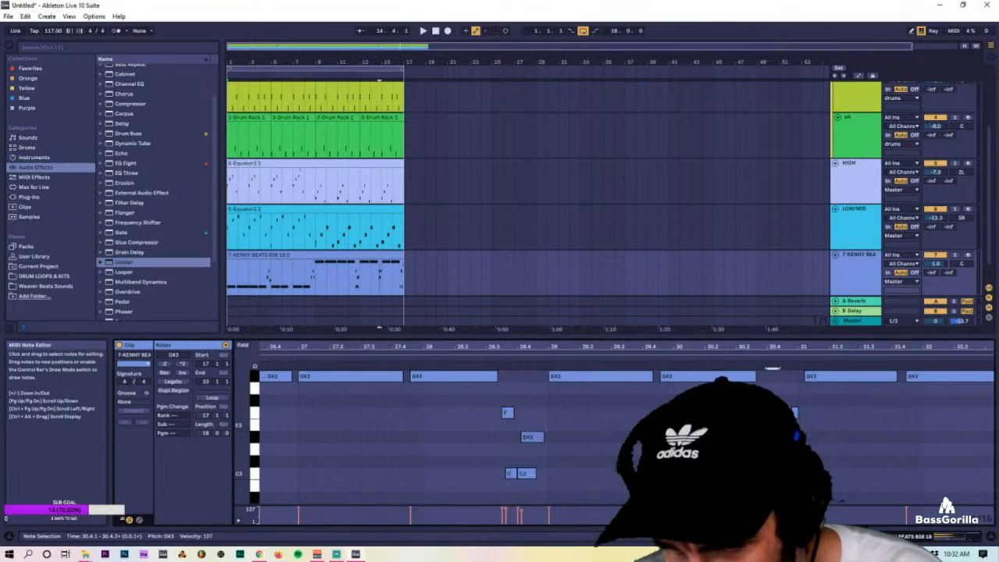
pyautogui.click(784, 413)
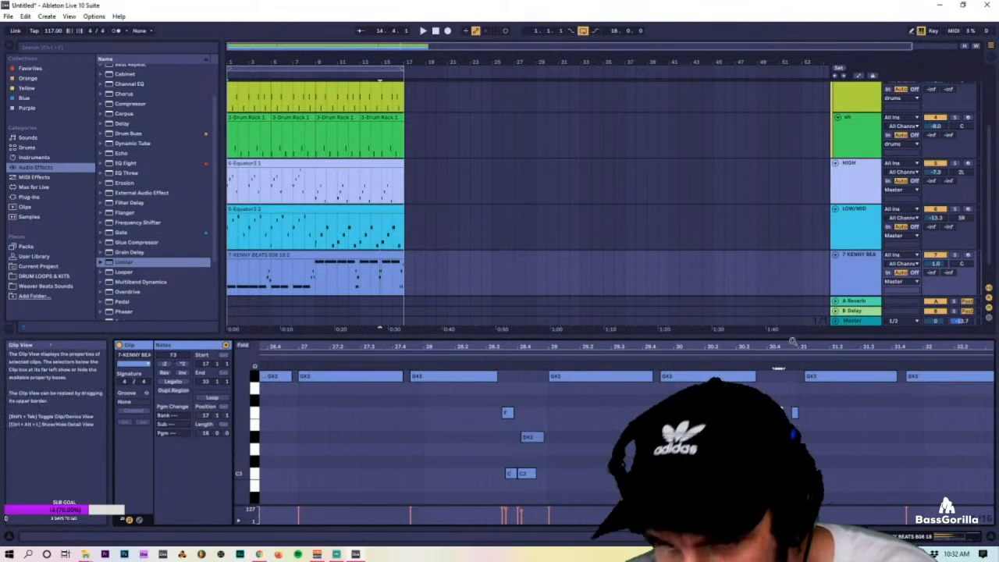
pyautogui.moveTo(791, 345); pyautogui.dragTo(793, 364)
pyautogui.click(775, 430)
pyautogui.click(774, 437)
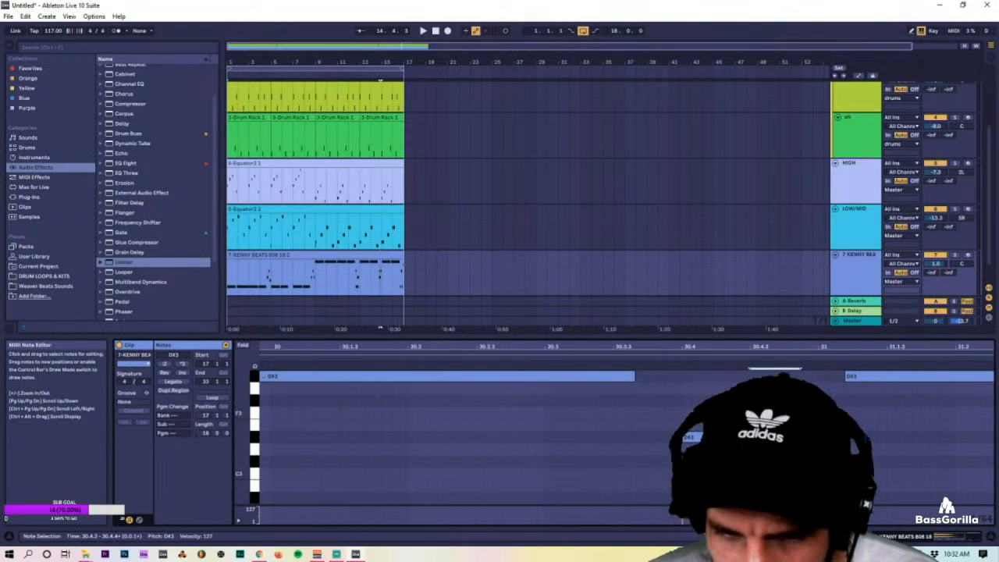
pyautogui.click(726, 413)
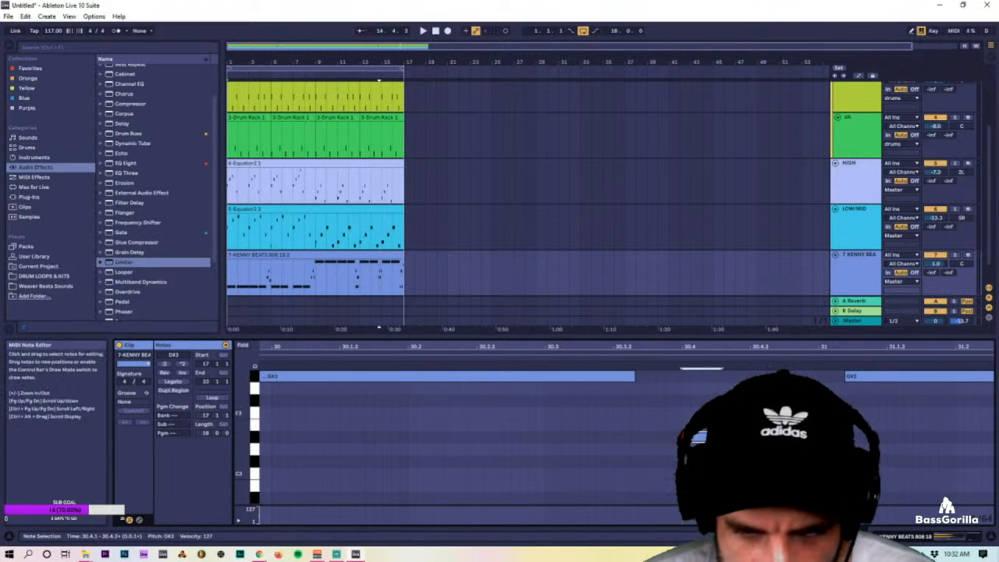
pyautogui.moveTo(711, 414); pyautogui.dragTo(775, 414)
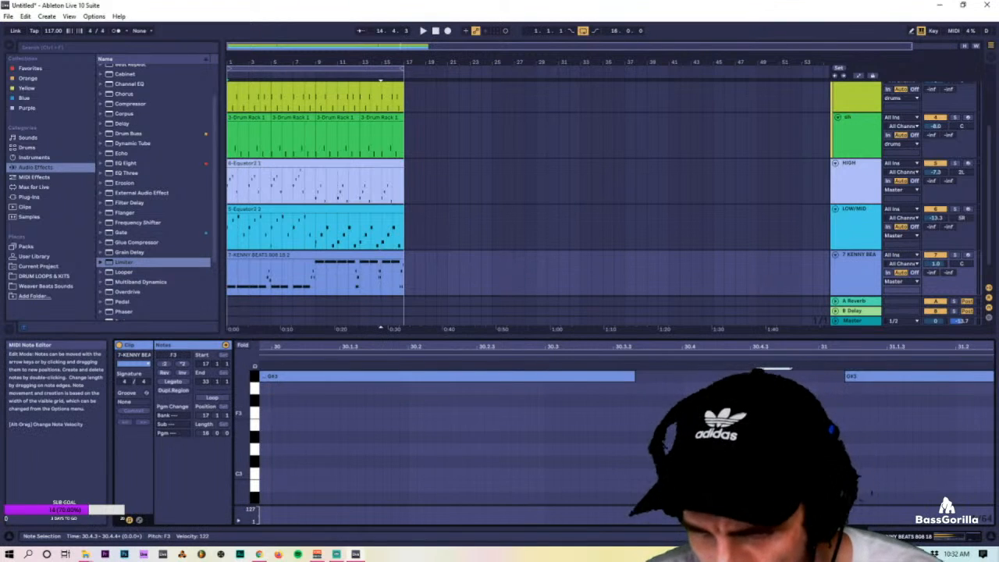
# Extend the fill's last F3 note to the start of bar 31 and replay the transition from about 30.3.3.
pyautogui.click(672, 358)
pyautogui.click(587, 358)
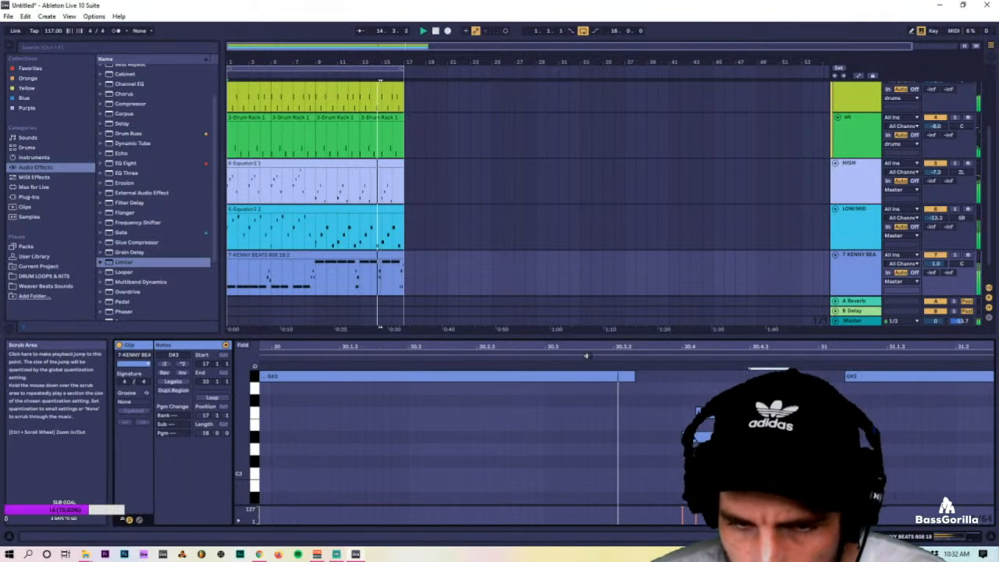
pyautogui.click(778, 414)
pyautogui.press('space')
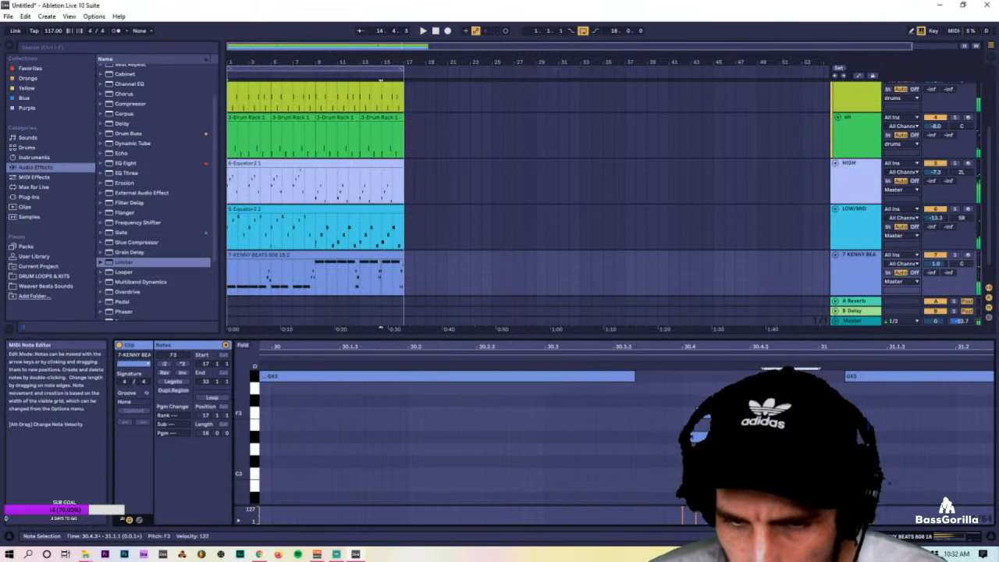
pyautogui.scroll(2, 634, 365)
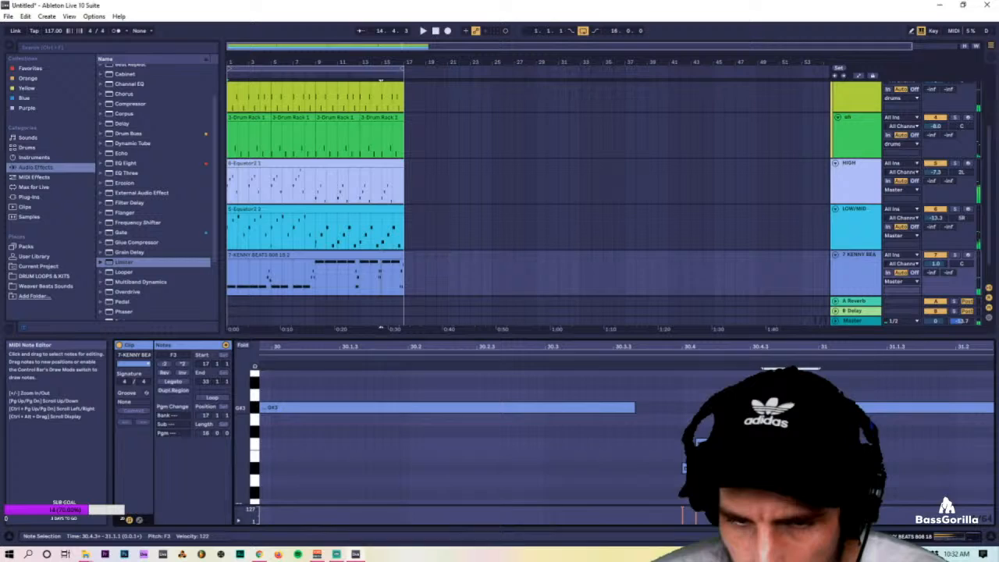
pyautogui.click(635, 367)
pyautogui.press('space')
pyautogui.scroll(3, 726, 413)
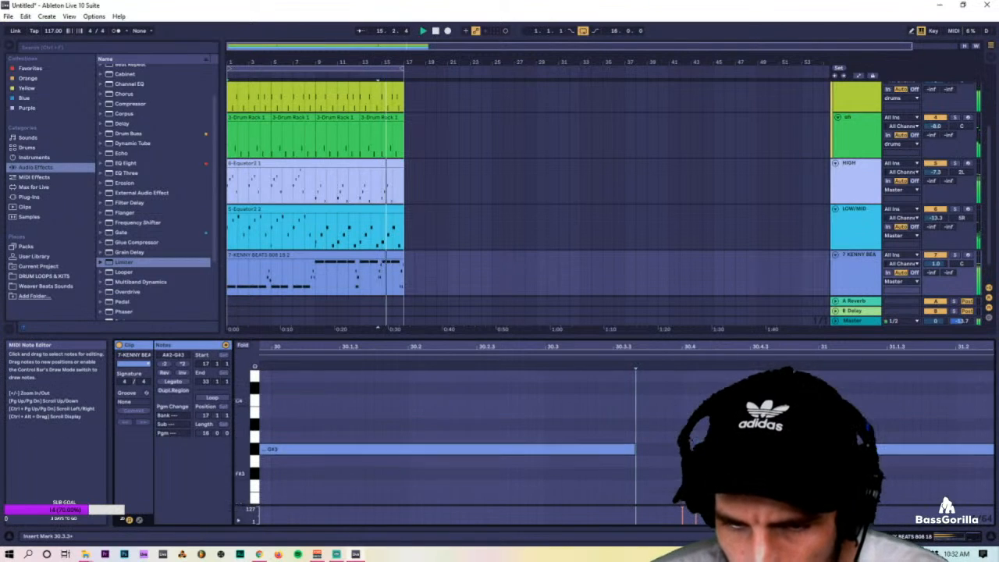
# Extend the G#3 note in bar 31 back to start at 31.1.1 and play the beat again.
pyautogui.click(898, 449)
pyautogui.press('space')
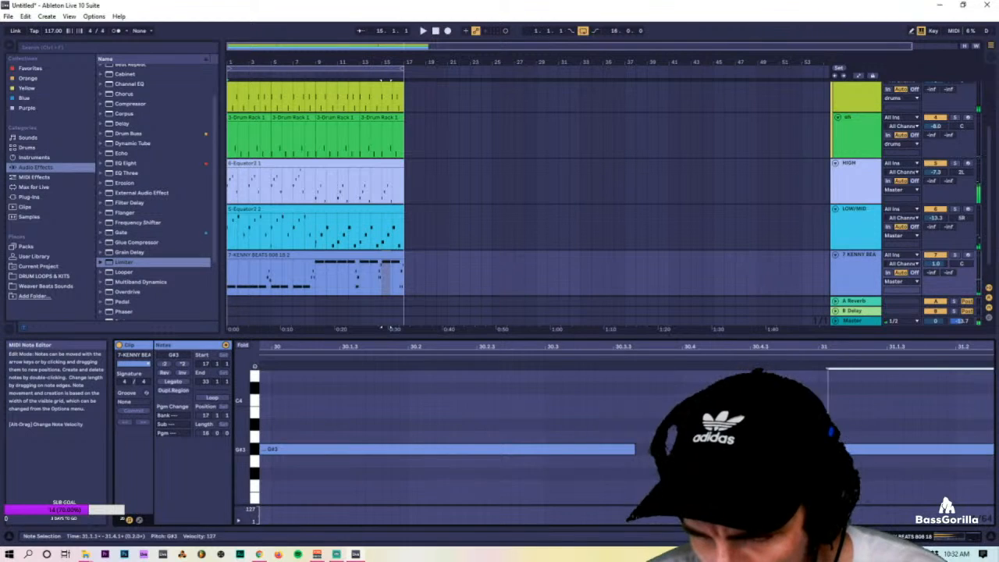
pyautogui.press('space')
pyautogui.press('-')
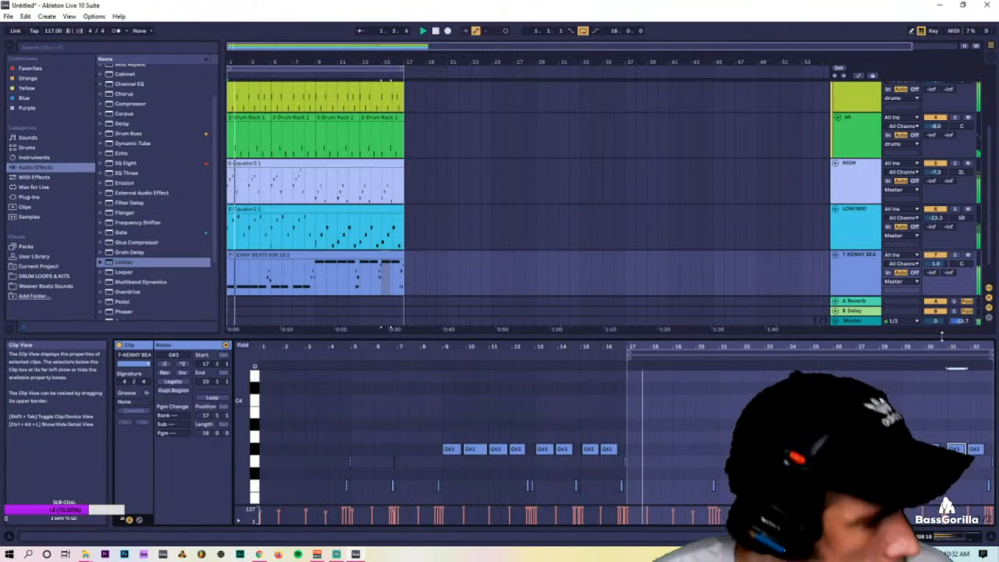
pyautogui.click(374, 282)
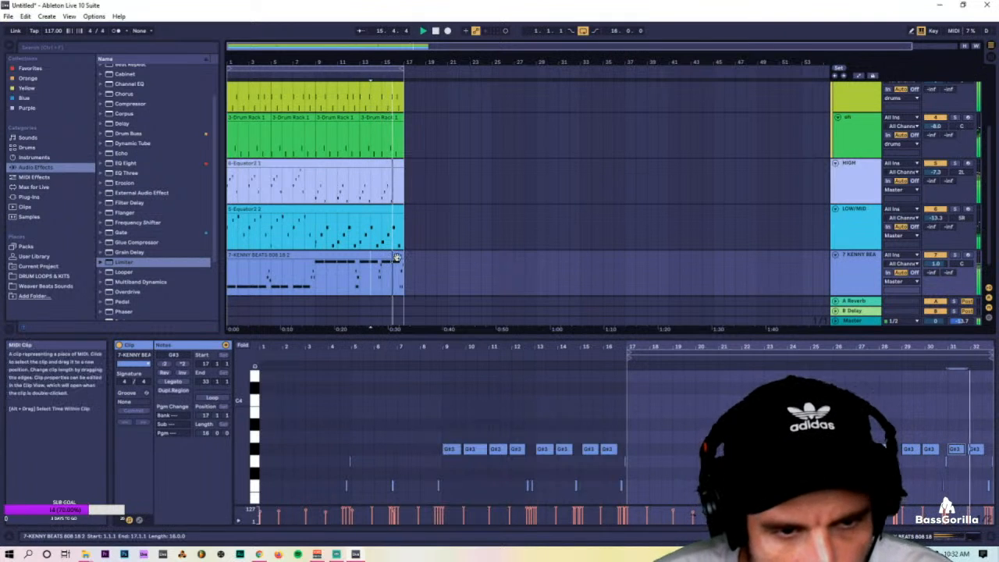
# Reopen the 808 clip's notes and examine bars 31 to 32, including the C3 note at 32.3.3 and the G#3 note before it.
pyautogui.doubleClick(397, 257)
pyautogui.moveTo(937, 348); pyautogui.dragTo(937, 383)
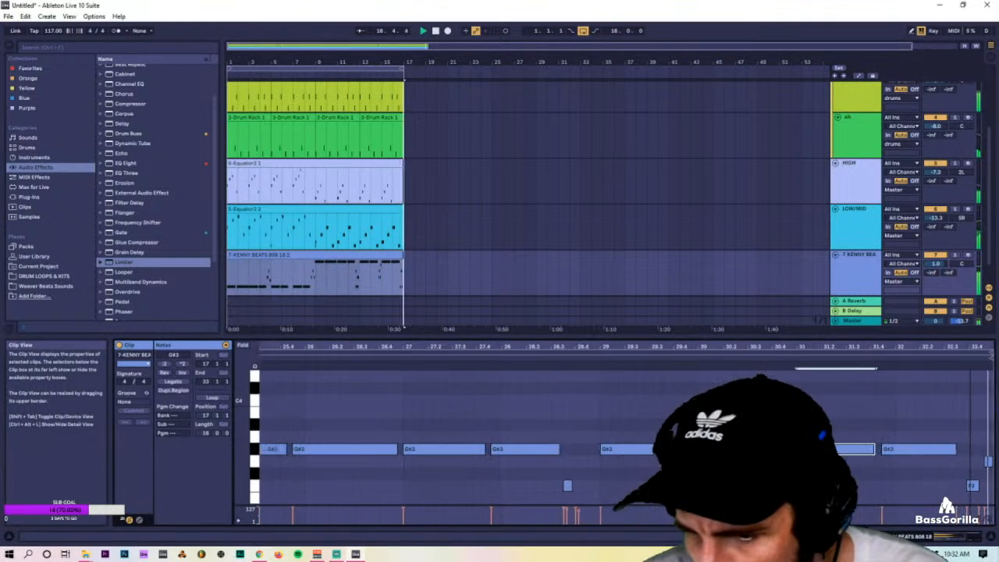
pyautogui.scroll(-1, 781, 437)
pyautogui.press('space')
pyautogui.moveTo(973, 348); pyautogui.dragTo(973, 365)
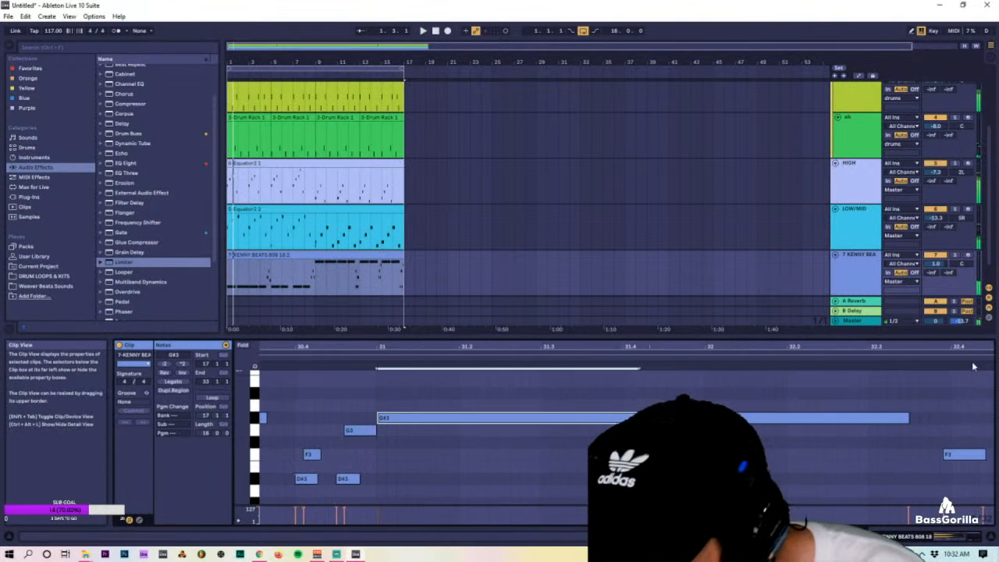
pyautogui.scroll(-3, 943, 410)
pyautogui.scroll(3, 936, 409)
pyautogui.click(917, 441)
pyautogui.scroll(-1, 926, 449)
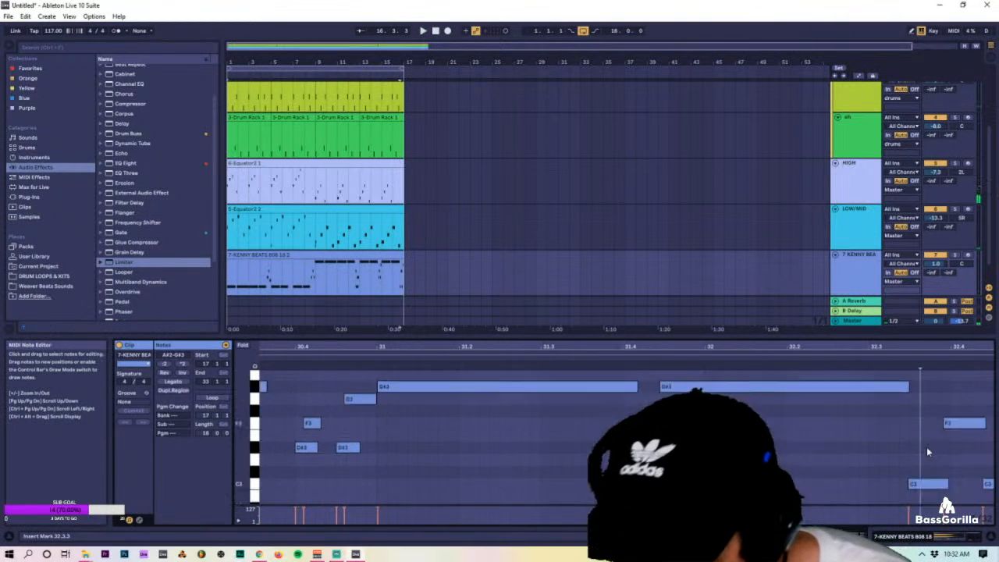
pyautogui.scroll(-1, 927, 447)
pyautogui.click(917, 452)
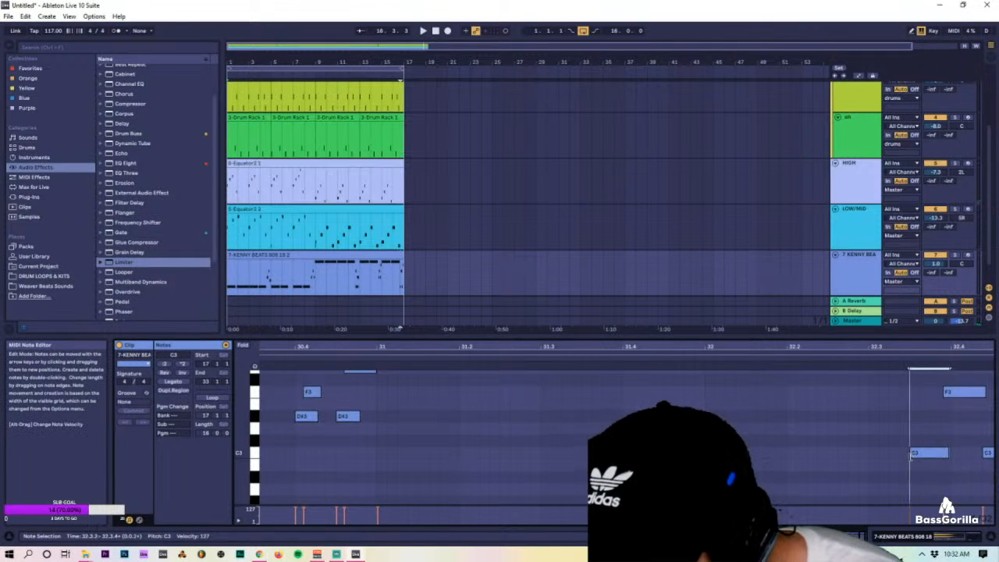
pyautogui.scroll(2, 917, 438)
pyautogui.click(904, 407)
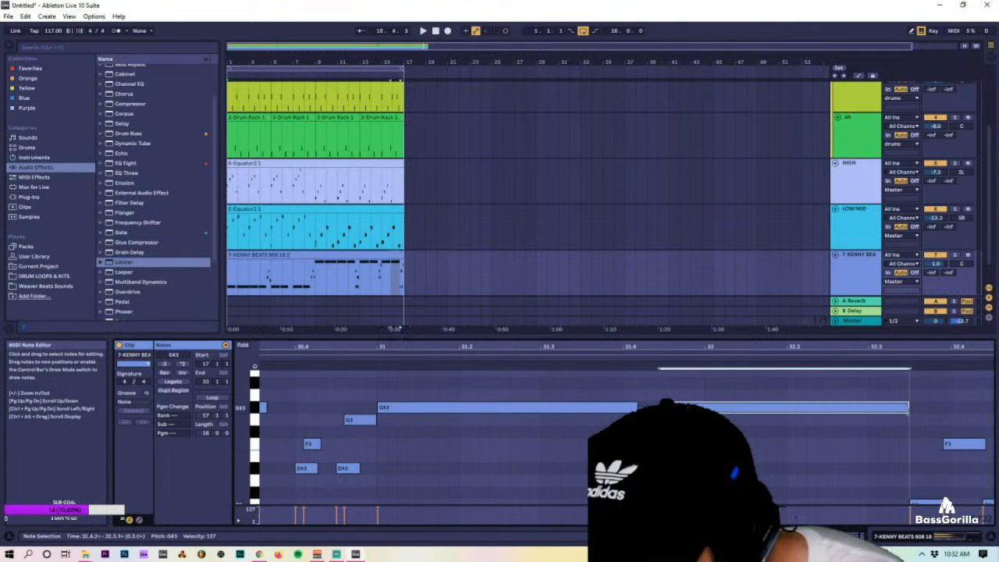
# Replay the 808 part around bar 32 and trim the start of its second long G#3 note to 31.4.3.
pyautogui.click(896, 357)
pyautogui.moveTo(930, 346); pyautogui.dragTo(886, 351)
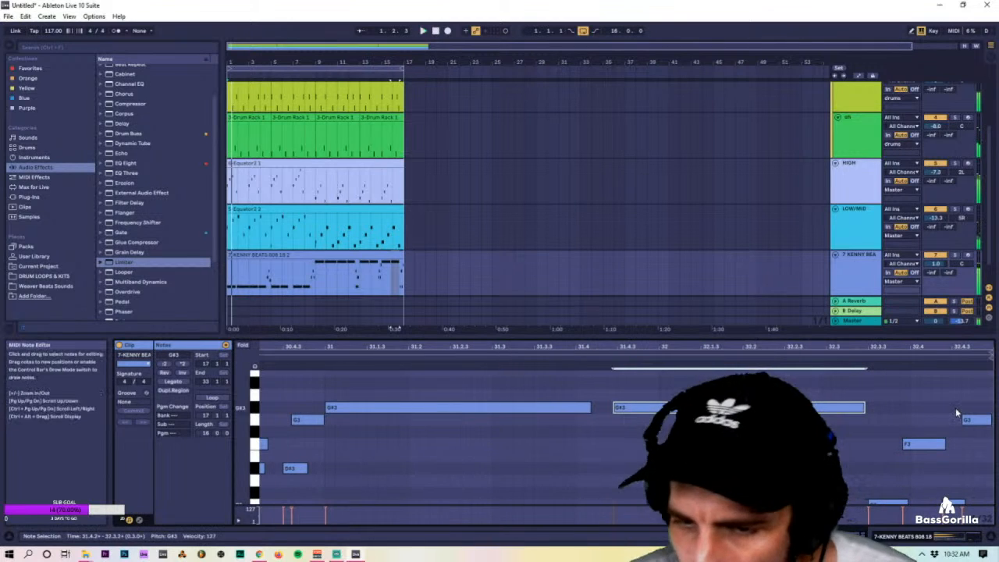
pyautogui.click(609, 356)
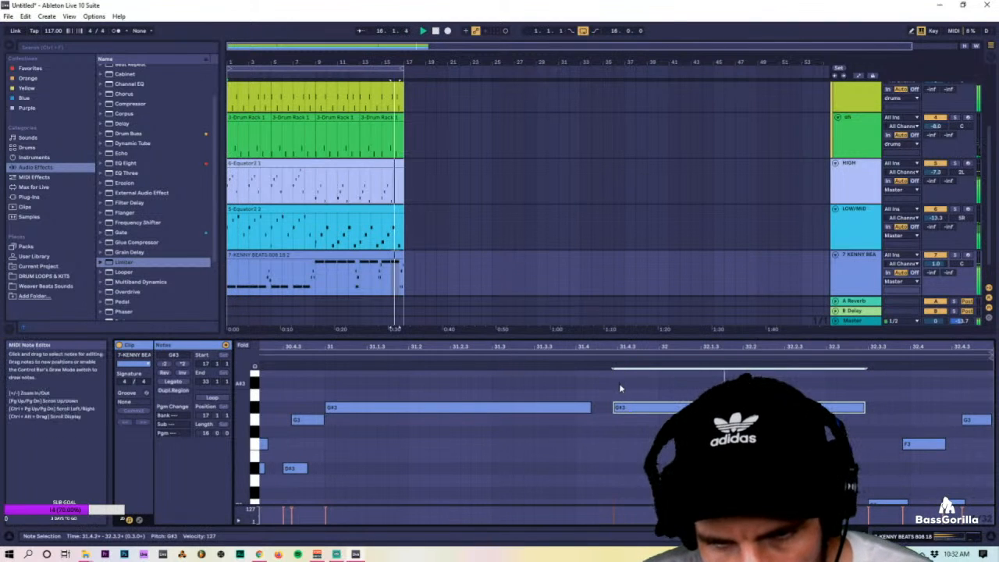
pyautogui.moveTo(613, 408); pyautogui.dragTo(618, 407)
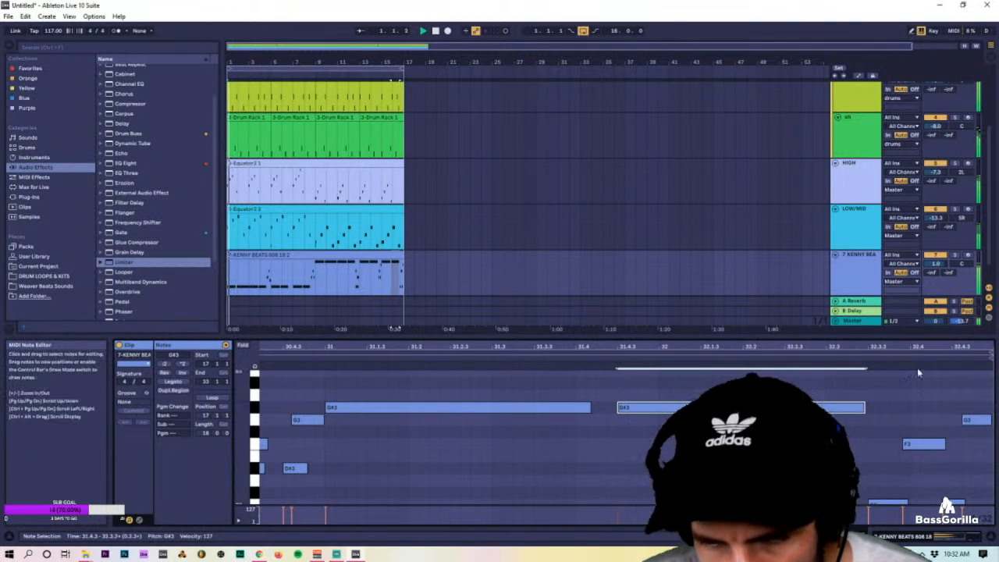
# Check the track mixer in Session View, select the HIGH track and return to the arrangement.
pyautogui.scroll(2, 447, 275)
pyautogui.scroll(-4, 447, 275)
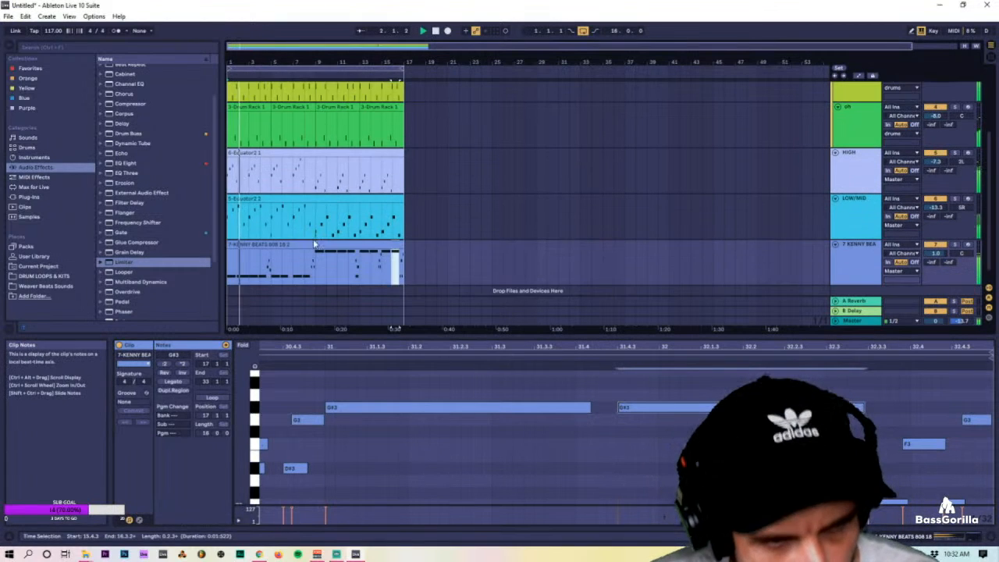
pyautogui.press('Tab')
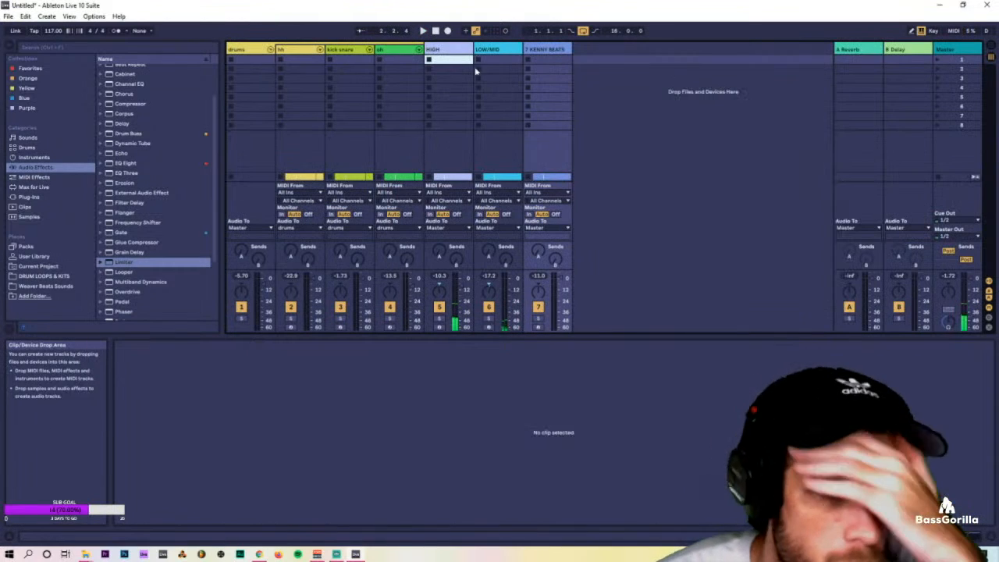
pyautogui.click(458, 53)
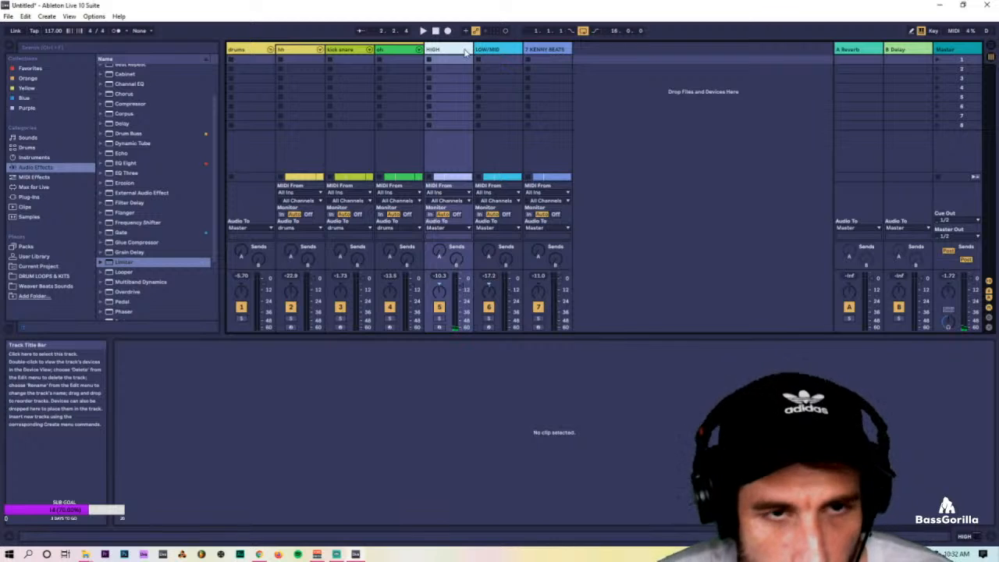
pyautogui.press('Tab')
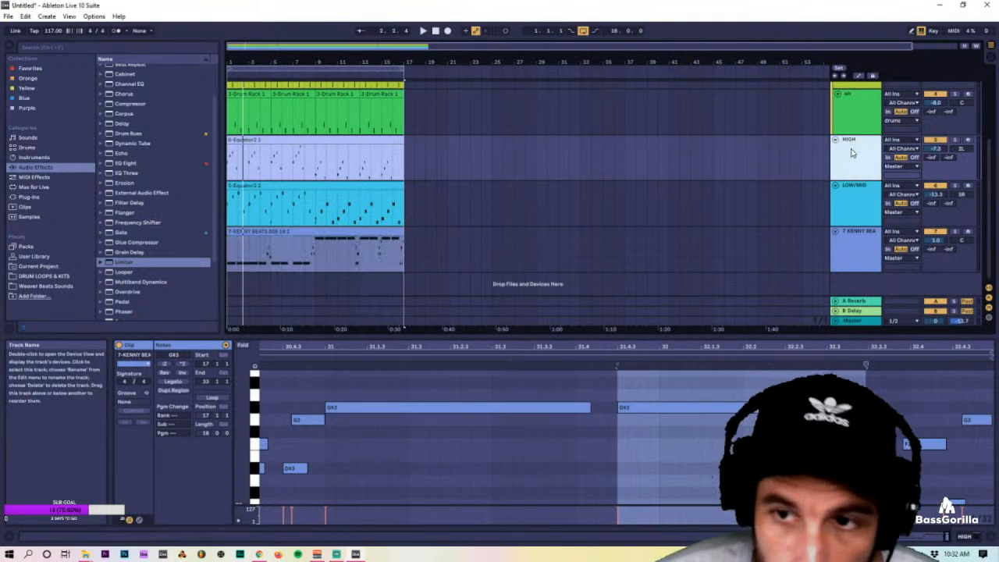
# Duplicate the entire 16-bar arrangement to start at bar 17 and move the loop over the copy.
pyautogui.hotkey('ctrl', 'a')
pyautogui.hotkey('ctrl', 'd')
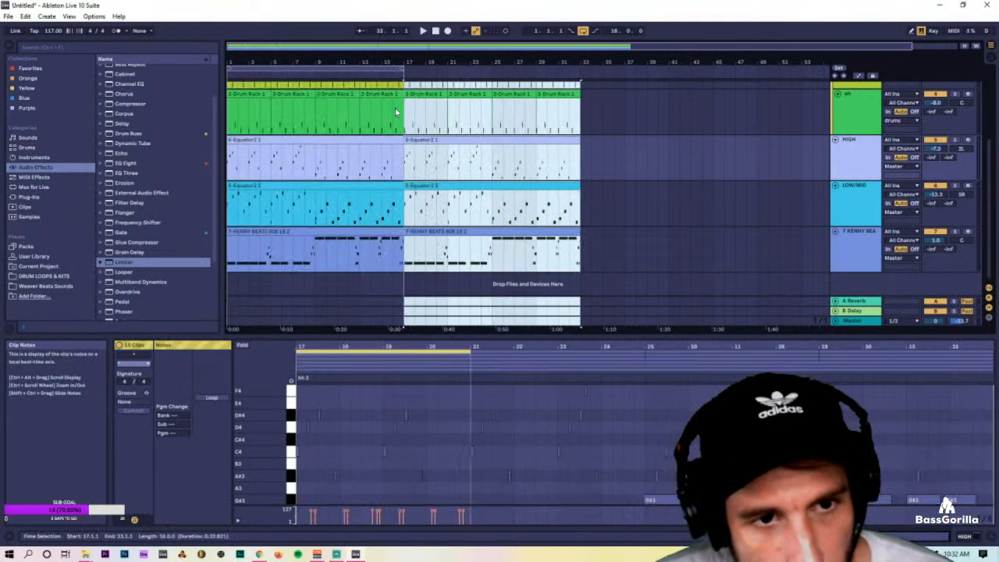
pyautogui.moveTo(382, 69); pyautogui.dragTo(559, 69)
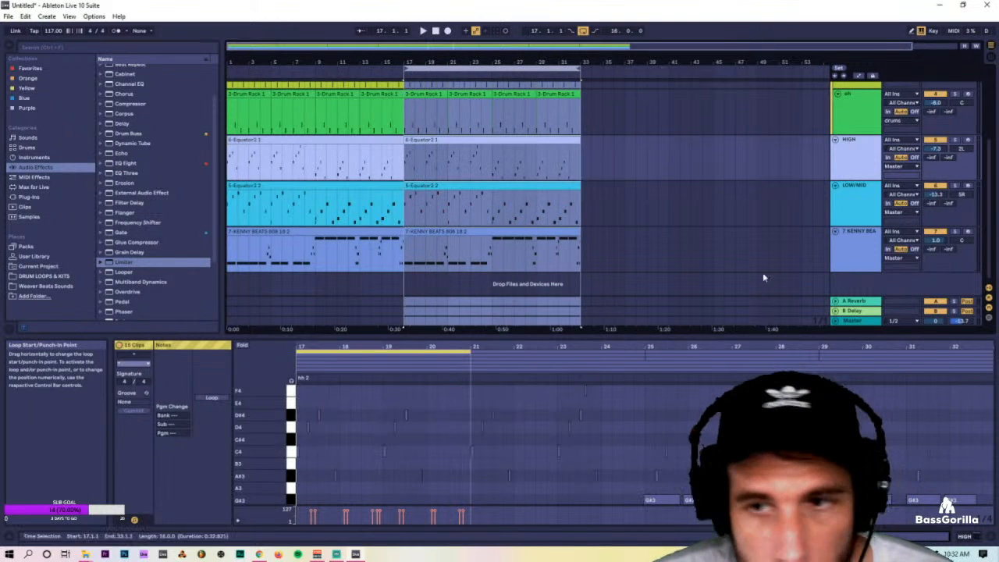
# Duplicate the HIGH track together with its clips.
pyautogui.scroll(2, 769, 273)
pyautogui.click(571, 228)
pyautogui.click(851, 237)
pyautogui.rightClick(859, 226)
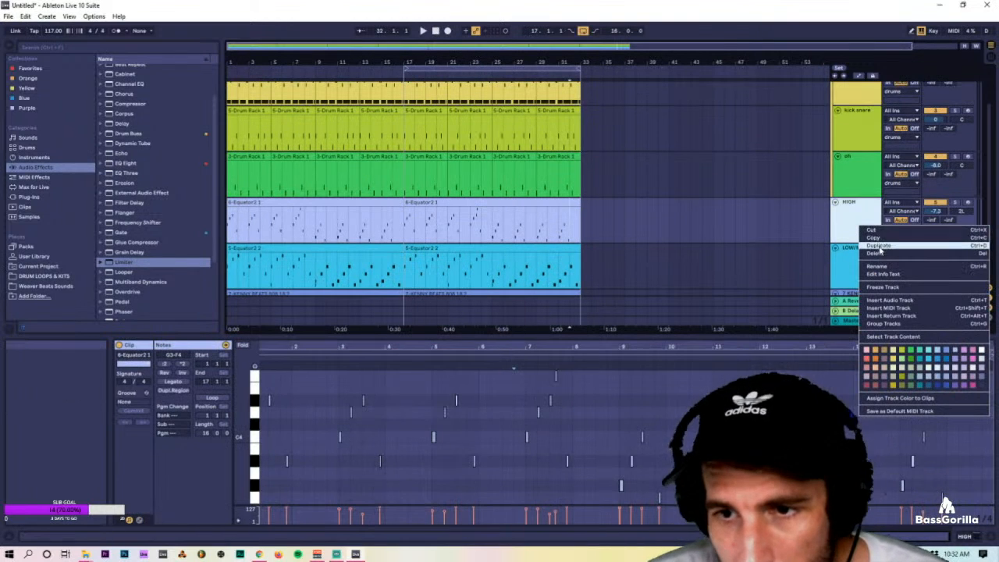
pyautogui.click(880, 247)
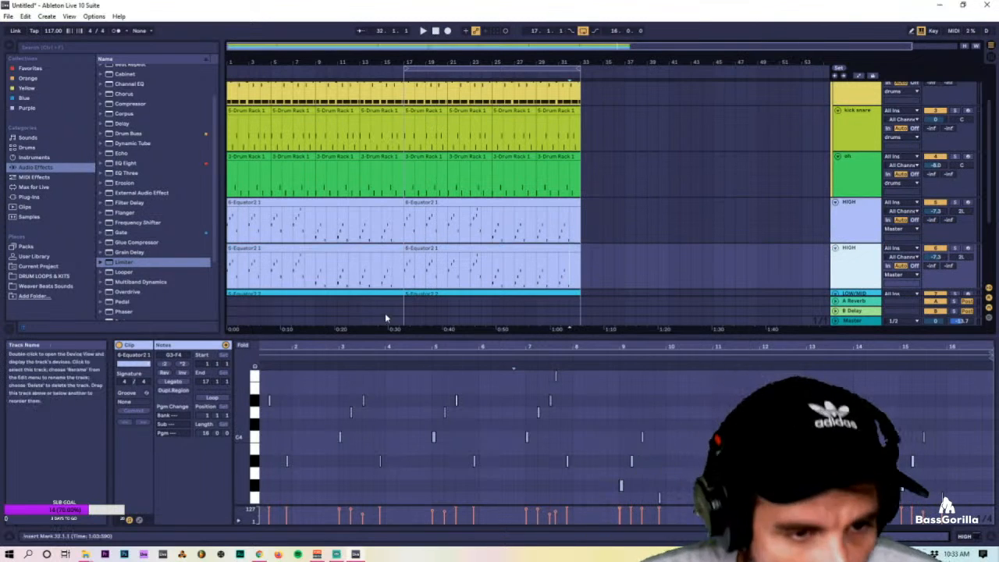
# Delete the first 16-bar clip from the copied HIGH track and the second 16-bar clip from the original.
pyautogui.click(359, 248)
pyautogui.press('Delete')
pyautogui.click(427, 202)
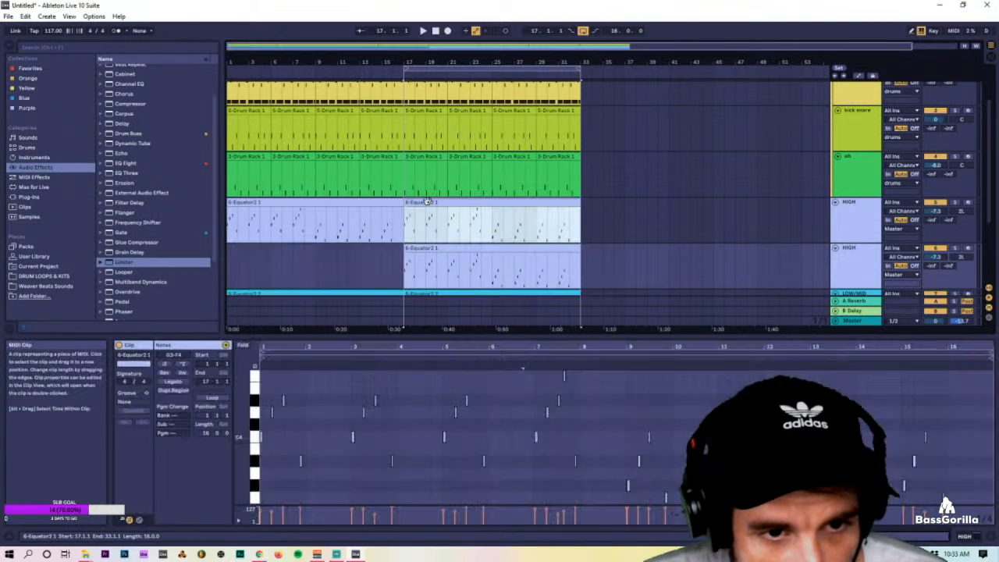
pyautogui.press('Delete')
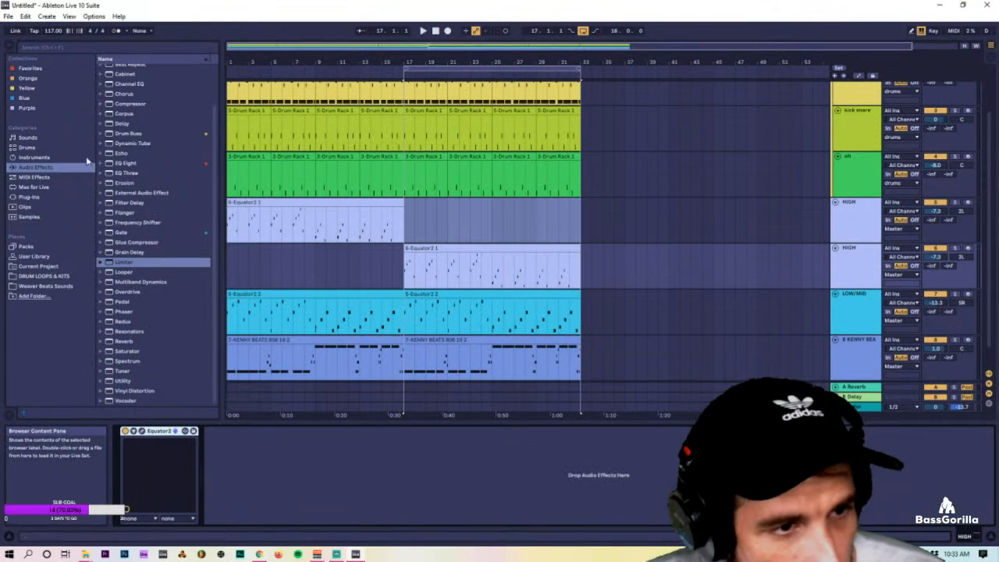
# Search the plug-ins for "portal" and add Portal to the copied HIGH track.
pyautogui.click(31, 198)
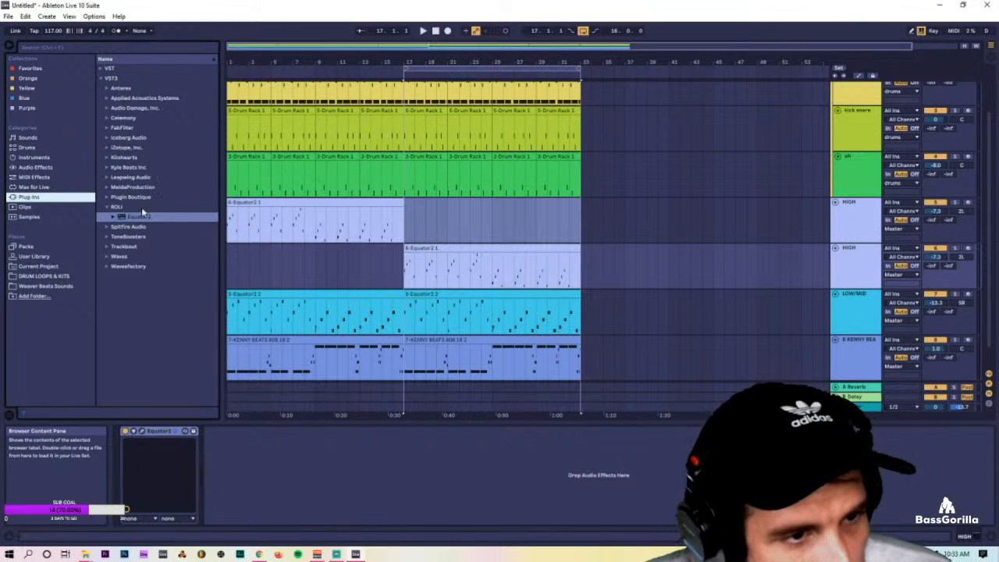
pyautogui.click(118, 207)
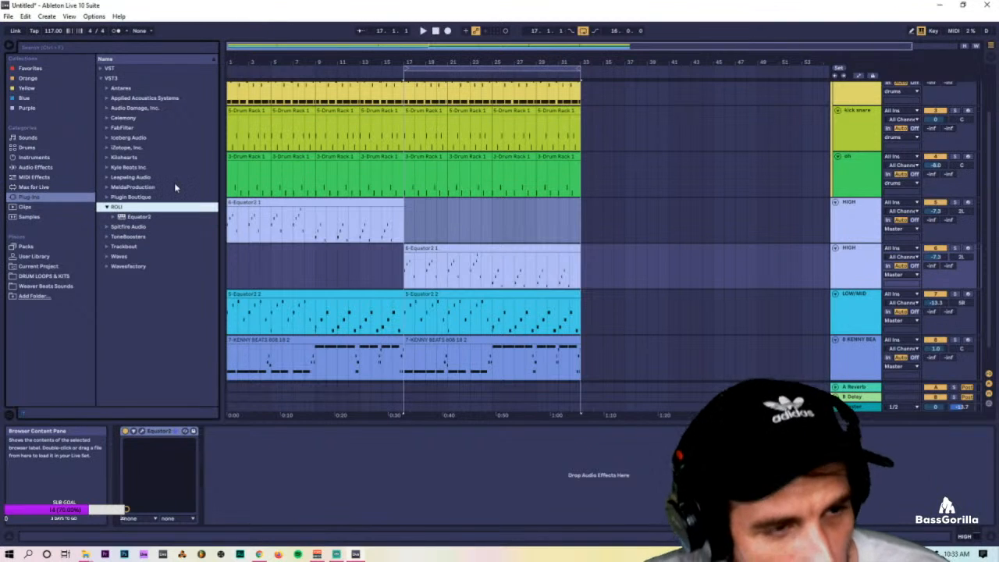
pyautogui.click(123, 228)
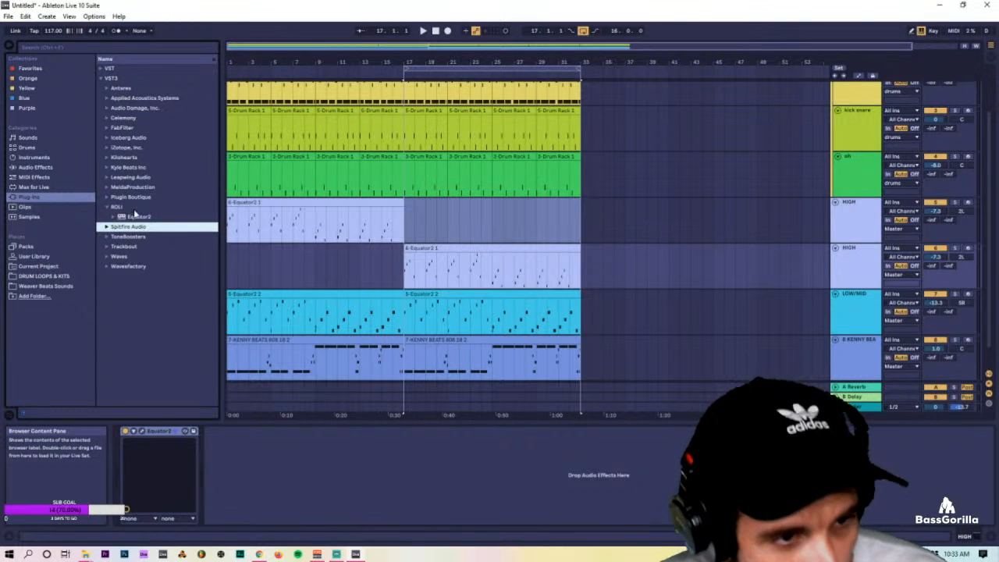
pyautogui.click(134, 215)
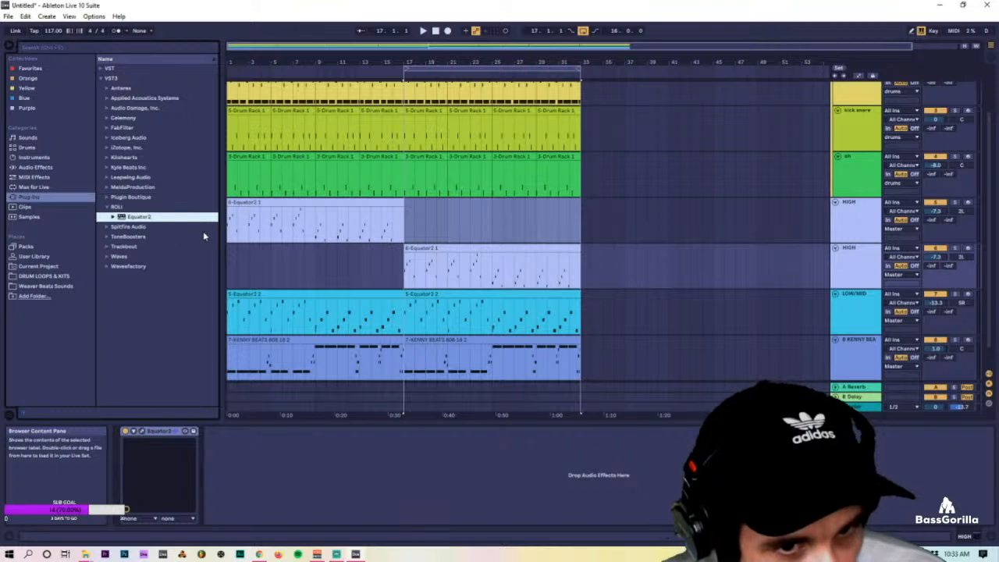
pyautogui.scroll(-2, 409, 294)
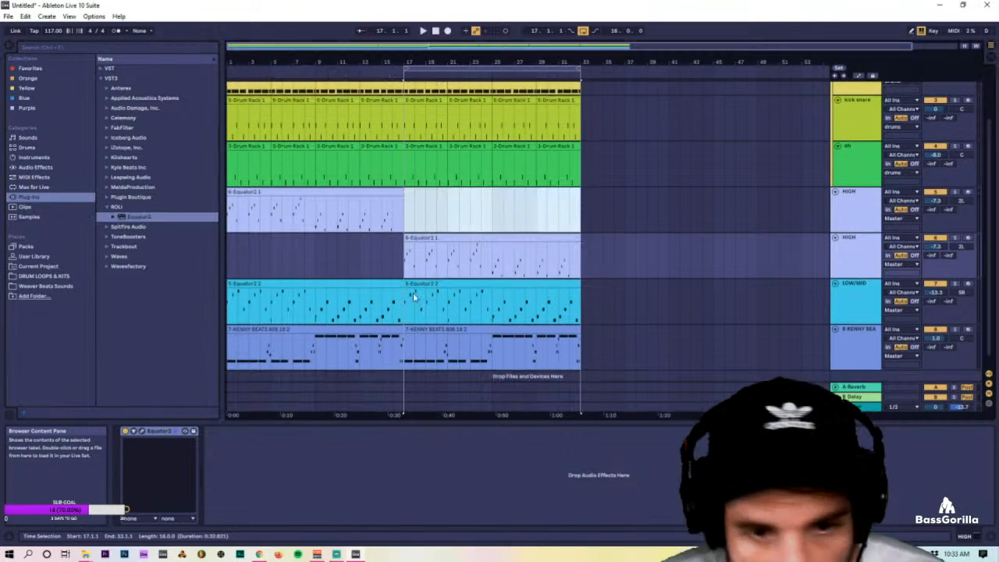
pyautogui.click(85, 49)
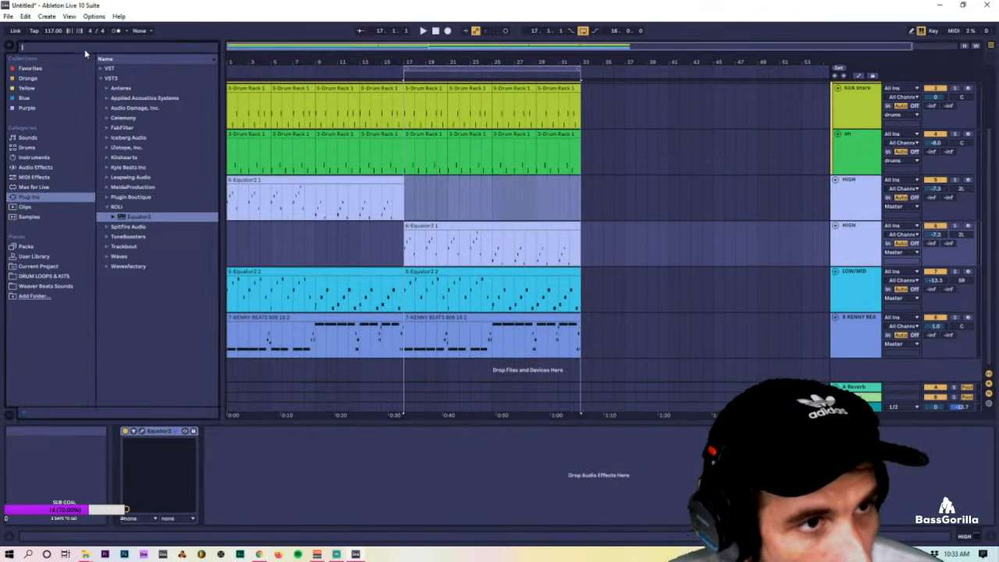
pyautogui.write('portal')
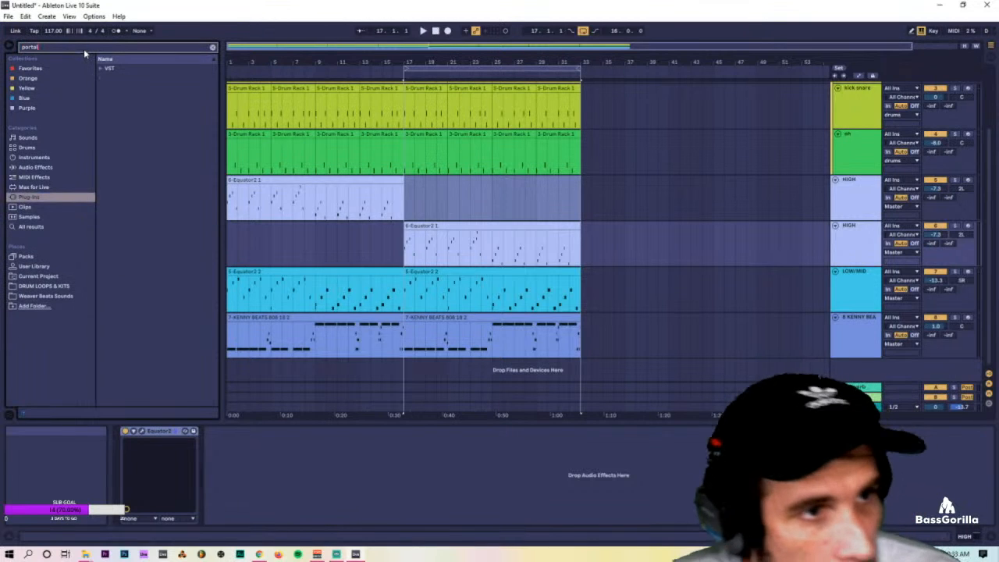
pyautogui.click(101, 69)
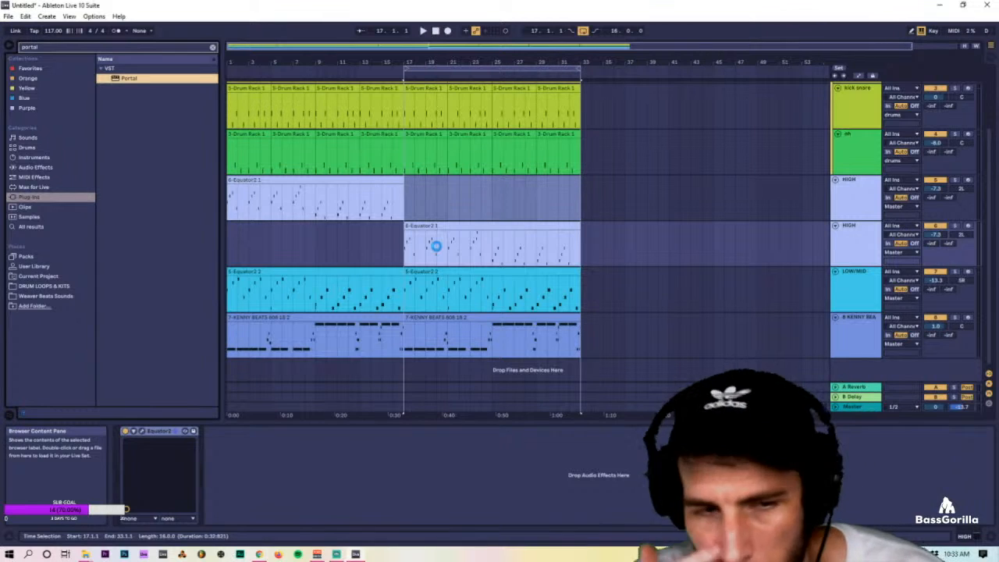
pyautogui.moveTo(437, 246); pyautogui.dragTo(437, 247)
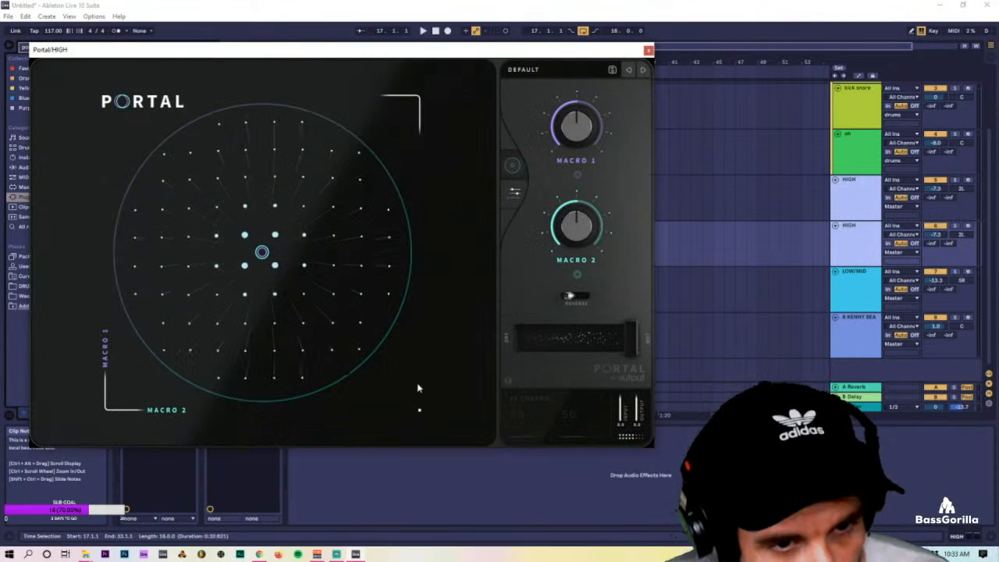
# Browse Portal's Start Here presets, load Such A Drag, and switch to the Fractured preset.
pyautogui.click(560, 70)
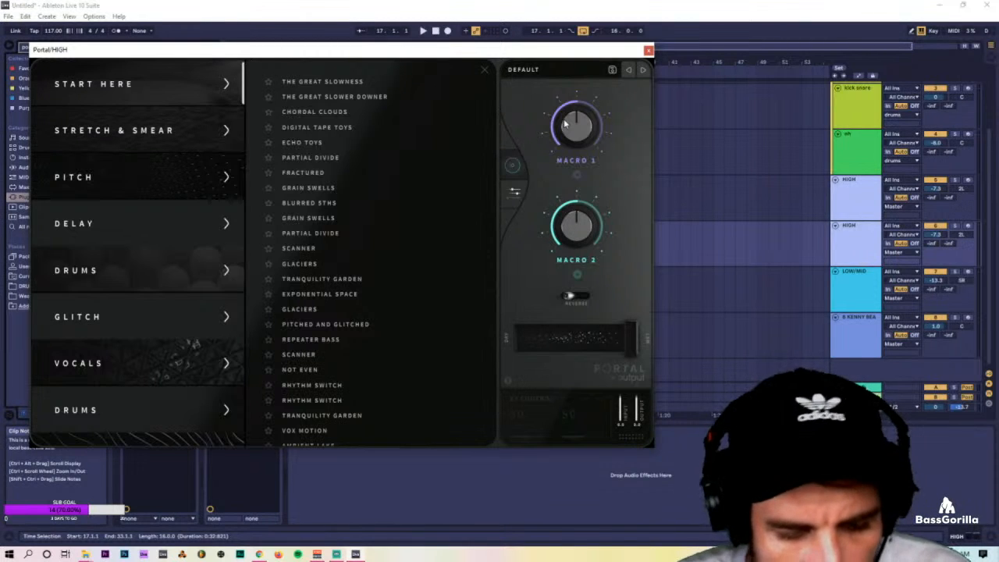
pyautogui.scroll(-5, 375, 234)
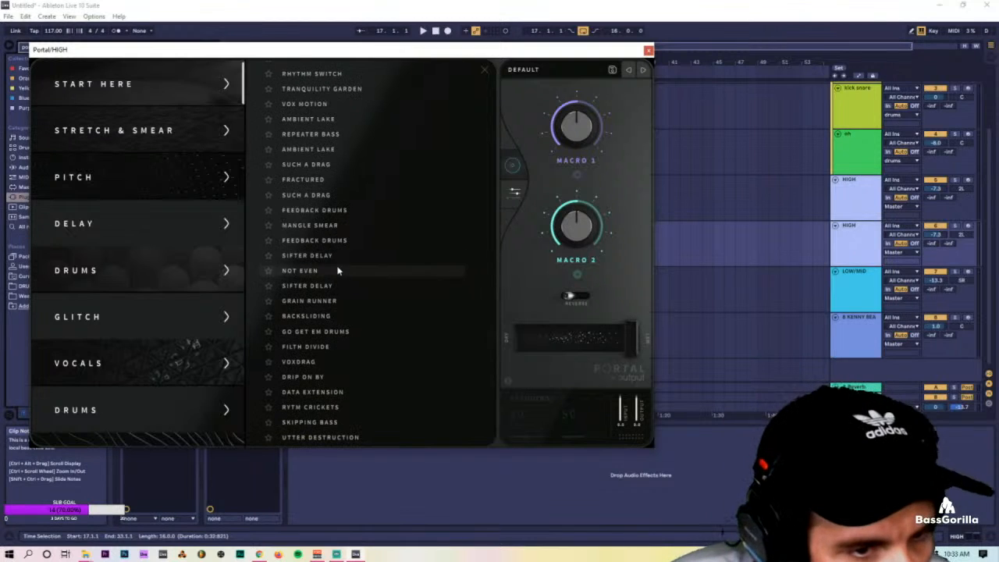
pyautogui.scroll(1, 326, 300)
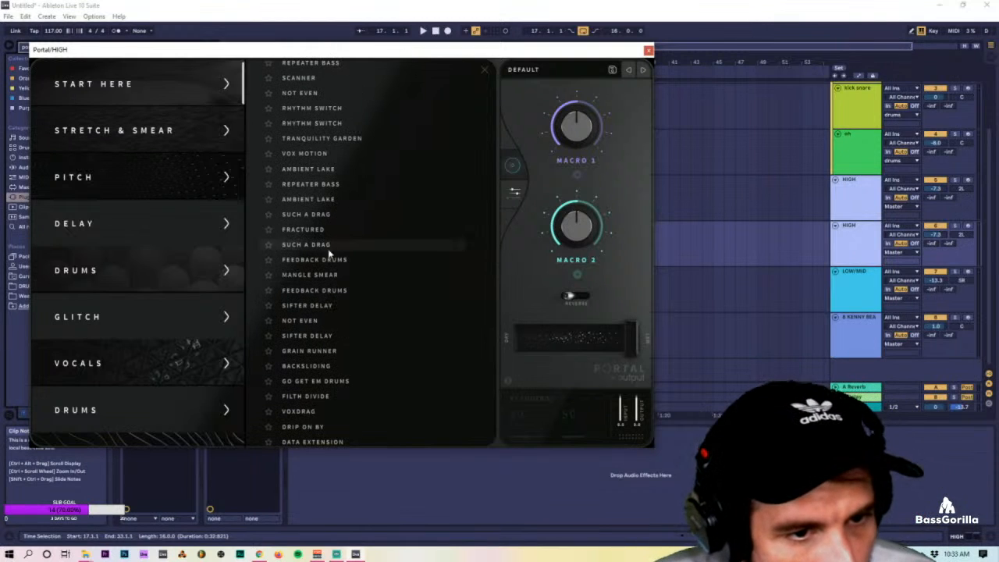
pyautogui.click(306, 245)
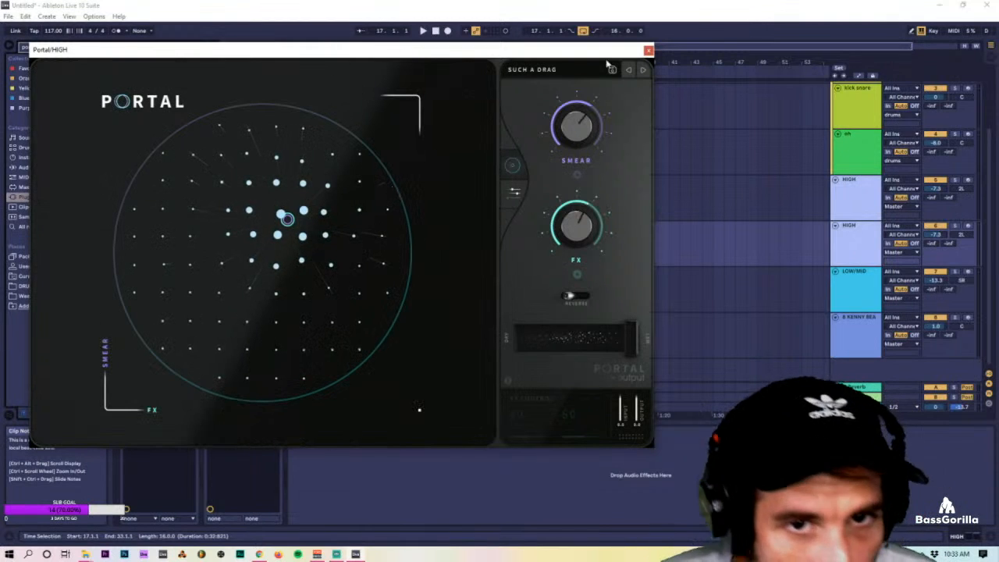
pyautogui.click(630, 70)
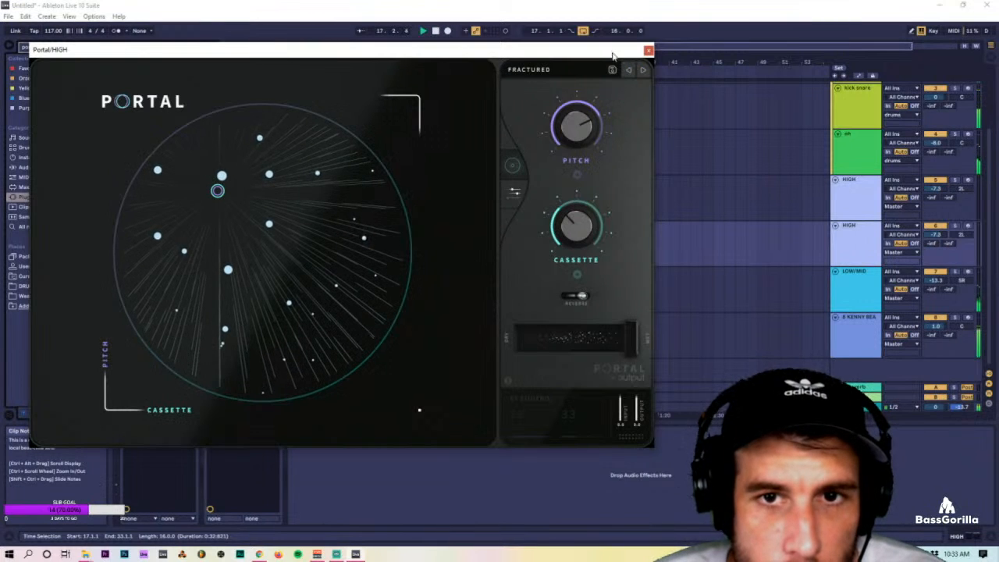
# Close Portal's window after auditioning the preset and open Equator2 on the copied HIGH track.
pyautogui.moveTo(612, 56); pyautogui.dragTo(797, 470)
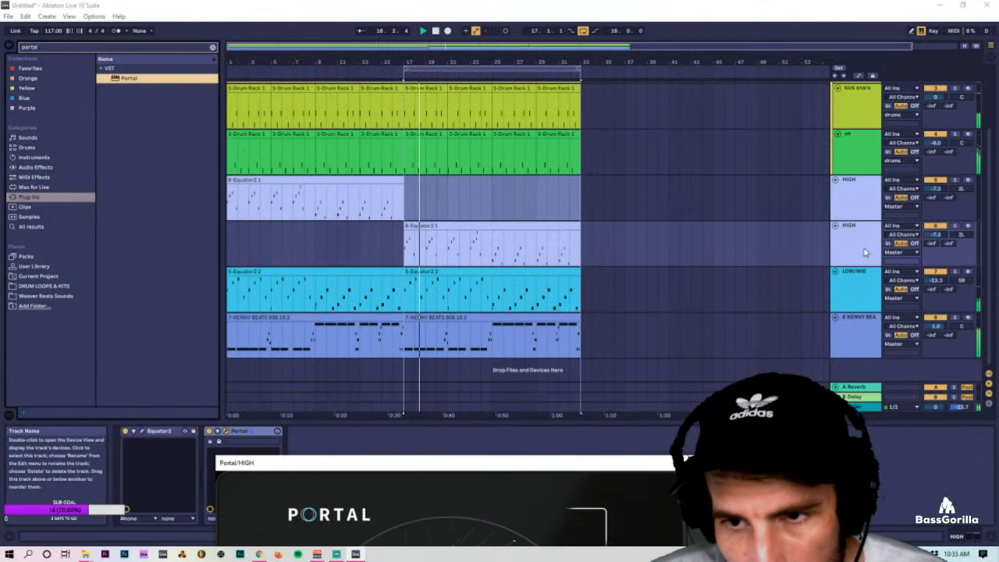
pyautogui.moveTo(526, 466); pyautogui.dragTo(338, 310)
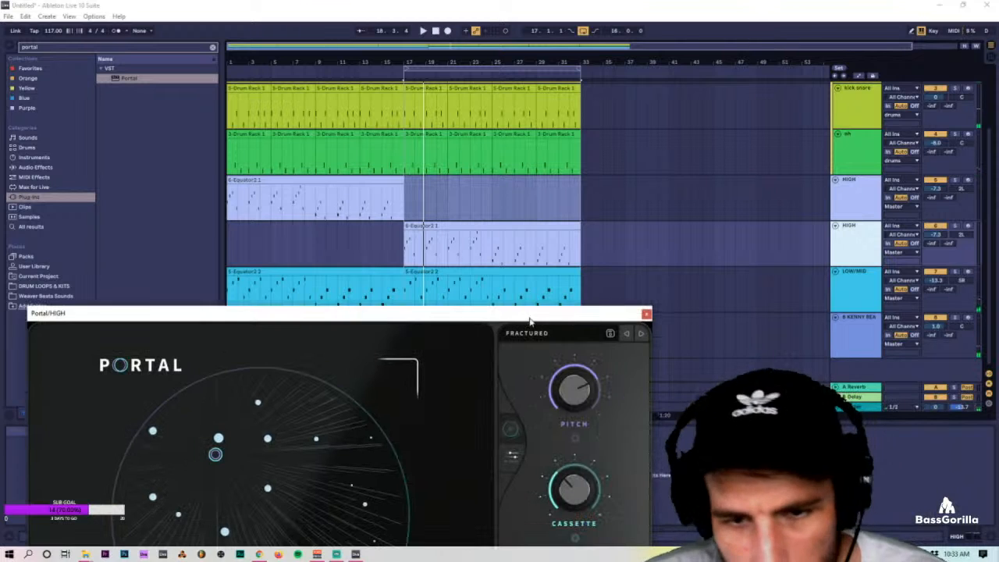
pyautogui.click(648, 317)
pyautogui.click(140, 434)
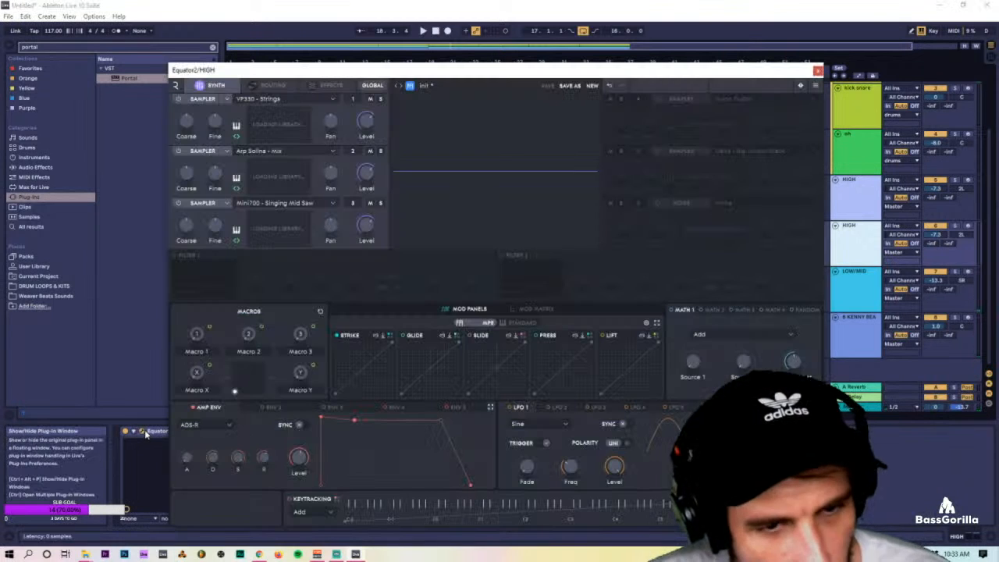
# Browse Equator2's presets on the copied HIGH track, load the Idk preset, and close the plug-in window.
pyautogui.click(410, 85)
pyautogui.scroll(-10, 524, 312)
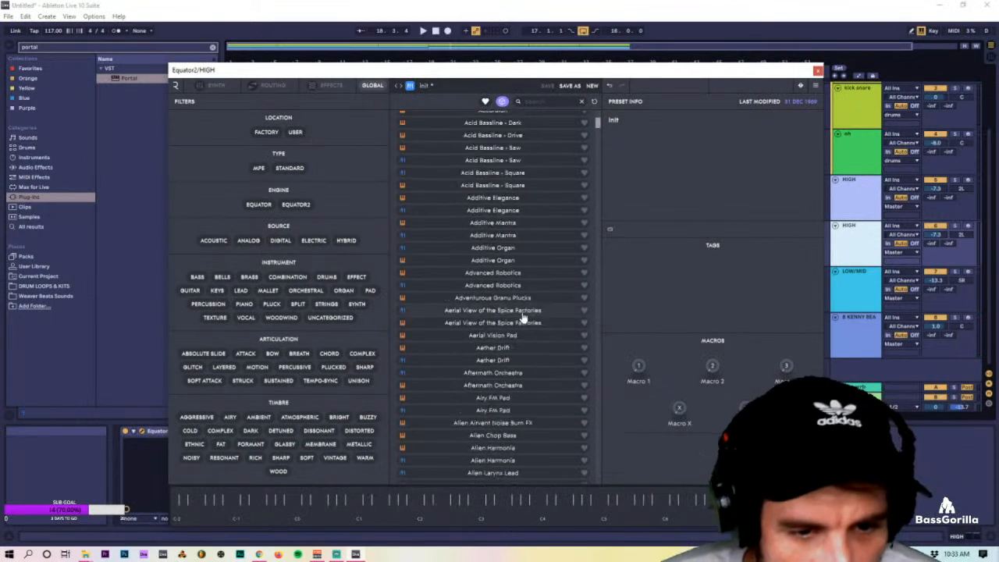
pyautogui.moveTo(596, 133); pyautogui.dragTo(591, 305)
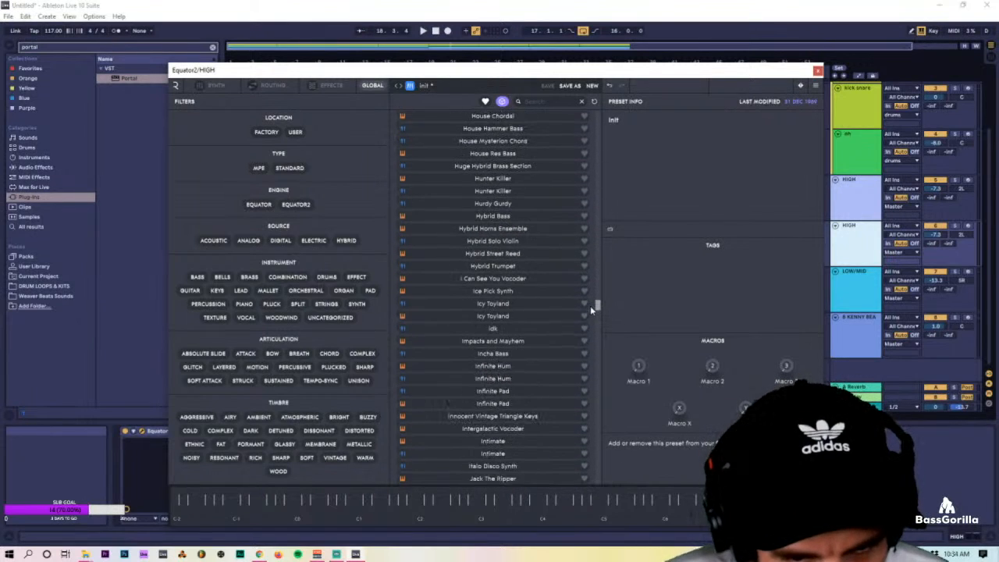
pyautogui.click(494, 330)
pyautogui.click(515, 313)
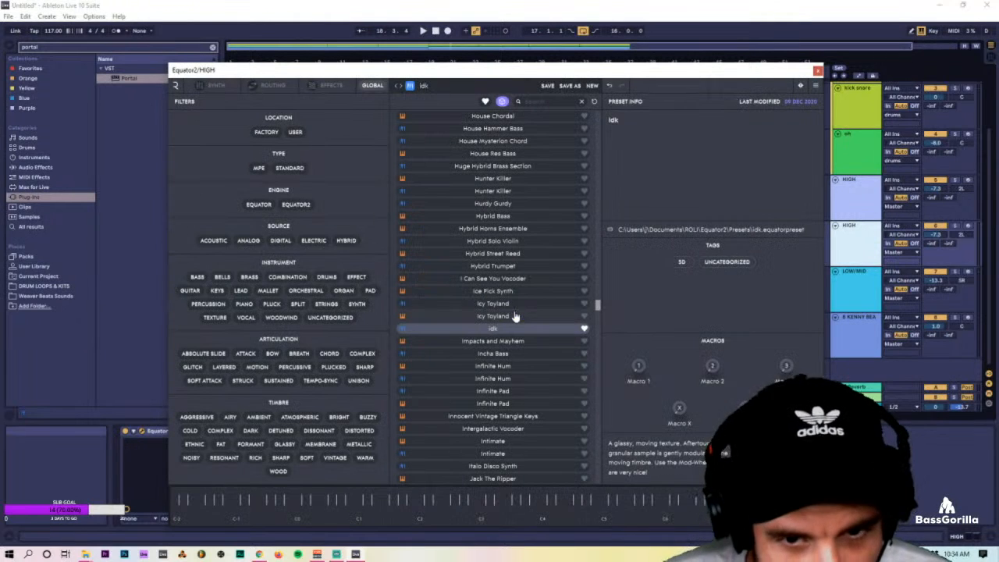
pyautogui.click(817, 70)
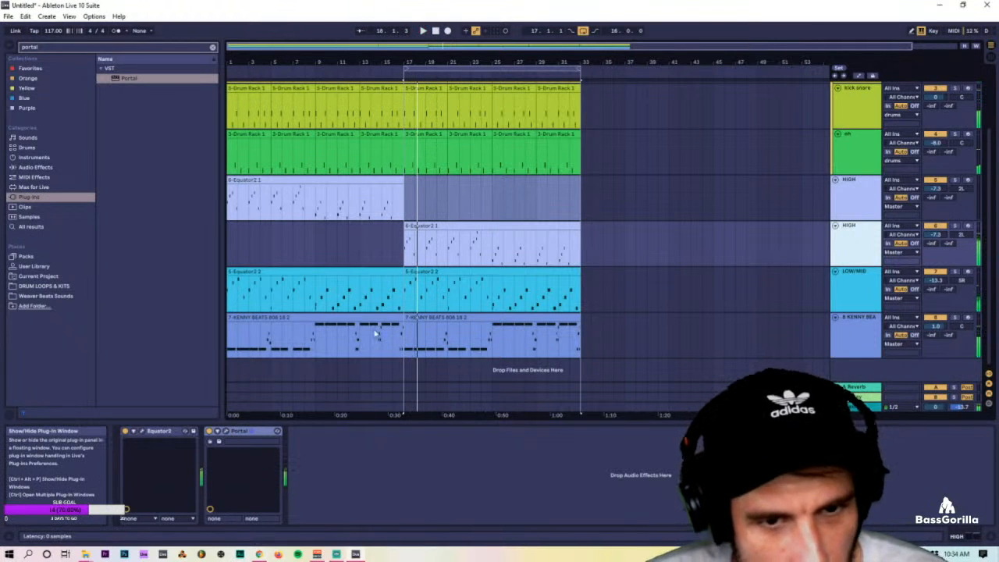
# Reopen Portal on the copied HIGH track, audition presets through Such A Drag and Feedback Drums to Mangle Smear, and close the window.
pyautogui.hotkey('ctrl', 'alt', 'p')
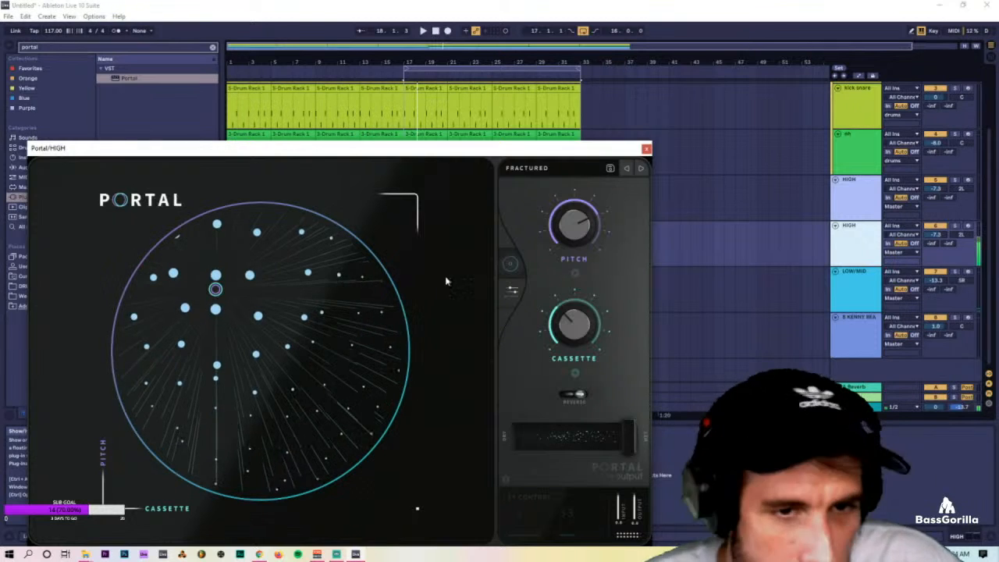
pyautogui.click(640, 168)
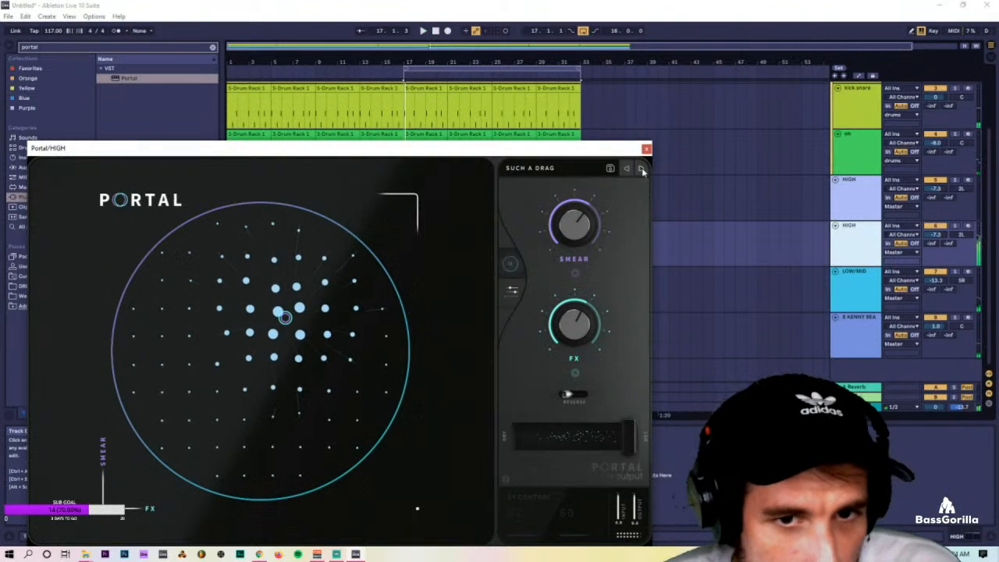
pyautogui.click(640, 170)
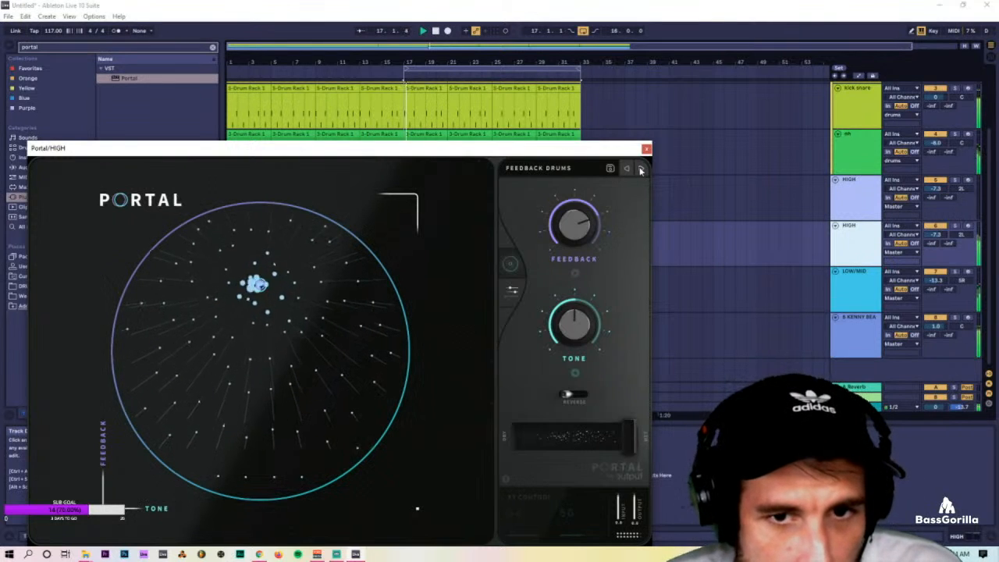
pyautogui.click(640, 169)
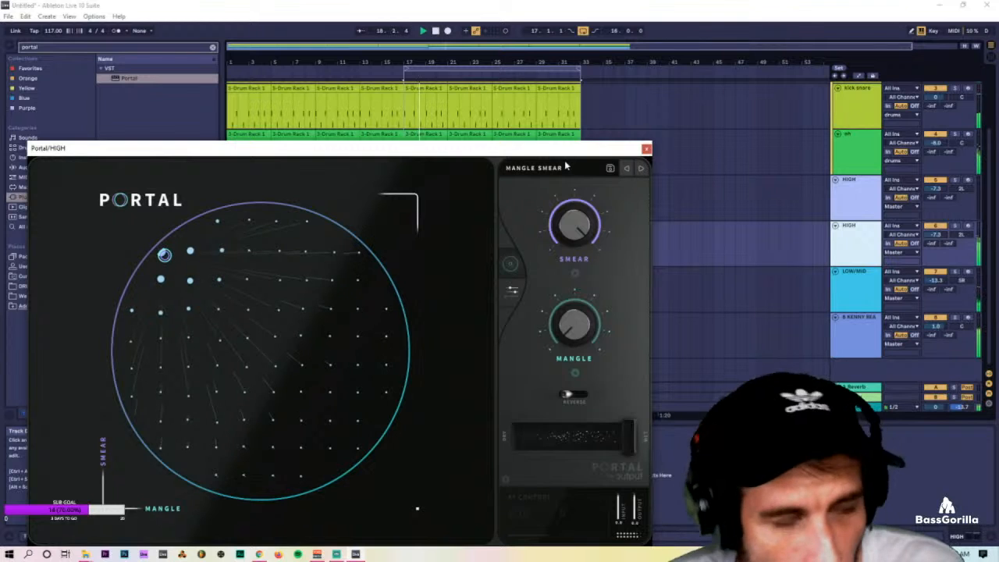
pyautogui.click(647, 148)
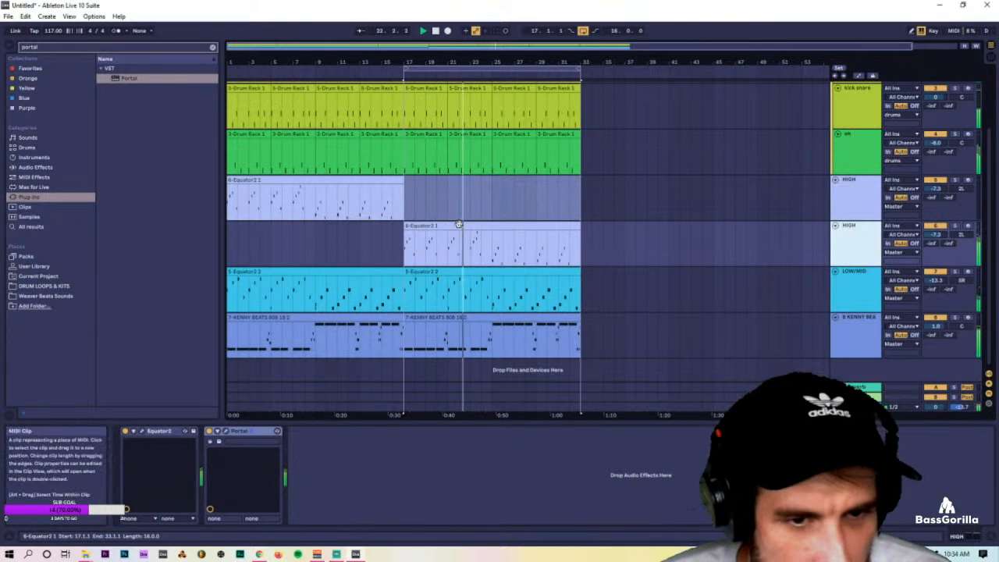
# In Portal, try Mangle at 12, return it to its minimum, lower Smear to slightly above midway, and close the window.
pyautogui.doubleClick(555, 224)
pyautogui.click(786, 264)
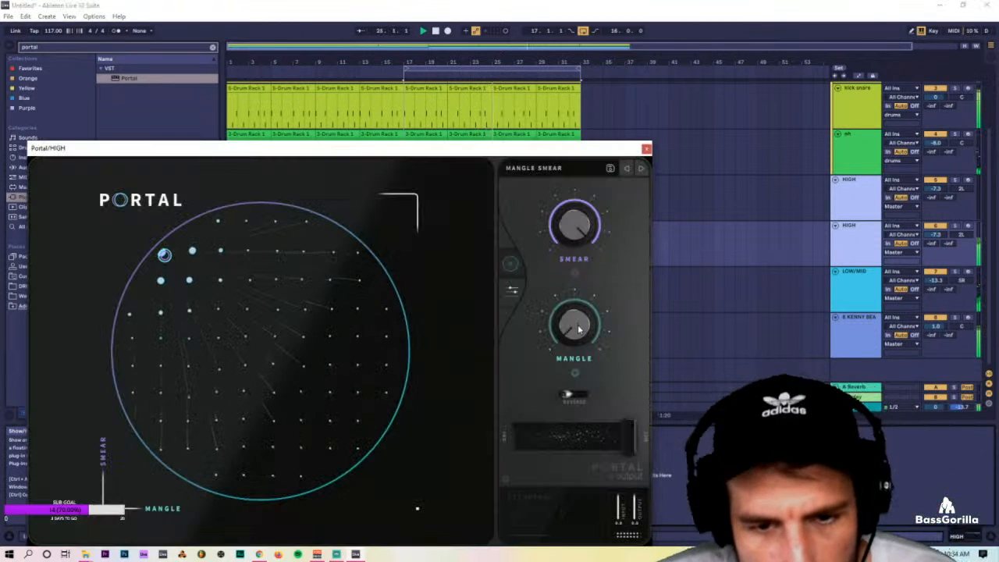
pyautogui.moveTo(579, 330)
pyautogui.mouseDown()
pyautogui.moveTo(572, 307)
pyautogui.moveTo(568, 338)
pyautogui.mouseUp()
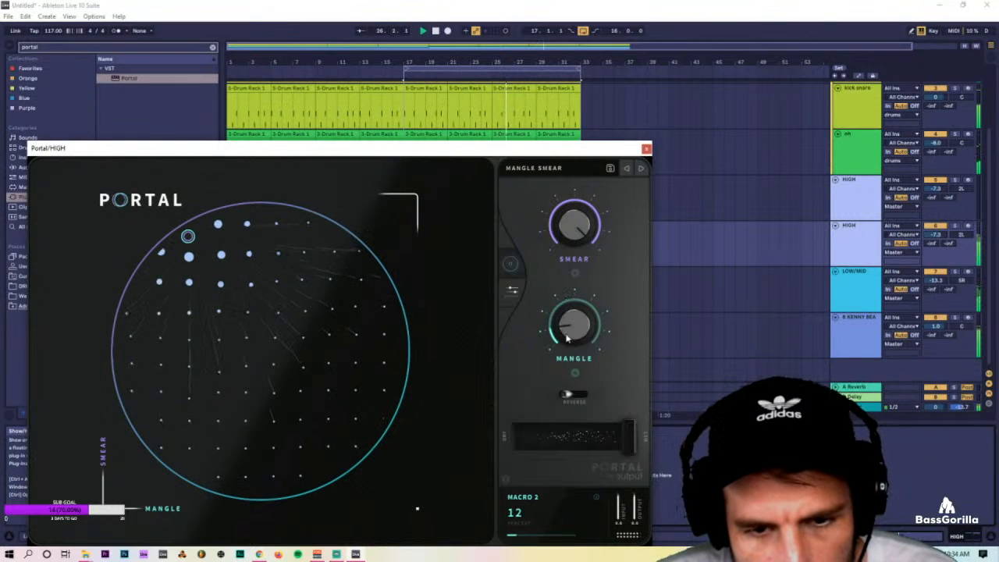
pyautogui.moveTo(578, 236); pyautogui.dragTo(574, 239)
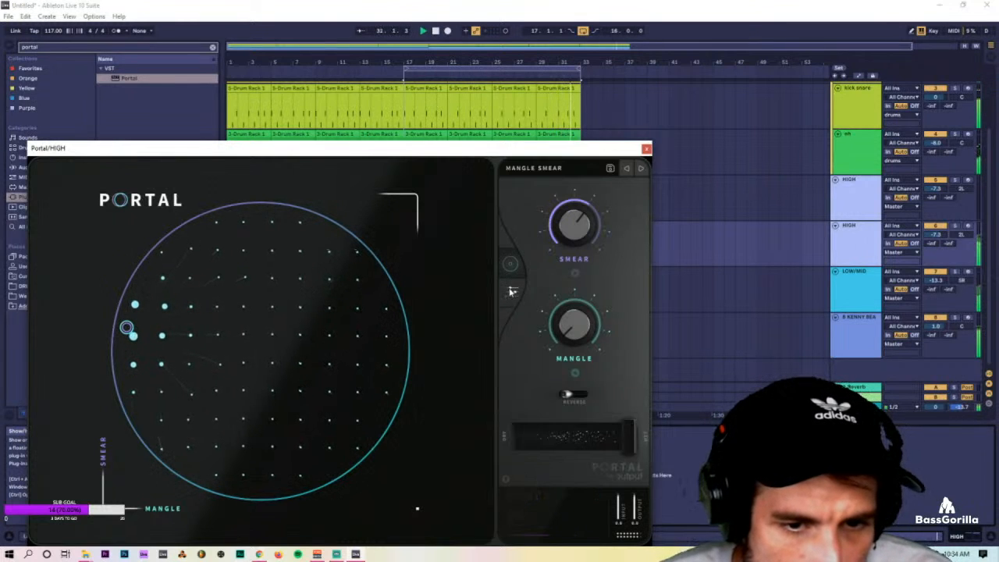
pyautogui.moveTo(568, 242)
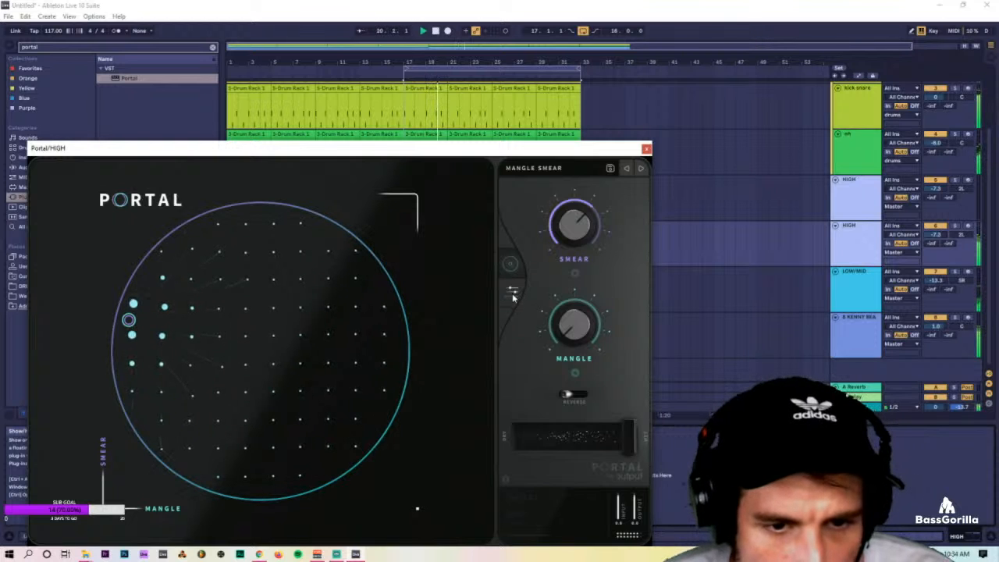
pyautogui.click(647, 148)
# Extend the loop to cover all 32 bars and rename the copied HIGH track to HIGH 2.
pyautogui.moveTo(406, 68); pyautogui.dragTo(190, 69)
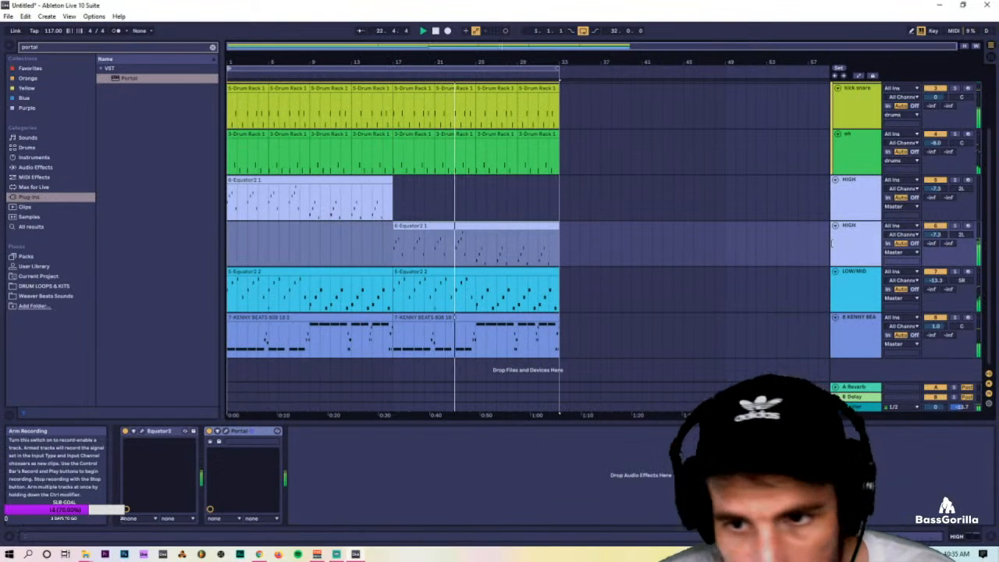
pyautogui.click(862, 231)
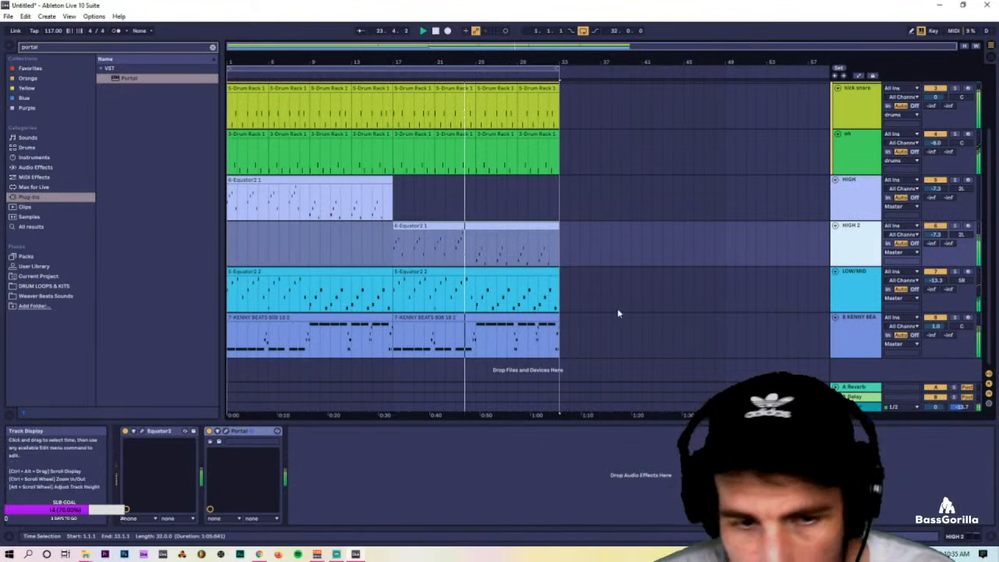
# Lower the LOW/MID track's volume in the mixer, first to -14.6 dB and finally to -16.4 dB.
pyautogui.click(618, 305)
pyautogui.press('Tab')
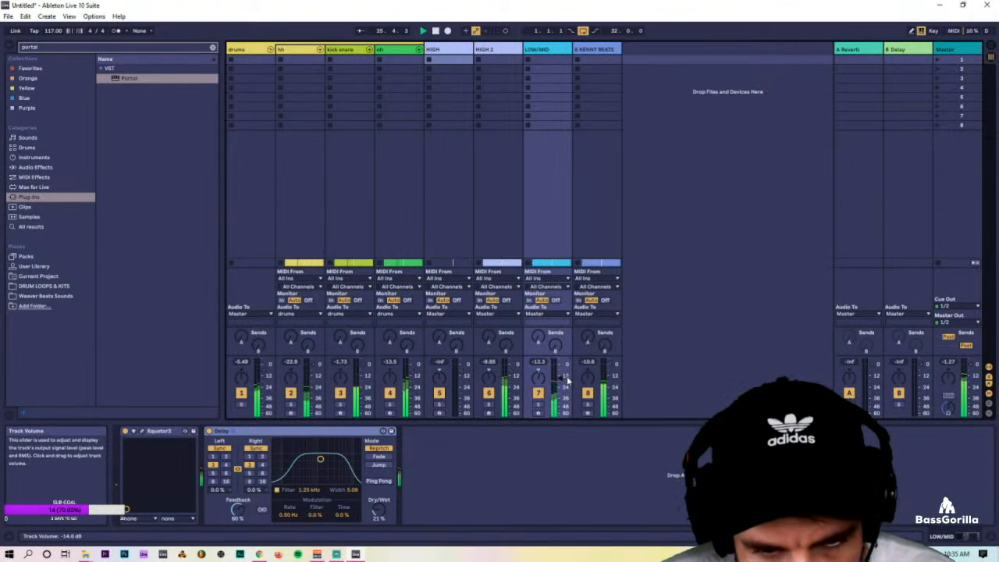
pyautogui.press('Tab')
pyautogui.click(511, 248)
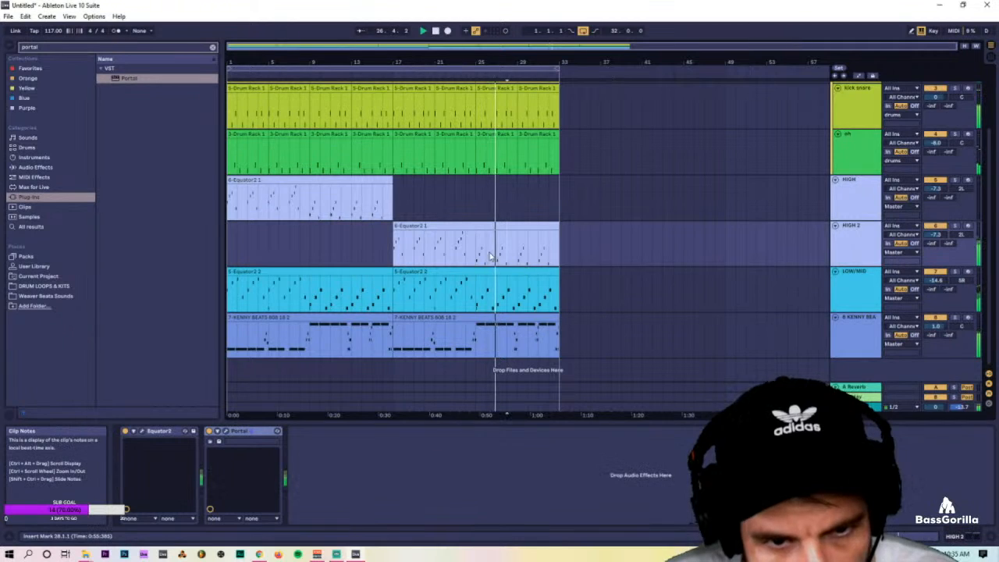
pyautogui.press('Tab')
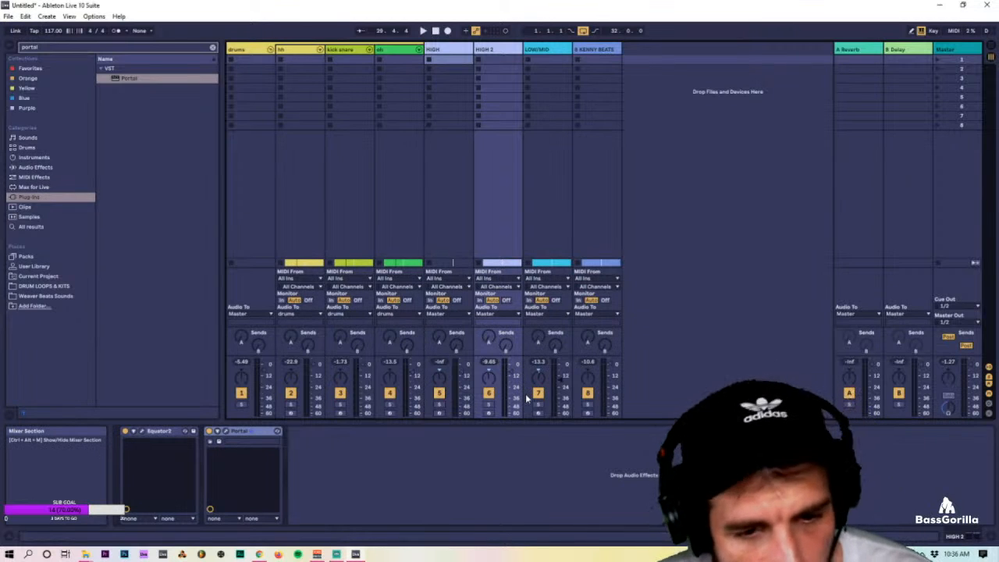
pyautogui.press('Tab')
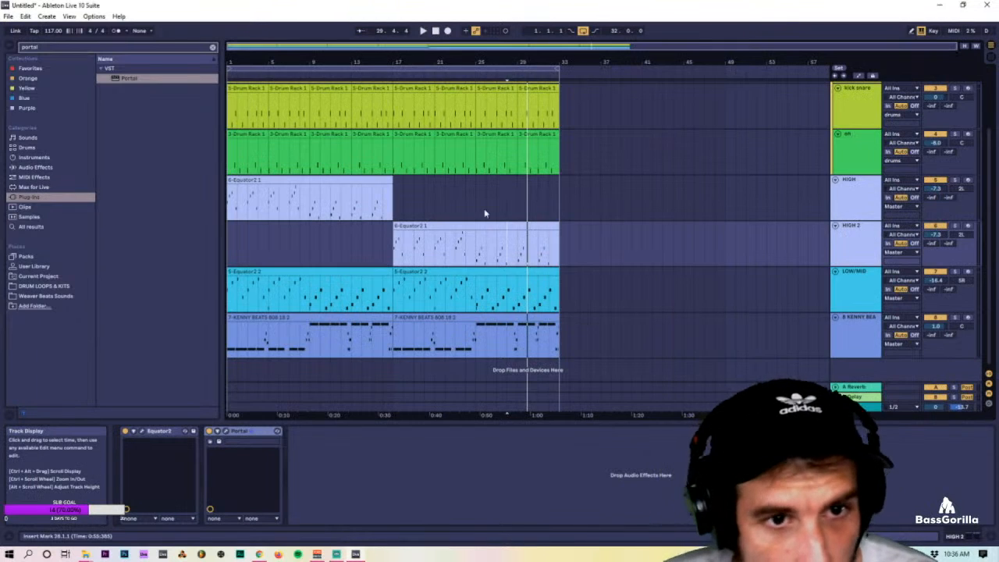
# Play the second 16-bar section from bar 17 and check the track levels in the mixer.
pyautogui.click(685, 214)
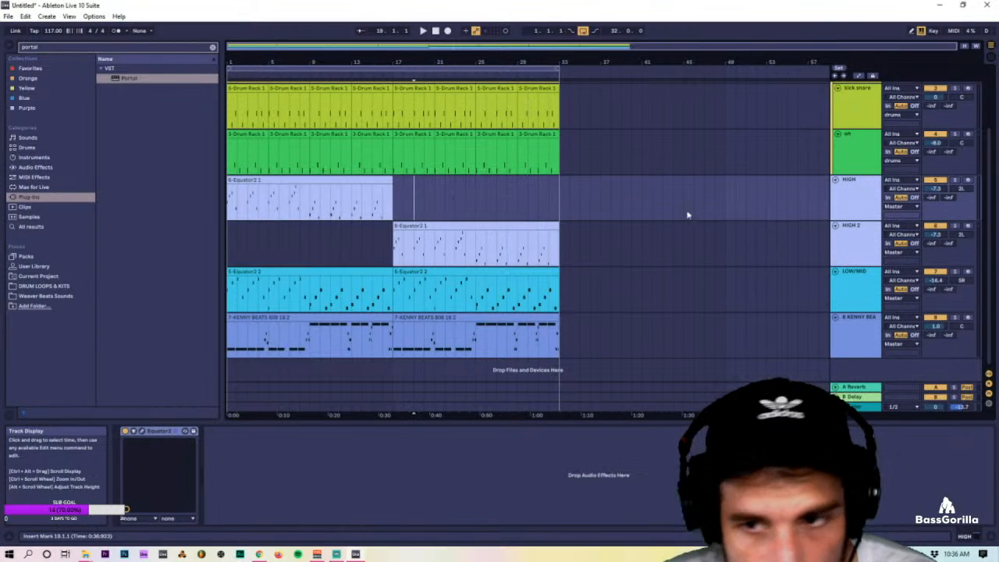
pyautogui.press('Tab')
pyautogui.press('Tab')
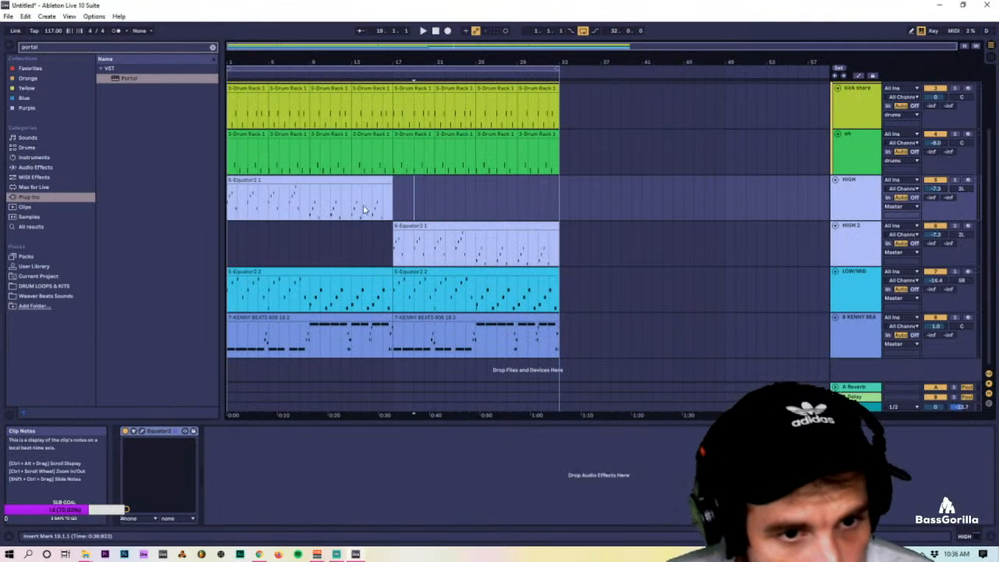
pyautogui.press('space')
pyautogui.press('Tab')
pyautogui.press('Tab')
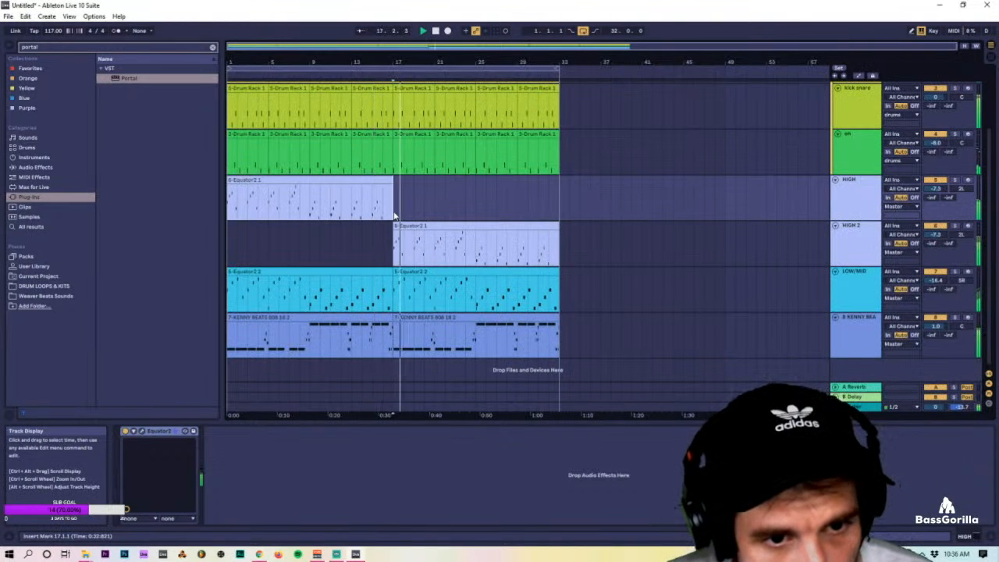
pyautogui.press('Tab')
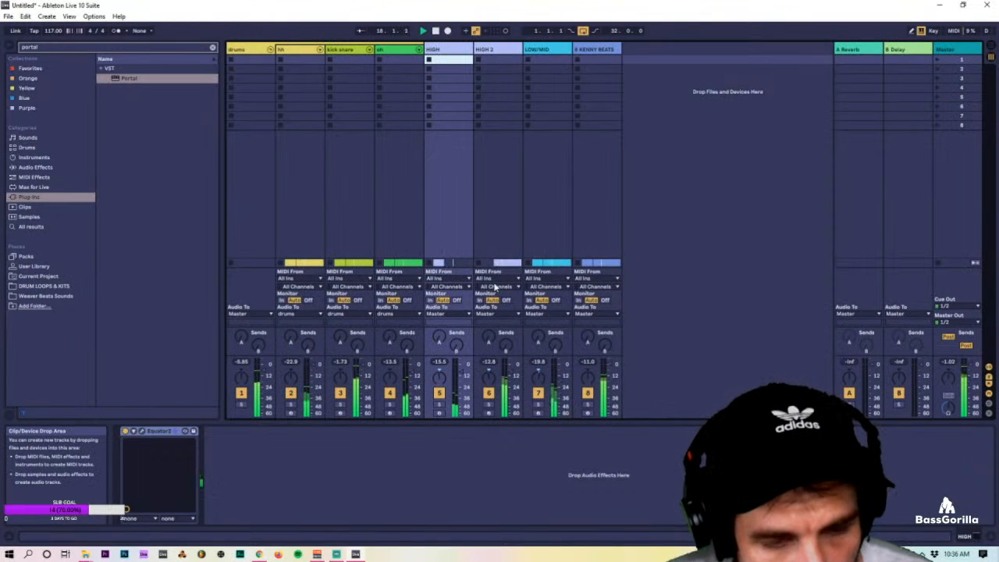
# Collapse the drums group and fold the HIGH, HIGH 2, LOW/MID and 808 tracks in the arrangement.
pyautogui.click(270, 49)
pyautogui.press('Tab')
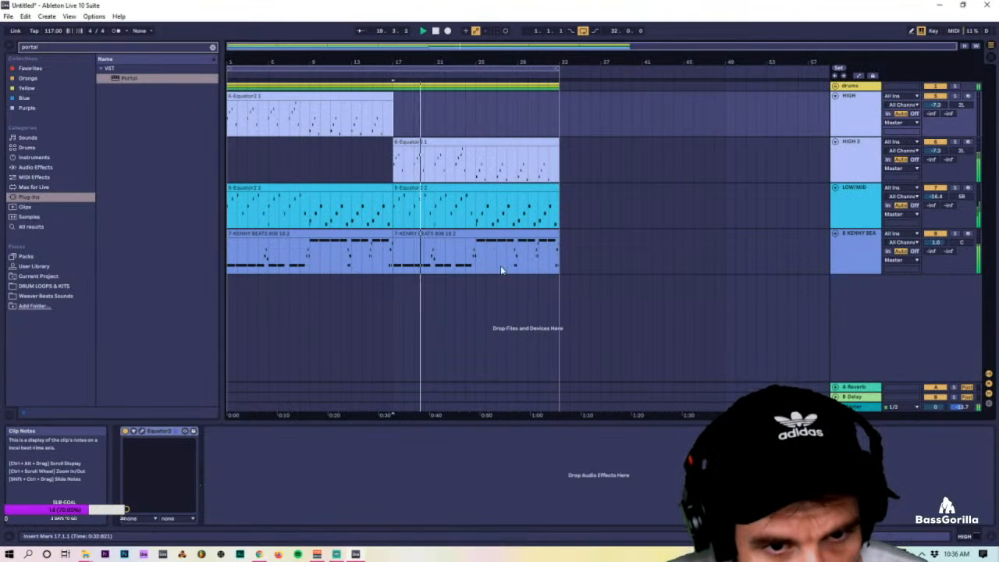
pyautogui.press('Tab')
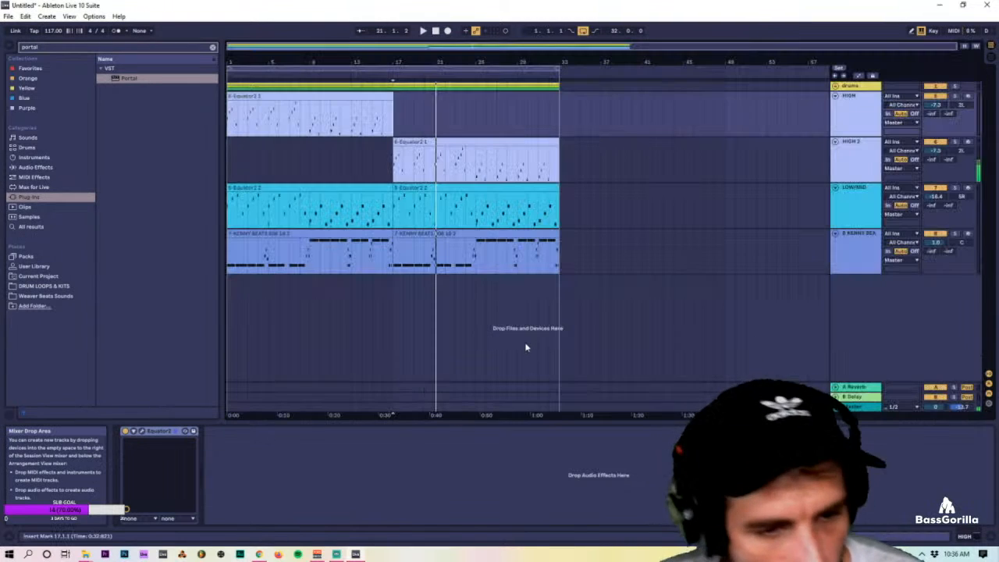
pyautogui.press('Tab')
pyautogui.click(818, 266)
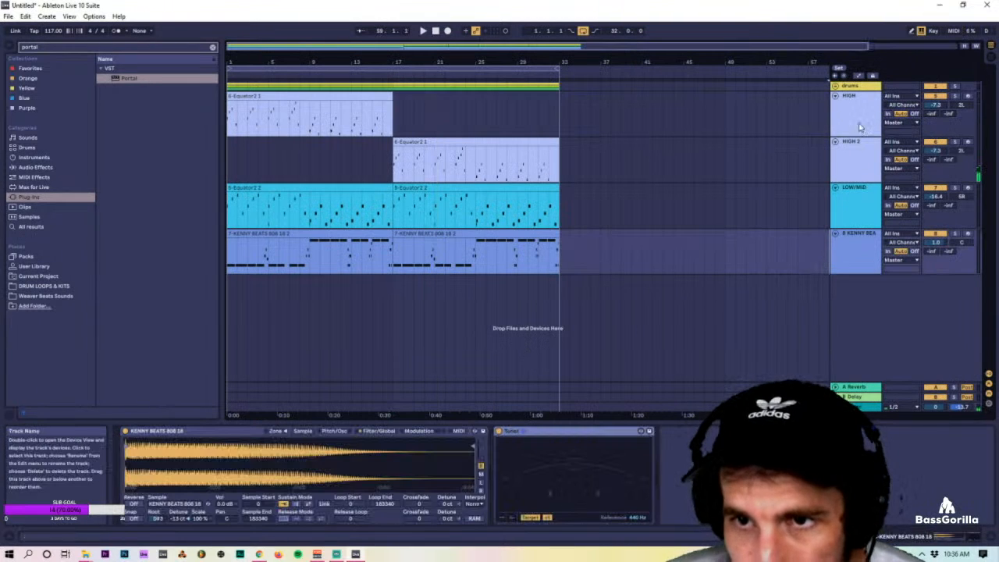
pyautogui.click(836, 96)
pyautogui.click(835, 105)
pyautogui.click(835, 115)
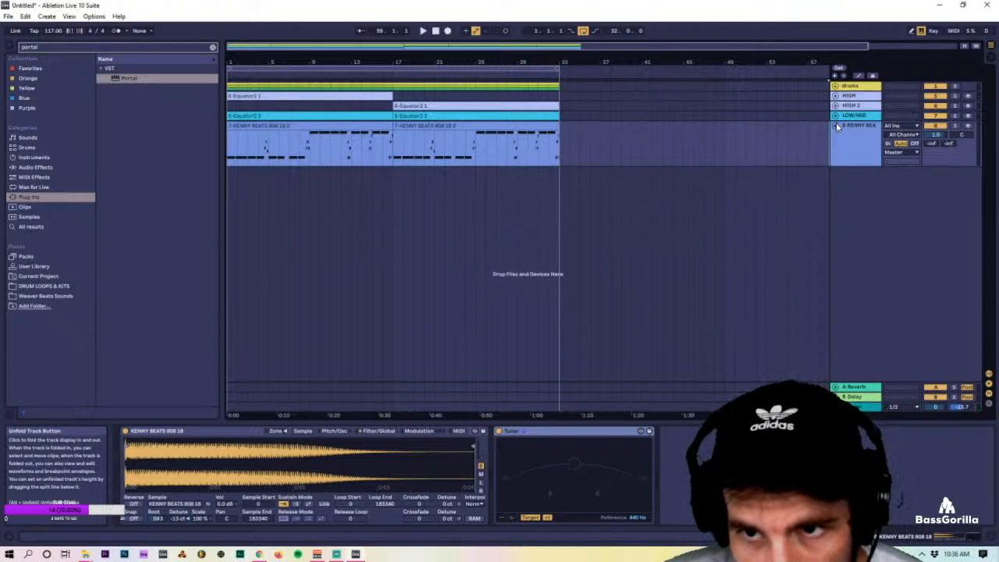
pyautogui.click(835, 125)
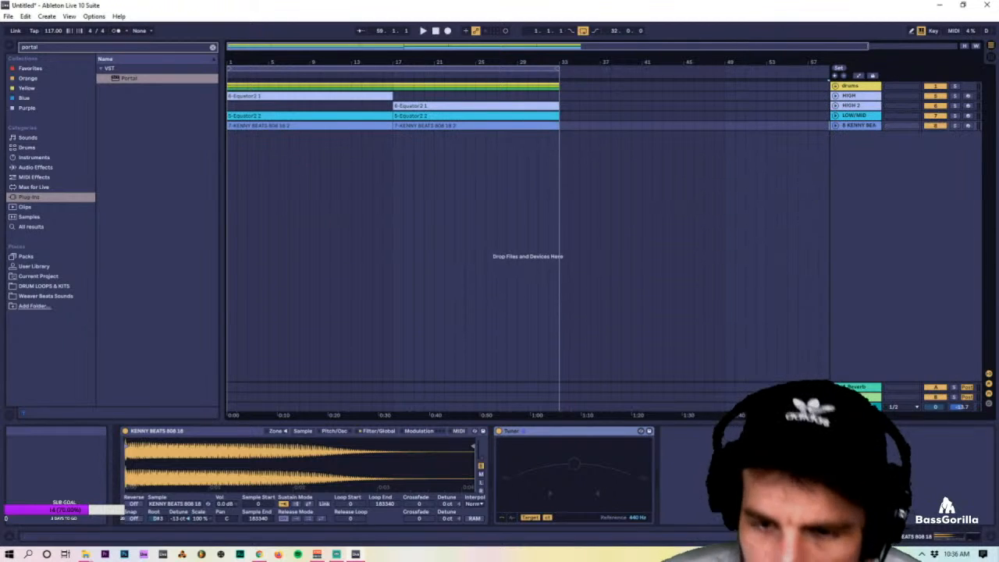
# Remove the A Reverb and B Delay return tracks and check the mixer layout.
pyautogui.click(858, 388)
pyautogui.rightClick(865, 389)
pyautogui.click(873, 394)
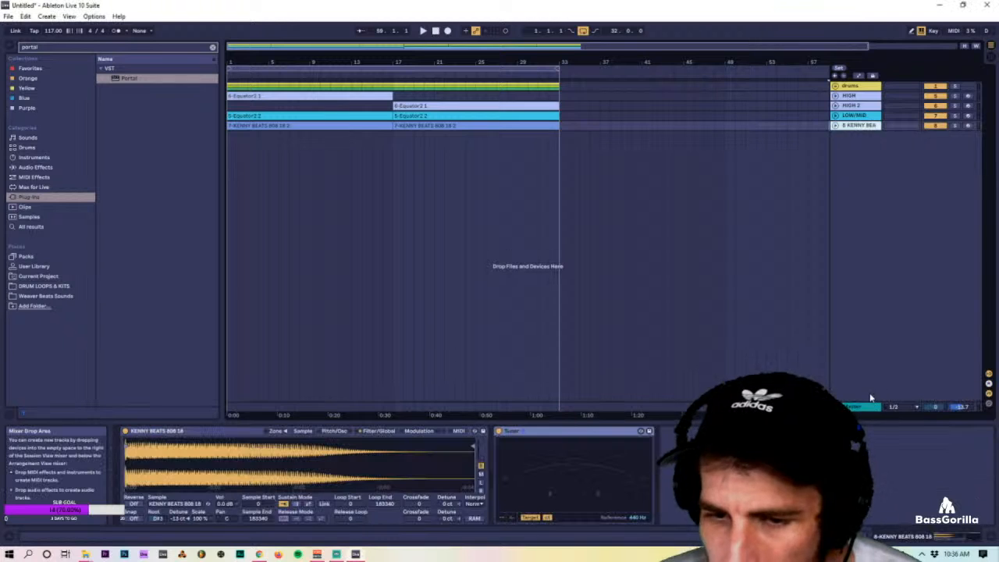
pyautogui.press('Tab')
pyautogui.click(455, 123)
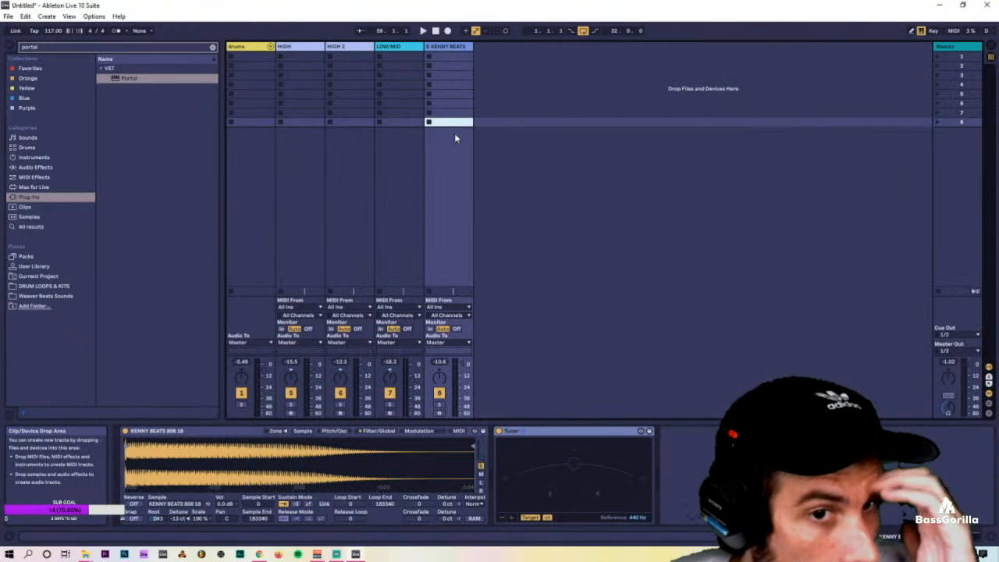
pyautogui.press('Tab')
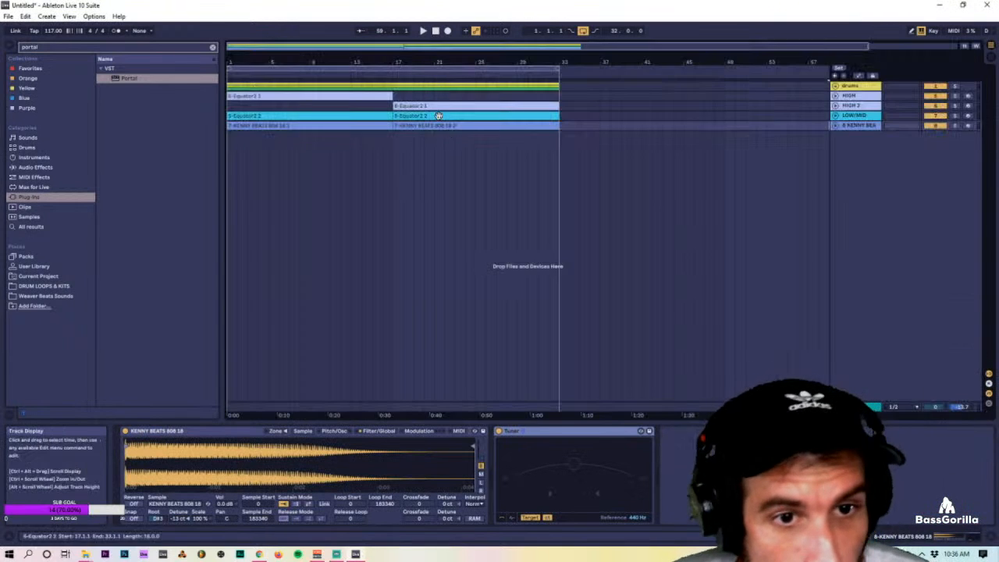
# Unfold LOW/MID, duplicate the entire 32-bar arrangement after itself, and extend the loop to 64 bars.
pyautogui.click(745, 117)
pyautogui.click(835, 116)
pyautogui.hotkey('ctrl', 'a')
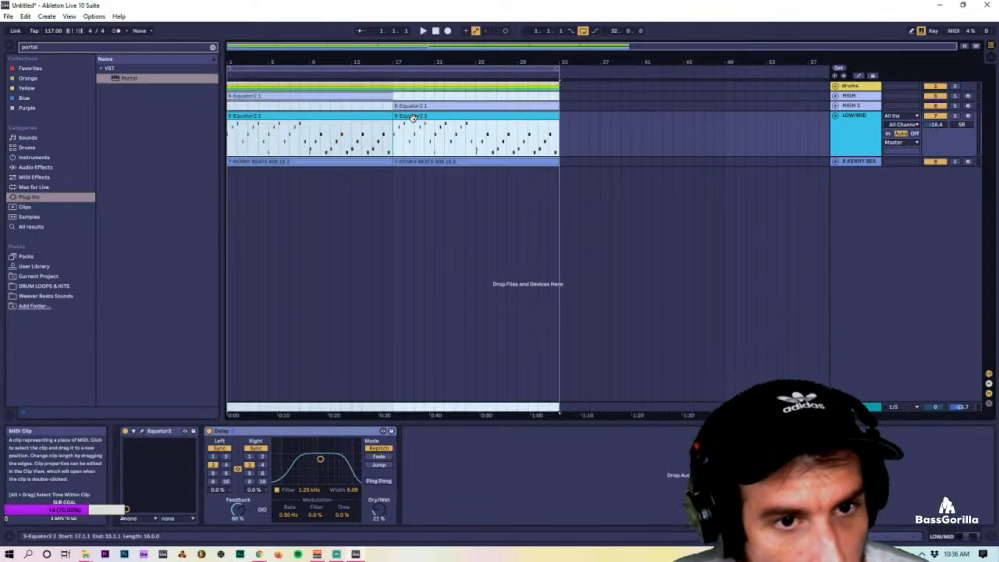
pyautogui.hotkey('ctrl', 'd')
pyautogui.moveTo(502, 64); pyautogui.dragTo(762, 63)
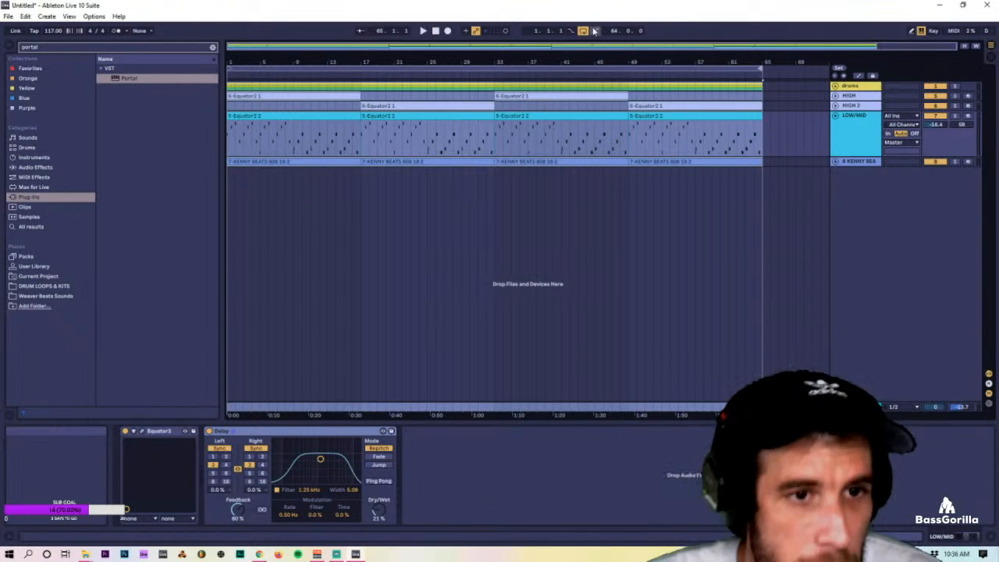
# Unfold the HIGH 2 and HIGH tracks to show their clip contents.
pyautogui.click(845, 117)
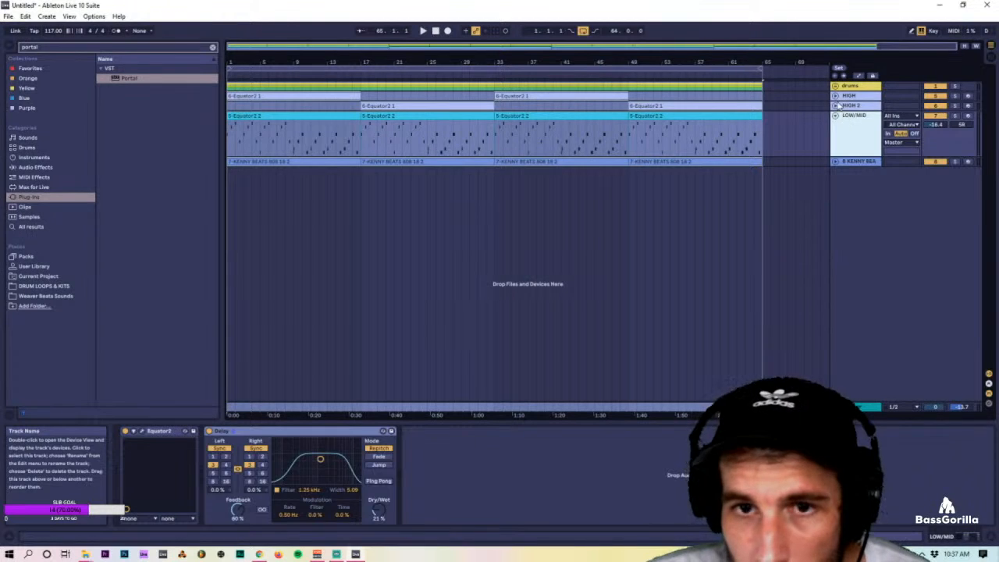
pyautogui.click(836, 106)
pyautogui.click(835, 96)
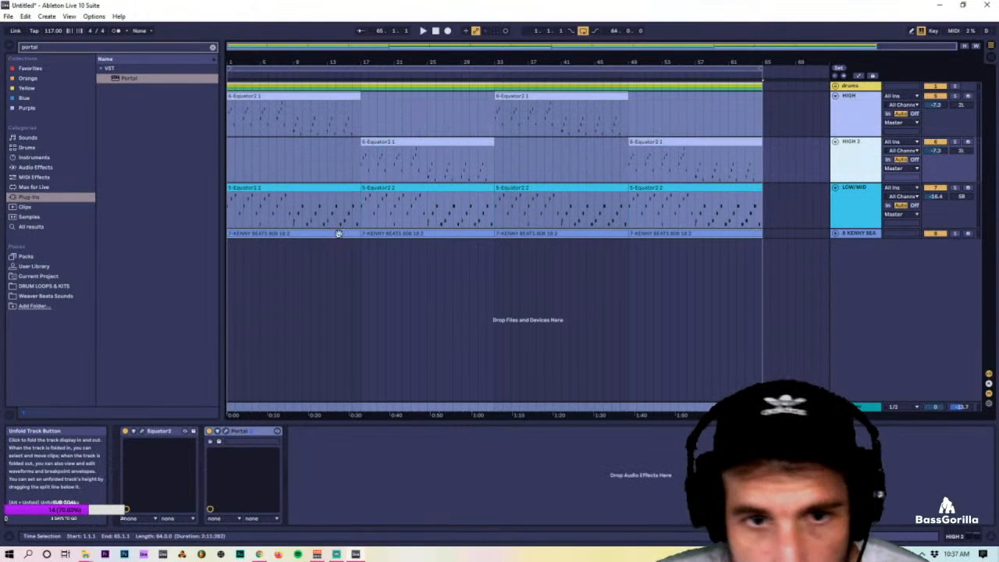
# Shift the entire arrangement 16 bars later to start at bar 17 and set the loop to bars 17–81.
pyautogui.click(373, 187)
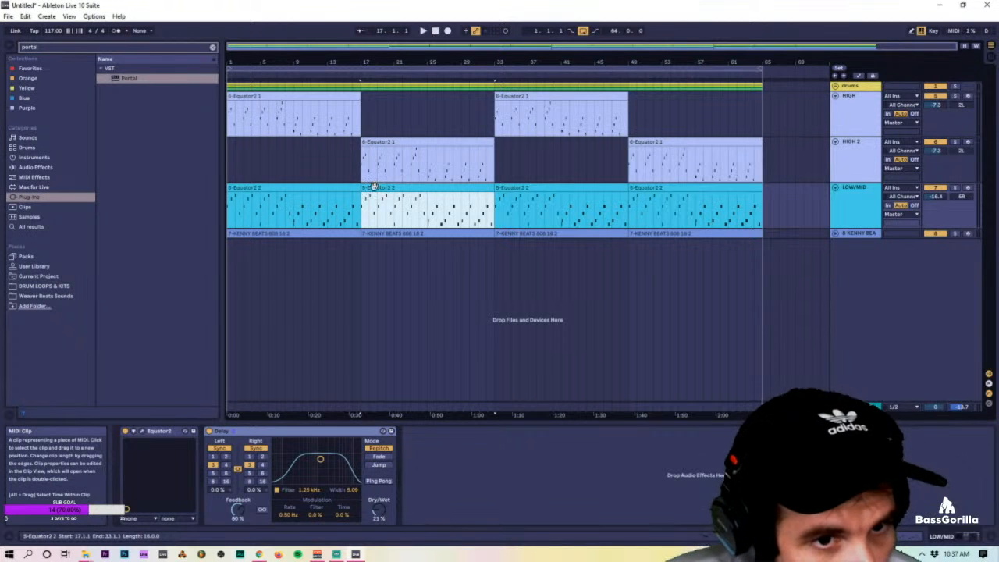
pyautogui.click(310, 86)
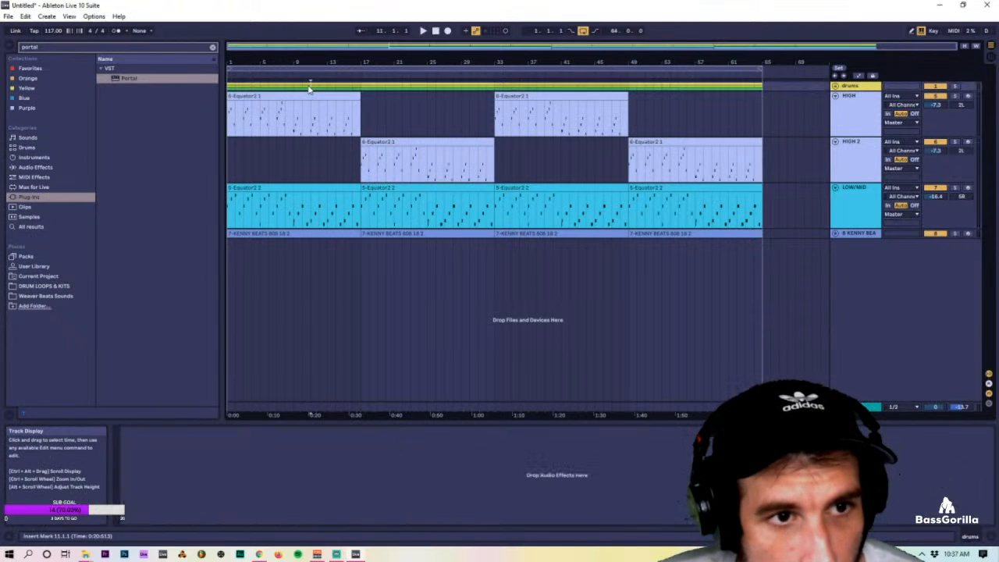
pyautogui.moveTo(310, 86); pyautogui.dragTo(421, 97)
pyautogui.moveTo(468, 62); pyautogui.dragTo(468, 55)
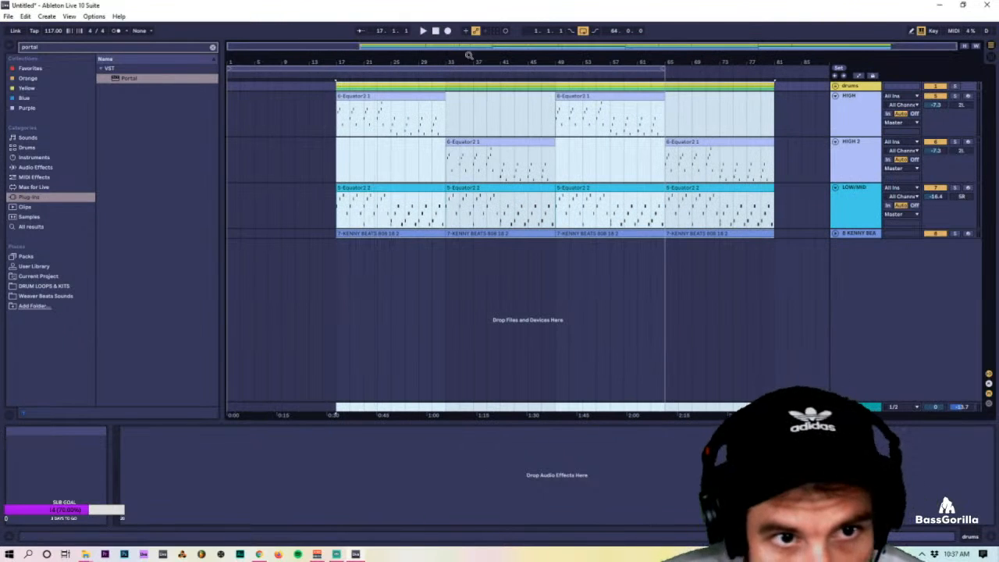
pyautogui.moveTo(464, 165); pyautogui.dragTo(450, 164)
pyautogui.moveTo(519, 68); pyautogui.dragTo(531, 68)
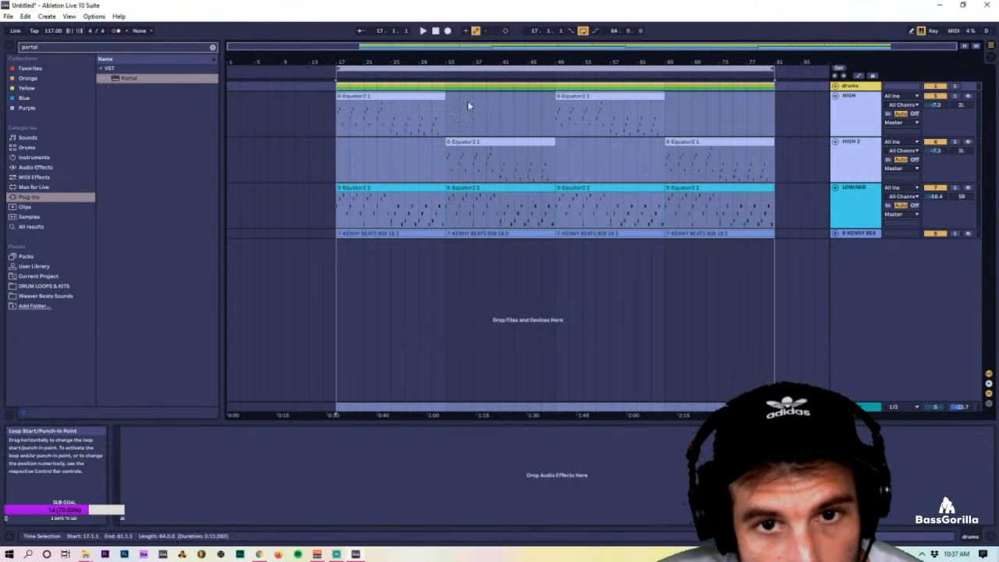
# Try a copy of the first LOW/MID clip as a 16-bar intro at bar 1 and audition it.
pyautogui.click(428, 120)
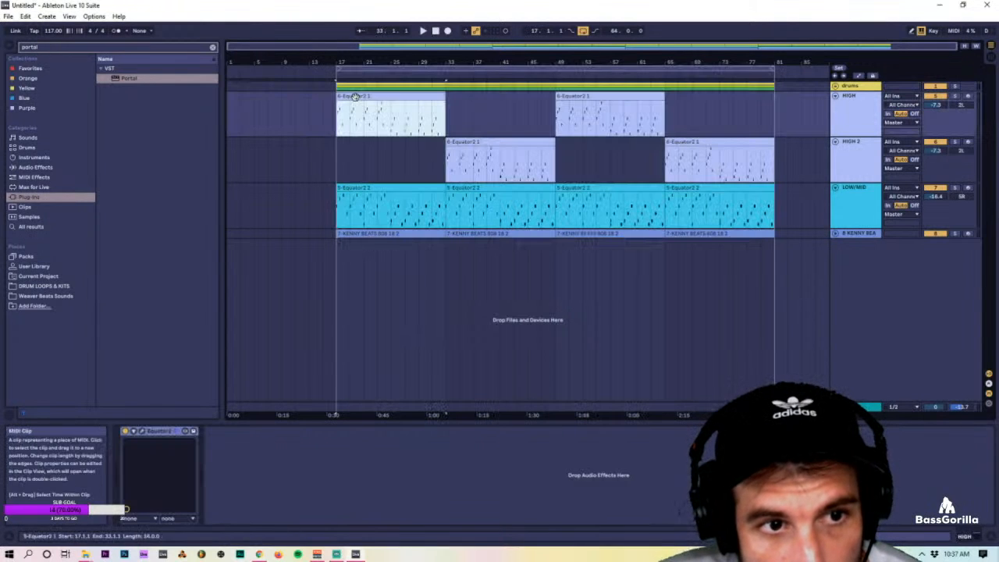
pyautogui.click(537, 145)
pyautogui.click(426, 188)
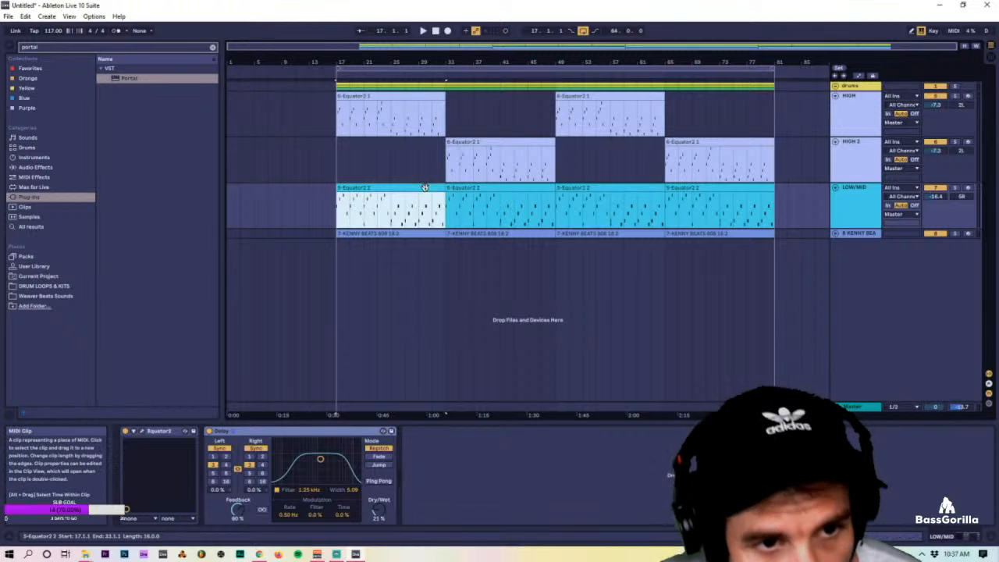
pyautogui.moveTo(426, 188); pyautogui.dragTo(317, 190)
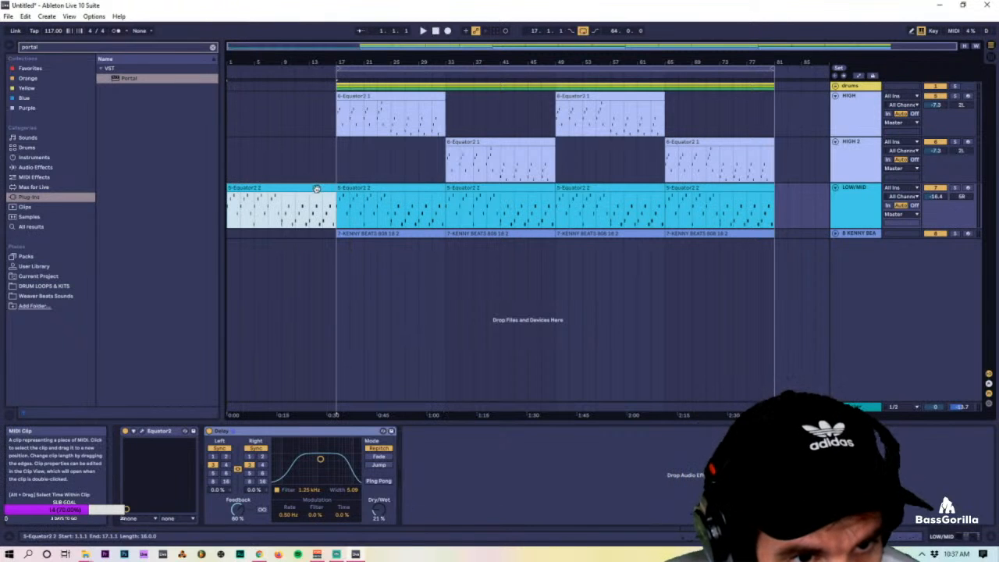
pyautogui.doubleClick(324, 188)
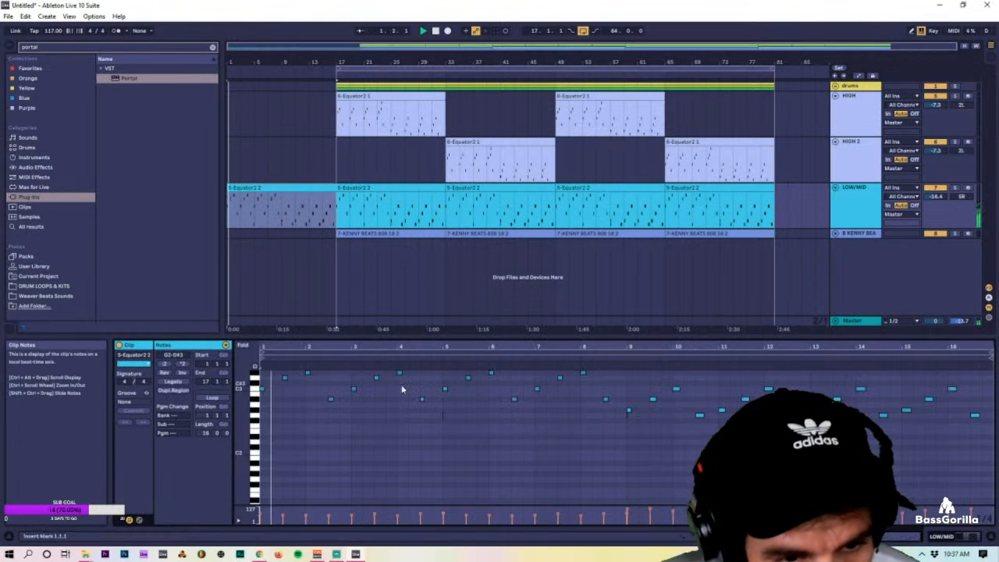
pyautogui.click(299, 196)
pyautogui.press('Delete')
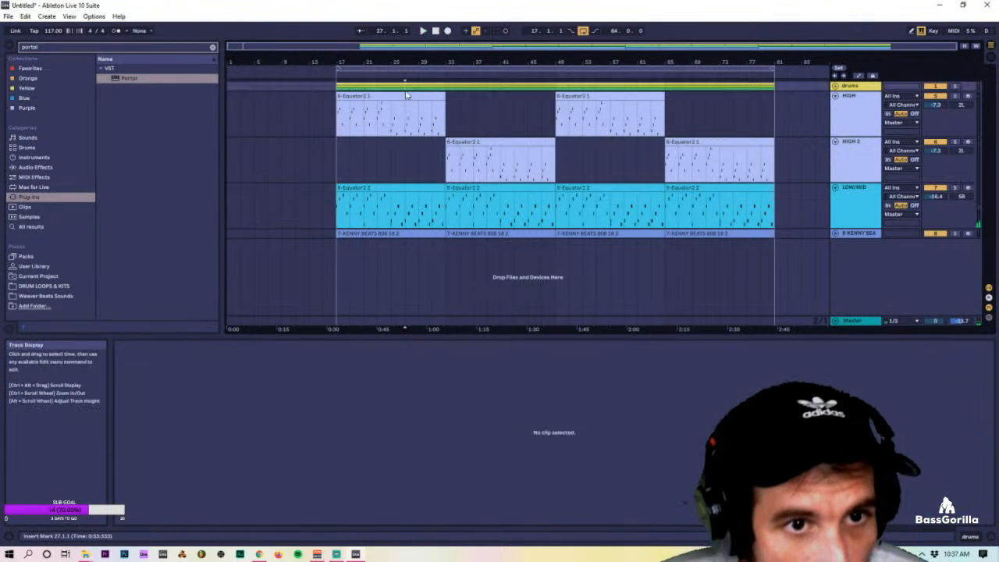
# Copy the first HIGH 2 clip to bar 1, stack its first four notes as a chord at the start, and play it.
pyautogui.click(423, 99)
pyautogui.moveTo(531, 148); pyautogui.dragTo(316, 144)
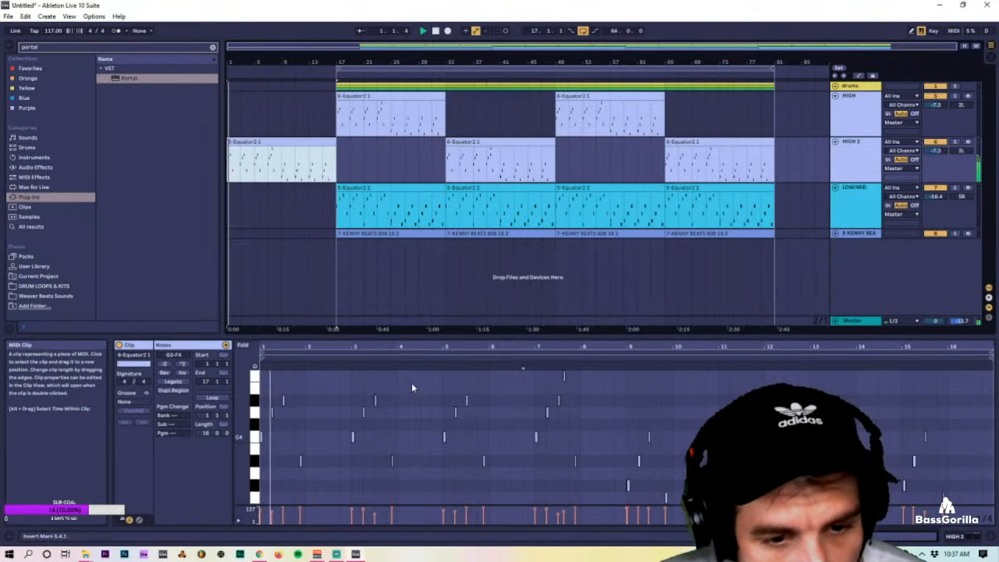
pyautogui.click(312, 467)
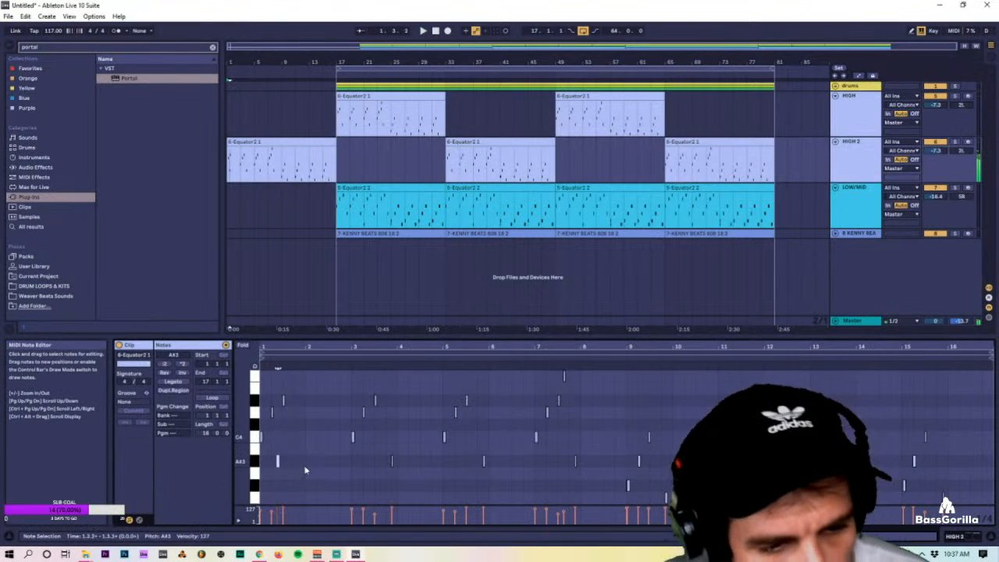
pyautogui.moveTo(307, 415); pyautogui.dragTo(271, 394)
pyautogui.press('Left')
pyautogui.press('Left')
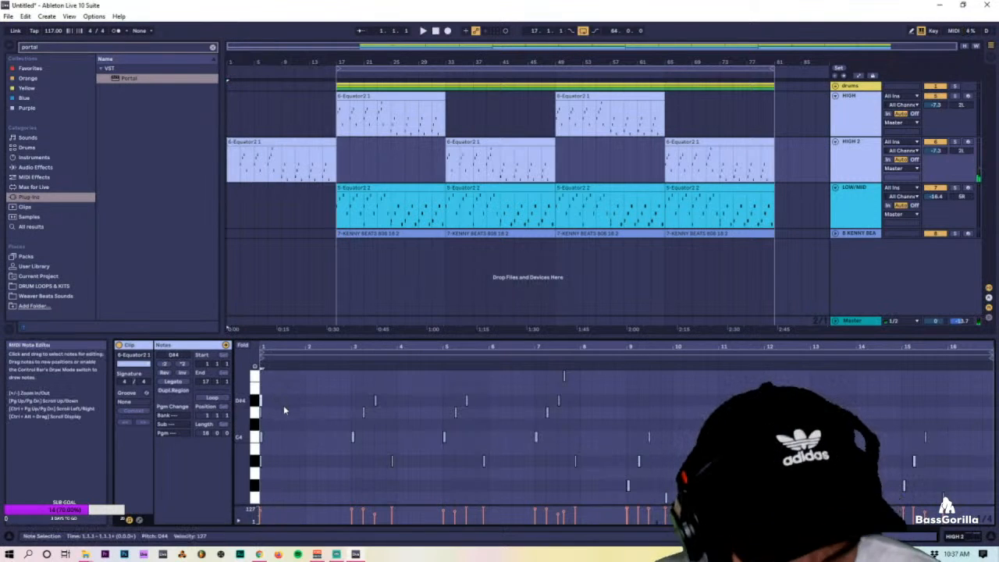
pyautogui.press('space')
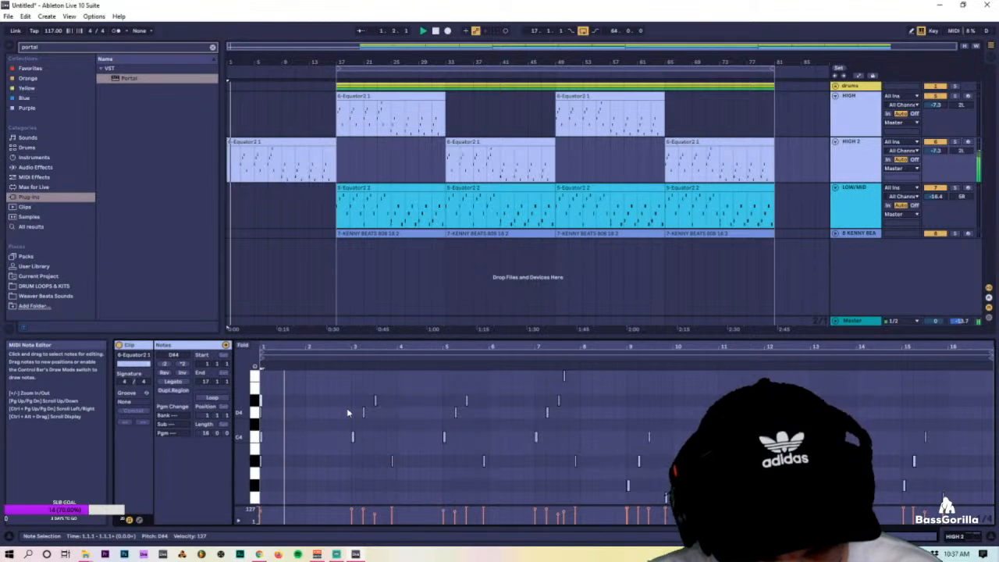
# Delete the melody notes between the opening chord and bar 9 in the HIGH 2 intro clip.
pyautogui.moveTo(344, 390); pyautogui.dragTo(324, 446)
pyautogui.scroll(-1, 586, 461)
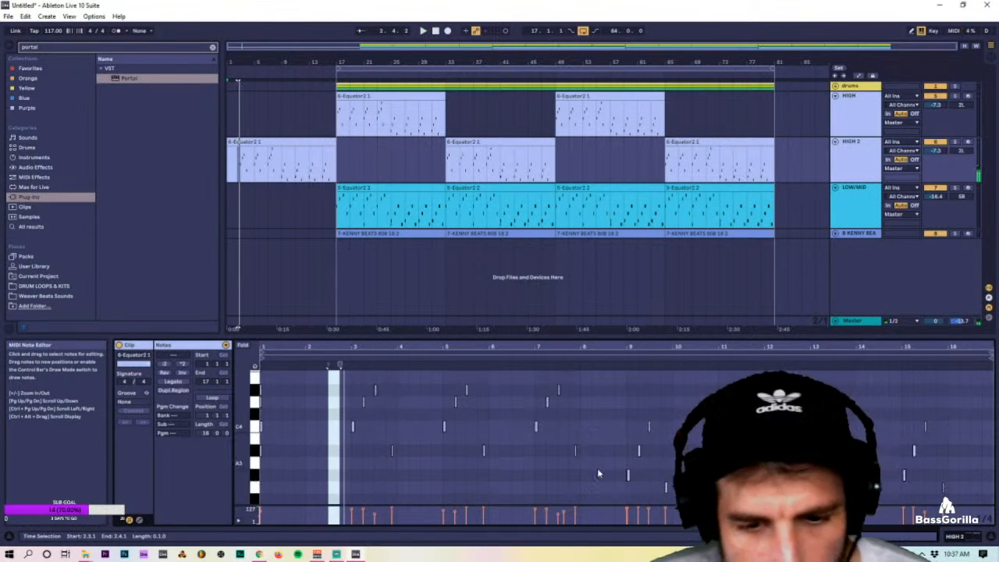
pyautogui.moveTo(598, 473); pyautogui.dragTo(310, 312)
pyautogui.press('Delete')
pyautogui.scroll(-1, 625, 451)
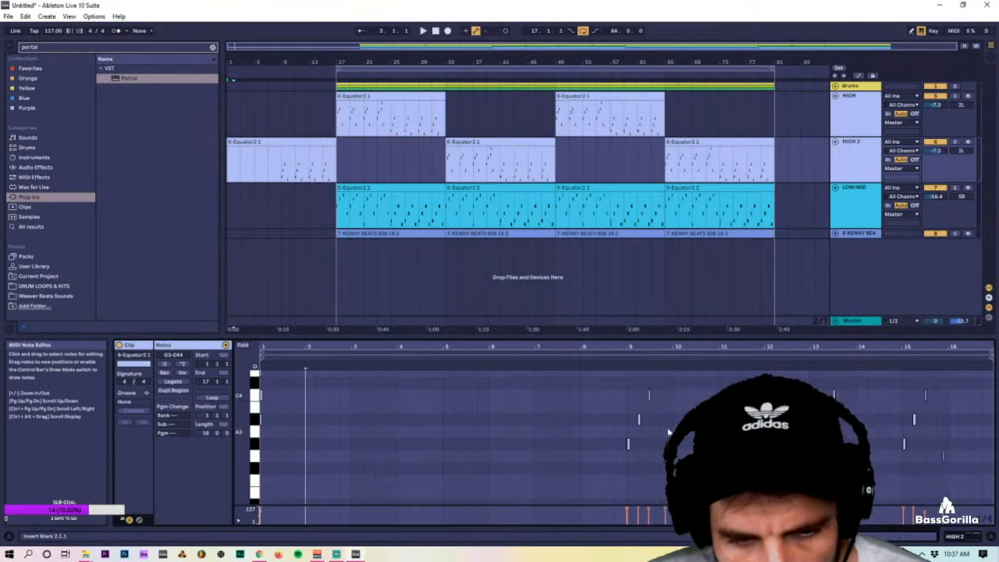
# Gather the A#3, C4 and G3 notes of the second phrase at bar 9 and delete the remaining notes after them.
pyautogui.scroll(2, 665, 426)
pyautogui.moveTo(638, 449); pyautogui.dragTo(627, 449)
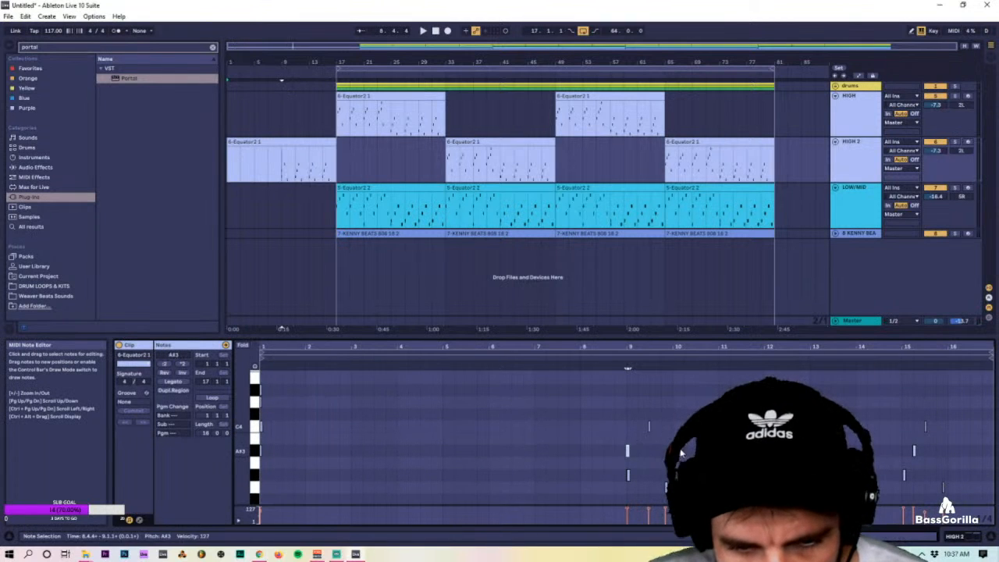
pyautogui.doubleClick(642, 426)
pyautogui.scroll(-3, 672, 437)
pyautogui.moveTo(685, 429); pyautogui.dragTo(991, 438)
pyautogui.press('Left')
pyautogui.press('Left')
pyautogui.press('Left')
pyautogui.press('Delete')
# Align the G#3 note with the start of the other chord notes at bar 9.
pyautogui.click(617, 431)
pyautogui.moveTo(620, 434); pyautogui.dragTo(627, 437)
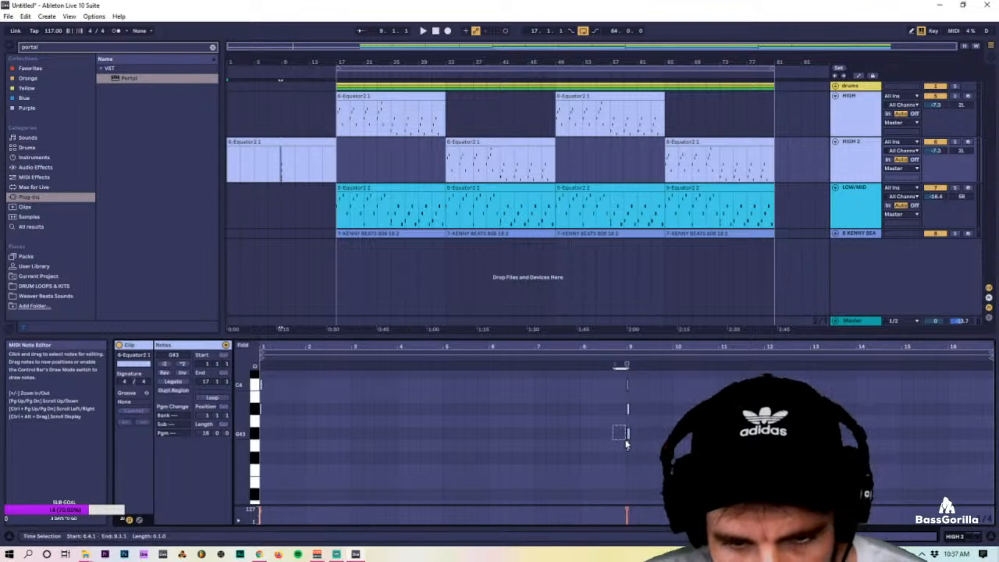
pyautogui.click(626, 437)
pyautogui.moveTo(635, 344); pyautogui.dragTo(642, 426)
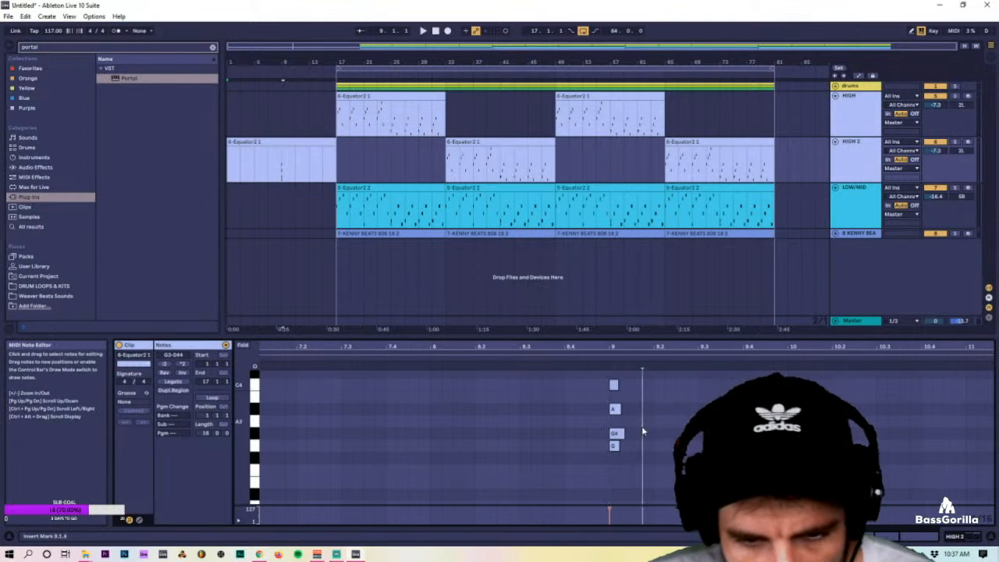
pyautogui.click(614, 433)
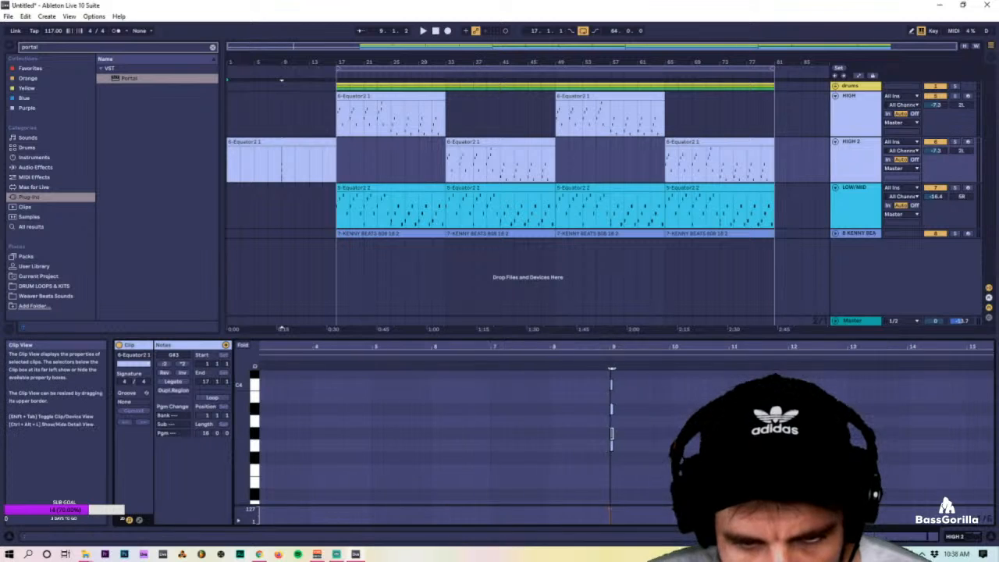
pyautogui.press('-')
# Move the G3–C4 chord from bar 9 back to bar 3 of the intro clip.
pyautogui.moveTo(644, 473); pyautogui.dragTo(593, 377)
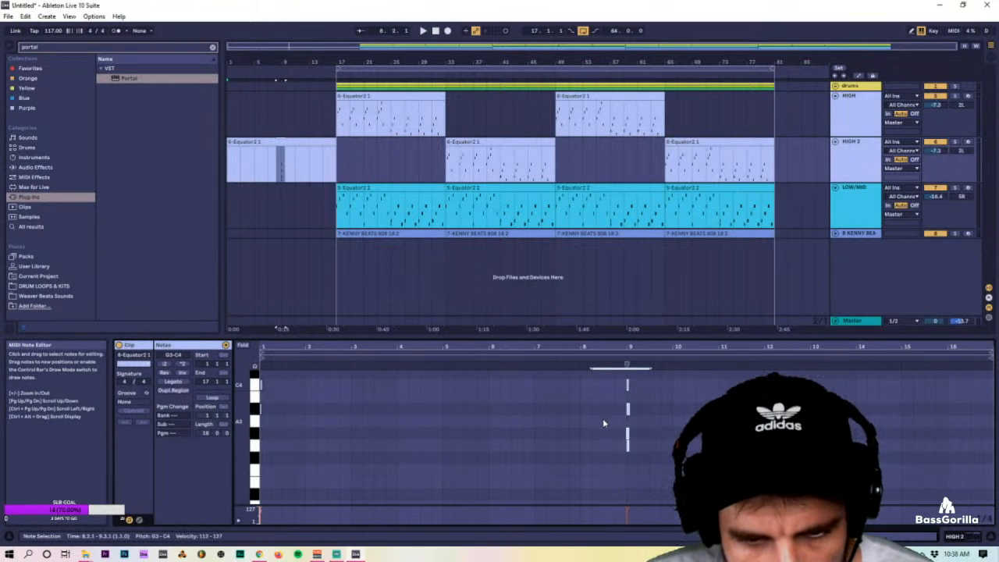
pyautogui.press('Left')
pyautogui.press('Left')
pyautogui.press('Left')
pyautogui.press('Left')
pyautogui.press('Left')
pyautogui.press('Left')
pyautogui.press('Left')
pyautogui.press('Left')
pyautogui.press('Left')
pyautogui.press('Left')
pyautogui.press('Left')
pyautogui.press('Left')
pyautogui.press('Left')
pyautogui.press('Left')
pyautogui.press('Left')
pyautogui.press('Left')
pyautogui.press('Left')
pyautogui.press('Left')
pyautogui.scroll(2, 356, 406)
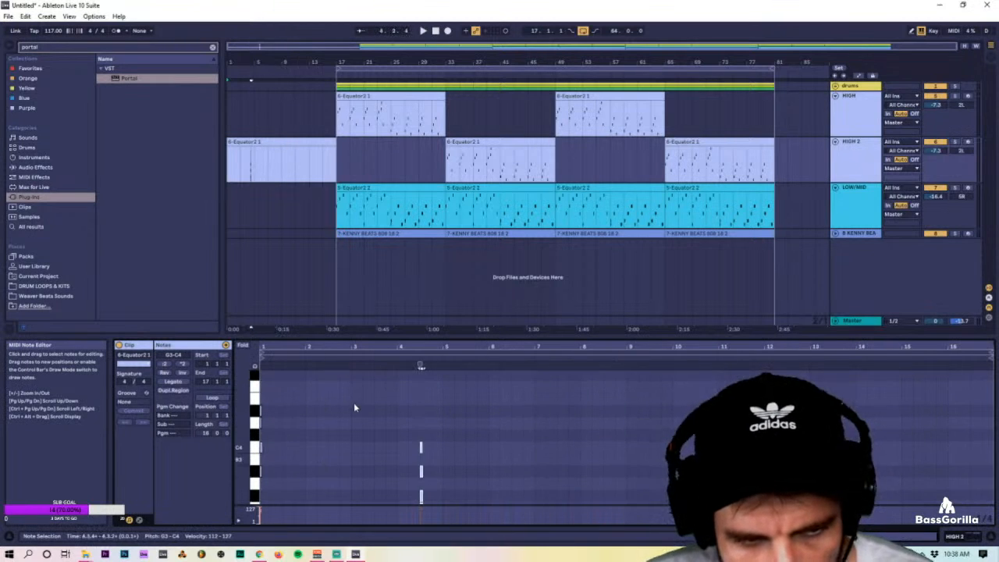
pyautogui.scroll(-1, 351, 408)
pyautogui.press('Left')
pyautogui.press('Left')
pyautogui.press('Left')
pyautogui.press('Left')
pyautogui.press('Left')
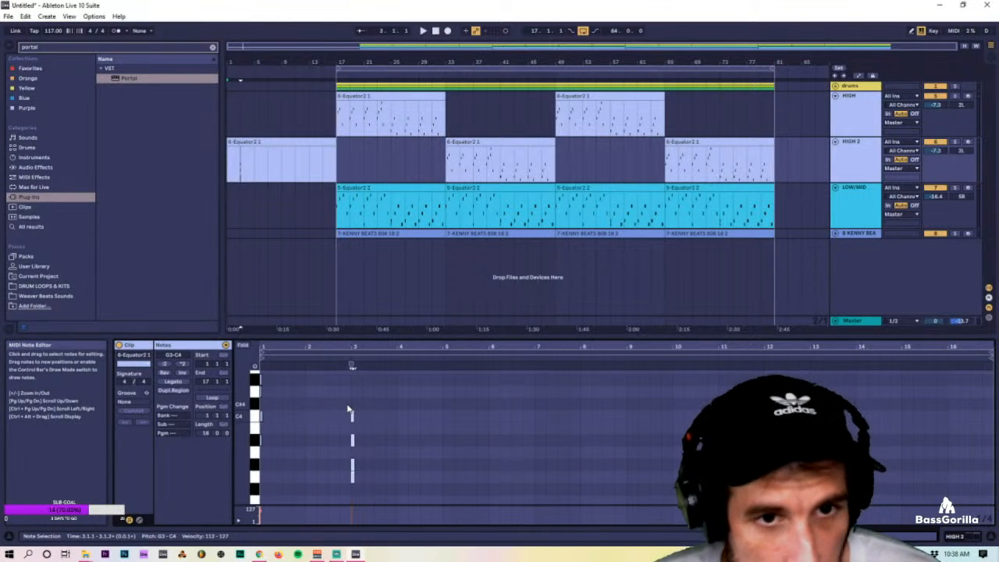
# Play the intro chords and move the second chord later to bar 5.
pyautogui.press('space')
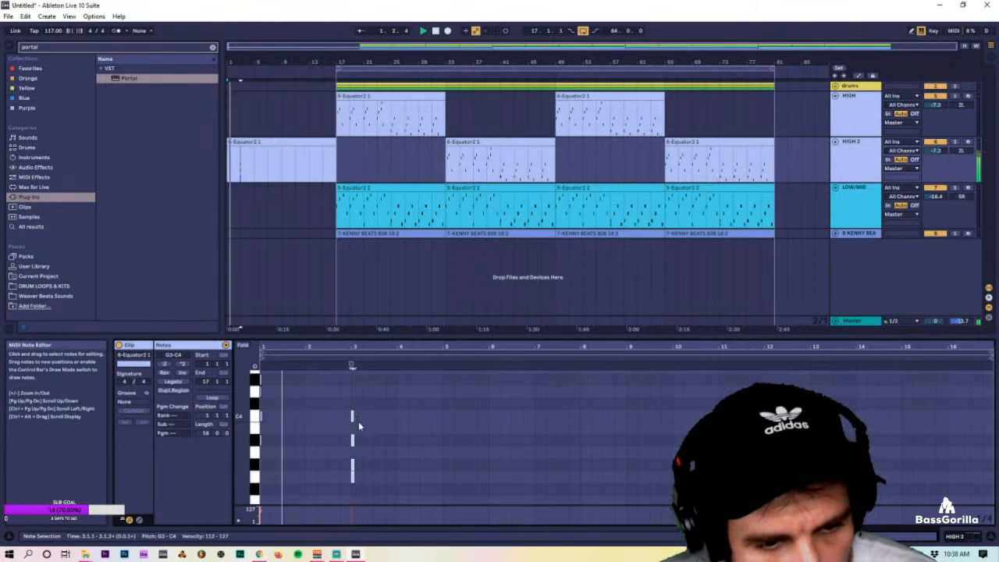
pyautogui.press('Right')
pyautogui.press('Right')
pyautogui.press('Right')
pyautogui.press('Right')
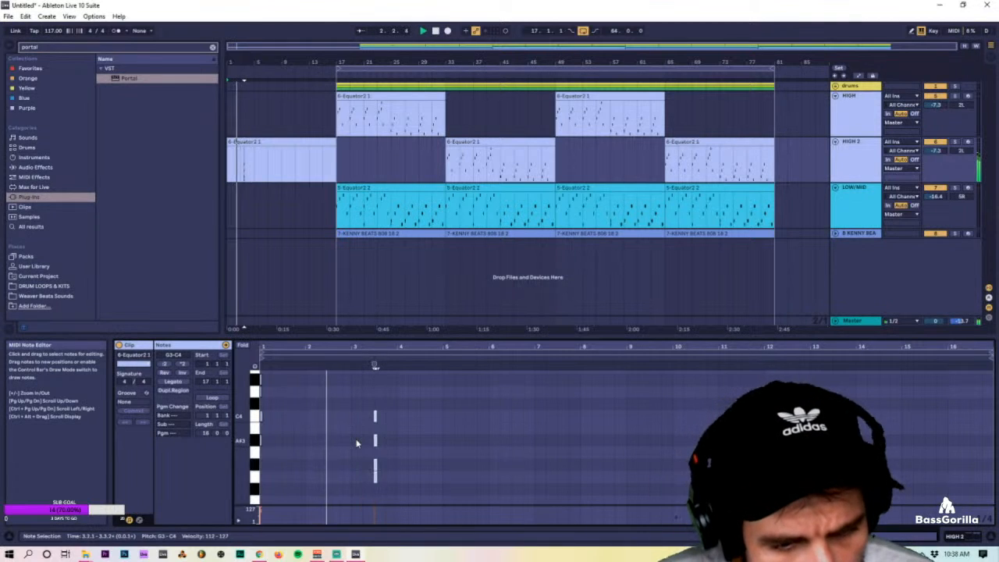
pyautogui.press('Right')
pyautogui.press('Right')
pyautogui.press('Right')
pyautogui.press('Right')
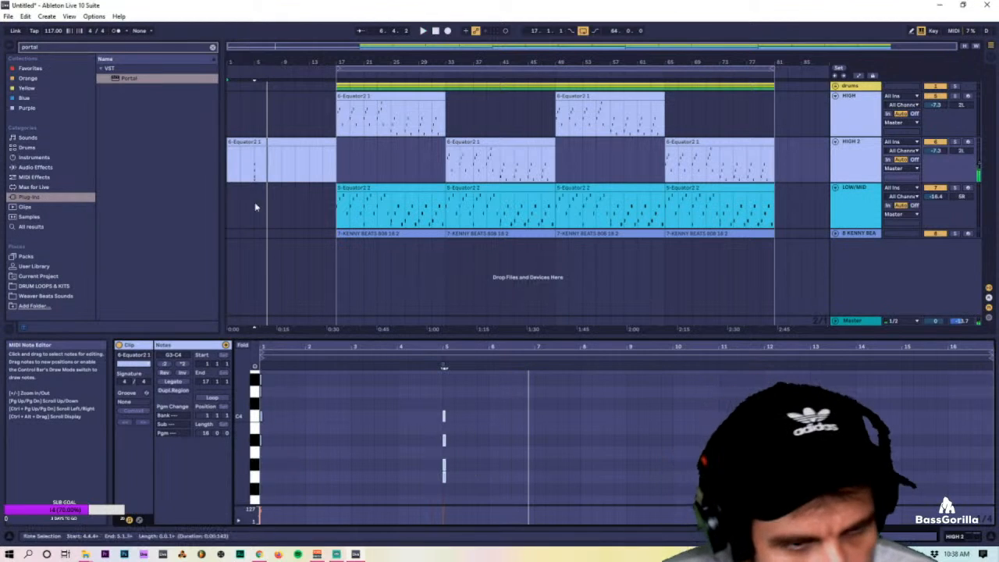
# Split the HIGH 2 intro clip into two-bar chord pieces, remove the excess, and place them at bars 13 and 15.
pyautogui.click(272, 167)
pyautogui.hotkey('ctrl', 'e')
pyautogui.moveTo(266, 144)
pyautogui.mouseDown()
pyautogui.moveTo(212, 147)
pyautogui.moveTo(328, 144)
pyautogui.mouseUp()
pyautogui.click(255, 167)
pyautogui.hotkey('ctrl', 'e')
pyautogui.press('Delete')
pyautogui.click(235, 143)
pyautogui.keyDown('shift'); pyautogui.click(247, 144); pyautogui.keyUp('shift')
pyautogui.click(326, 146)
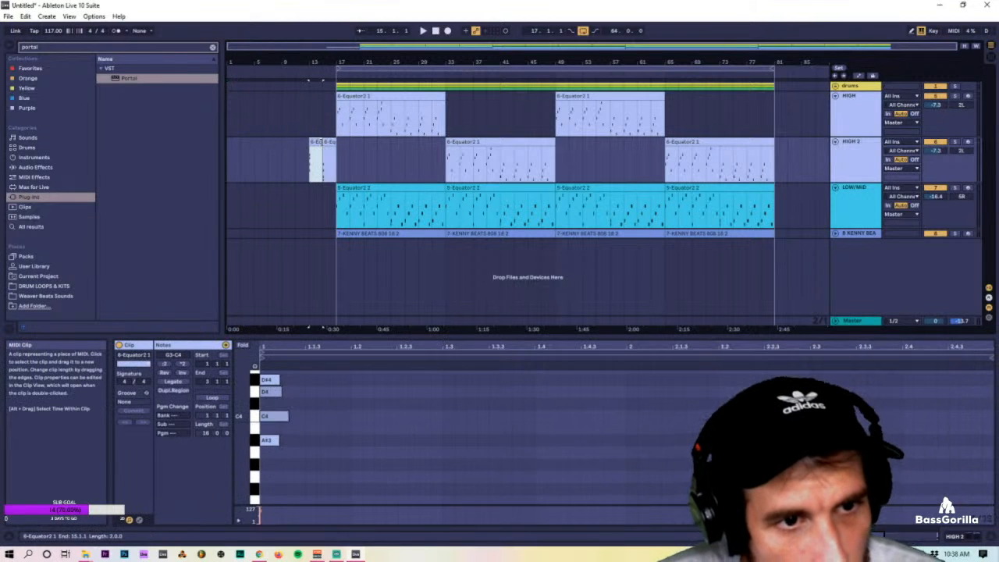
# Audition the two chord clips, join them into one four-bar clip, and place it at bar 9.
pyautogui.press('space')
pyautogui.click(326, 141)
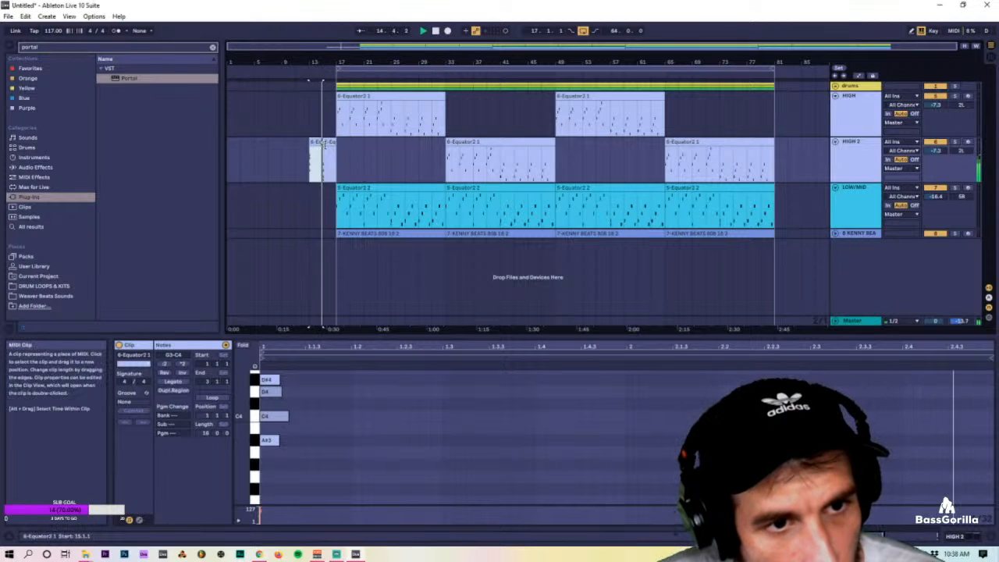
pyautogui.keyDown('shift'); pyautogui.click(317, 142); pyautogui.keyUp('shift')
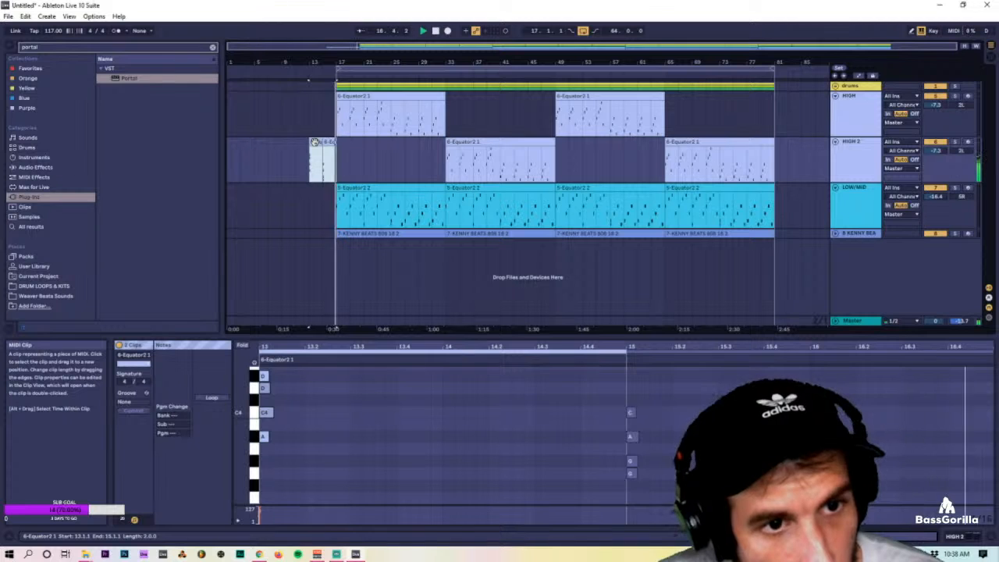
pyautogui.moveTo(313, 143); pyautogui.dragTo(284, 142)
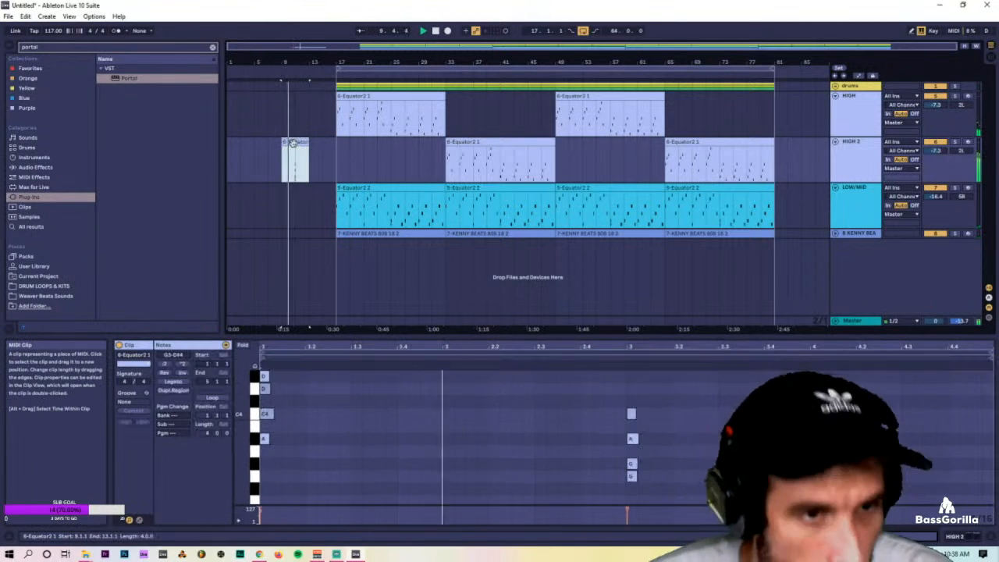
# Select the second chord's notes and extend the HIGH 2 intro clip to bar 17.
pyautogui.moveTo(743, 389); pyautogui.dragTo(627, 500)
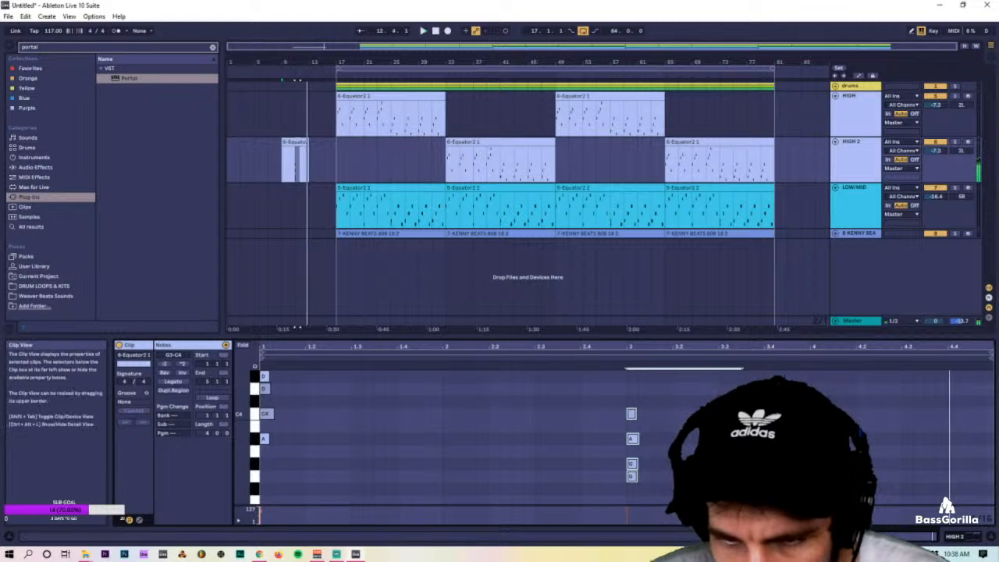
pyautogui.scroll(2, 769, 377)
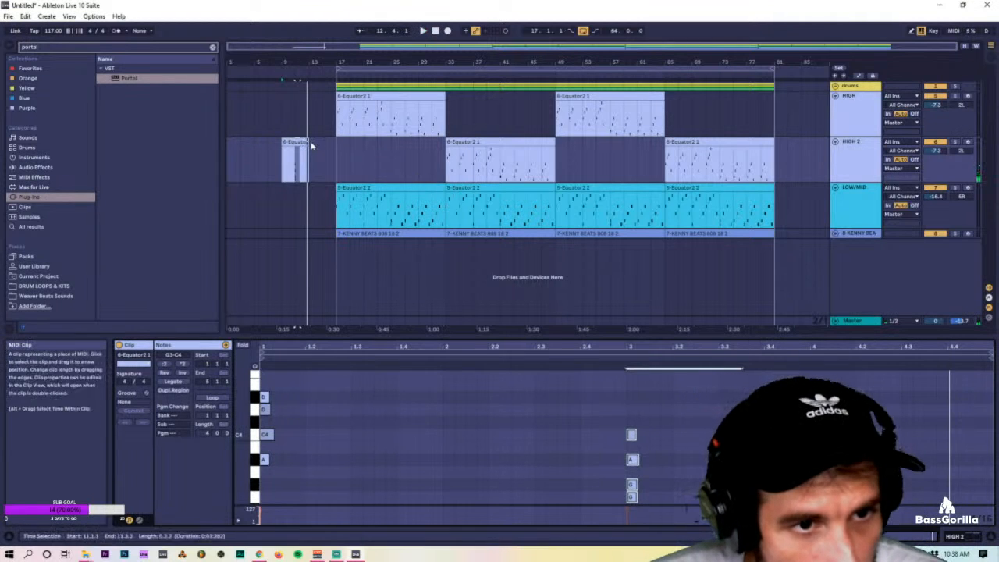
pyautogui.moveTo(309, 143); pyautogui.dragTo(334, 142)
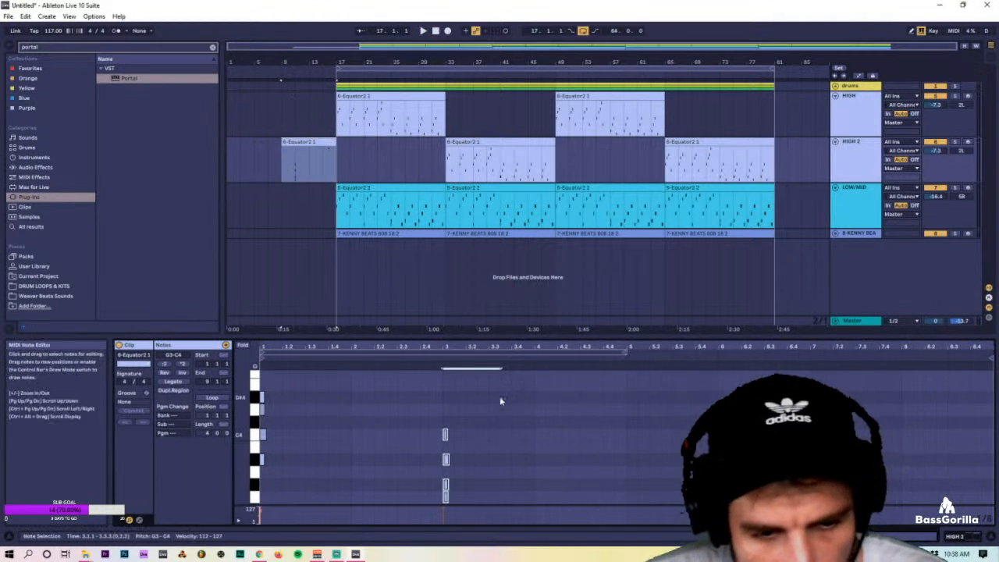
# Copy the second chord's notes to bar 5 of the HIGH 2 intro clip.
pyautogui.scroll(-2, 508, 451)
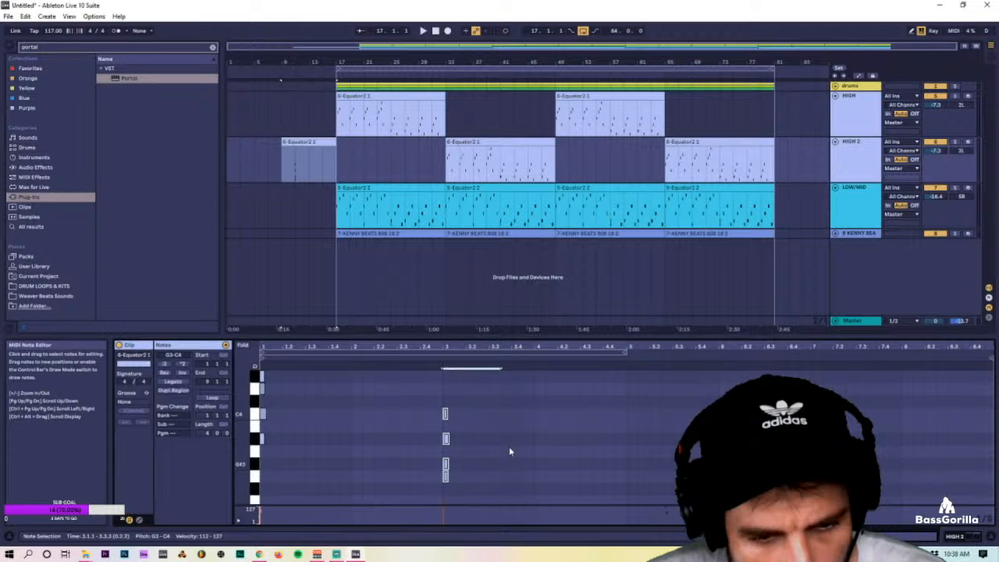
pyautogui.click(243, 345)
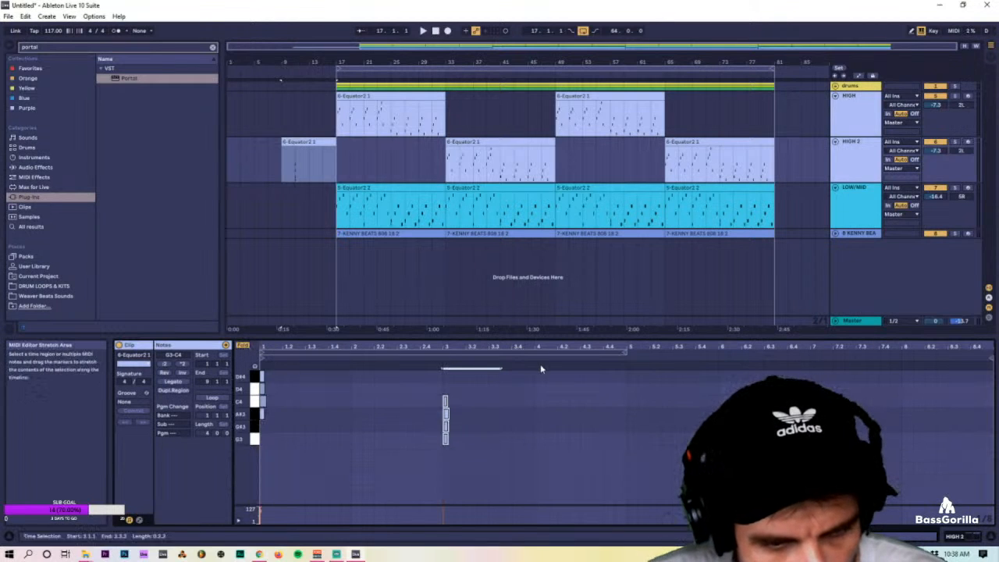
pyautogui.click(242, 346)
pyautogui.click(451, 461)
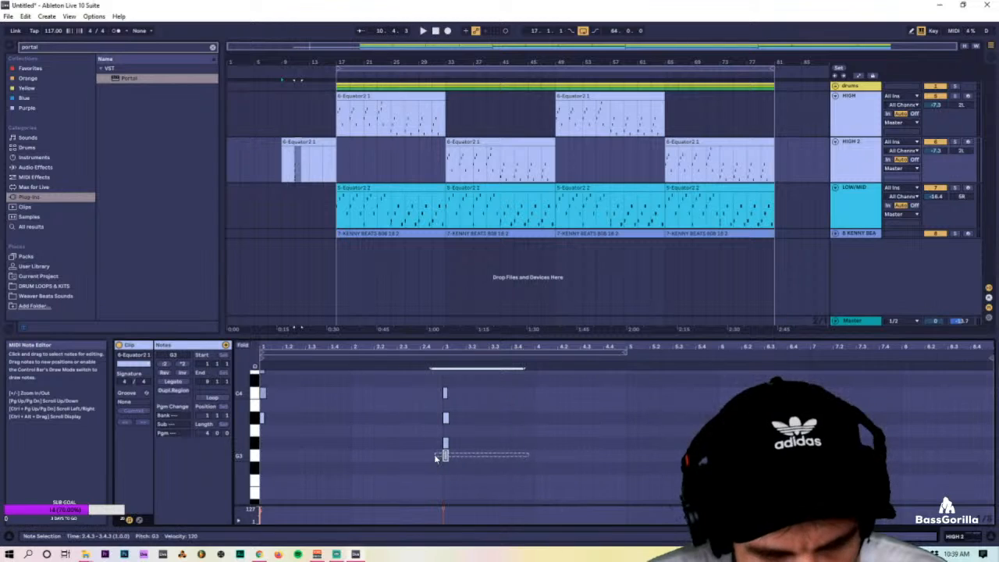
pyautogui.moveTo(486, 463); pyautogui.dragTo(442, 381)
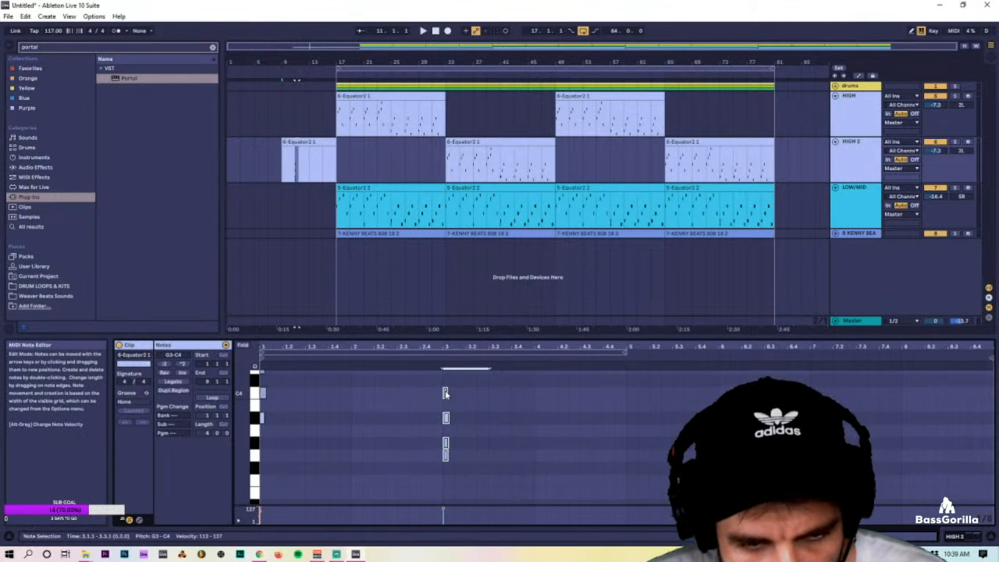
pyautogui.moveTo(445, 455); pyautogui.dragTo(571, 467)
pyautogui.moveTo(573, 409); pyautogui.dragTo(630, 422)
pyautogui.click(672, 402)
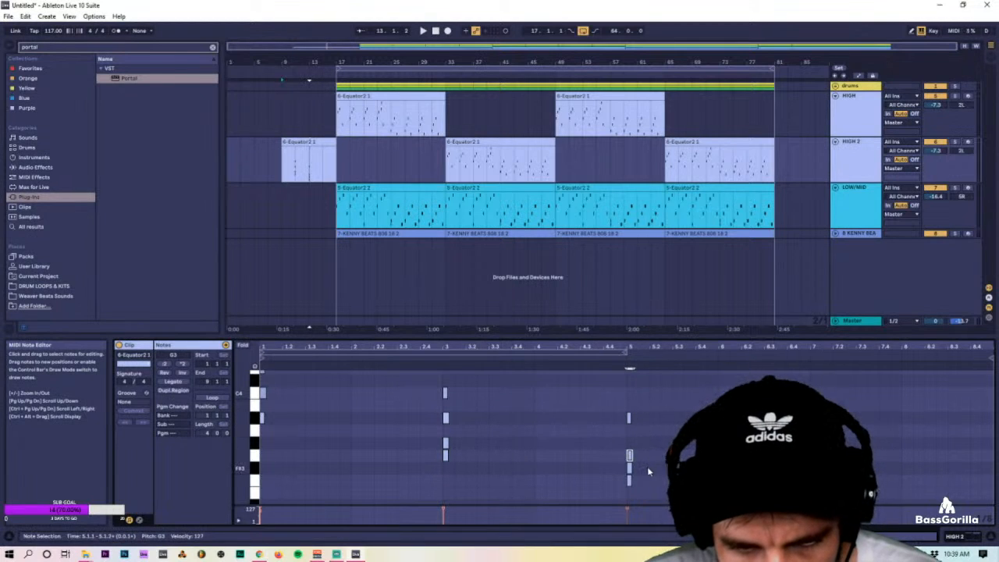
# Lower individual notes of the copied chord, taking the bottom note down to C3, and play the intro from bar 9.
pyautogui.moveTo(647, 469); pyautogui.dragTo(633, 466)
pyautogui.scroll(-1, 646, 464)
pyautogui.press('Down')
pyautogui.press('Down')
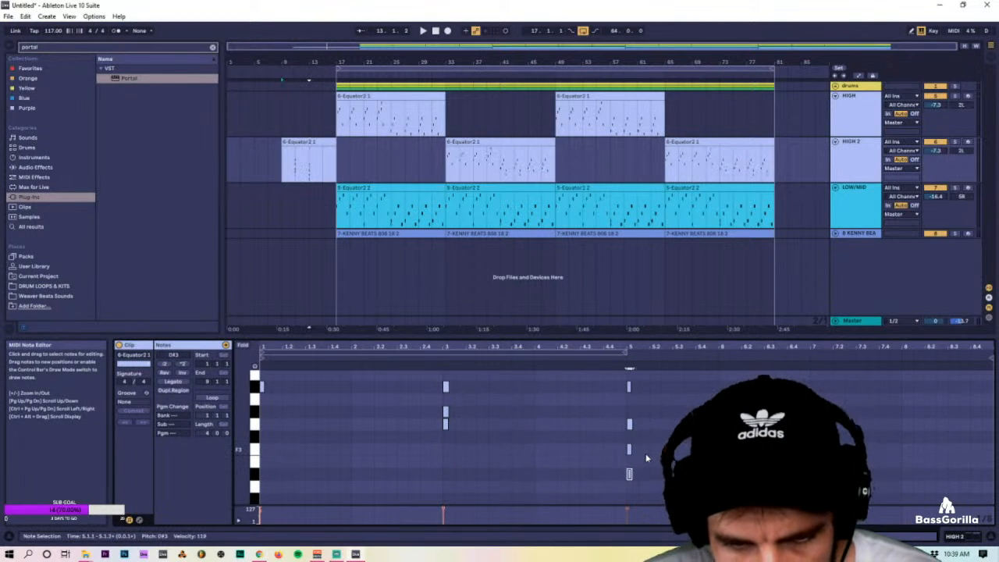
pyautogui.press('Down')
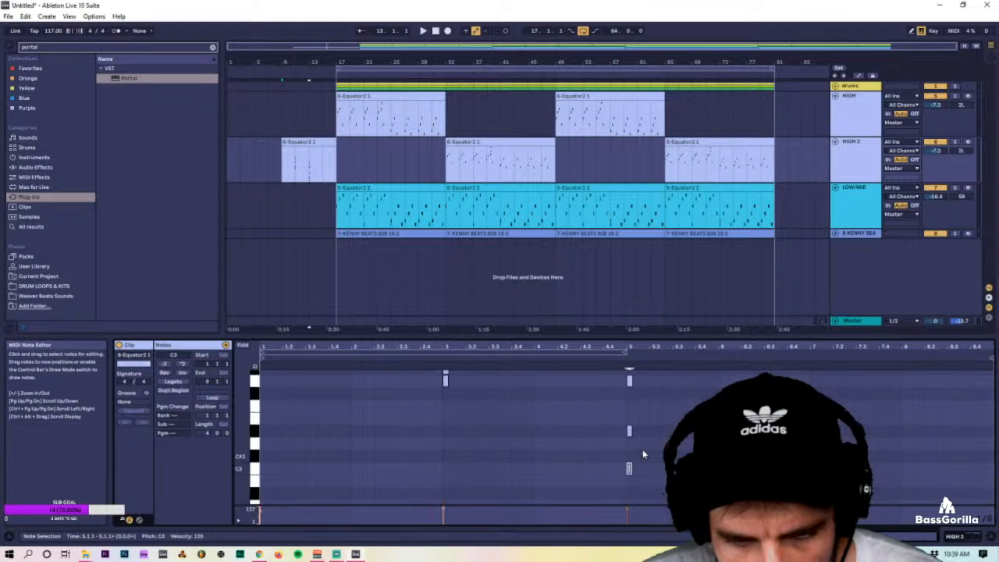
pyautogui.click(605, 359)
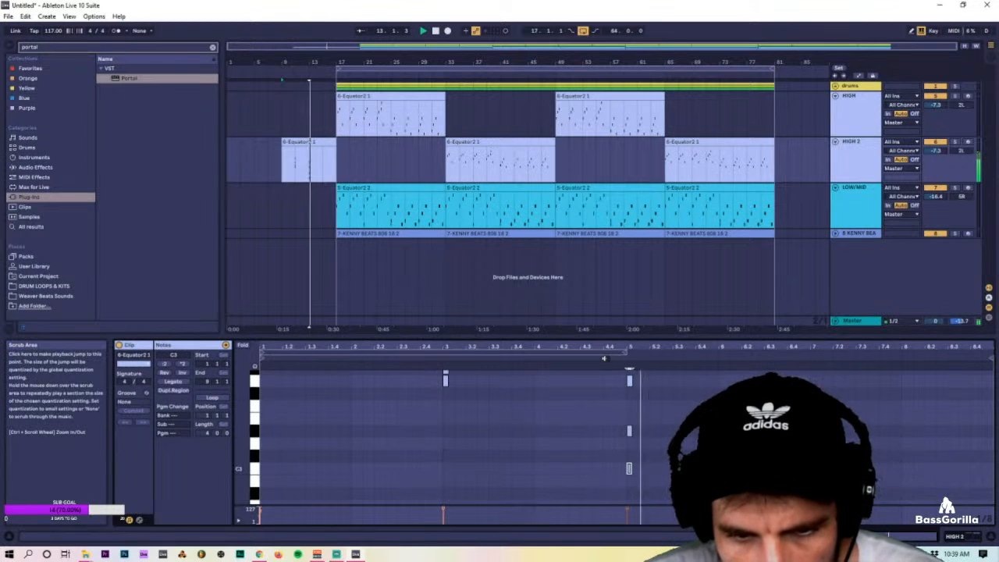
pyautogui.click(286, 205)
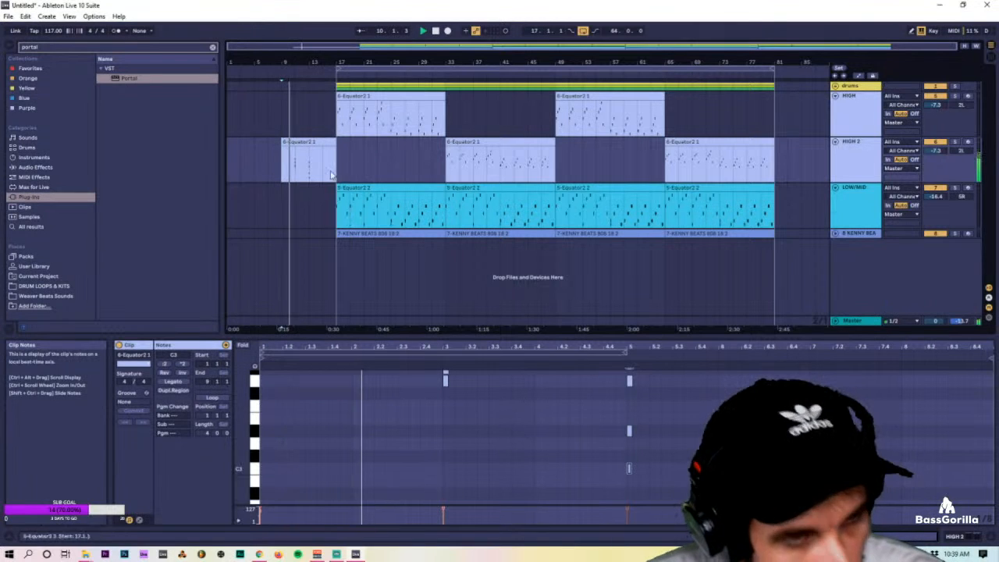
# Split the HIGH 2 intro clip at bar 11 and delete everything after the first two-bar chord.
pyautogui.moveTo(303, 60)
pyautogui.mouseDown()
pyautogui.moveTo(303, 78)
pyautogui.moveTo(303, 61)
pyautogui.mouseUp()
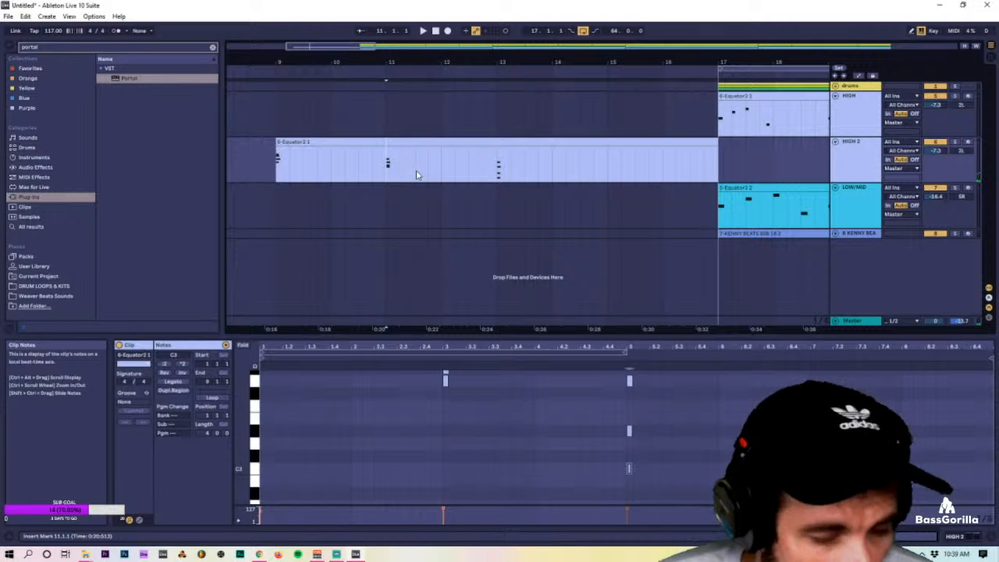
pyautogui.hotkey('ctrl', 'e')
pyautogui.click(426, 142)
pyautogui.press('Delete')
pyautogui.click(327, 142)
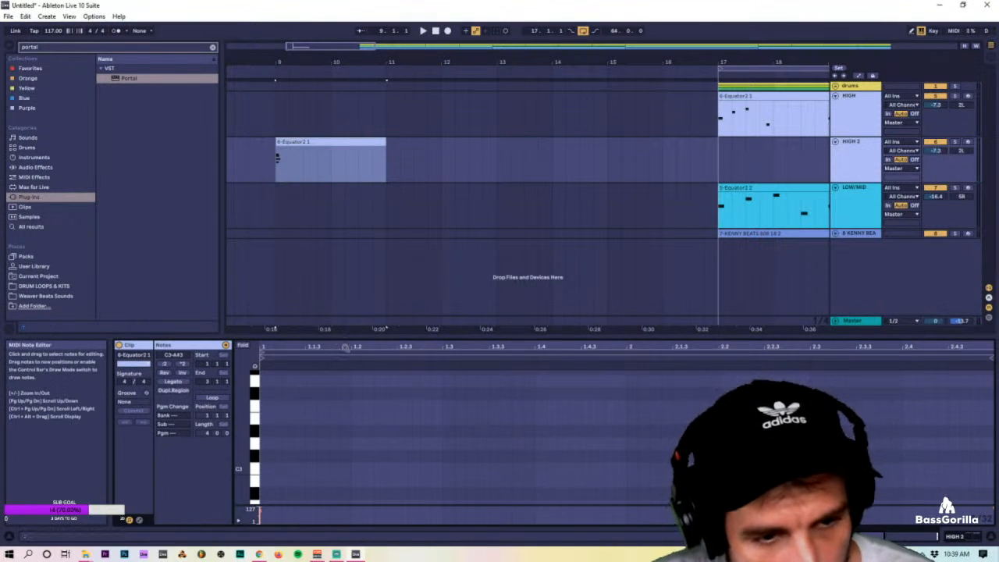
# Lengthen all notes of the first chord to sustain through the full two-bar clip.
pyautogui.moveTo(345, 349); pyautogui.dragTo(345, 314)
pyautogui.scroll(-5, 346, 439)
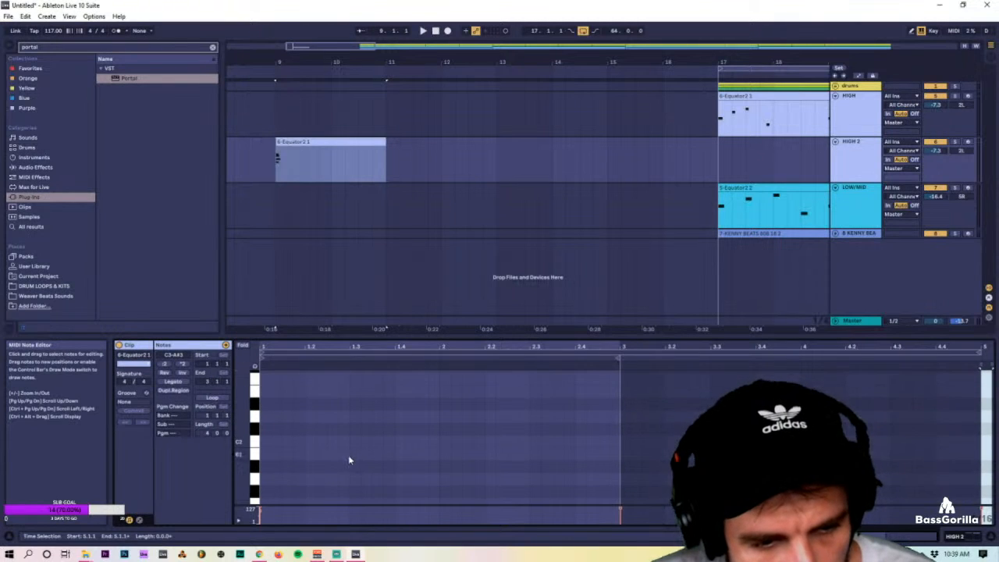
pyautogui.scroll(10, 348, 464)
pyautogui.moveTo(291, 419); pyautogui.dragTo(261, 523)
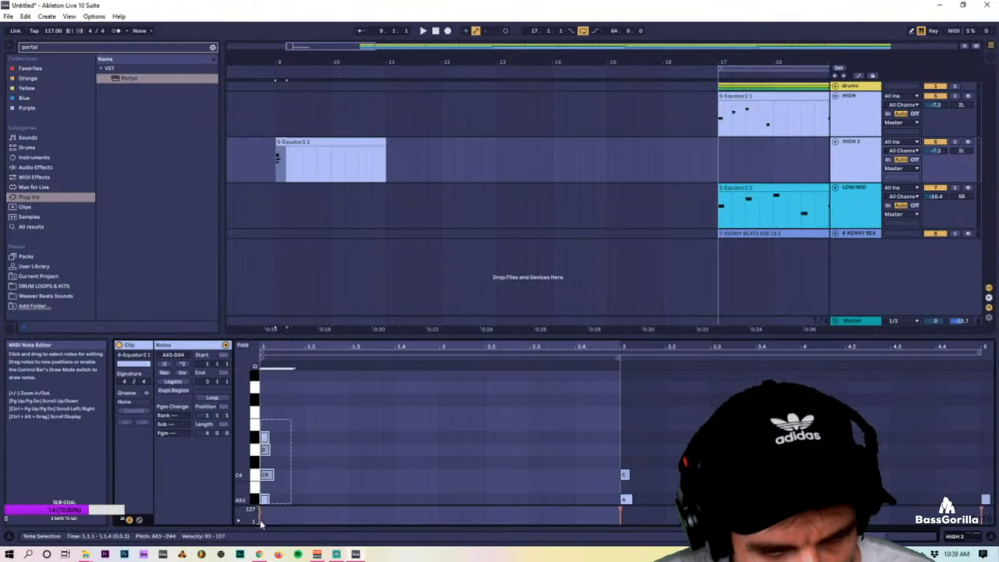
pyautogui.scroll(-3, 285, 444)
pyautogui.moveTo(268, 458); pyautogui.dragTo(622, 458)
# Check the Equator2 instrument on HIGH 2 and audition the sustained chord from bar 9.
pyautogui.hotkey('shift', 'Tab')
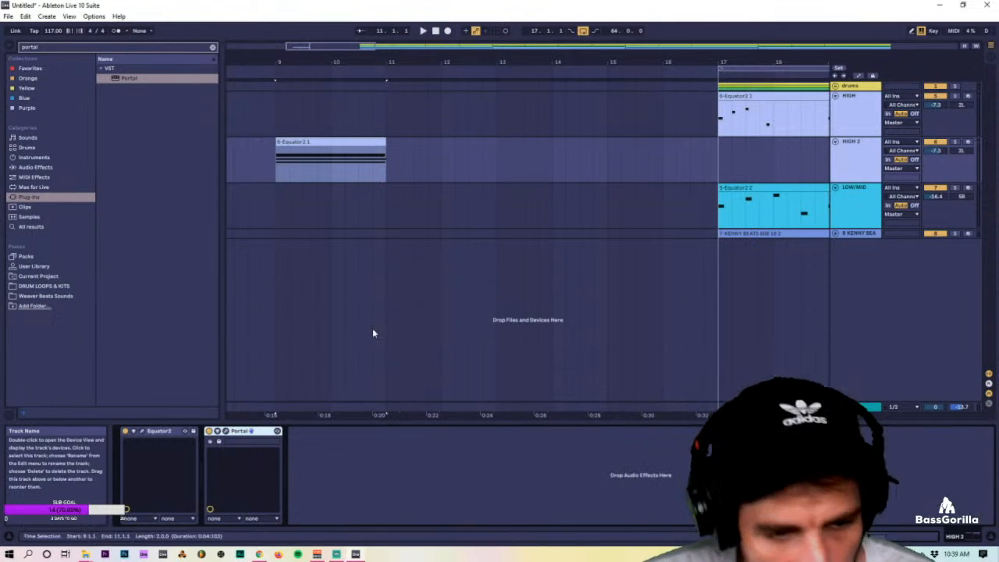
pyautogui.click(143, 431)
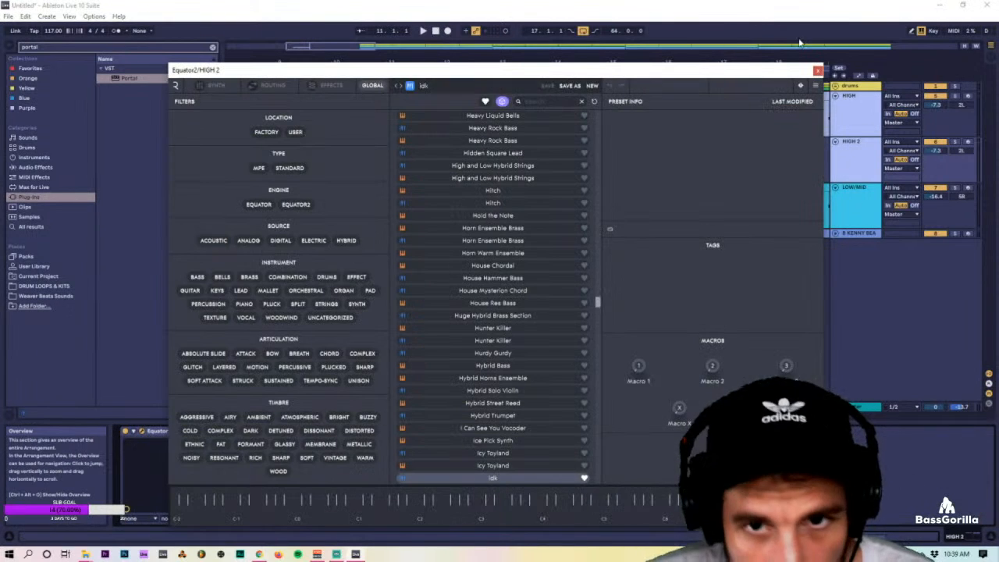
pyautogui.click(821, 71)
pyautogui.press('space')
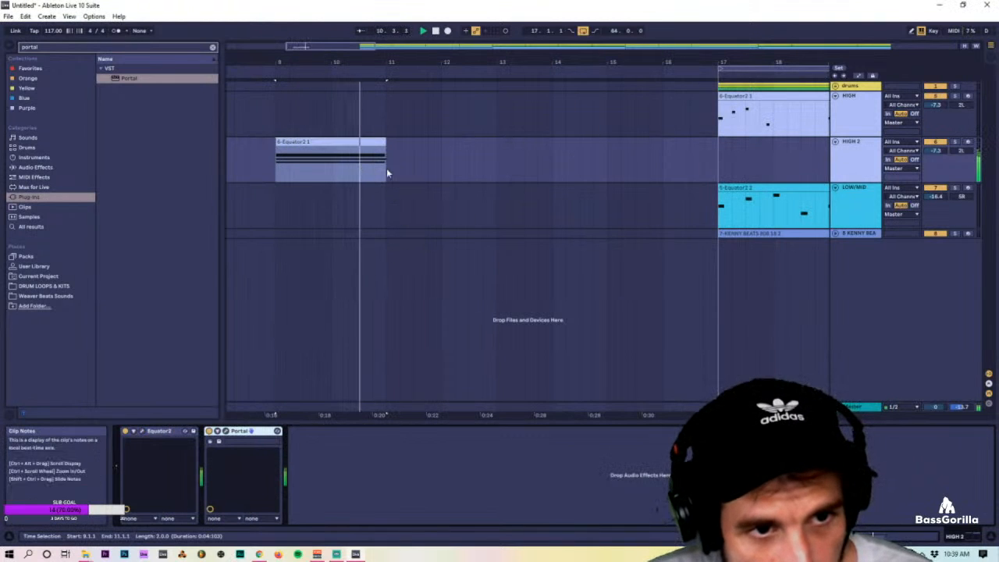
pyautogui.click(381, 143)
pyautogui.press('space')
pyautogui.press('Tab')
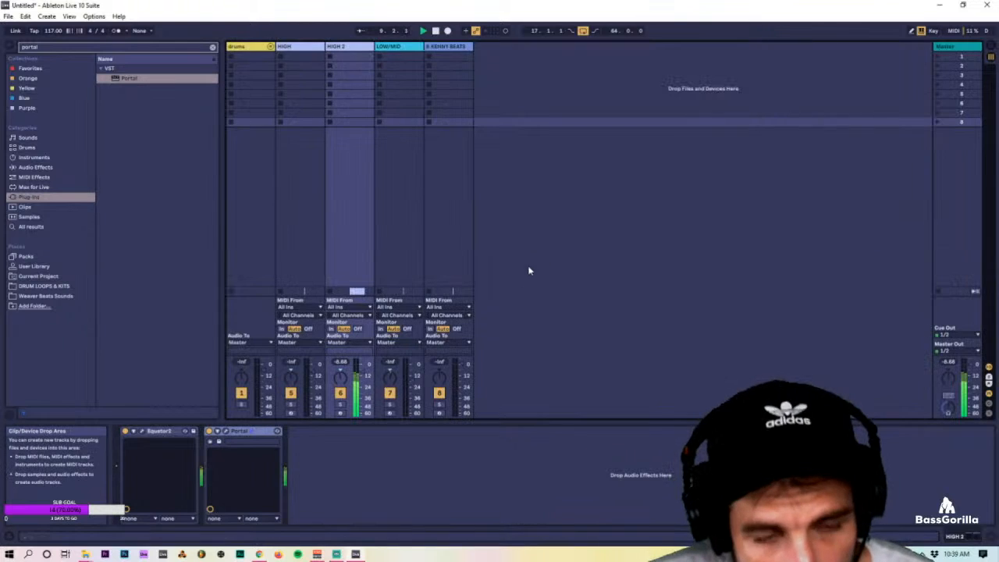
pyautogui.press('Tab')
pyautogui.moveTo(425, 49); pyautogui.dragTo(409, 96)
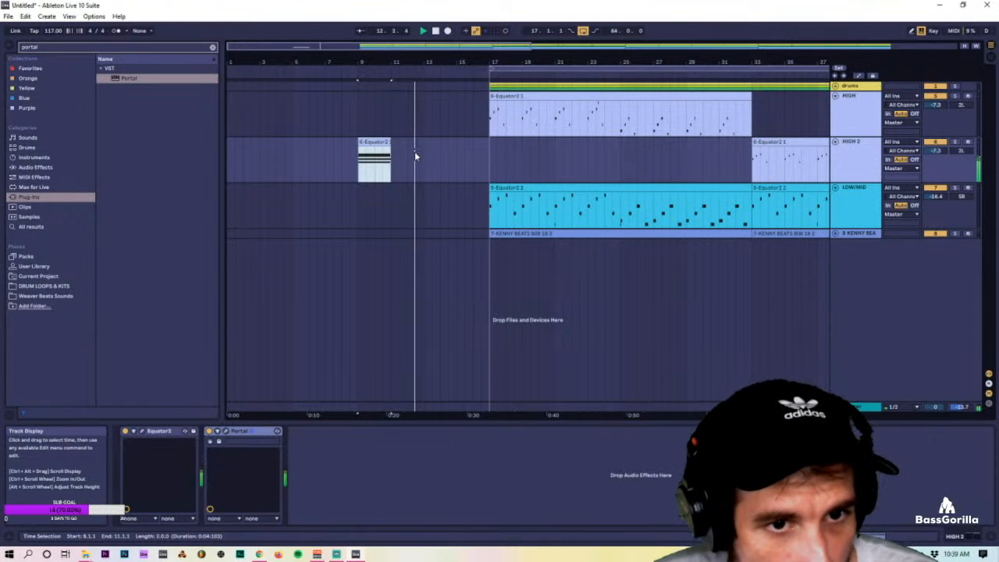
pyautogui.press('space')
# Move the sustained chord clip to bar 13, start the loop there, and show the master track volume automation.
pyautogui.moveTo(378, 150); pyautogui.dragTo(444, 150)
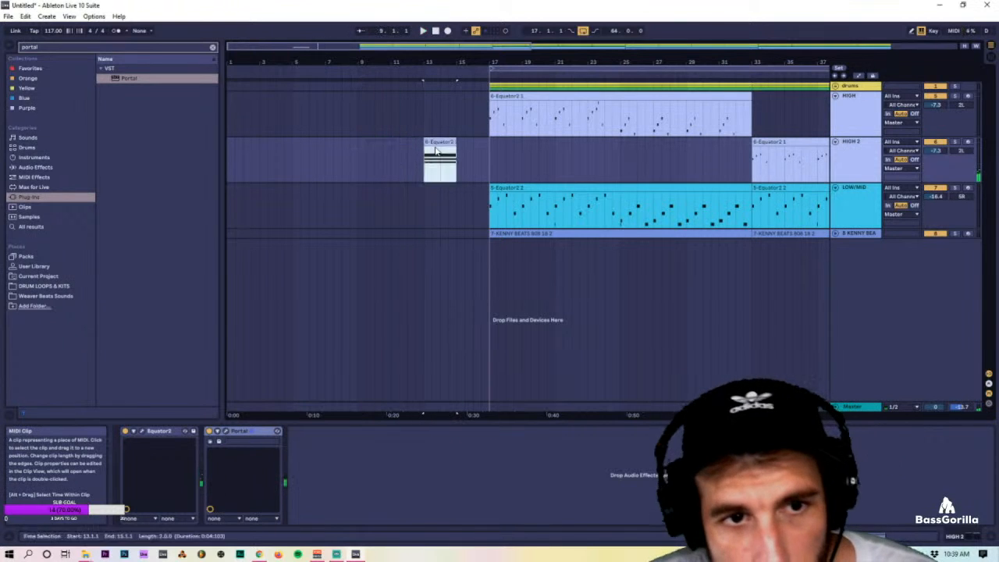
pyautogui.press('Tab')
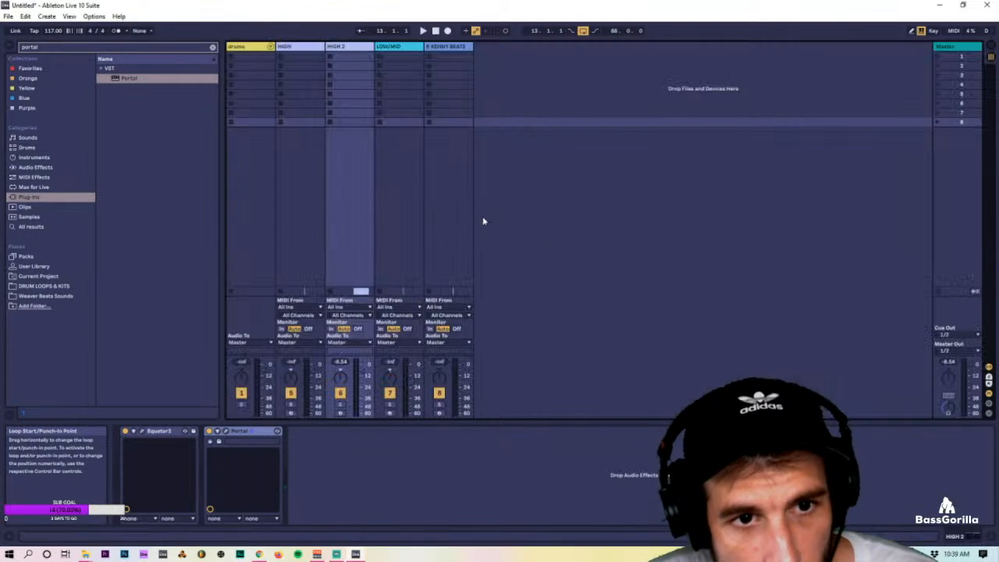
pyautogui.rightClick(972, 376)
pyautogui.click(921, 380)
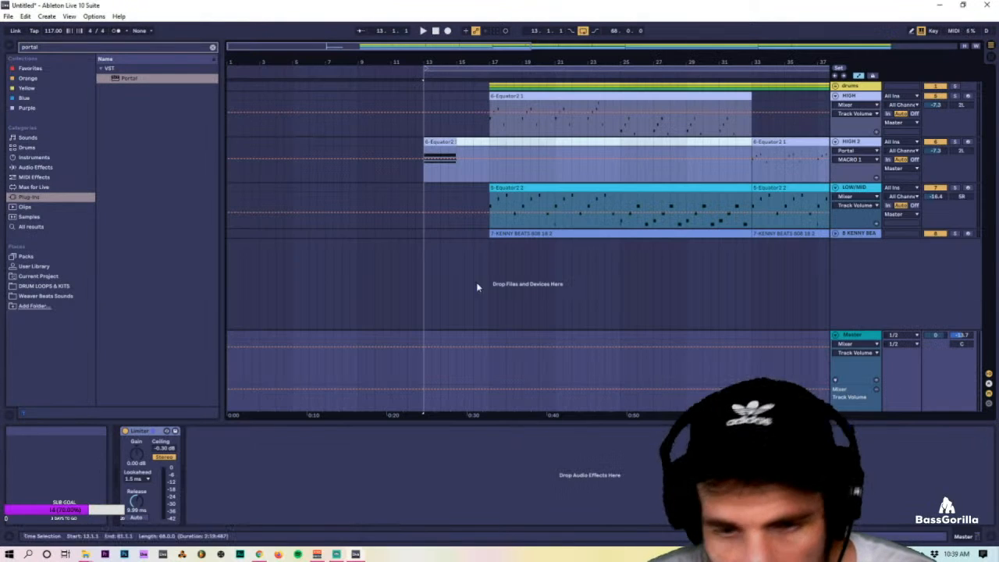
# Automate a master volume fade-in from -inf dB at bar 13 to full level at bar 15 and play it.
pyautogui.click(458, 390)
pyautogui.moveTo(425, 389); pyautogui.dragTo(425, 410)
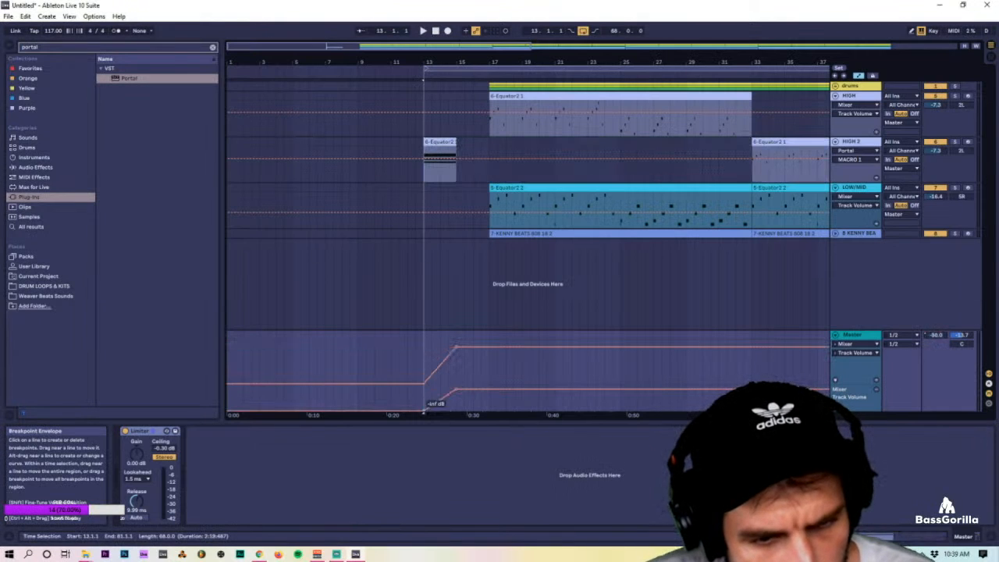
pyautogui.press('space')
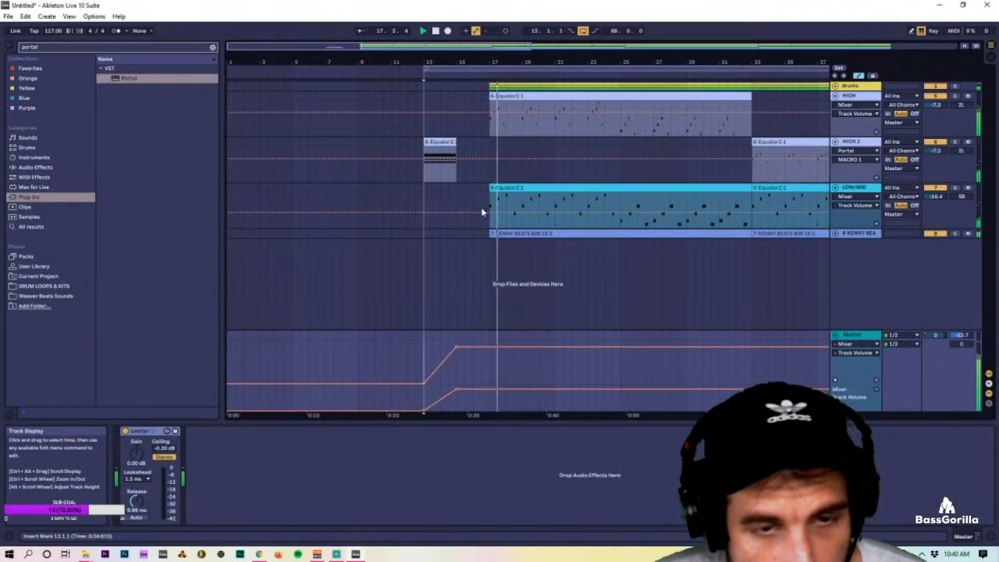
# Move the chord clip and the master volume fade-in to bar 9, keep the preceding level at -inf, and start the loop there.
pyautogui.click(431, 142)
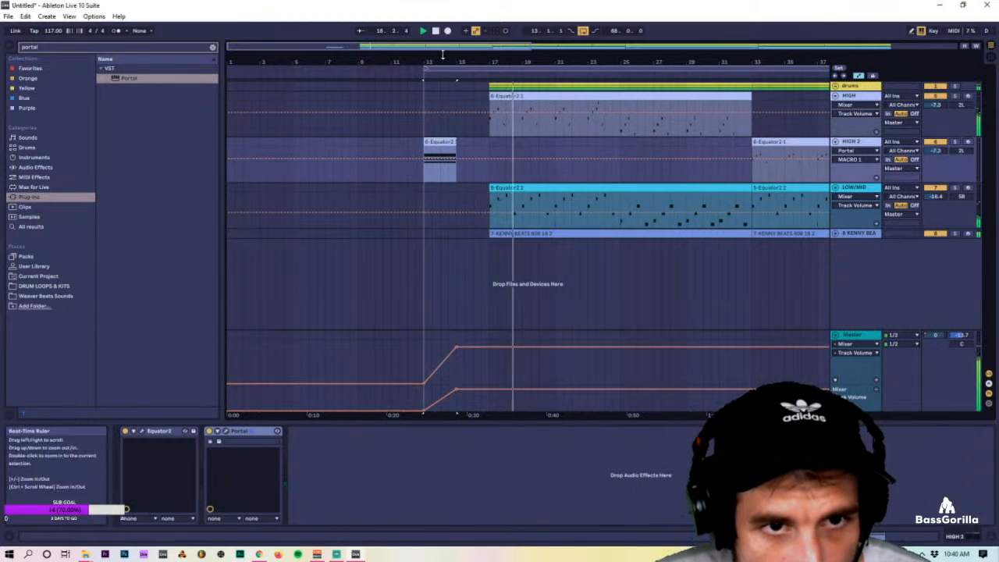
pyautogui.scroll(-3, 361, 136)
pyautogui.click(376, 140)
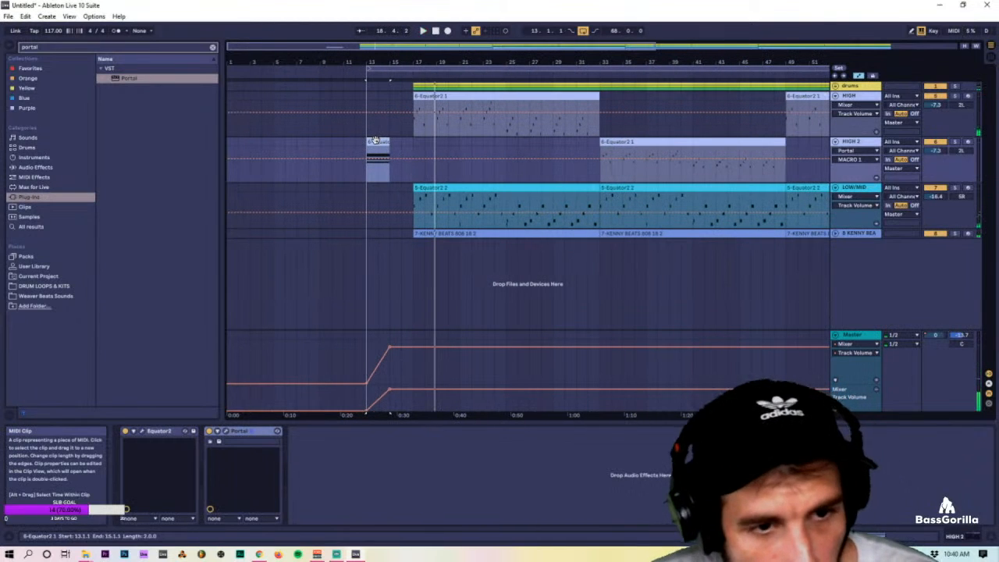
pyautogui.moveTo(375, 140); pyautogui.dragTo(330, 141)
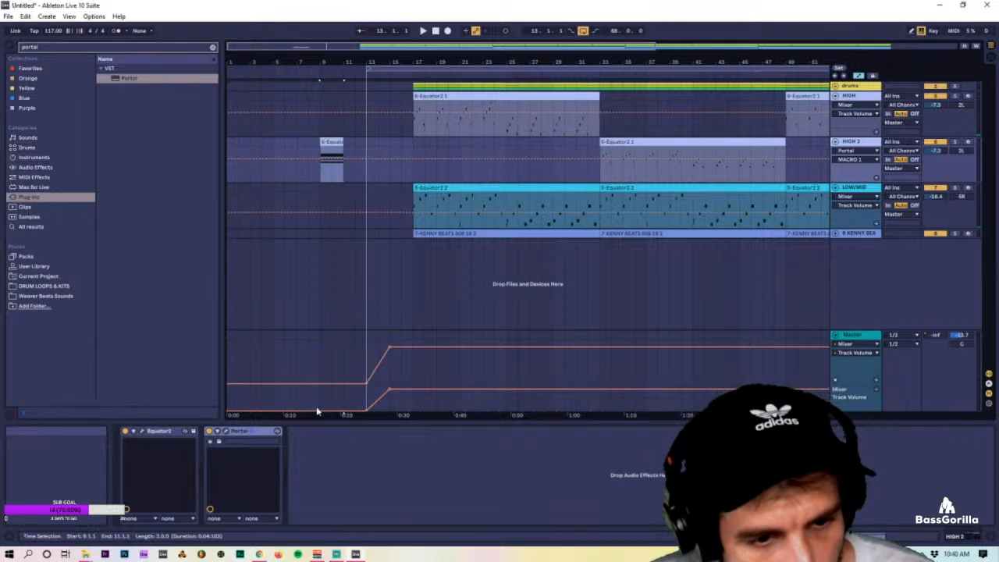
pyautogui.moveTo(365, 408); pyautogui.dragTo(313, 403)
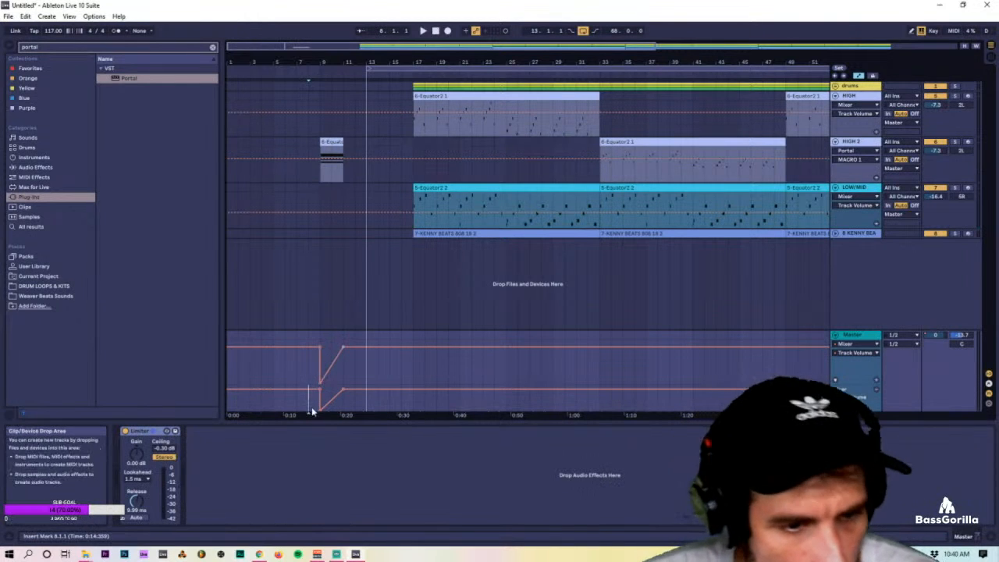
pyautogui.click(319, 396)
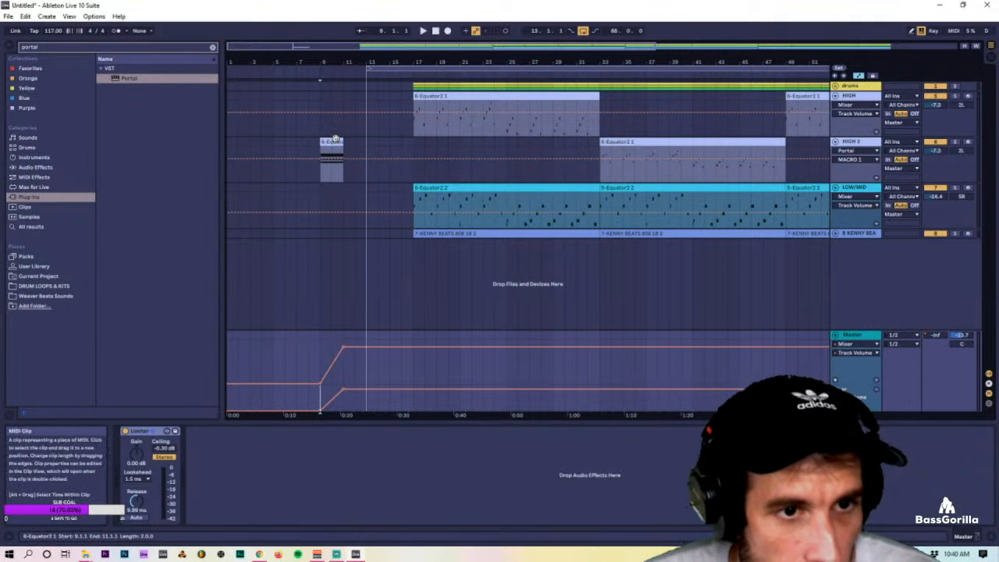
pyautogui.moveTo(352, 63); pyautogui.dragTo(321, 69)
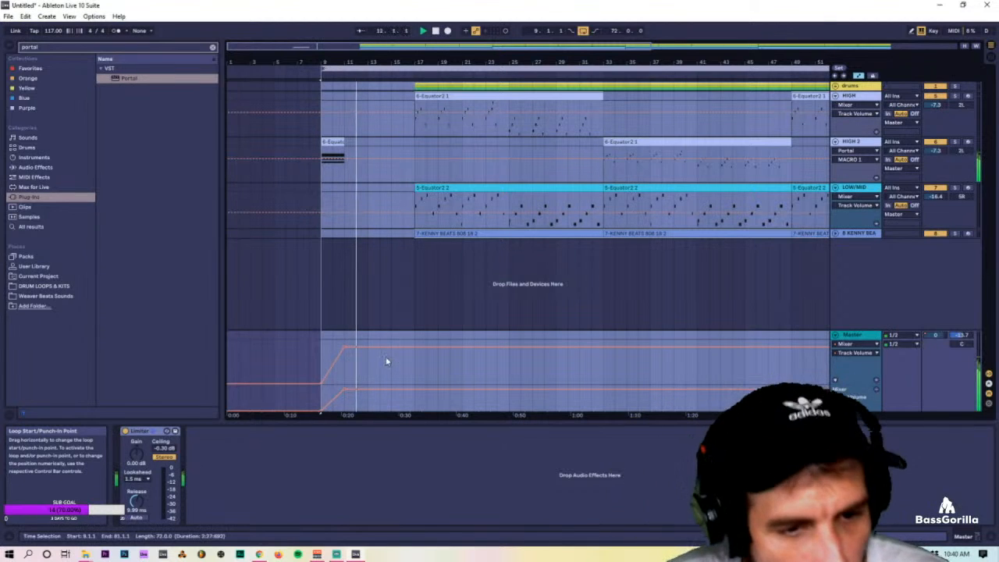
# Extend the end of the master volume fade-in to bar 13 and play it from bar 9.
pyautogui.click(366, 390)
pyautogui.press('space')
pyautogui.click(345, 388)
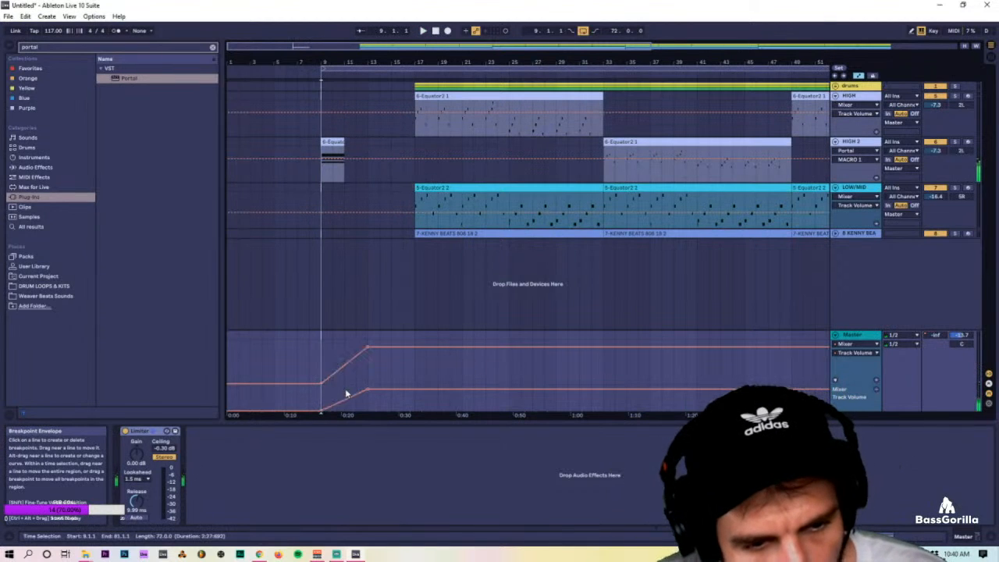
pyautogui.click(321, 317)
pyautogui.press('space')
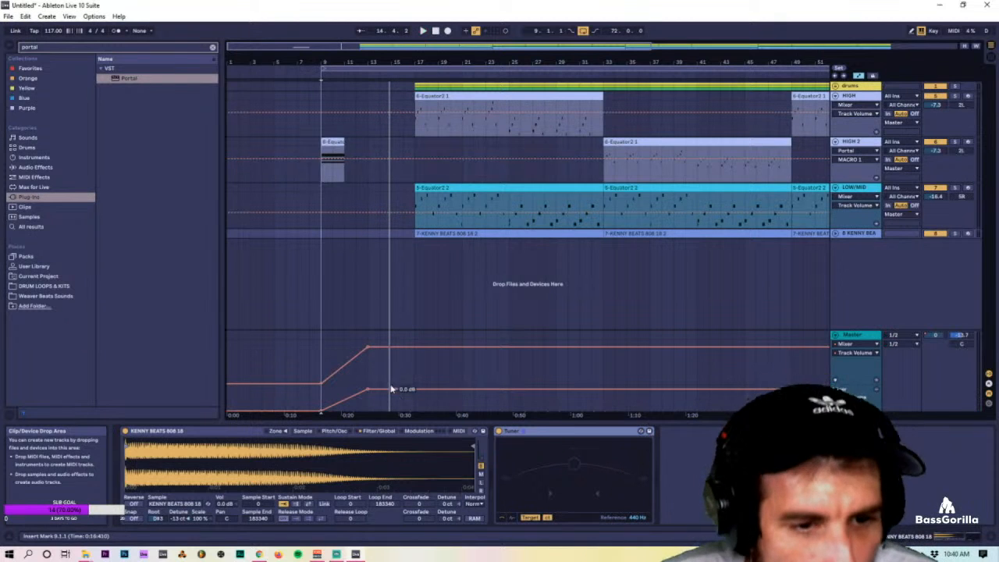
# Shift the chord clip, the four-bar master volume fade-in and the loop start to bar 11, and play from there.
pyautogui.moveTo(368, 353); pyautogui.dragTo(323, 367)
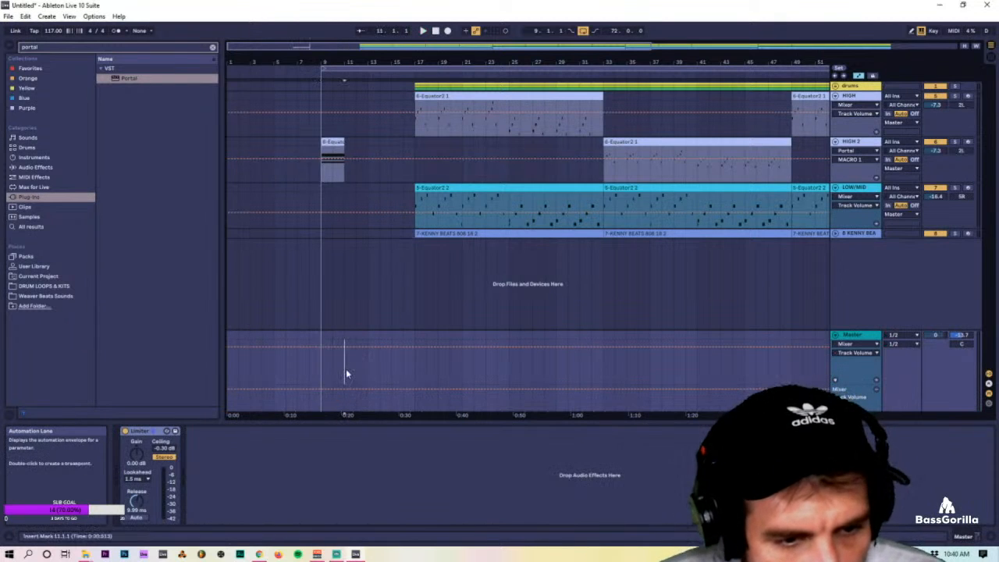
pyautogui.moveTo(347, 144); pyautogui.dragTo(349, 142)
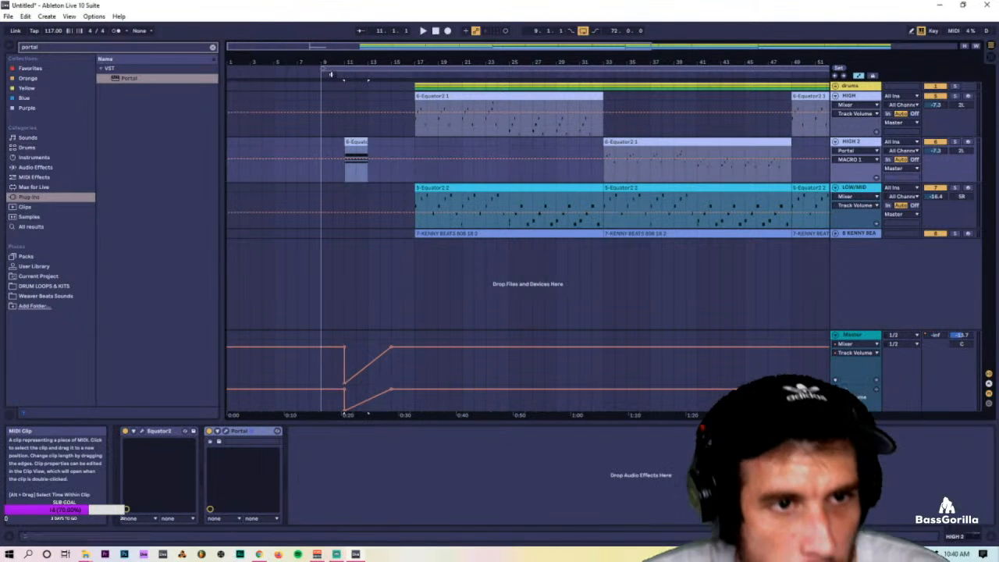
pyautogui.click(328, 70)
pyautogui.moveTo(327, 69); pyautogui.dragTo(359, 69)
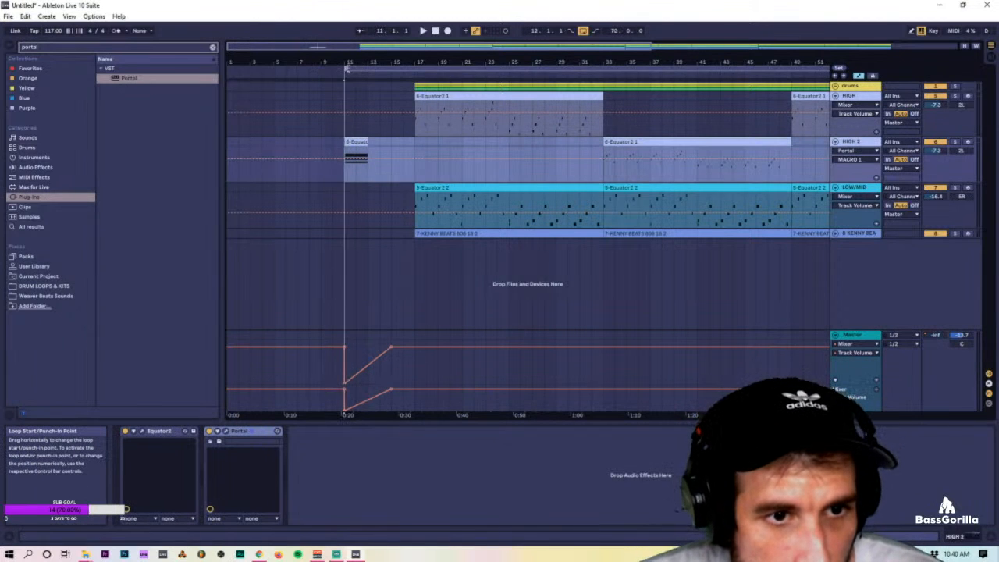
pyautogui.click(353, 72)
pyautogui.press('space')
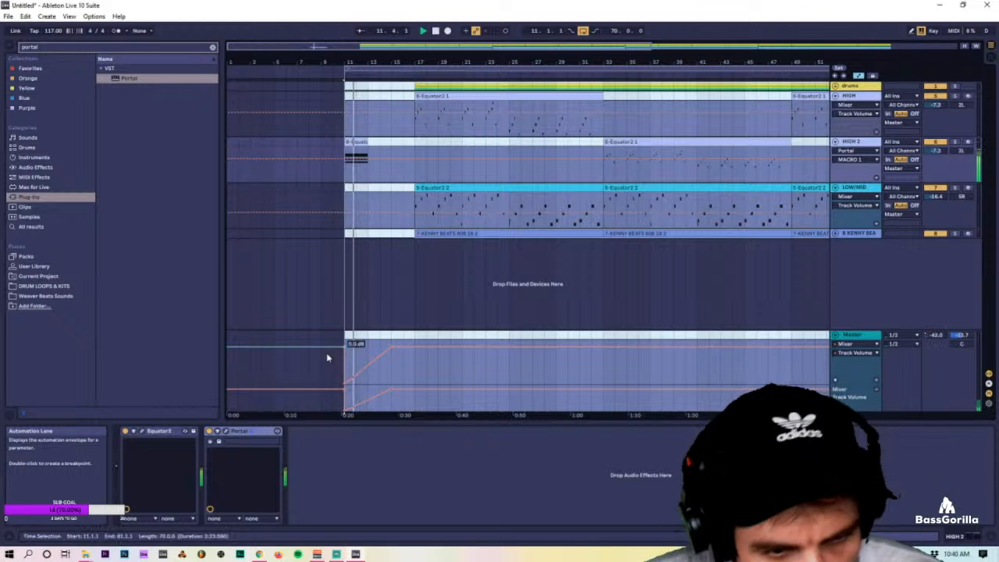
# Select the 8 KENNY BEATS track, clear the plug-in search and unfold the track in the arrangement.
pyautogui.click(405, 373)
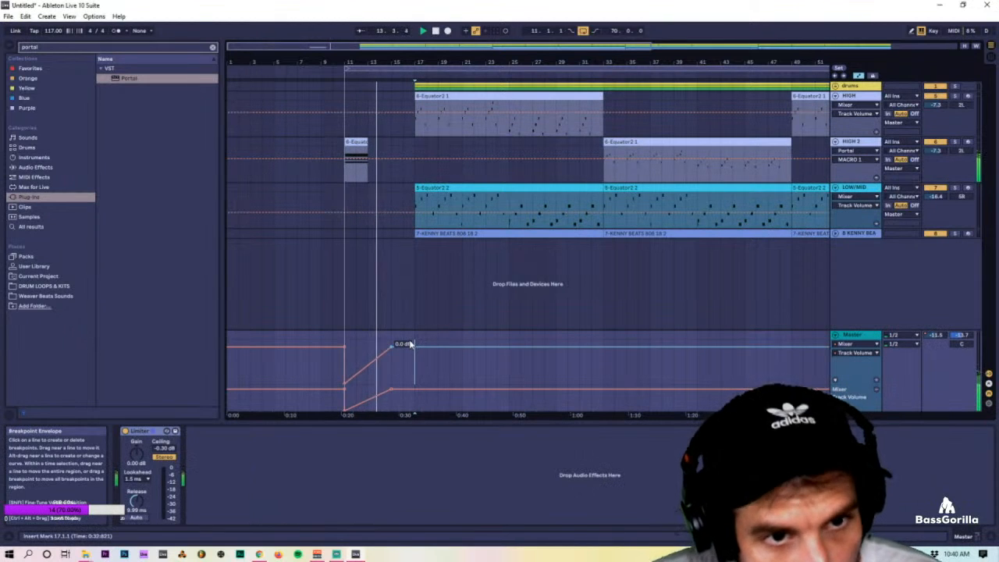
pyautogui.click(404, 143)
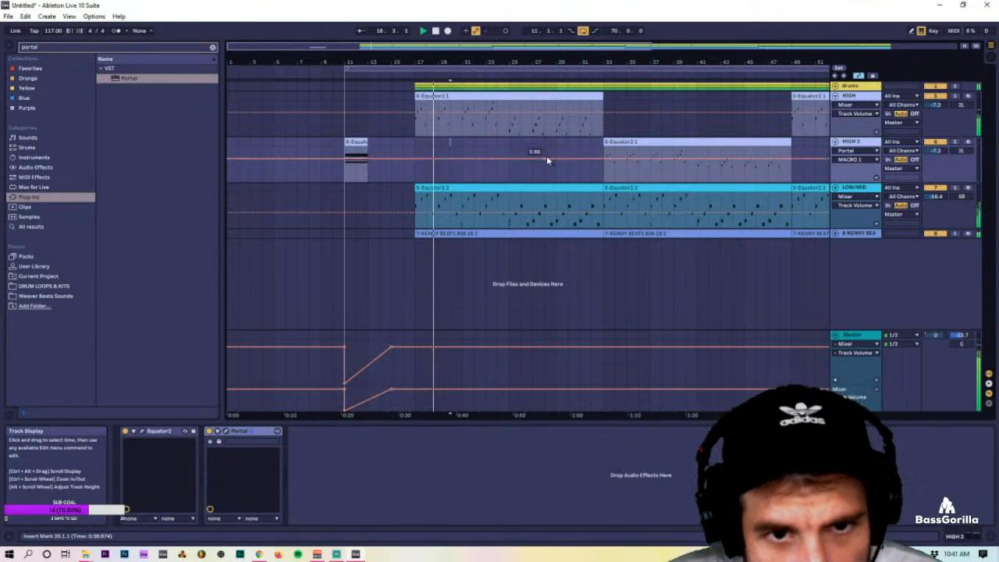
pyautogui.press('Tab')
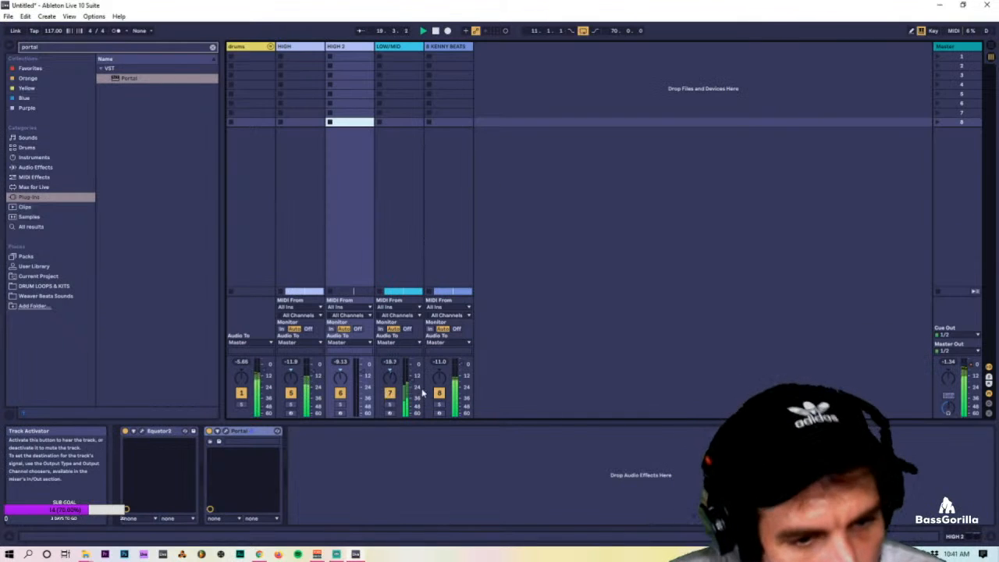
pyautogui.click(448, 50)
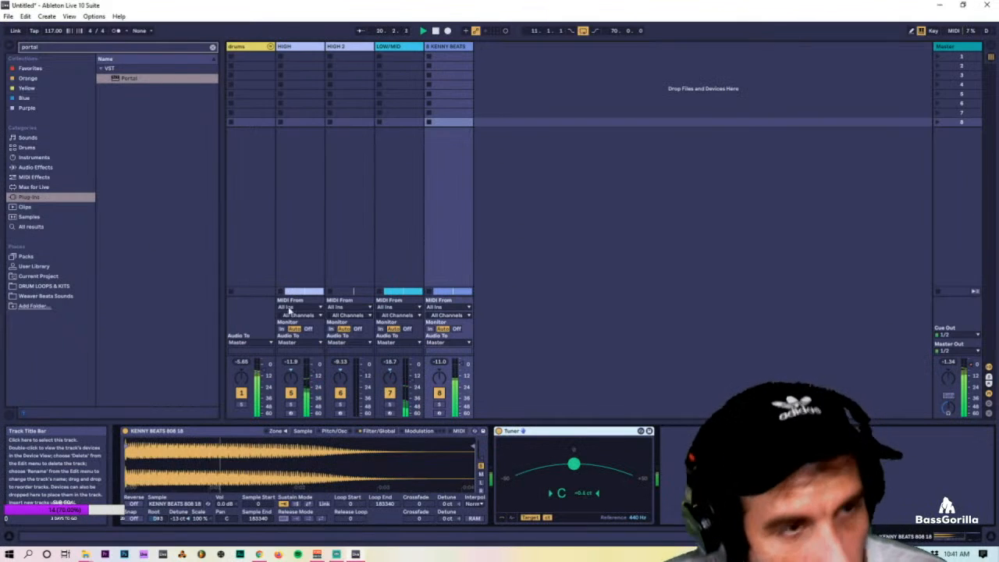
pyautogui.moveTo(41, 48); pyautogui.dragTo(3, 49)
pyautogui.press('BackSpace')
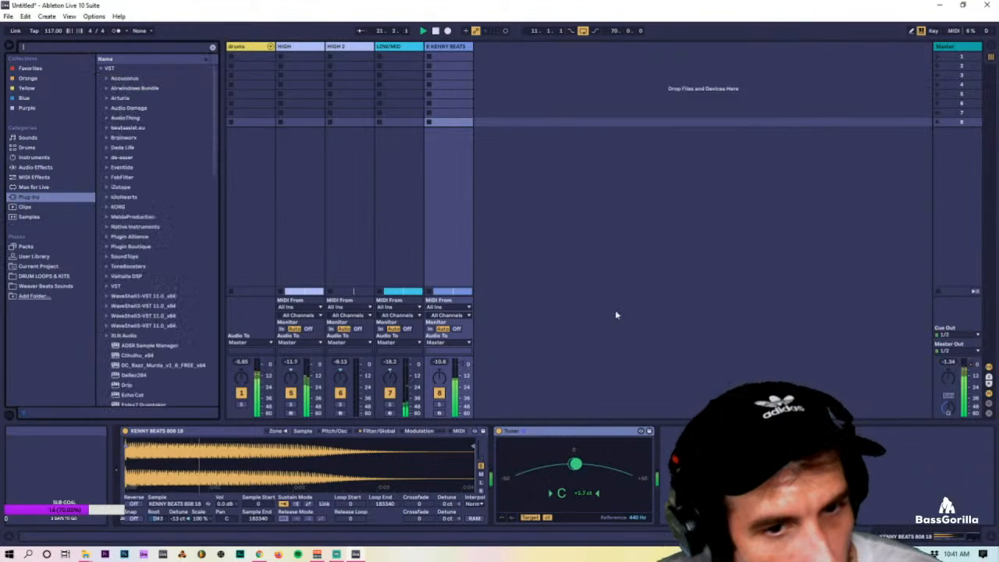
pyautogui.click(579, 326)
pyautogui.press('Tab')
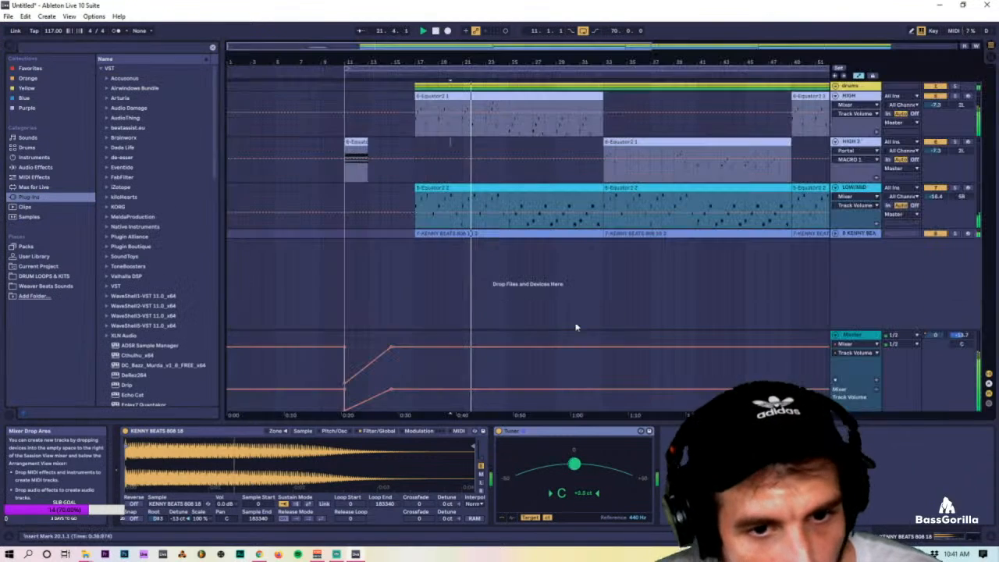
pyautogui.click(835, 233)
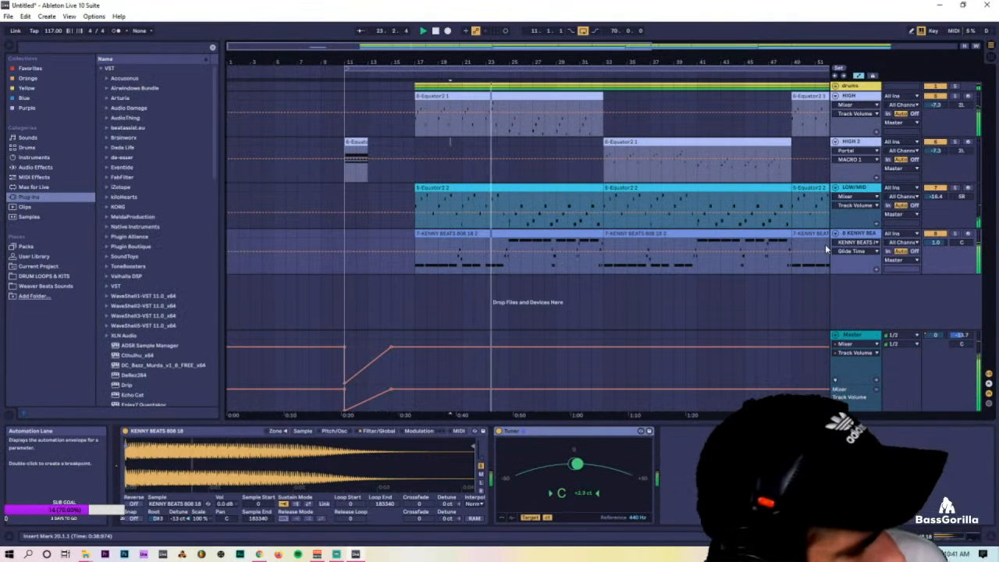
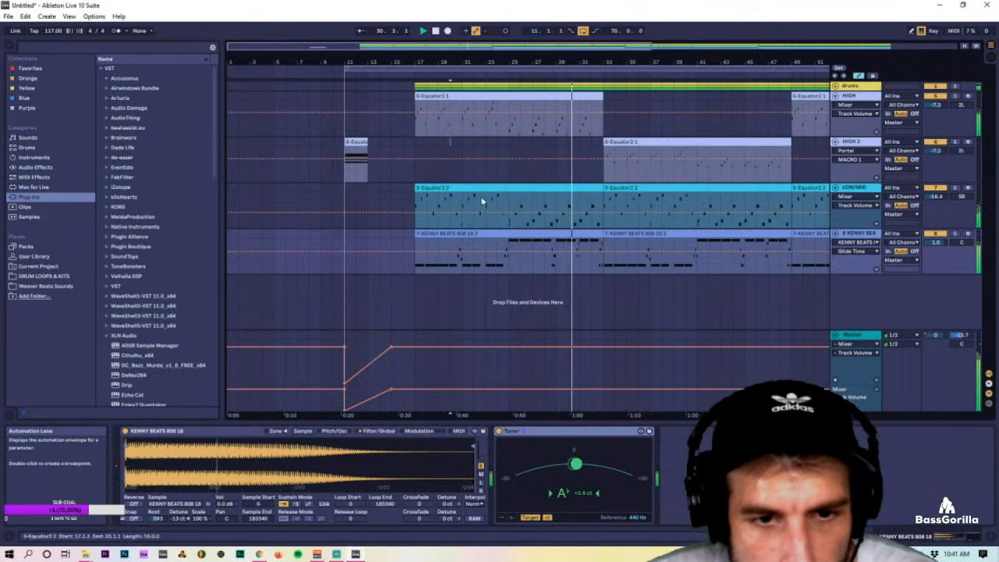
# Stop playback and open the notes of the 8 KENNY BEATS track's clip that starts at bar 17.
pyautogui.press('space')
pyautogui.click(469, 234)
pyautogui.doubleClick(469, 234)
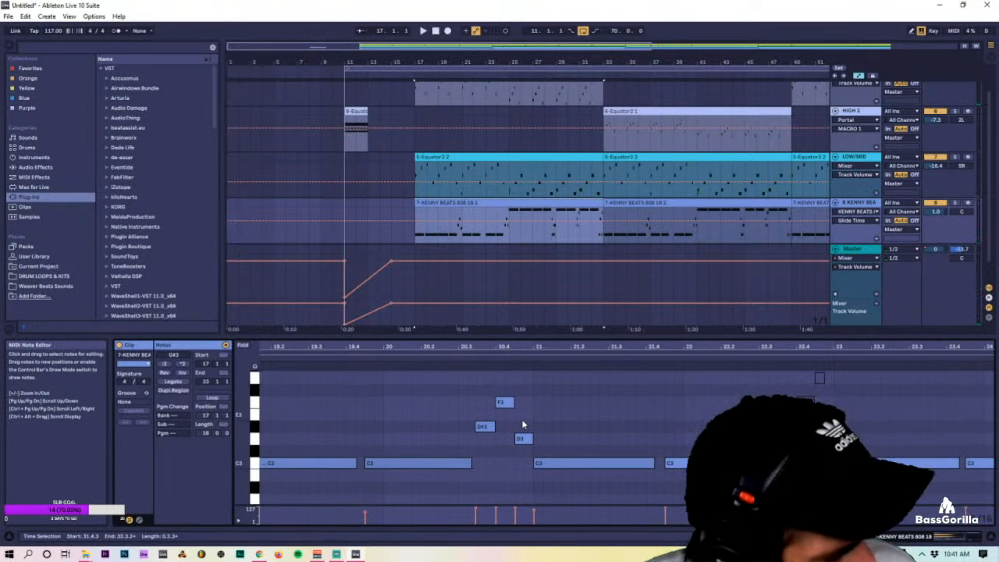
pyautogui.scroll(-1, 499, 453)
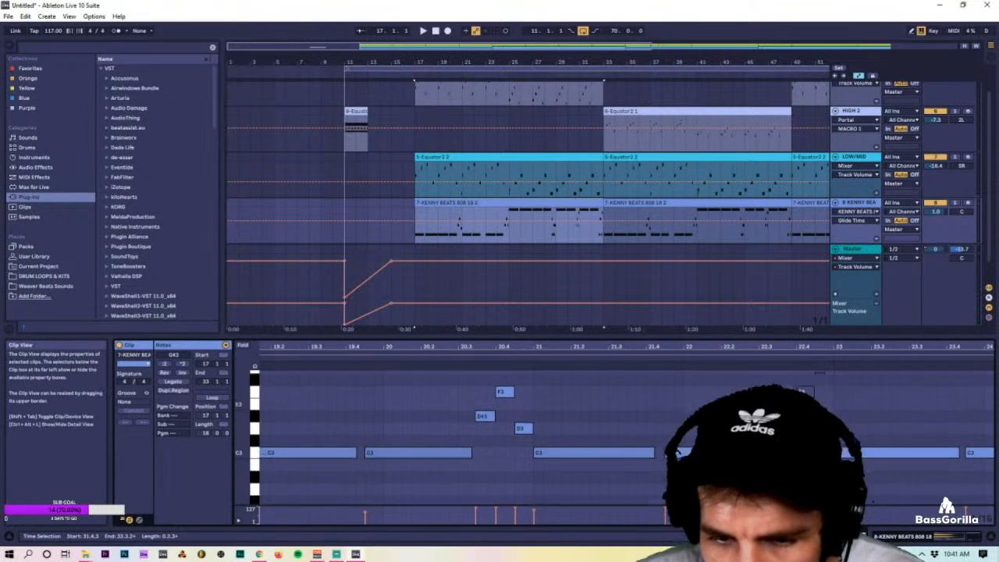
pyautogui.scroll(5, 499, 452)
pyautogui.scroll(-2, 781, 487)
pyautogui.moveTo(842, 347); pyautogui.dragTo(660, 350)
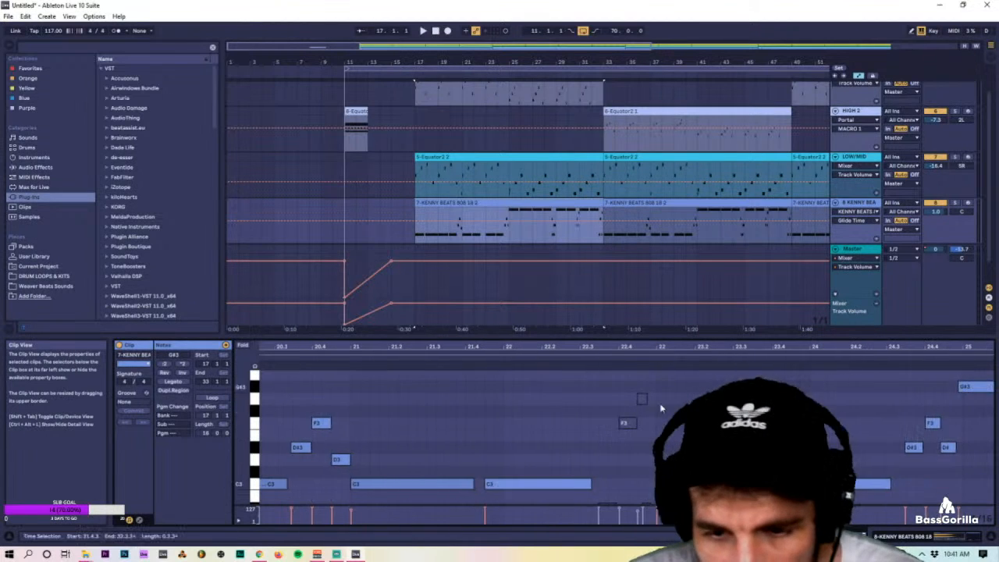
pyautogui.scroll(-3, 665, 417)
pyautogui.scroll(3, 670, 421)
# Lower the last note of the three-note fill just before bar 25 to C3 and play that passage.
pyautogui.moveTo(907, 348); pyautogui.dragTo(658, 327)
pyautogui.click(680, 468)
pyautogui.scroll(-2, 682, 444)
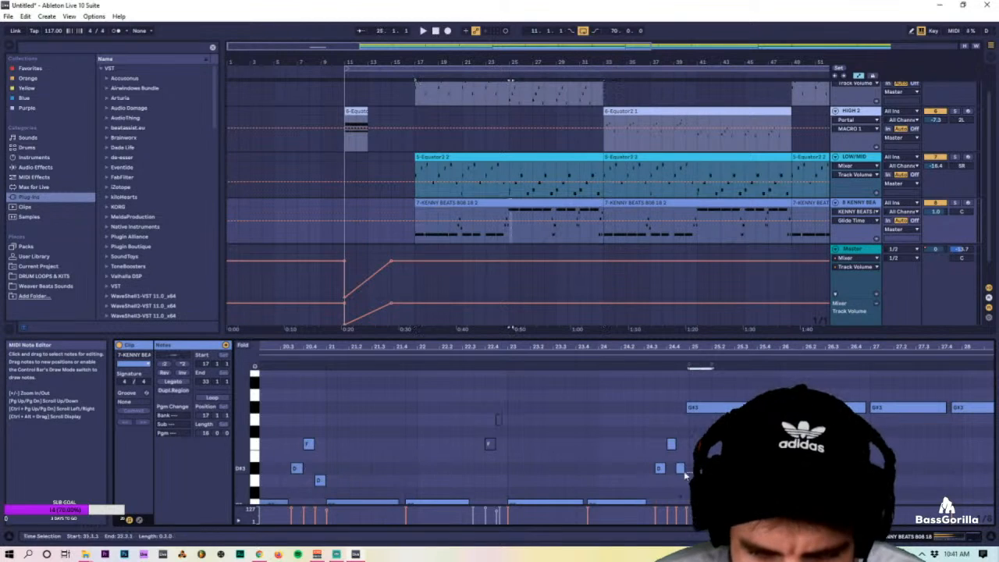
pyautogui.scroll(2, 688, 429)
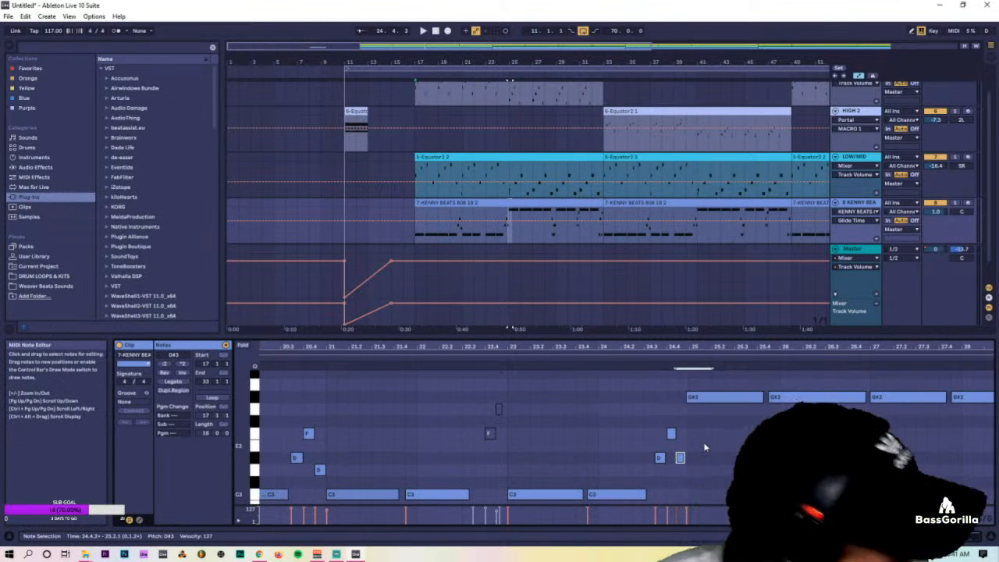
pyautogui.scroll(-1, 676, 453)
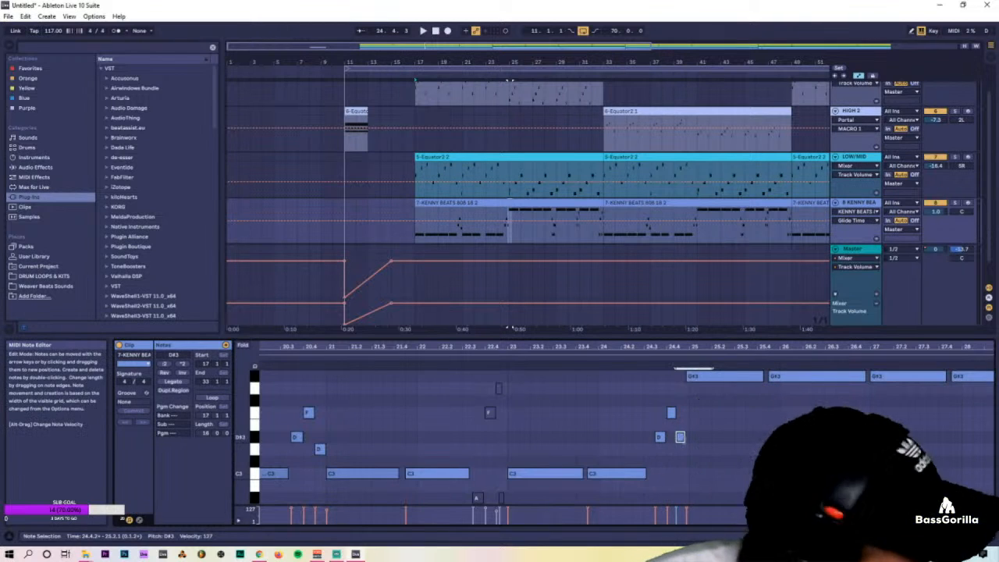
pyautogui.moveTo(668, 447); pyautogui.dragTo(654, 424)
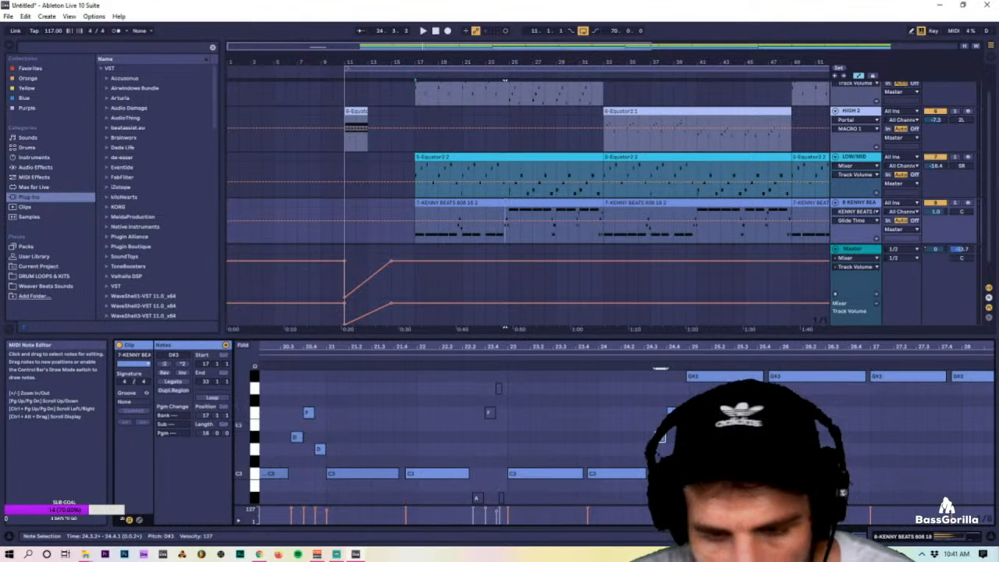
pyautogui.click(681, 436)
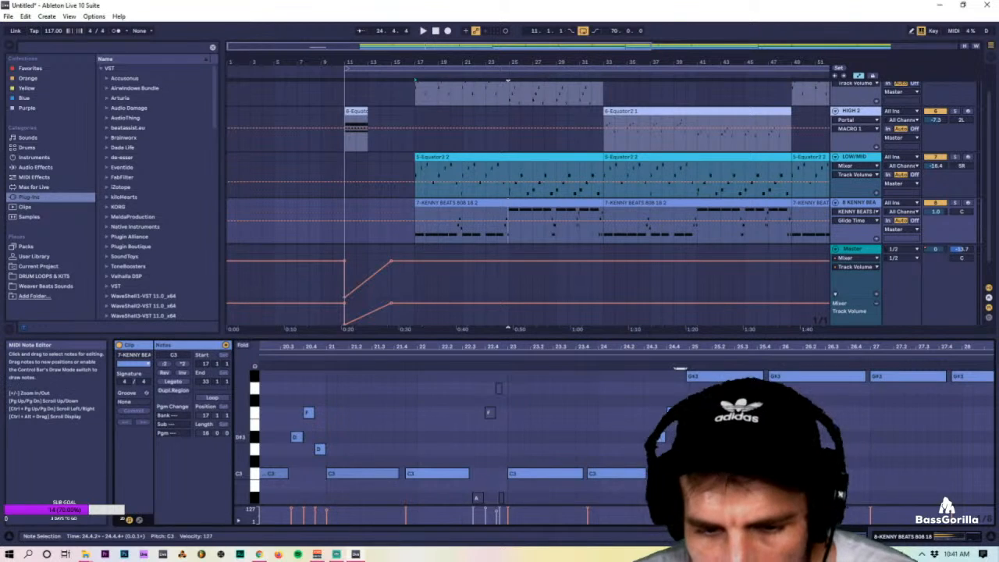
pyautogui.click(671, 414)
pyautogui.click(643, 357)
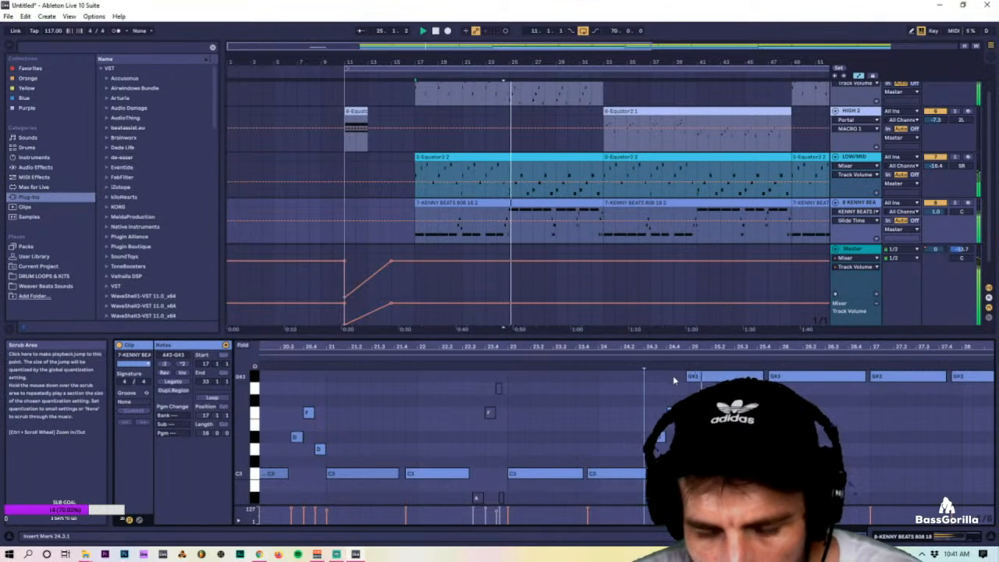
pyautogui.click(571, 356)
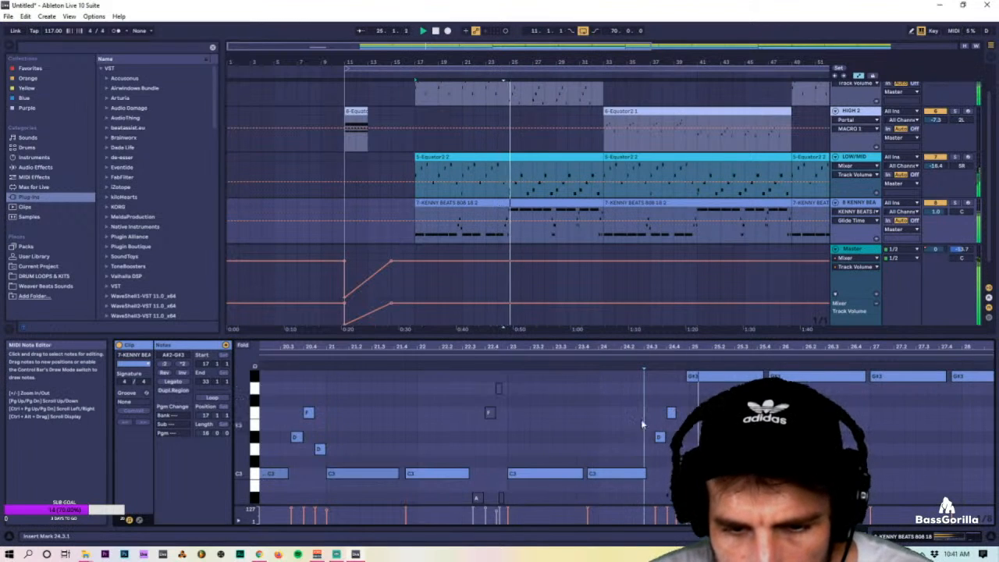
pyautogui.press('space')
# Copy the three-note fill from the end of bar 24 to 22.3.3 and set the copy's last note to D3.
pyautogui.moveTo(499, 346); pyautogui.dragTo(682, 361)
pyautogui.scroll(-3, 635, 401)
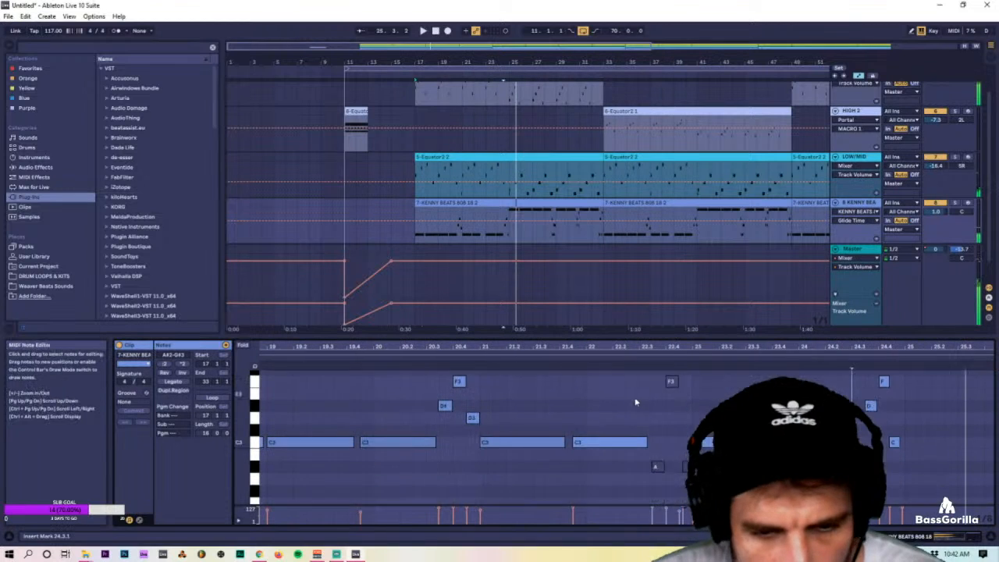
pyautogui.scroll(3, 664, 425)
pyautogui.scroll(-1, 678, 436)
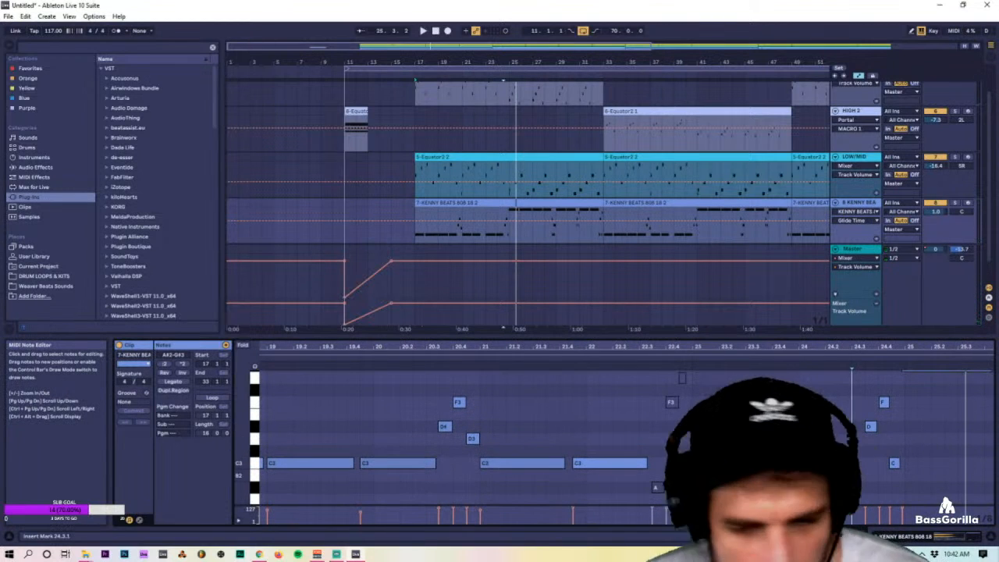
pyautogui.scroll(-2, 685, 441)
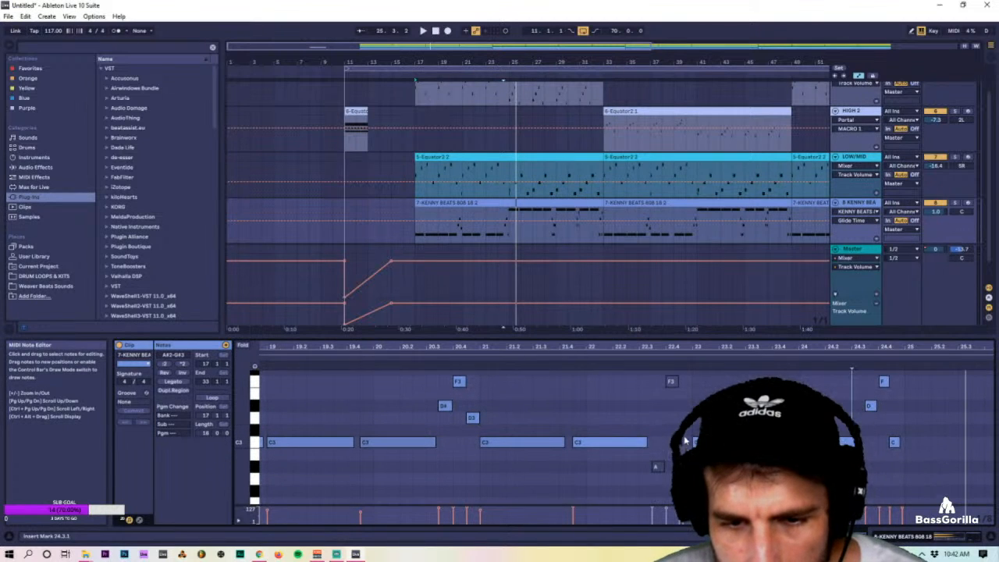
pyautogui.scroll(1, 684, 441)
pyautogui.click(864, 402)
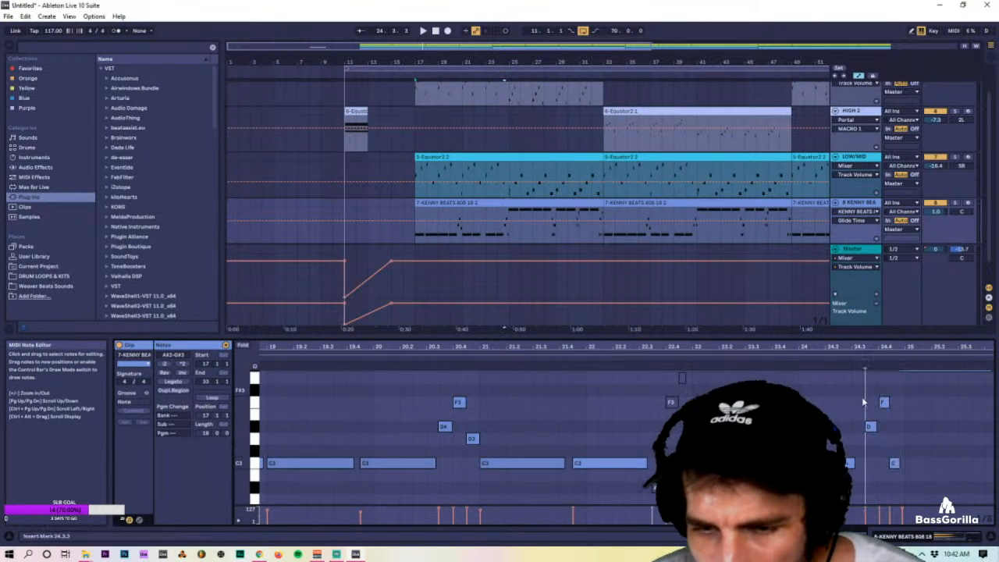
pyautogui.moveTo(863, 402); pyautogui.dragTo(897, 461)
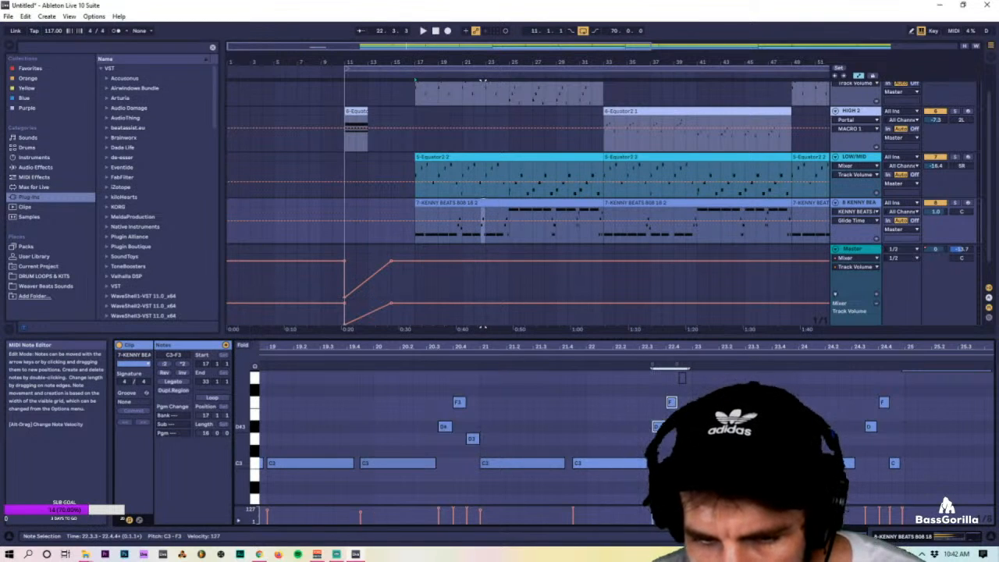
pyautogui.click(679, 378)
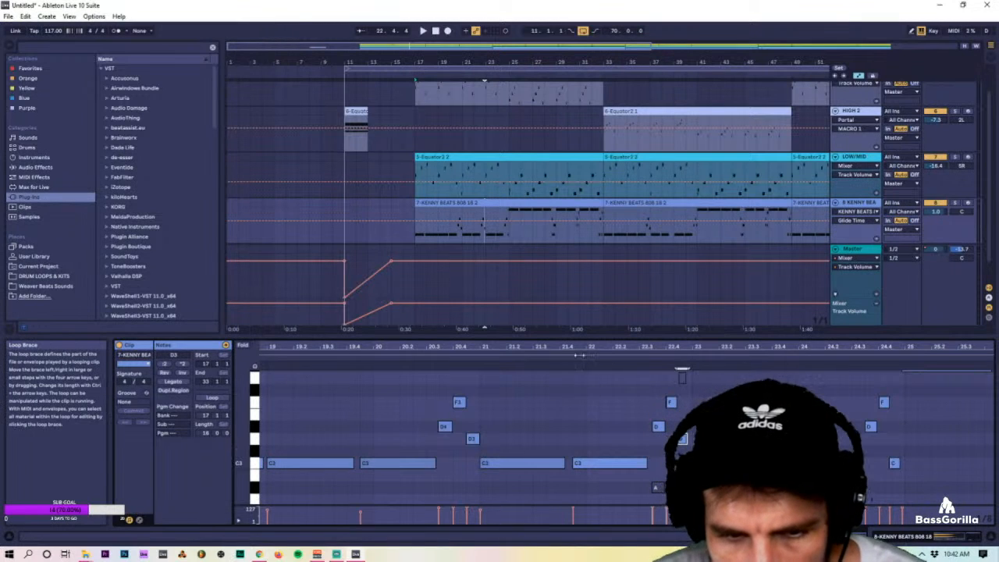
# Play the 808 clip from bar 21 and again from bar 20 to audition the fills.
pyautogui.click(562, 359)
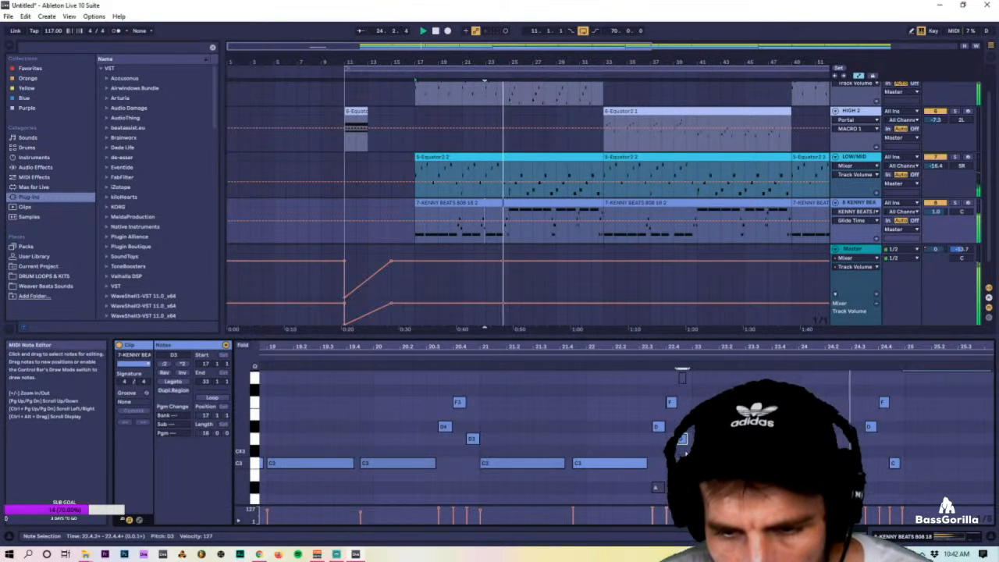
pyautogui.scroll(-1, 665, 442)
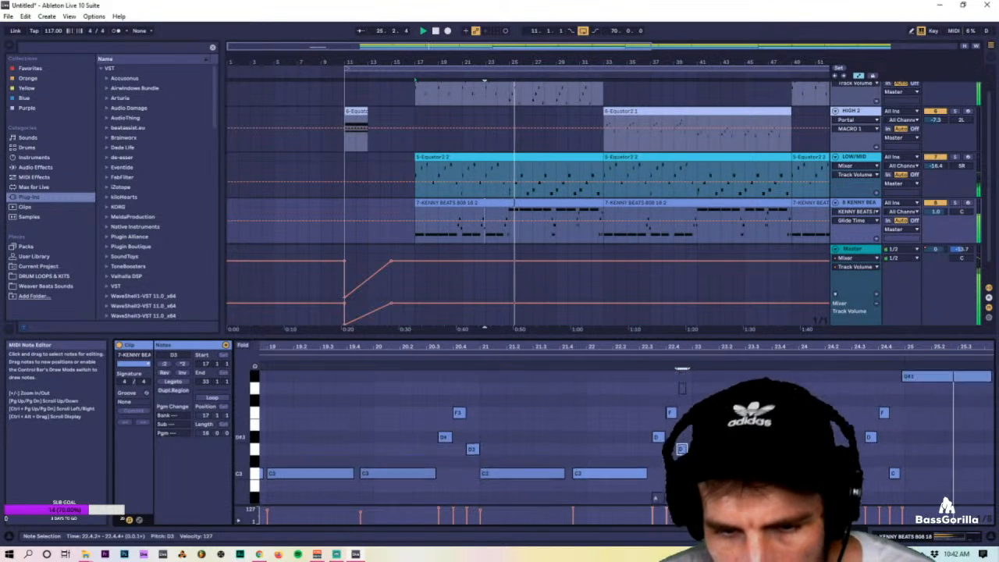
pyautogui.click(421, 360)
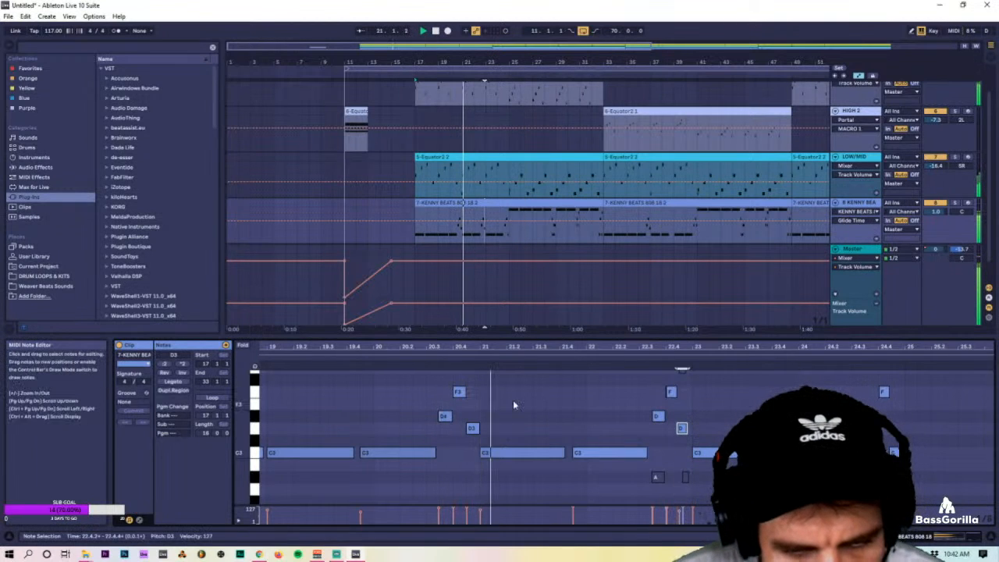
# Delete the three-note fill at the end of bar 20 and lengthen the preceding C3 note almost to bar 21.
pyautogui.click(472, 427)
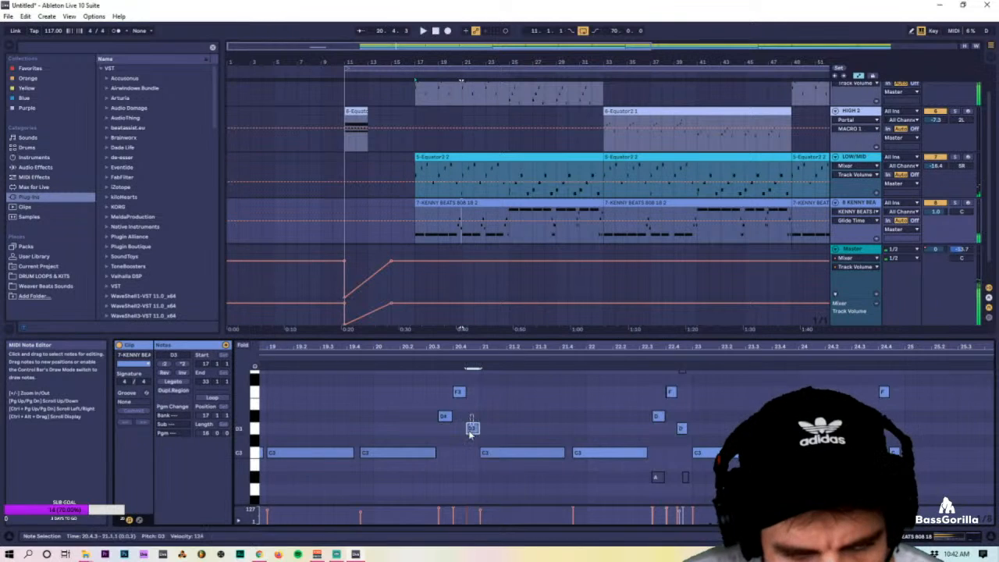
pyautogui.press('space')
pyautogui.moveTo(426, 376); pyautogui.dragTo(496, 445)
pyautogui.press('Delete')
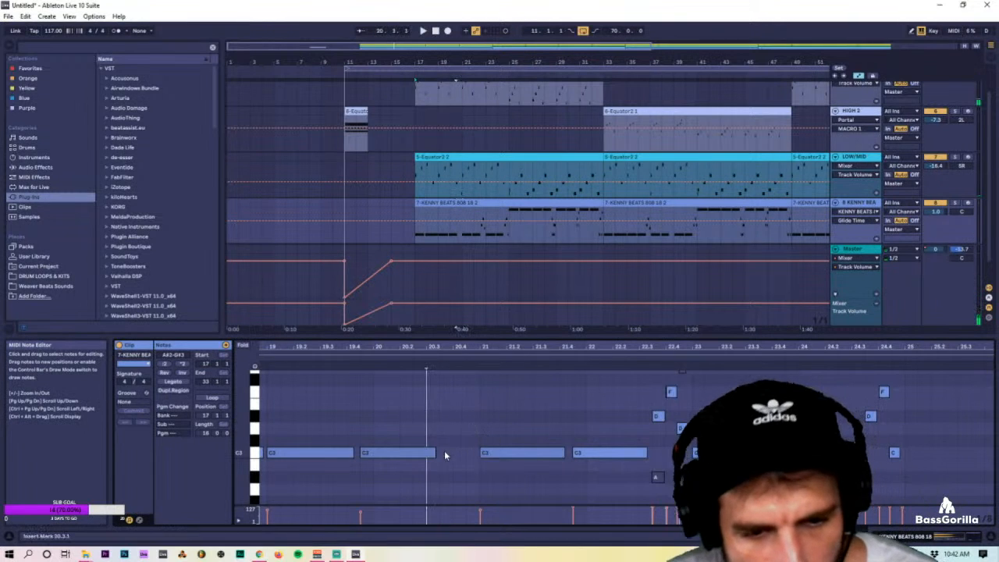
pyautogui.click(436, 453)
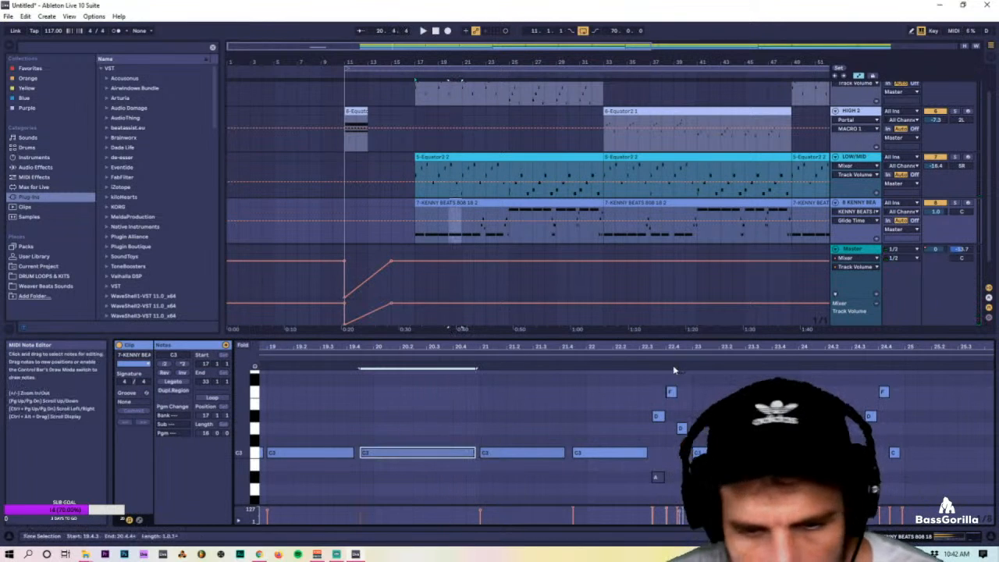
# Play the edited 808 line through bars 22 to 25 and examine its fills and following notes.
pyautogui.scroll(-3, 668, 356)
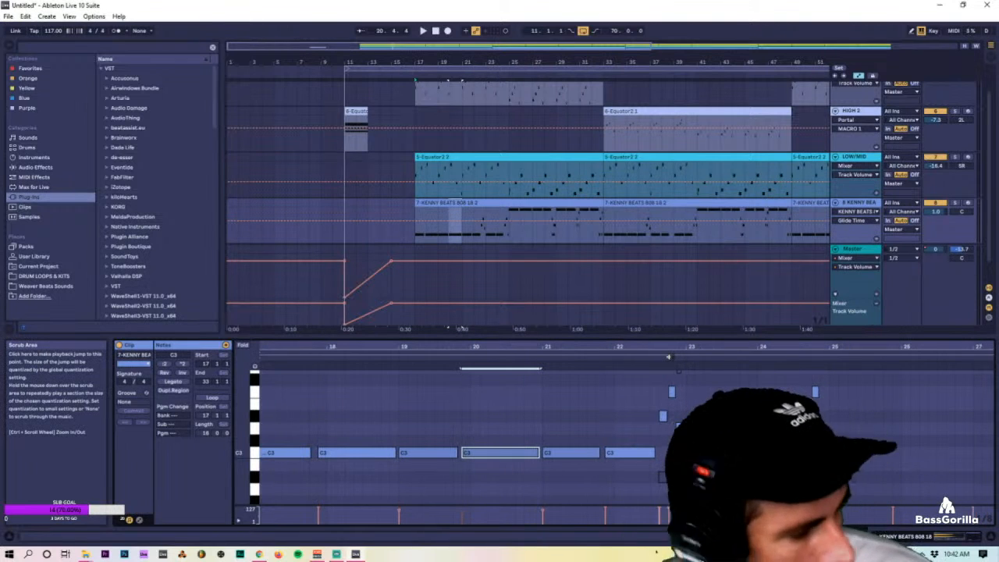
pyautogui.scroll(3, 730, 437)
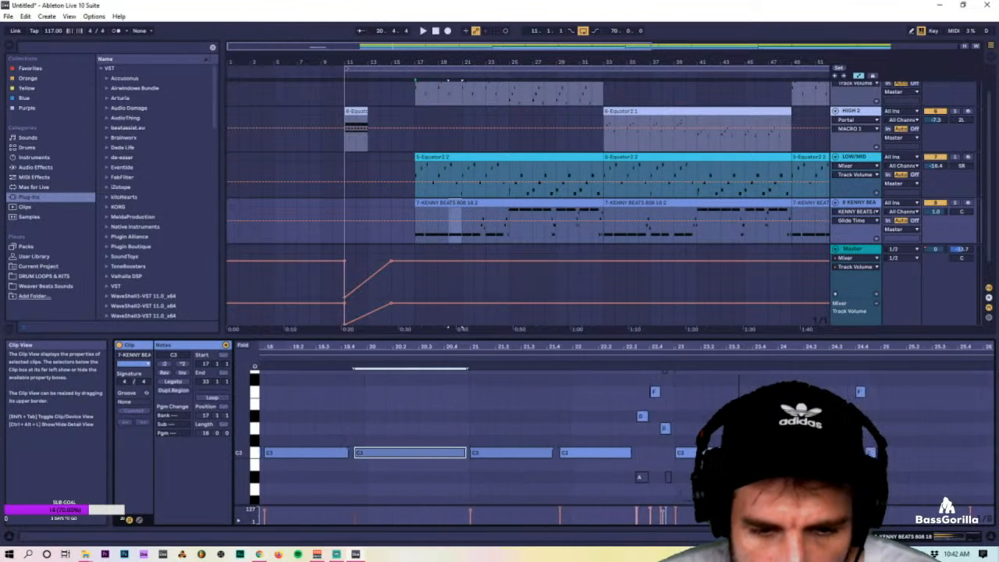
pyautogui.scroll(-1, 742, 437)
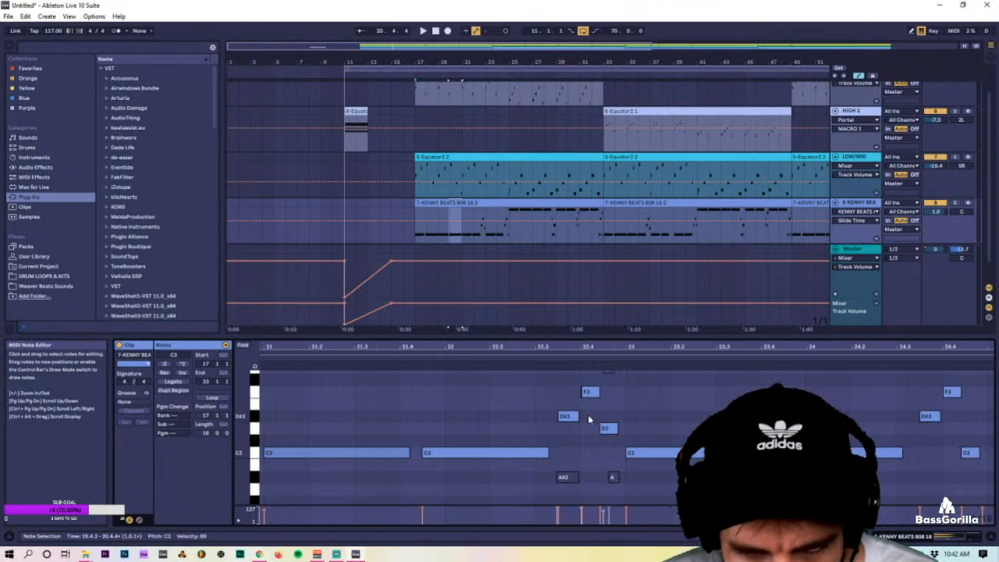
pyautogui.press('space')
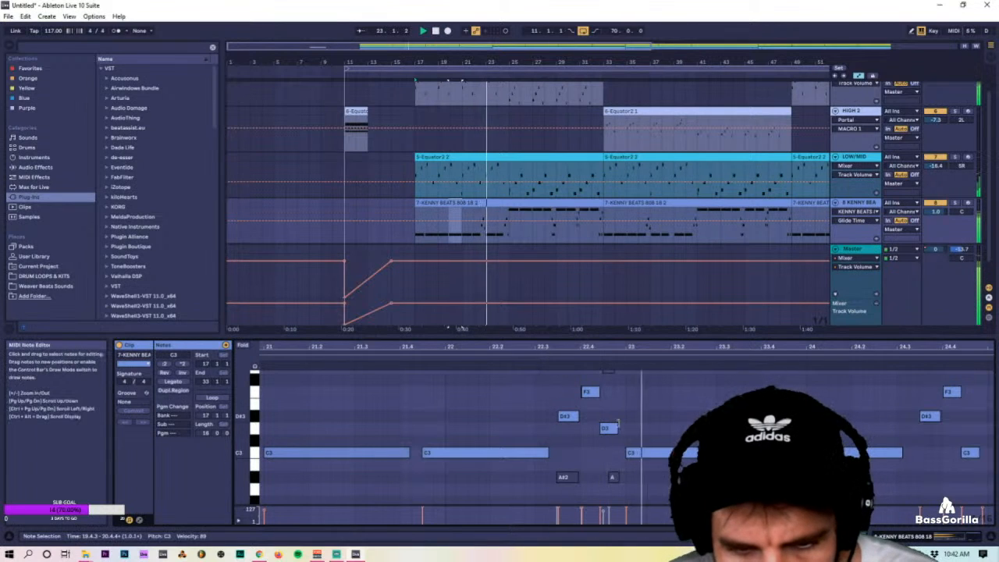
pyautogui.moveTo(677, 350); pyautogui.dragTo(471, 341)
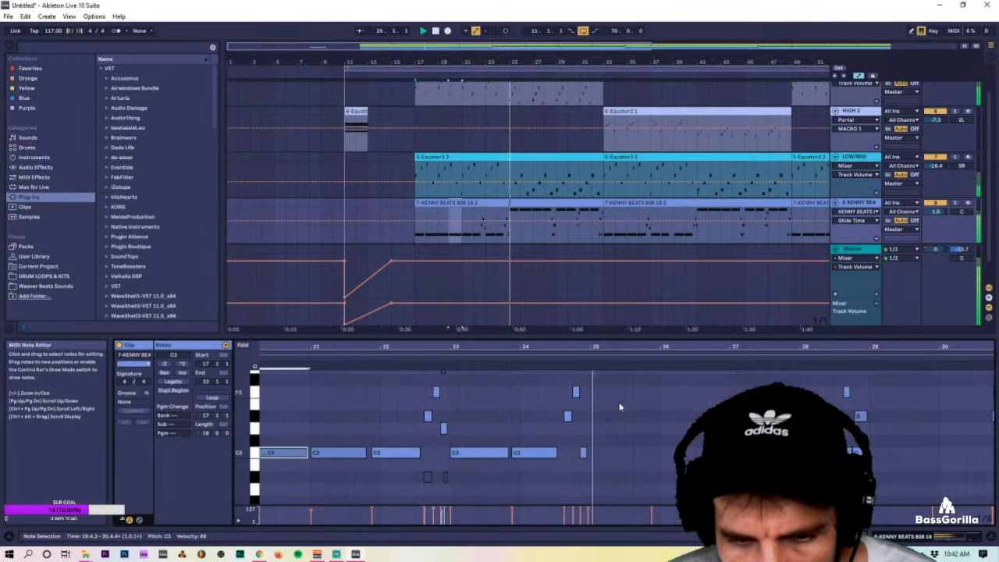
# Align the start of the early G#3 note exactly to bar 25 and play the transition out of bar 24.
pyautogui.scroll(3, 647, 430)
pyautogui.scroll(2, 619, 439)
pyautogui.moveTo(594, 344); pyautogui.dragTo(579, 392)
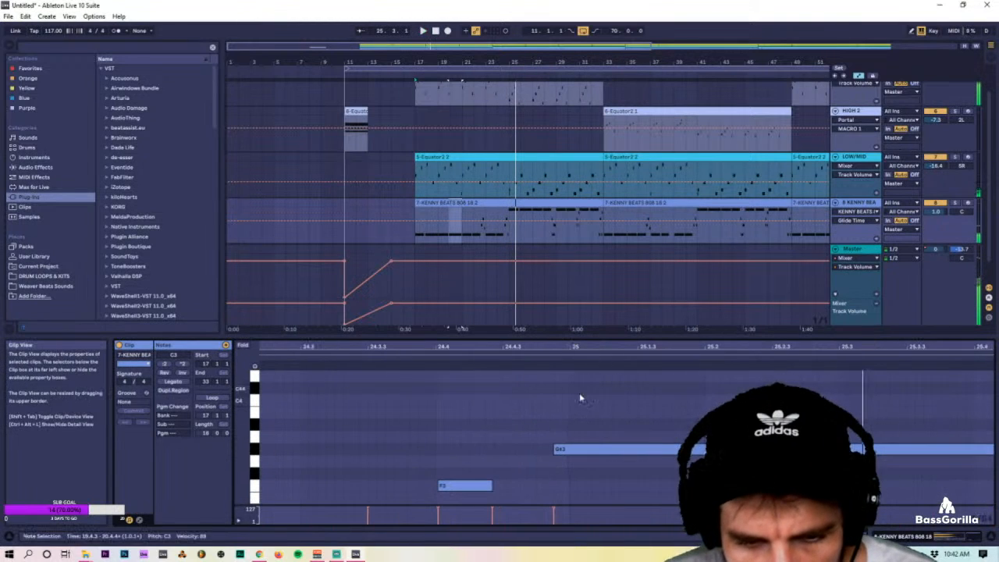
pyautogui.click(557, 450)
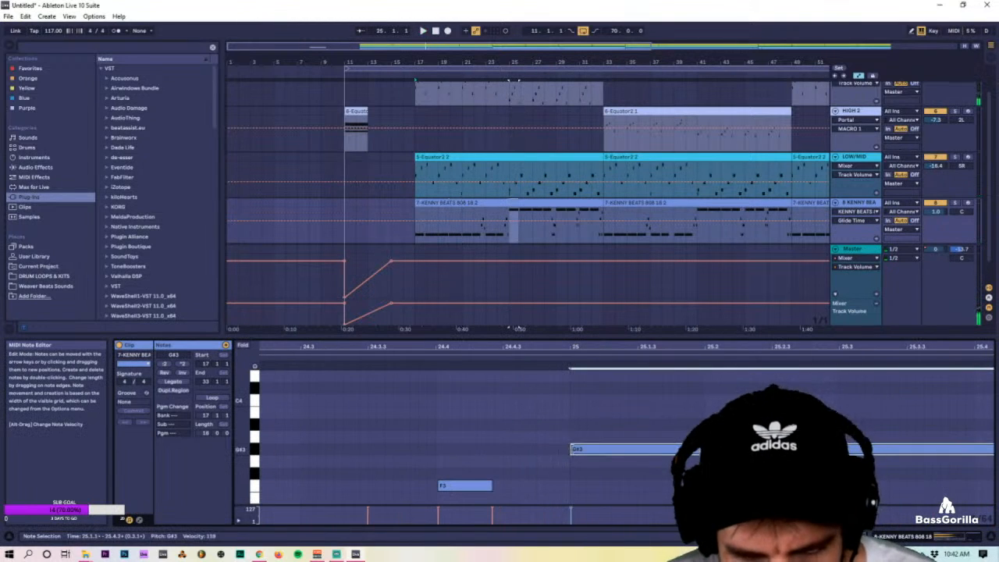
pyautogui.scroll(-3, 544, 374)
pyautogui.click(466, 357)
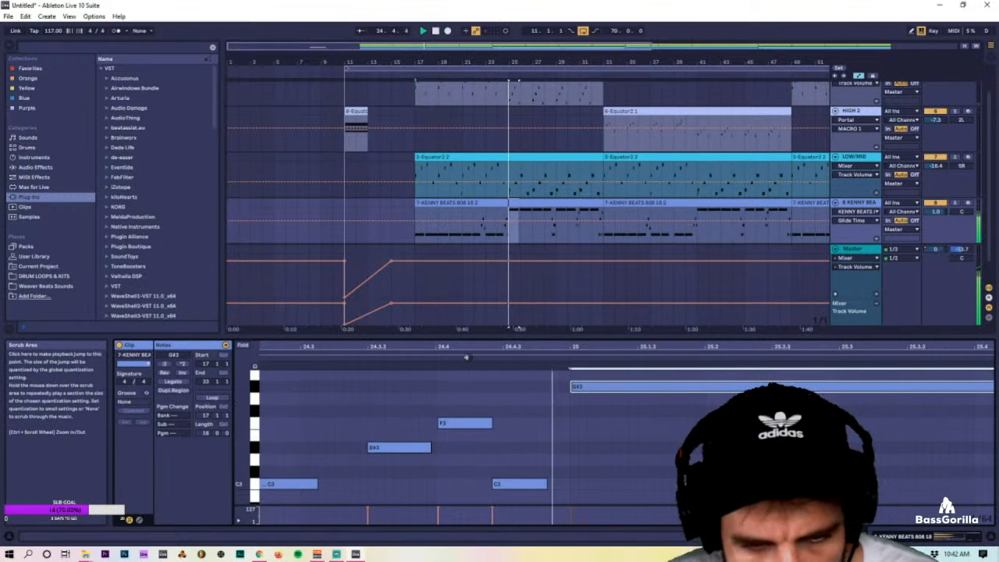
pyautogui.moveTo(553, 350); pyautogui.dragTo(553, 326)
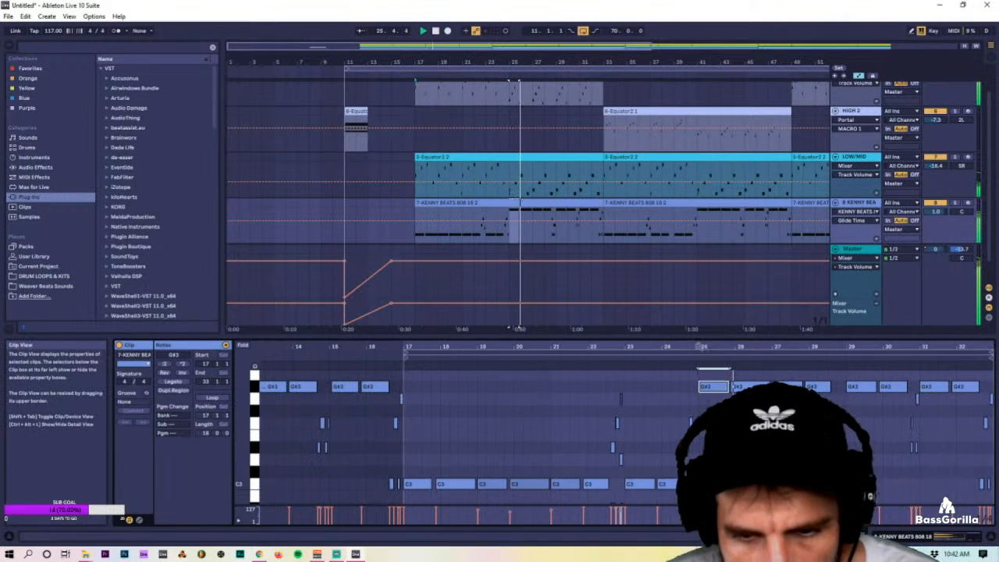
# Try the last note of the bar 28 fill at F3 and the C3 before it at D3, playing each change.
pyautogui.moveTo(831, 348); pyautogui.dragTo(634, 429)
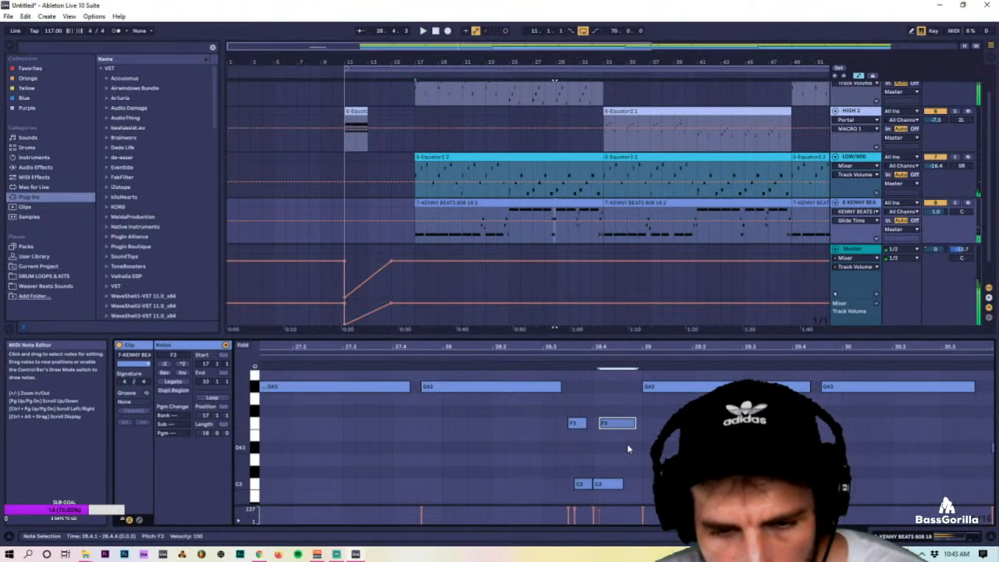
pyautogui.moveTo(627, 446); pyautogui.dragTo(626, 422)
pyautogui.click(533, 359)
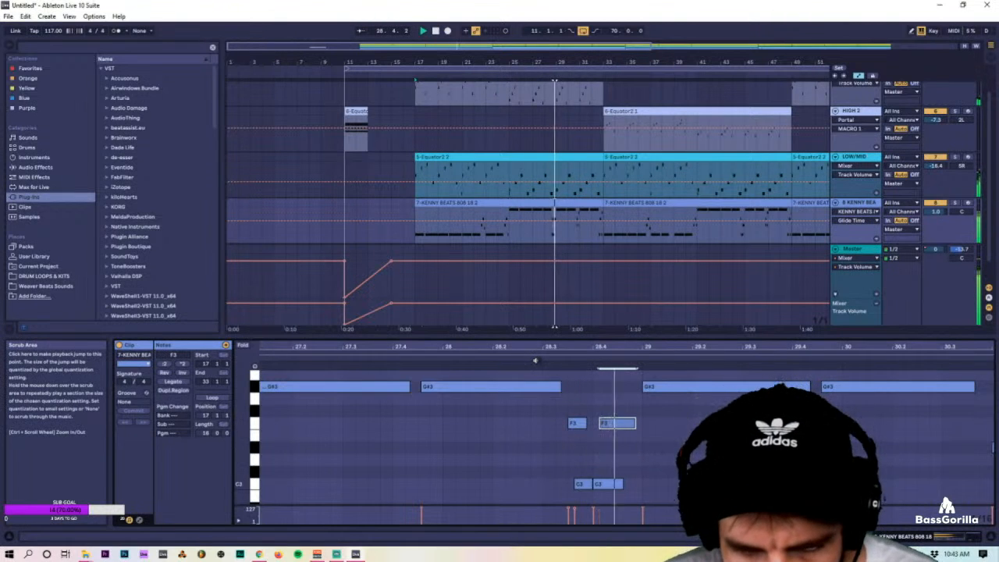
pyautogui.press('space')
pyautogui.moveTo(612, 484); pyautogui.dragTo(613, 459)
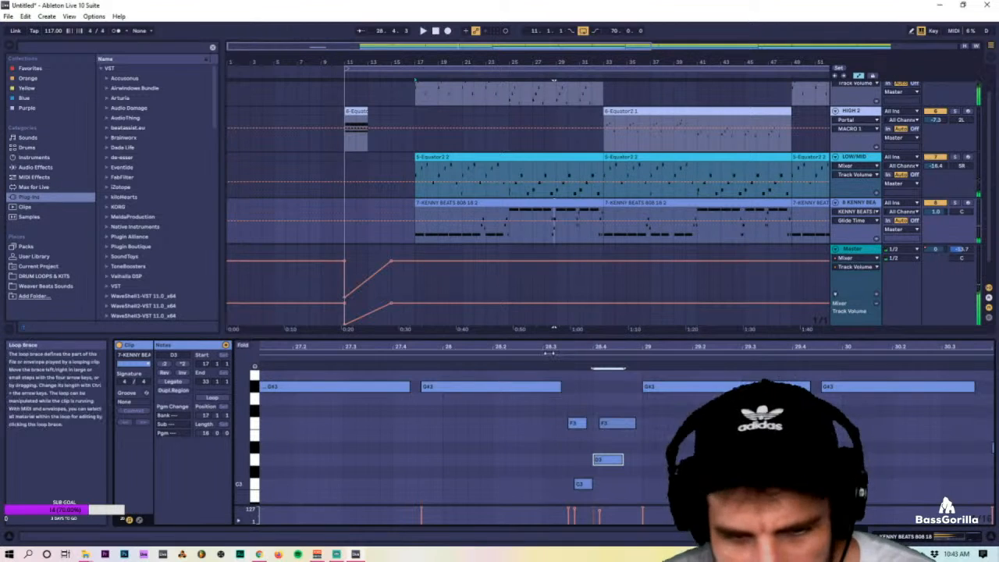
pyautogui.click(536, 360)
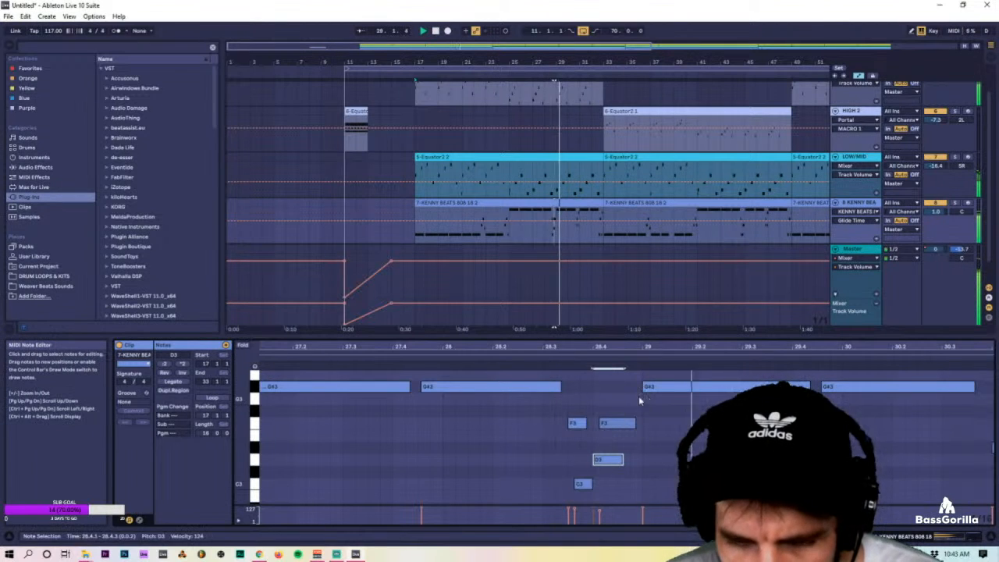
pyautogui.press('space')
# Try the last note of the bar 28 fill at G3 and at D#3, auditioning both pitches.
pyautogui.moveTo(618, 422); pyautogui.dragTo(618, 399)
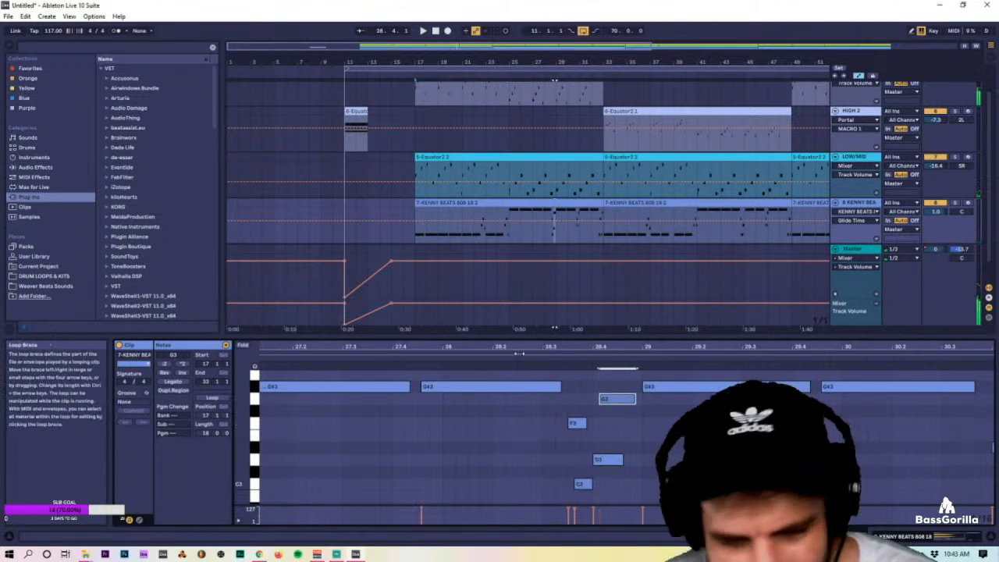
pyautogui.press('space')
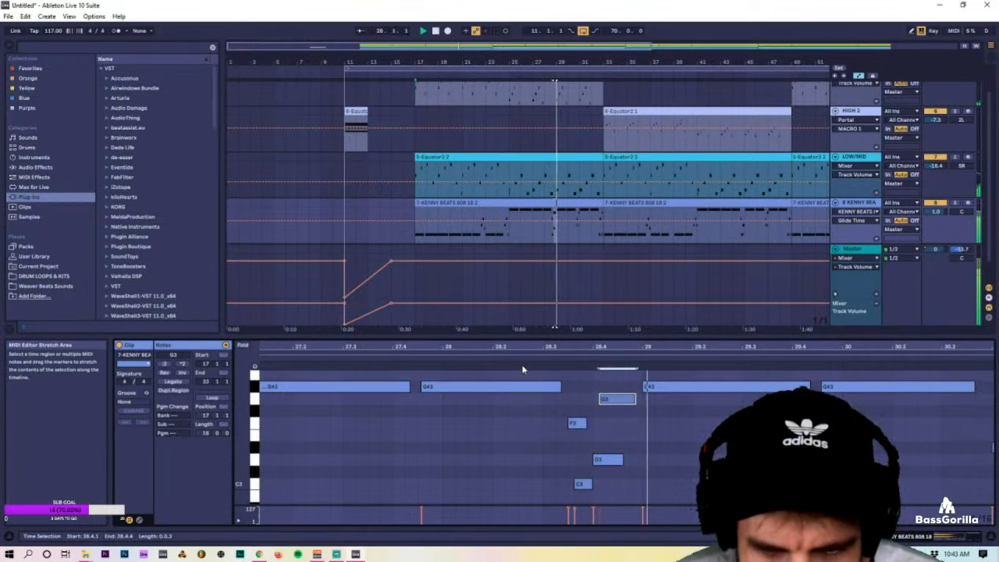
pyautogui.press('space')
pyautogui.press('Down')
pyautogui.press('Down')
pyautogui.press('Down')
pyautogui.press('Down')
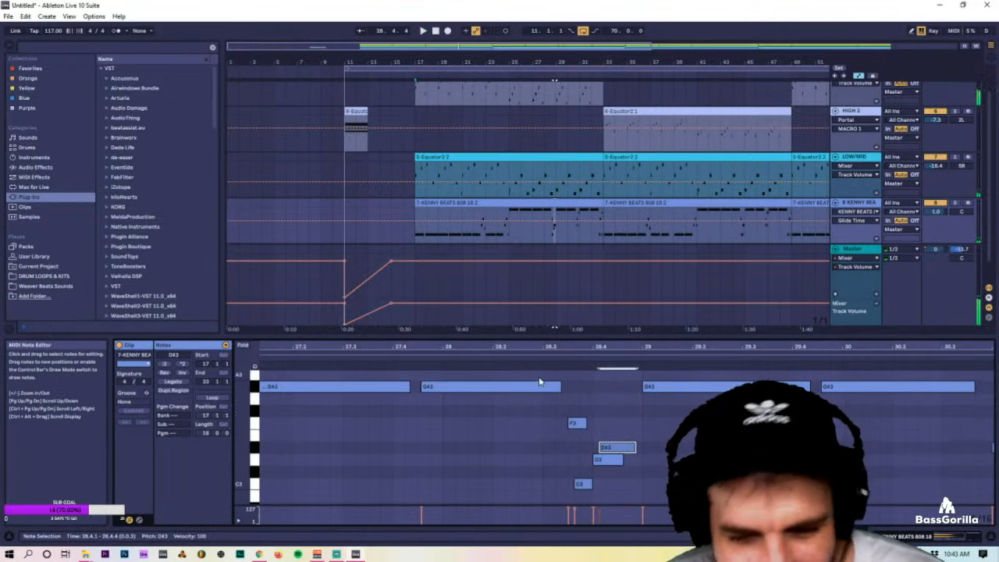
pyautogui.click(531, 357)
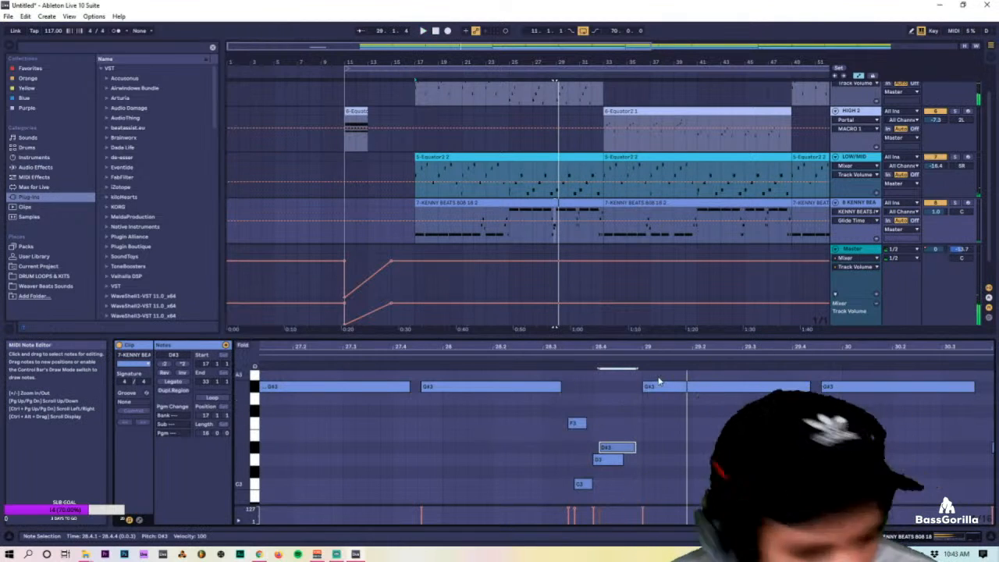
# Lower the D3 note at 28.4 to C3 and the fill's last note to D3, and play the result.
pyautogui.moveTo(609, 459); pyautogui.dragTo(604, 485)
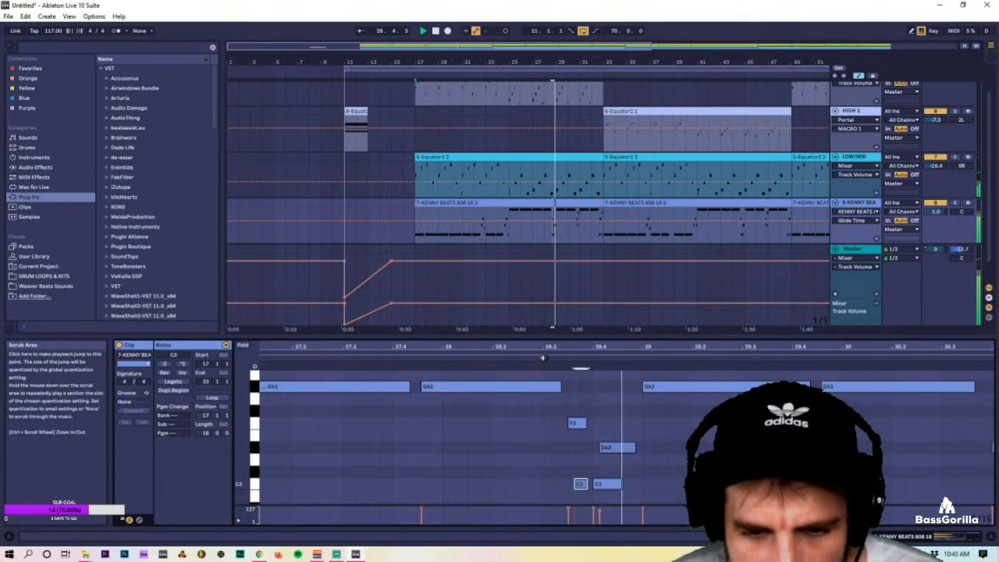
pyautogui.moveTo(617, 446); pyautogui.dragTo(617, 459)
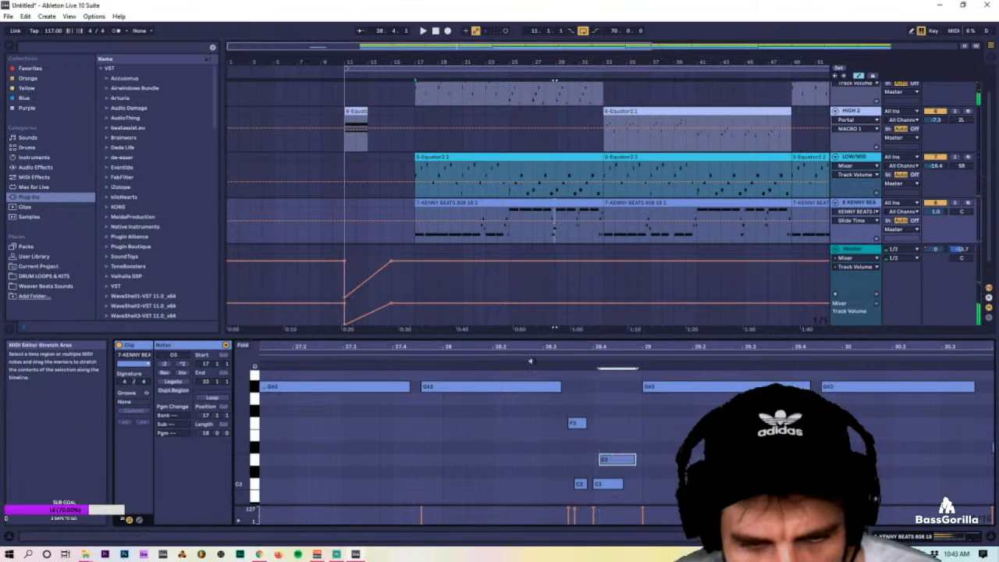
pyautogui.click(529, 360)
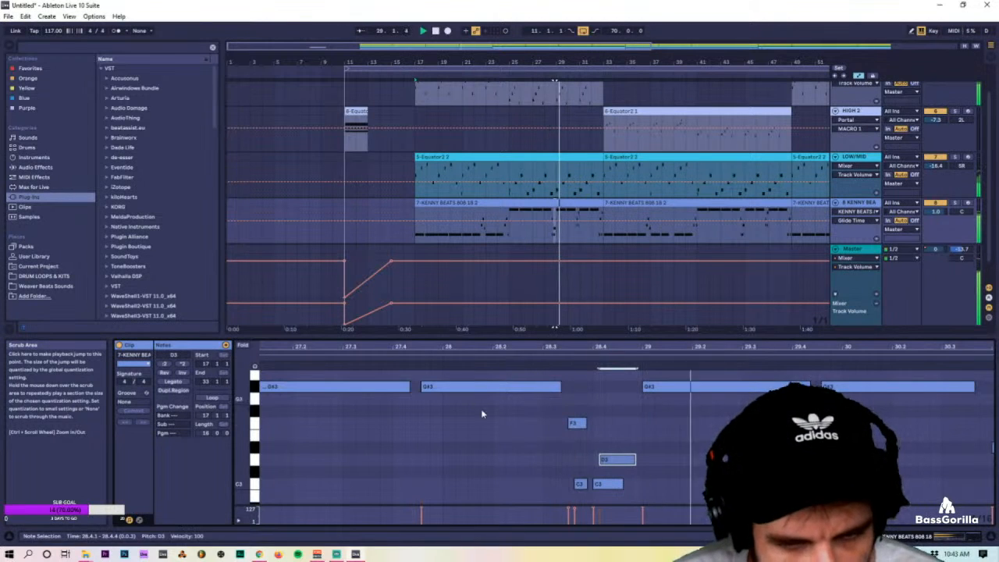
pyautogui.press('space')
# Raise the last note of the bar 28 fill to D#3 and play from bar 28.
pyautogui.moveTo(622, 460); pyautogui.dragTo(621, 448)
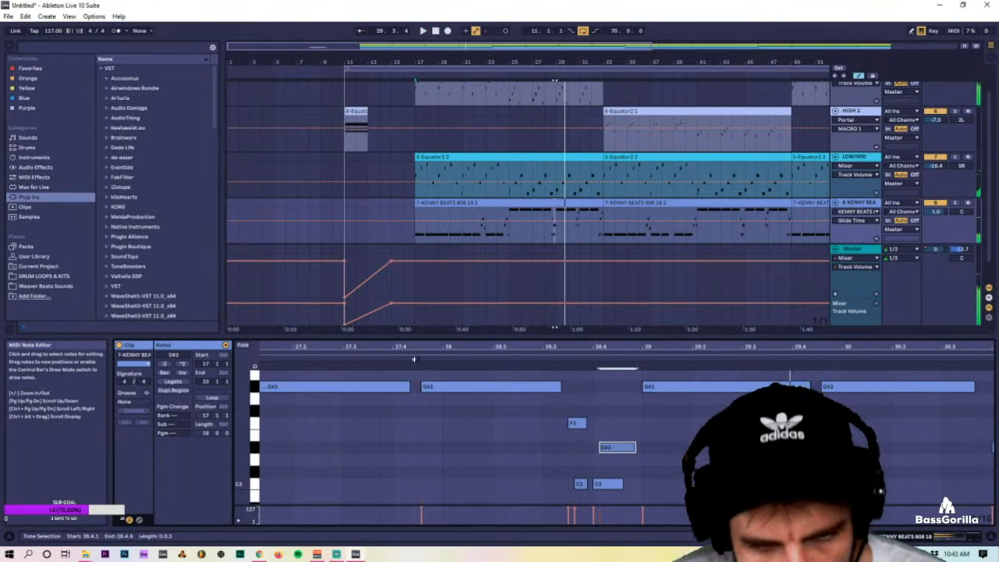
pyautogui.click(414, 359)
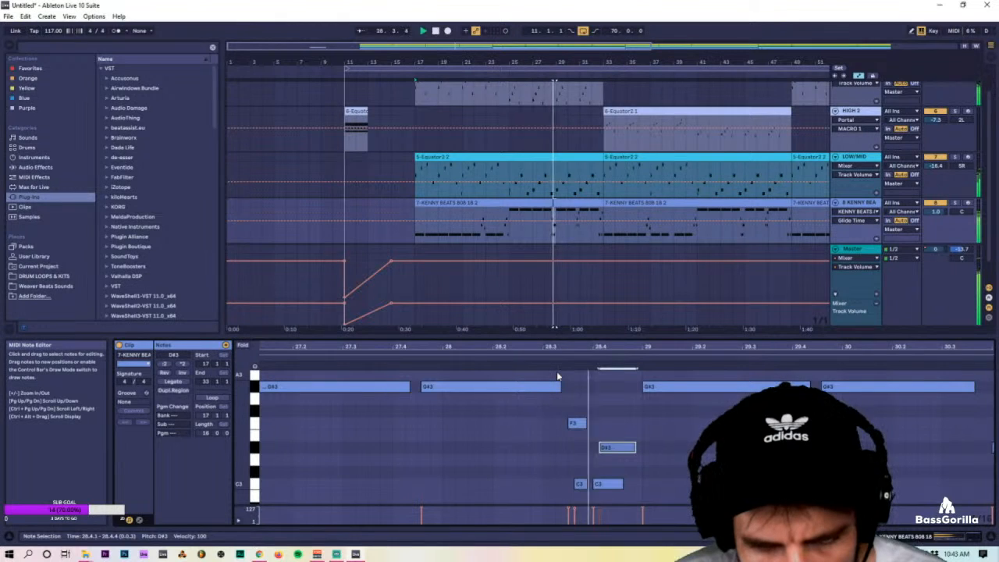
pyautogui.press('space')
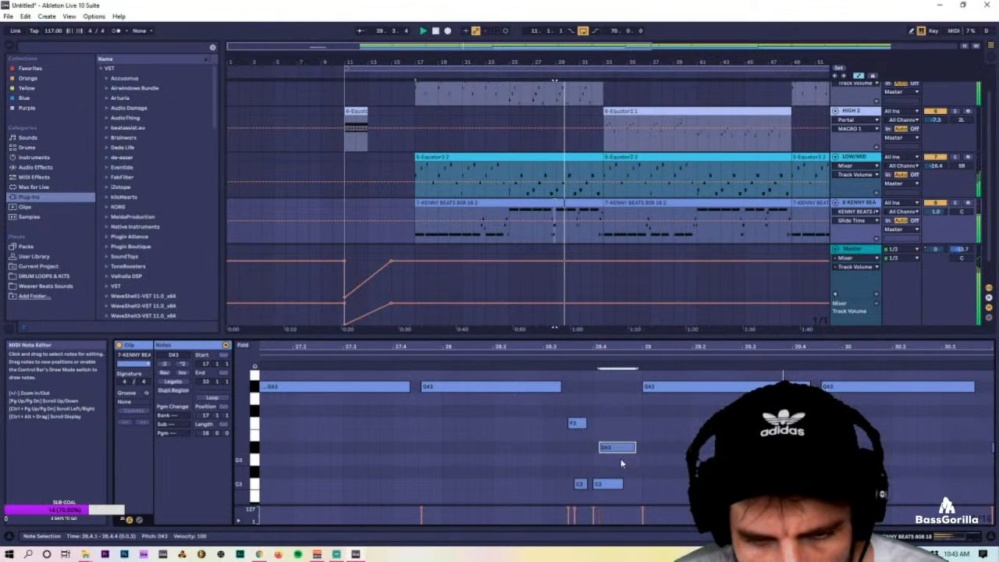
# Try the bar 28 fill starting on D#3 and ending on F3, and restore its F3 start and D#3 end.
pyautogui.moveTo(582, 423); pyautogui.dragTo(581, 447)
pyautogui.hotkey('ctrl', 'z')
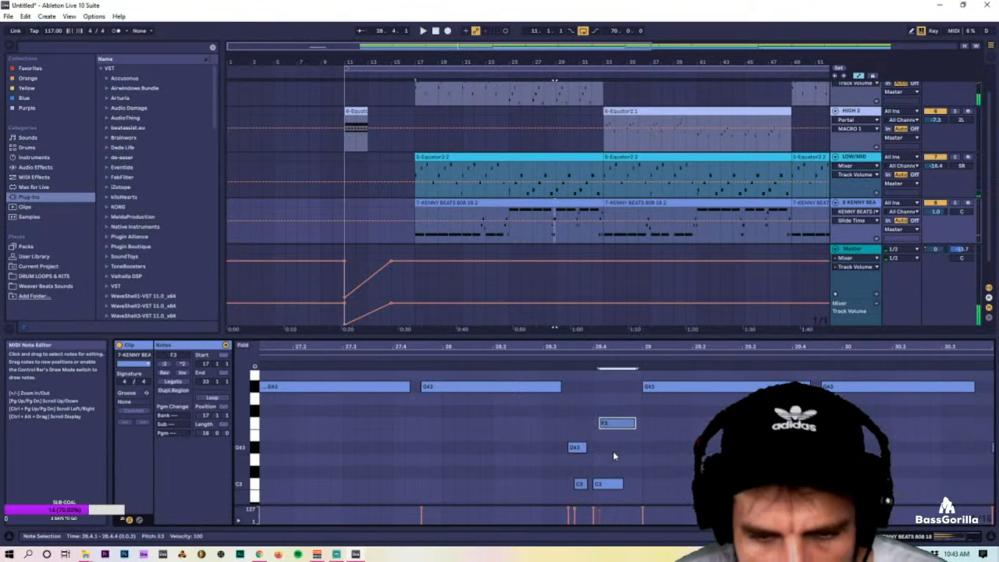
pyautogui.click(424, 367)
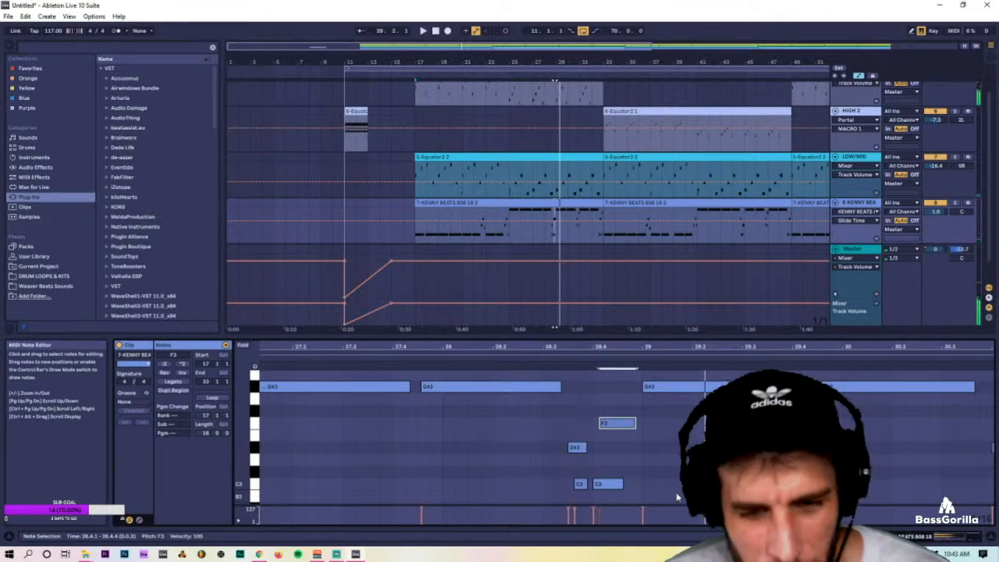
pyautogui.press('Down')
pyautogui.press('Down')
pyautogui.moveTo(562, 417); pyautogui.dragTo(577, 453)
pyautogui.press('Up')
pyautogui.press('Up')
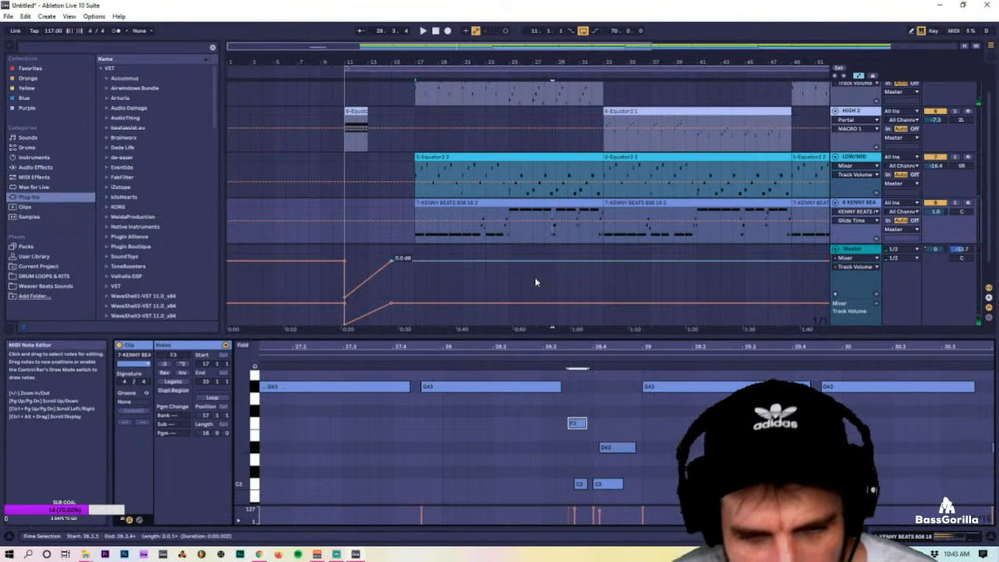
# Play and examine the short 808 fill at the end of bar 30.
pyautogui.moveTo(547, 346); pyautogui.dragTo(832, 310)
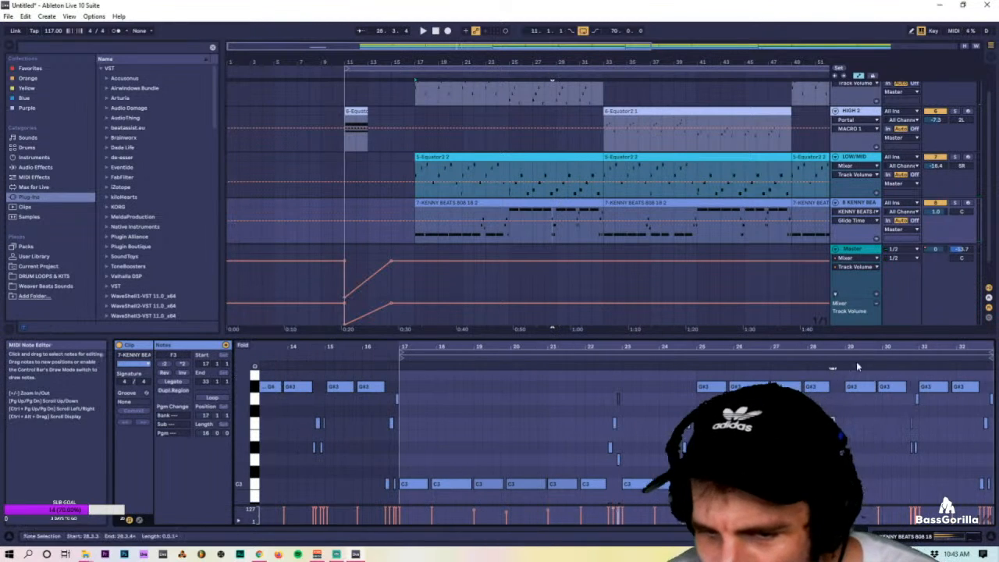
pyautogui.click(906, 355)
pyautogui.moveTo(906, 377); pyautogui.dragTo(881, 433)
pyautogui.press('space')
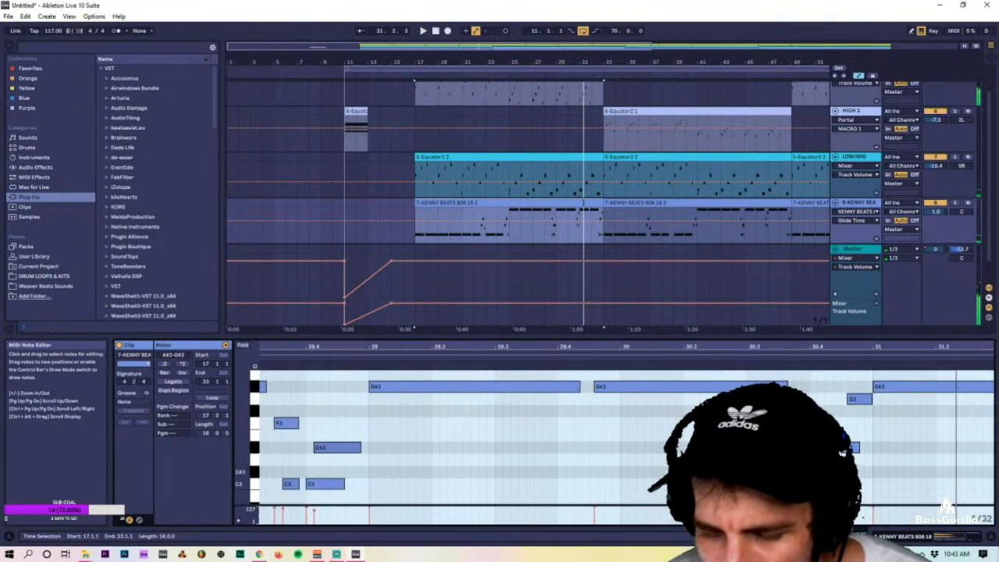
pyautogui.click(851, 447)
pyautogui.scroll(1, 851, 444)
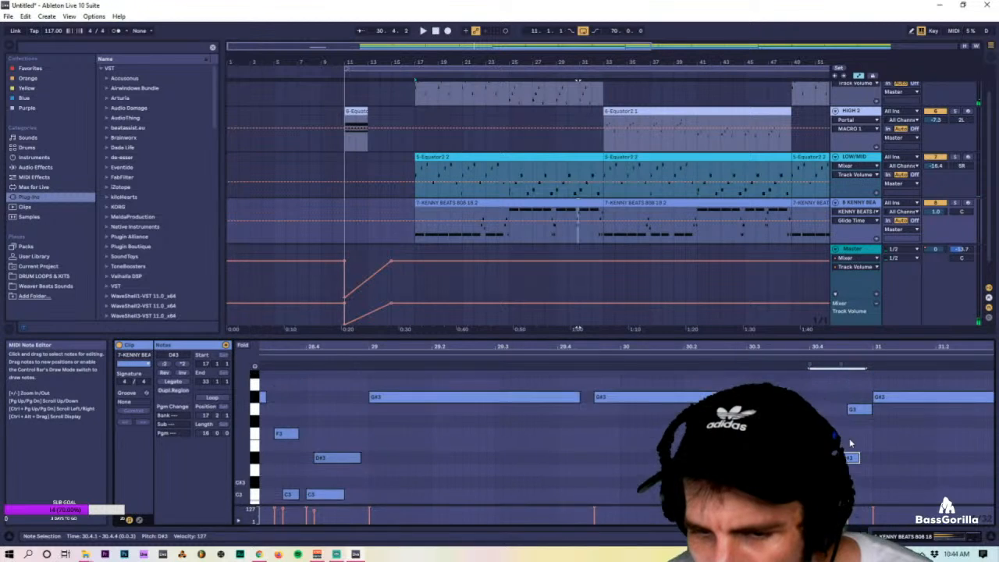
pyautogui.click(801, 366)
pyautogui.press('space')
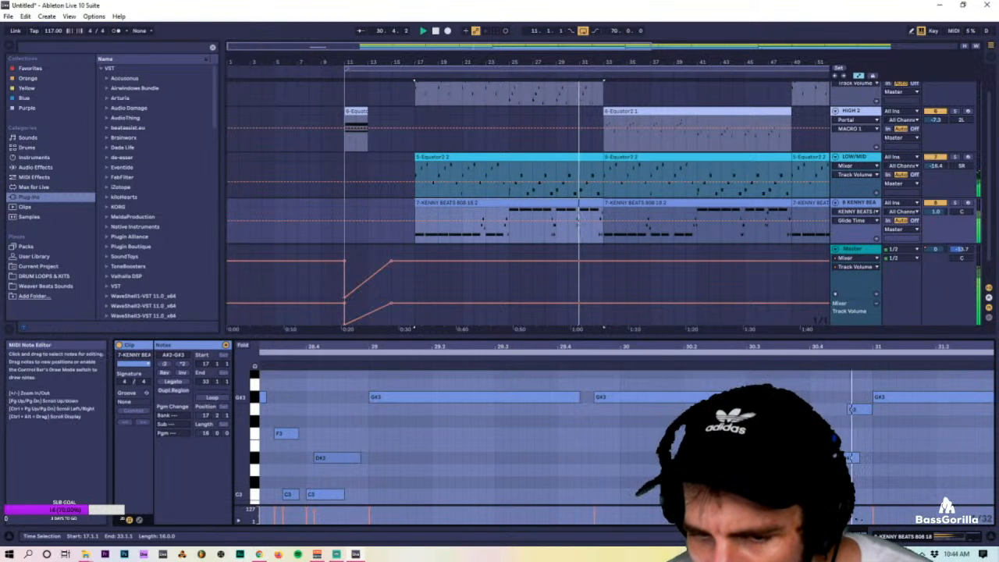
# Set the short note at 30.4.2 to F3 and the D#3 at 30.4.3 to D3, and play the fill into bar 31.
pyautogui.doubleClick(825, 433)
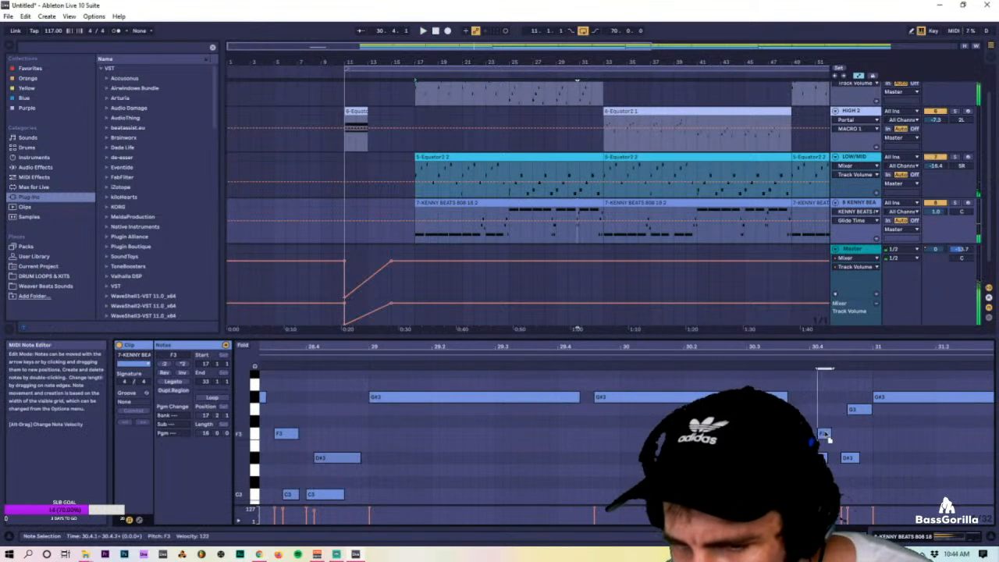
pyautogui.click(743, 360)
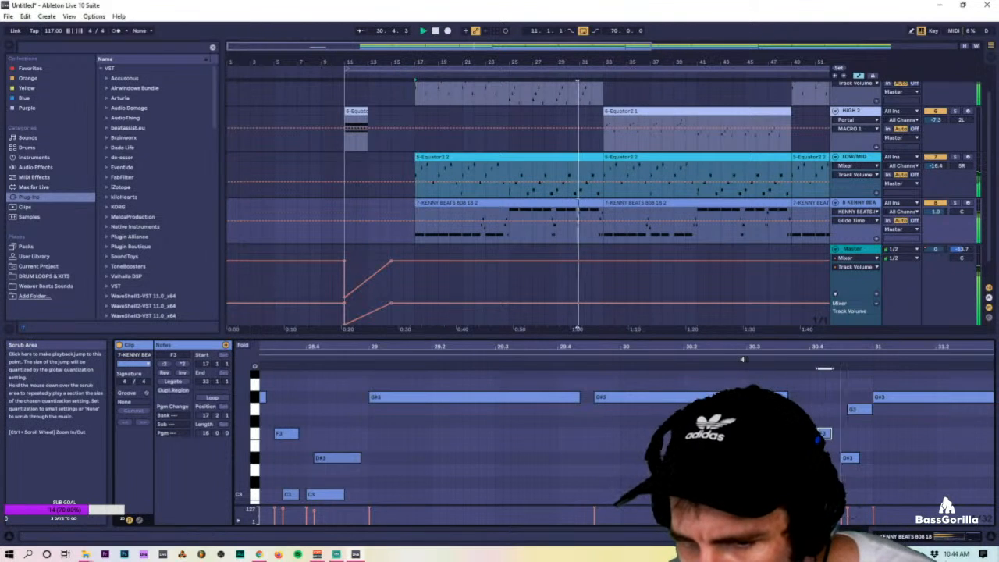
pyautogui.click(851, 454)
pyautogui.press('Down')
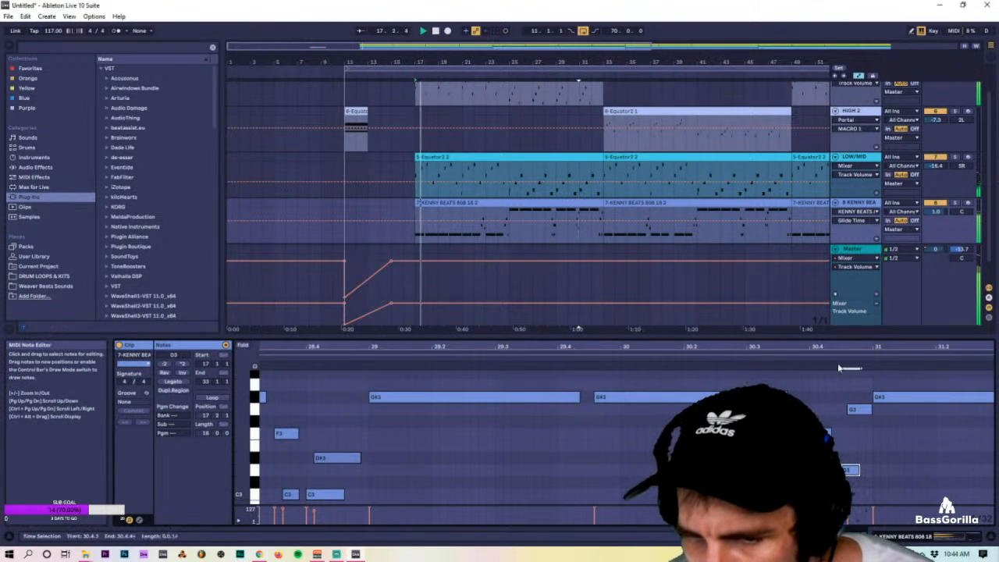
pyautogui.click(800, 356)
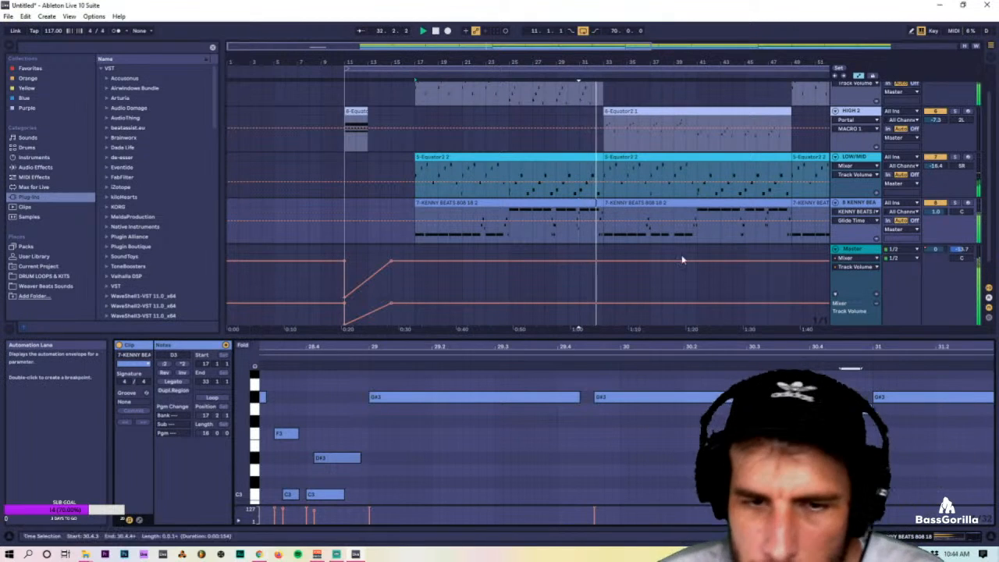
# Duplicate the edited 808 clip from bars 17 to 33 over the three following 808 clips, up to bar 81.
pyautogui.moveTo(578, 329); pyautogui.dragTo(433, 329)
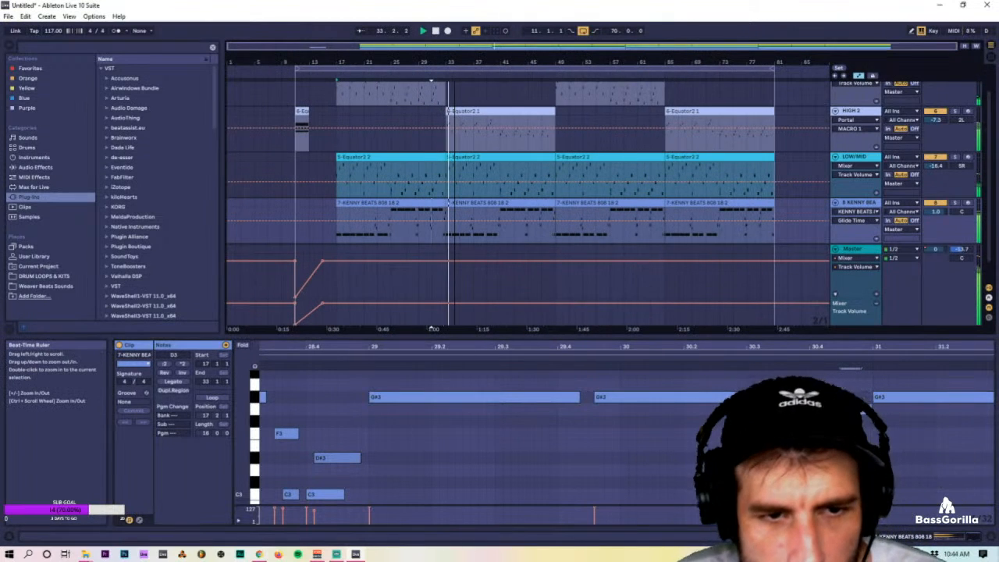
pyautogui.click(406, 213)
pyautogui.click(480, 203)
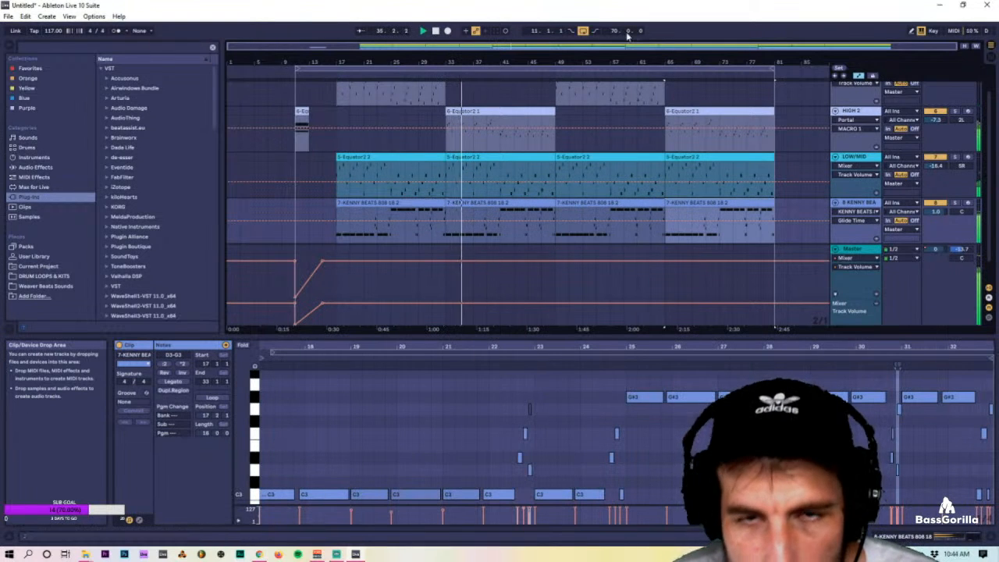
# Check the track levels in the Session View mixer and open the HIGH 2 clip around bar 41 in the arrangement.
pyautogui.press('Tab')
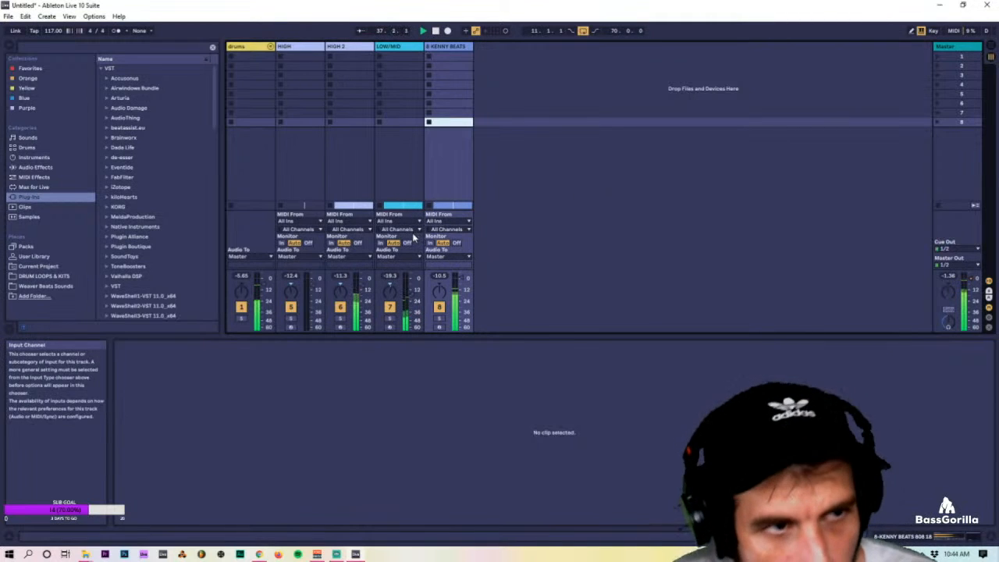
pyautogui.press('Tab')
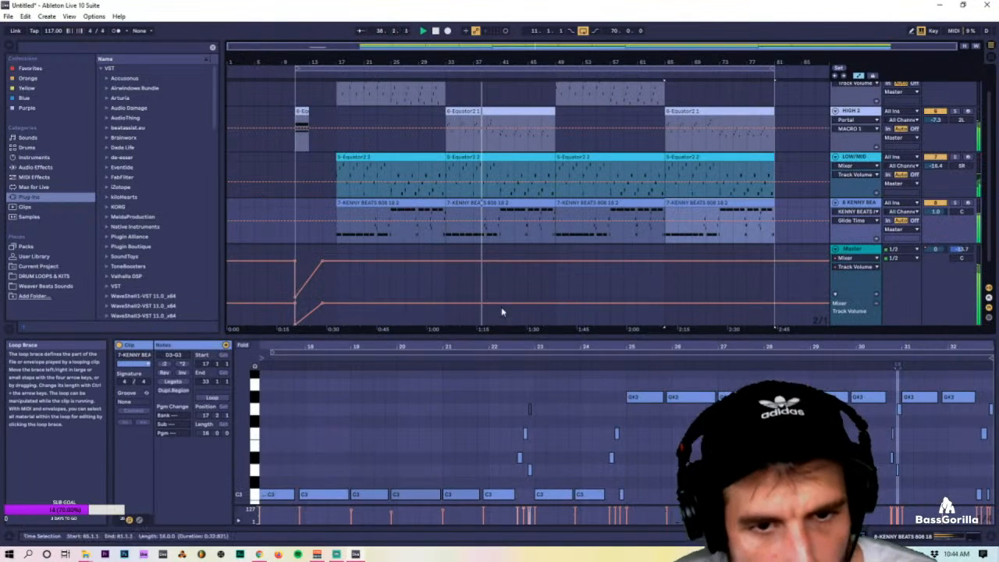
pyautogui.scroll(1, 520, 194)
pyautogui.scroll(1, 519, 193)
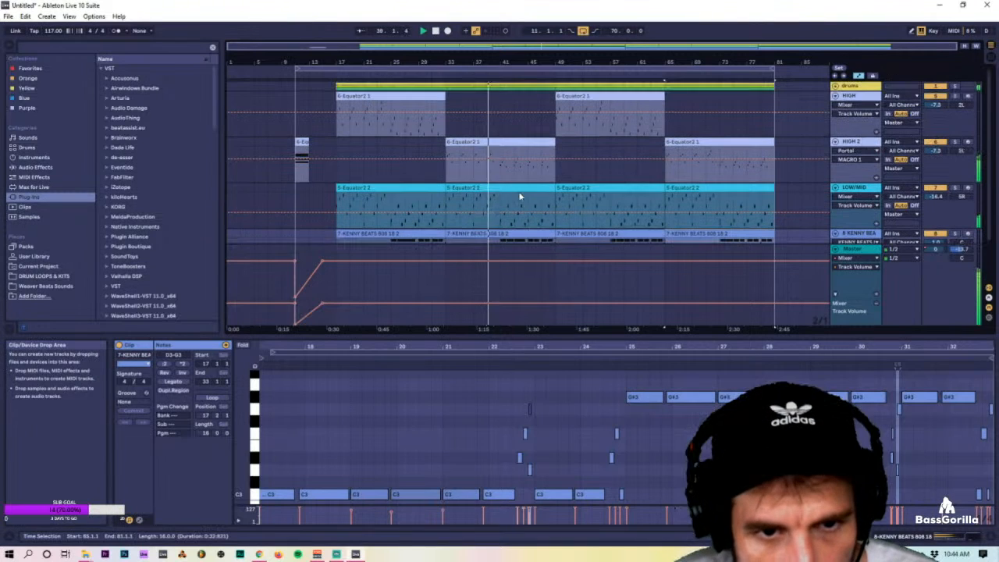
pyautogui.click(501, 178)
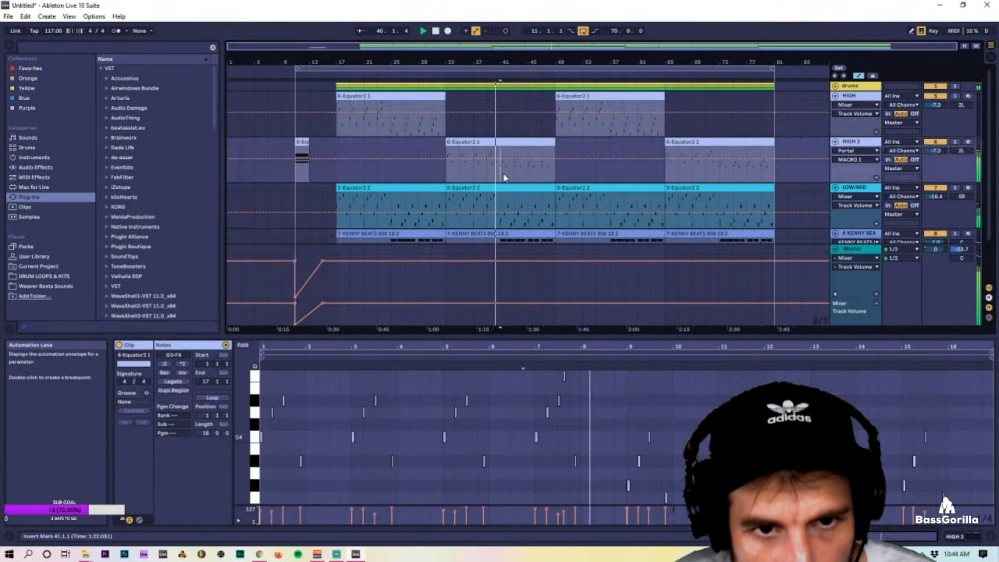
# Search the audio effects for "sat" and add a Saturator to the 808 track after the Tuner.
pyautogui.scroll(-3, 632, 207)
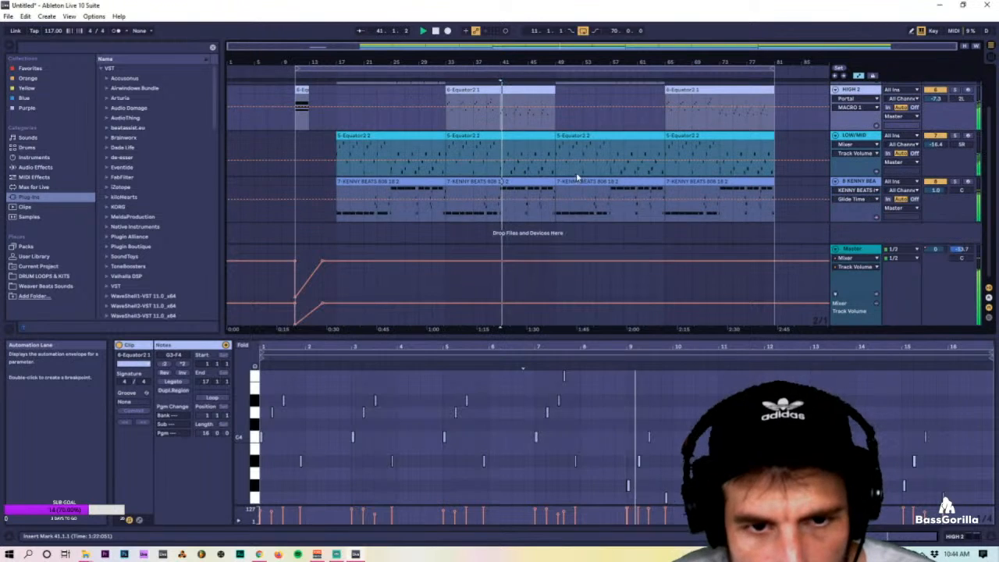
pyautogui.doubleClick(857, 181)
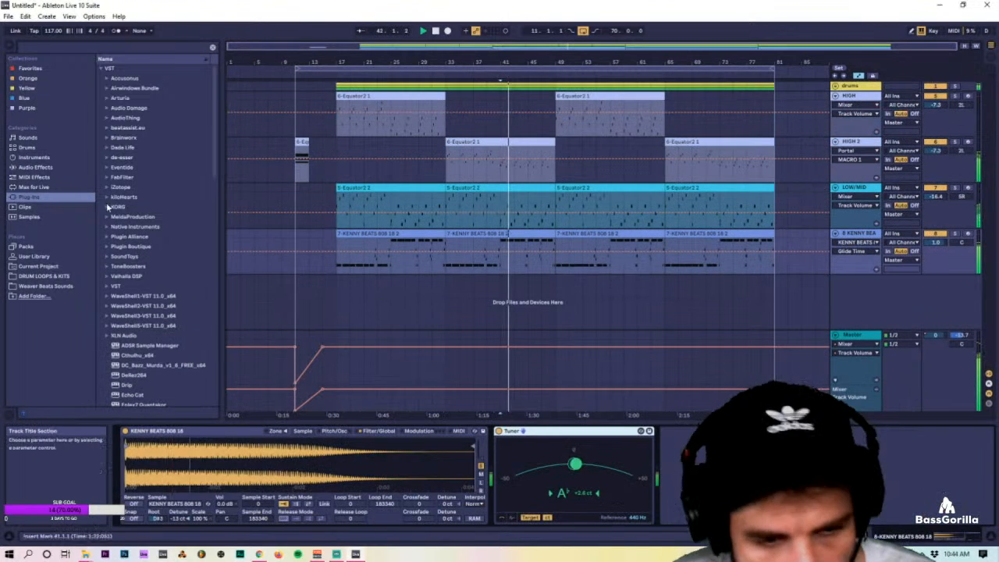
pyautogui.click(70, 45)
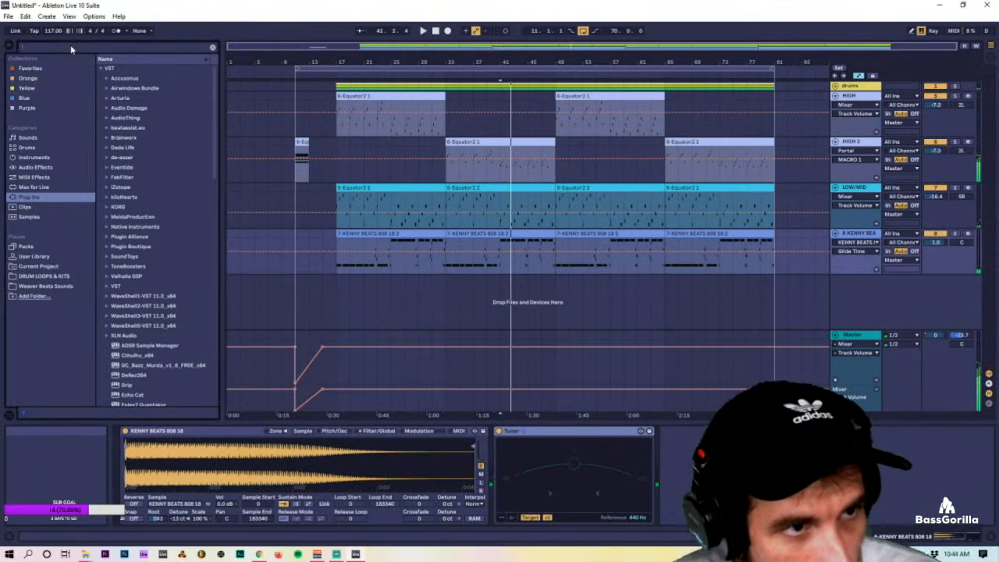
pyautogui.write('sat')
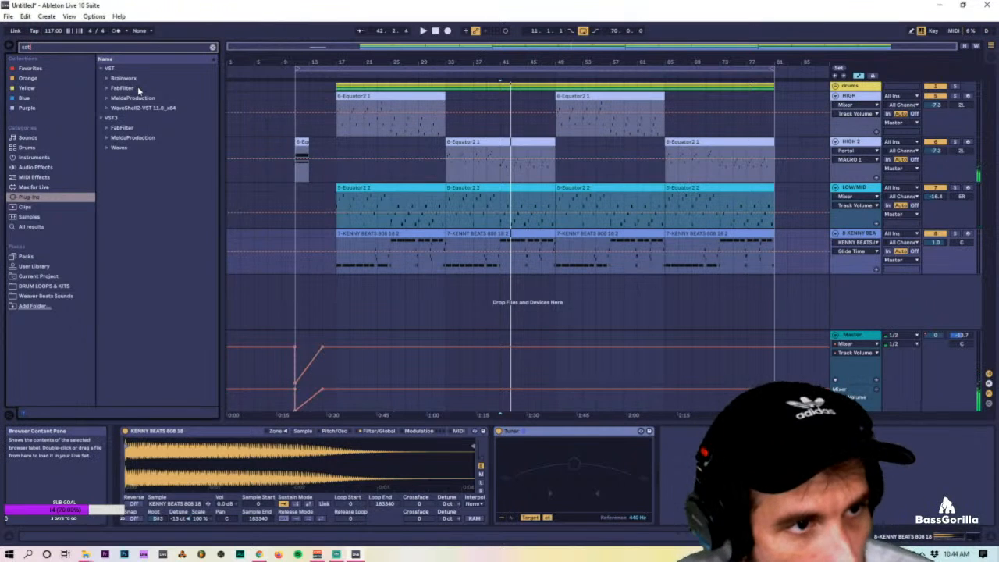
pyautogui.click(39, 167)
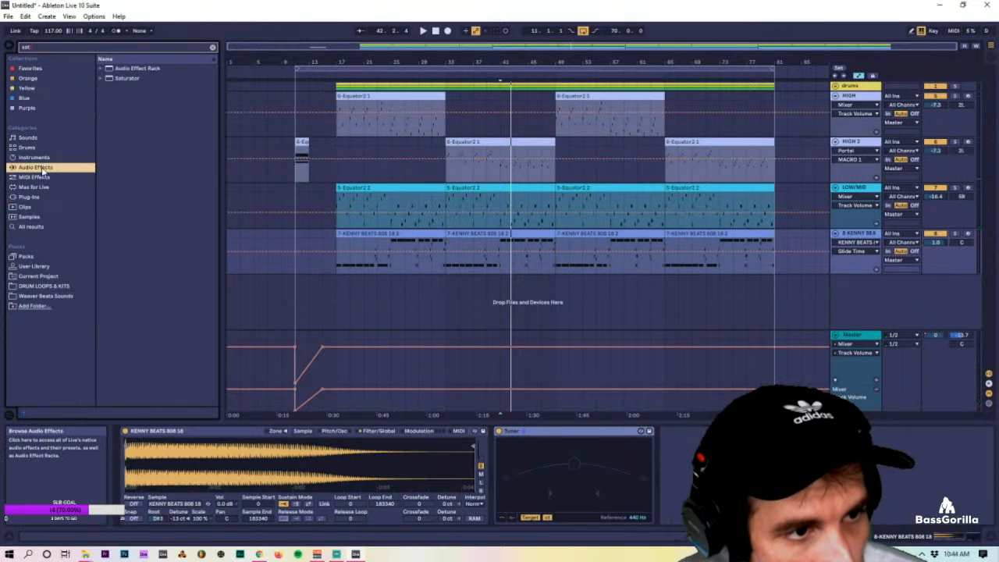
pyautogui.doubleClick(126, 78)
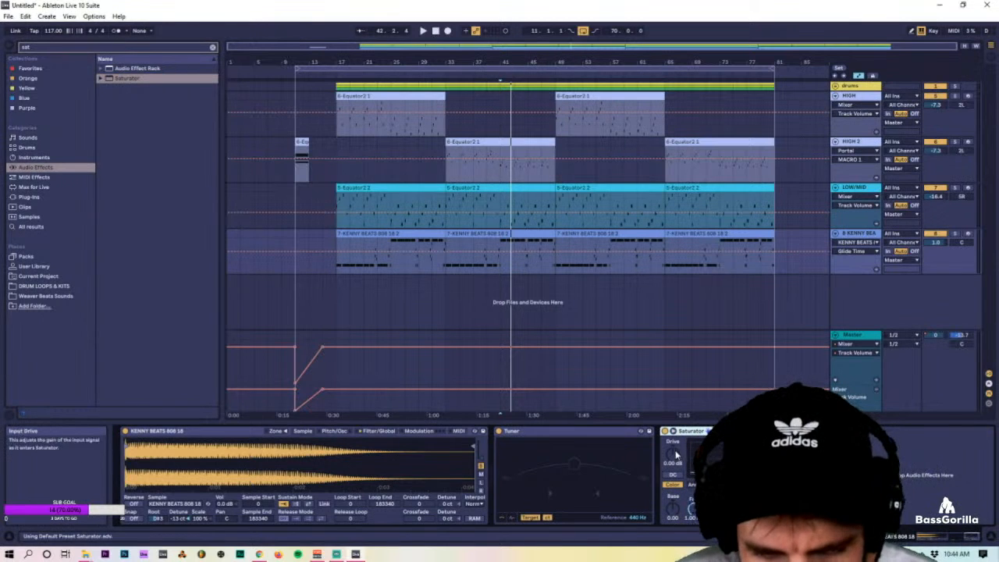
# Set the Saturator's Drive to about 5.14 dB and change its curve type while playing the beat from bar 41.
pyautogui.press('space')
pyautogui.moveTo(673, 455); pyautogui.dragTo(673, 446)
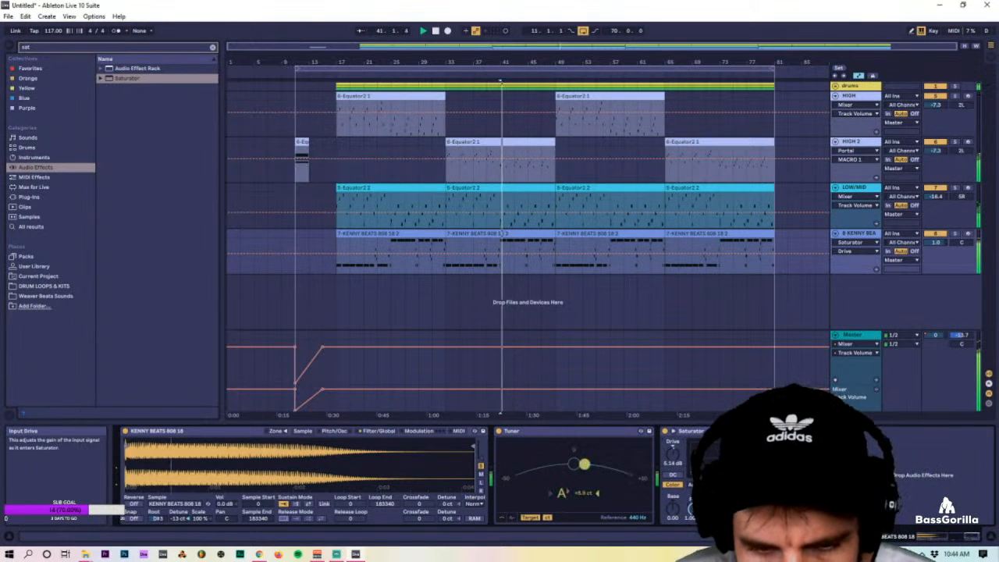
pyautogui.click(704, 485)
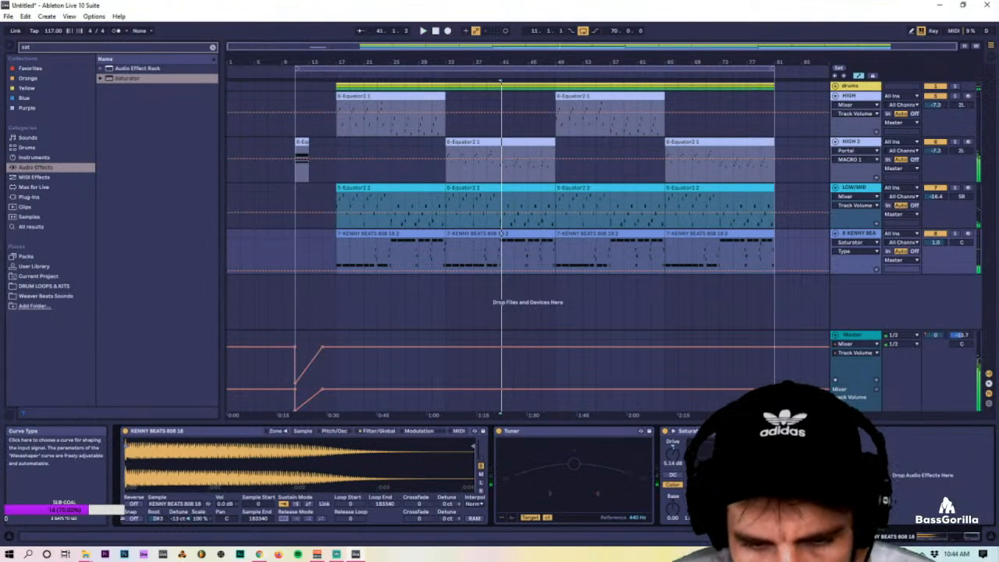
pyautogui.click(703, 508)
pyautogui.press('space')
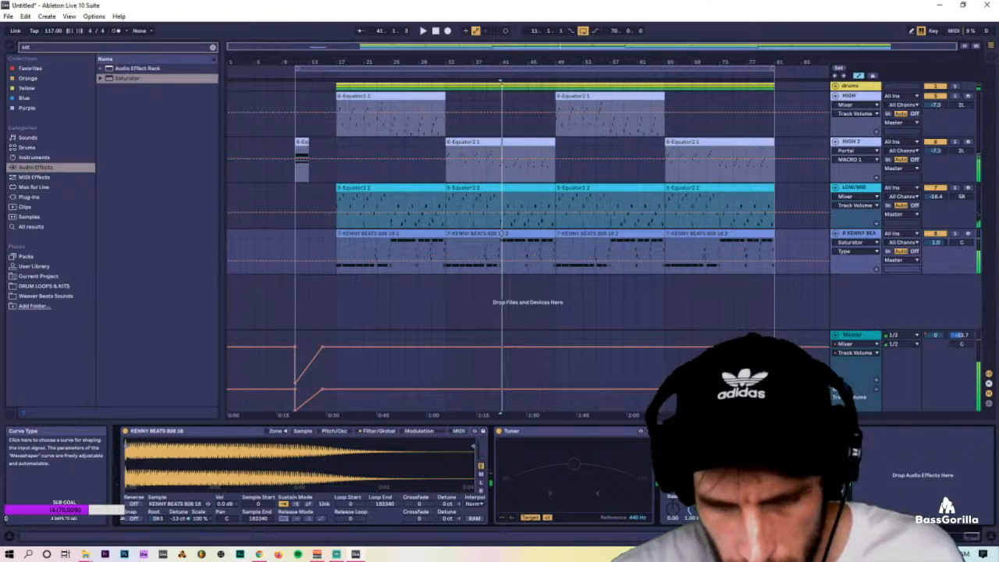
pyautogui.press('space')
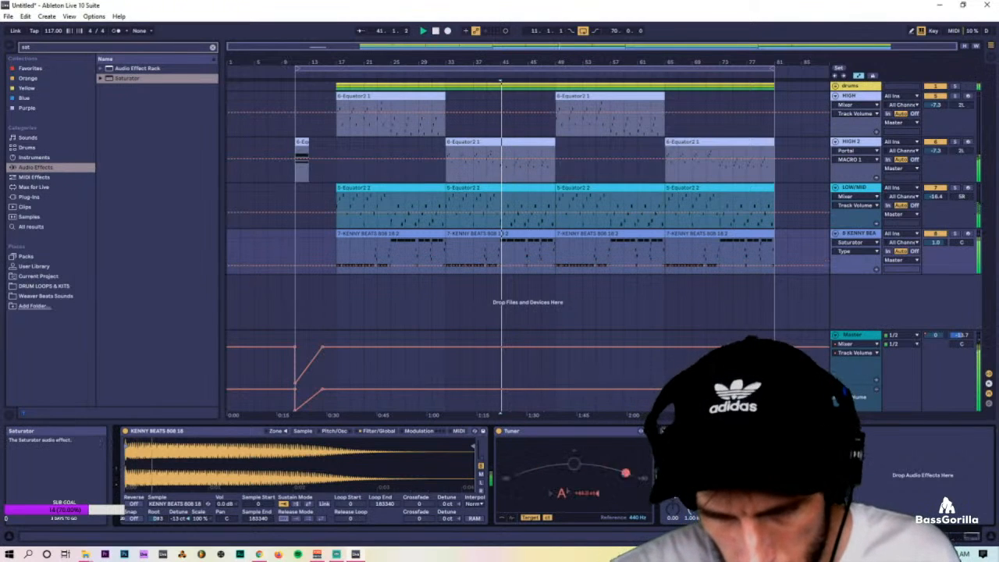
# Adjust the Saturator's curve type, Dry/Wet mix, Output level and Soft Clip switch while listening to the 808.
pyautogui.moveTo(834, 508); pyautogui.dragTo(833, 542)
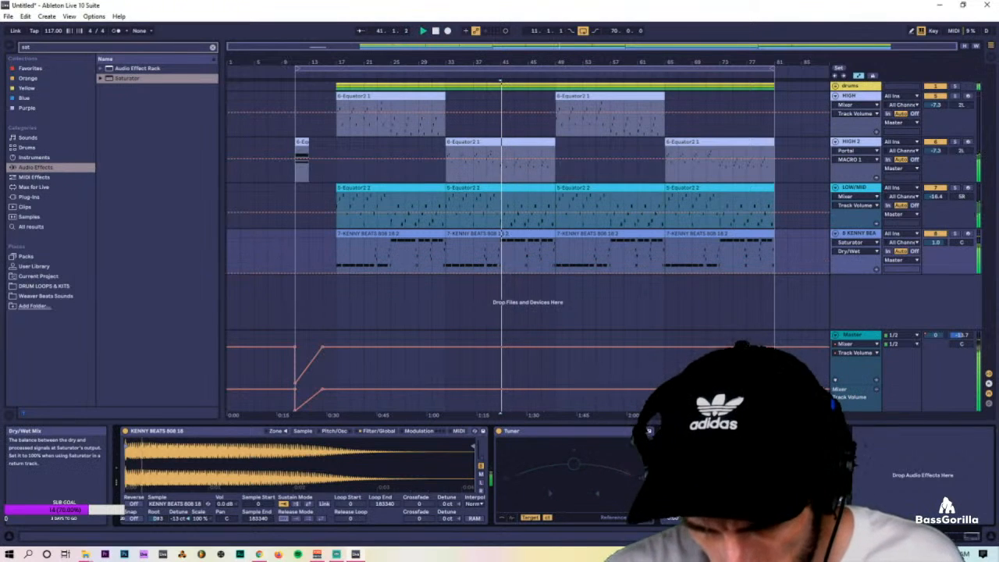
pyautogui.press('space')
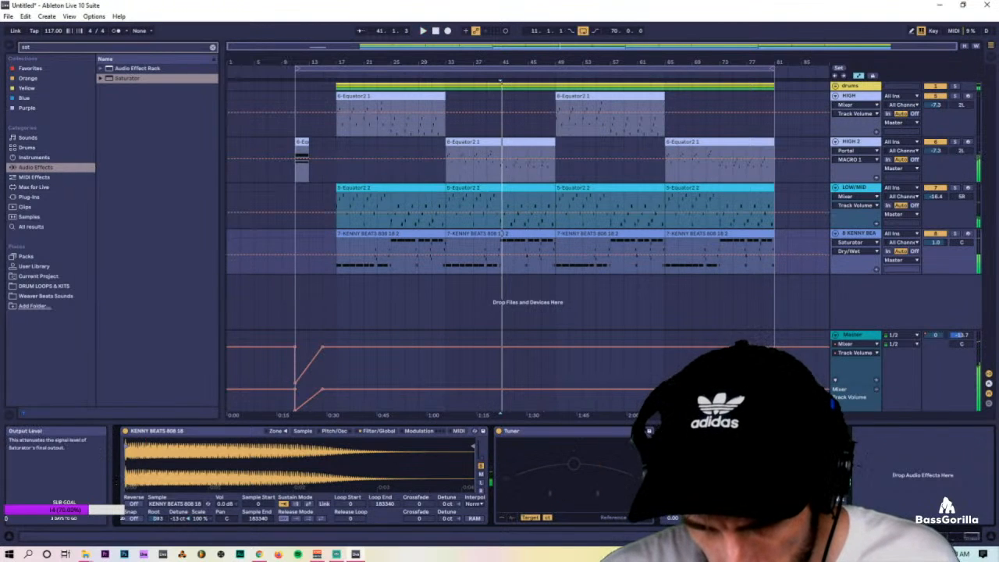
pyautogui.click(834, 513)
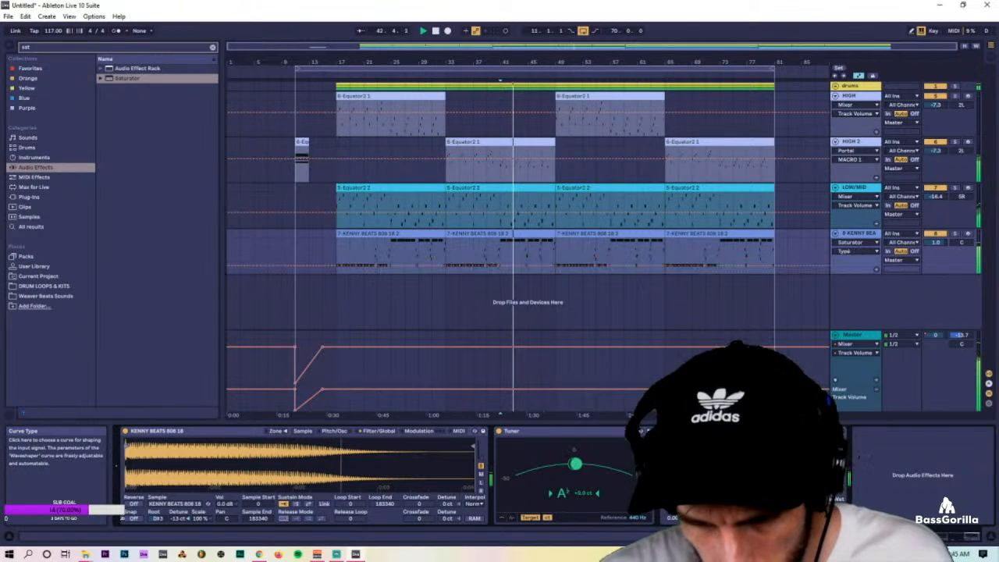
pyautogui.click(734, 499)
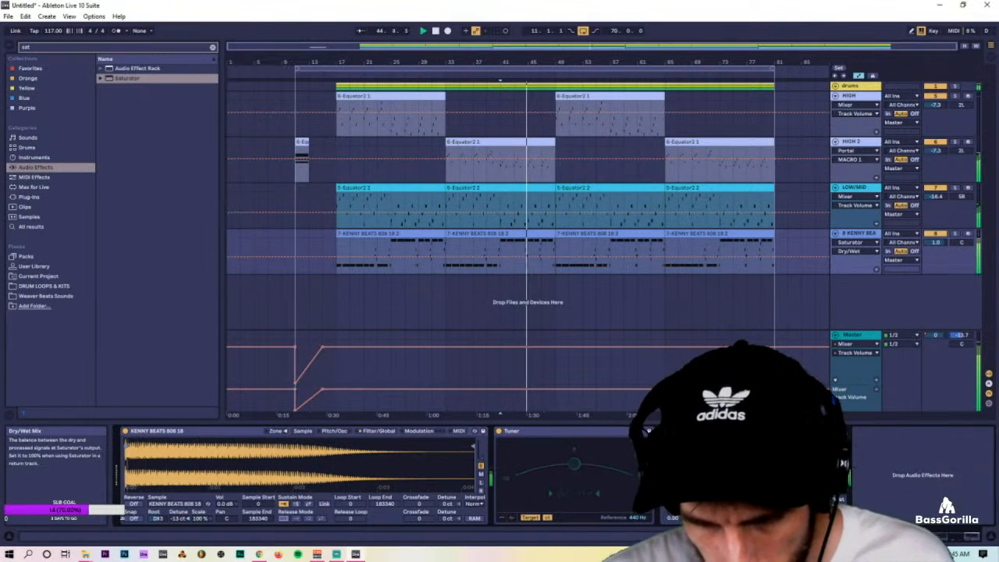
pyautogui.click(829, 459)
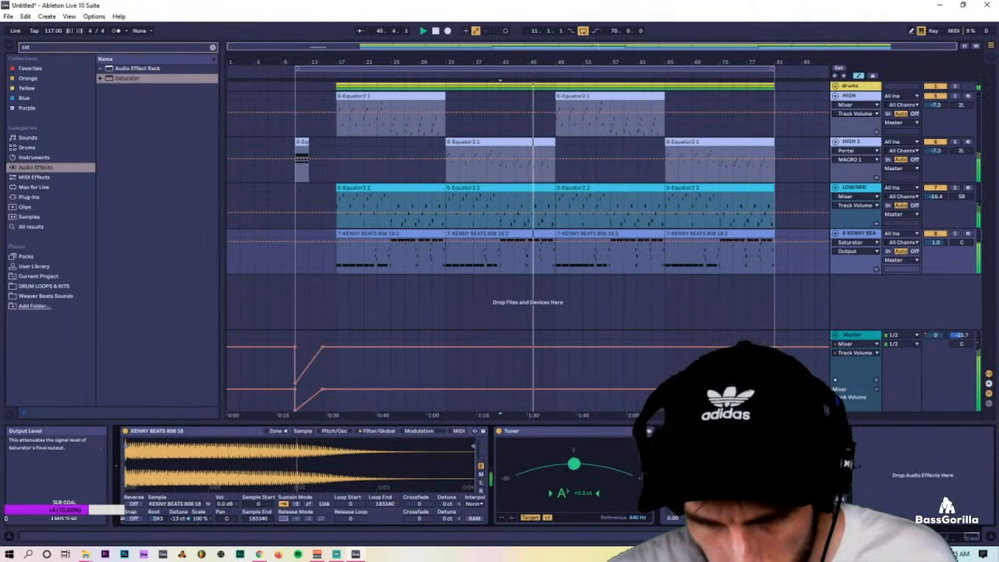
pyautogui.click(829, 509)
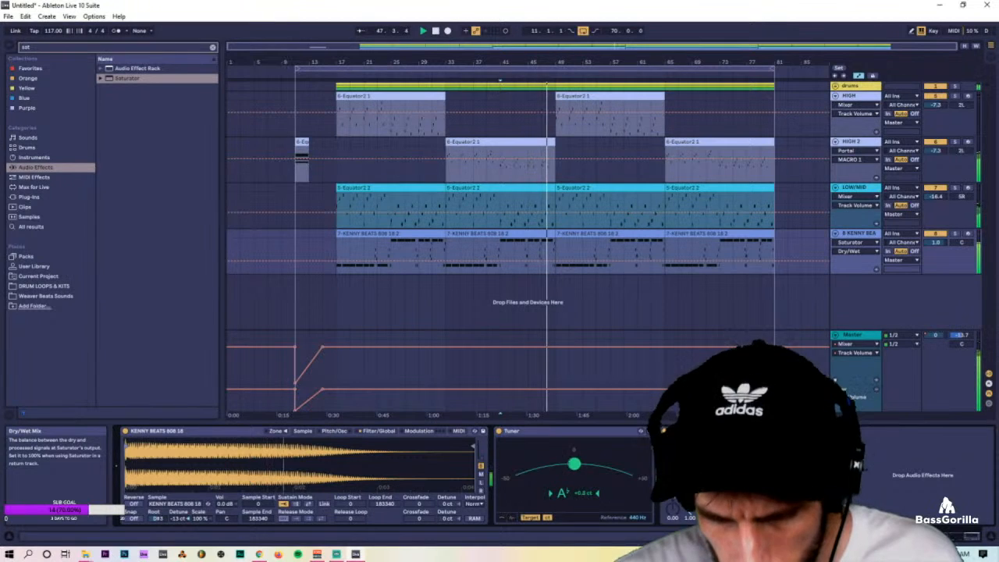
pyautogui.click(829, 483)
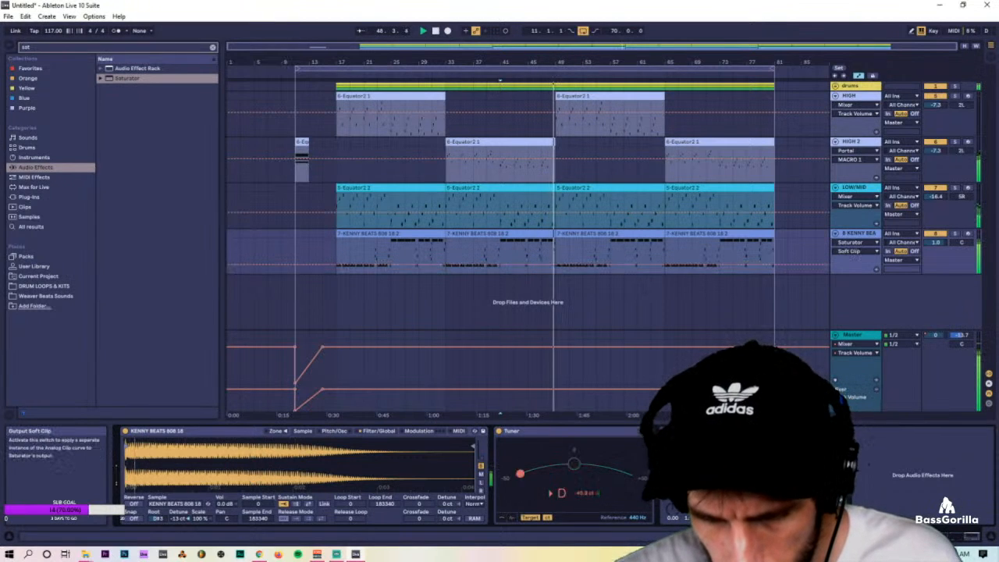
pyautogui.click(829, 458)
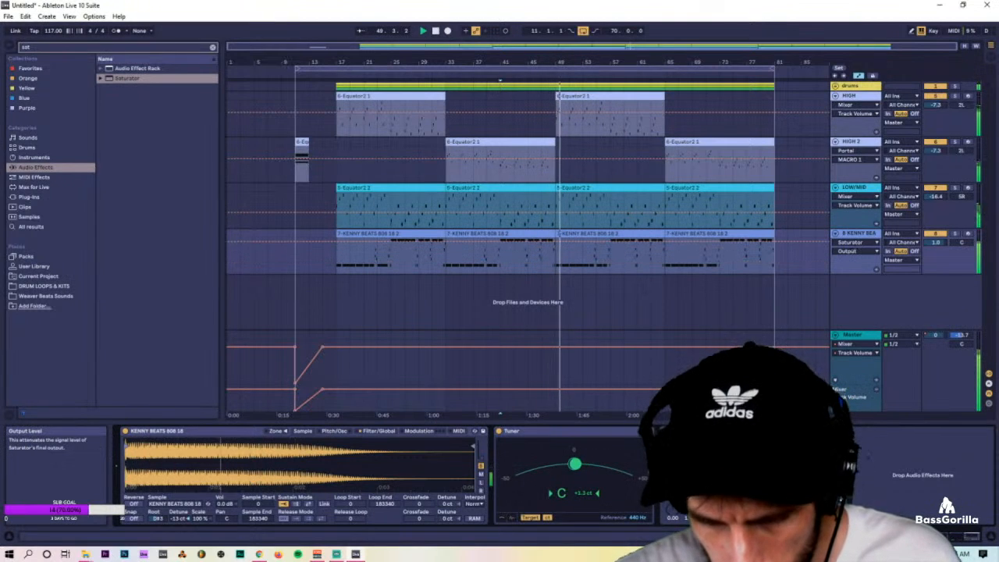
# Set the LOW/MID track's Delay to about 74% Feedback and 33% Dry/Wet in Session View, and solo the track.
pyautogui.press('Tab')
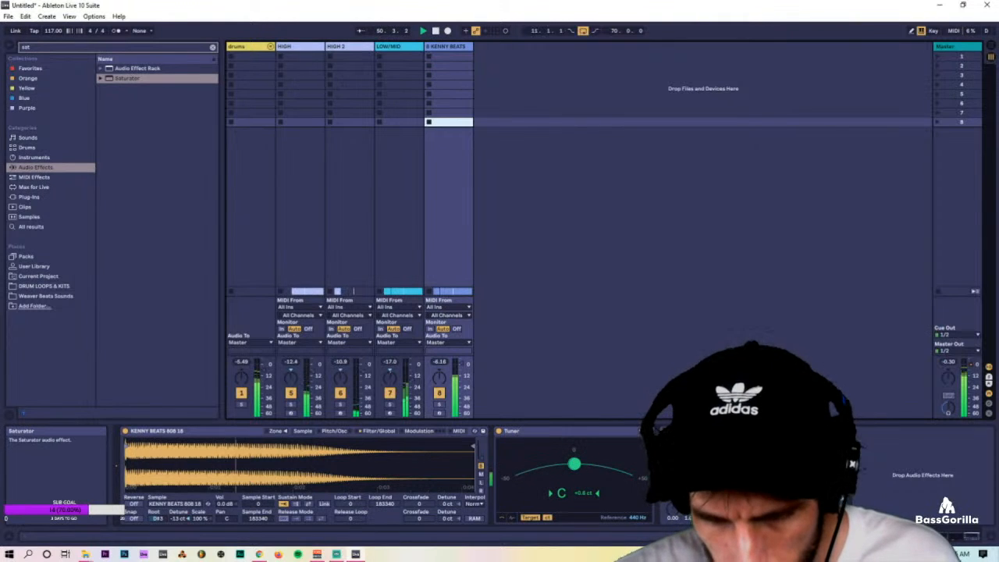
pyautogui.click(380, 68)
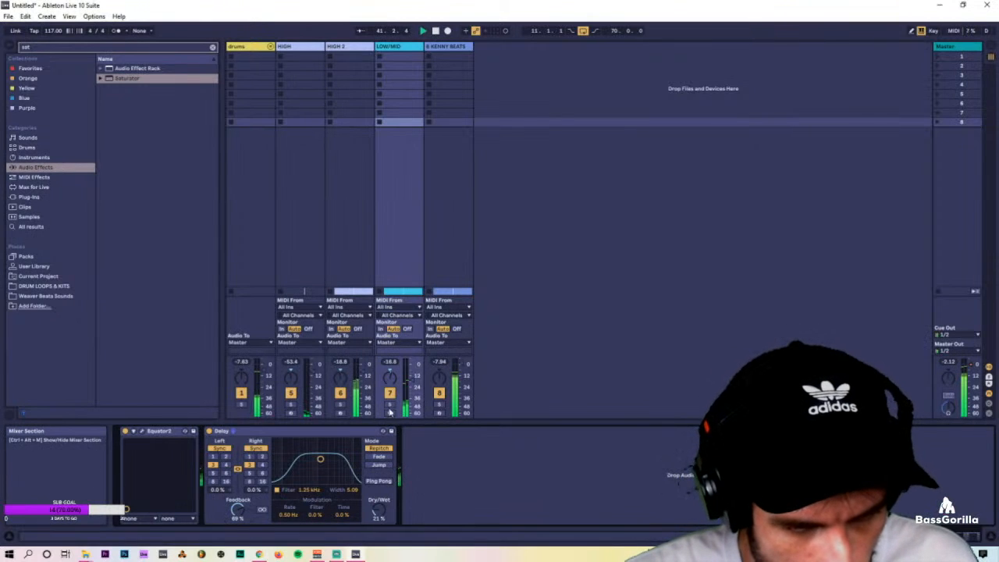
pyautogui.moveTo(238, 509); pyautogui.dragTo(237, 504)
pyautogui.moveTo(378, 510); pyautogui.dragTo(373, 510)
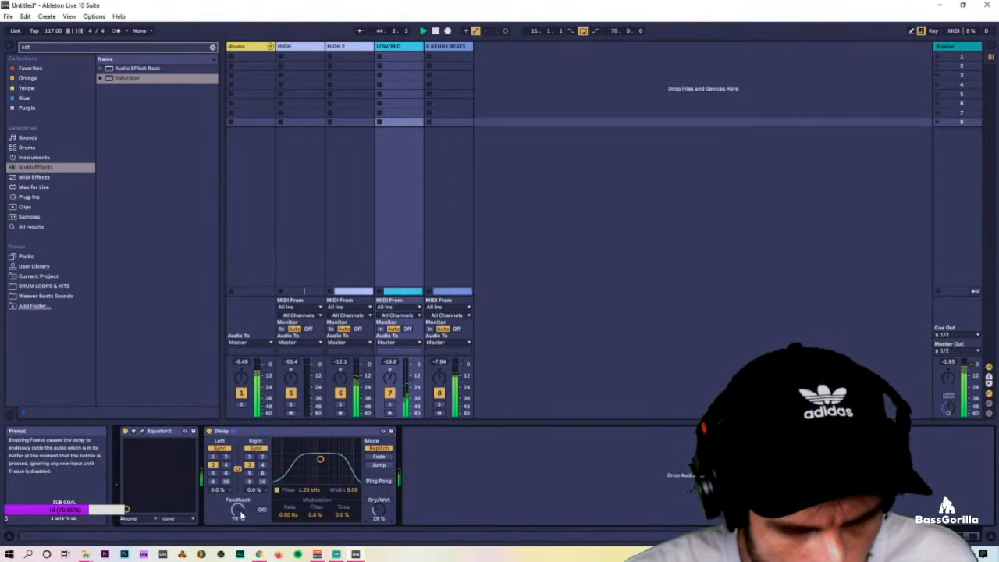
pyautogui.moveTo(242, 515); pyautogui.dragTo(241, 520)
pyautogui.moveTo(377, 512); pyautogui.dragTo(378, 509)
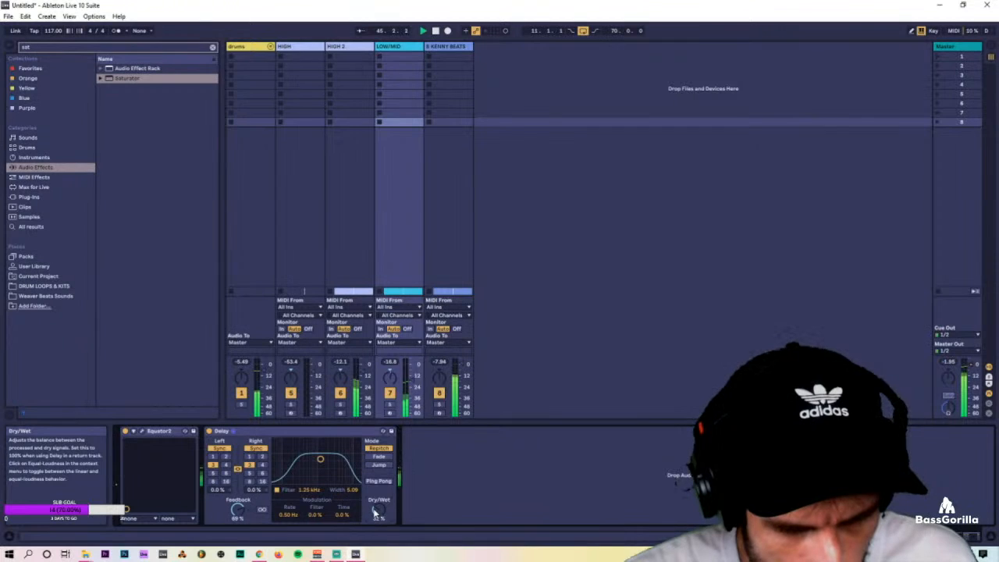
pyautogui.click(390, 404)
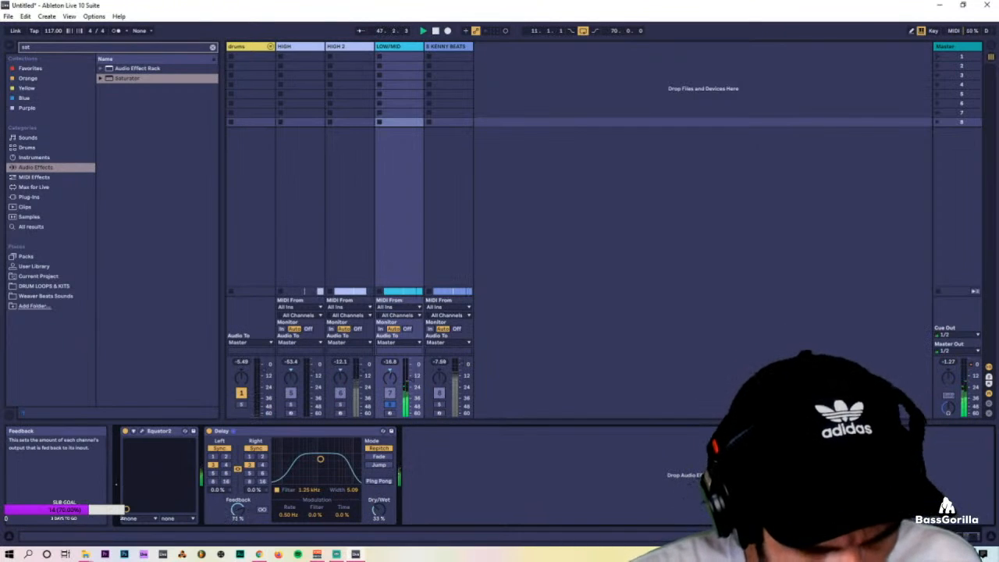
# Open the LOW/MID track's Equator2 synth and examine its routing, effects, global and Env 2 settings.
pyautogui.click(142, 431)
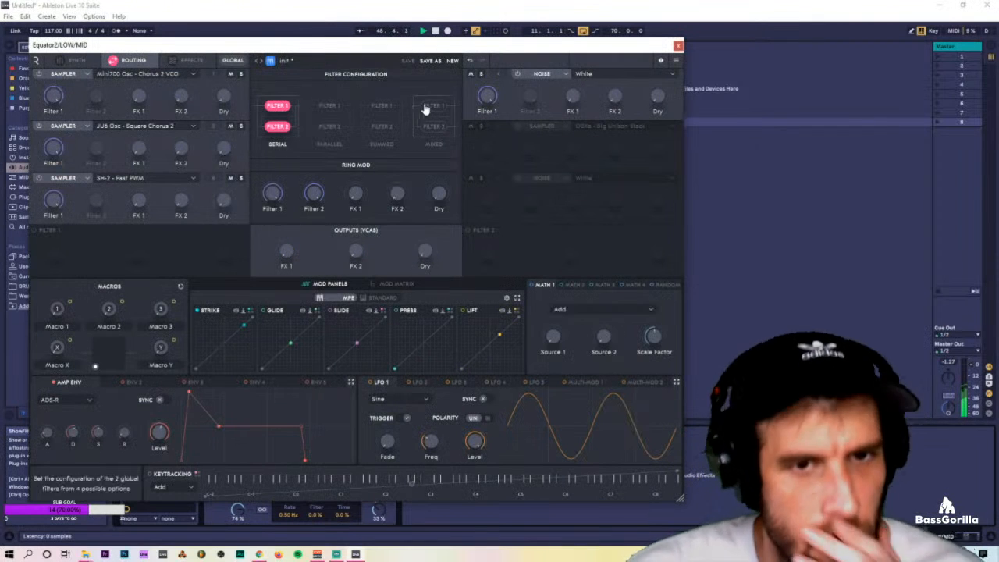
pyautogui.click(191, 60)
pyautogui.click(148, 62)
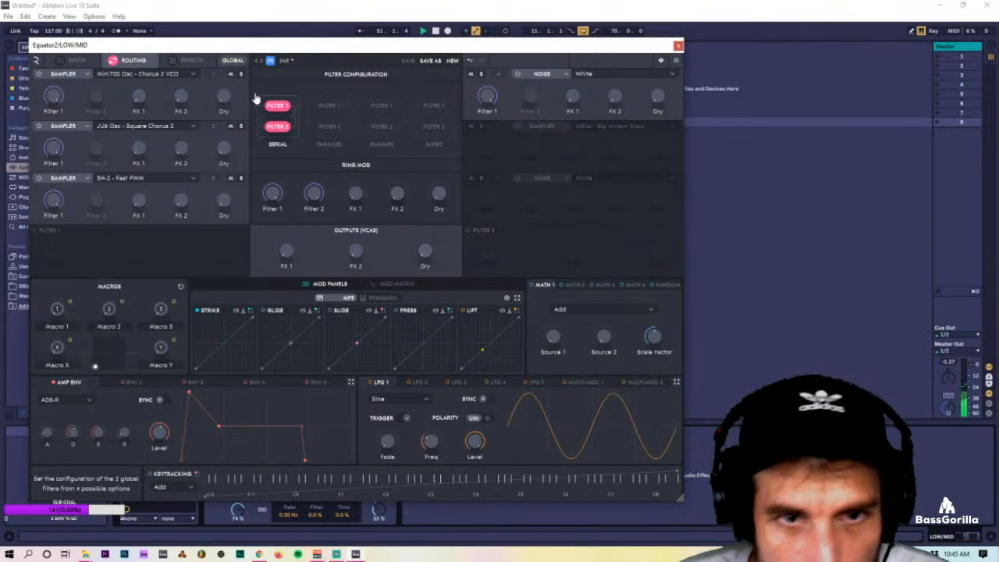
pyautogui.click(174, 62)
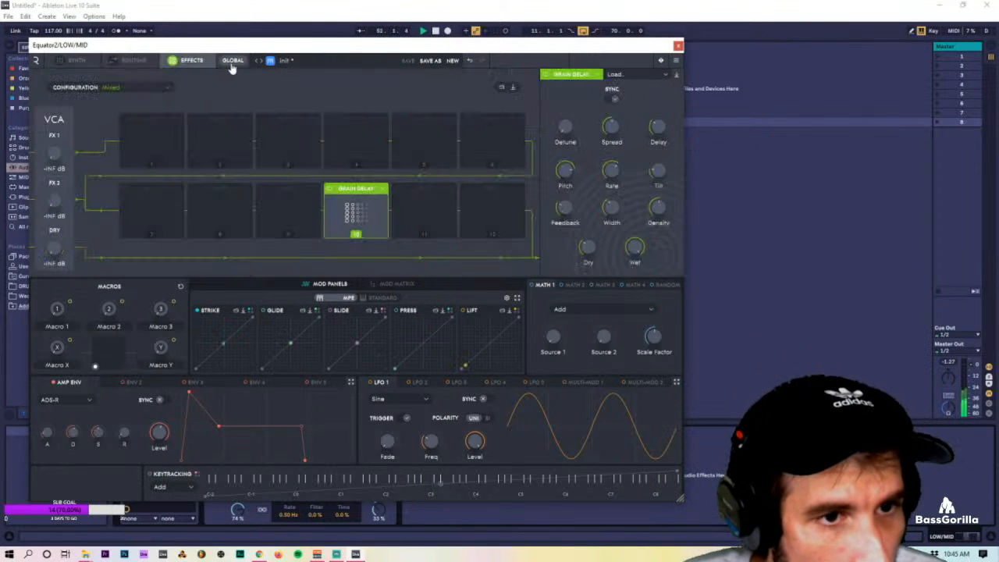
pyautogui.click(140, 63)
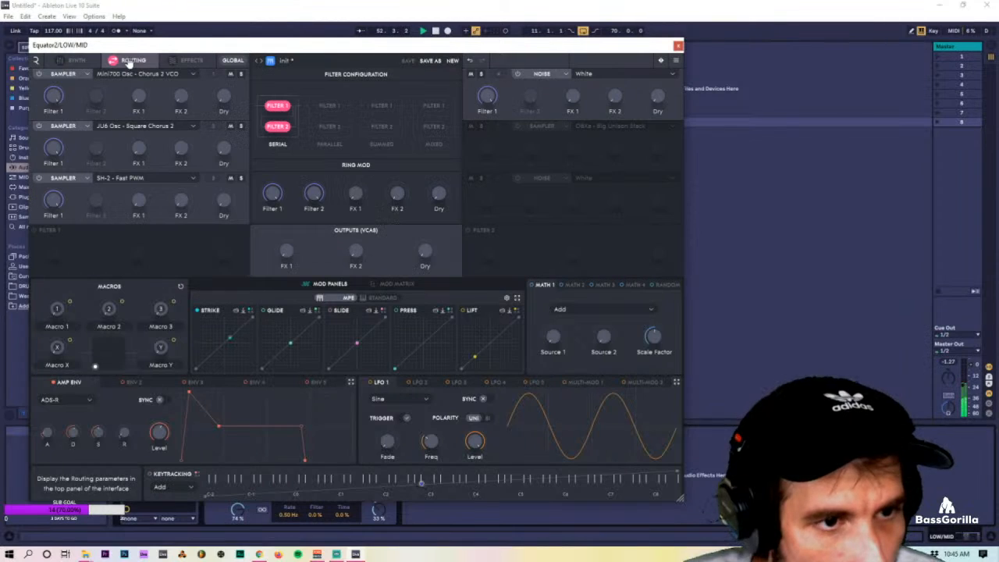
pyautogui.click(131, 381)
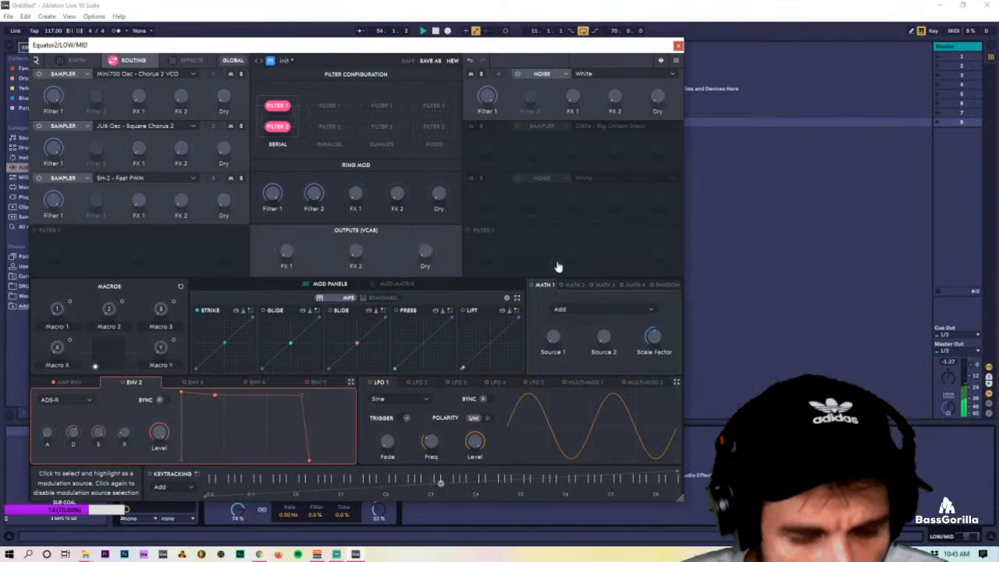
pyautogui.click(233, 61)
pyautogui.click(132, 67)
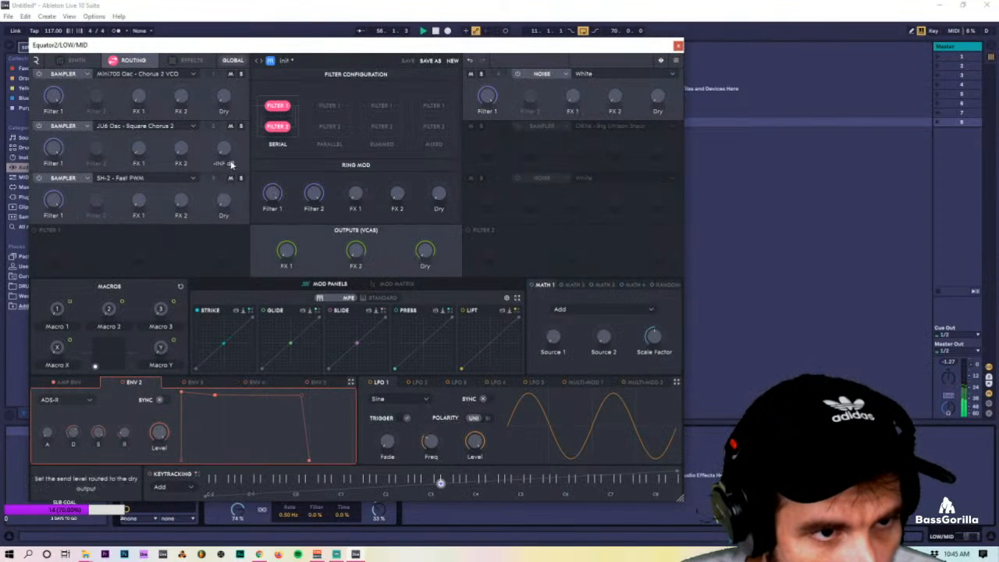
# Adjust the output levels of the sampler sources in Equator2's synth section.
pyautogui.click(67, 61)
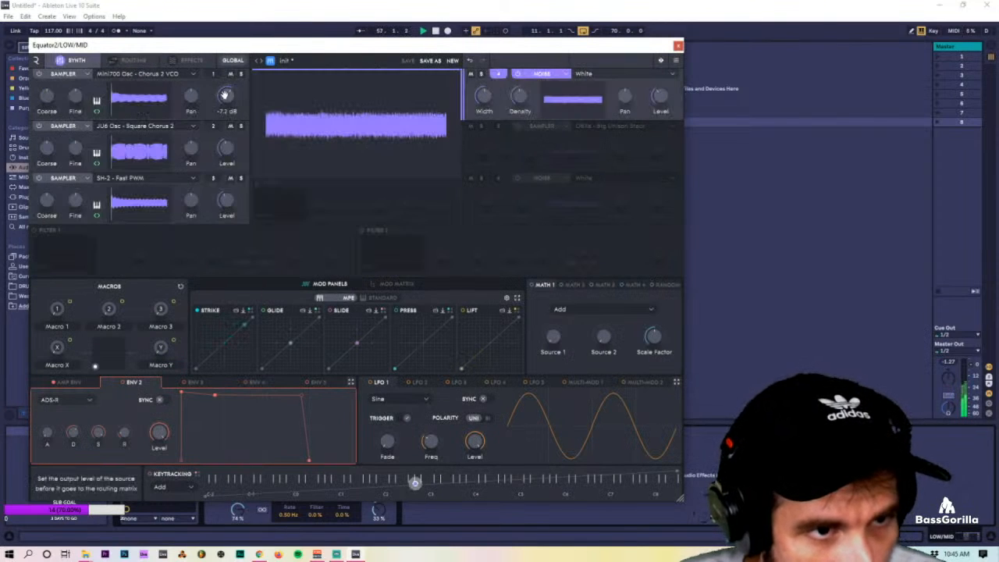
pyautogui.moveTo(232, 75); pyautogui.dragTo(228, 94)
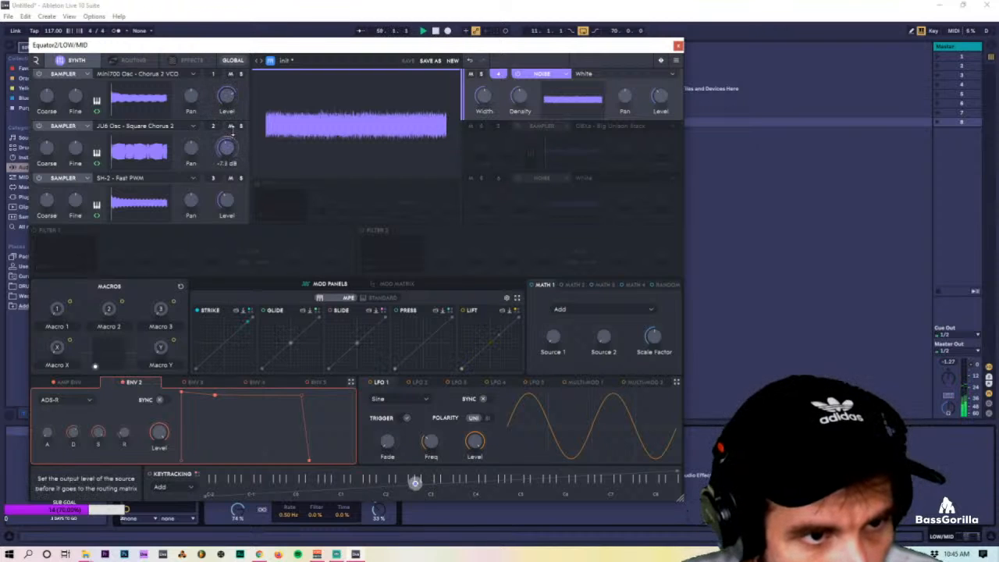
pyautogui.moveTo(231, 135); pyautogui.dragTo(227, 135)
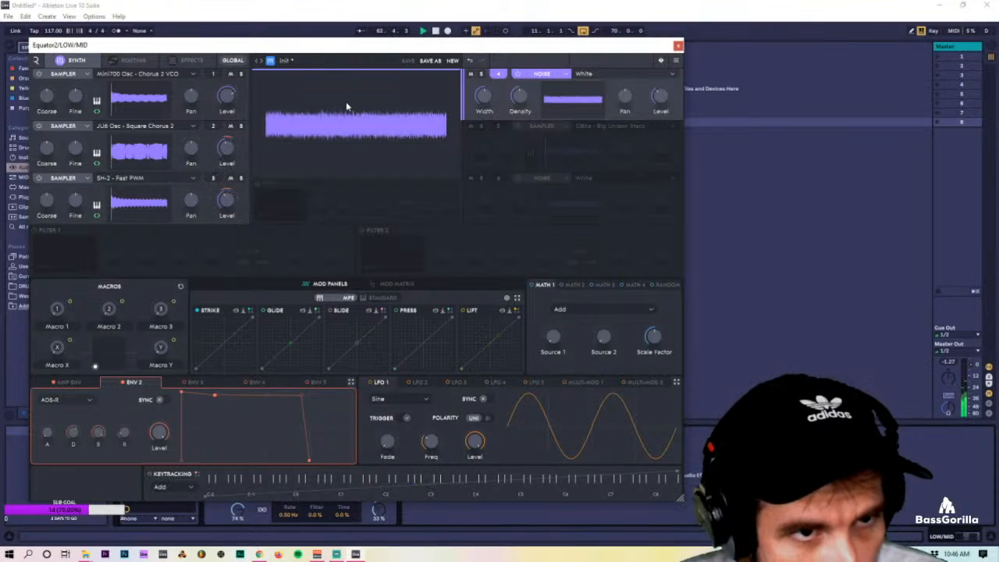
# Set the Dry level of Equator2's Grain Delay to about 33% and its Tilt to about 22%.
pyautogui.click(133, 60)
pyautogui.click(188, 60)
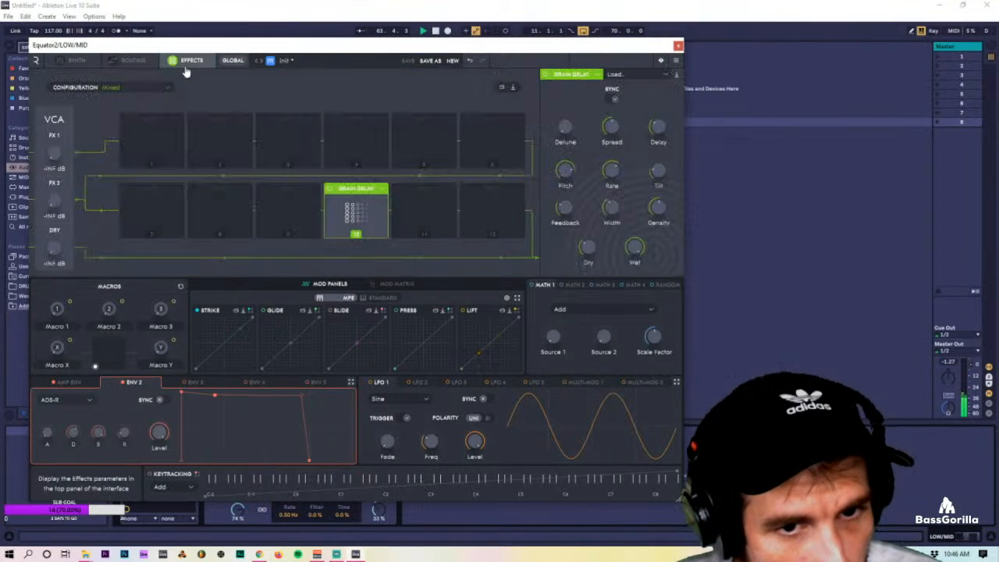
pyautogui.moveTo(588, 247); pyautogui.dragTo(590, 271)
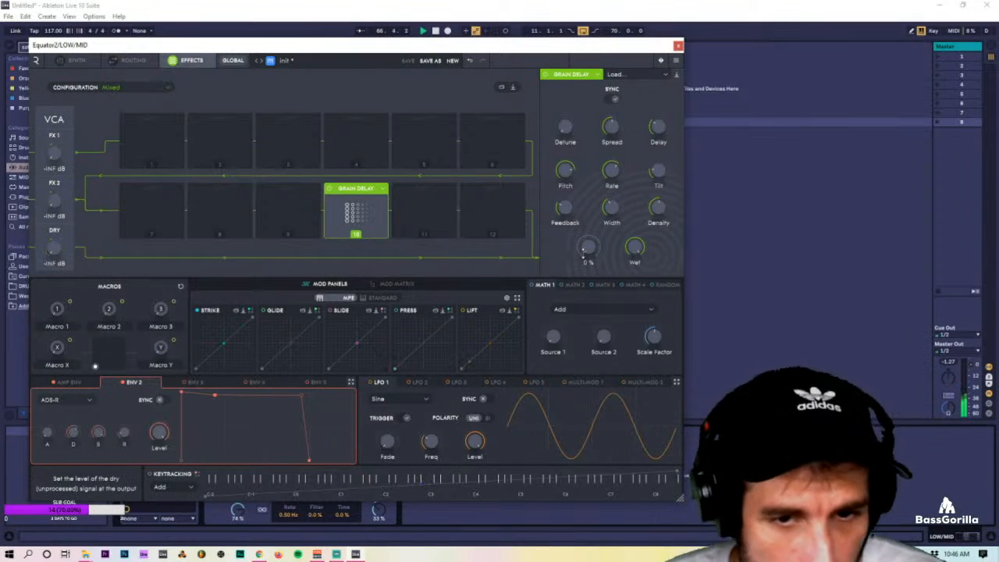
pyautogui.moveTo(582, 254); pyautogui.dragTo(584, 234)
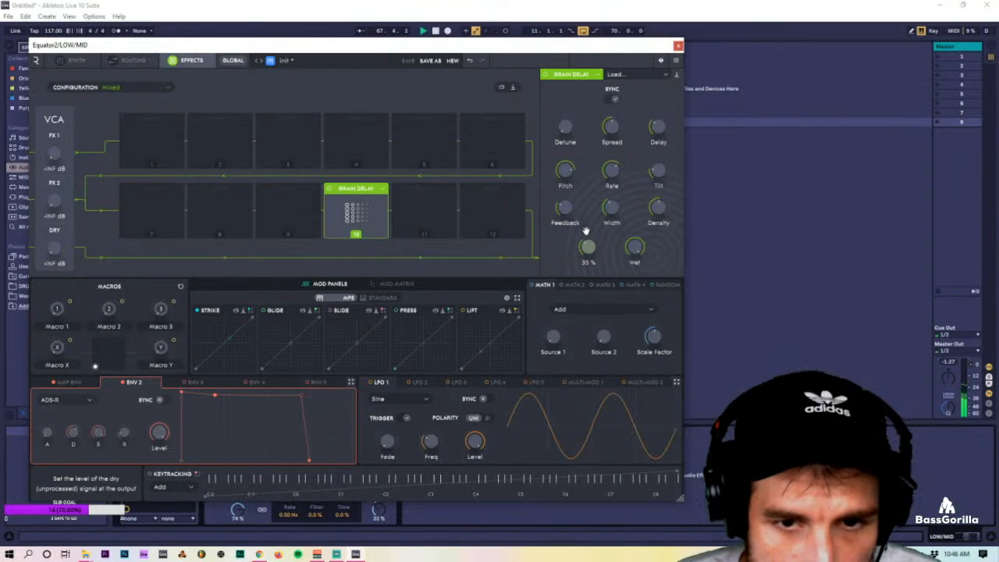
pyautogui.scroll(3, 585, 246)
pyautogui.scroll(2, 585, 246)
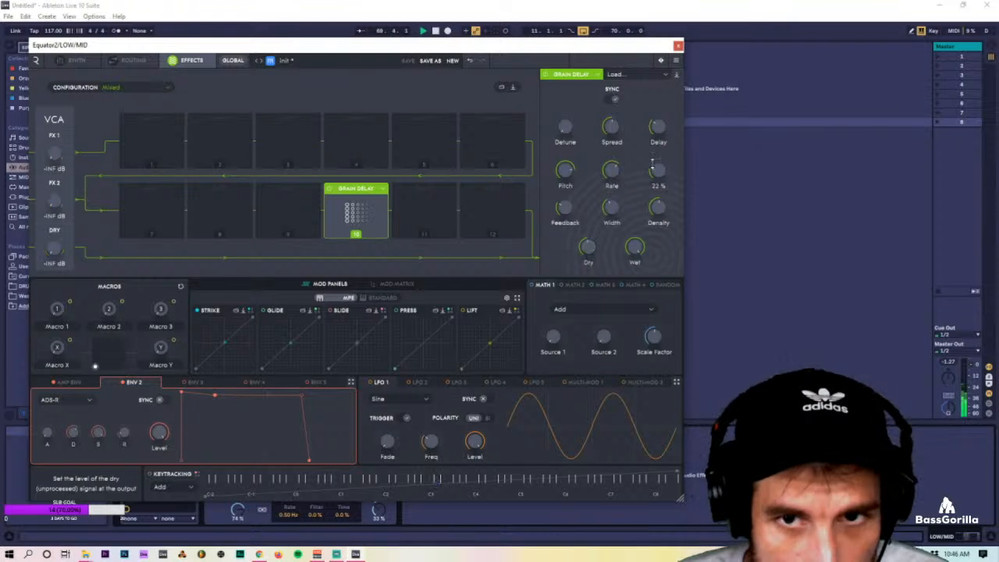
# Close the Equator2 window and solo the HIGH track alongside LOW/MID to compare them.
pyautogui.click(678, 45)
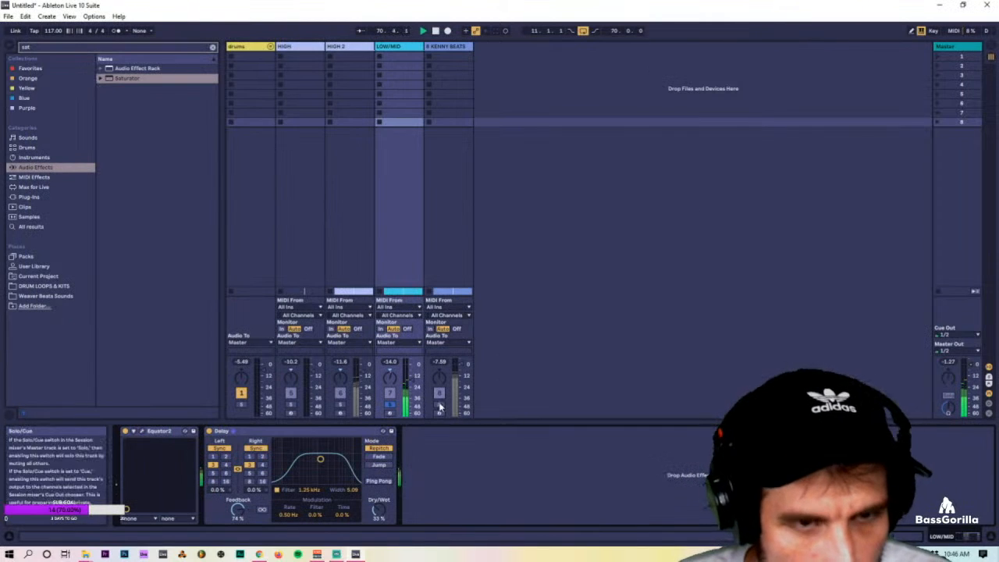
pyautogui.click(339, 409)
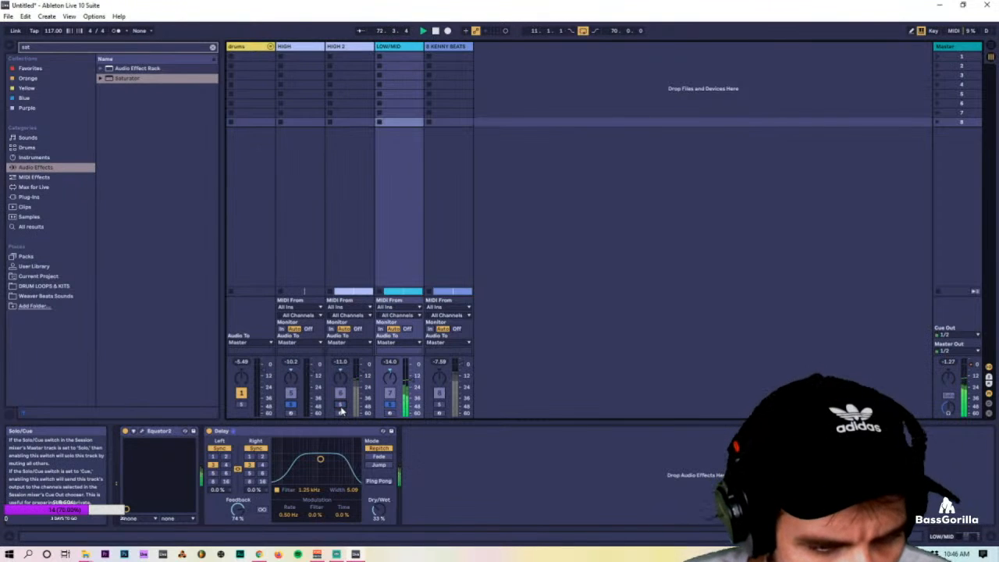
# Play the arrangement from the start of the first LOW/MID clip at bar 17.
pyautogui.press('Tab')
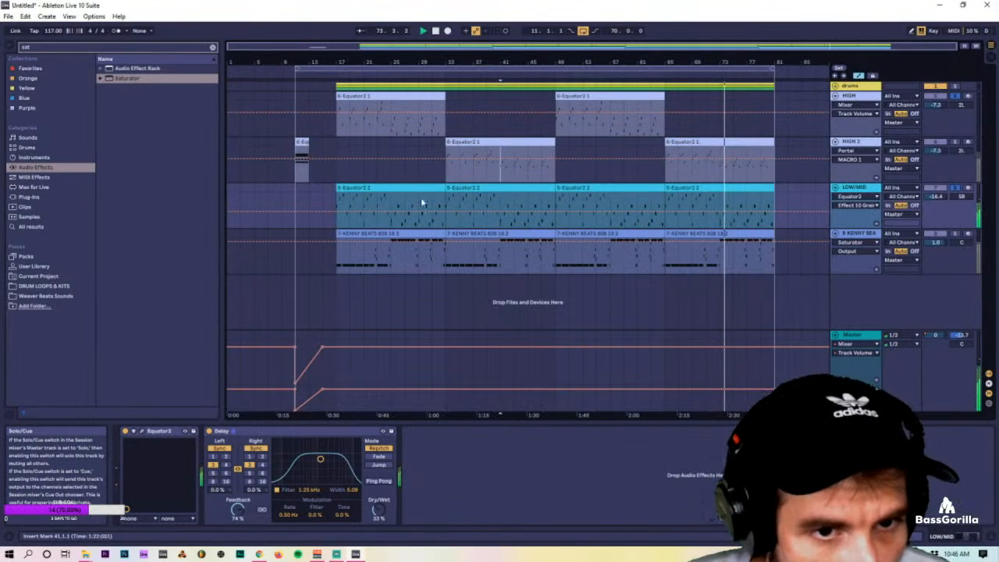
pyautogui.click(366, 190)
pyautogui.press('space')
pyautogui.press('space')
pyautogui.press('Tab')
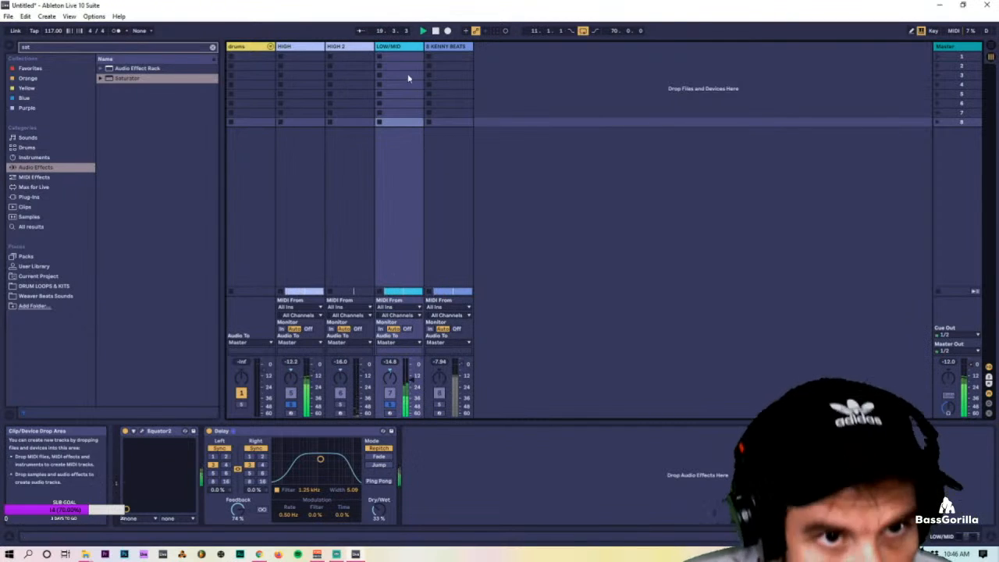
# Find Auto Filter by searching for "auto", add it after Delay on the LOW/MID track, and set its filter frequency to 14.7 kHz.
pyautogui.click(26, 48)
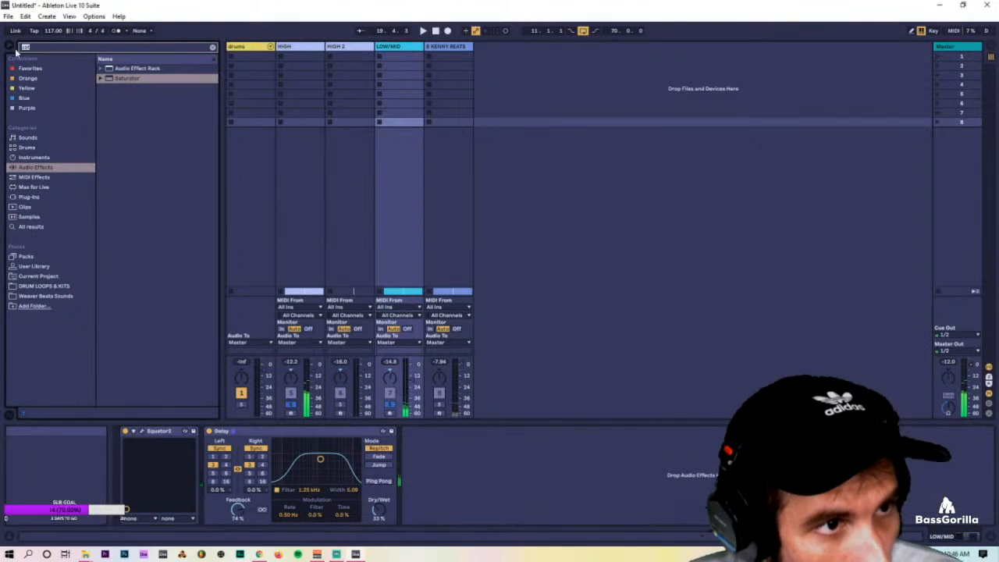
pyautogui.write('auto')
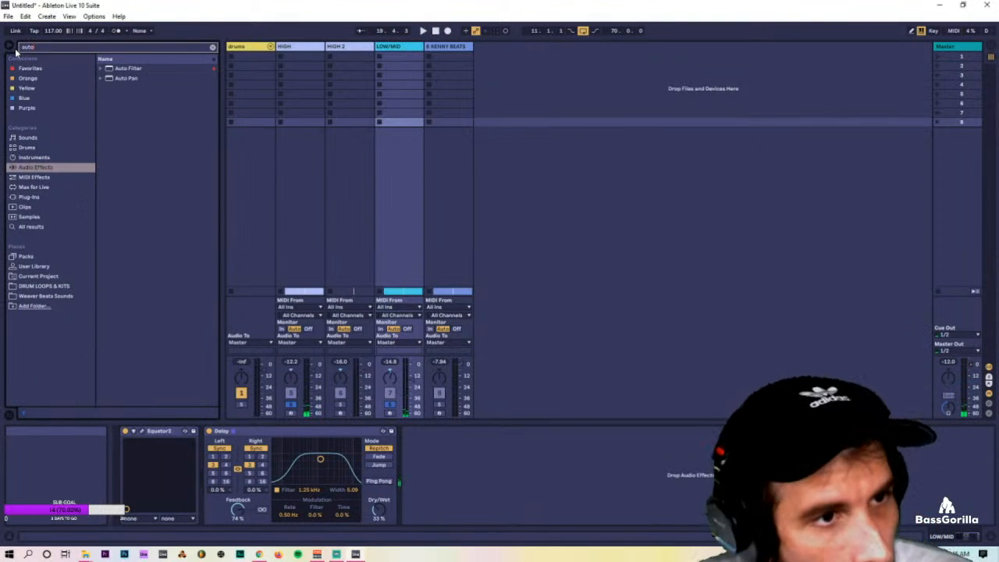
pyautogui.moveTo(129, 68)
pyautogui.mouseDown()
pyautogui.moveTo(517, 490)
pyautogui.moveTo(502, 486)
pyautogui.mouseUp()
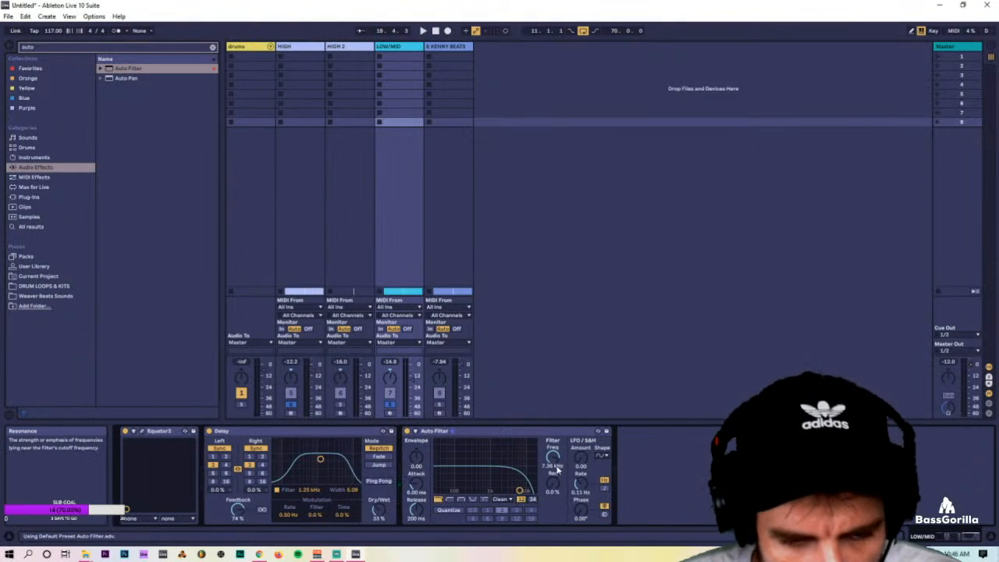
pyautogui.moveTo(557, 469); pyautogui.dragTo(557, 437)
# Listen to the mix with the filtered LOW/MID track and inspect the 808, LOW/MID and HIGH 2 tracks in the arrangement.
pyautogui.press('space')
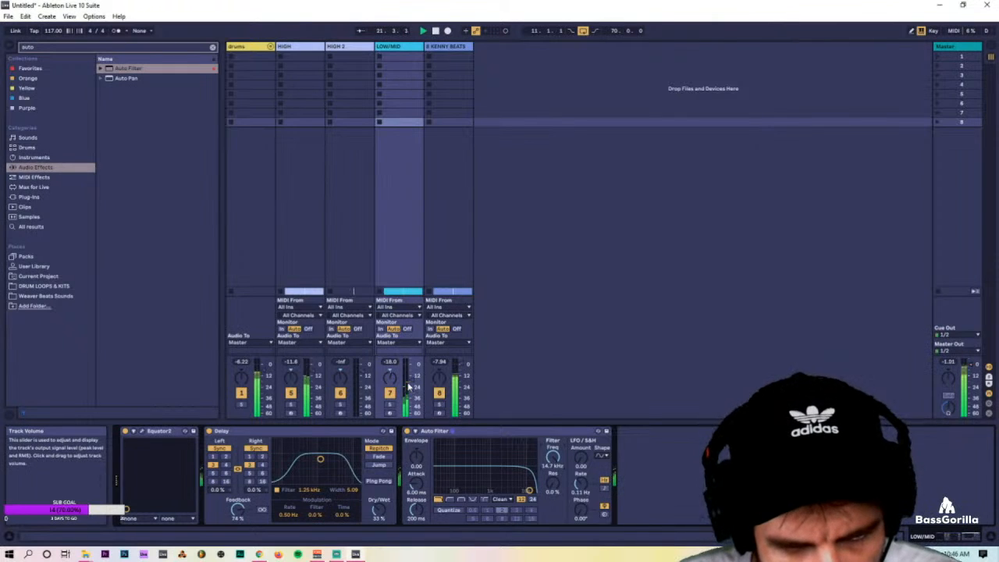
pyautogui.scroll(-2, 411, 384)
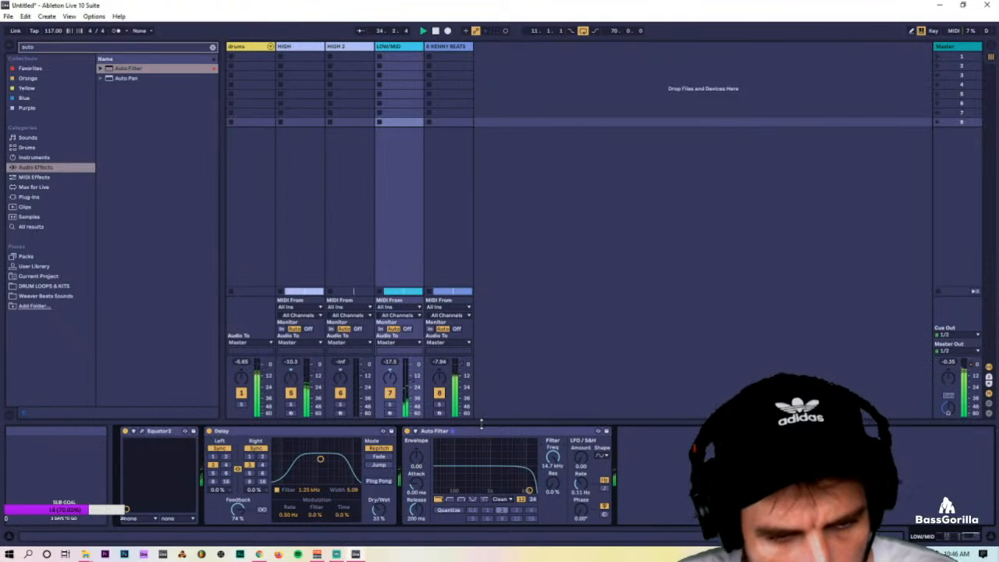
pyautogui.press('Tab')
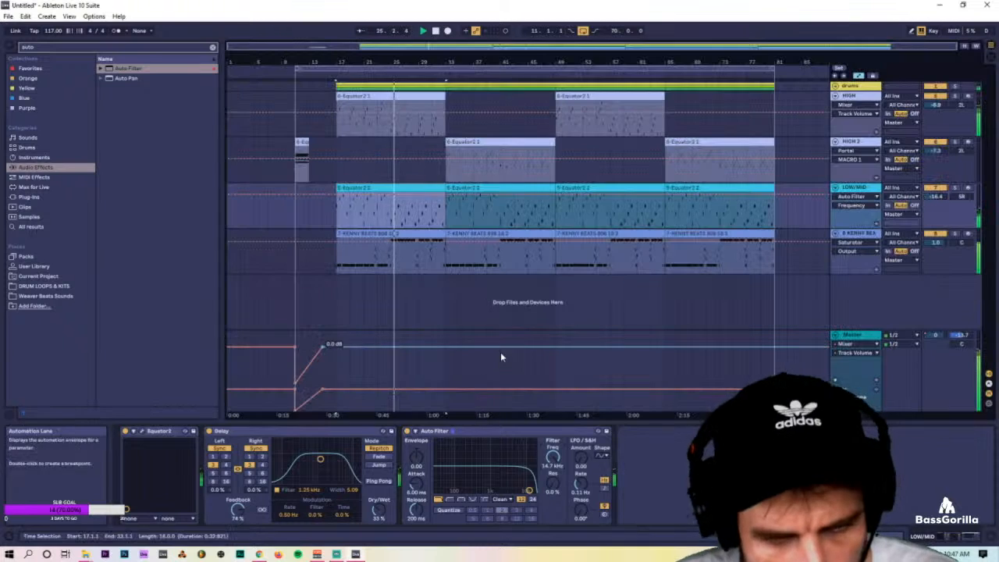
pyautogui.click(447, 259)
pyautogui.press('space')
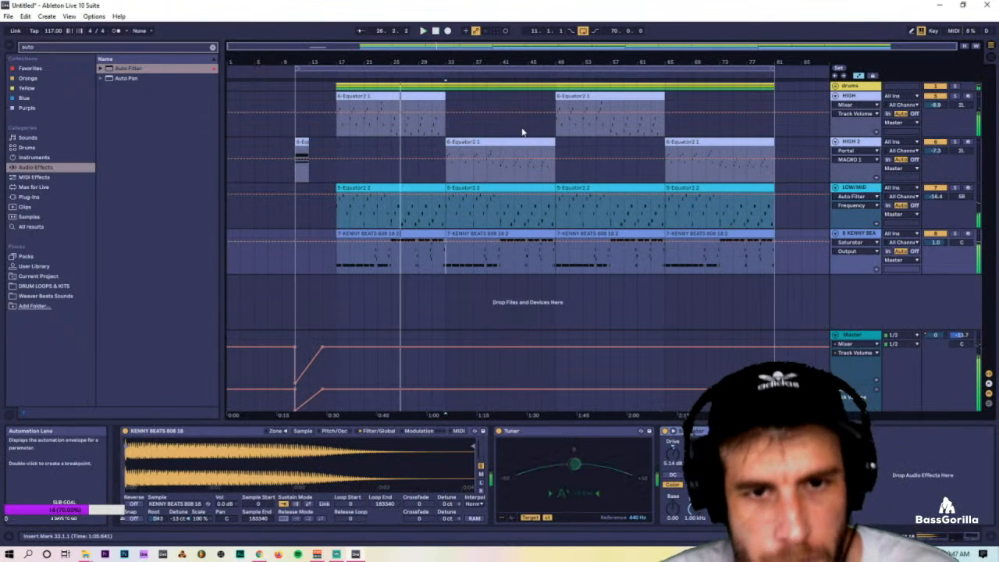
pyautogui.click(399, 186)
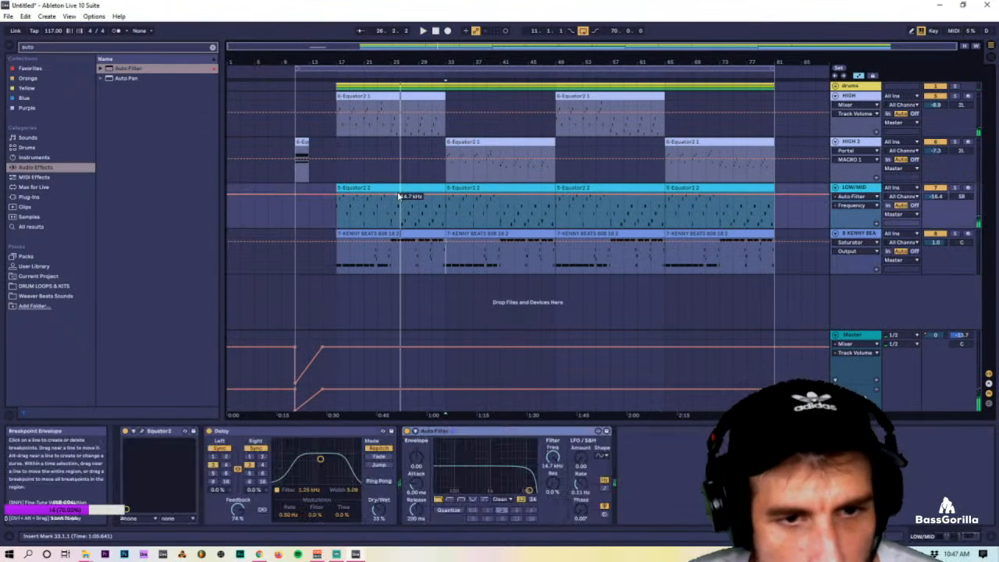
pyautogui.click(558, 158)
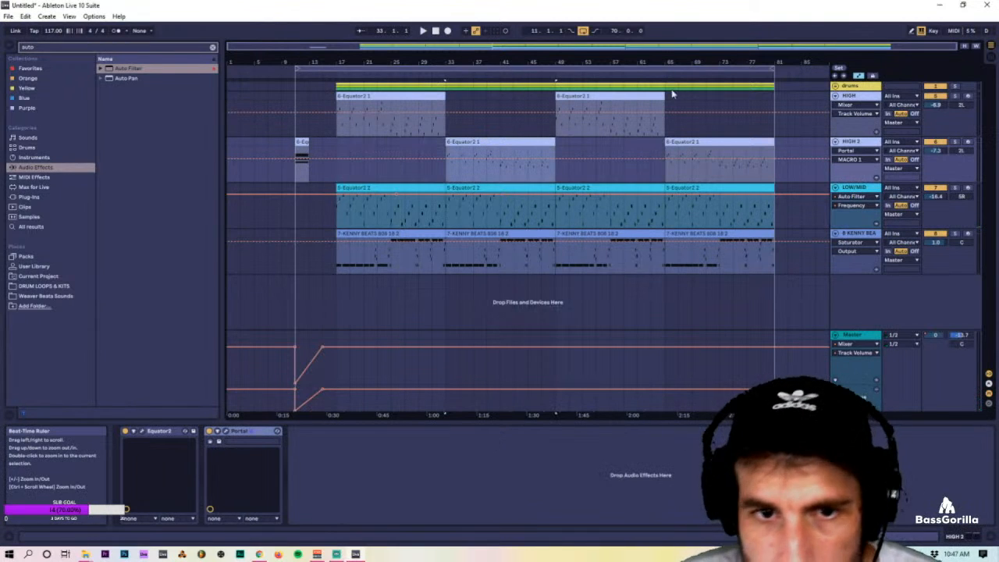
# Search the third-party plug-ins for "stutter" from the session mixer.
pyautogui.press('Tab')
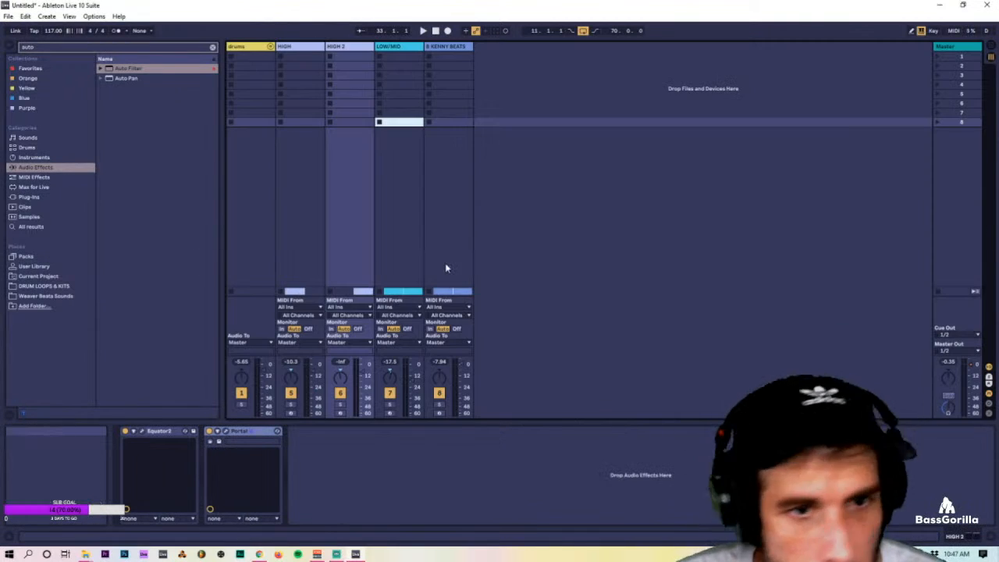
pyautogui.click(964, 57)
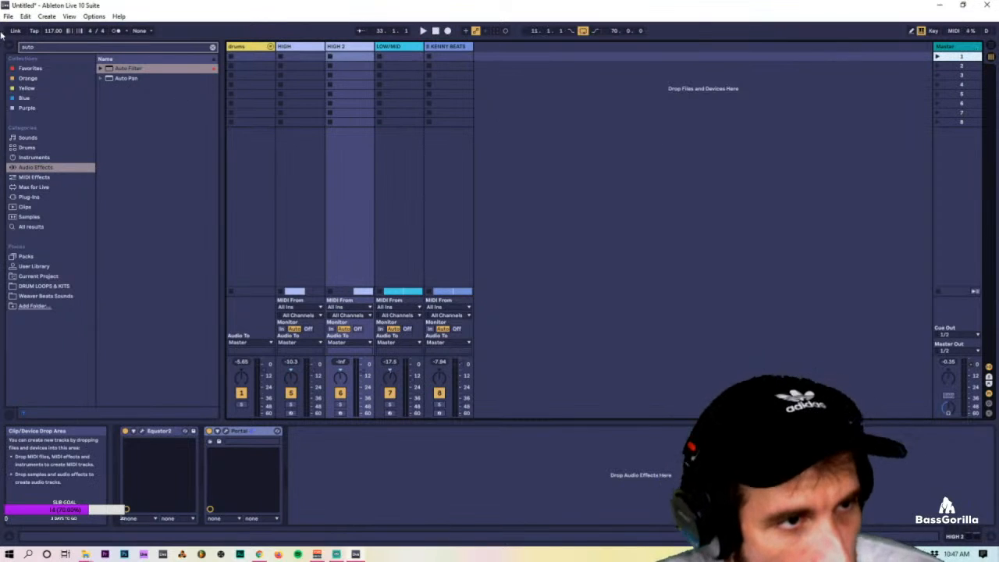
pyautogui.click(45, 48)
pyautogui.write('stutter')
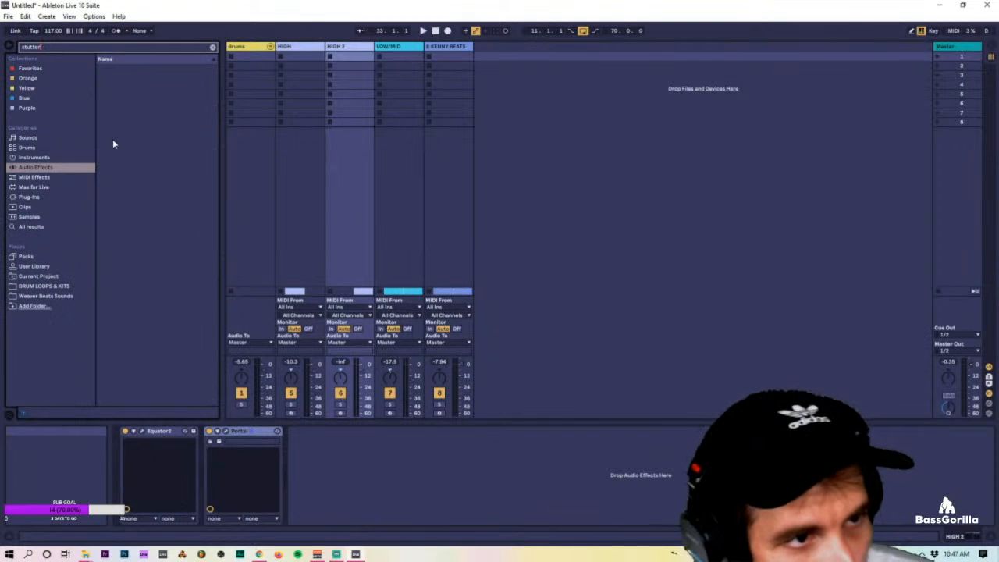
pyautogui.click(70, 167)
pyautogui.click(50, 198)
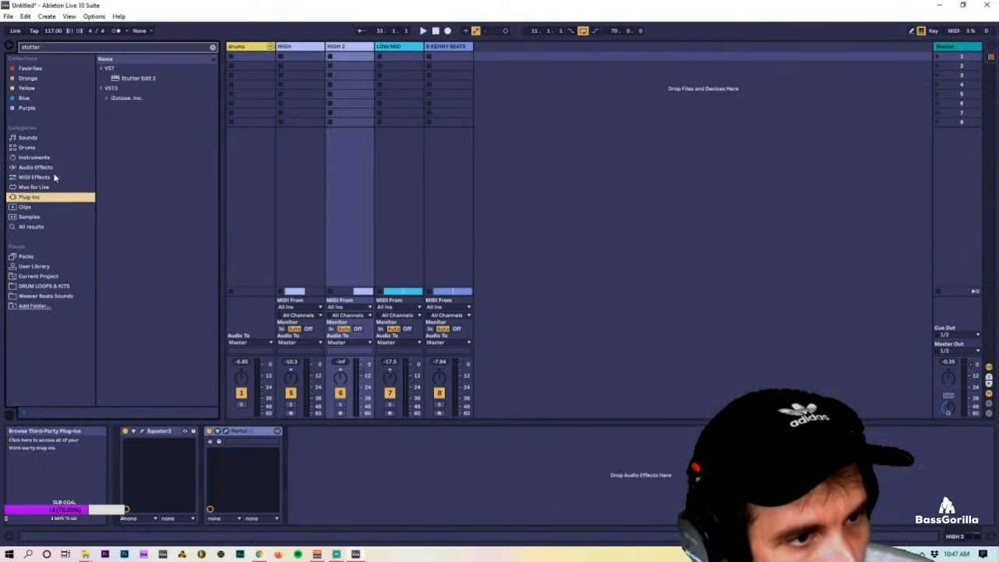
# Group all tracks from drums through KENNY BEATS and name the group BEAT.
pyautogui.click(443, 47)
pyautogui.click(254, 47)
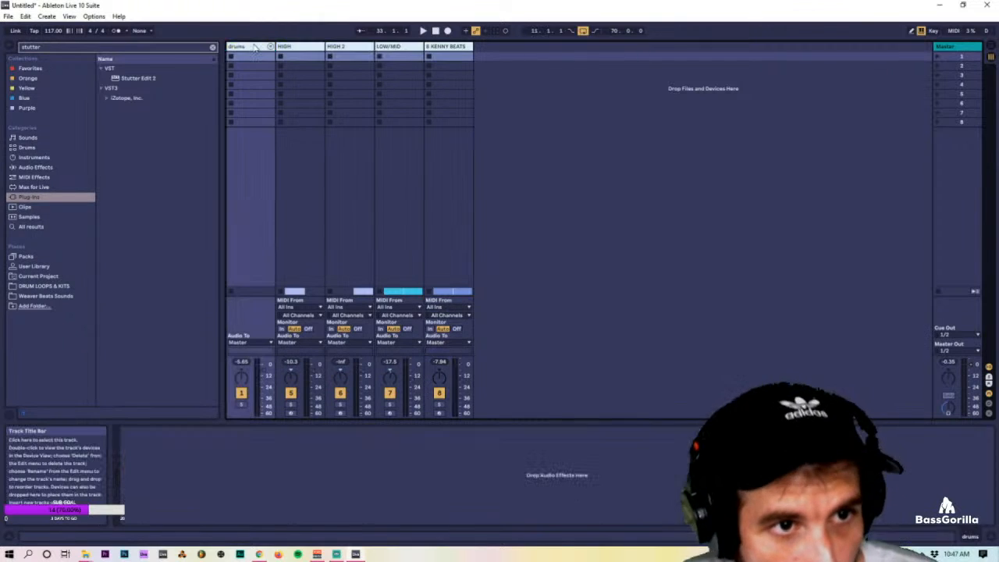
pyautogui.hotkey('ctrl', 'g')
pyautogui.write('BE')
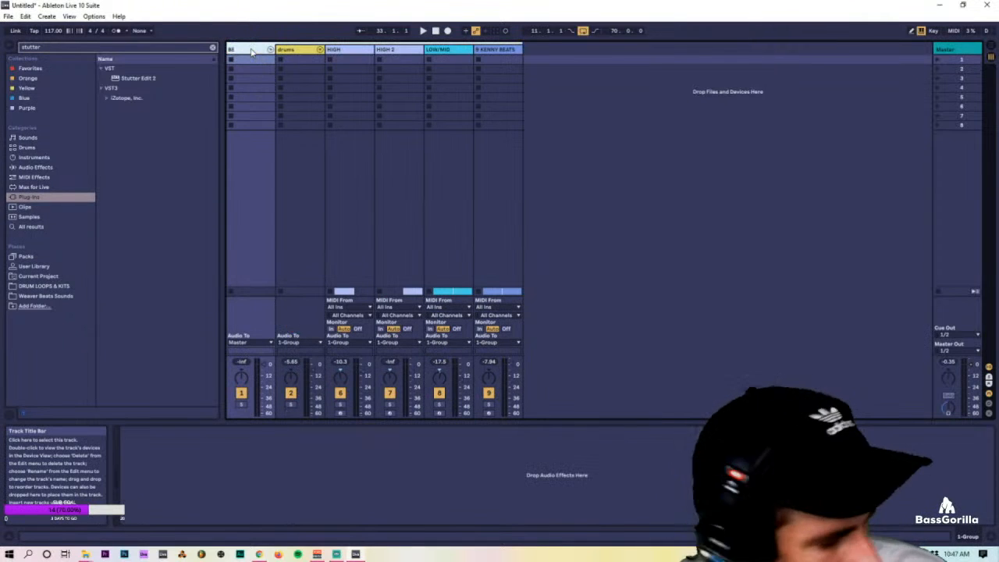
pyautogui.write('AT')
pyautogui.press('Return')
# Rename the KENNY BEATS track to 808.
pyautogui.click(492, 60)
pyautogui.hotkey('ctrl', 'r')
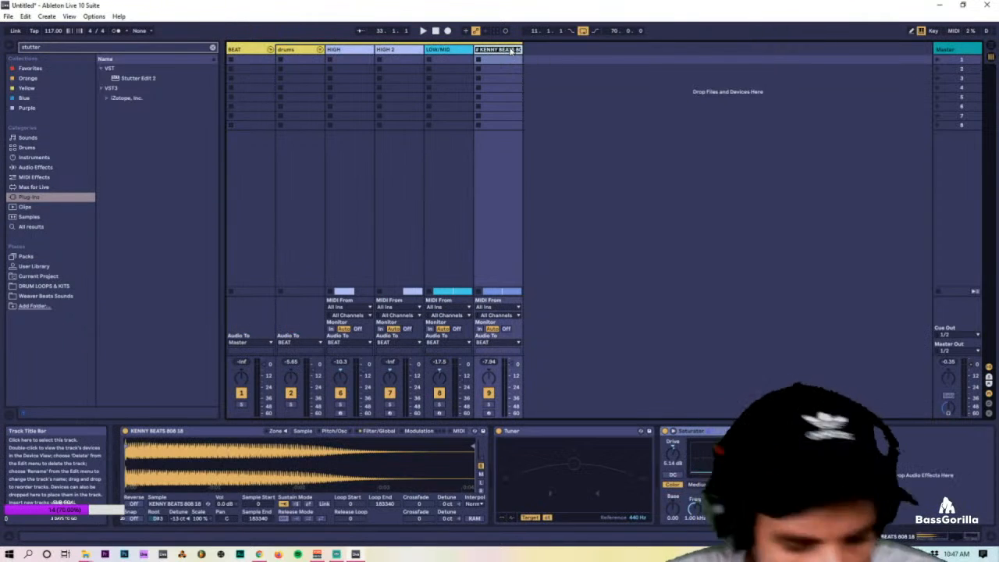
pyautogui.write('808')
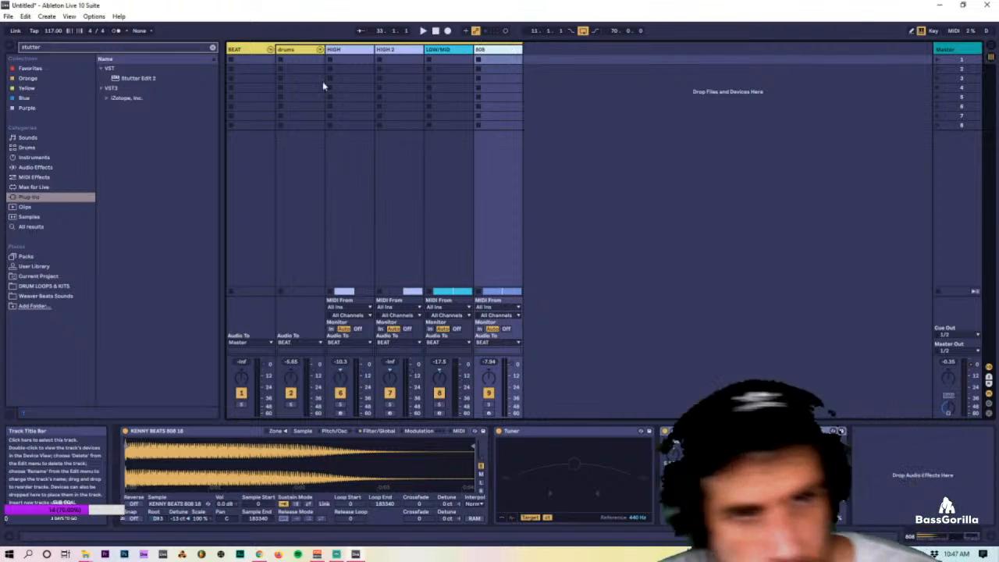
# Add the Stutter Edit 2 VST plug-in to the BEAT group and close its plug-in window.
pyautogui.click(242, 50)
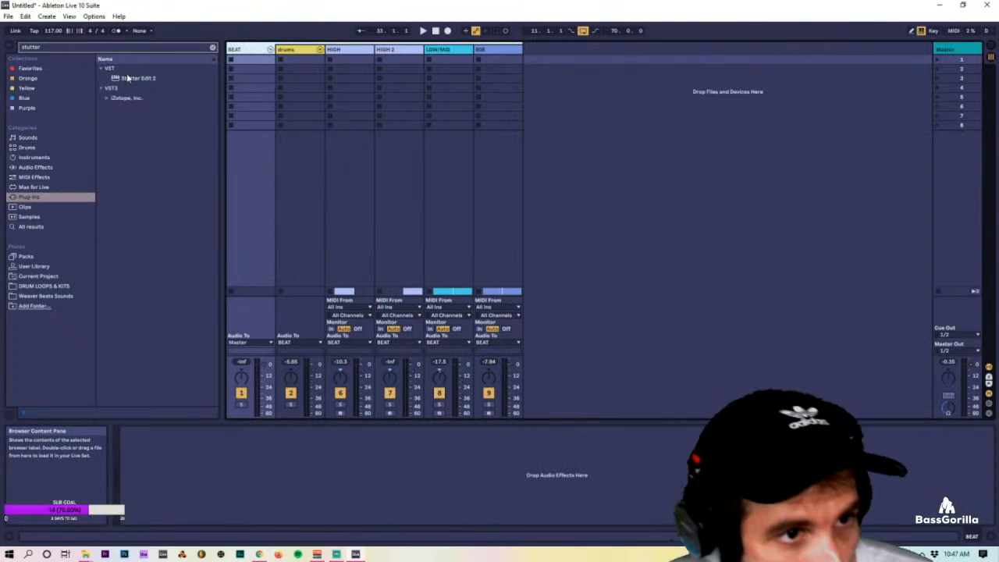
pyautogui.moveTo(128, 77); pyautogui.dragTo(252, 50)
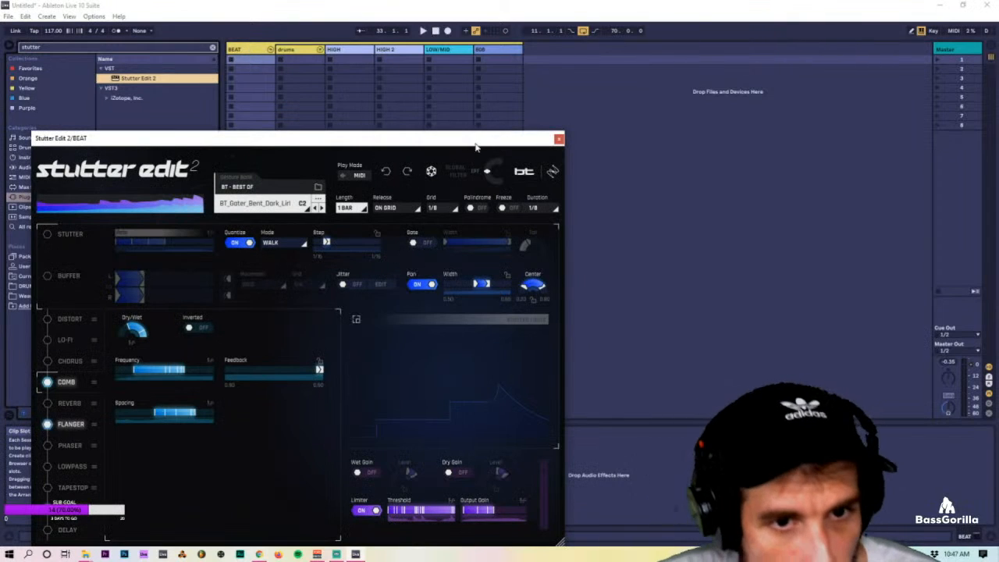
pyautogui.moveTo(476, 147); pyautogui.dragTo(509, 125)
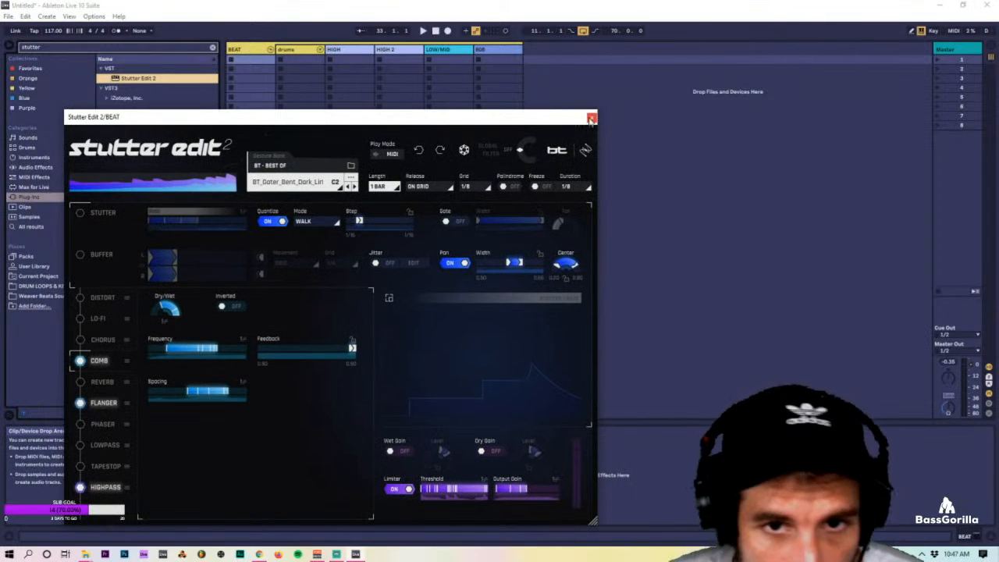
pyautogui.click(591, 119)
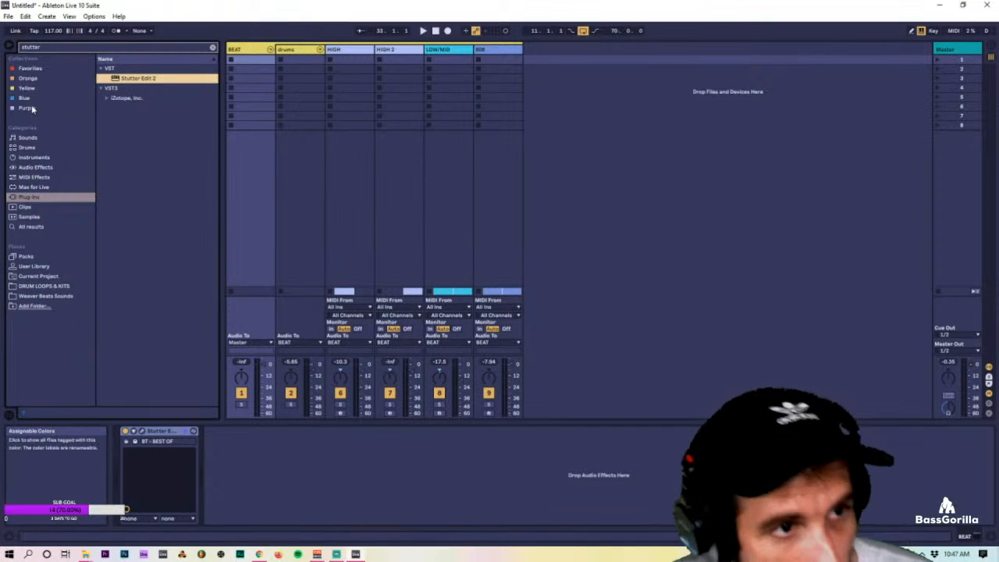
# Insert a MIDI track, route its MIDI output to Stutter Edit 2 on the BEAT group, and arm it for recording.
pyautogui.click(46, 16)
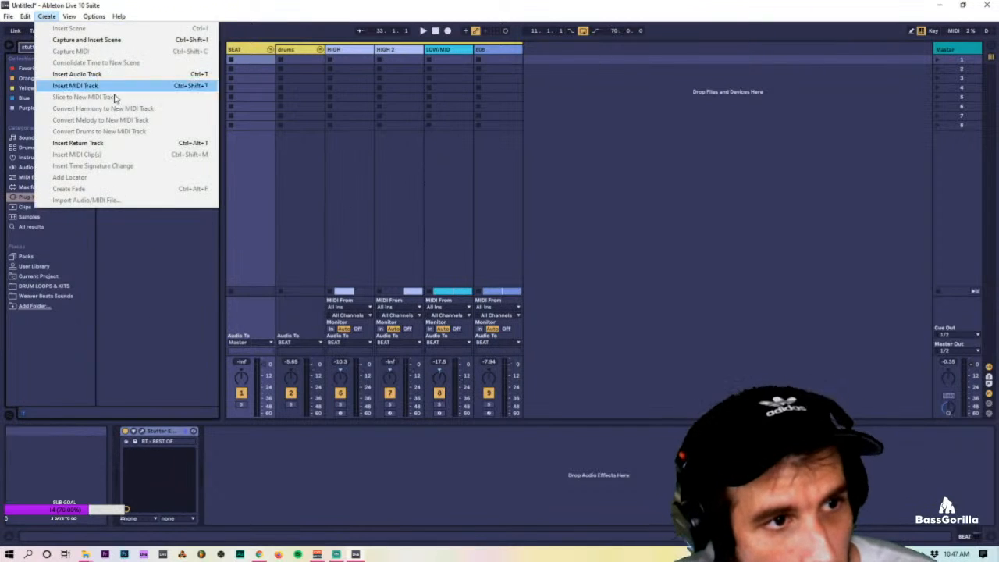
pyautogui.click(102, 86)
pyautogui.click(549, 343)
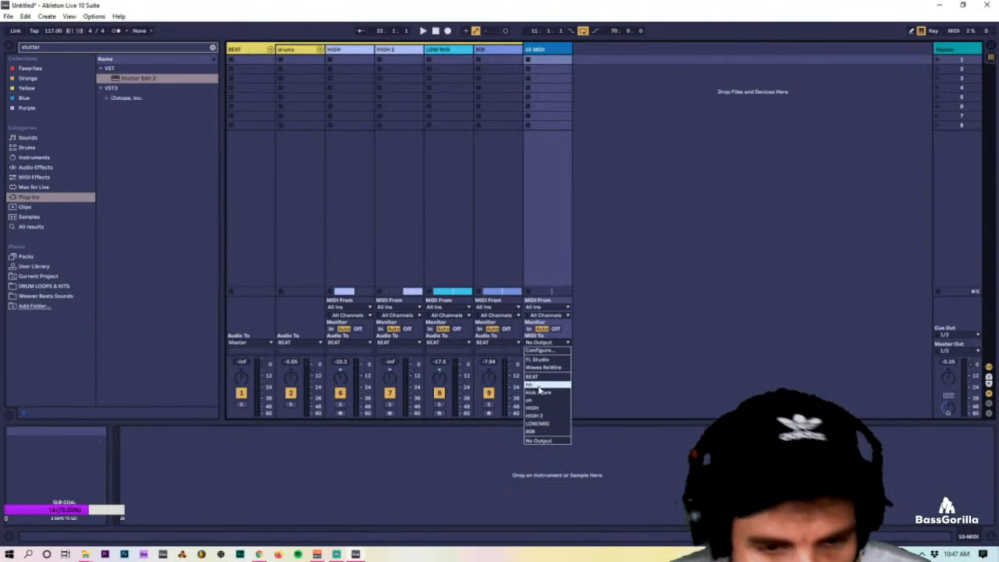
pyautogui.click(537, 377)
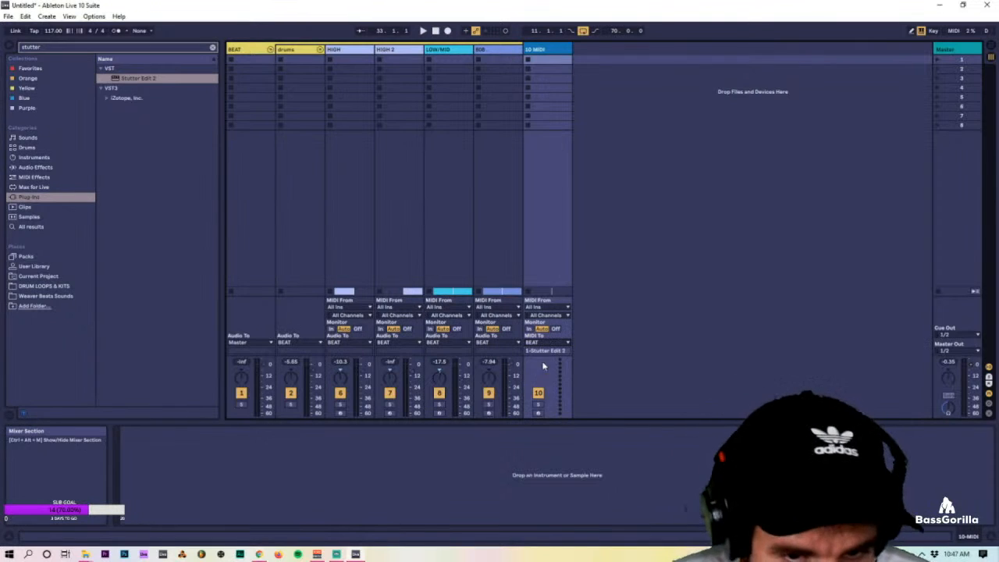
pyautogui.click(537, 414)
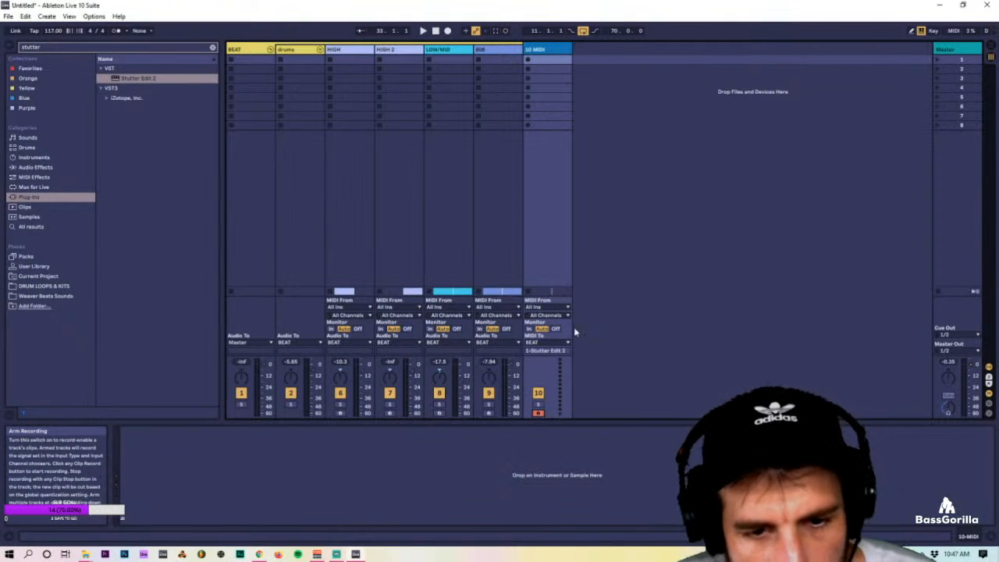
# Play the arrangement from bar 17 to audition the beat with Stutter Edit 2.
pyautogui.press('Tab')
pyautogui.click(339, 155)
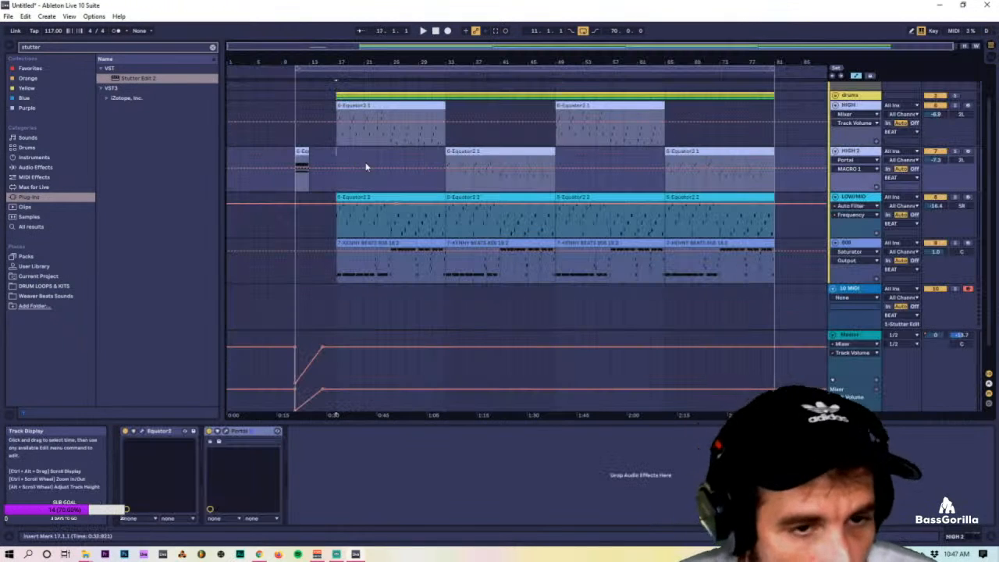
pyautogui.press('Tab')
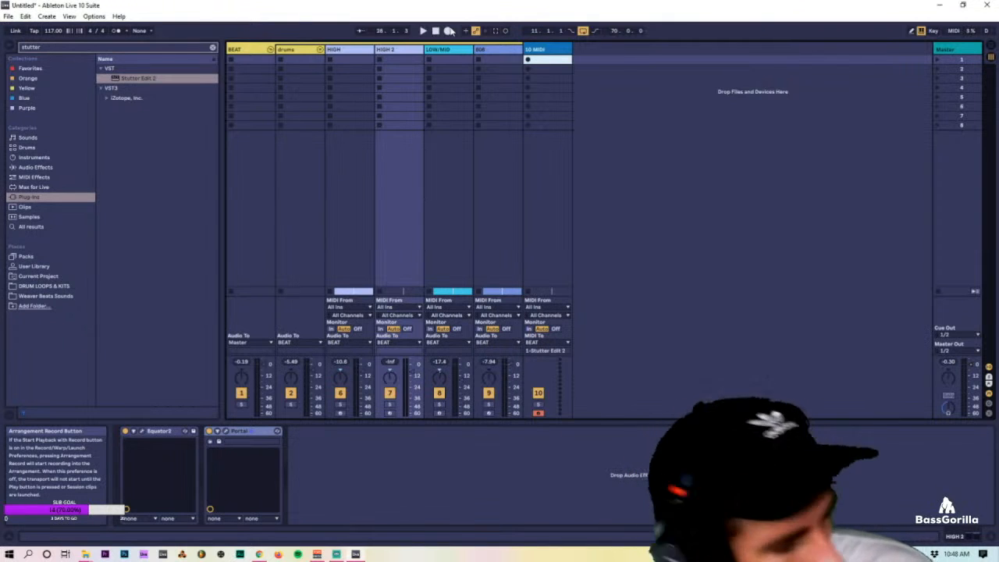
pyautogui.press('Tab')
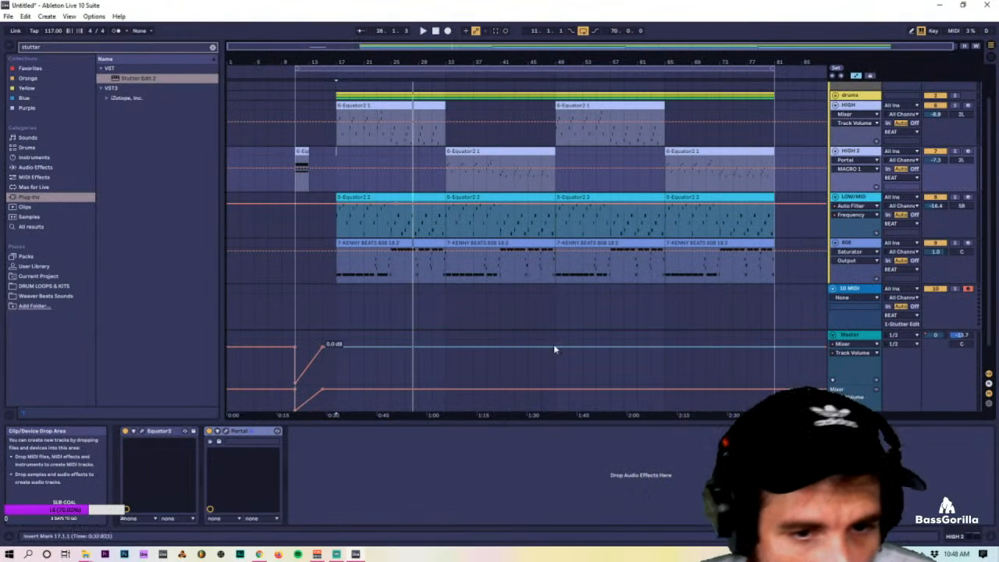
# Play from bar 33 and record a stutter trigger note on the new MIDI track leading into bar 49.
pyautogui.click(445, 289)
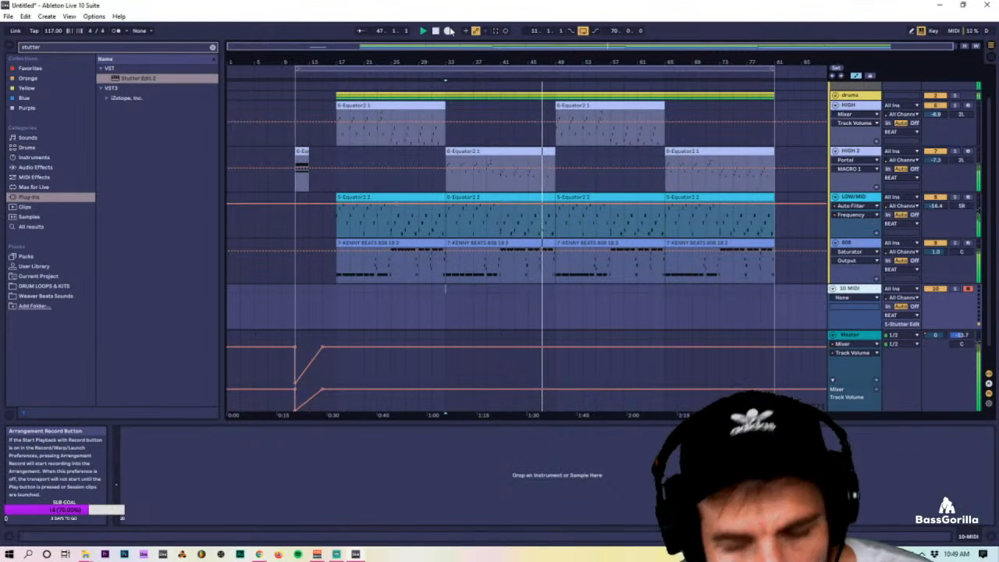
pyautogui.click(448, 30)
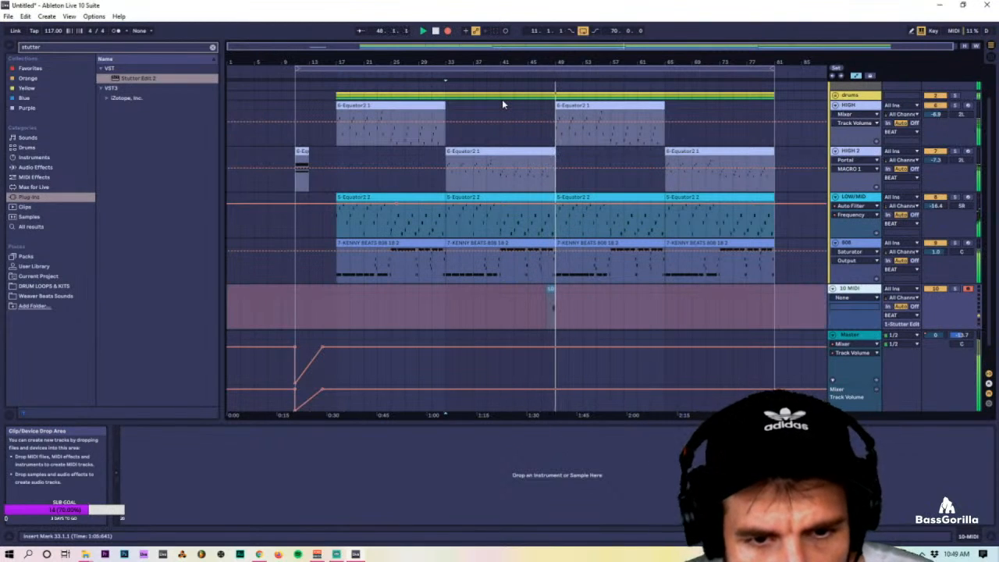
pyautogui.moveTo(558, 63)
pyautogui.mouseDown()
pyautogui.moveTo(557, 78)
pyautogui.moveTo(619, 83)
pyautogui.mouseUp()
pyautogui.press('space')
# Split the recorded MIDI clip at bar 49 and delete the part after the split.
pyautogui.click(462, 314)
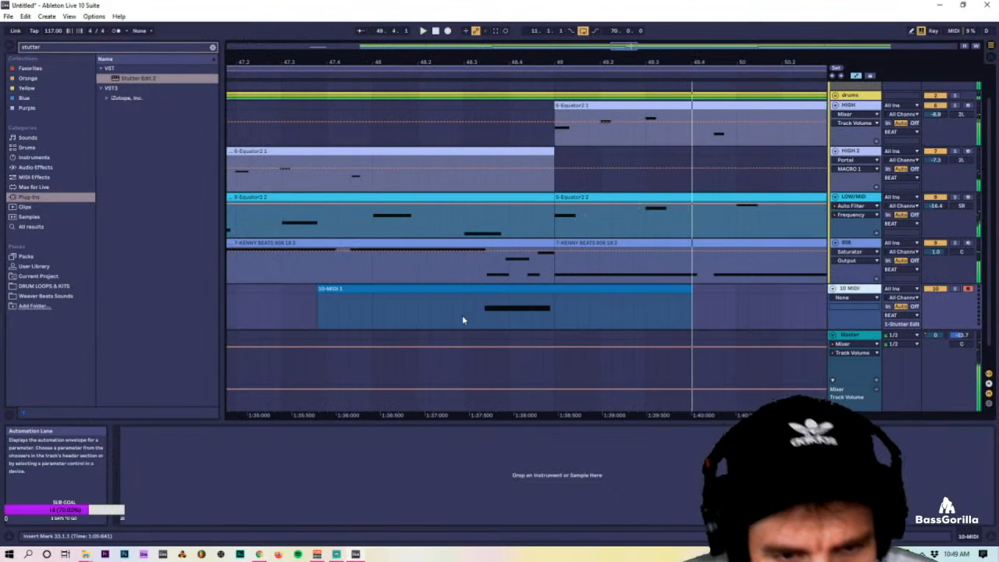
pyautogui.press('space')
pyautogui.click(556, 319)
pyautogui.hotkey('ctrl', 'e')
pyautogui.click(576, 288)
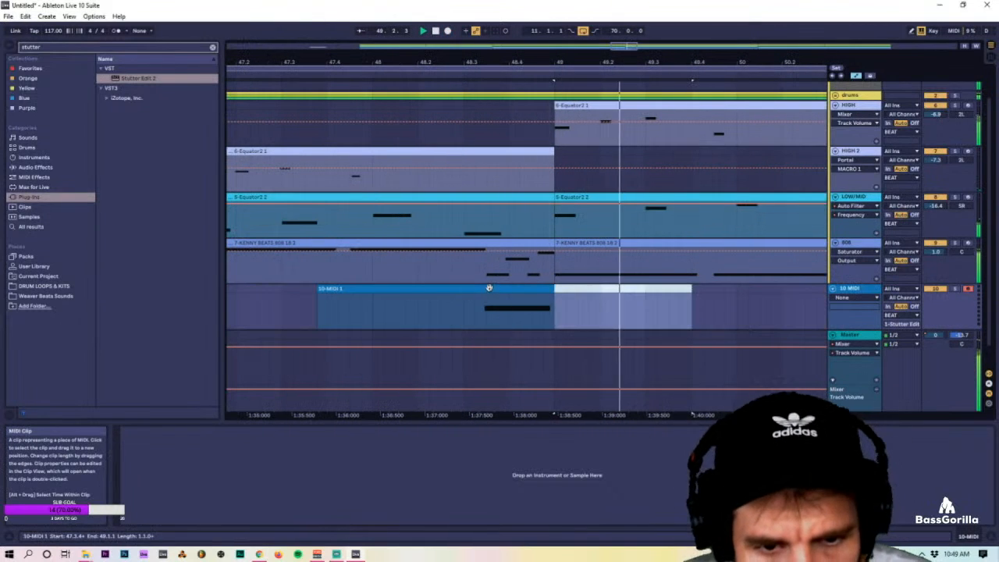
pyautogui.press('Delete')
# Move the G#3 stutter note earlier to beat 48.3 in the first MIDI clip and audition the clip.
pyautogui.doubleClick(489, 288)
pyautogui.press('space')
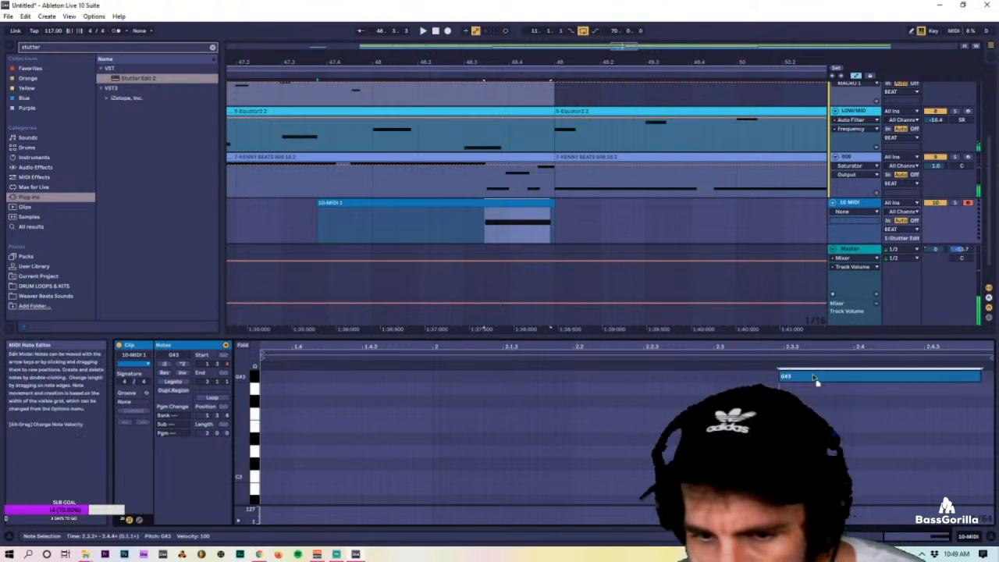
pyautogui.moveTo(819, 379); pyautogui.dragTo(752, 383)
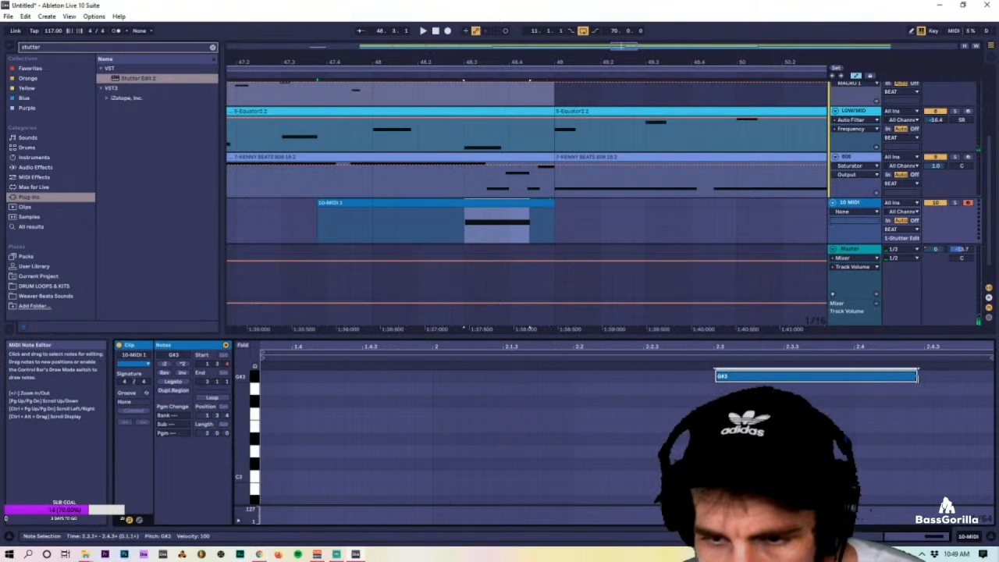
pyautogui.press('space')
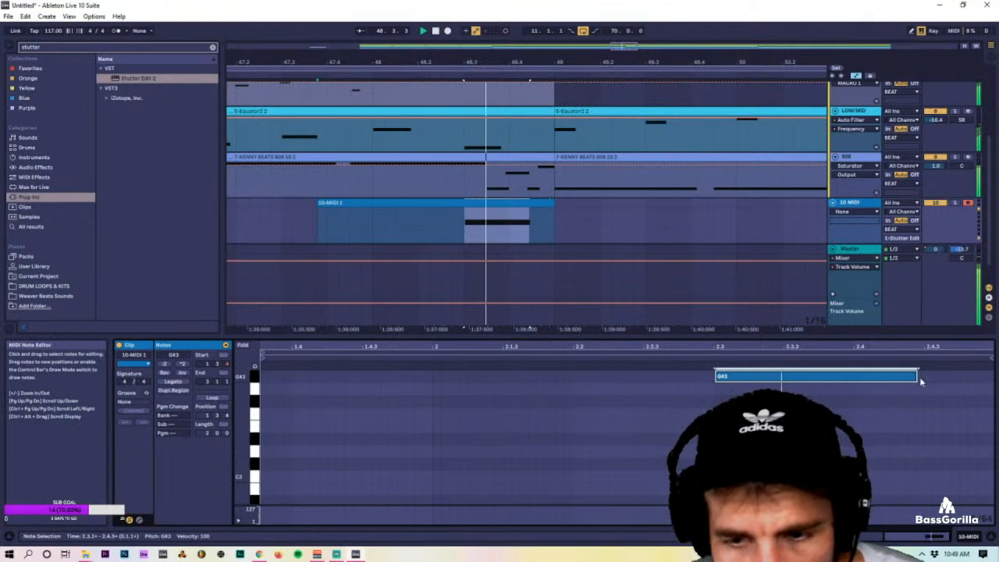
pyautogui.press('space')
pyautogui.press('space')
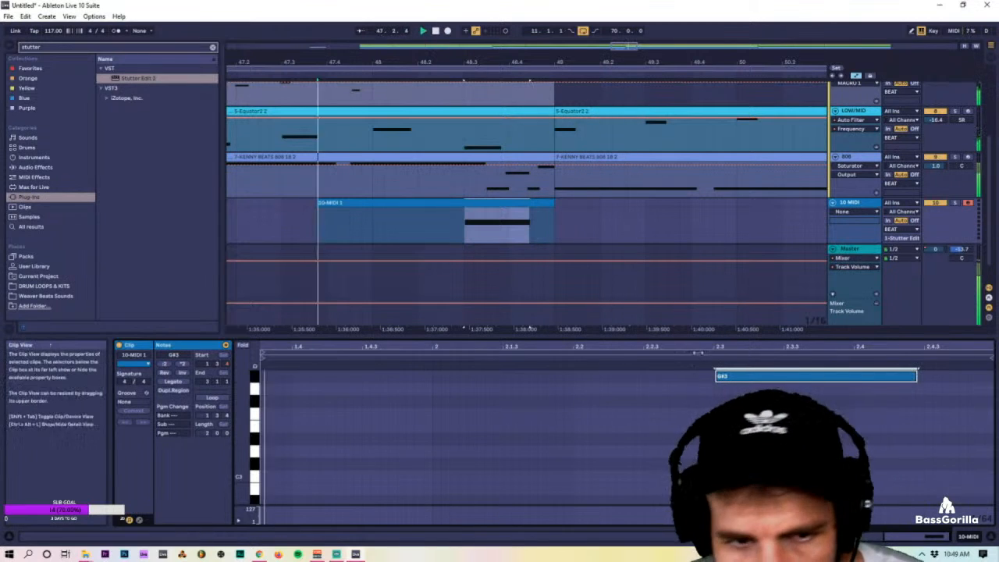
# Transpose the stutter note down semitone by semitone to D#3 while the transition into bar 49 plays.
pyautogui.press('Down')
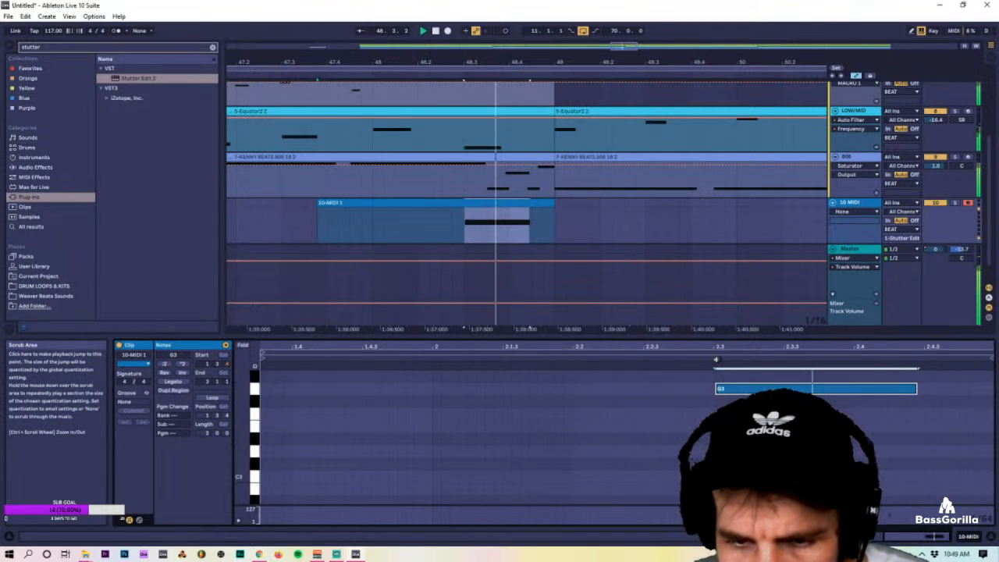
pyautogui.press('Down')
pyautogui.click(716, 360)
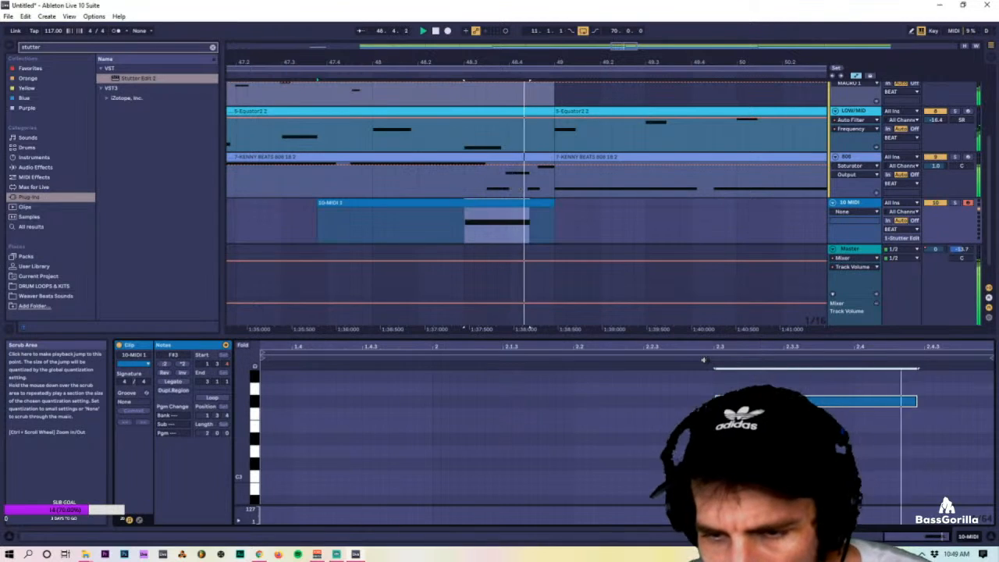
pyautogui.press('Down')
pyautogui.click(703, 360)
pyautogui.press('Down')
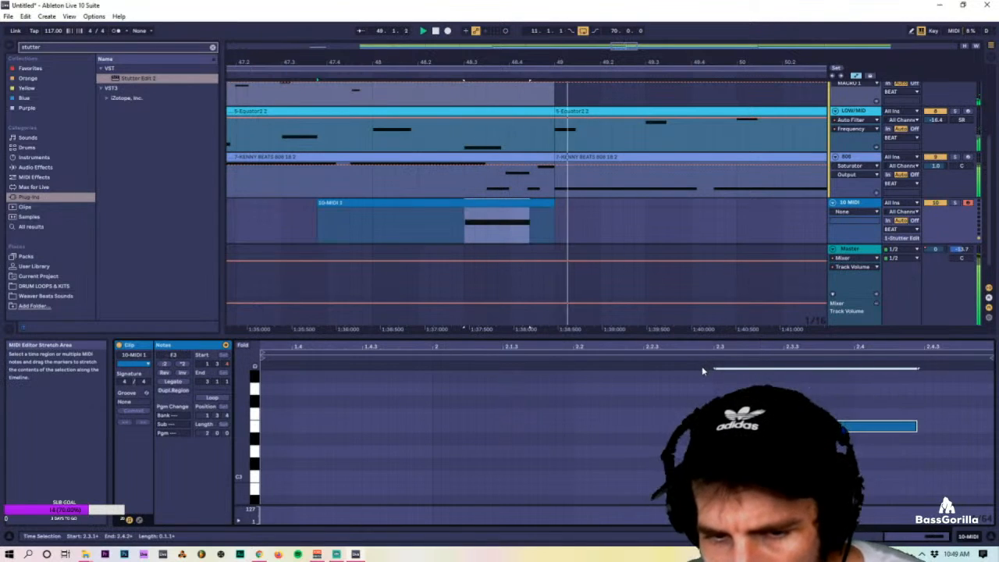
pyautogui.click(710, 362)
pyautogui.press('Down')
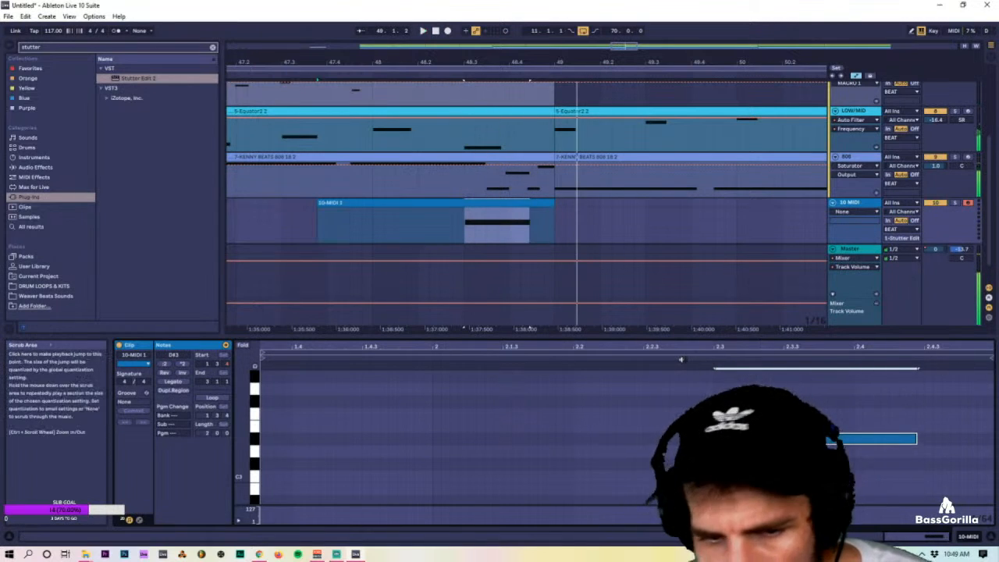
# Audition the transition, lower the stutter note to C#3 and extend its end to the end of the clip.
pyautogui.click(680, 360)
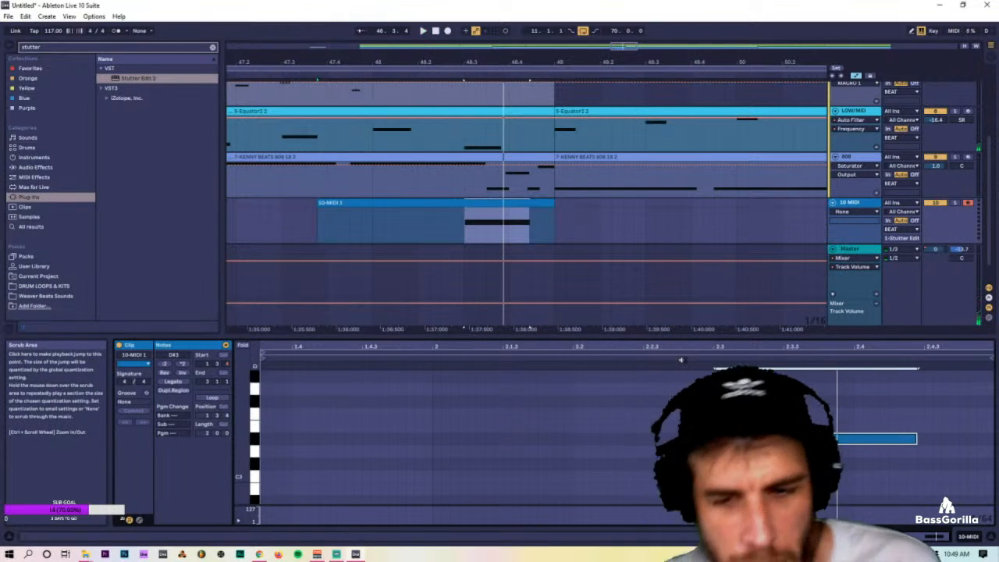
pyautogui.click(619, 360)
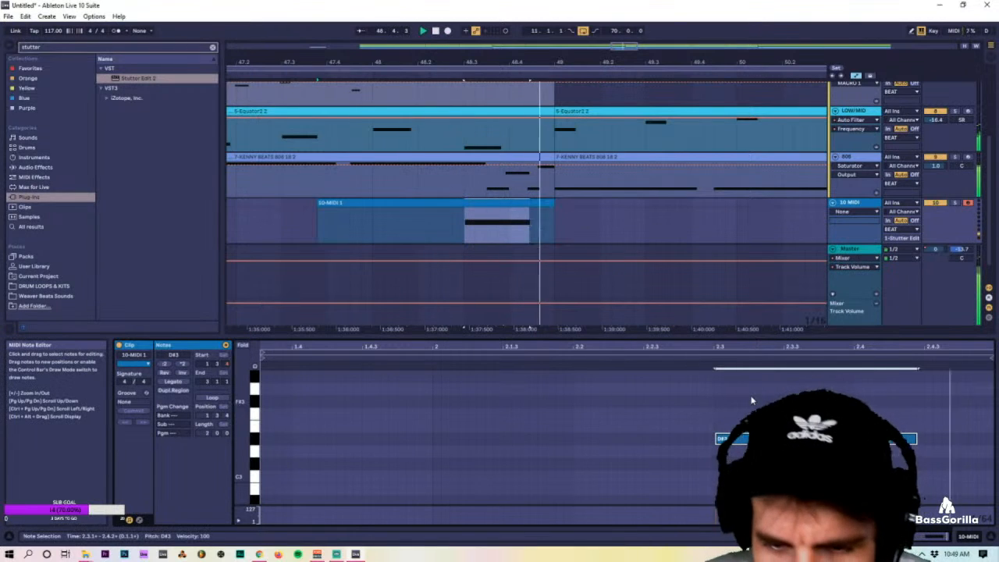
pyautogui.press('space')
pyautogui.press('space')
pyautogui.press('Down')
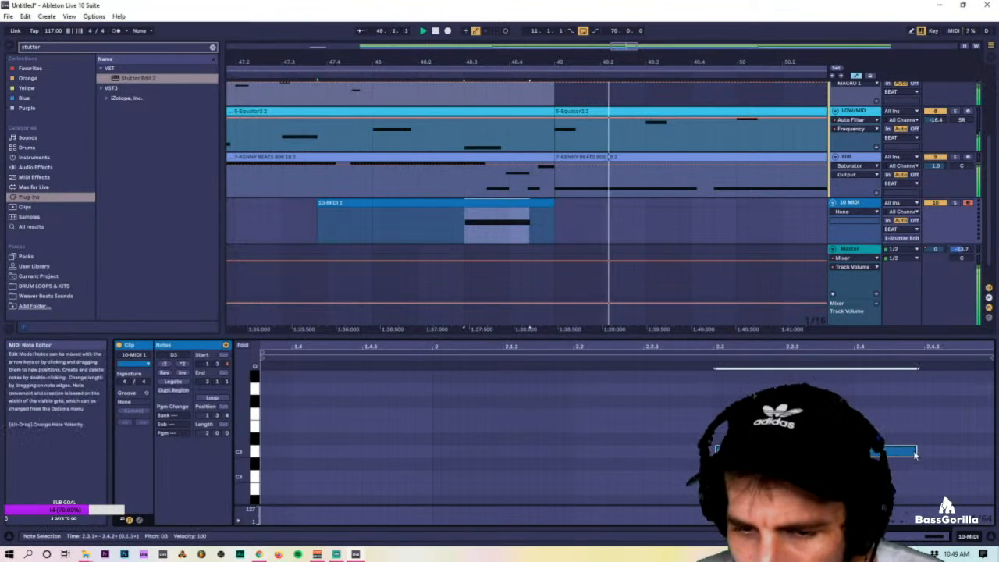
pyautogui.press('Down')
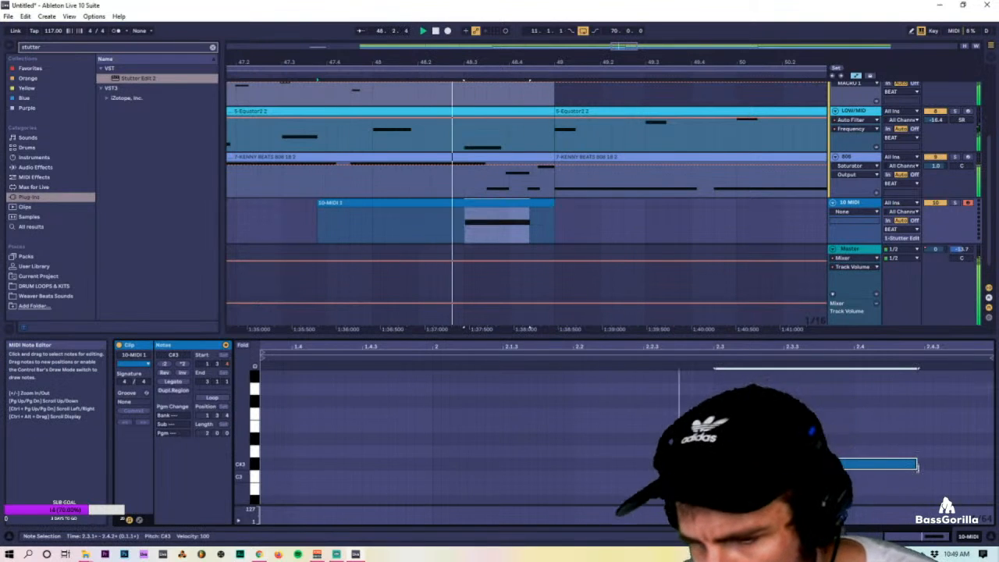
pyautogui.moveTo(918, 464); pyautogui.dragTo(985, 465)
pyautogui.moveTo(807, 346); pyautogui.dragTo(807, 321)
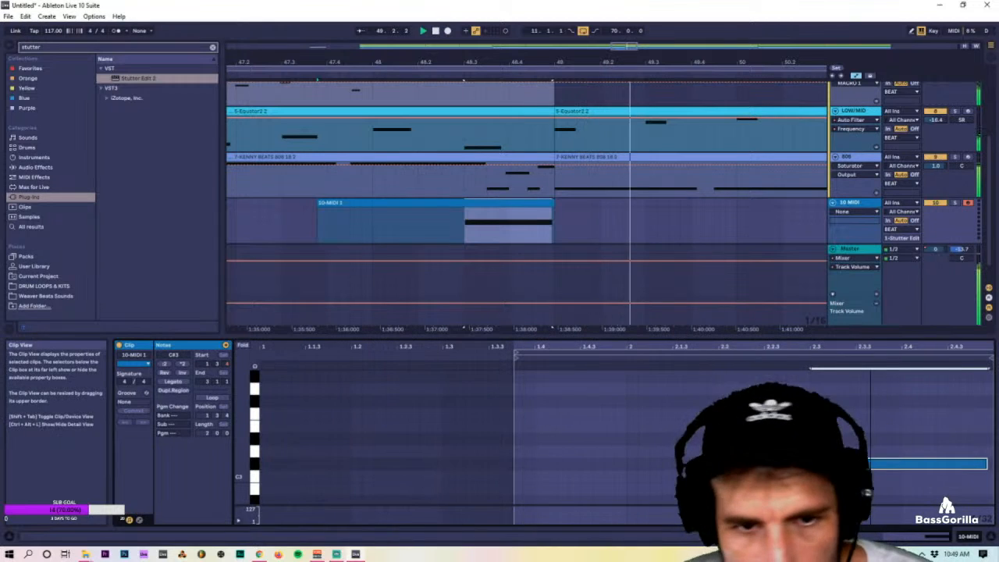
# Record a new pass of stutter trigger notes on the 10 MIDI track up to just past bar 57.
pyautogui.moveTo(643, 63); pyautogui.dragTo(643, 23)
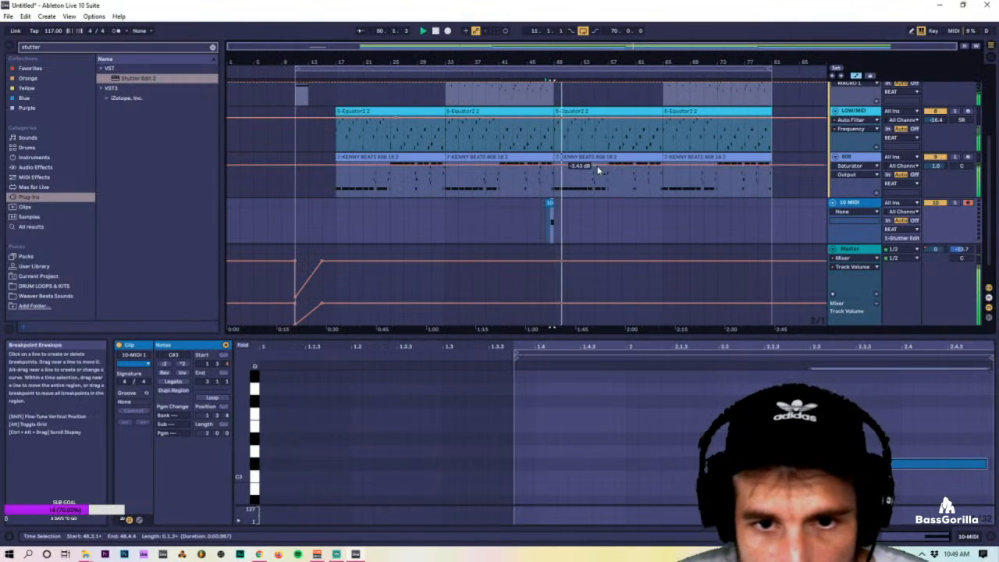
pyautogui.click(626, 235)
pyautogui.click(690, 207)
pyautogui.click(634, 204)
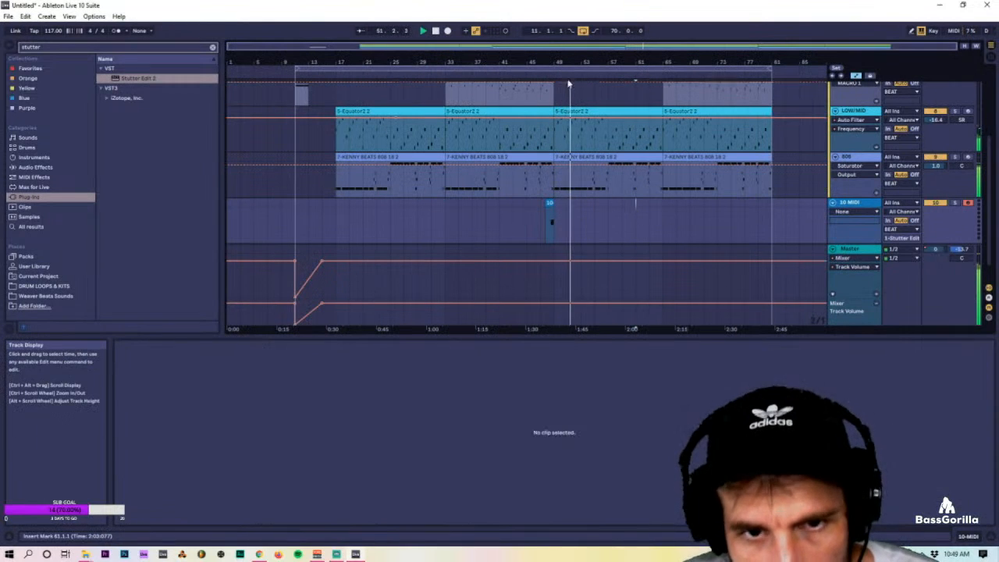
pyautogui.click(448, 32)
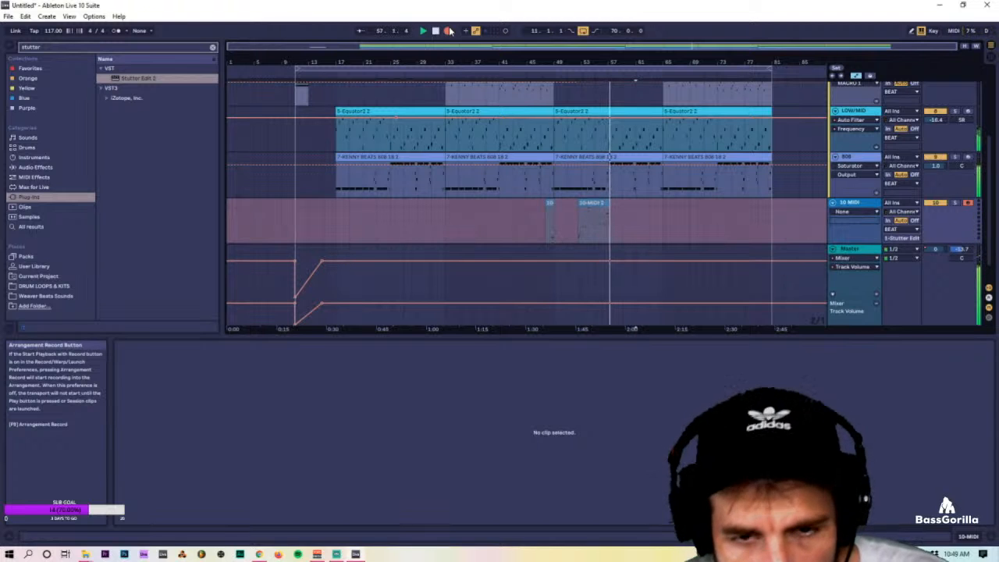
pyautogui.press('space')
# Split the new recording at 56.3 and bar 57, delete the parts outside that range and audition the transition.
pyautogui.moveTo(607, 61); pyautogui.dragTo(591, 148)
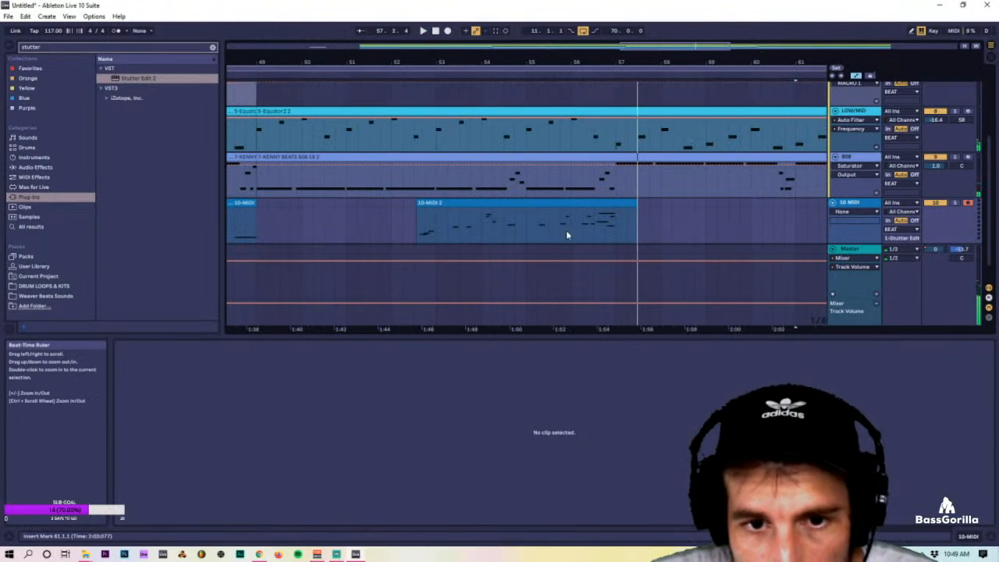
pyautogui.click(591, 236)
pyautogui.press('space')
pyautogui.moveTo(595, 235); pyautogui.dragTo(615, 209)
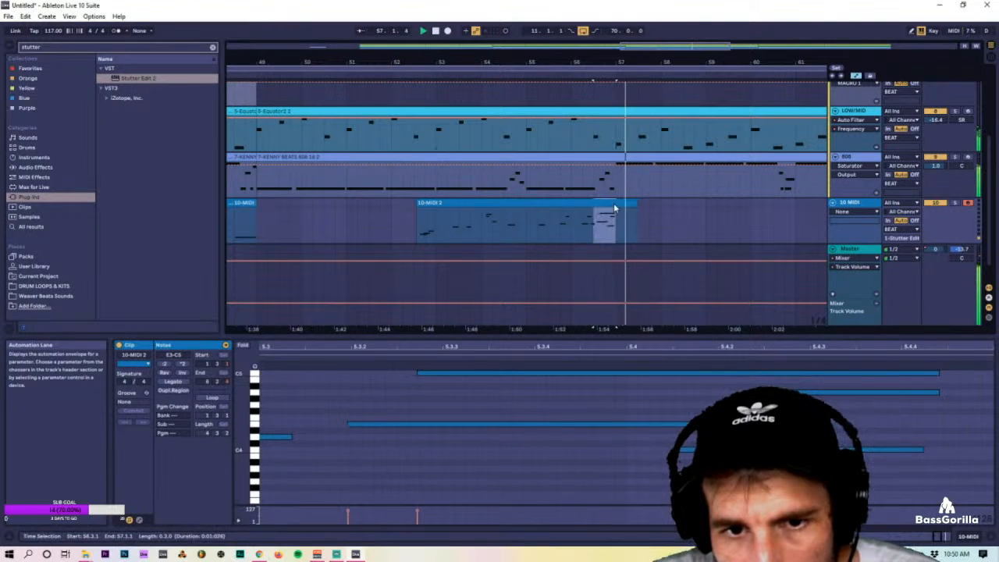
pyautogui.hotkey('ctrl', 'e')
pyautogui.click(627, 203)
pyautogui.click(578, 222)
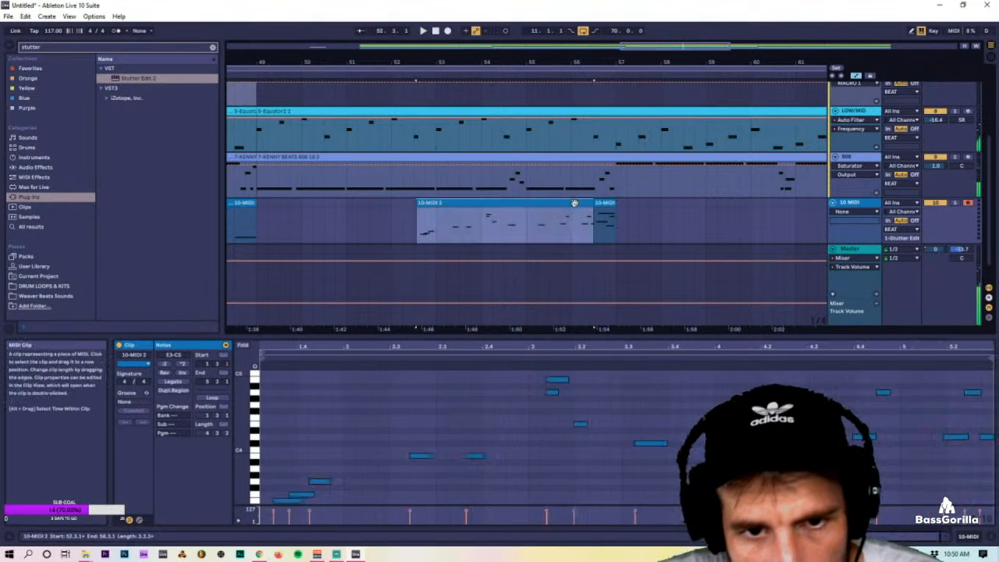
pyautogui.press('Delete')
pyautogui.press('space')
pyautogui.press('space')
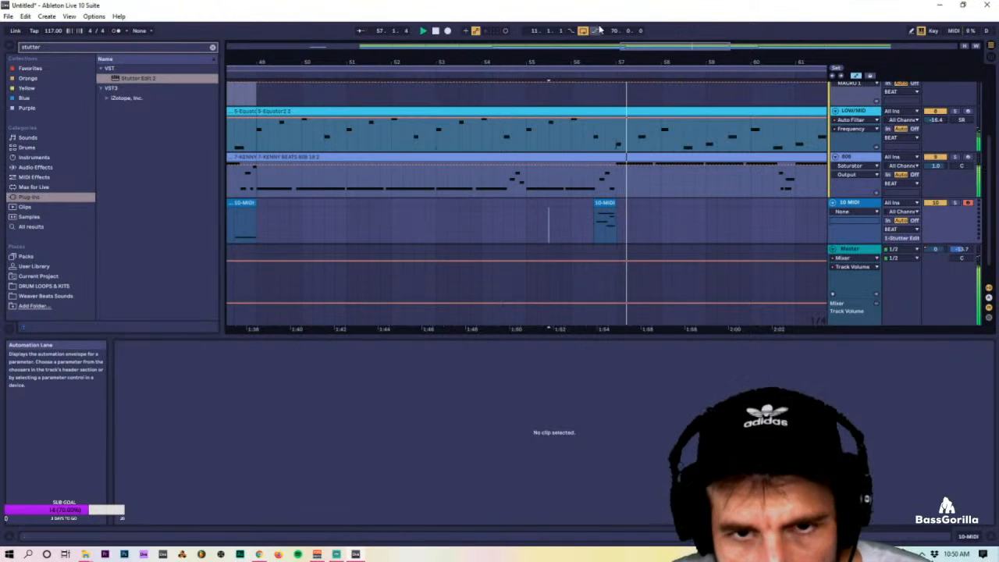
# Extend the start of the E4 note back to the beginning of the trimmed clip and play it.
pyautogui.hotkey('ctrl', 'z')
pyautogui.press('space')
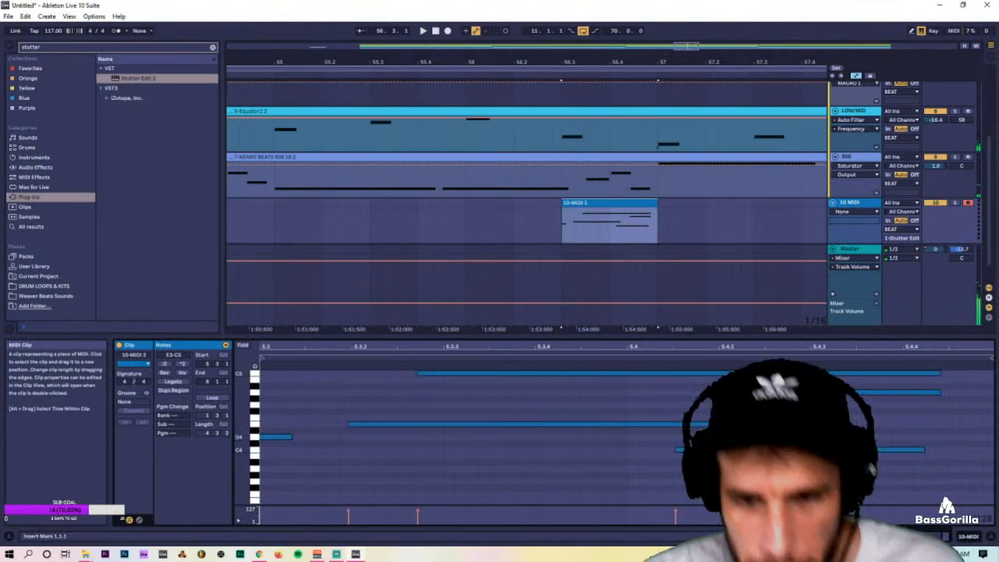
pyautogui.moveTo(502, 347); pyautogui.dragTo(829, 312)
pyautogui.click(829, 423)
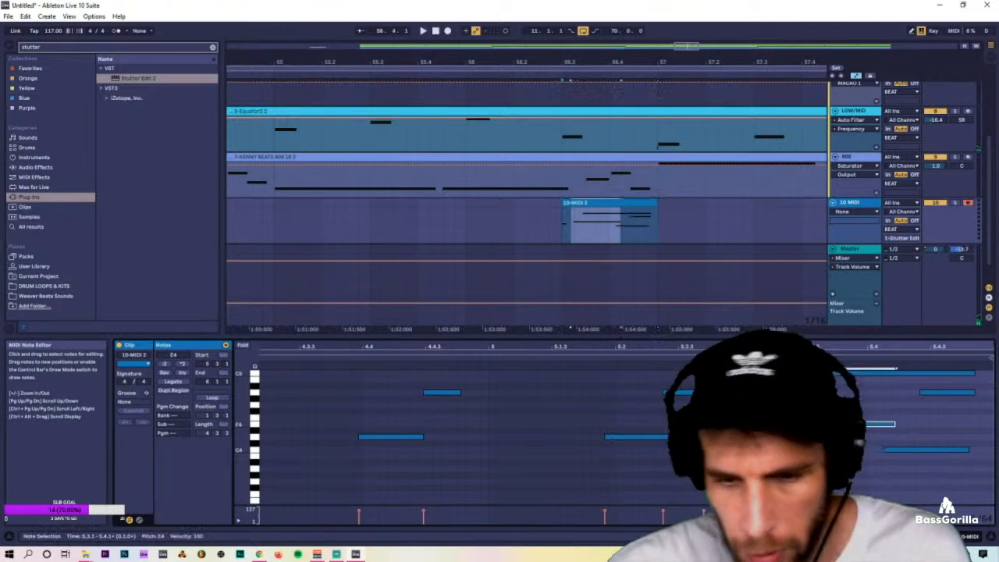
pyautogui.press('space')
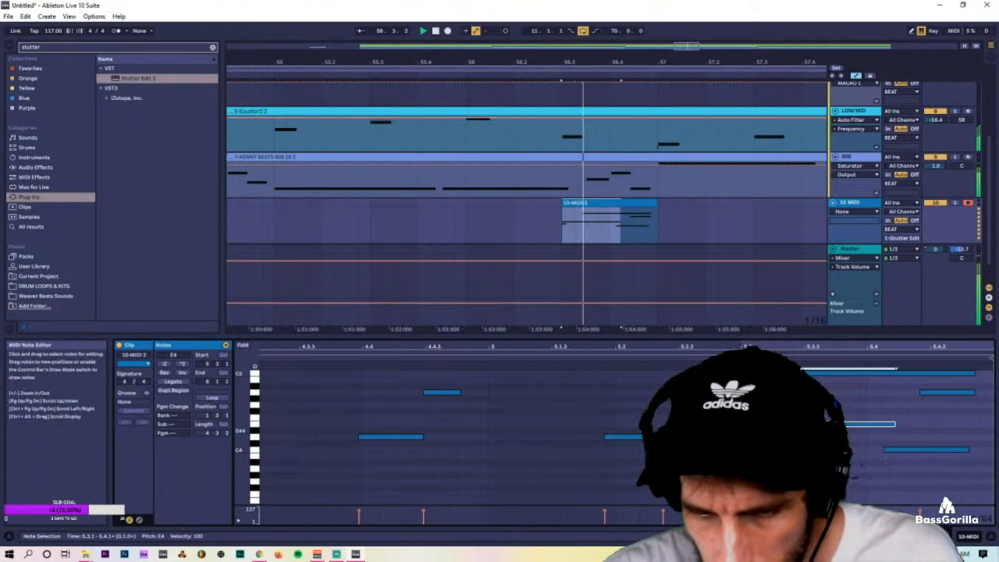
# Move the C4 note's start back to 5.4, shift the C5 and A4 starts slightly later, and play the result.
pyautogui.click(890, 450)
pyautogui.press('space')
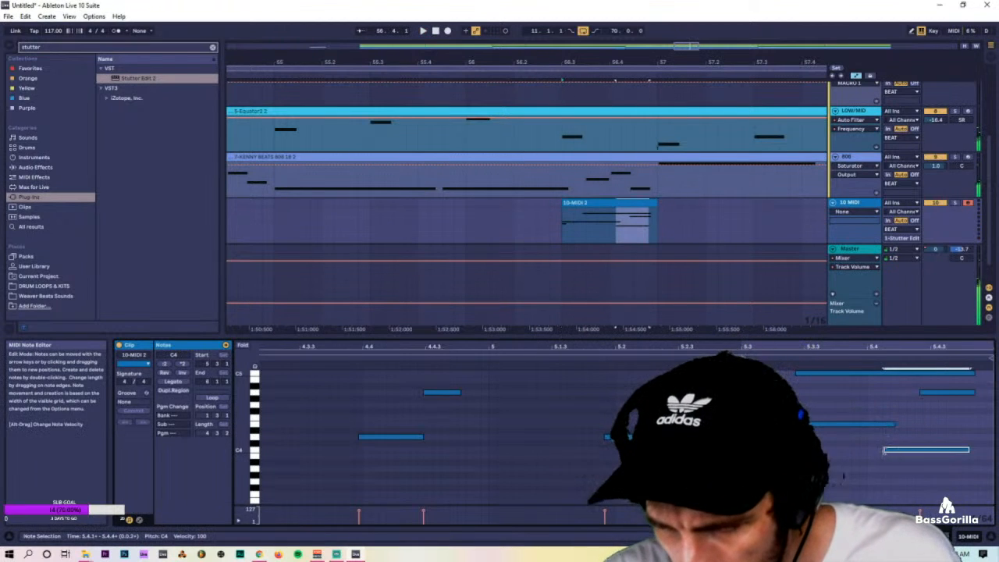
pyautogui.moveTo(797, 372); pyautogui.dragTo(804, 373)
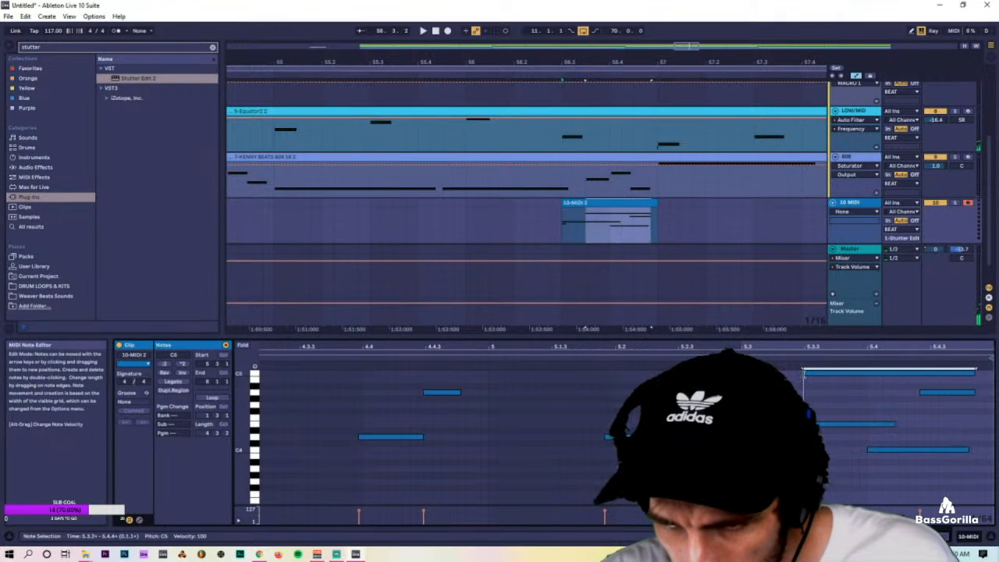
pyautogui.click(922, 393)
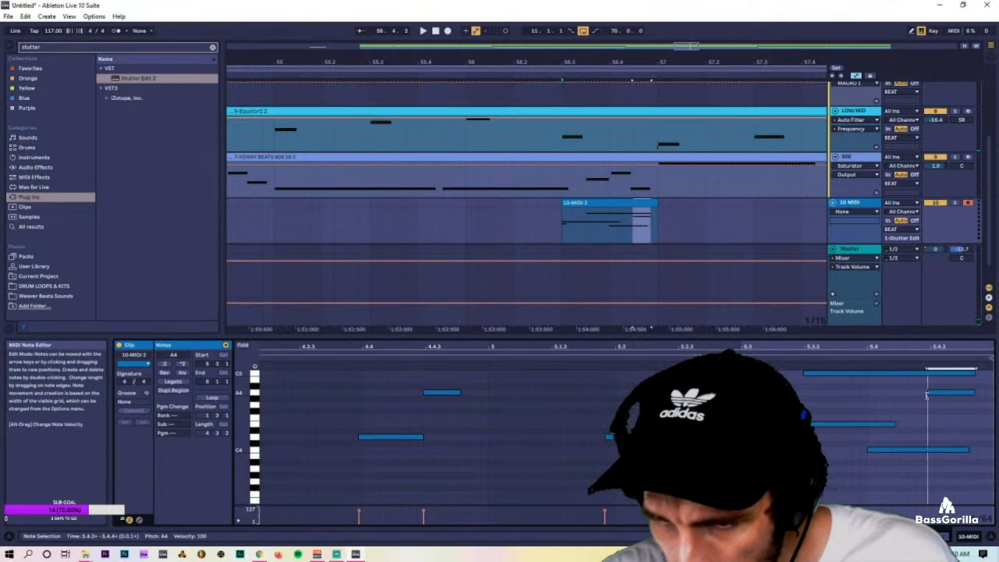
pyautogui.press('space')
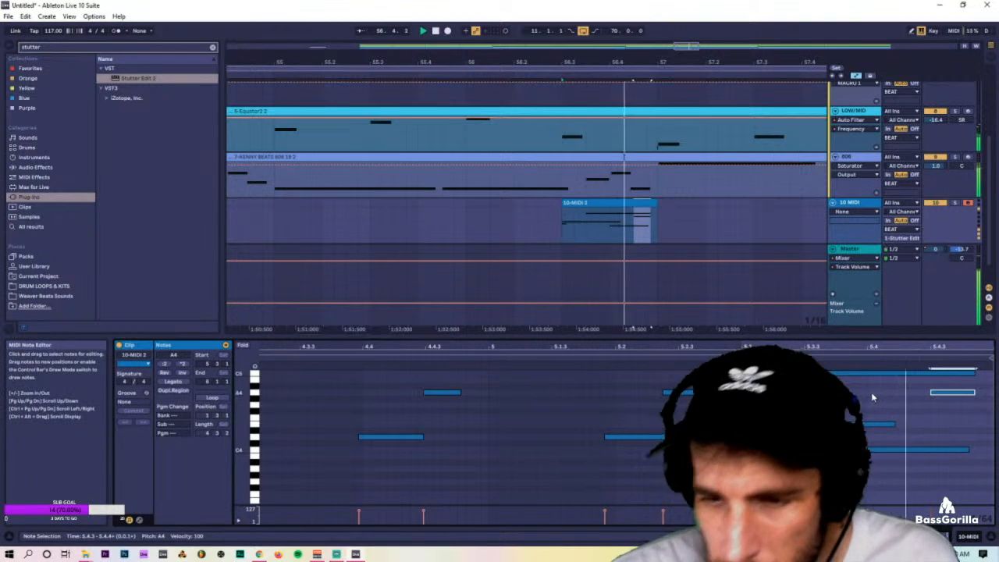
# Audition the edited stutter clip in context from several points before bar 57.
pyautogui.click(526, 224)
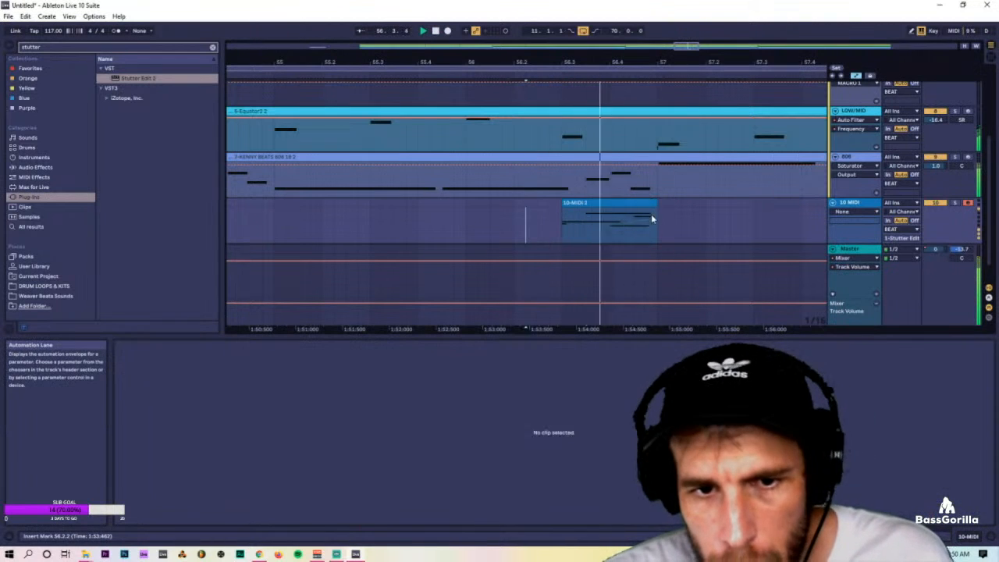
pyautogui.click(652, 218)
pyautogui.click(390, 225)
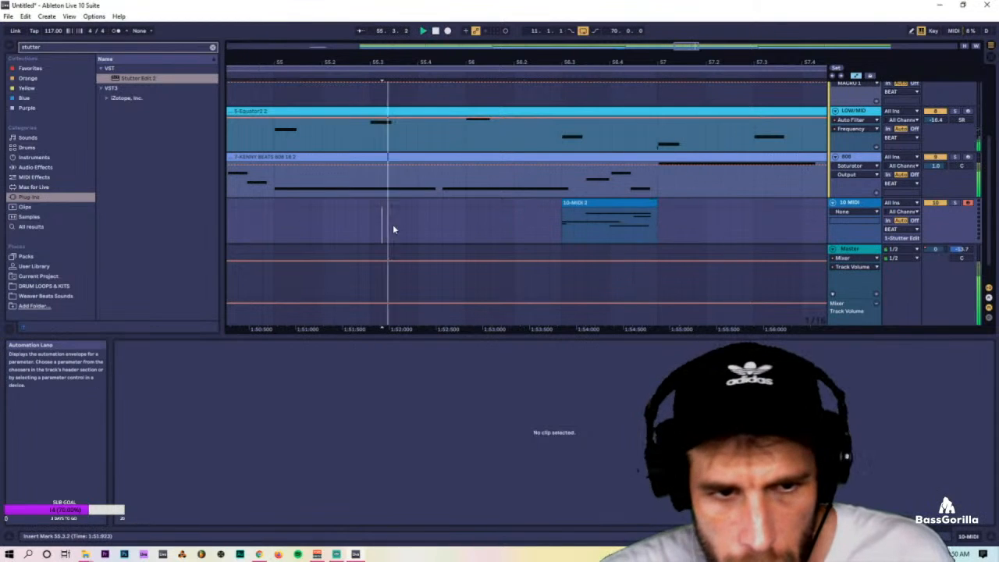
pyautogui.moveTo(504, 70); pyautogui.dragTo(506, 62)
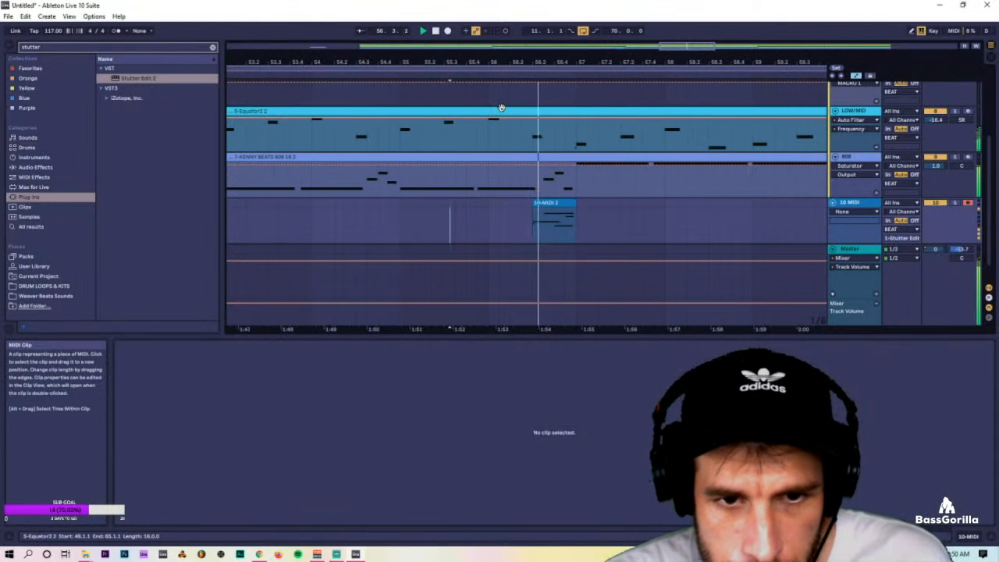
pyautogui.press('space')
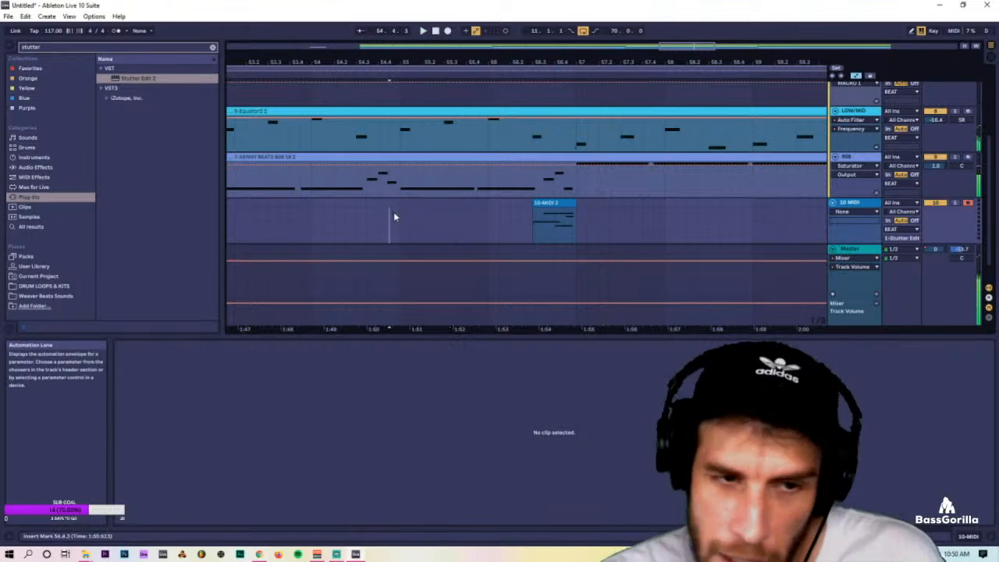
pyautogui.click(398, 207)
pyautogui.press('space')
# Show the 10 MIDI track's Speaker On automation and switch it off from bar 57 until about bar 58.
pyautogui.click(850, 212)
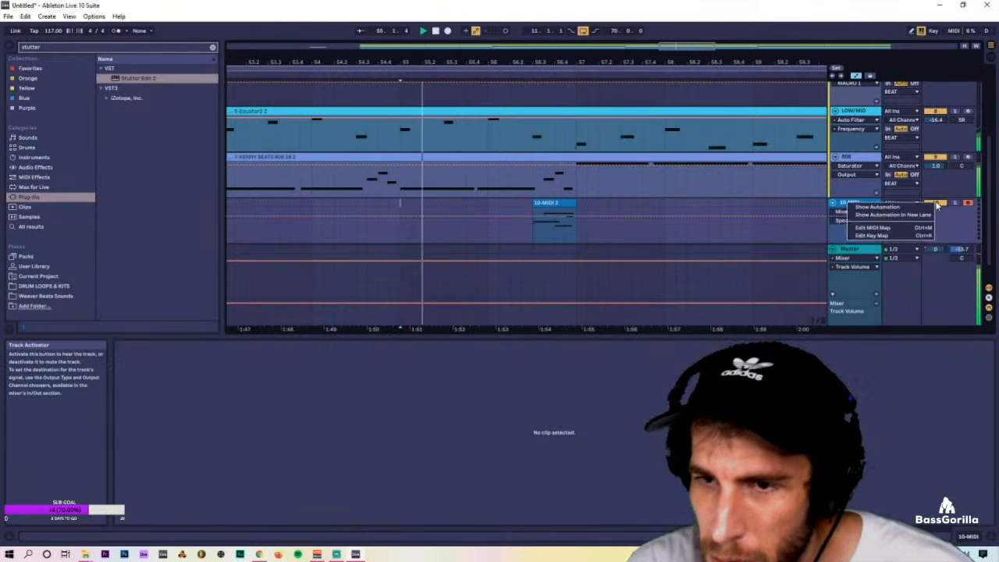
pyautogui.click(859, 219)
pyautogui.press('space')
pyautogui.click(575, 224)
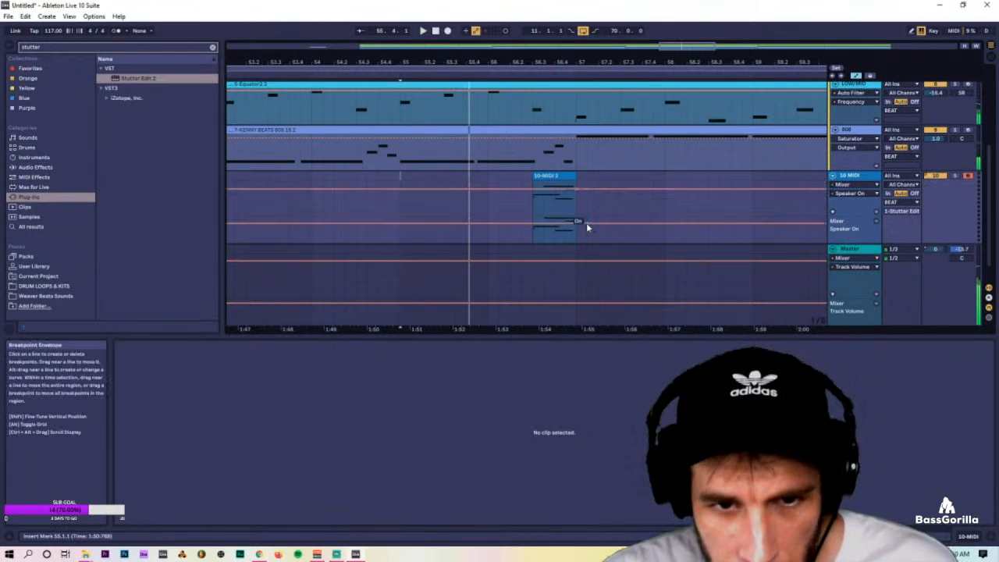
pyautogui.click(524, 213)
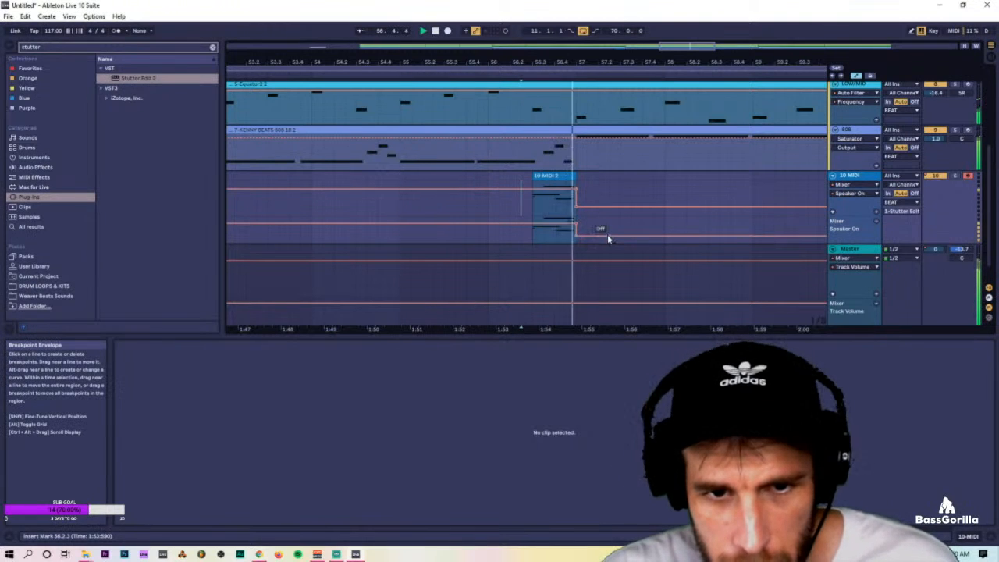
pyautogui.moveTo(658, 236); pyautogui.dragTo(660, 190)
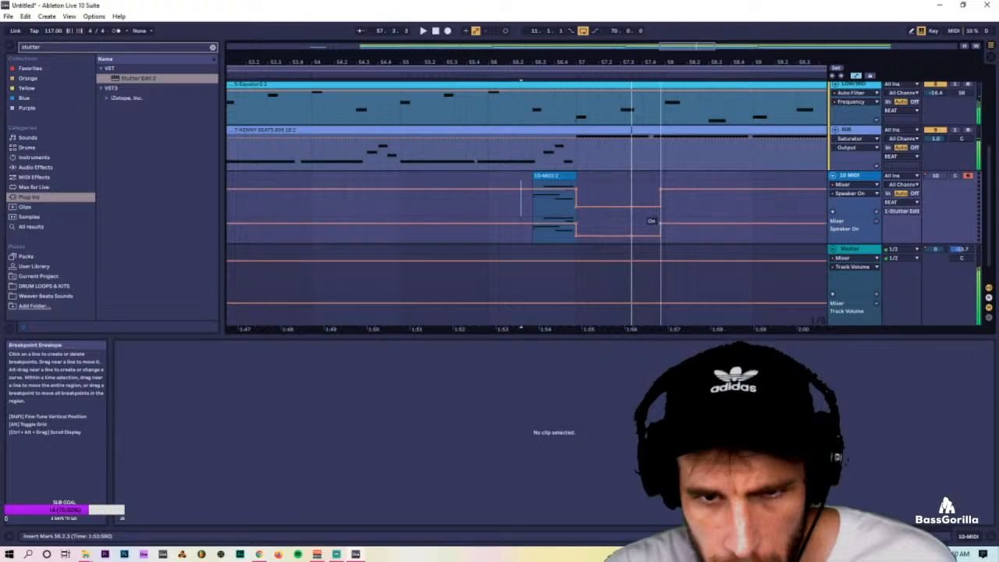
# Play from the start of the stutter clip at about 56.4 through the switched-off stretch on the 10 MIDI track.
pyautogui.click(534, 218)
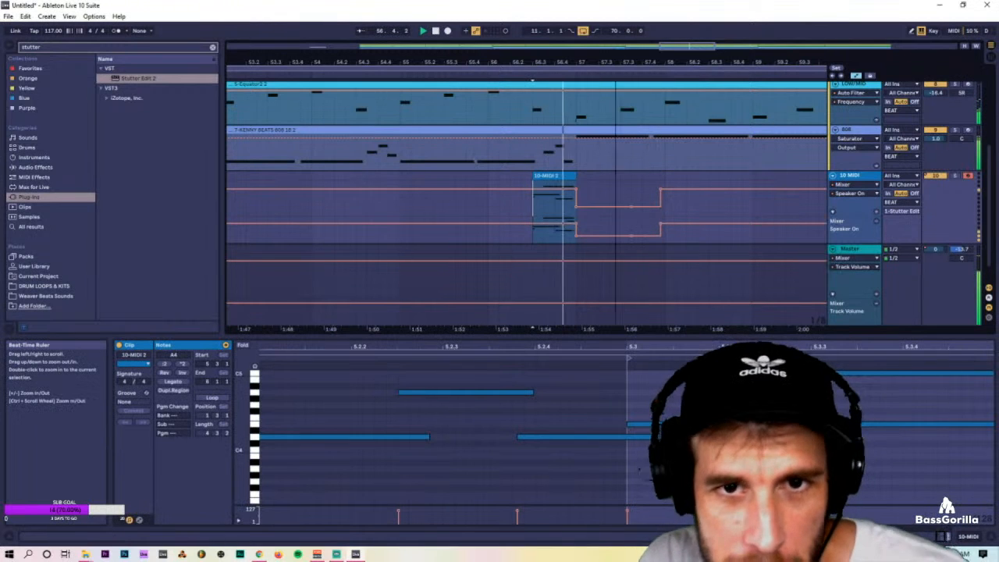
pyautogui.moveTo(611, 74); pyautogui.dragTo(658, 51)
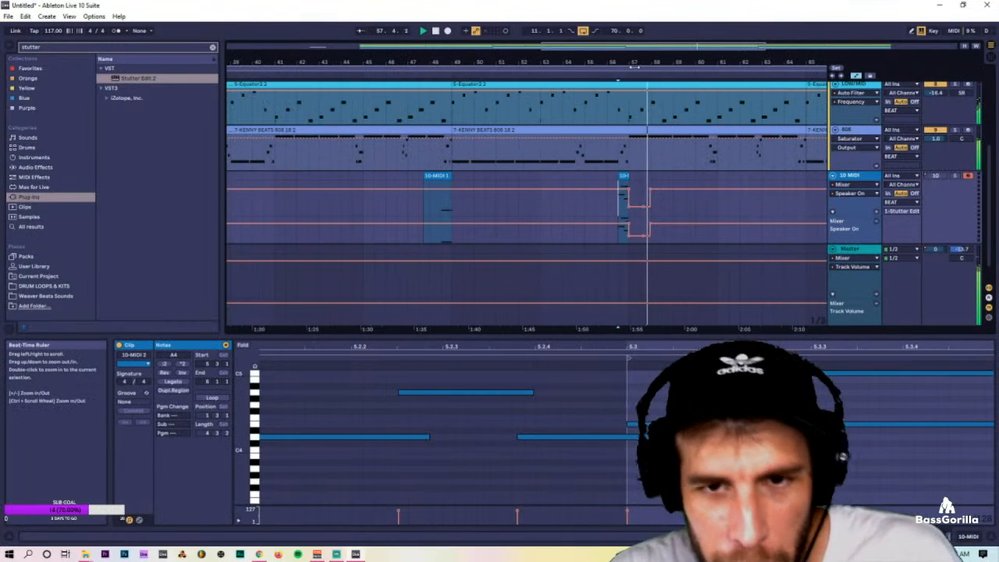
pyautogui.click(705, 212)
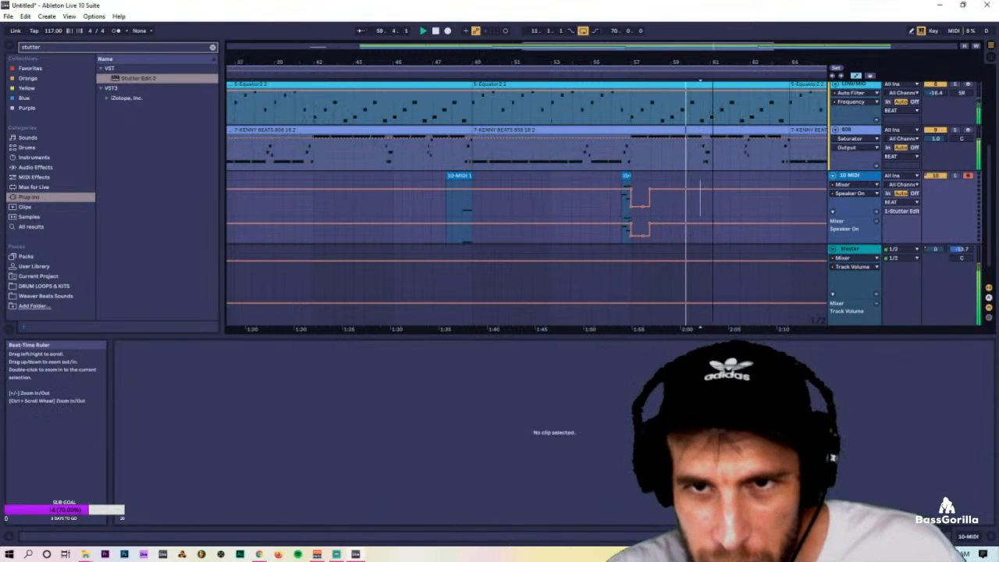
# Record a new stutter trigger clip on the 10 MIDI track across the transition into bar 65.
pyautogui.moveTo(414, 64); pyautogui.dragTo(415, 52)
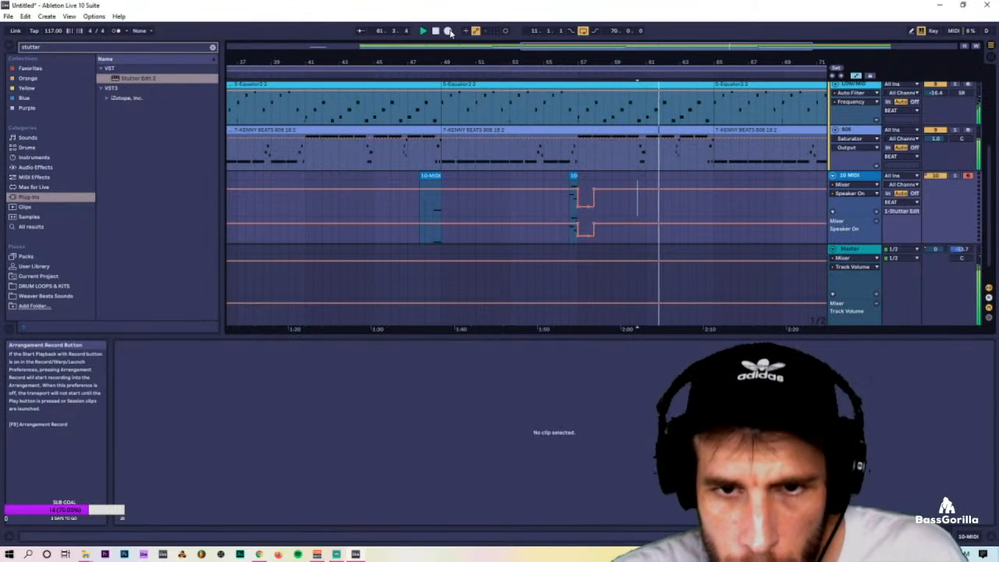
pyautogui.click(448, 31)
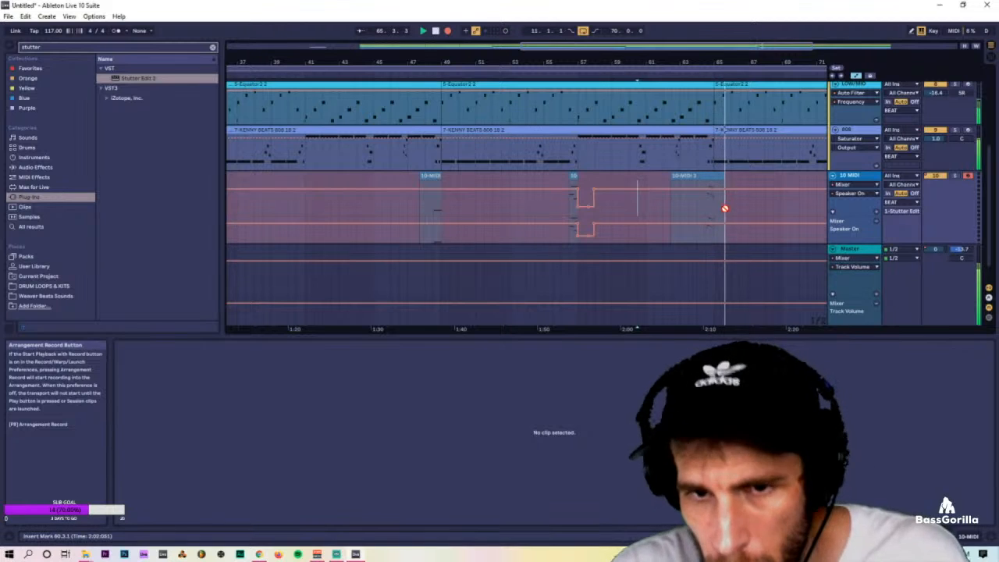
pyautogui.press('space')
# Split the newly recorded clip at bar 65 and delete the part after it.
pyautogui.click(692, 208)
pyautogui.click(717, 178)
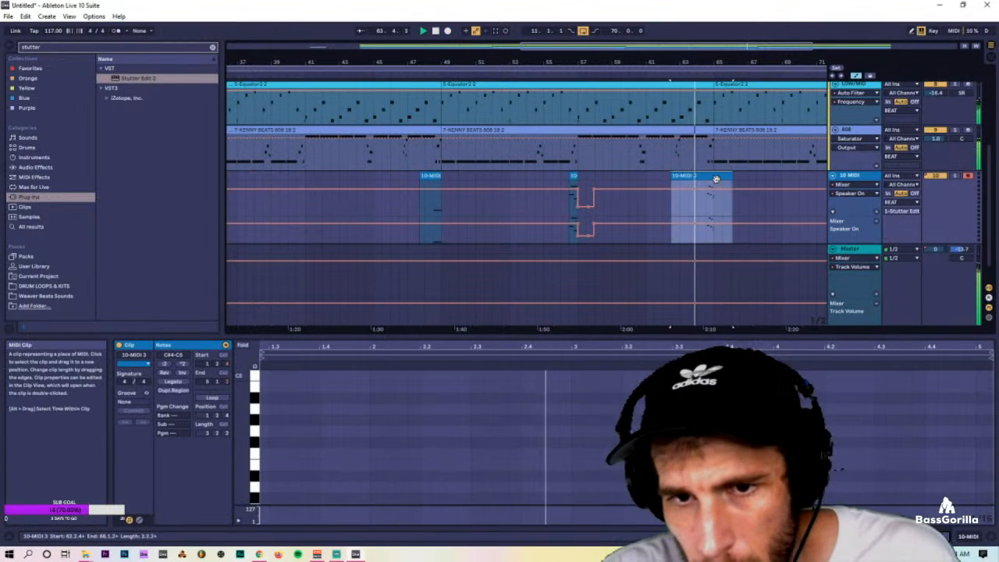
pyautogui.click(715, 208)
pyautogui.hotkey('ctrl', 'e')
pyautogui.click(719, 179)
pyautogui.press('Delete')
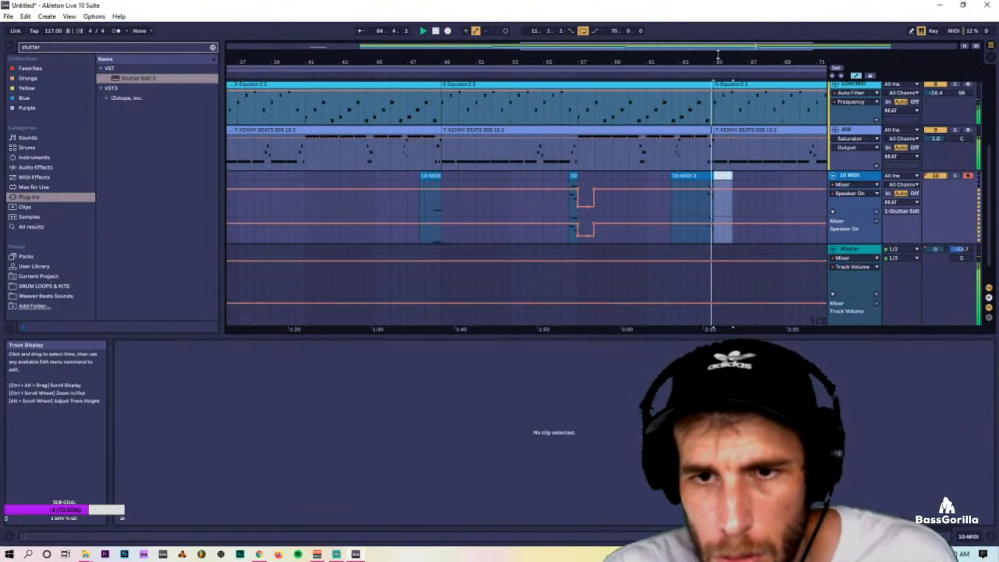
# Split the new clip at 64.3.1 and delete the empty part before the trigger notes.
pyautogui.scroll(5, 720, 179)
pyautogui.click(660, 204)
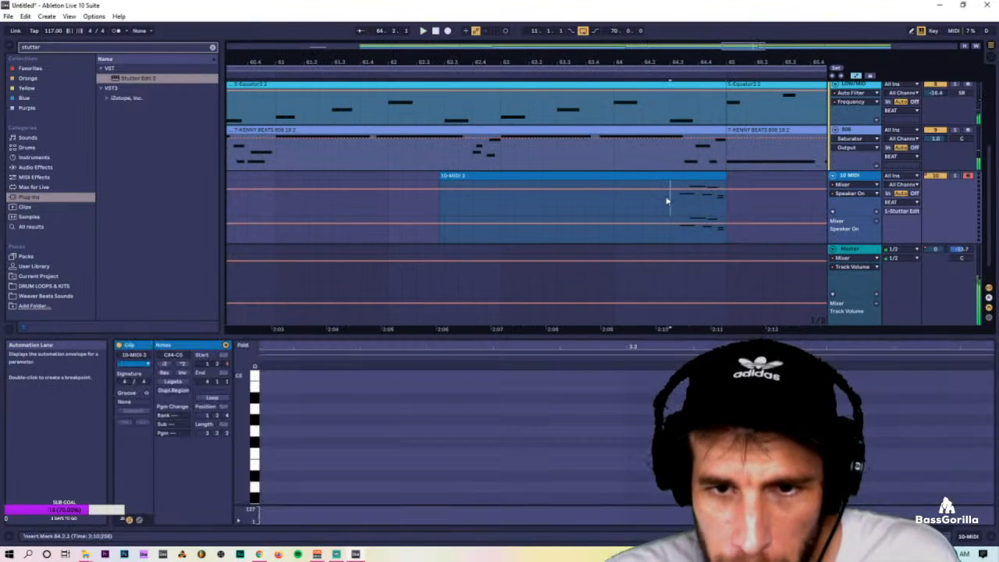
pyautogui.hotkey('ctrl', 'e')
pyautogui.press('Delete')
# Extend the F4 note's start back to 3.3, the beginning of the trimmed clip, and play it.
pyautogui.click(546, 453)
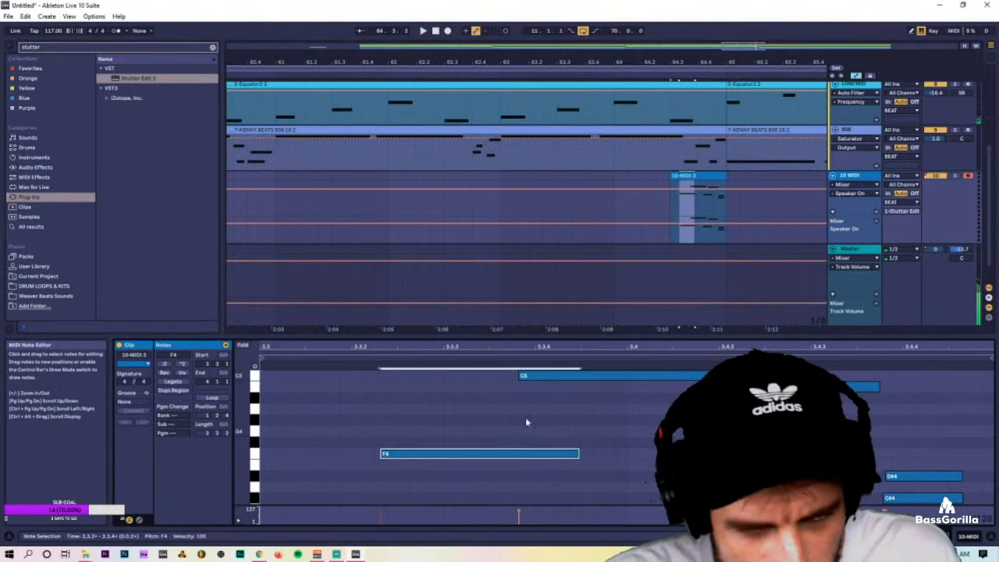
pyautogui.moveTo(551, 345); pyautogui.dragTo(749, 326)
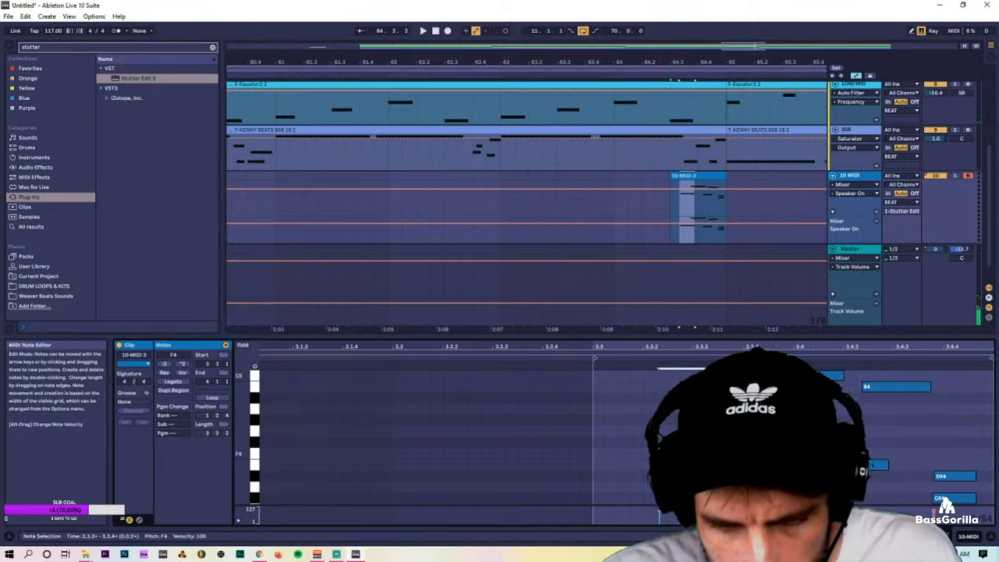
pyautogui.moveTo(661, 453); pyautogui.dragTo(594, 452)
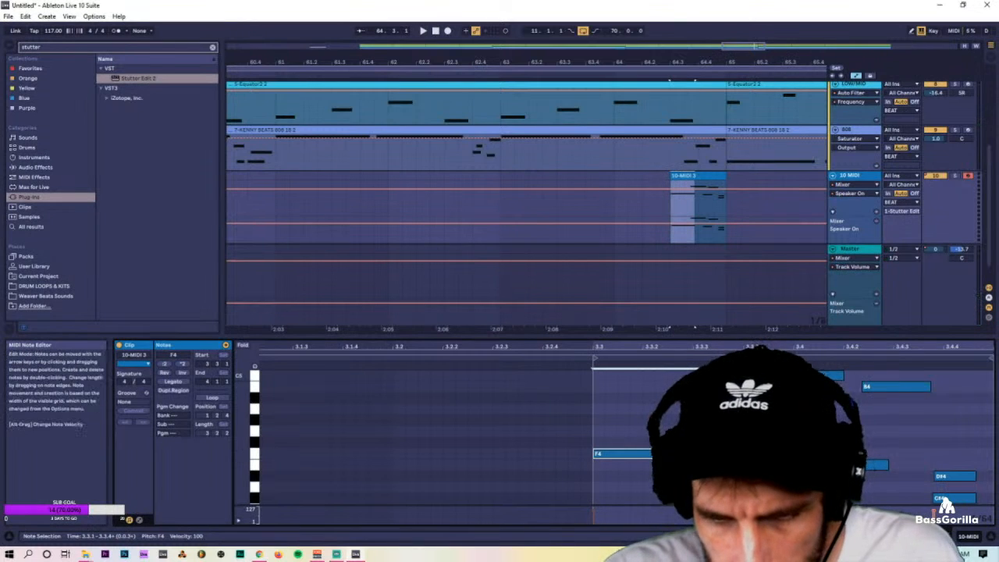
pyautogui.click(859, 466)
pyautogui.press('space')
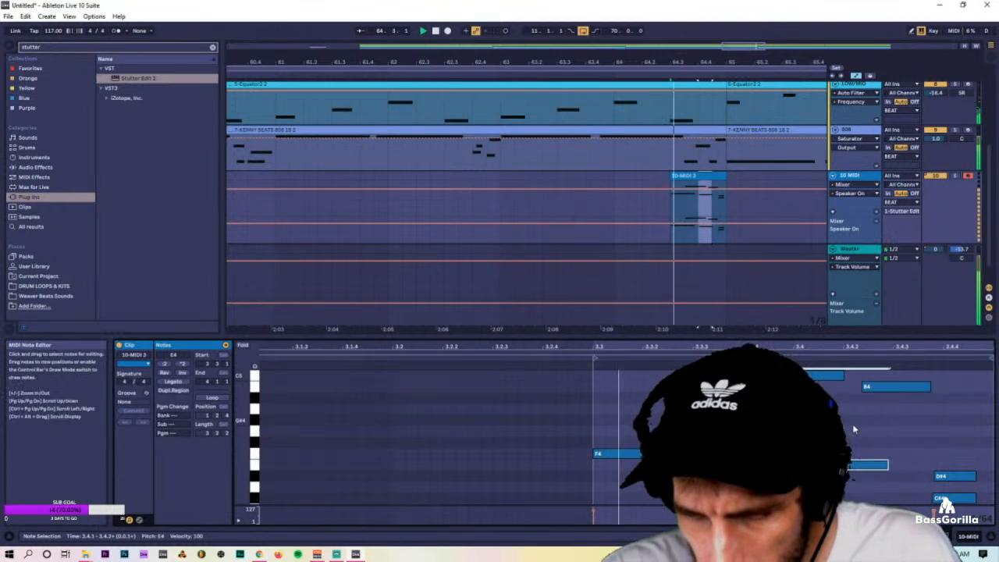
# Try shifting the B4 note later while the passage plays, and select the C#4 and D#4 notes.
pyautogui.click(868, 388)
pyautogui.moveTo(878, 389); pyautogui.dragTo(919, 388)
pyautogui.moveTo(937, 462); pyautogui.dragTo(964, 505)
pyautogui.press('space')
pyautogui.moveTo(934, 346); pyautogui.dragTo(944, 342)
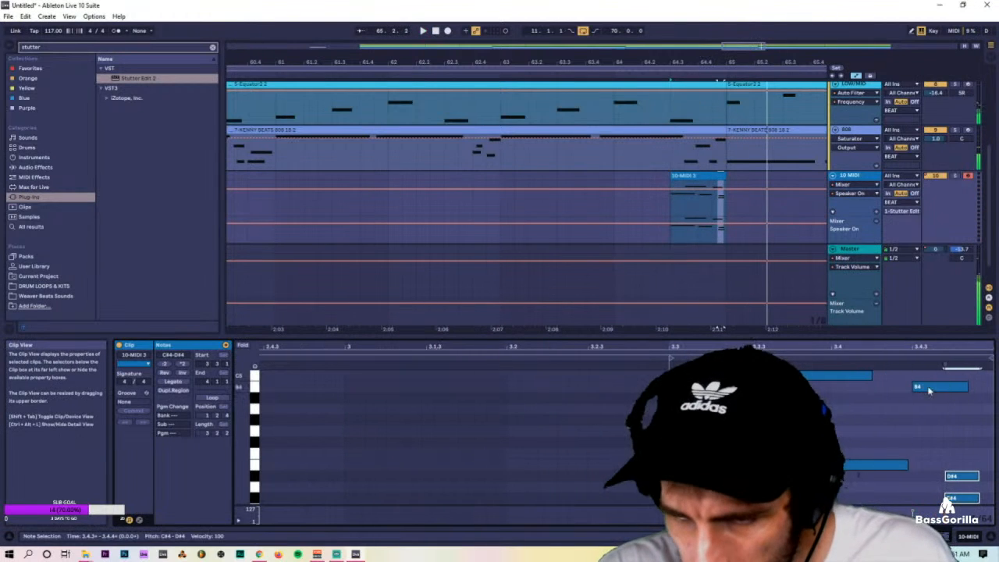
# Move the B4 note back to the end of C5, shift C#4 and D#4 earlier to 3.4.3, and play the result.
pyautogui.moveTo(929, 390); pyautogui.dragTo(883, 391)
pyautogui.press('space')
pyautogui.moveTo(944, 443); pyautogui.dragTo(931, 500)
pyautogui.press('space')
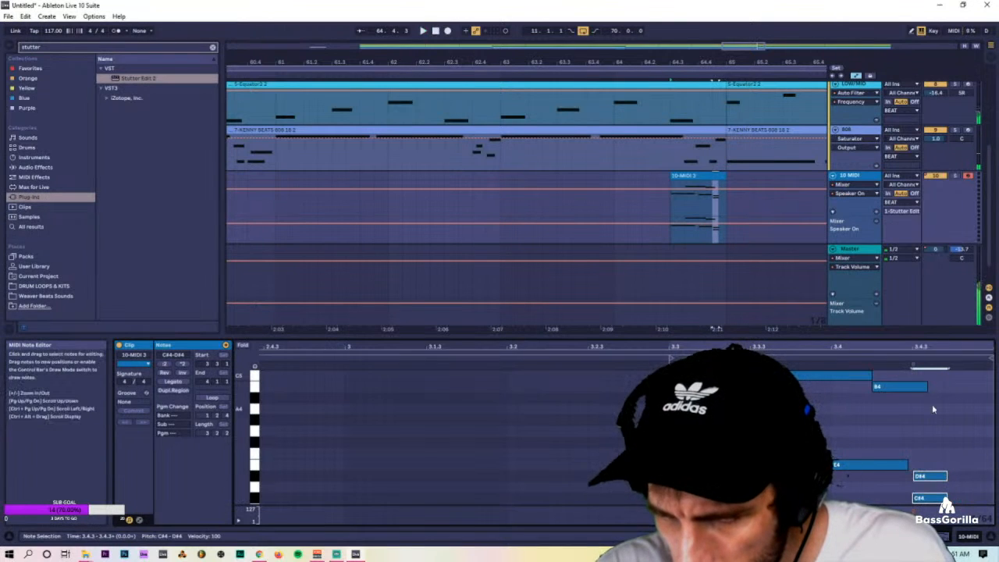
# Shorten the B4 note so it ends where C#4 and D#4 start, and audition the clip from 61.4.1.
pyautogui.press('space')
pyautogui.moveTo(927, 388); pyautogui.dragTo(911, 388)
pyautogui.press('space')
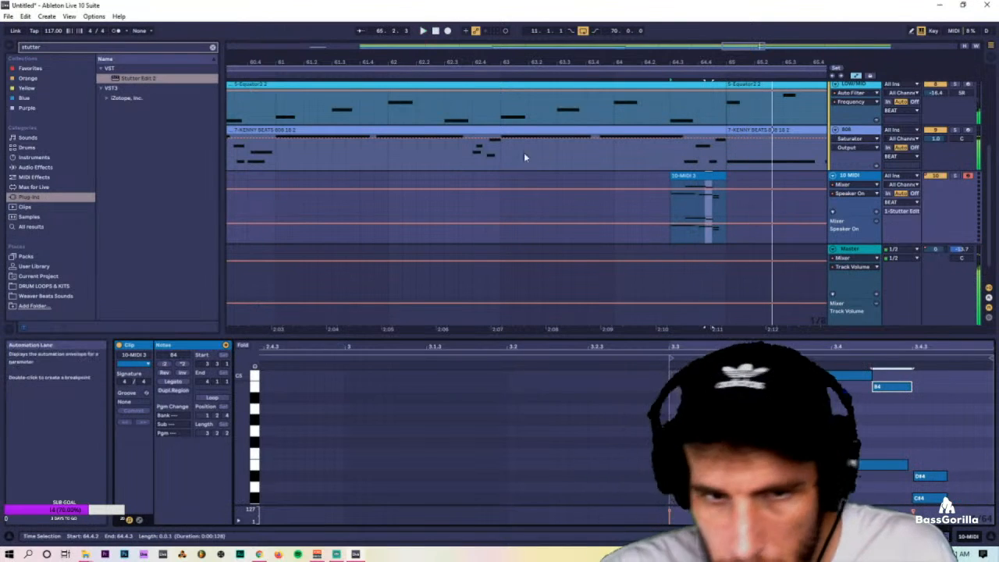
pyautogui.click(366, 209)
pyautogui.press('space')
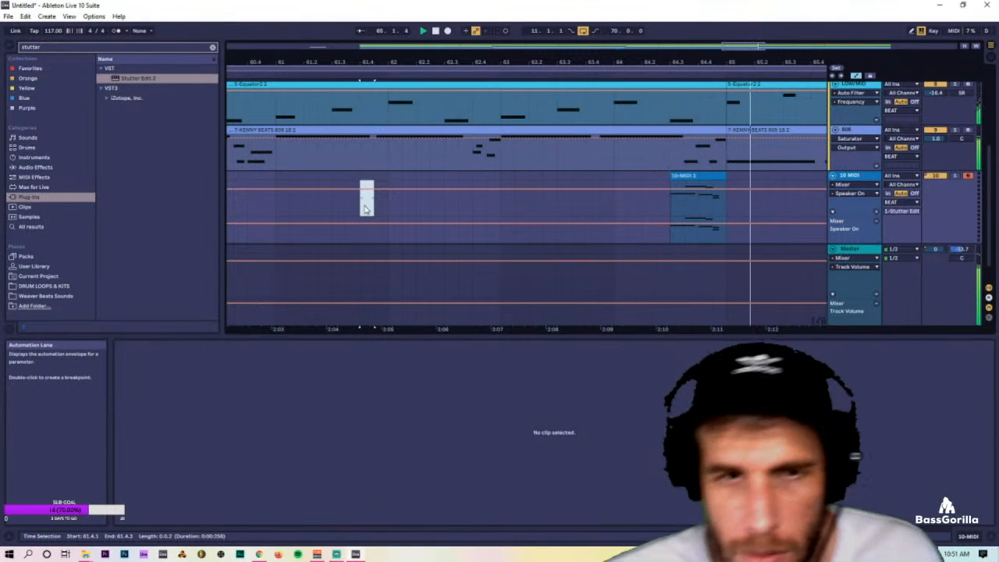
pyautogui.moveTo(536, 63); pyautogui.dragTo(536, 6)
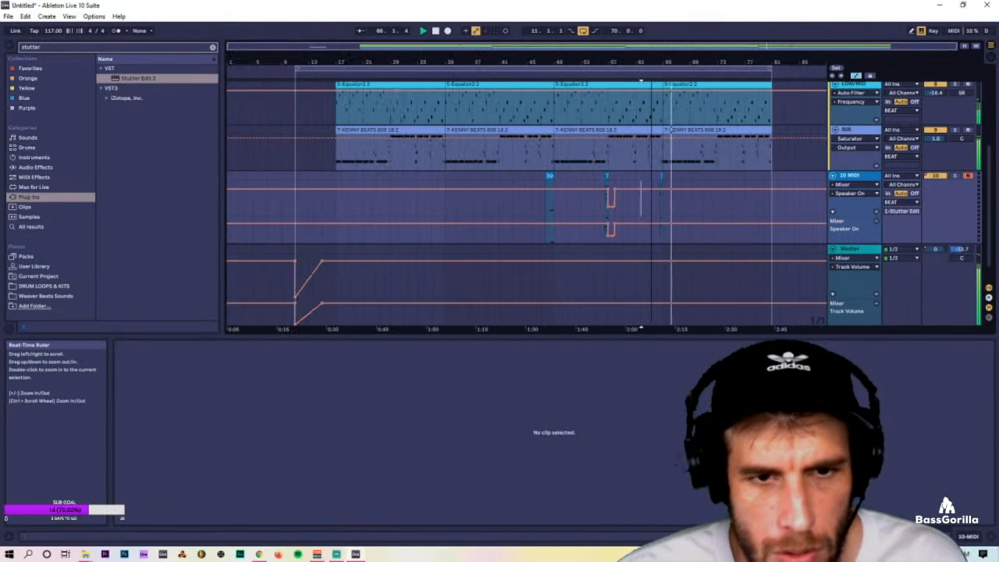
pyautogui.click(690, 213)
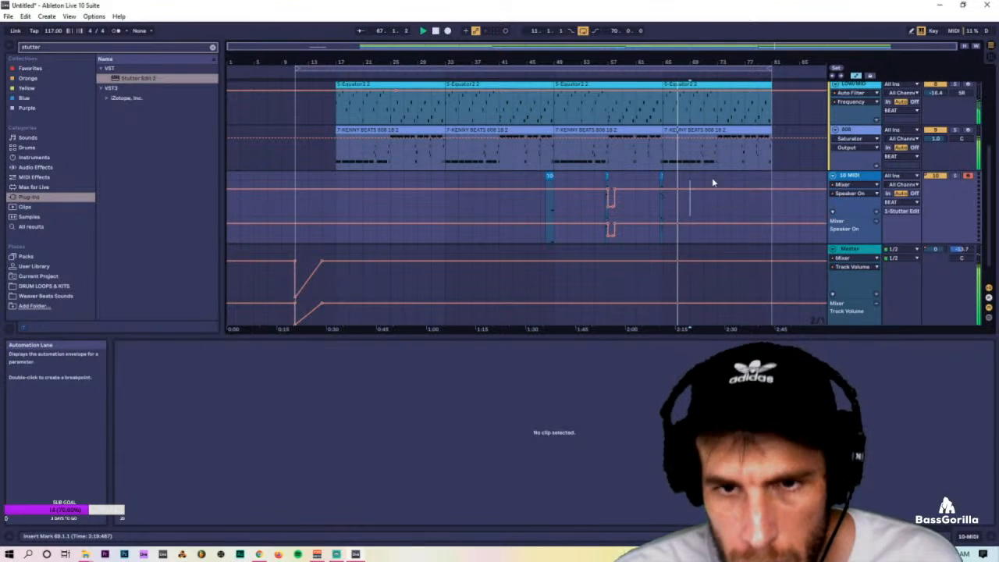
pyautogui.click(705, 181)
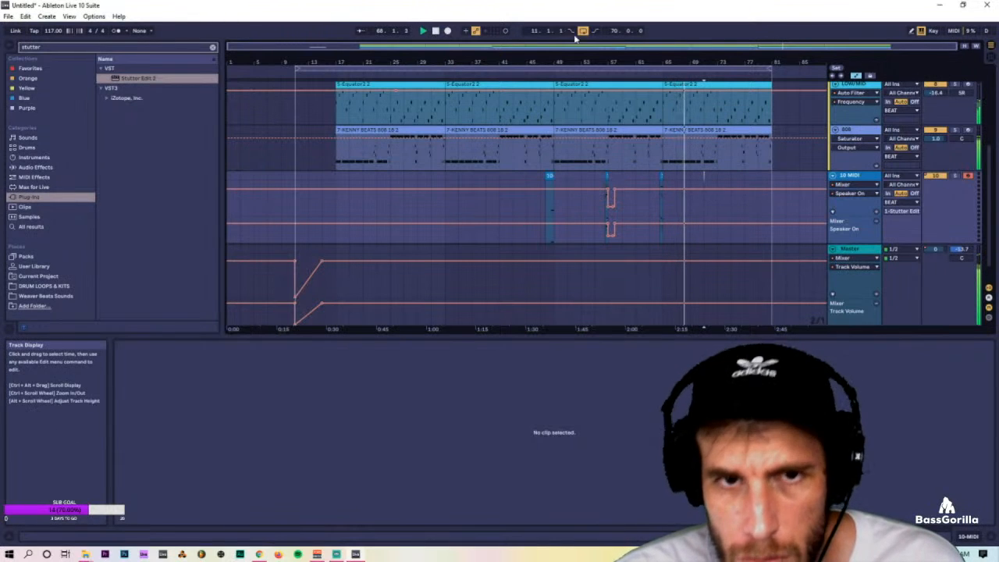
pyautogui.click(448, 31)
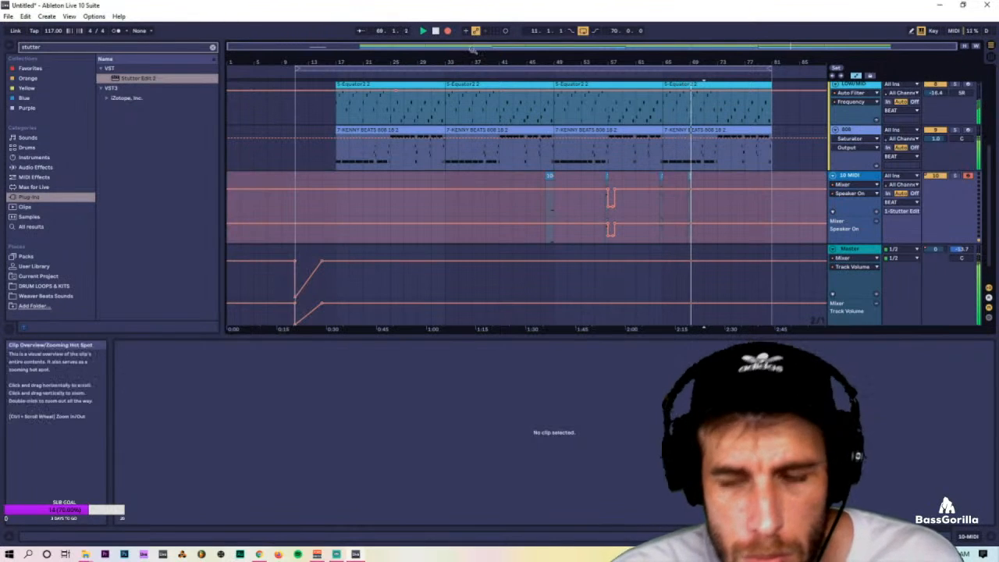
pyautogui.click(690, 182)
pyautogui.press('F9')
pyautogui.click(676, 176)
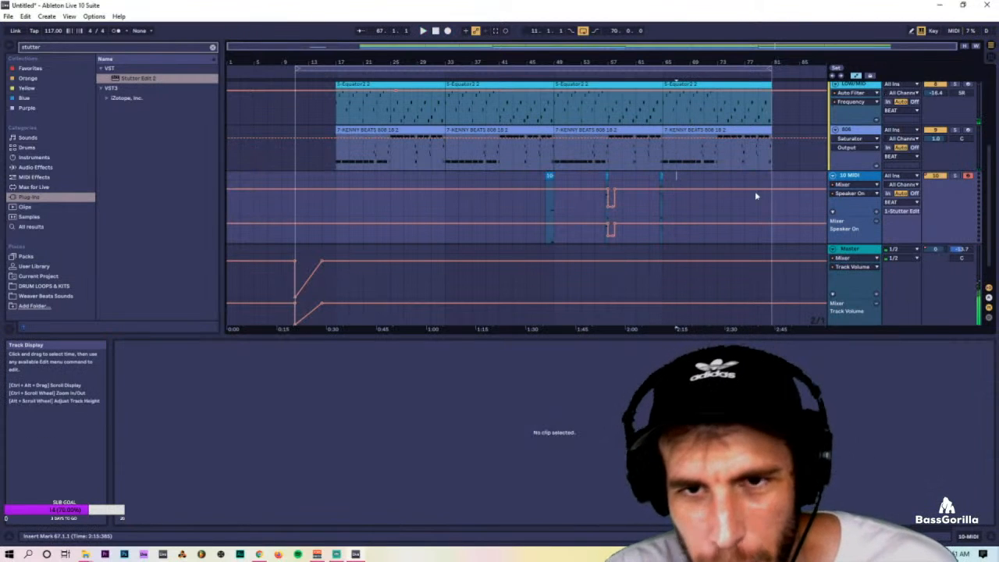
# Open Stutter Edit 2 on the BEAT group and look through the gestures in the BT - BEST OF bank.
pyautogui.scroll(4, 755, 191)
pyautogui.click(863, 95)
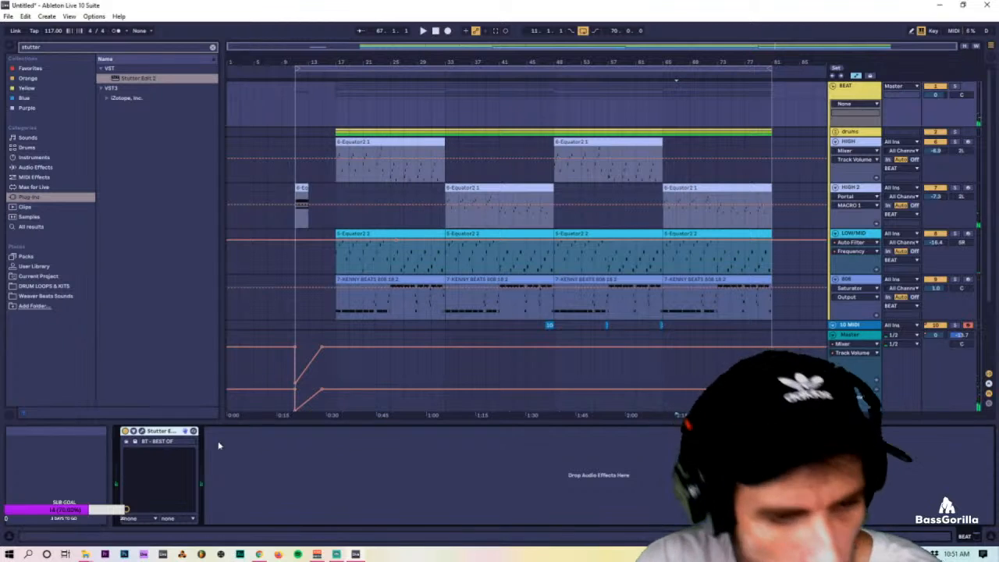
pyautogui.click(141, 431)
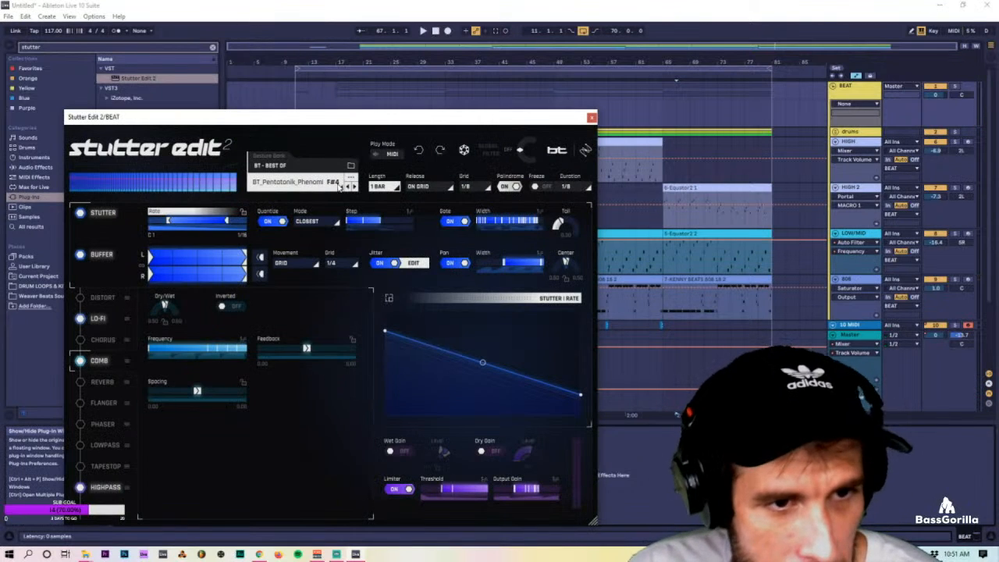
pyautogui.click(304, 167)
pyautogui.click(303, 167)
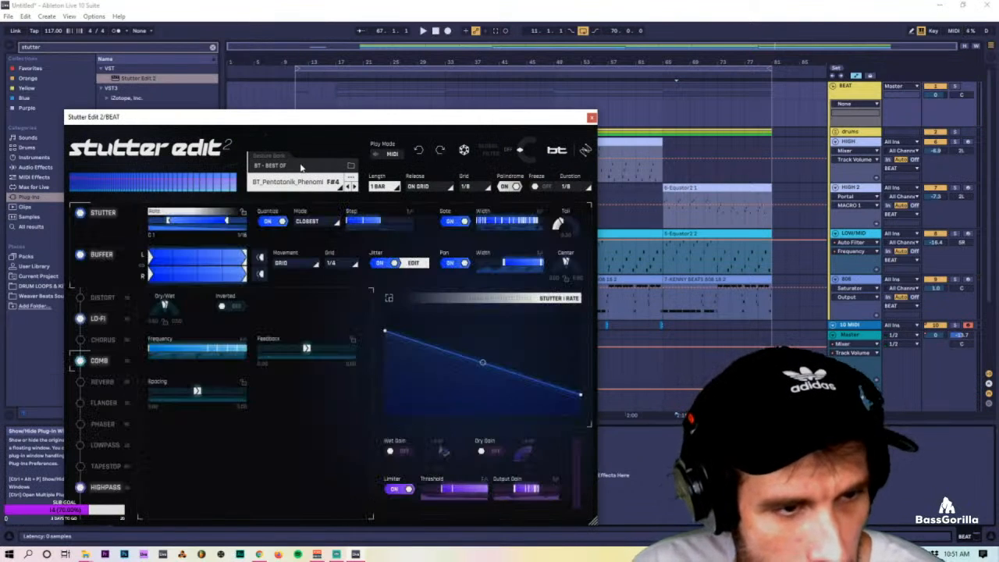
pyautogui.click(291, 181)
pyautogui.scroll(10, 424, 344)
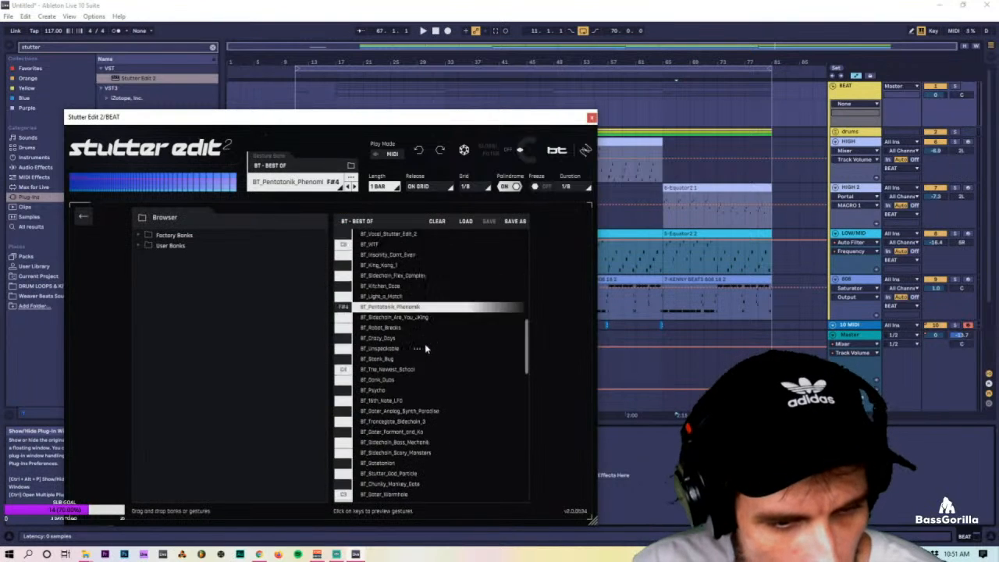
pyautogui.scroll(3, 424, 344)
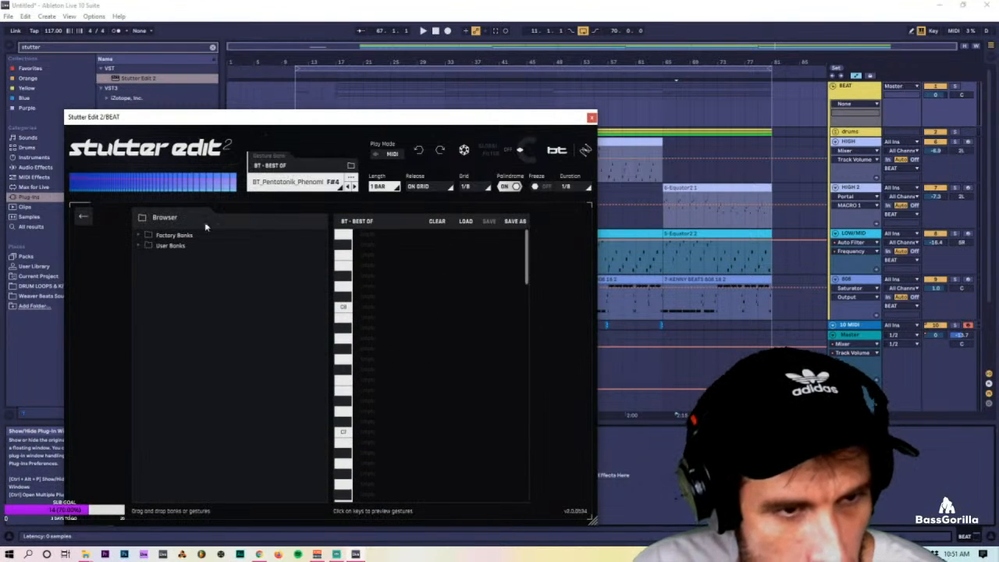
# Examine the factory banks, including the Bass, Beats, and Instruments folder, and close the plug-in window.
pyautogui.click(146, 235)
pyautogui.click(148, 245)
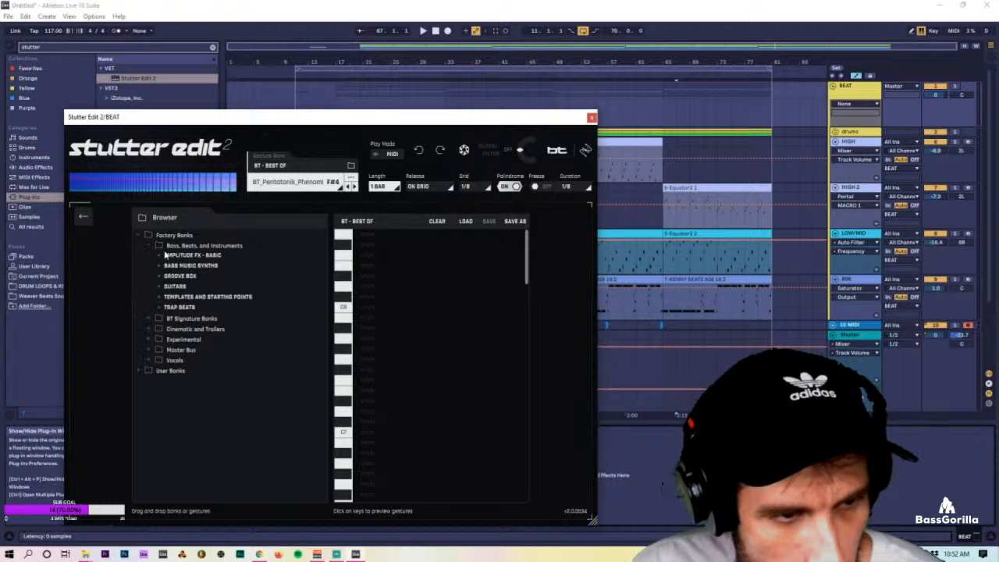
pyautogui.click(185, 247)
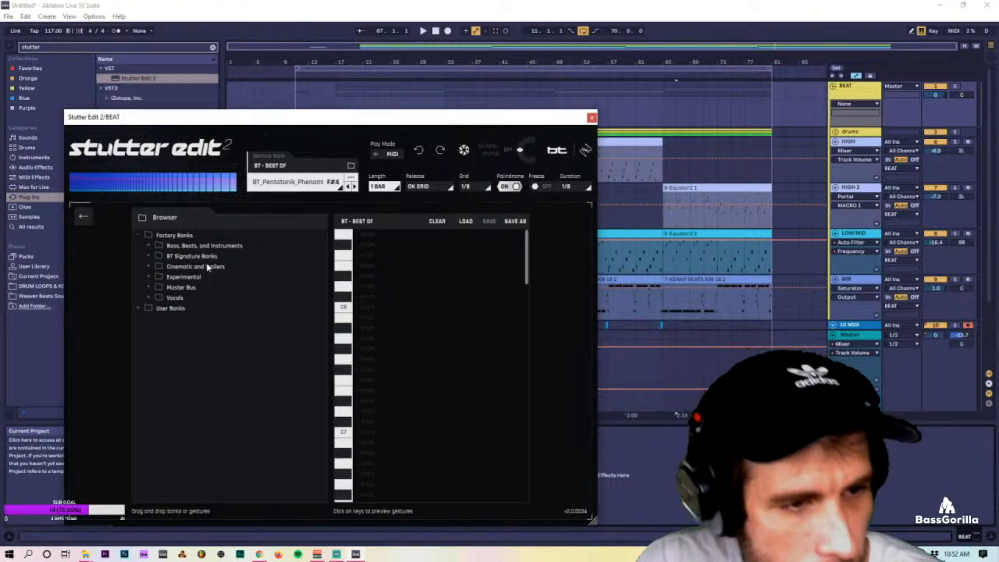
pyautogui.click(592, 117)
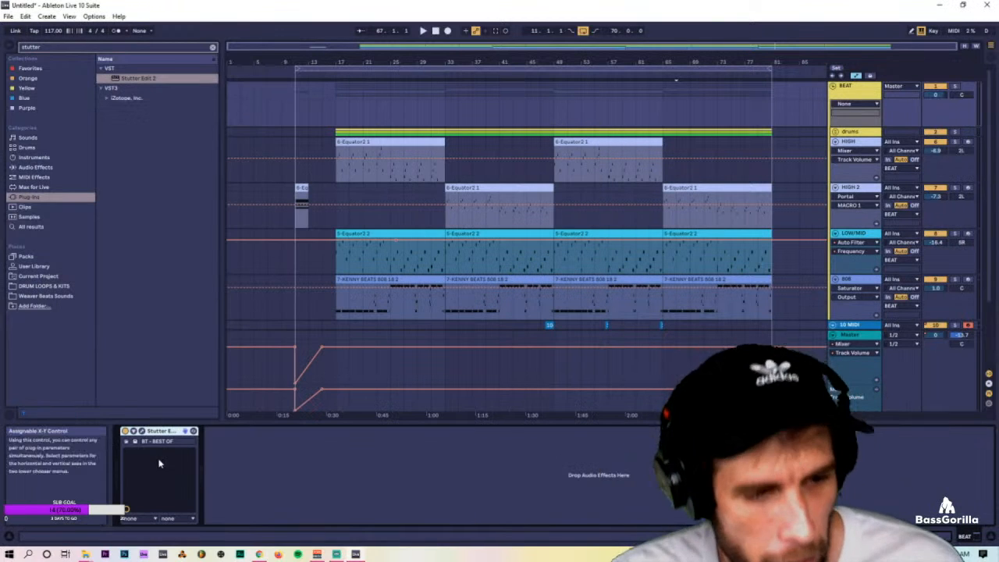
# Duplicate Stutter Edit 2 after the first instance on the BEAT group and fold the copy's parameters.
pyautogui.moveTo(160, 431); pyautogui.dragTo(224, 445)
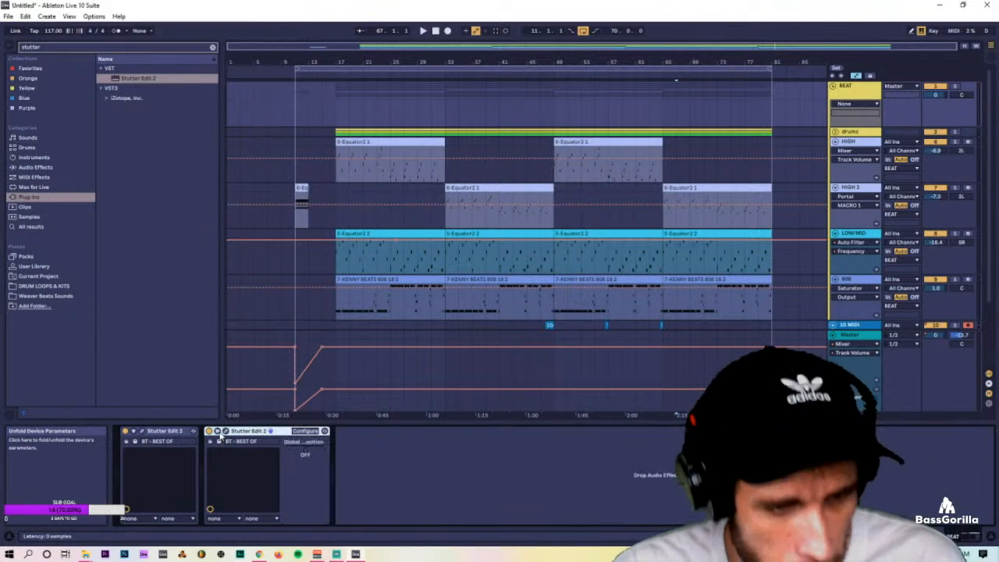
pyautogui.click(218, 432)
pyautogui.click(210, 442)
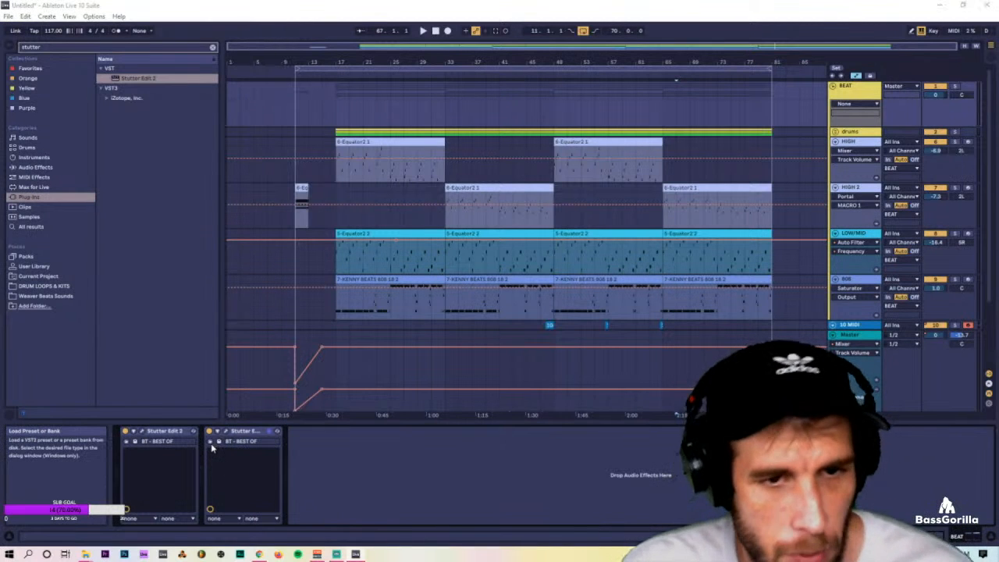
pyautogui.click(455, 276)
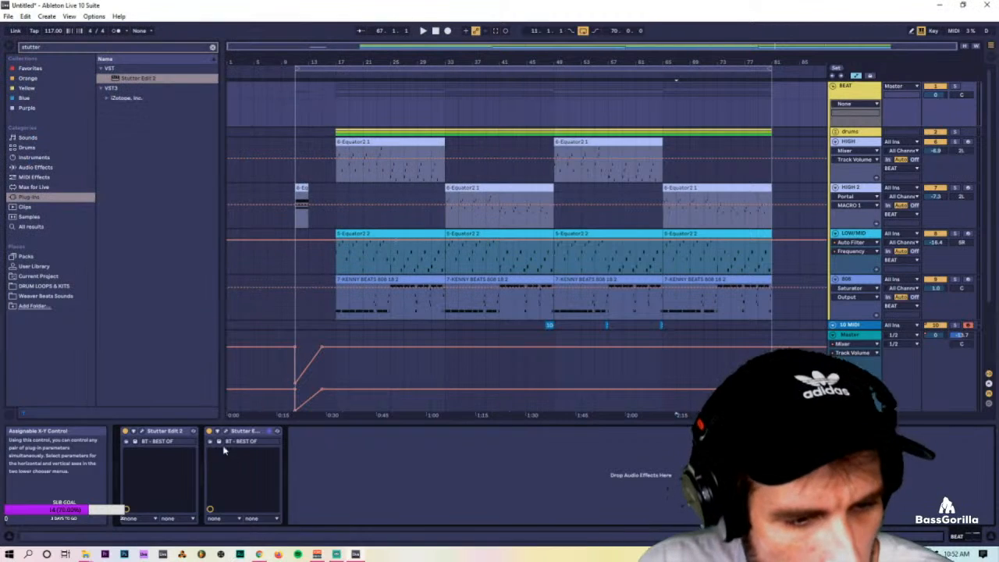
# Open the second Stutter Edit 2 and examine its factory banks, including Bass Music Synths, Amplitude FX - Basic and the BT Signature Banks.
pyautogui.click(226, 432)
pyautogui.click(314, 184)
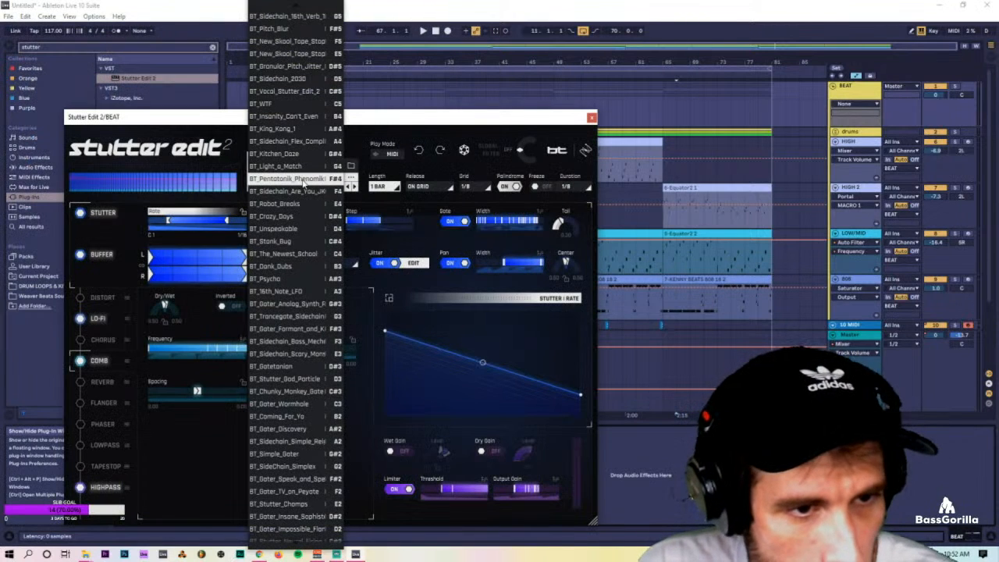
pyautogui.click(316, 172)
pyautogui.click(284, 169)
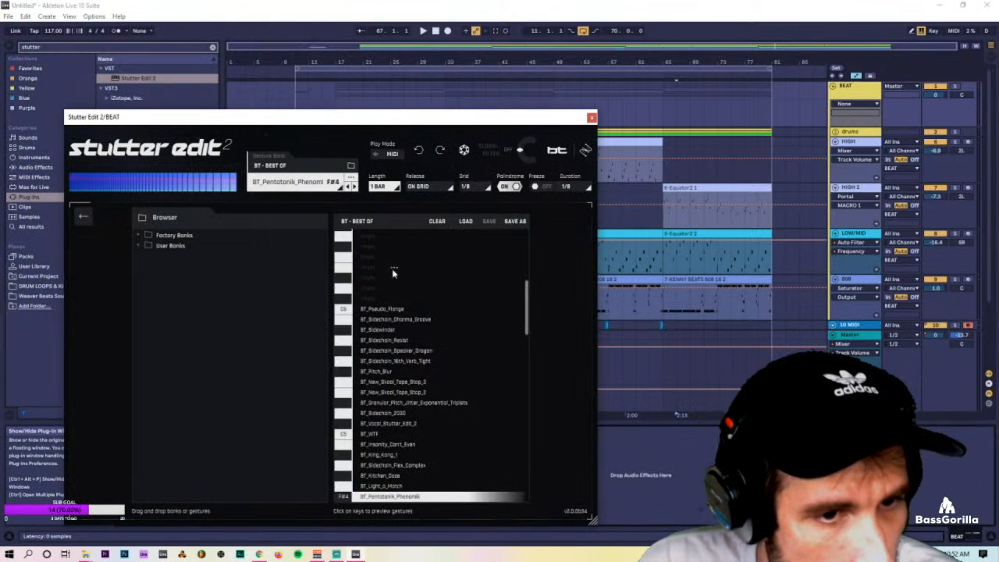
pyautogui.click(138, 234)
pyautogui.click(151, 245)
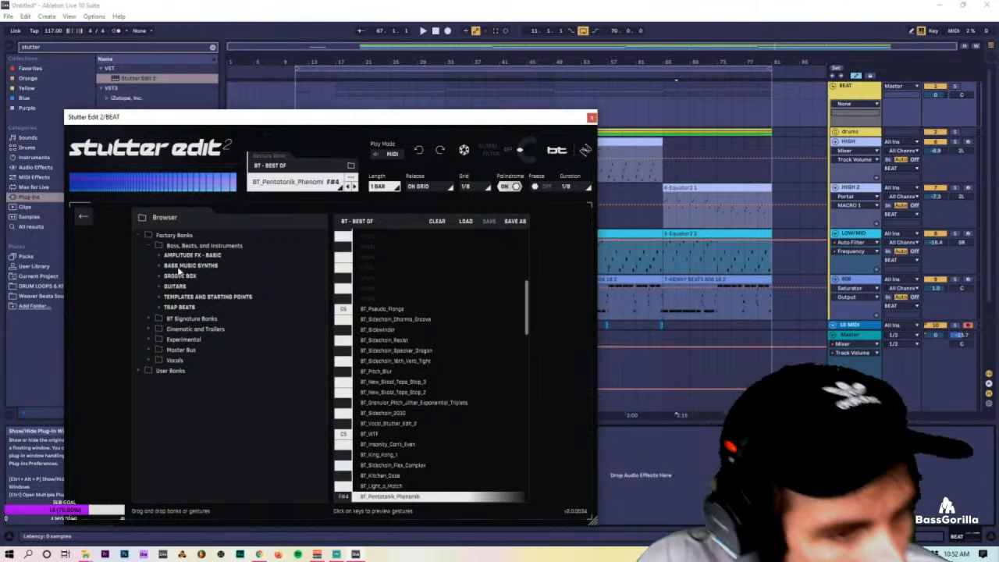
pyautogui.click(160, 266)
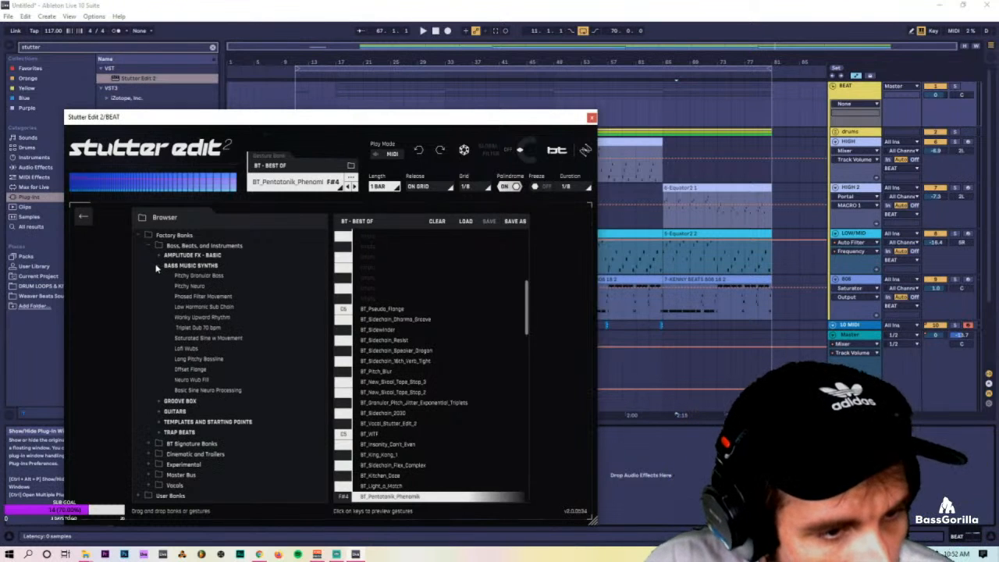
pyautogui.click(156, 267)
pyautogui.click(157, 255)
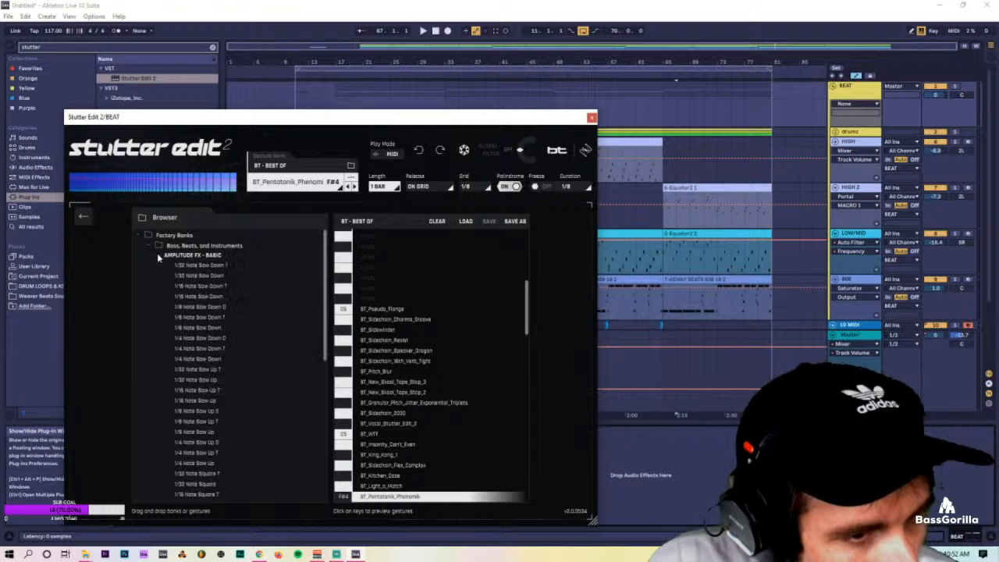
pyautogui.scroll(-5, 224, 344)
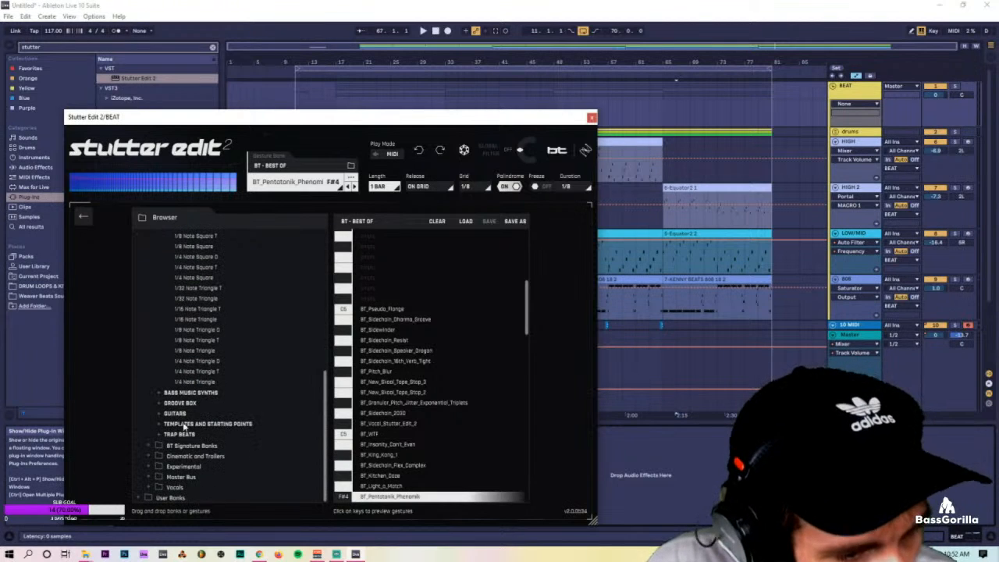
pyautogui.click(160, 446)
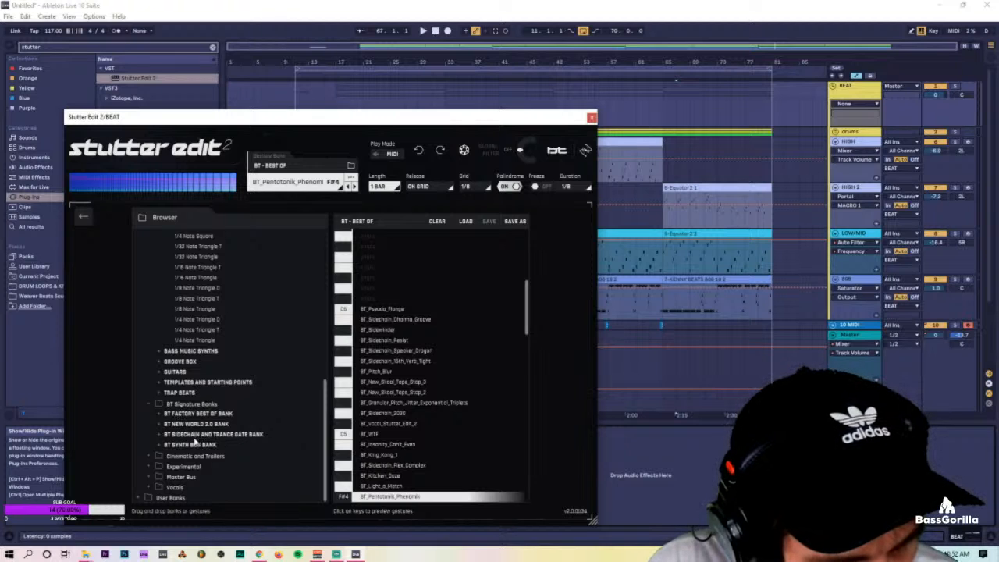
pyautogui.scroll(4, 209, 422)
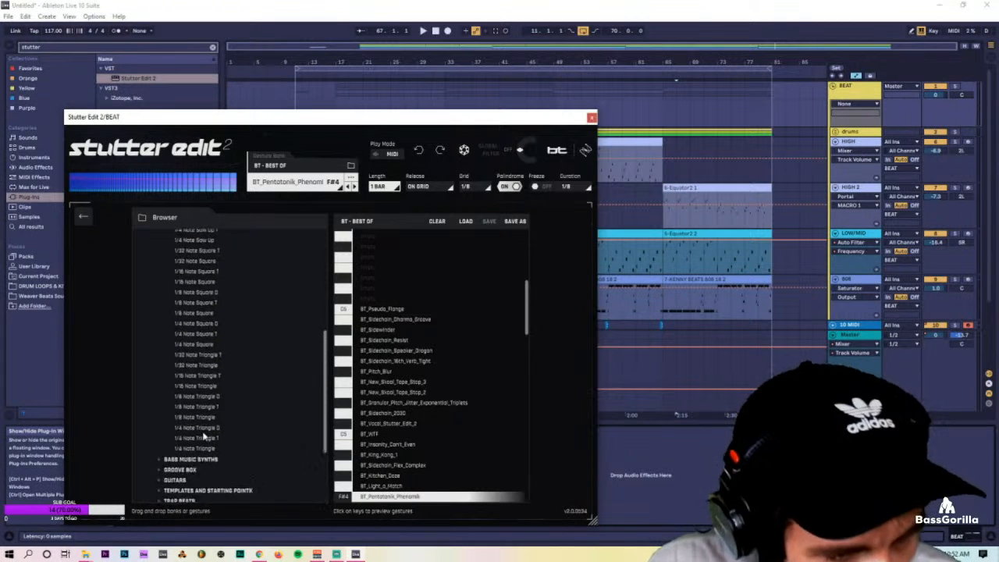
pyautogui.scroll(-4, 205, 426)
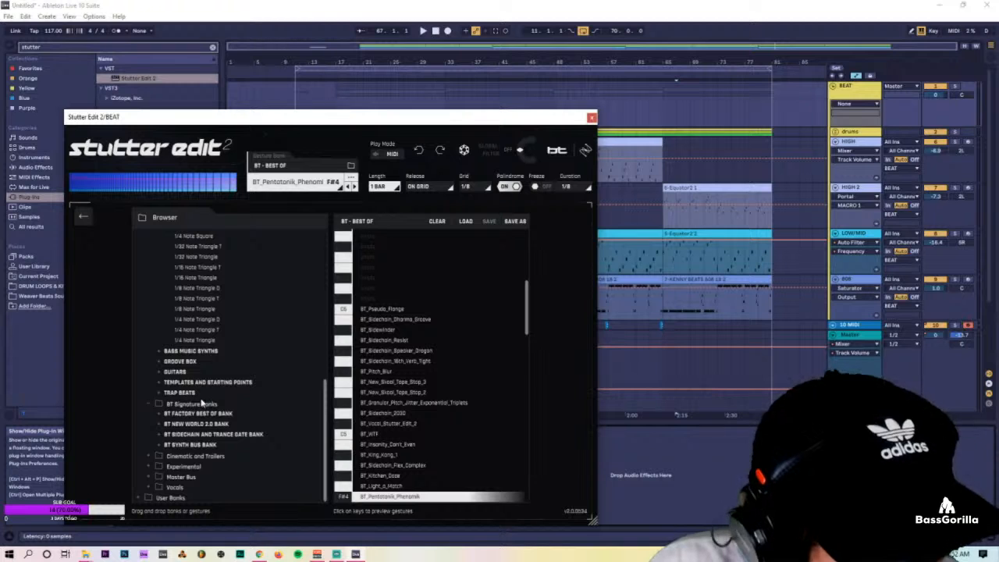
# Load BT FACTORY BEST OF BANK in the second Stutter Edit 2 and compare it with the first instance's bank.
pyautogui.doubleClick(205, 416)
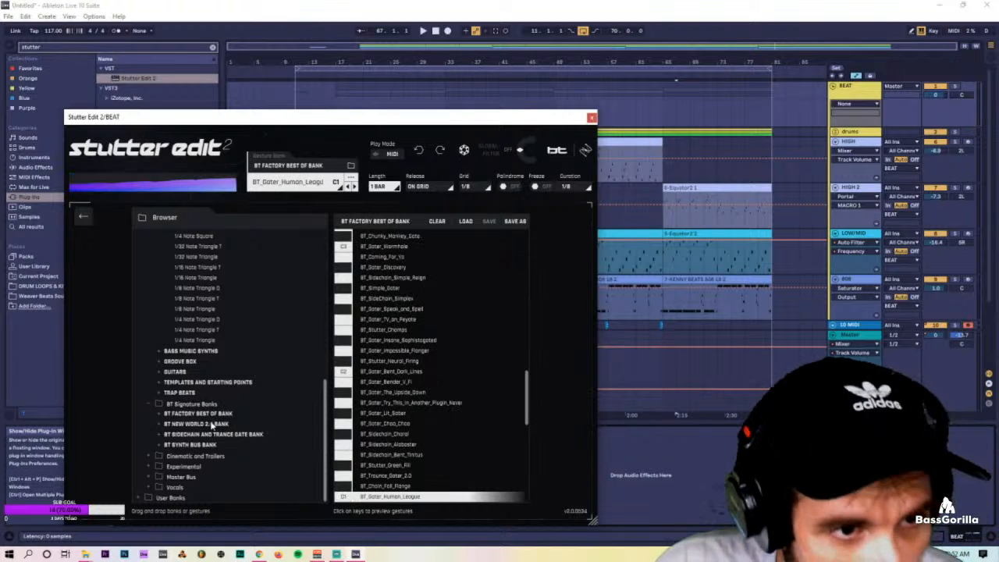
pyautogui.moveTo(356, 117); pyautogui.dragTo(806, 270)
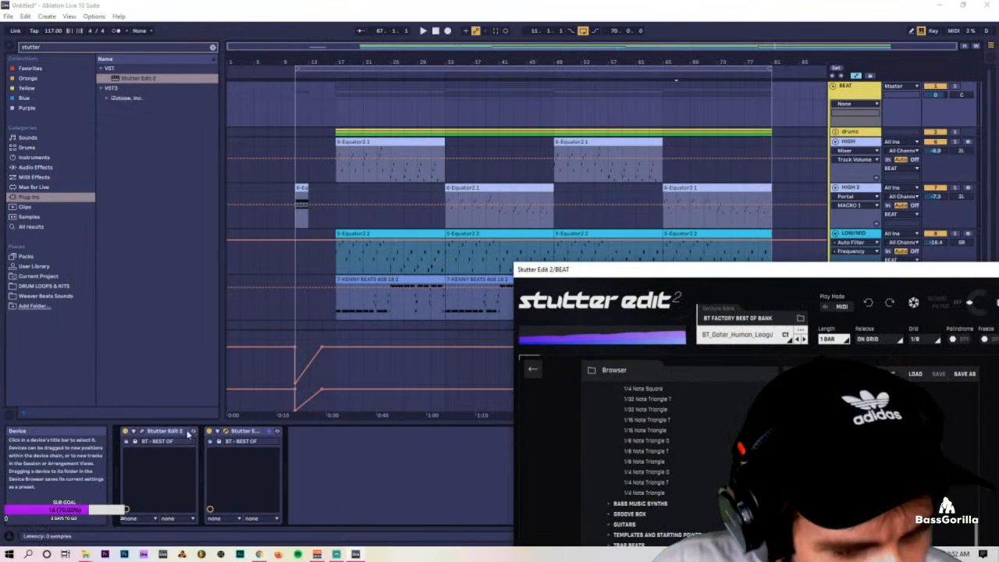
pyautogui.click(142, 431)
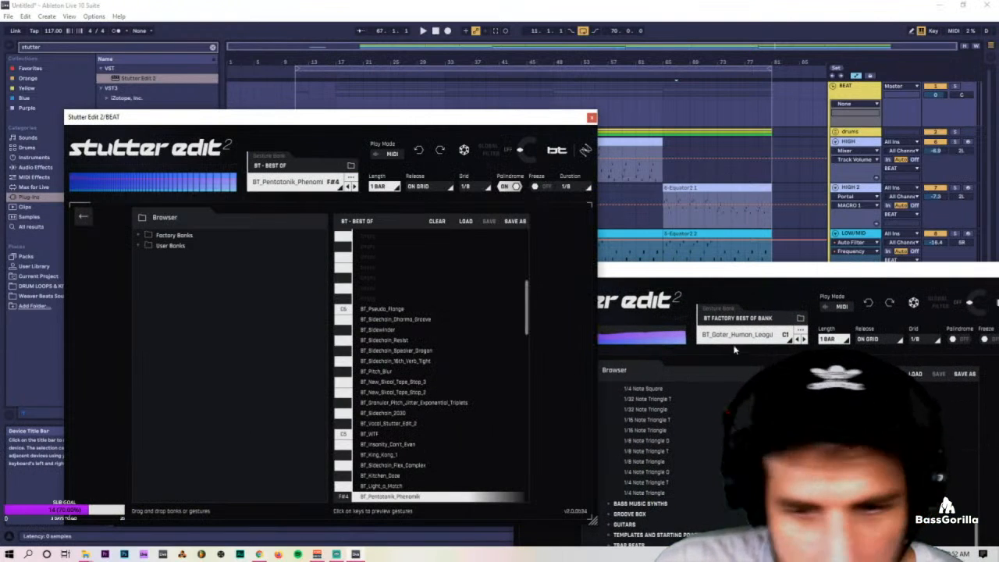
pyautogui.moveTo(770, 277); pyautogui.dragTo(624, 125)
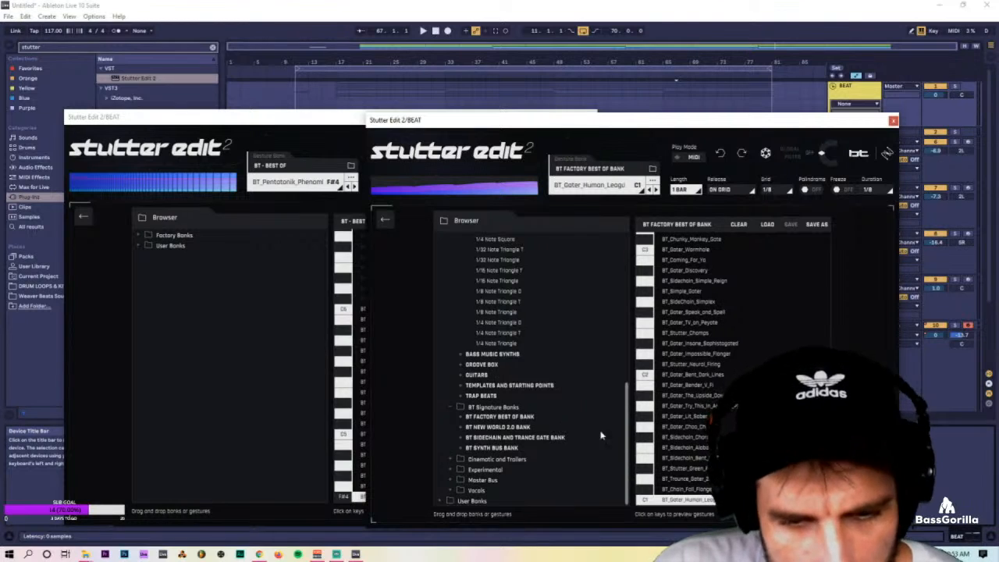
# Load BT NEW WORLD 2.0 BANK in the second Stutter Edit 2 and close both plug-in windows.
pyautogui.doubleClick(500, 427)
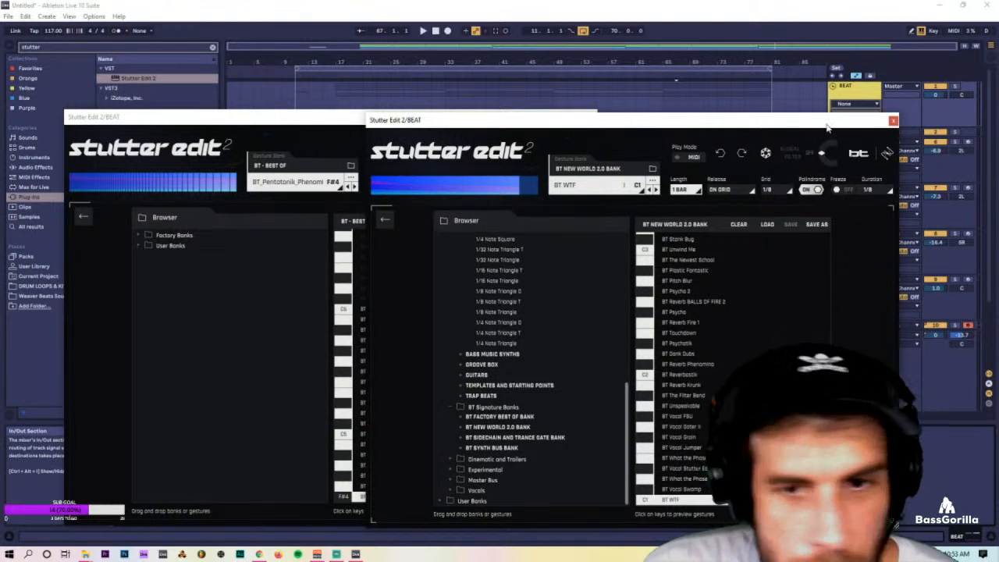
pyautogui.click(893, 121)
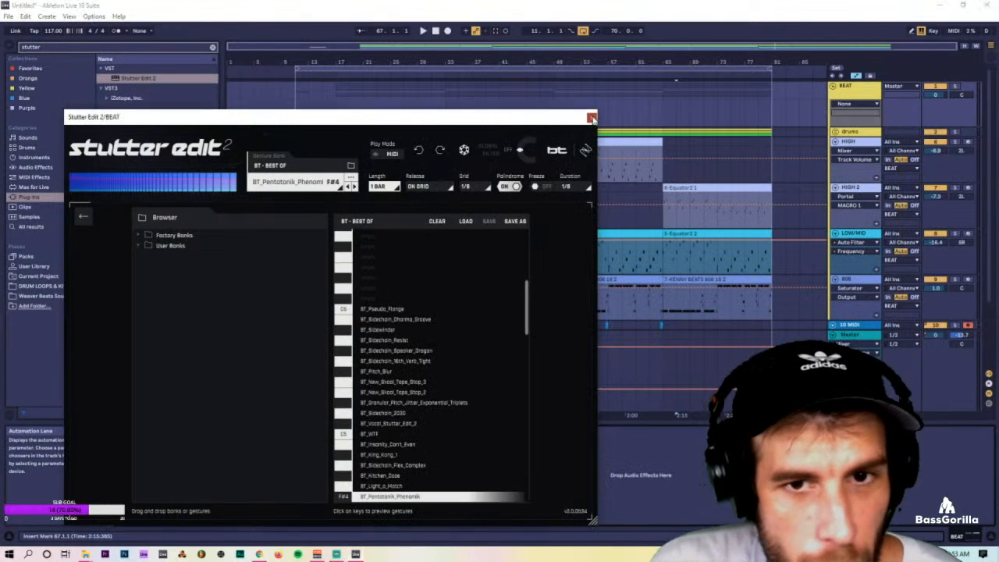
pyautogui.click(593, 117)
# Duplicate the 10 MIDI track and clear the copy's clips and automation between bars 33 and 77.
pyautogui.scroll(-3, 897, 273)
pyautogui.click(858, 239)
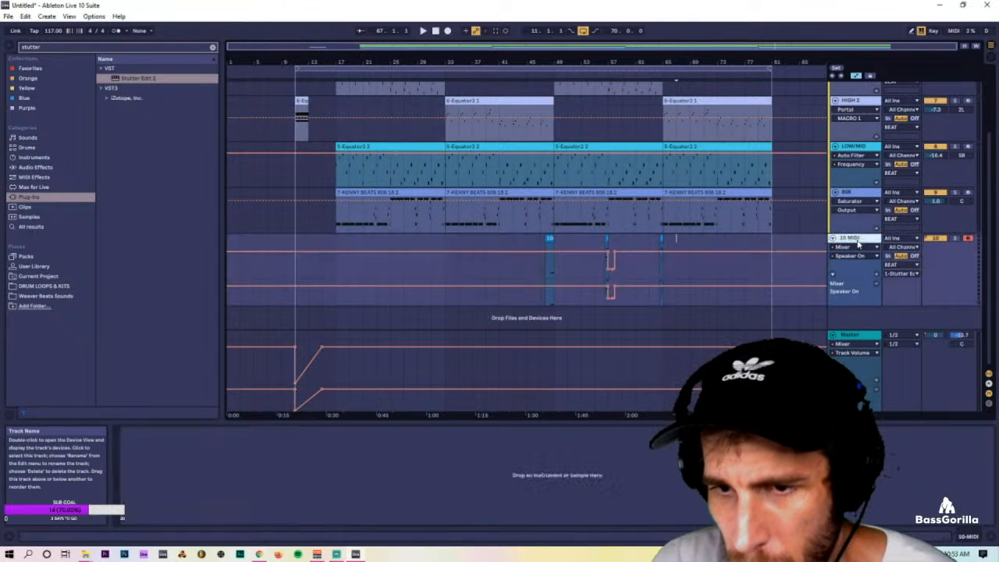
pyautogui.rightClick(861, 240)
pyautogui.click(877, 261)
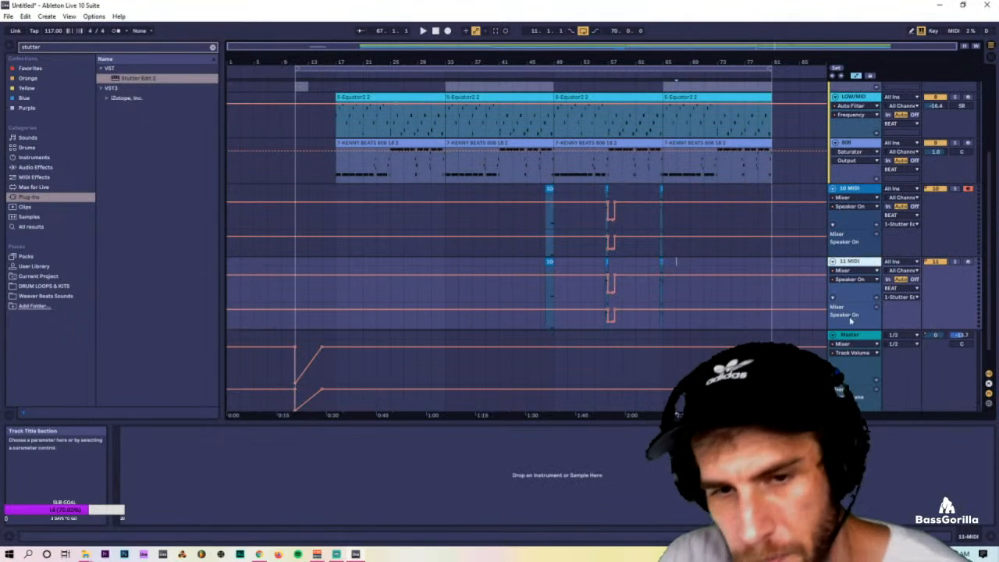
pyautogui.moveTo(745, 239); pyautogui.dragTo(444, 233)
pyautogui.press('Delete')
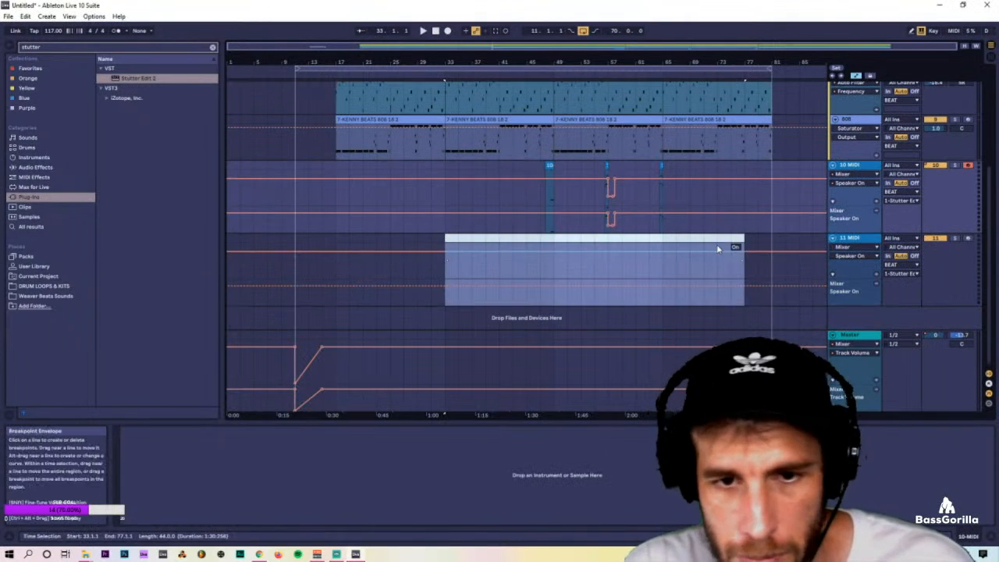
# Arm the 11 MIDI track and route its output to the second Stutter Edit 2 on the BEAT group.
pyautogui.click(968, 237)
pyautogui.click(902, 273)
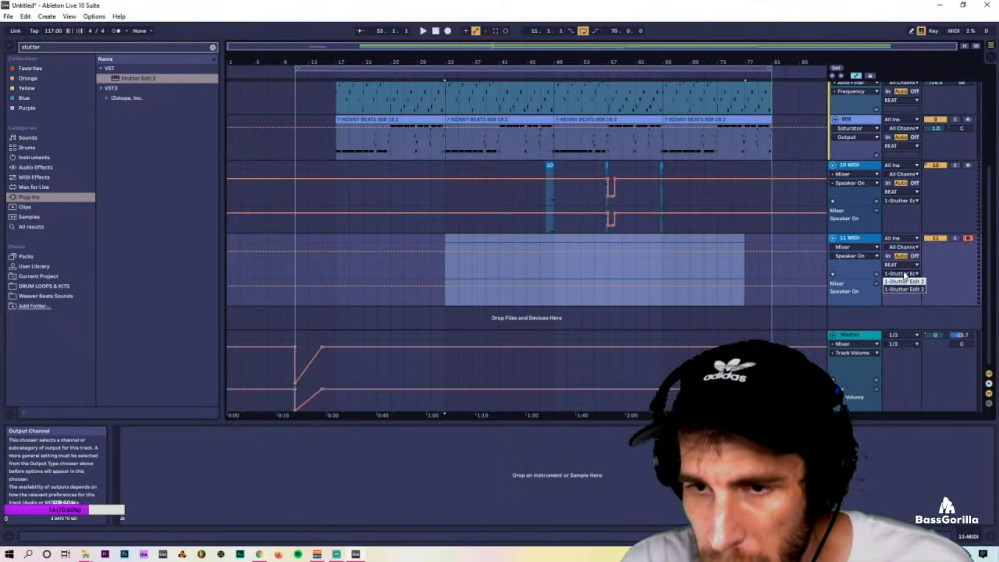
pyautogui.click(904, 289)
pyautogui.click(676, 226)
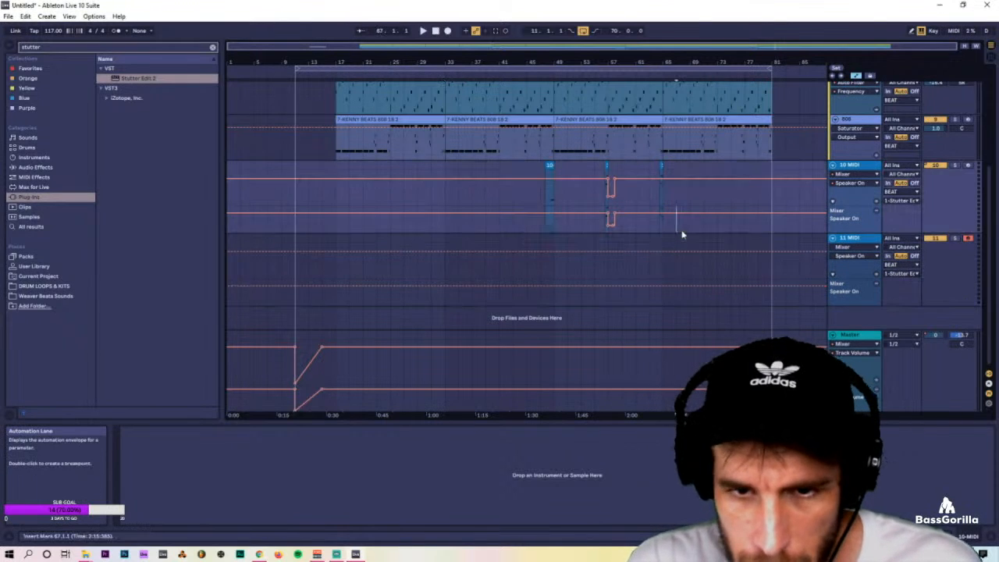
pyautogui.click(762, 241)
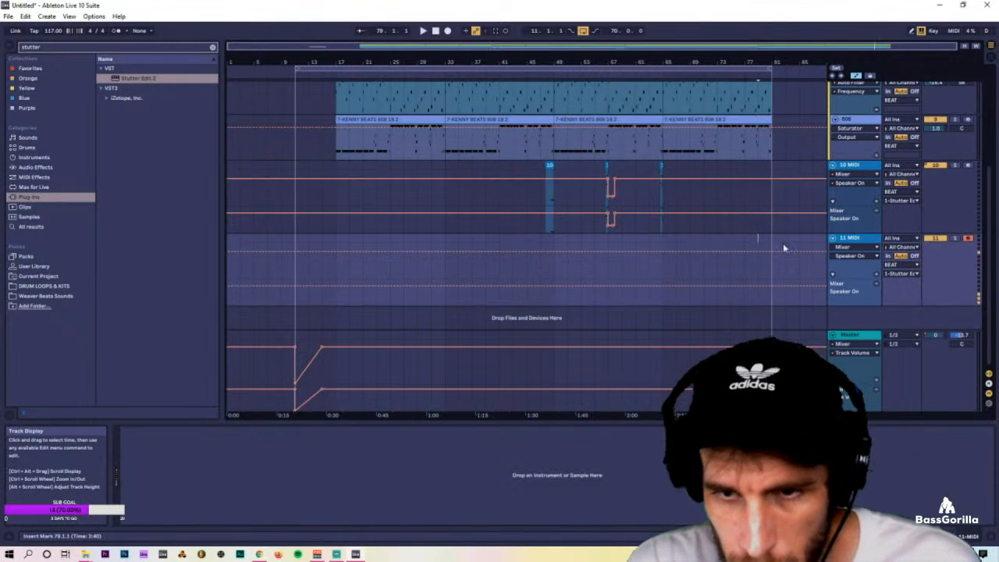
# Play from bar 17 and record a MIDI take on the 11 MIDI track across the transition into bar 33.
pyautogui.click(336, 241)
pyautogui.press('space')
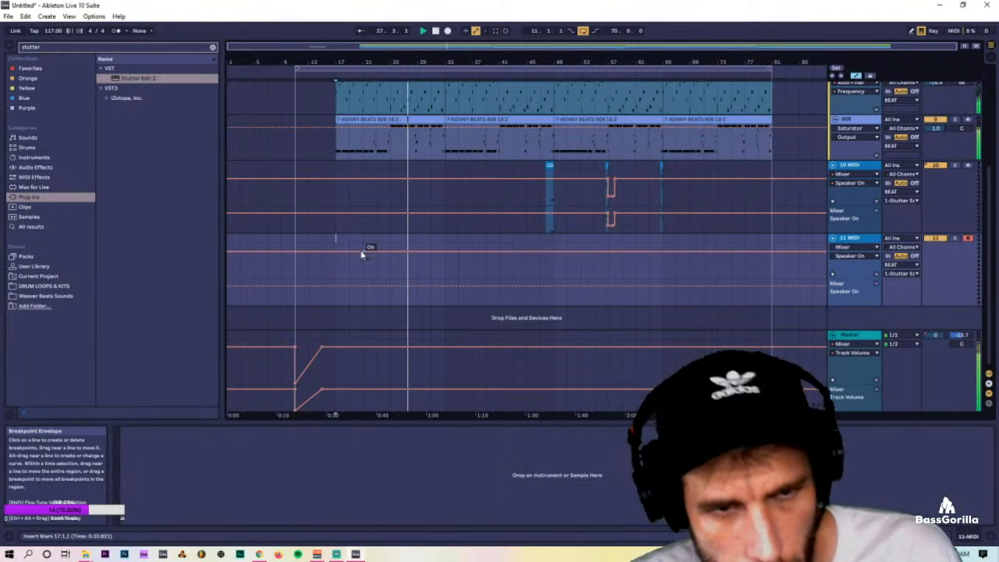
pyautogui.click(447, 31)
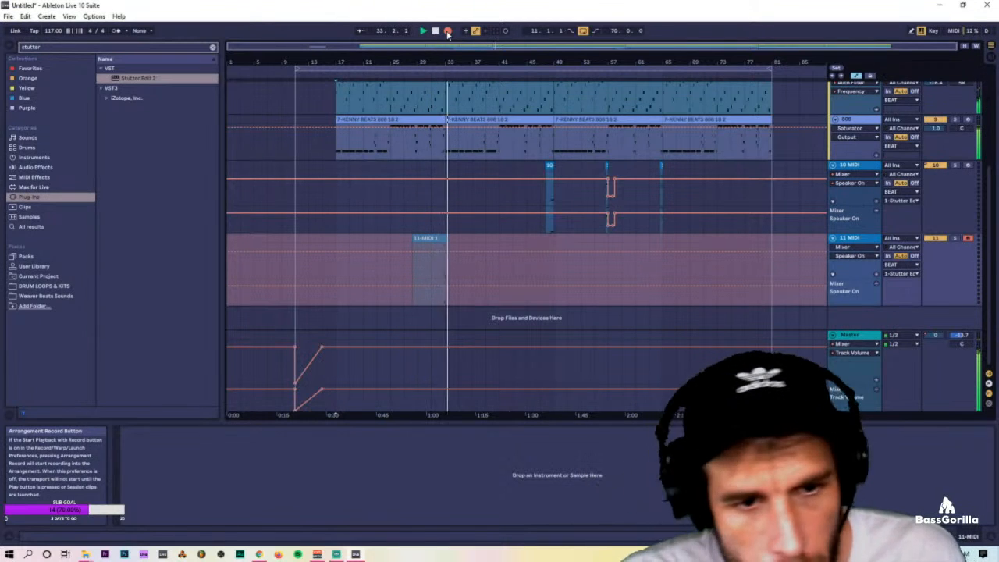
pyautogui.press('space')
# Audition the recorded take from 32.3.1 and remove the part of the clip after bar 33.
pyautogui.moveTo(477, 62); pyautogui.dragTo(477, 117)
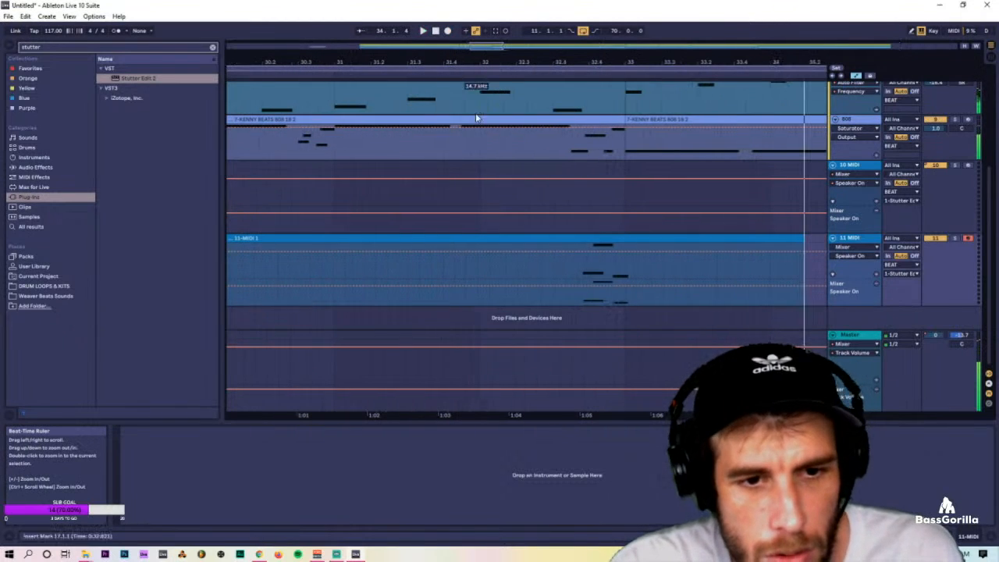
pyautogui.click(553, 274)
pyautogui.press('space')
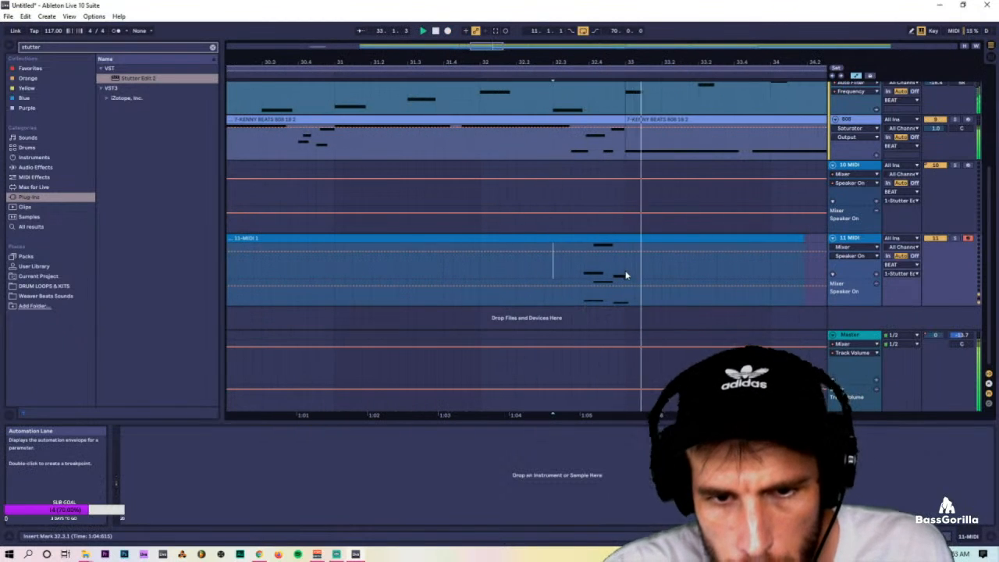
pyautogui.click(629, 237)
pyautogui.press('Delete')
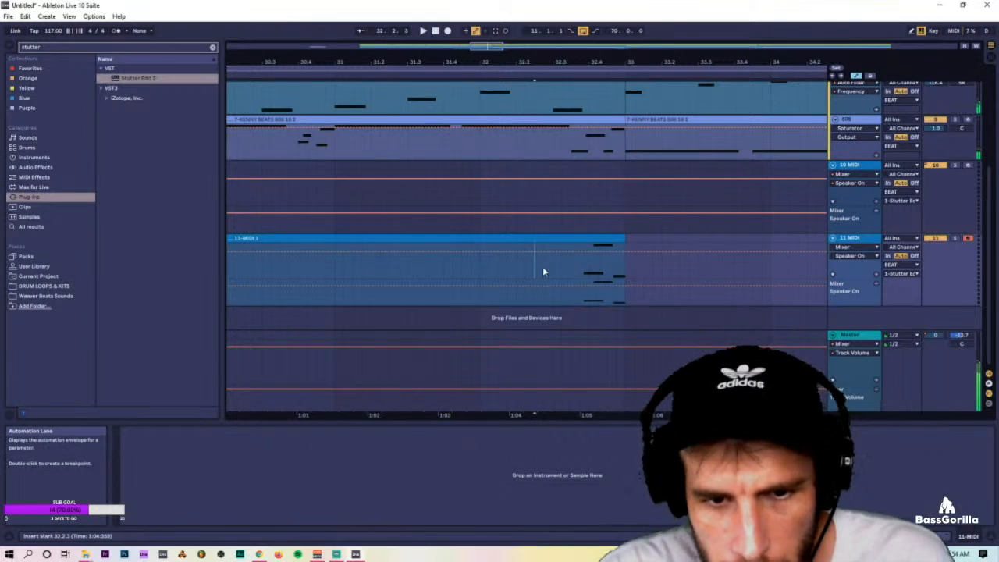
# Audition the clip from 32.2.3, split it there and delete the portion before the split.
pyautogui.click(534, 263)
pyautogui.press('space')
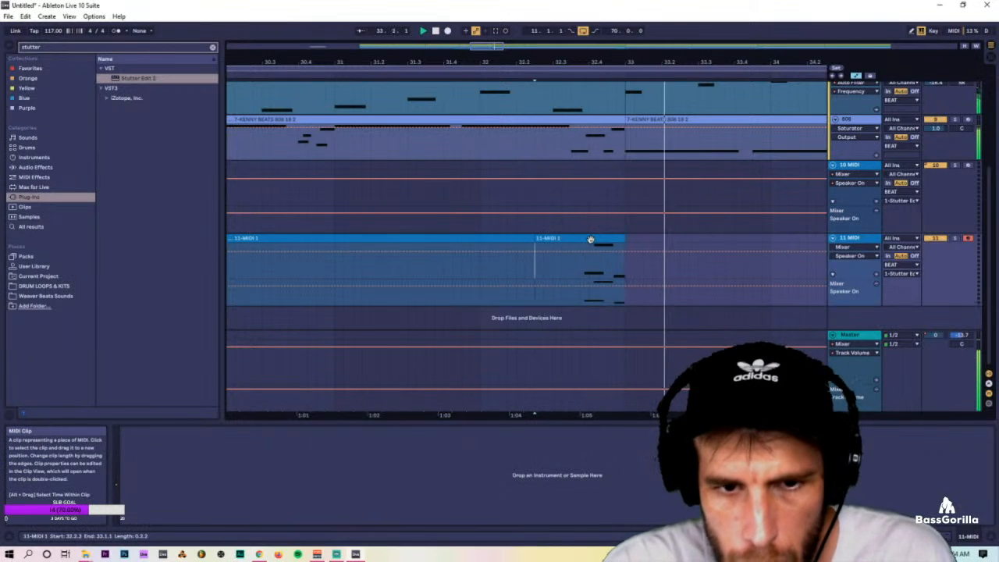
pyautogui.hotkey('ctrl', 'e')
pyautogui.click(566, 238)
pyautogui.press('Delete')
# Open the remaining clip's notes, move the C#2 note to start at 5.4.1, and play the result.
pyautogui.doubleClick(575, 239)
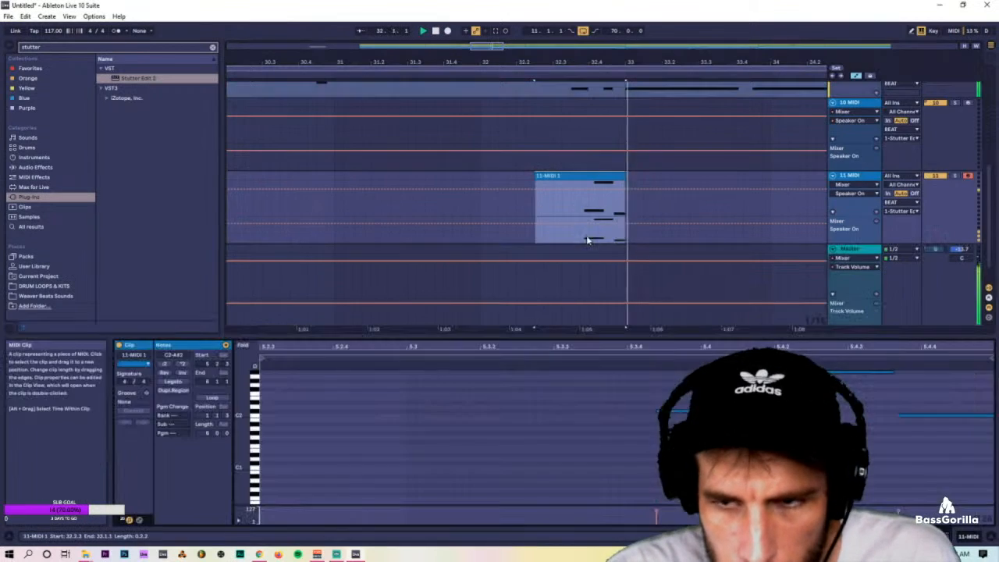
pyautogui.press('space')
pyautogui.moveTo(945, 347); pyautogui.dragTo(945, 336)
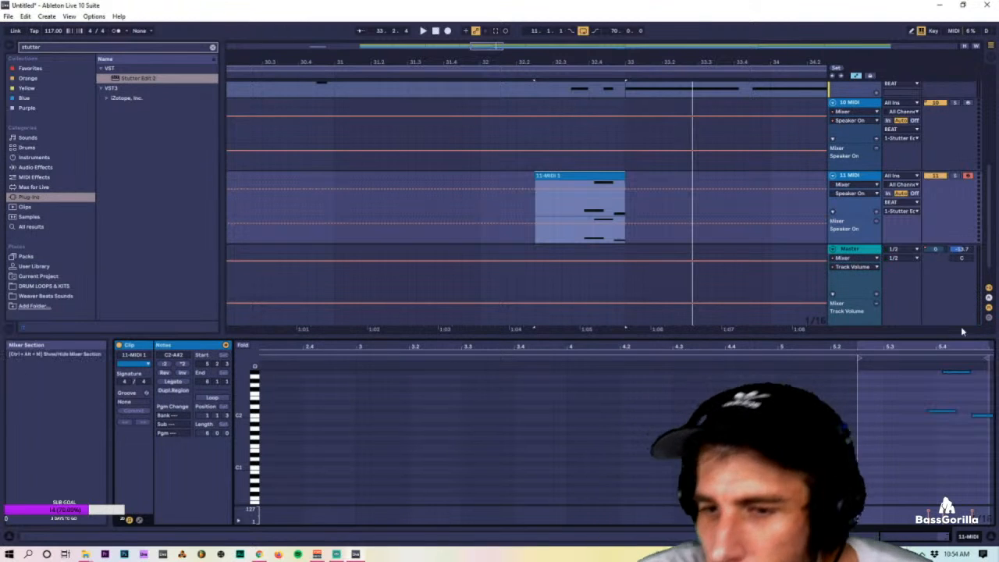
pyautogui.moveTo(925, 403); pyautogui.dragTo(939, 437)
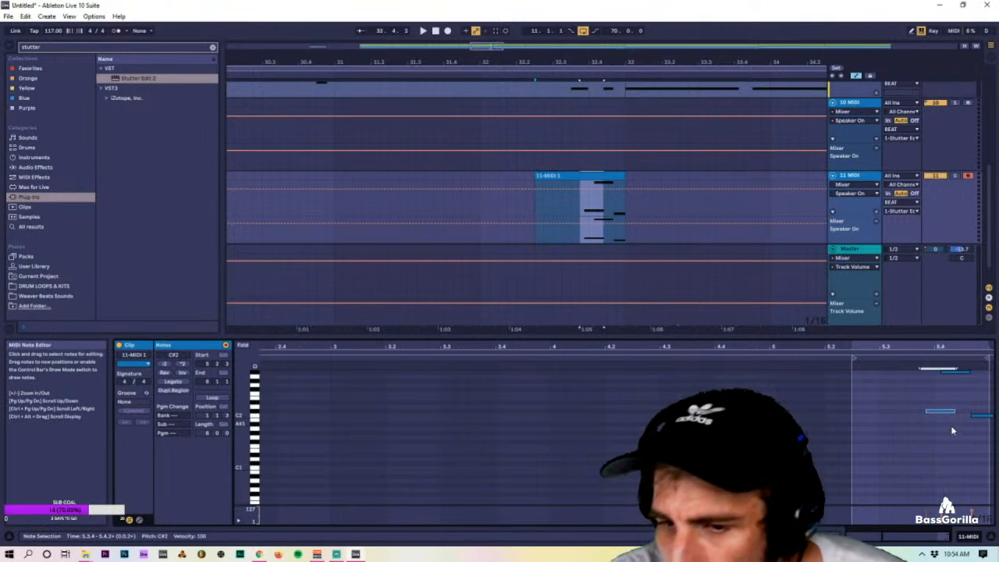
pyautogui.click(950, 372)
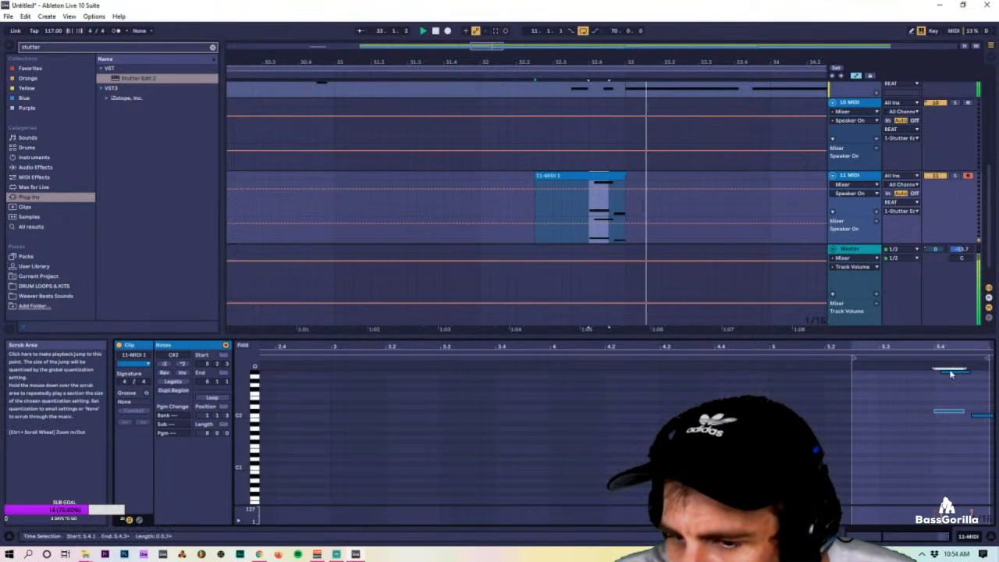
# Automate the 11 MIDI track's Speaker On to Off from 33.1.1 to about 33.2.3 and audition from 32.2.3.
pyautogui.rightClick(939, 178)
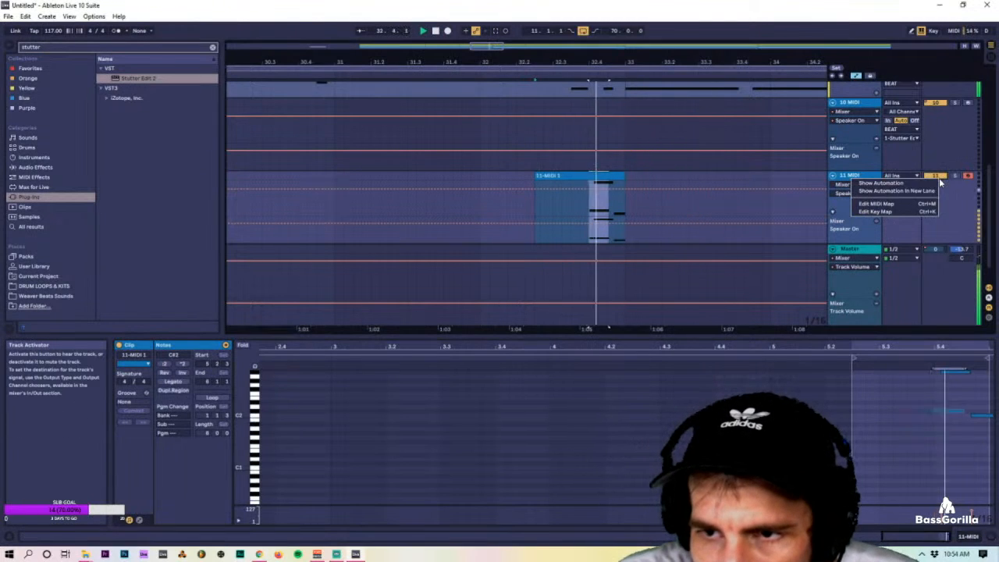
pyautogui.click(929, 183)
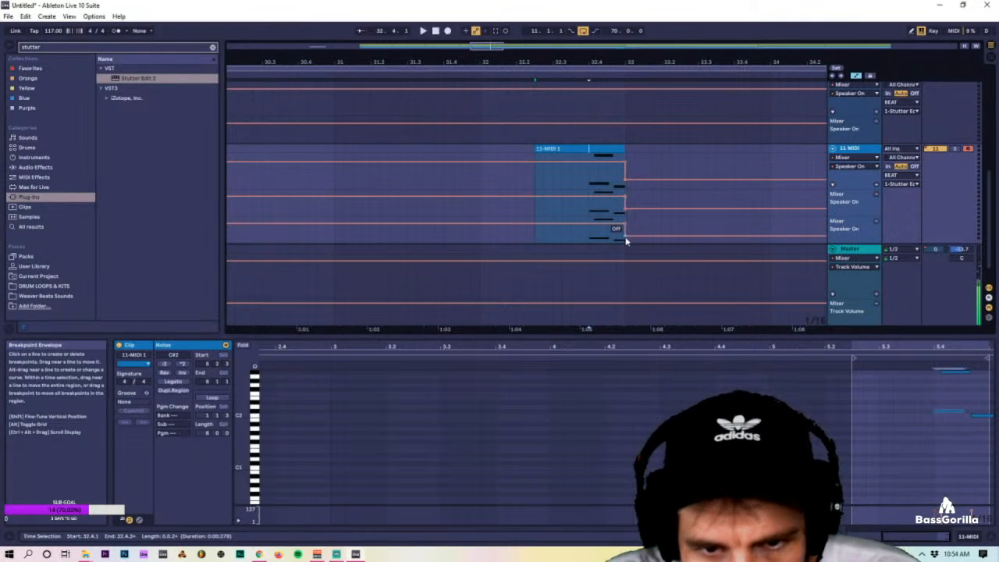
pyautogui.moveTo(697, 236)
pyautogui.mouseDown()
pyautogui.moveTo(690, 221)
pyautogui.moveTo(679, 225)
pyautogui.mouseUp()
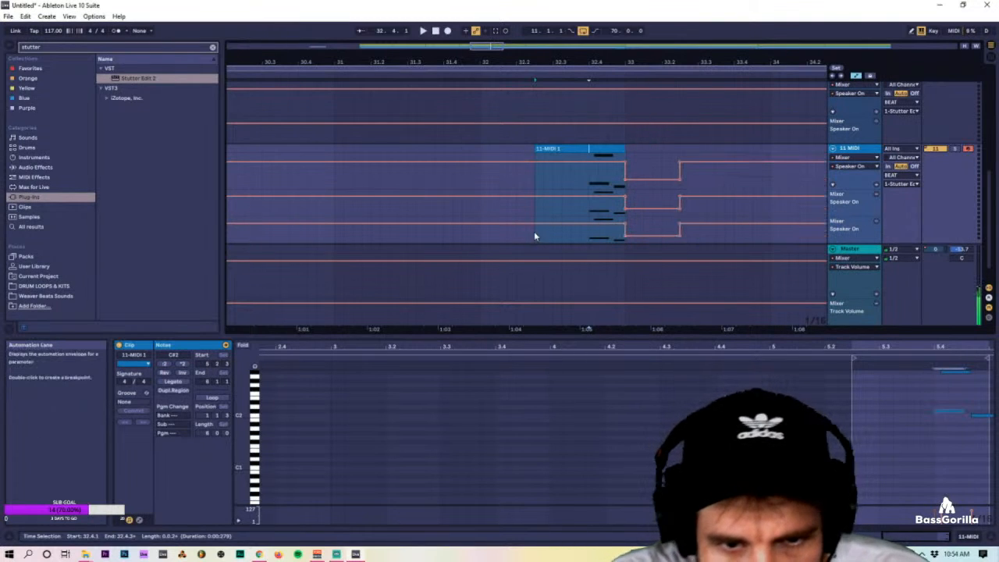
pyautogui.click(535, 233)
pyautogui.press('space')
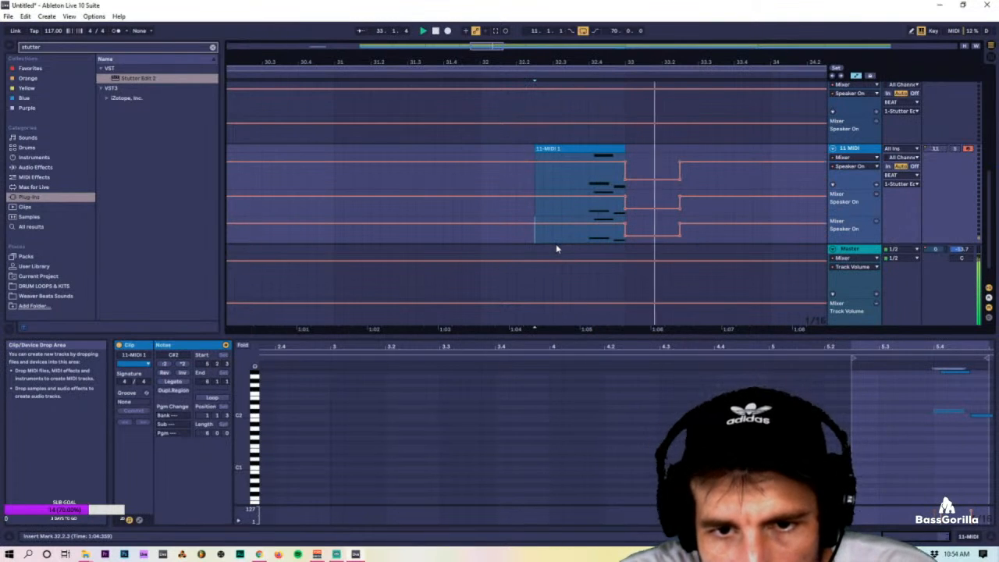
# Audition the arrangement from 29.1.1, then delete the 11 MIDI track's clip and Speaker On automation between 31.1.1 and 35.1.1.
pyautogui.moveTo(662, 63)
pyautogui.mouseDown()
pyautogui.moveTo(663, 46)
pyautogui.moveTo(443, 62)
pyautogui.mouseUp()
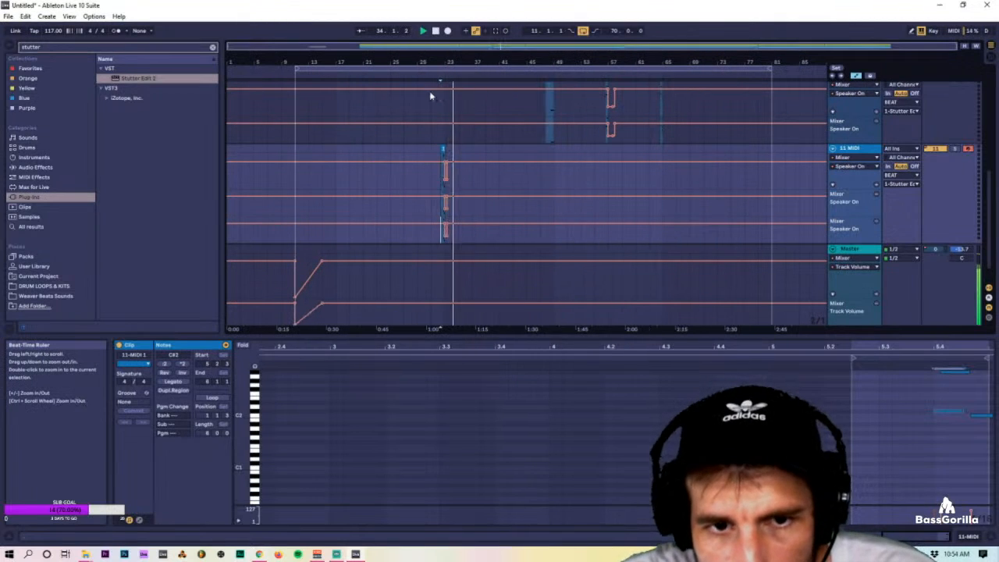
pyautogui.click(419, 180)
pyautogui.press('space')
pyautogui.press('space')
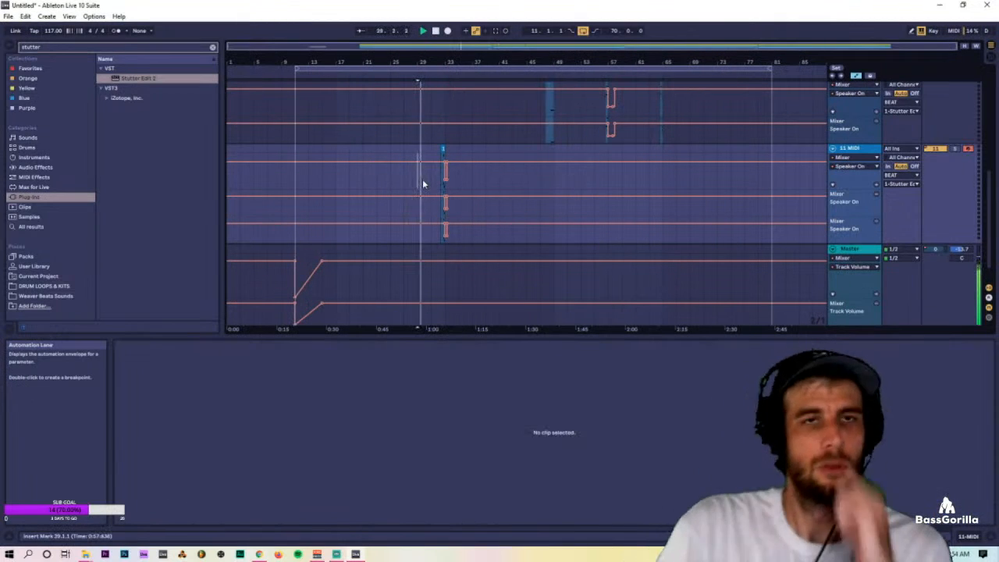
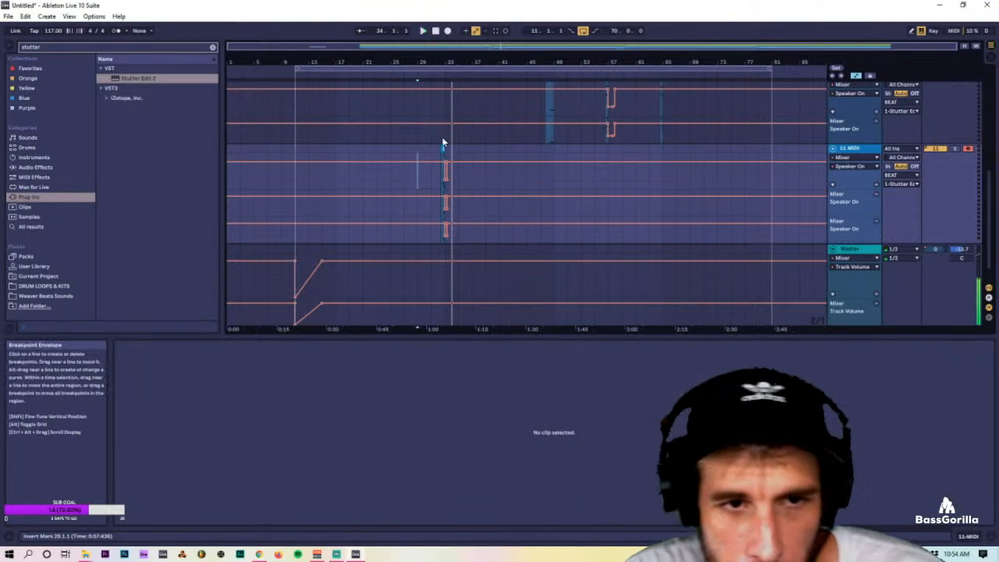
pyautogui.moveTo(431, 150); pyautogui.dragTo(459, 152)
pyautogui.press('Delete')
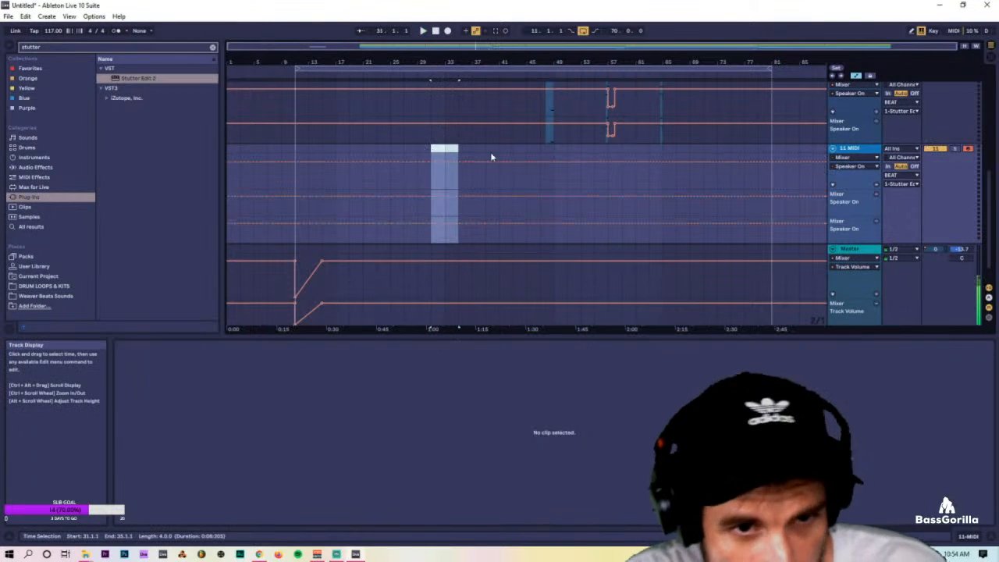
# Fold the 11 MIDI track and insert a new audio track below it.
pyautogui.click(833, 148)
pyautogui.click(864, 149)
pyautogui.hotkey('ctrl', 't')
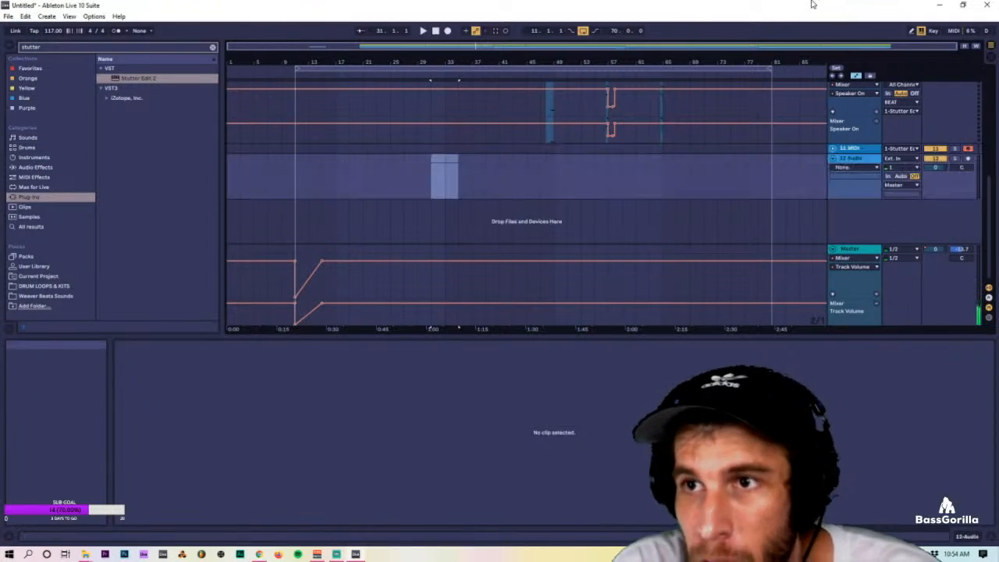
# Switch to the SAMPLES folder from the desktop and search it for "impact".
pyautogui.click(962, 5)
pyautogui.doubleClick(970, 17)
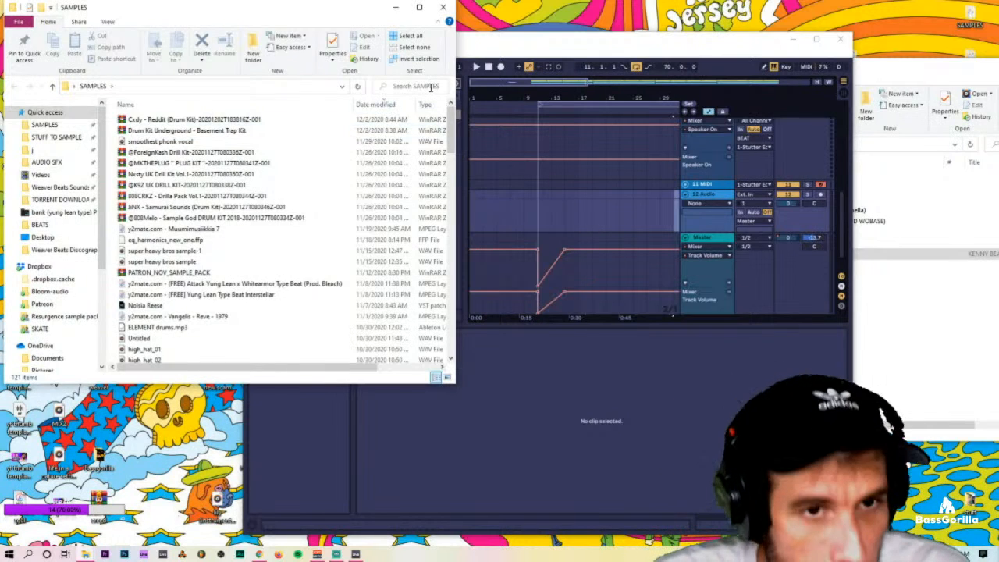
pyautogui.press('i')
pyautogui.click(432, 92)
pyautogui.write('jump')
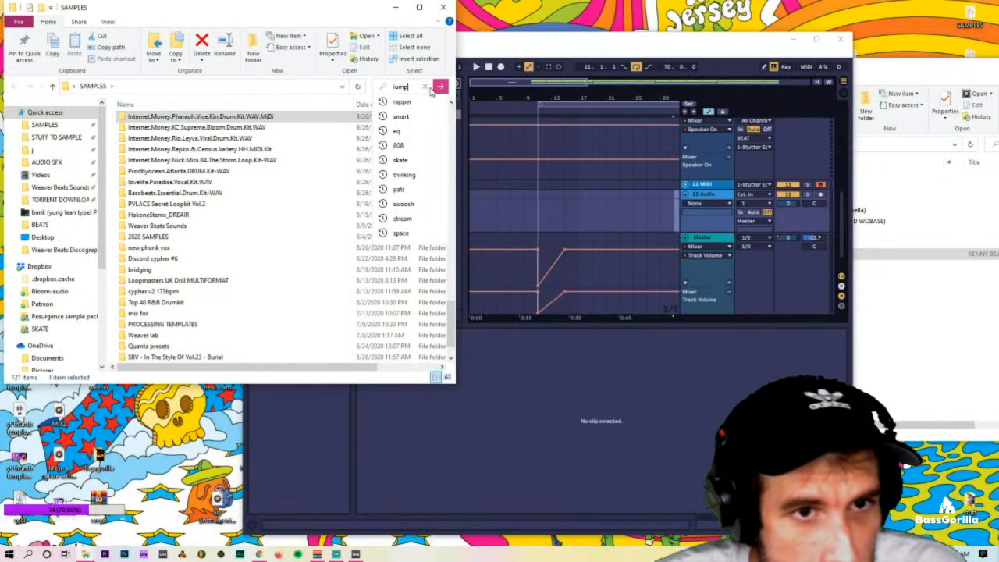
pyautogui.write('ct')
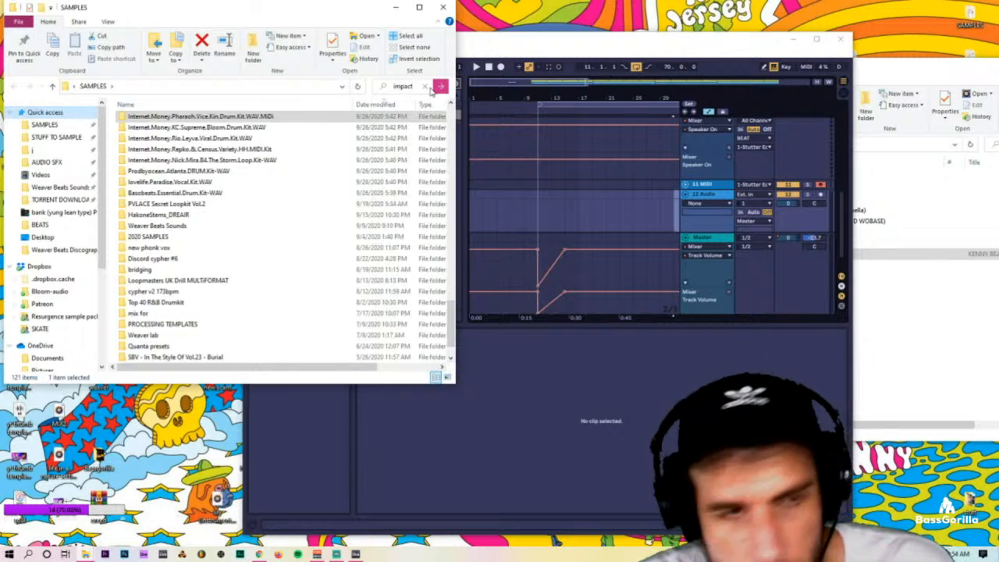
pyautogui.press('Return')
# Place the NM - Impact 01 sample on the new audio track, starting at 33.1.1, and enlarge the Live window again.
pyautogui.scroll(-5, 439, 275)
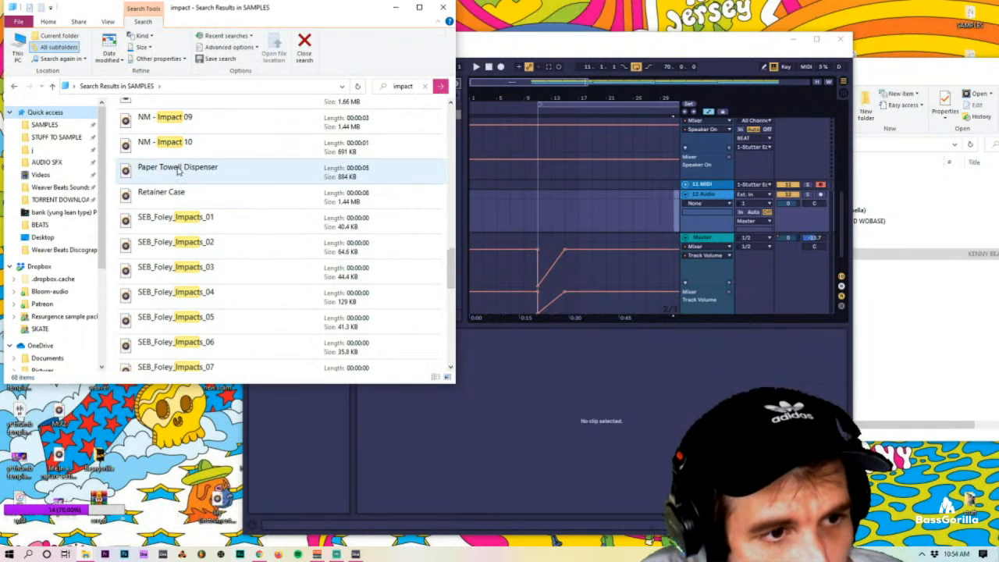
pyautogui.scroll(4, 180, 167)
pyautogui.moveTo(179, 207); pyautogui.dragTo(643, 209)
pyautogui.scroll(8, 658, 203)
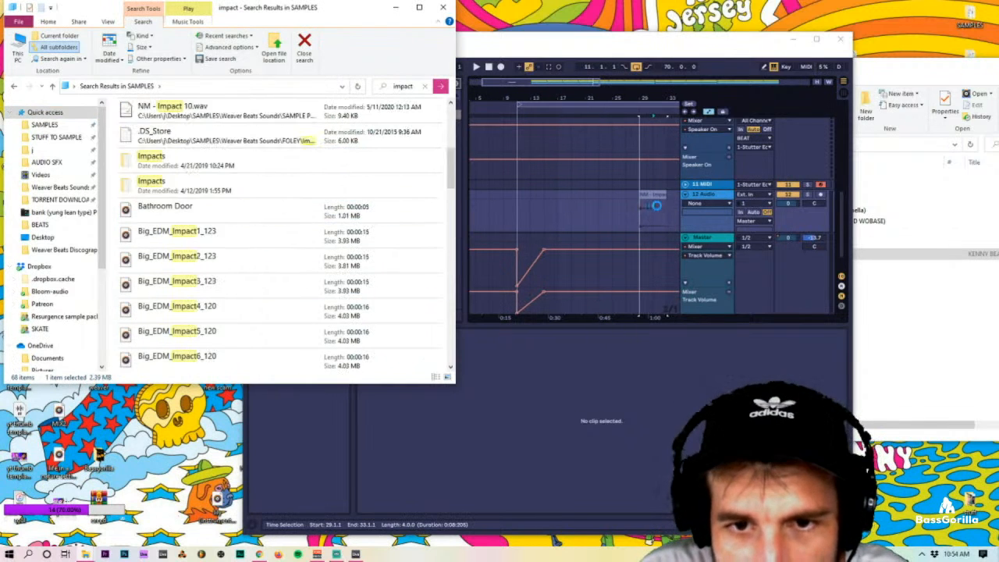
pyautogui.moveTo(648, 95); pyautogui.dragTo(647, 92)
pyautogui.scroll(-3, 613, 190)
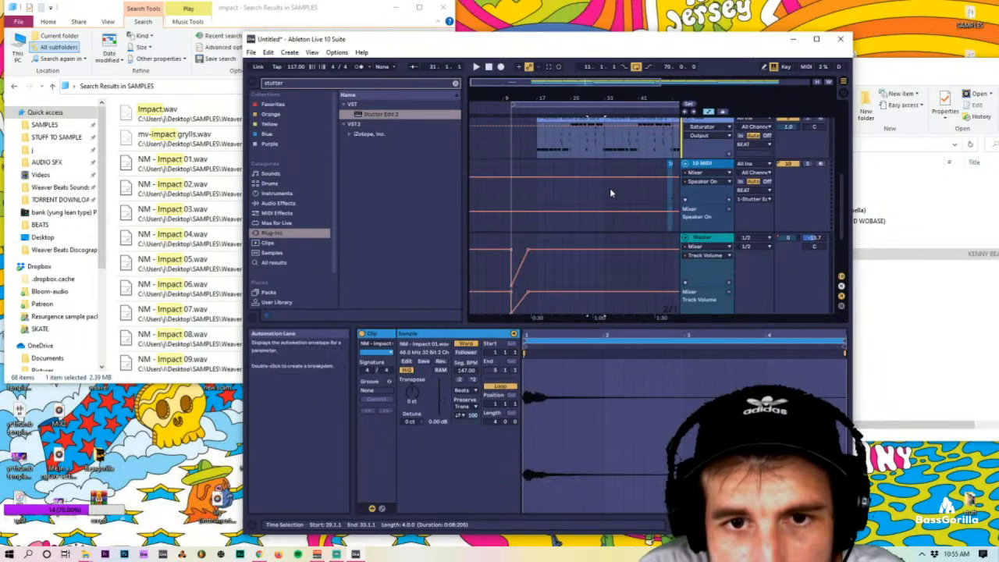
pyautogui.moveTo(593, 196); pyautogui.dragTo(608, 196)
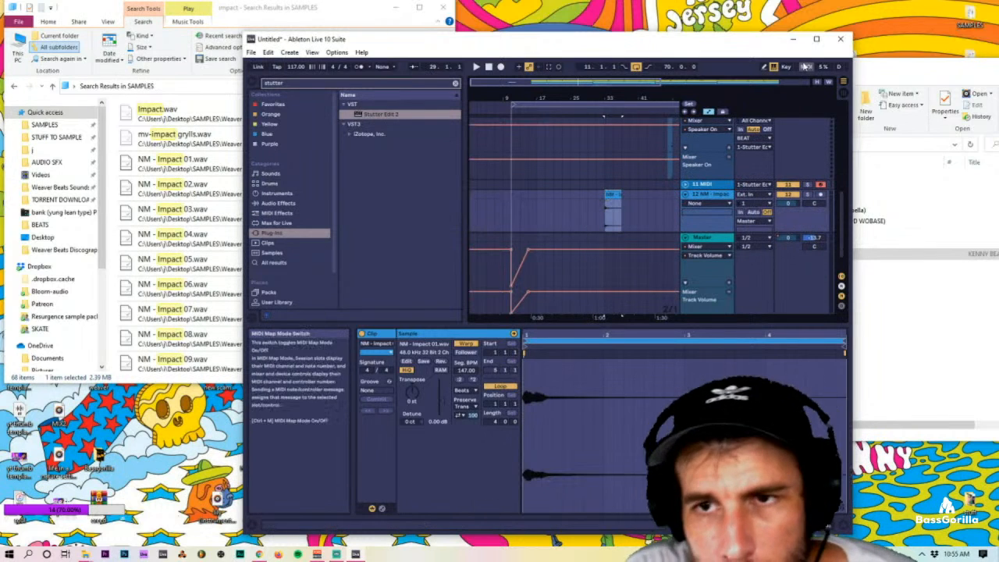
pyautogui.click(817, 38)
# Audition the impact clip from 31.1.1 and set its track volume to 0 dB.
pyautogui.press('Tab')
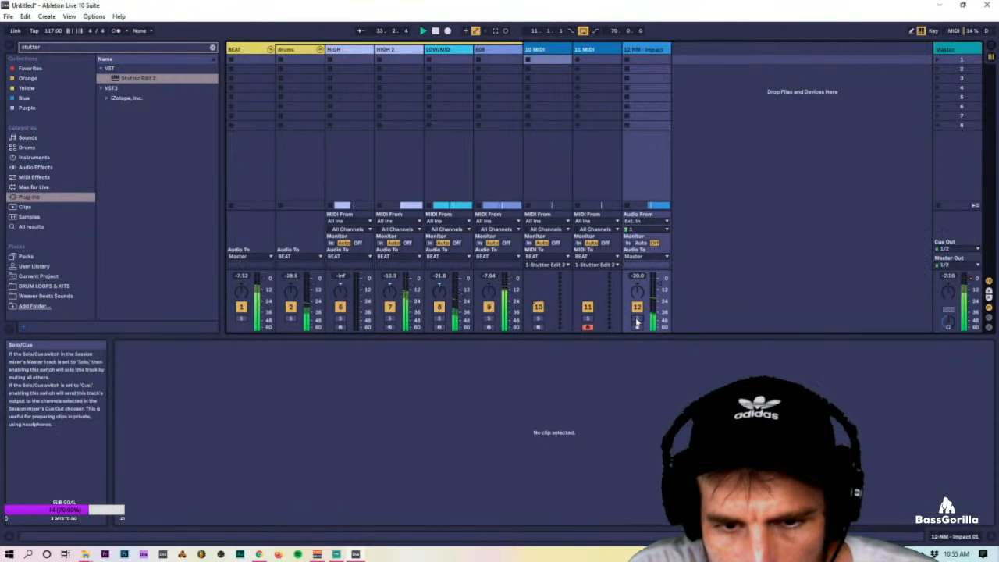
pyautogui.press('Tab')
pyautogui.click(354, 211)
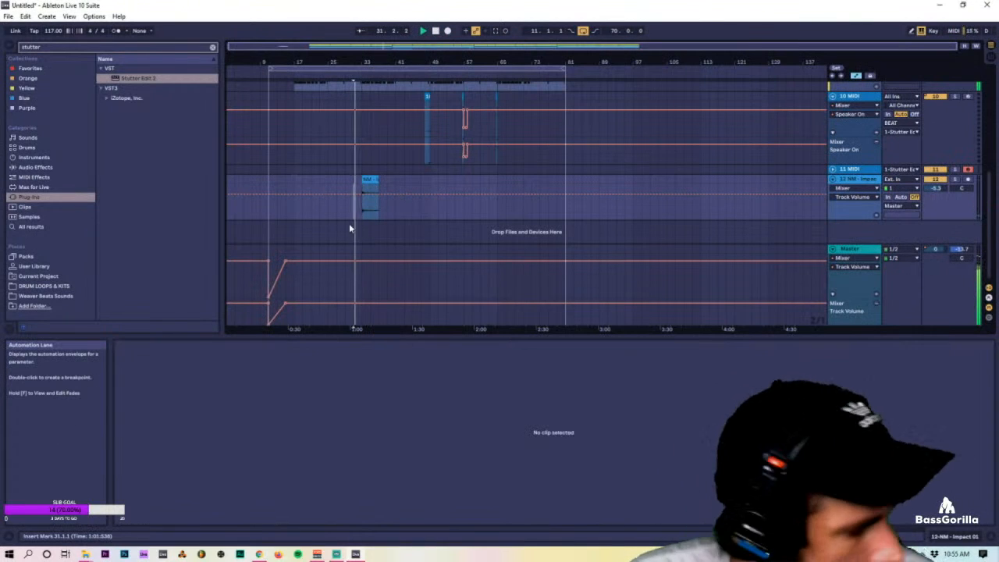
pyautogui.click(374, 190)
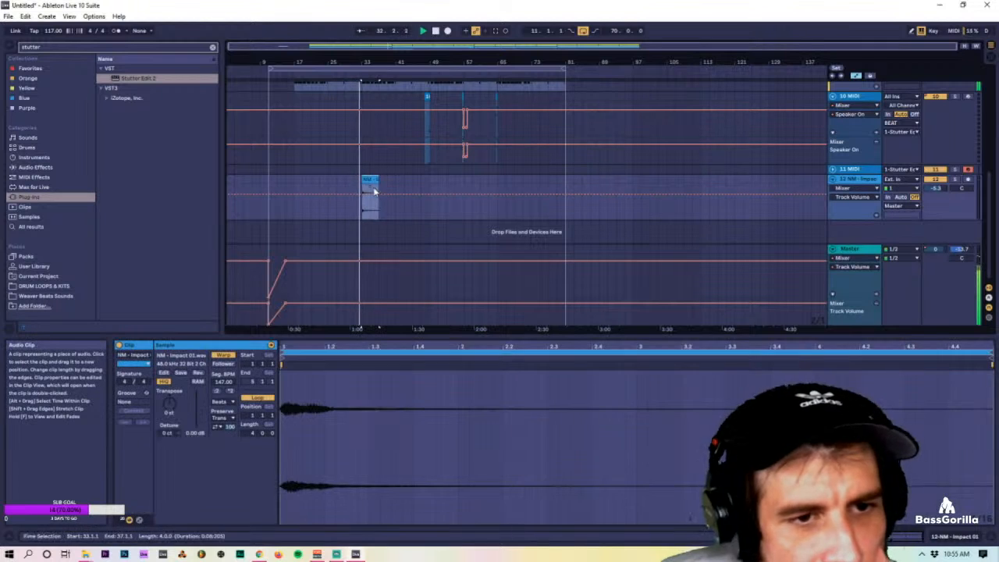
pyautogui.press('Tab')
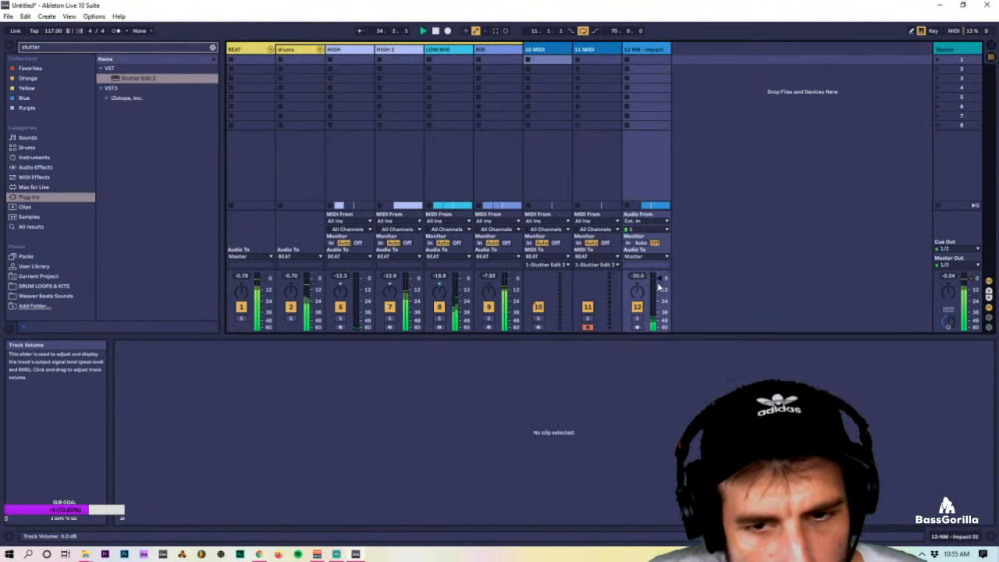
pyautogui.press('Tab')
pyautogui.press('Tab')
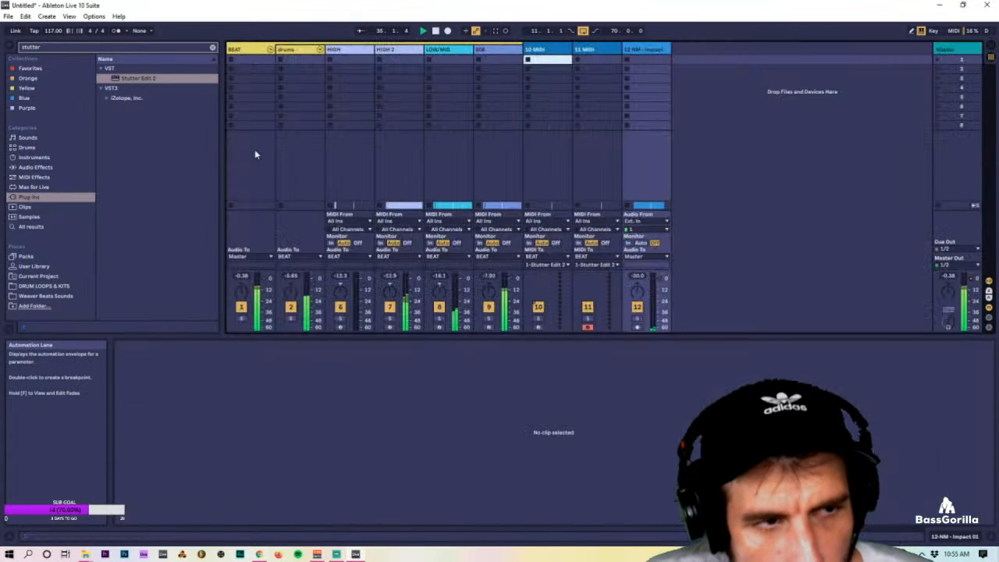
# Insert a return track and load the Reverb audio effect on it.
pyautogui.click(60, 49)
pyautogui.write('reverb')
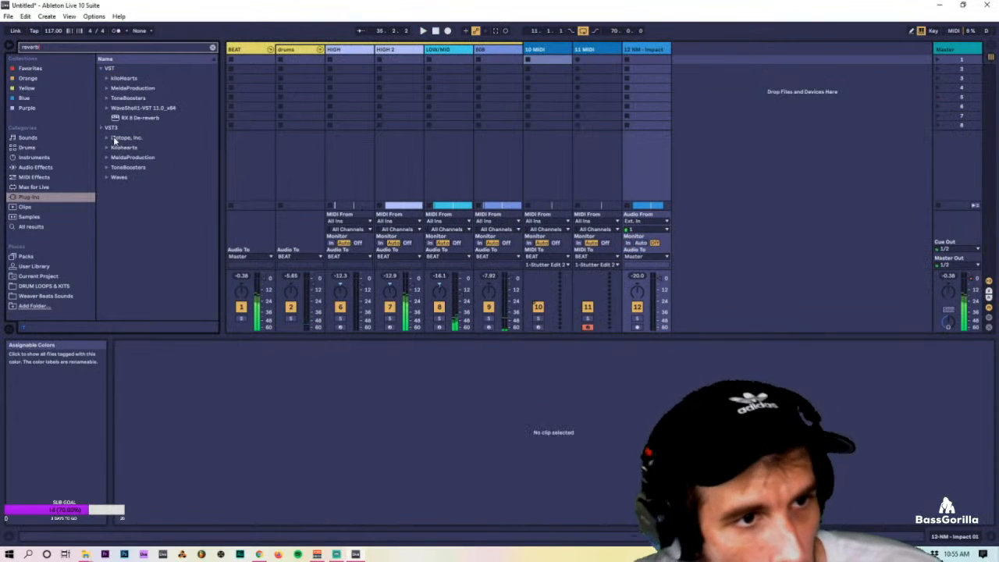
pyautogui.click(46, 16)
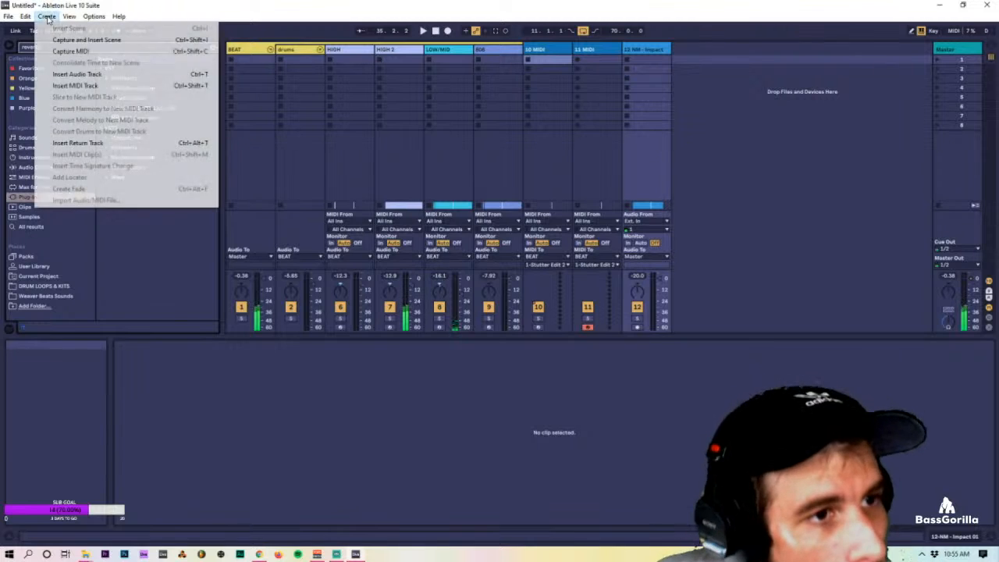
pyautogui.click(92, 144)
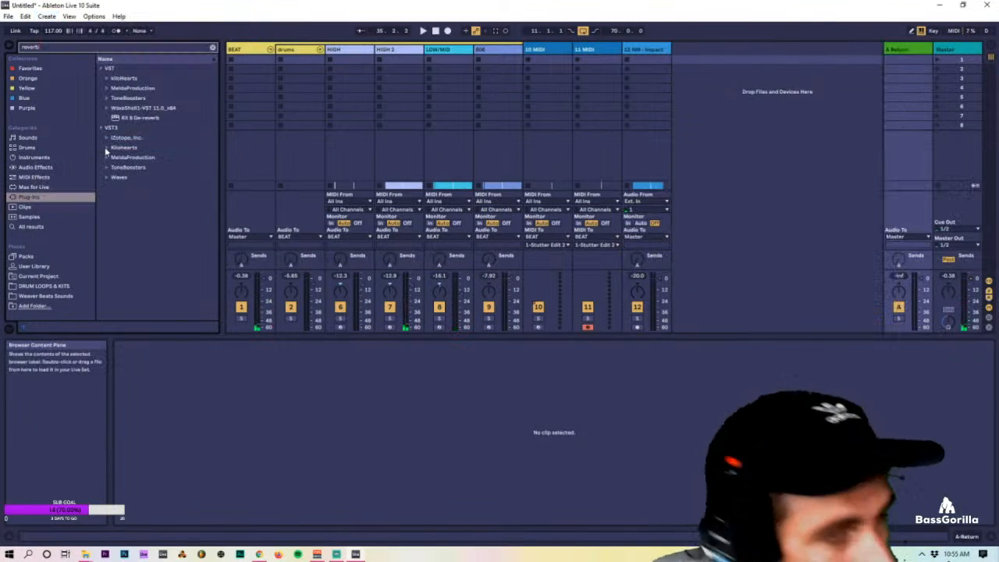
pyautogui.click(39, 167)
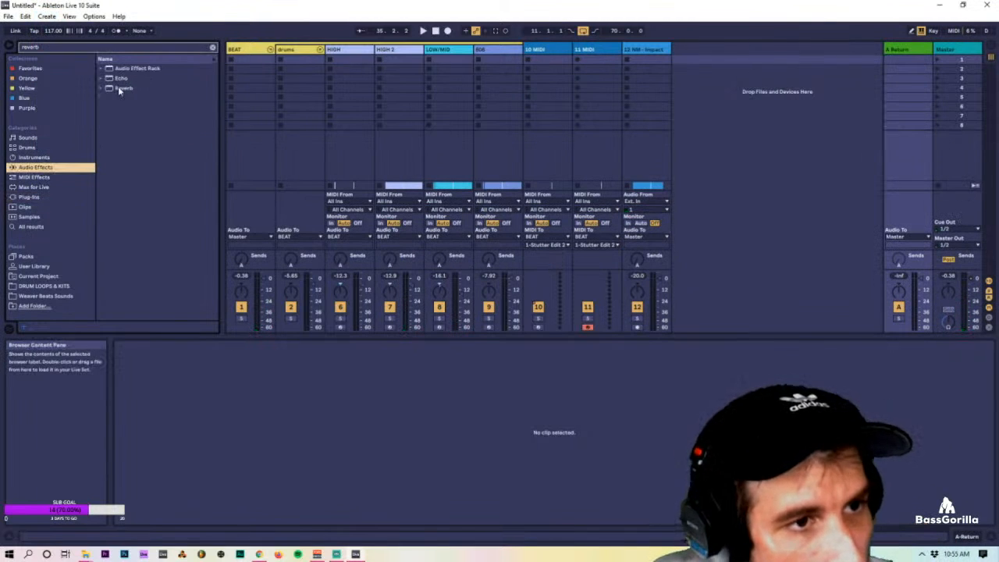
pyautogui.moveTo(124, 87); pyautogui.dragTo(496, 450)
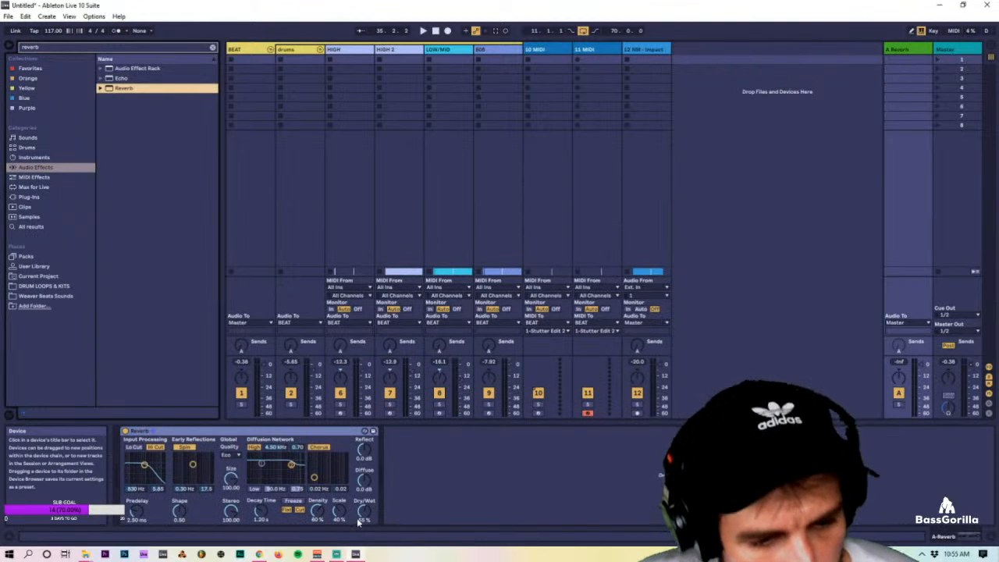
# Set the Reverb's Dry/Wet to 100% and Decay Time to 7.82 s, and turn the impact track's send to return A fully up.
pyautogui.moveTo(364, 513); pyautogui.dragTo(364, 468)
pyautogui.moveTo(261, 511); pyautogui.dragTo(261, 480)
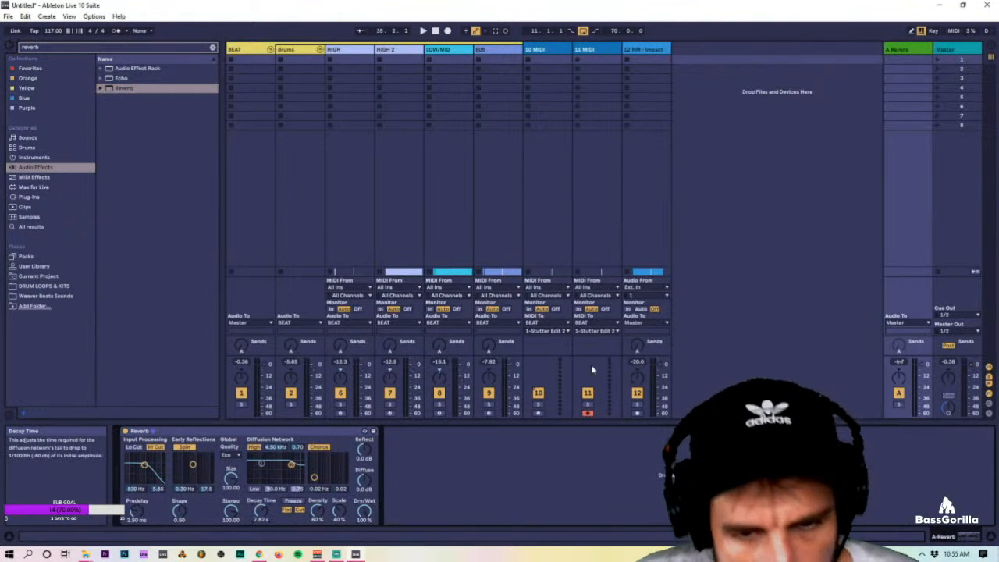
pyautogui.moveTo(642, 347); pyautogui.dragTo(641, 327)
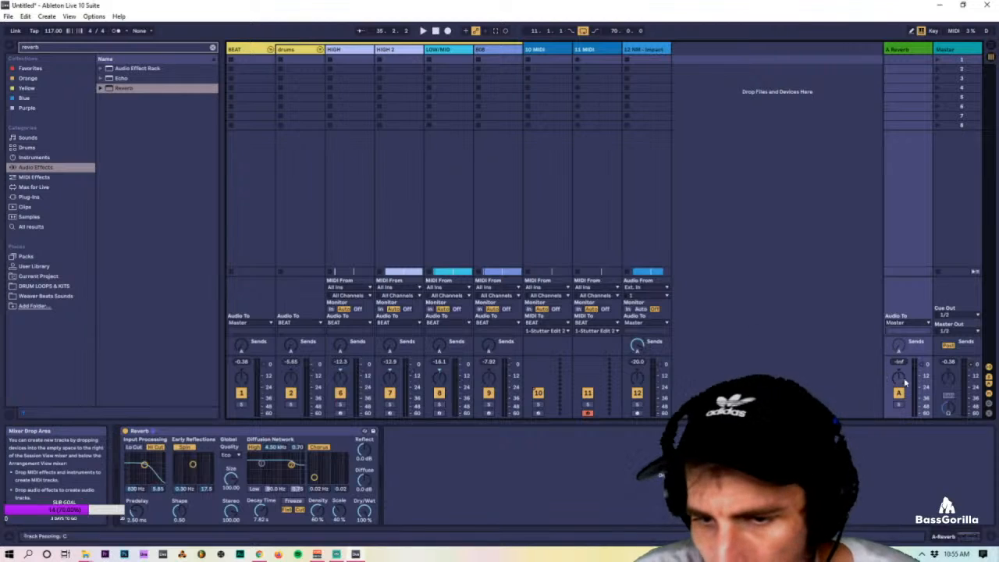
# Lengthen the Reverb's Decay Time to 23.2 s and listen to the impact with the reverb.
pyautogui.press('space')
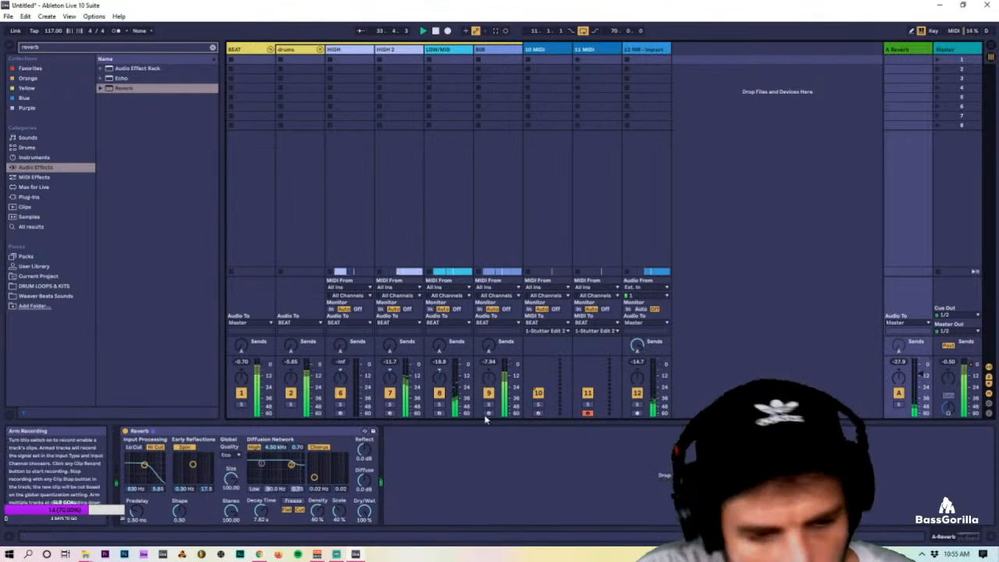
pyautogui.moveTo(265, 514); pyautogui.dragTo(265, 491)
pyautogui.press('space')
pyautogui.press('space')
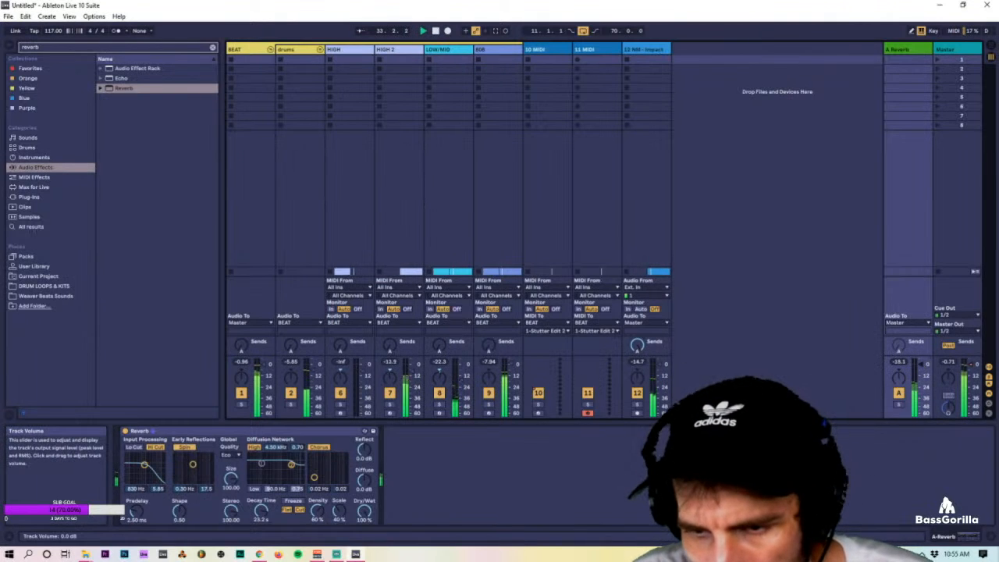
# Select bars 33 to 49 on the impact track and duplicate them twice so the impact repeats at bars 49 and 65.
pyautogui.press('Tab')
pyautogui.click(413, 286)
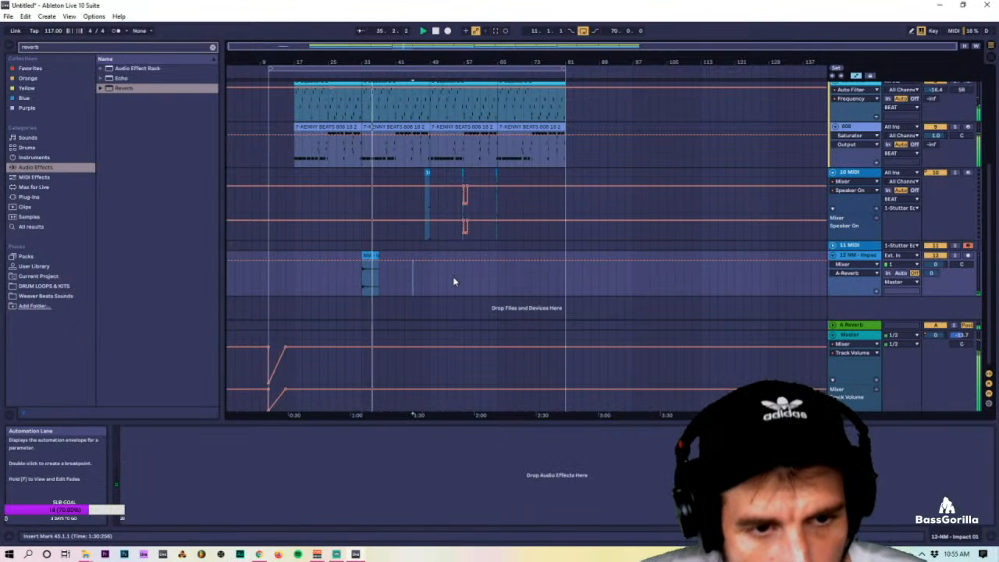
pyautogui.moveTo(430, 275); pyautogui.dragTo(353, 255)
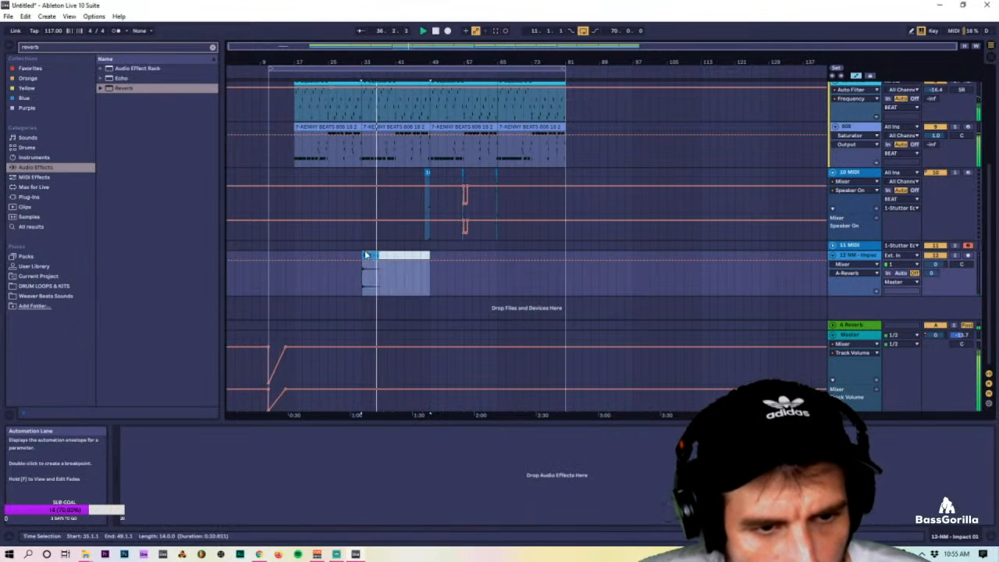
pyautogui.hotkey('ctrl', 'd')
pyautogui.hotkey('ctrl', 'd')
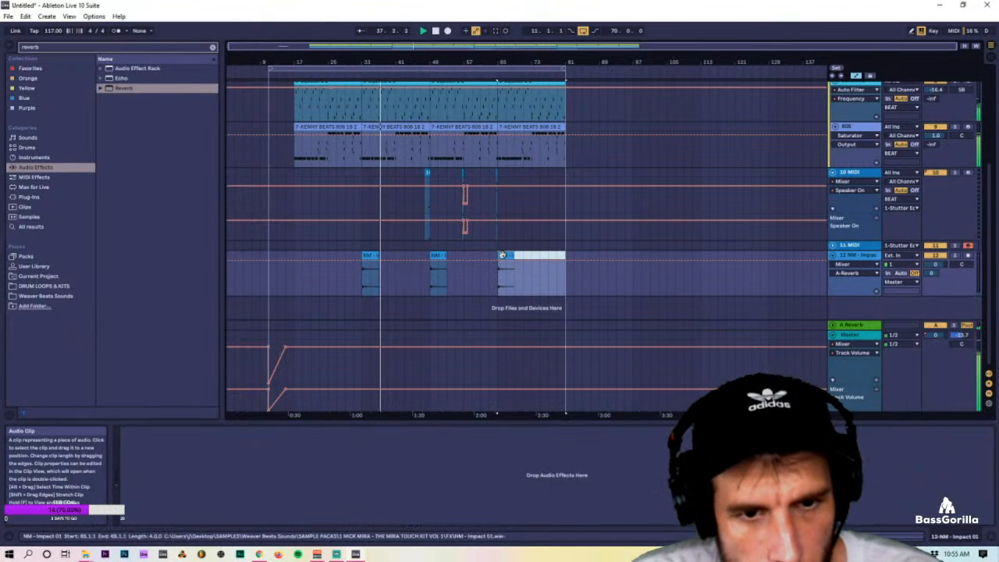
pyautogui.moveTo(535, 268)
pyautogui.mouseDown()
pyautogui.moveTo(515, 268)
pyautogui.moveTo(595, 269)
pyautogui.moveTo(536, 269)
pyautogui.mouseUp()
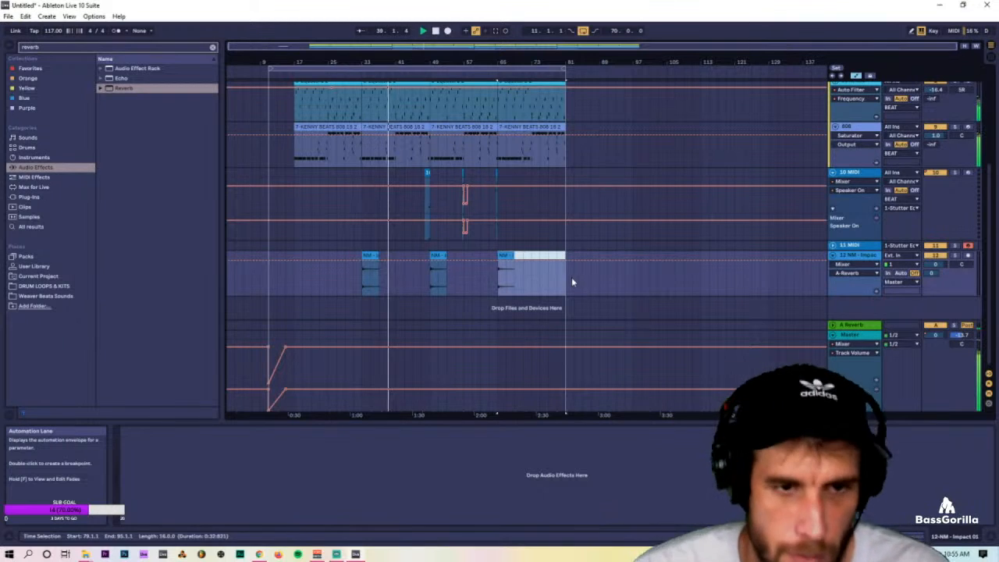
# Copy the impact clip to bars 41, 57 and 73 as well.
pyautogui.moveTo(438, 265); pyautogui.dragTo(471, 252)
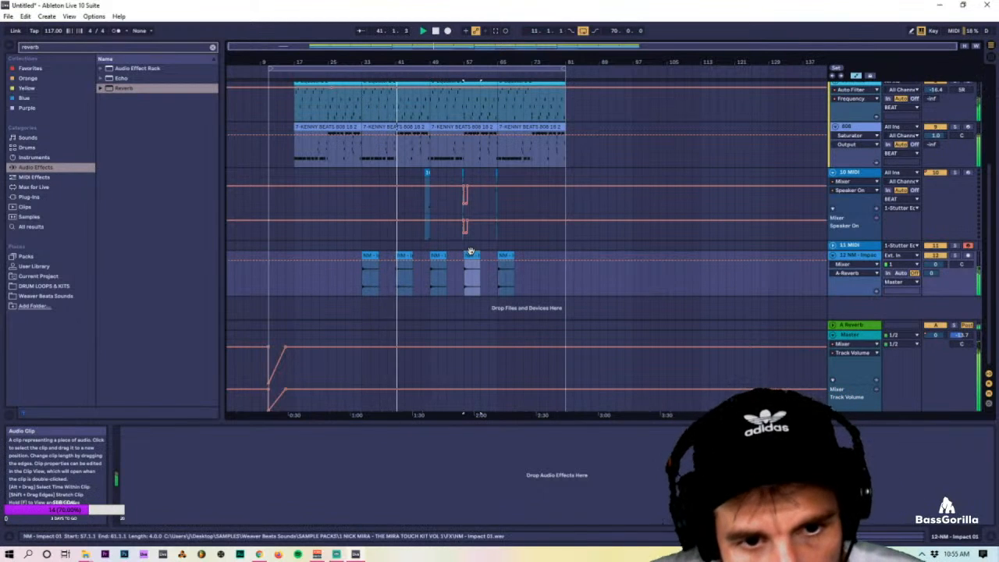
pyautogui.press('Tab')
pyautogui.press('Tab')
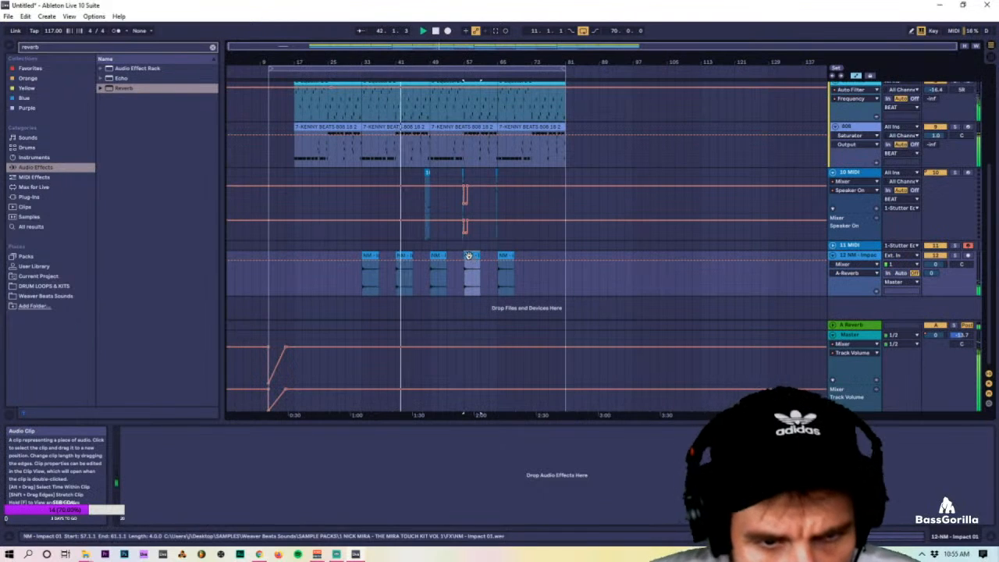
pyautogui.moveTo(469, 256); pyautogui.dragTo(539, 255)
pyautogui.press('Tab')
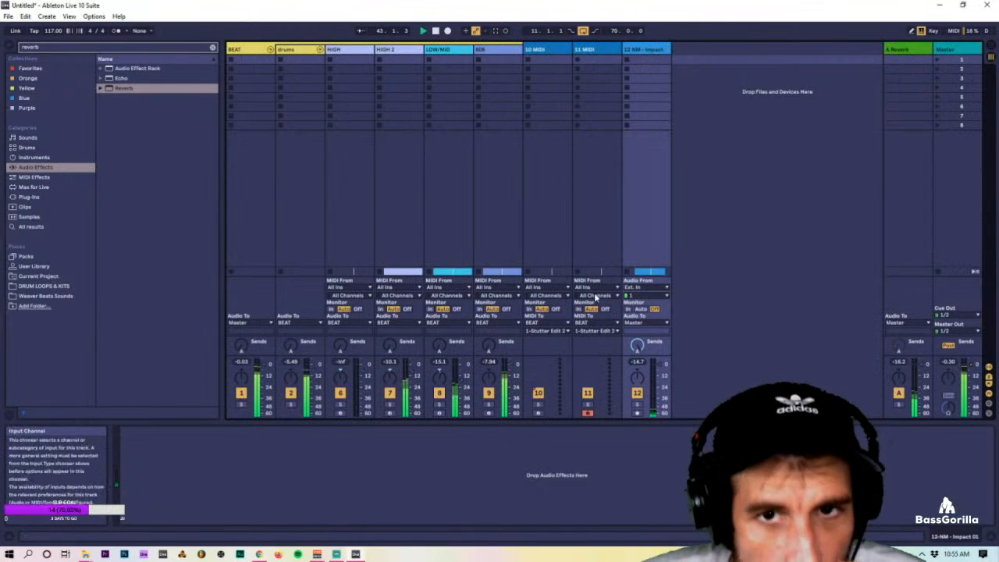
pyautogui.press('Tab')
# Stop playback, switch to the File Explorer search results and look through the impact samples.
pyautogui.press('space')
pyautogui.moveTo(504, 4); pyautogui.dragTo(384, 126)
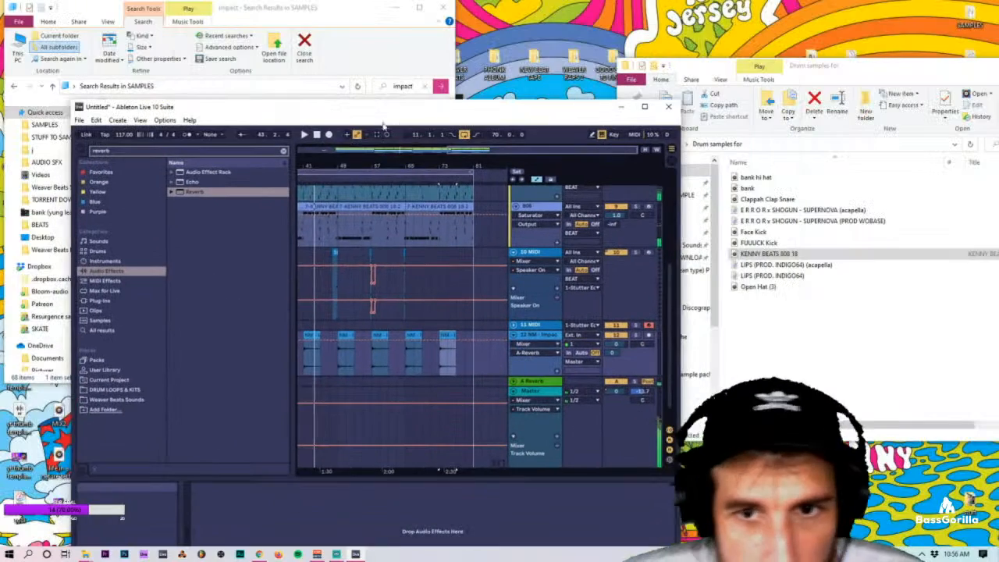
pyautogui.click(331, 89)
pyautogui.scroll(-5, 312, 242)
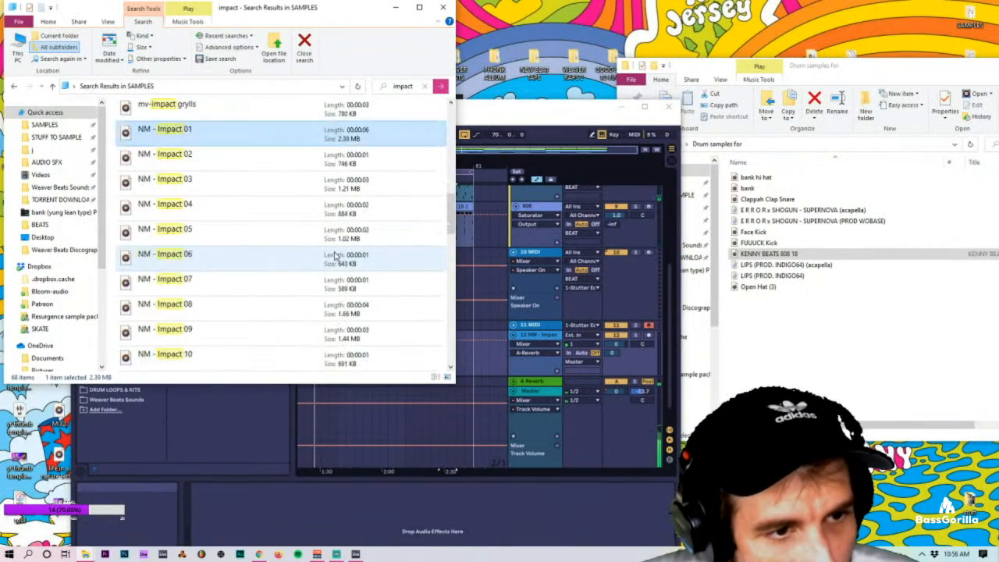
pyautogui.scroll(4, 324, 255)
pyautogui.scroll(-5, 208, 245)
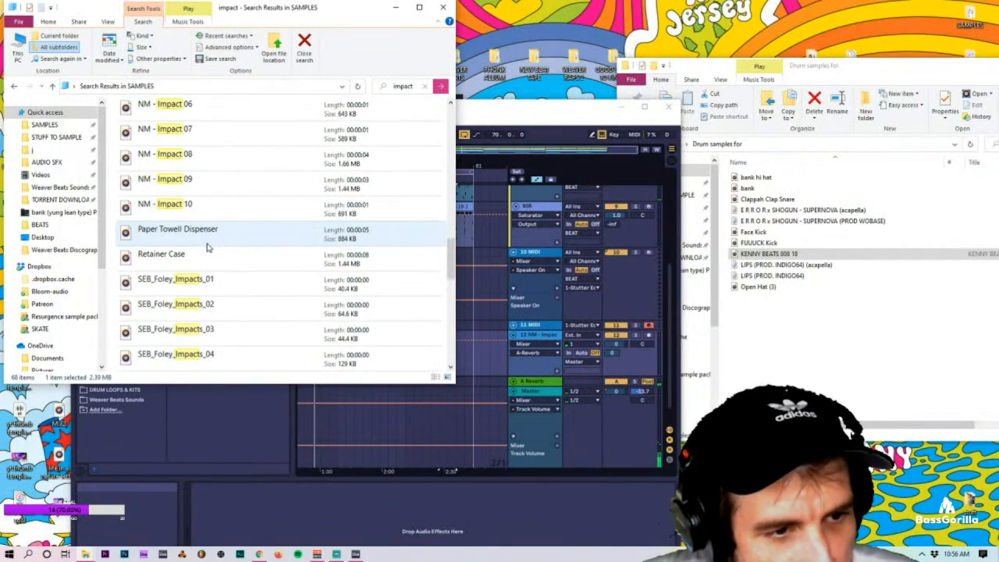
pyautogui.scroll(3, 225, 243)
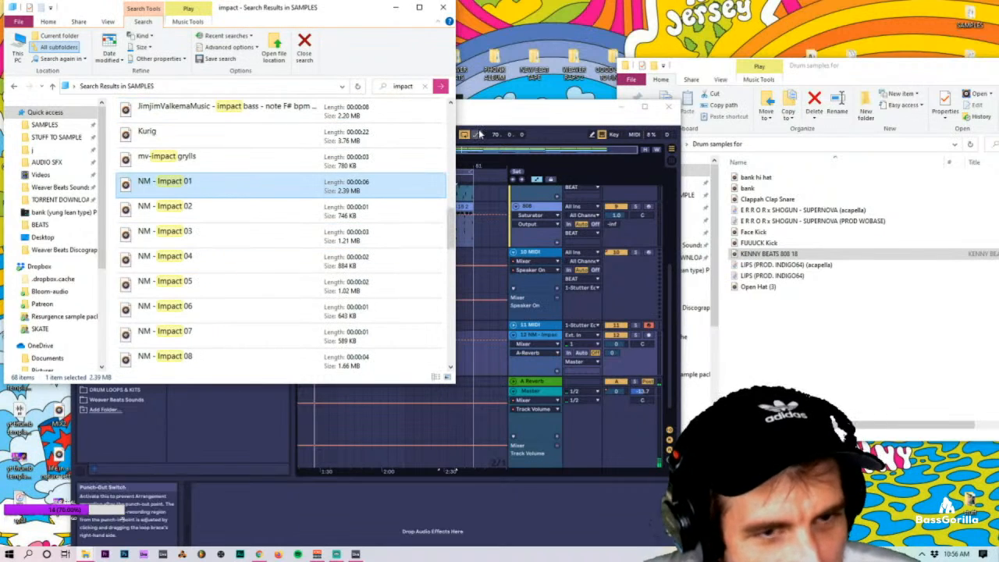
# Try the NM - Impact 02 sample on the impact track just before bar 41 and listen to it.
pyautogui.moveTo(506, 110); pyautogui.dragTo(775, 83)
pyautogui.moveTo(165, 206); pyautogui.dragTo(602, 246)
pyautogui.moveTo(591, 323); pyautogui.dragTo(589, 323)
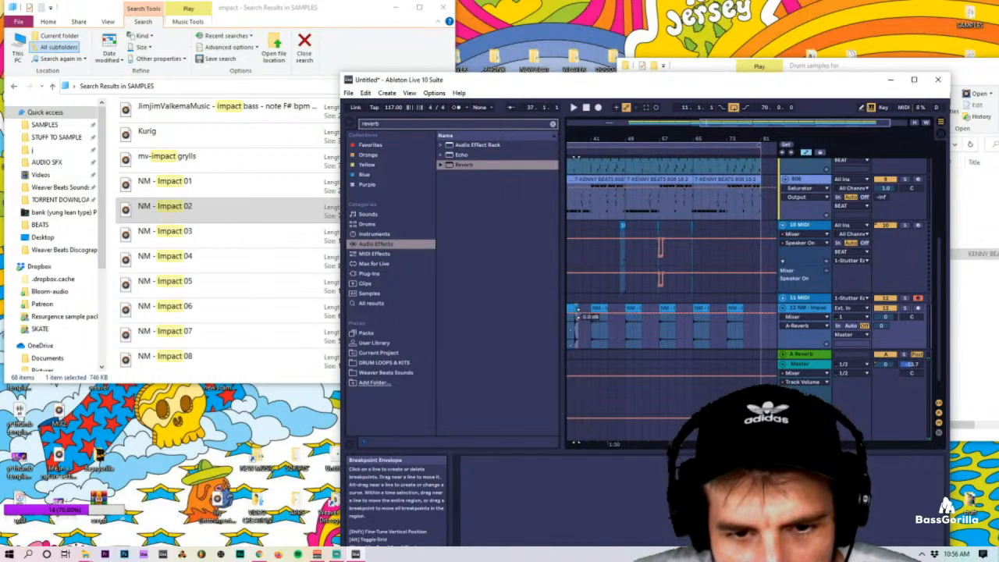
pyautogui.click(179, 211)
pyautogui.click(585, 316)
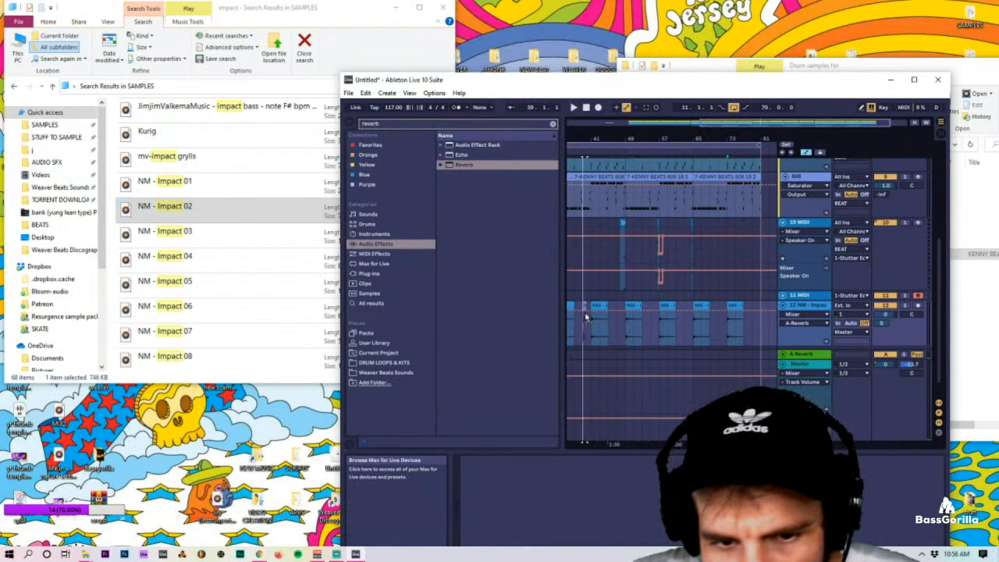
pyautogui.press('space')
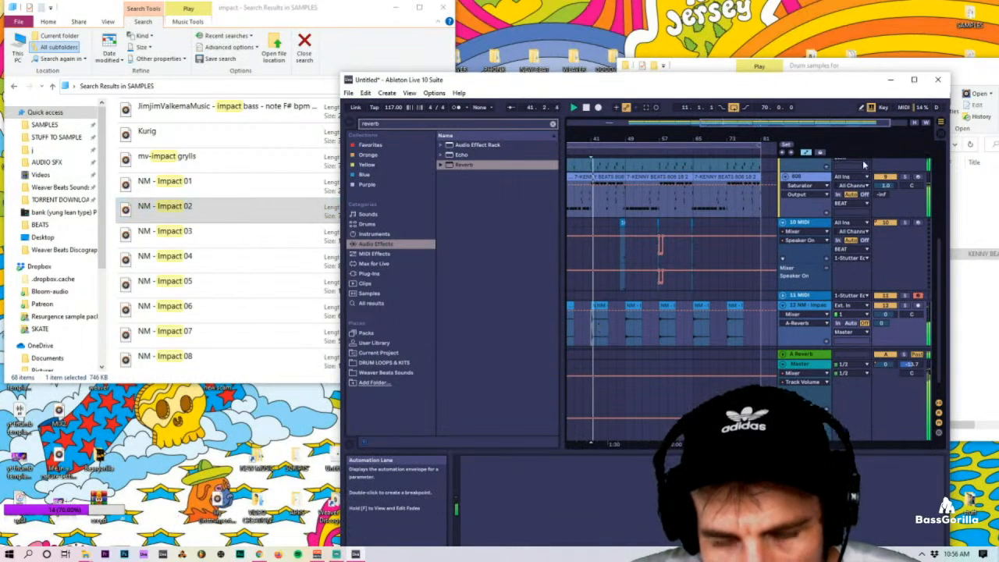
pyautogui.press('space')
# Add the NM - Impact 03 sample to the impact track at bar 41, over the start of the existing clip.
pyautogui.click(736, 306)
pyautogui.moveTo(169, 237); pyautogui.dragTo(585, 328)
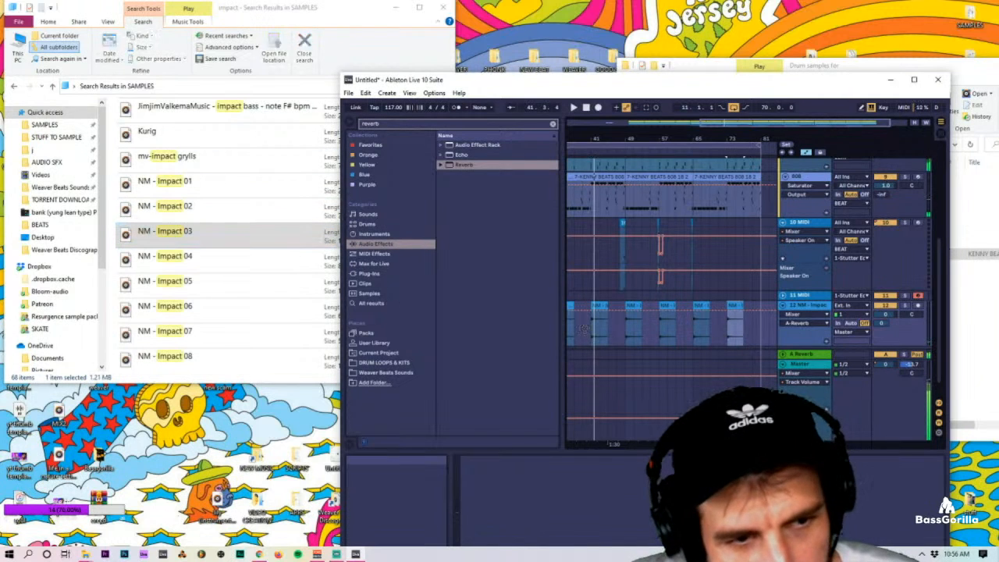
pyautogui.click(599, 337)
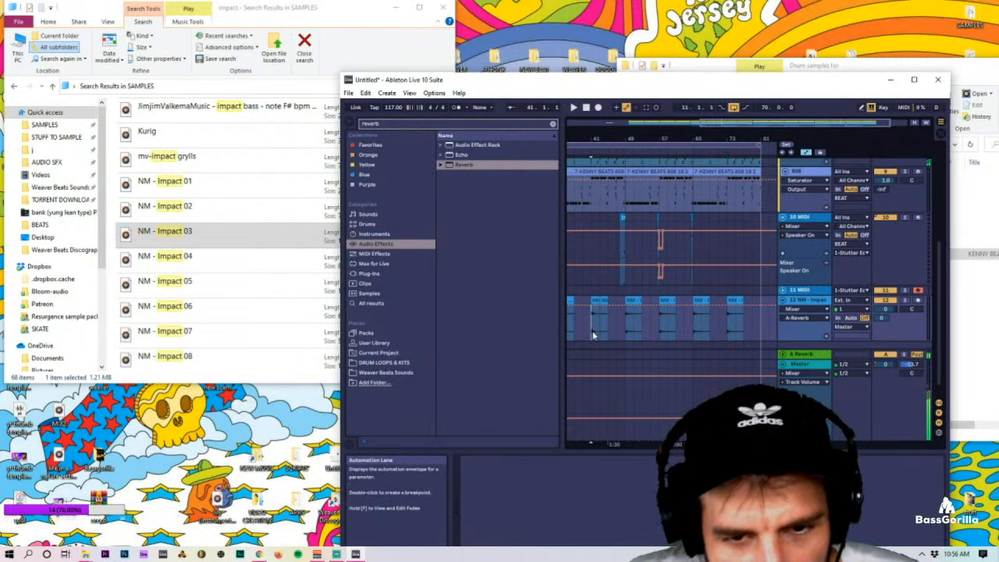
# Set the impact track's volume to -1.0 dB and listen to the impact at bar 41.
pyautogui.click(914, 79)
pyautogui.press('Tab')
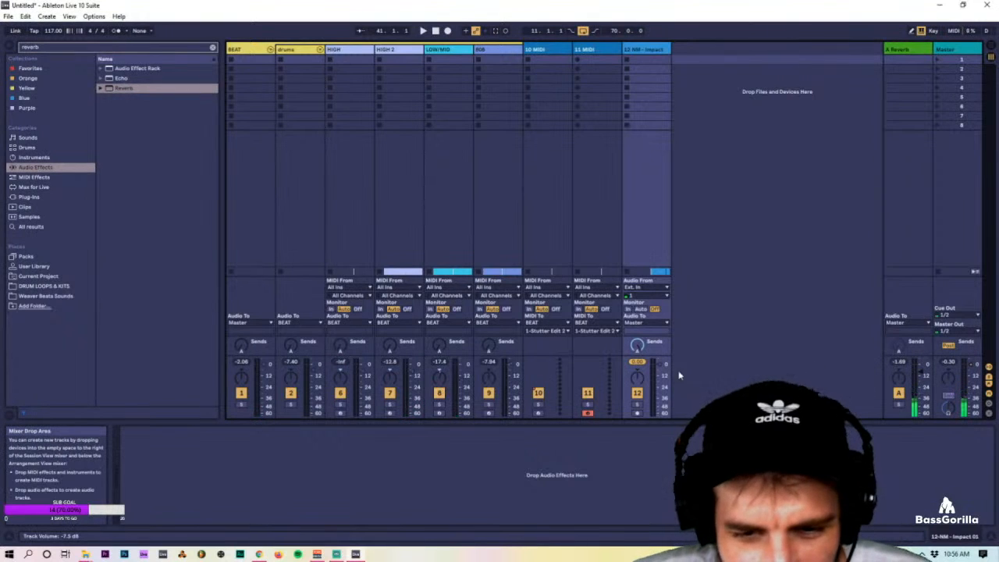
pyautogui.press('space')
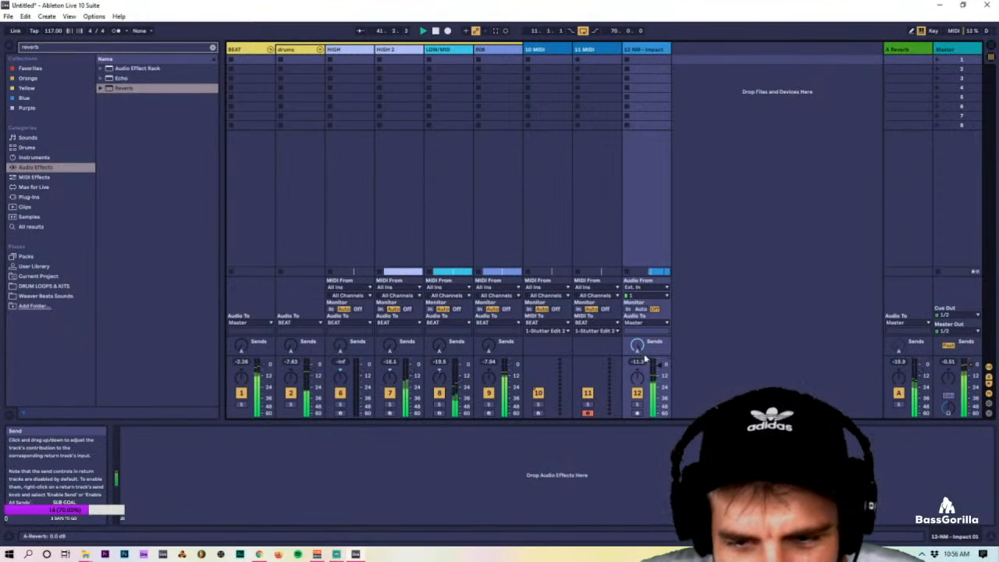
pyautogui.press('Tab')
pyautogui.press('space')
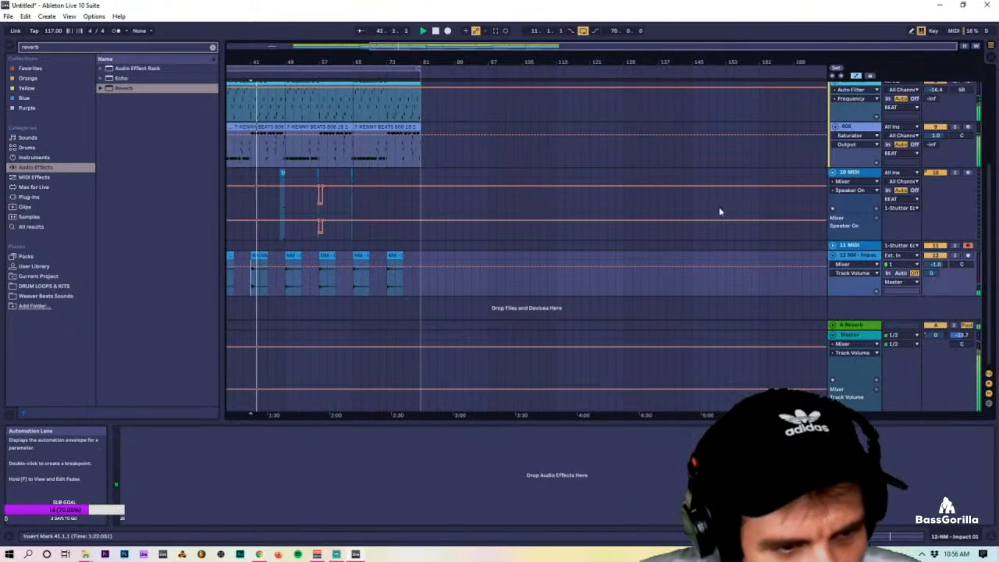
# Layer the NM - Impact 04 sample onto the impact track at bar 41, copy it to bar 49 and listen.
pyautogui.moveTo(670, 5); pyautogui.dragTo(422, 139)
pyautogui.click(312, 16)
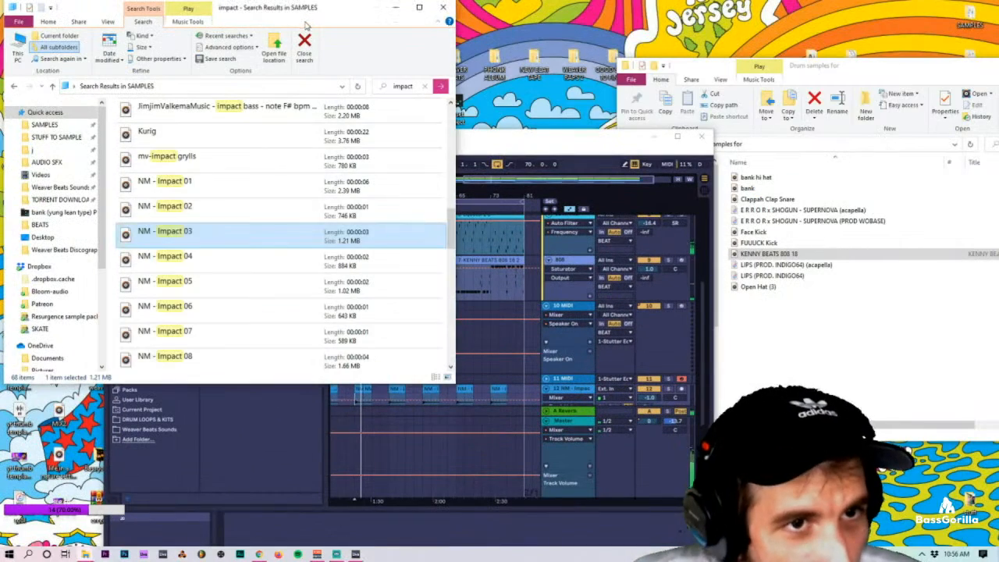
pyautogui.moveTo(536, 144); pyautogui.dragTo(693, 135)
pyautogui.scroll(-2, 517, 351)
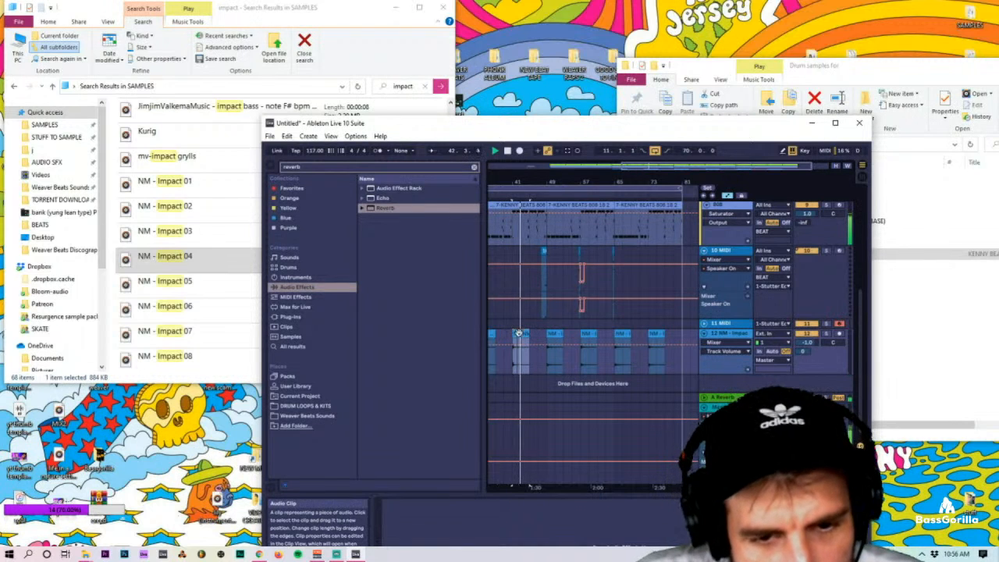
pyautogui.moveTo(515, 334); pyautogui.dragTo(549, 335)
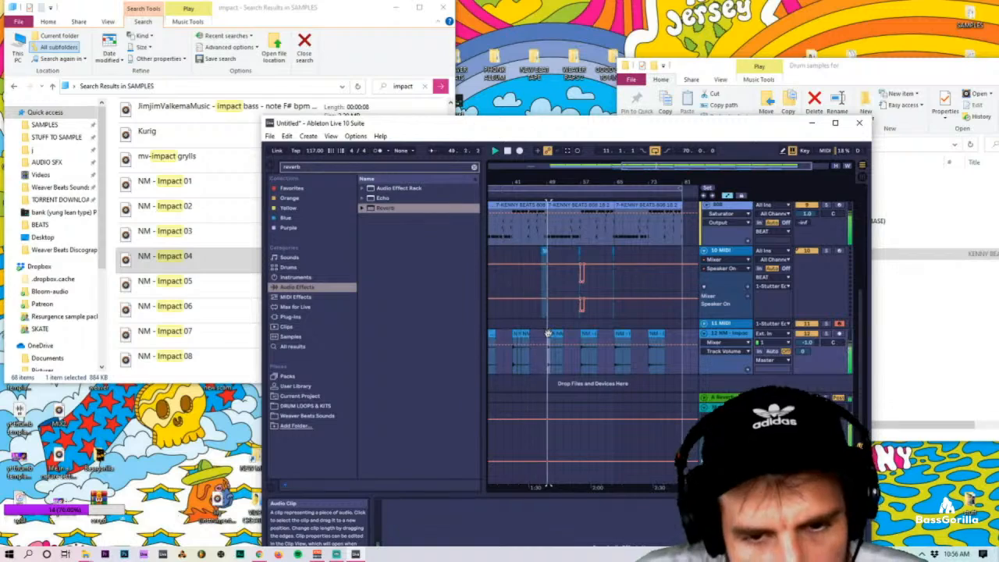
pyautogui.doubleClick(603, 129)
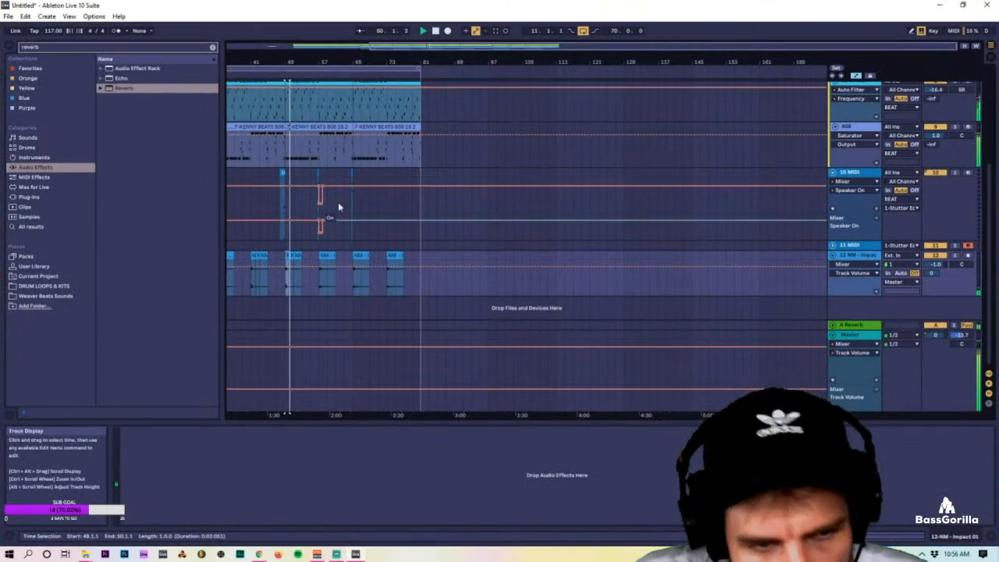
pyautogui.moveTo(432, 407); pyautogui.dragTo(431, 415)
pyautogui.press('space')
# Try the NM - Impact 05 sample at bar 33 on the impact track and audition it.
pyautogui.moveTo(416, 5); pyautogui.dragTo(582, 70)
pyautogui.click(169, 285)
pyautogui.click(644, 322)
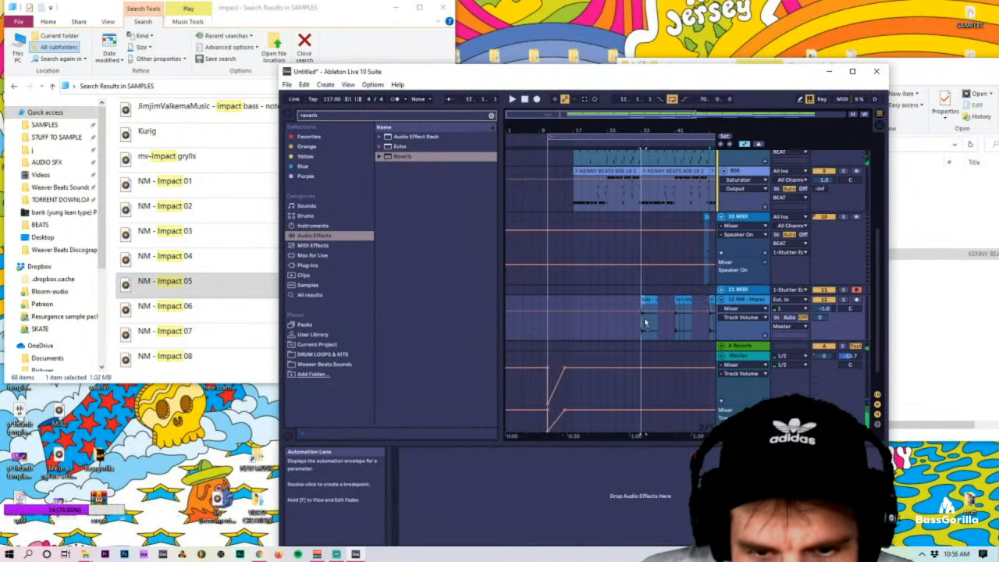
pyautogui.click(644, 309)
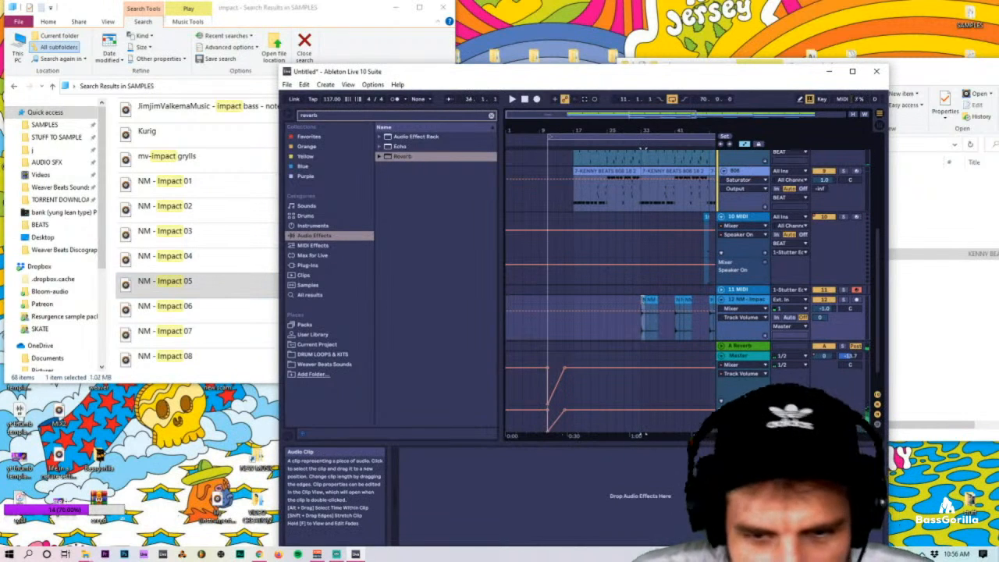
pyautogui.click(637, 307)
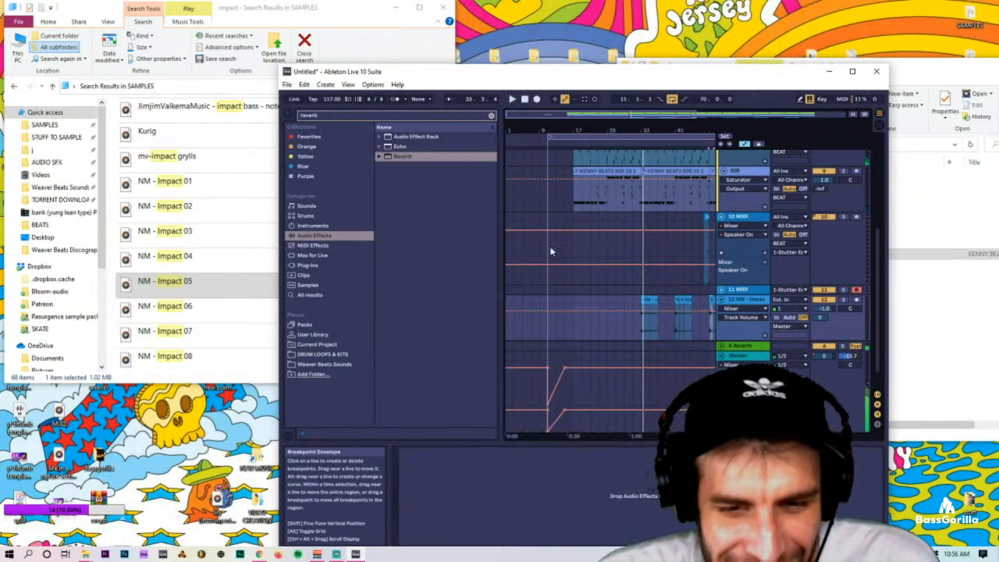
# Try the NM - Impact 06 and NM - Impact 07 samples at bar 33 and audition each.
pyautogui.click(164, 306)
pyautogui.click(636, 322)
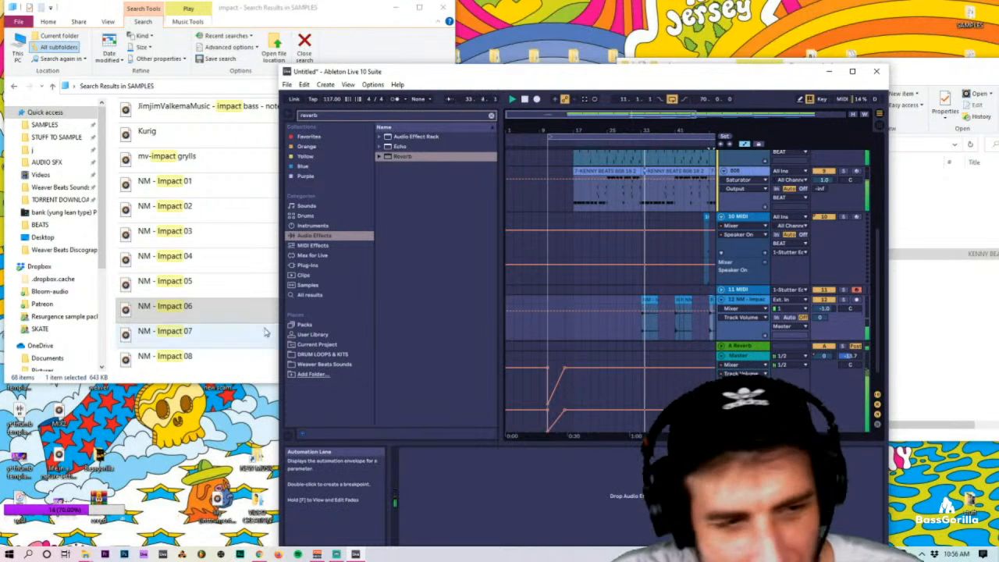
pyautogui.click(234, 331)
pyautogui.click(644, 334)
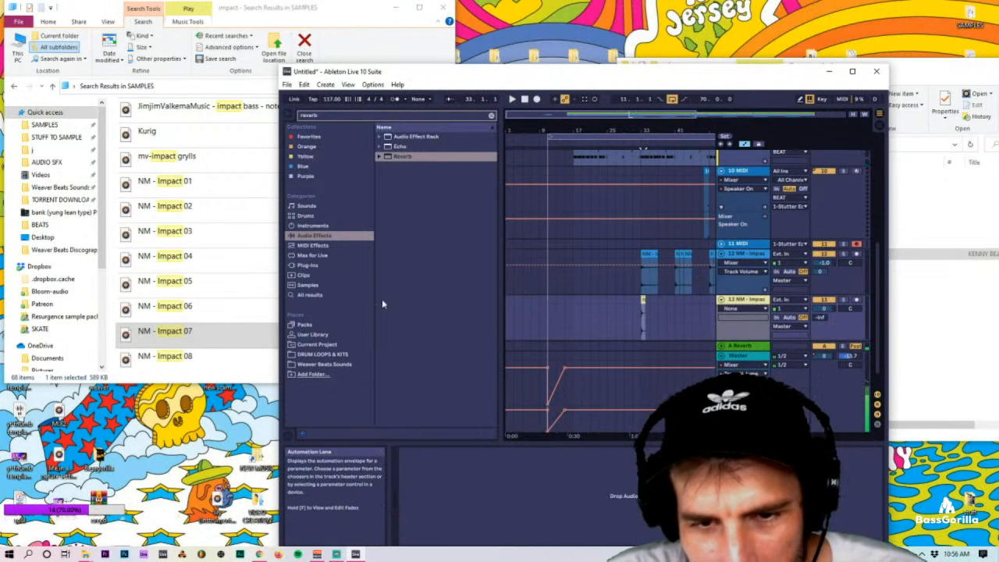
pyautogui.click(626, 286)
pyautogui.click(643, 282)
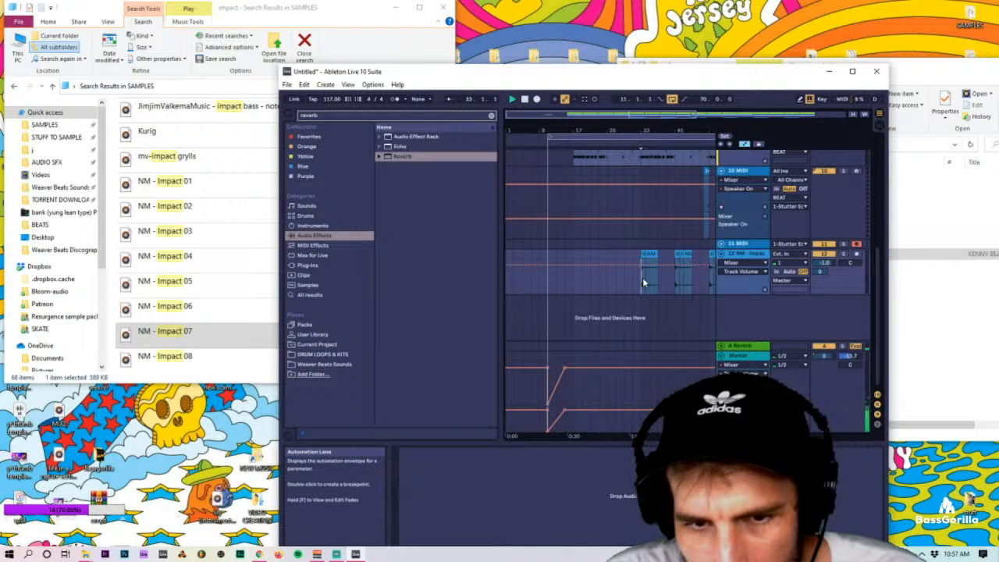
# Add the NM - Impact 08 sample at bar 33 and repeat the layered impact every eight bars through bar 73.
pyautogui.moveTo(178, 356); pyautogui.dragTo(642, 287)
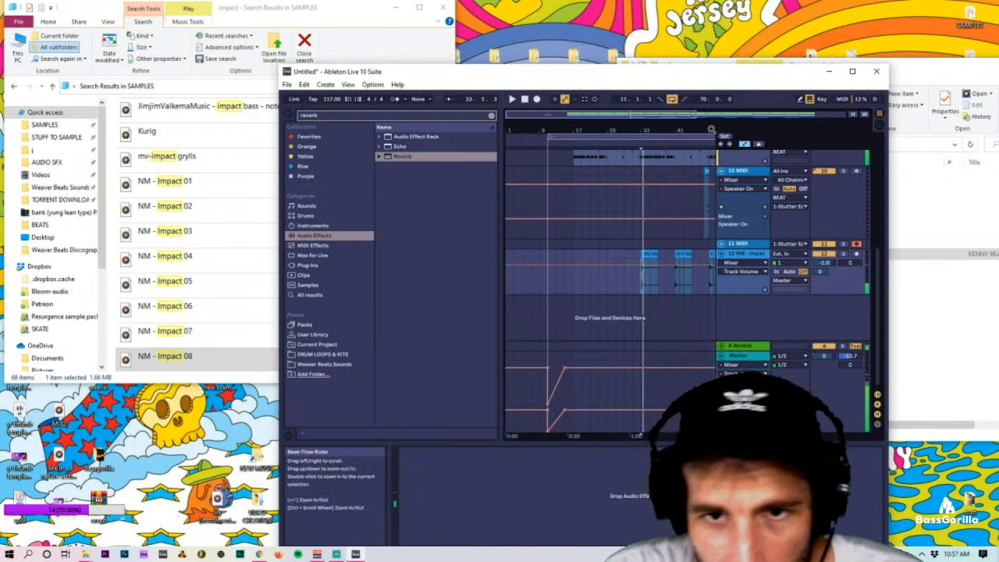
pyautogui.moveTo(709, 131); pyautogui.dragTo(571, 131)
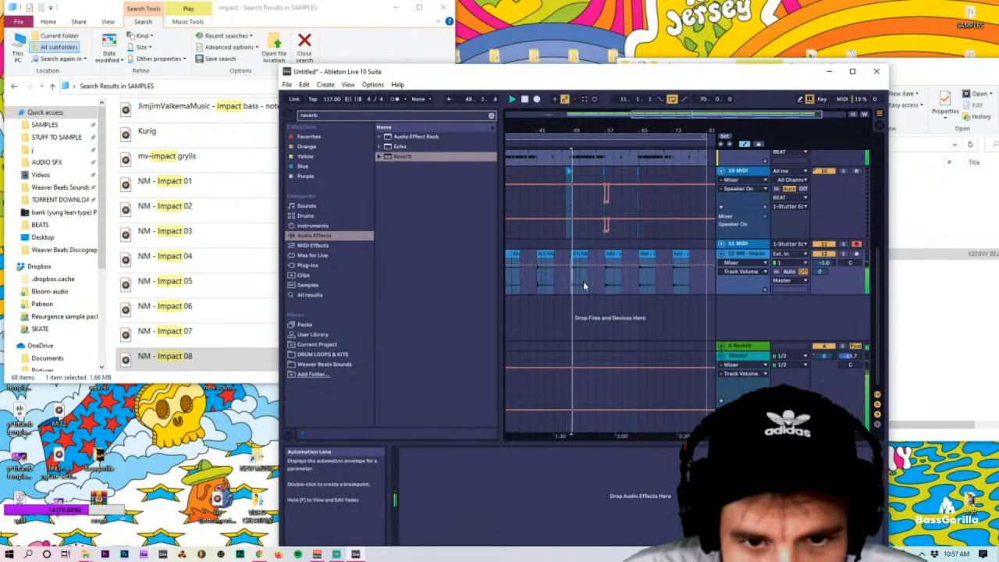
pyautogui.moveTo(581, 131); pyautogui.dragTo(582, 109)
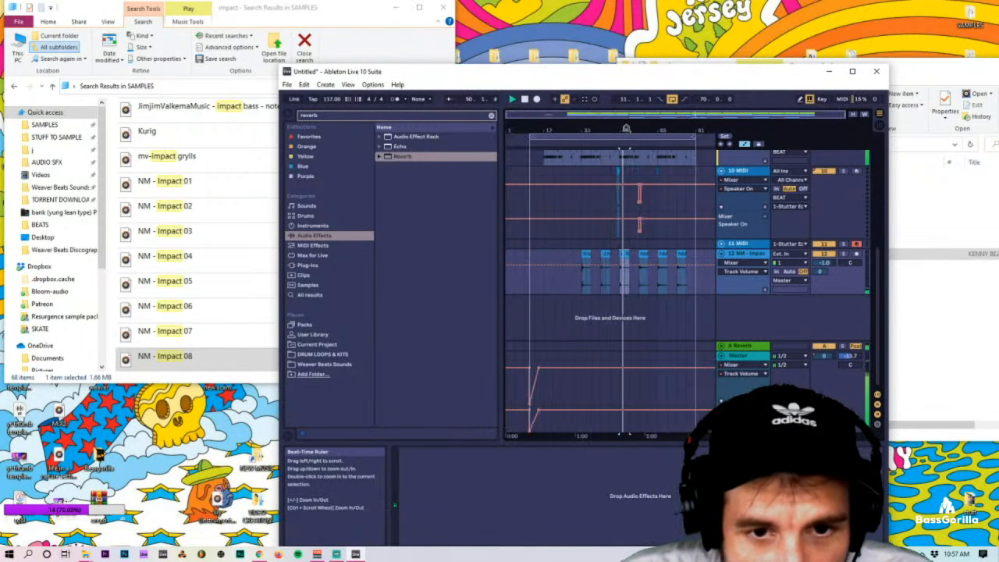
pyautogui.click(602, 256)
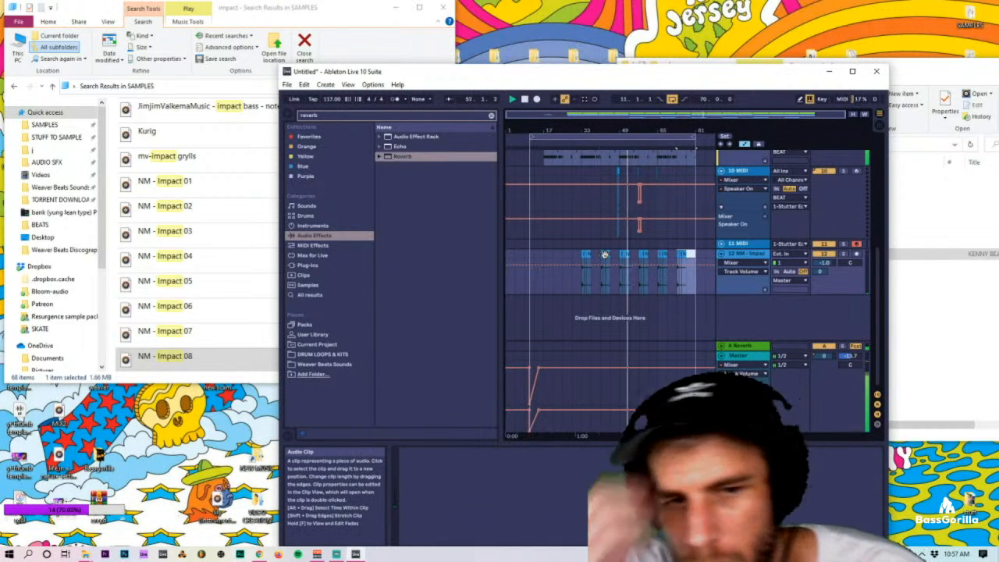
# Review the layered impacts from bar 33 to 73 during playback, checking both the arrangement and the mixer levels.
pyautogui.press('Tab')
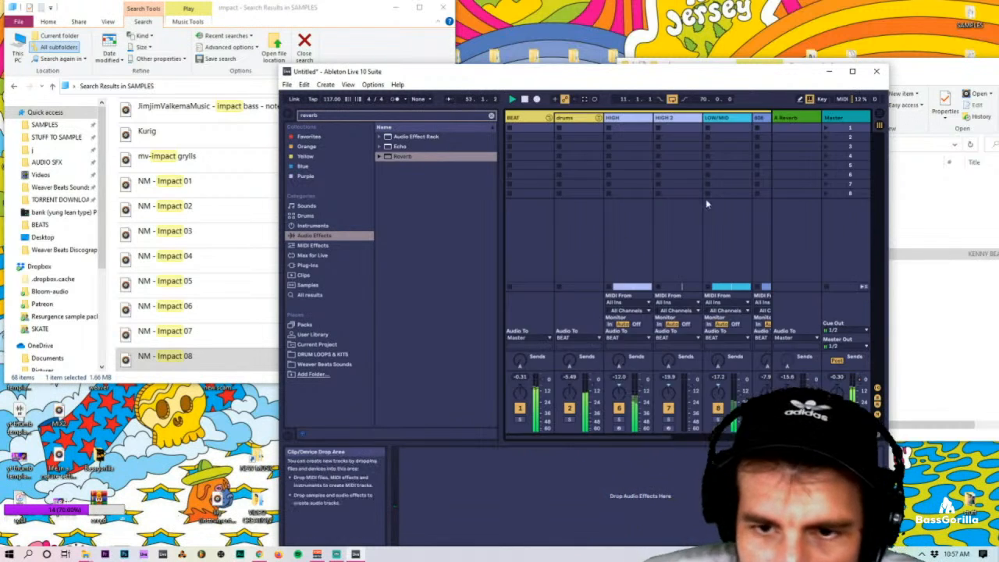
pyautogui.press('Tab')
pyautogui.click(852, 71)
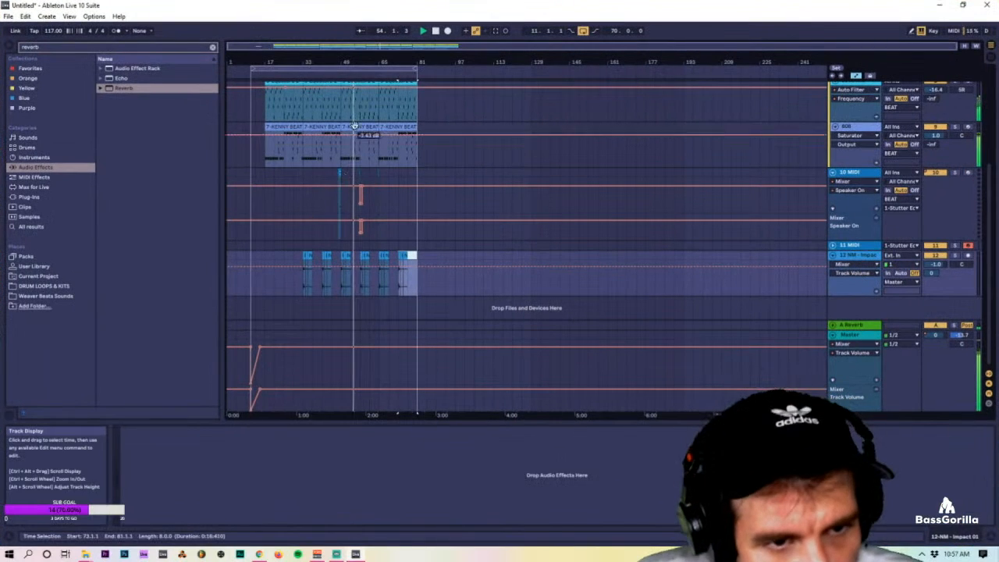
pyautogui.moveTo(234, 62); pyautogui.dragTo(234, 90)
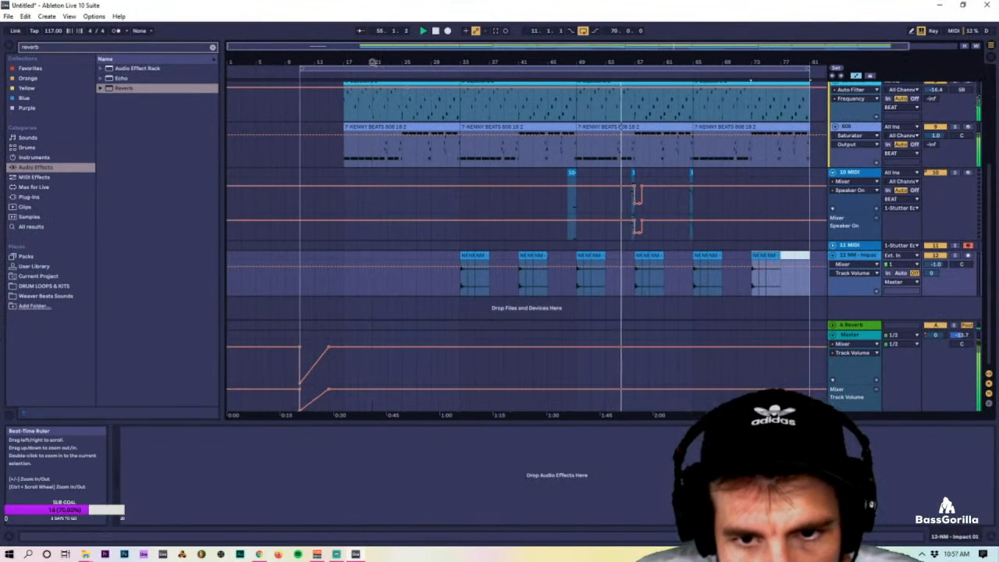
pyautogui.scroll(5, 660, 248)
pyautogui.scroll(-3, 660, 242)
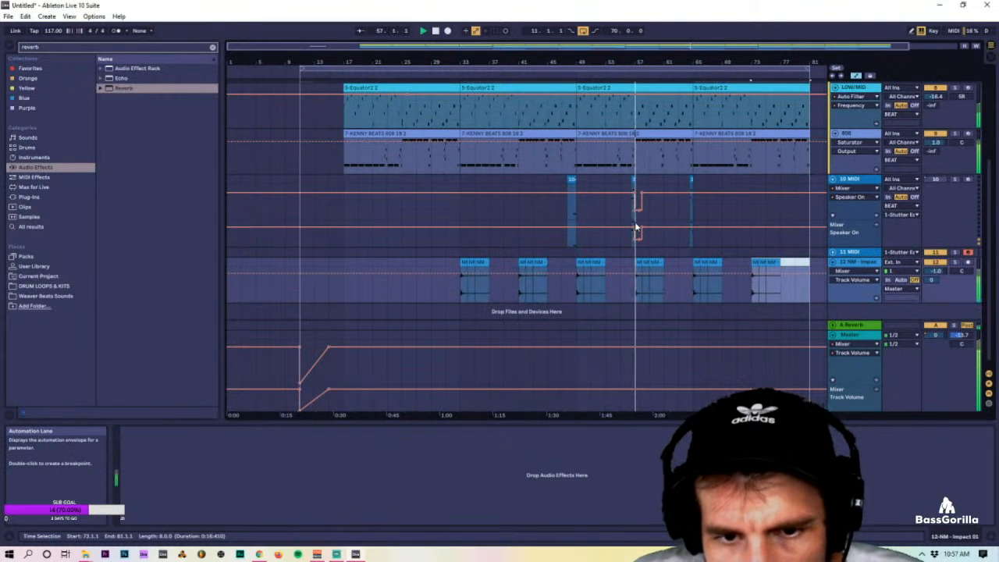
pyautogui.click(649, 296)
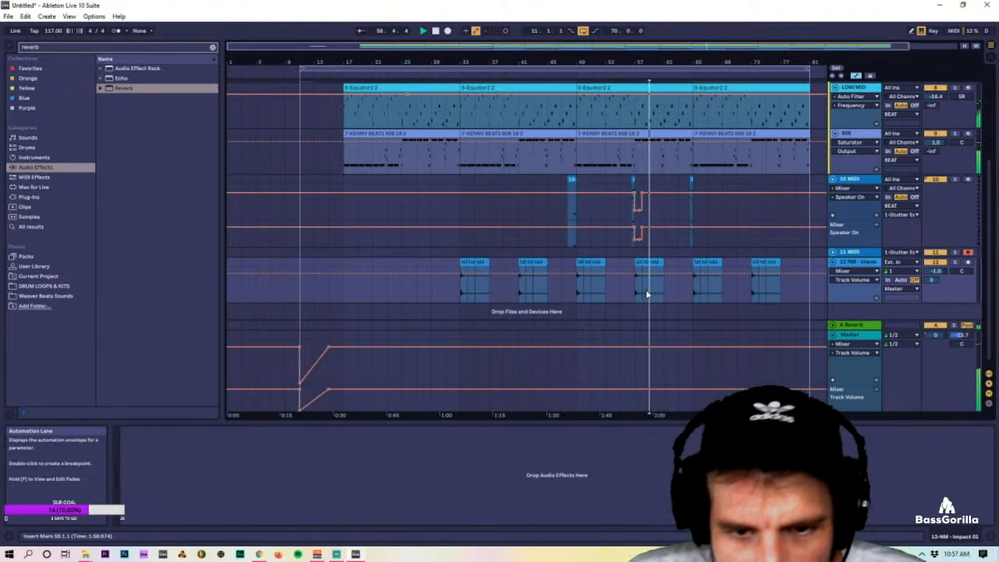
pyautogui.press('Tab')
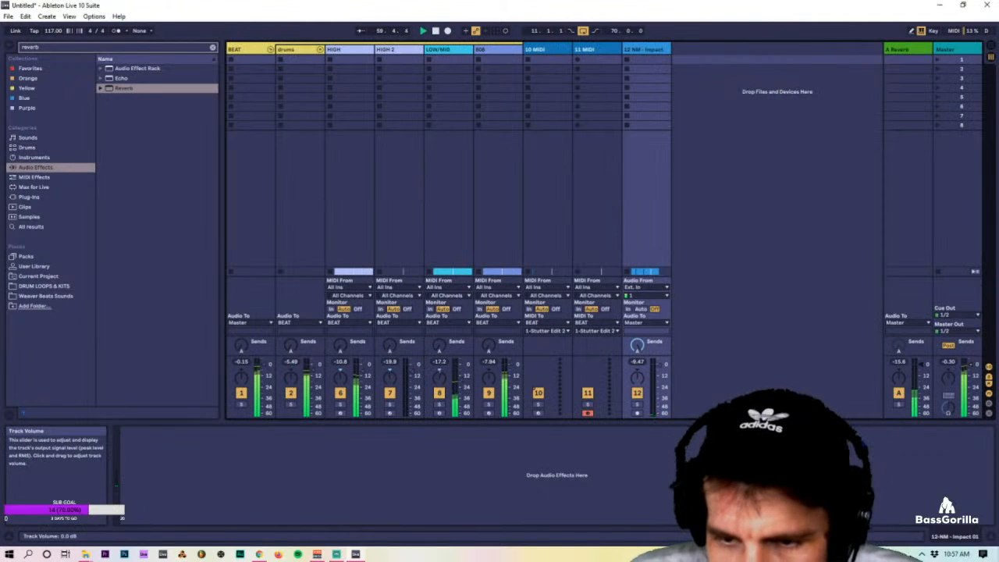
pyautogui.press('Tab')
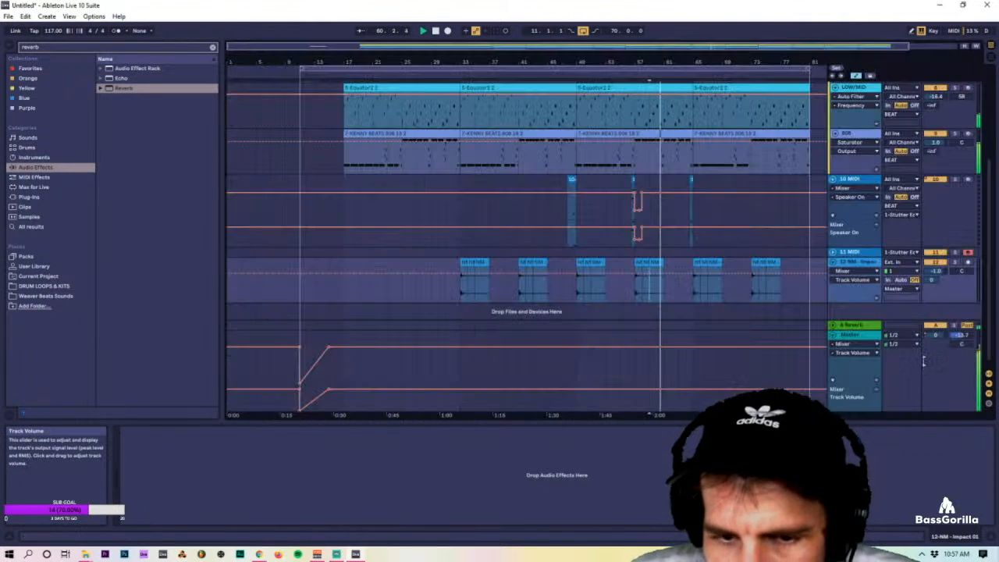
pyautogui.click(658, 285)
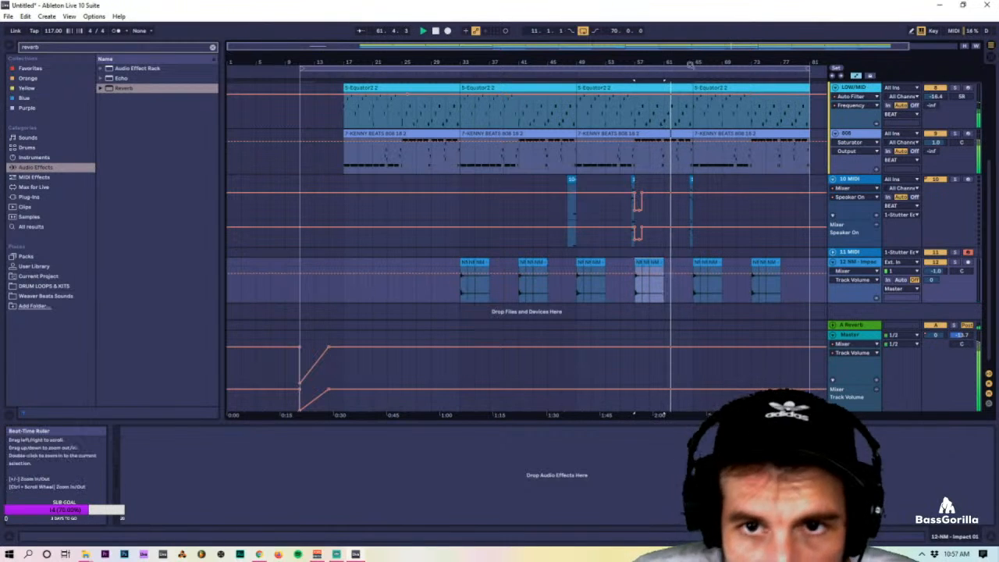
pyautogui.moveTo(660, 70); pyautogui.dragTo(660, 65)
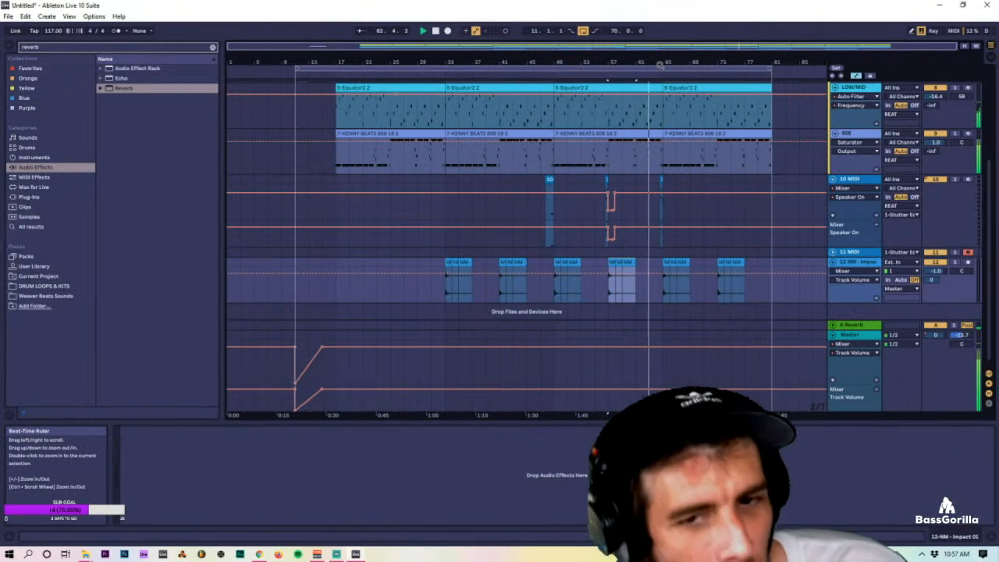
# Review the layered impact at bar 65 during playback, checking both the arrangement and the mixer levels.
pyautogui.click(673, 285)
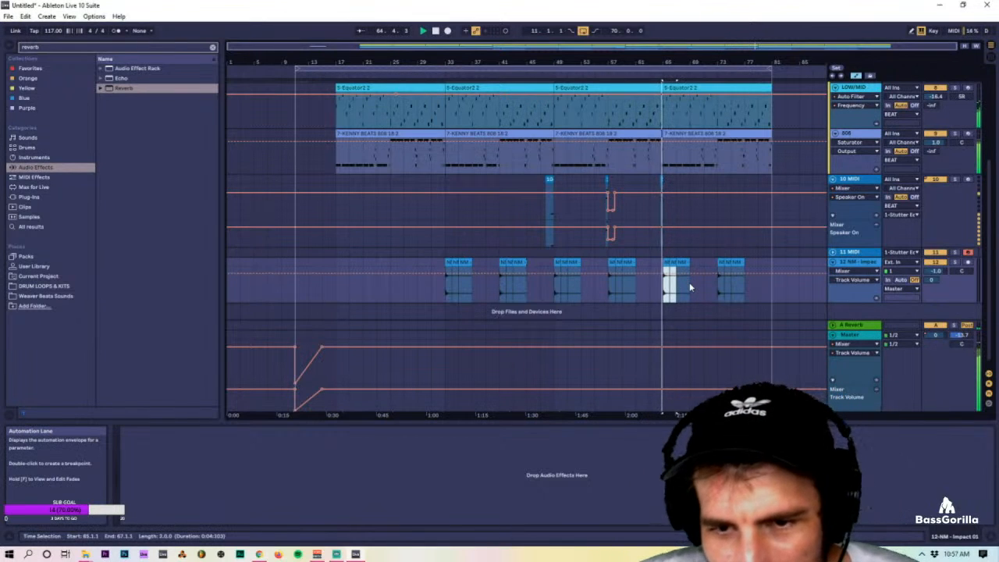
pyautogui.press('Tab')
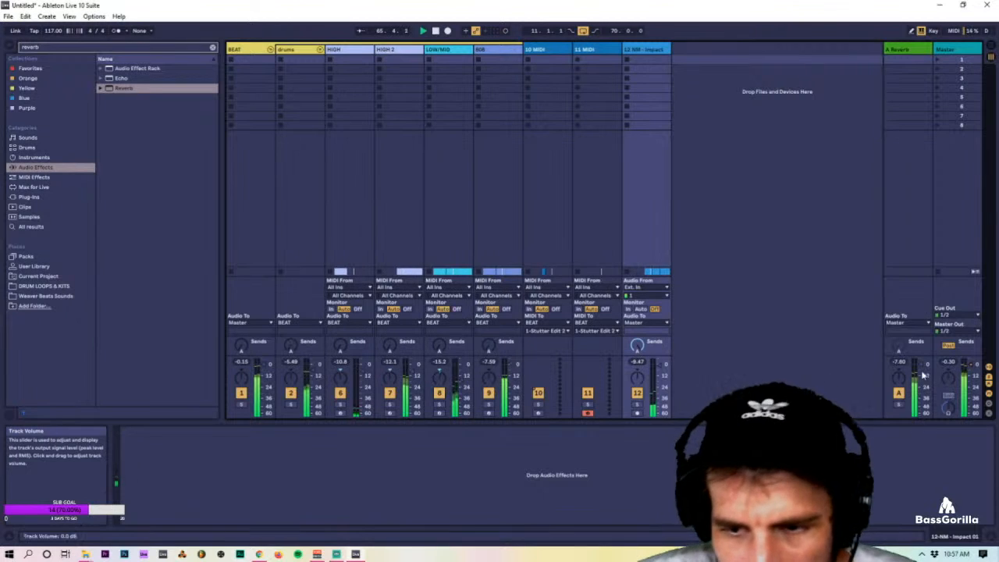
pyautogui.press('Tab')
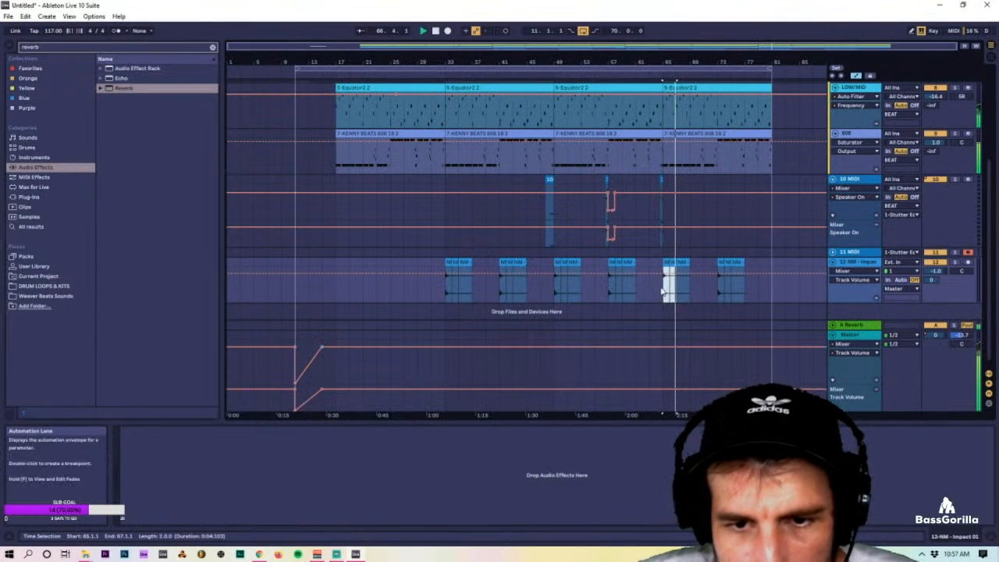
# Try repeating the impact clips back to back from bar 65 to bar 81 and audition the result.
pyautogui.click(670, 262)
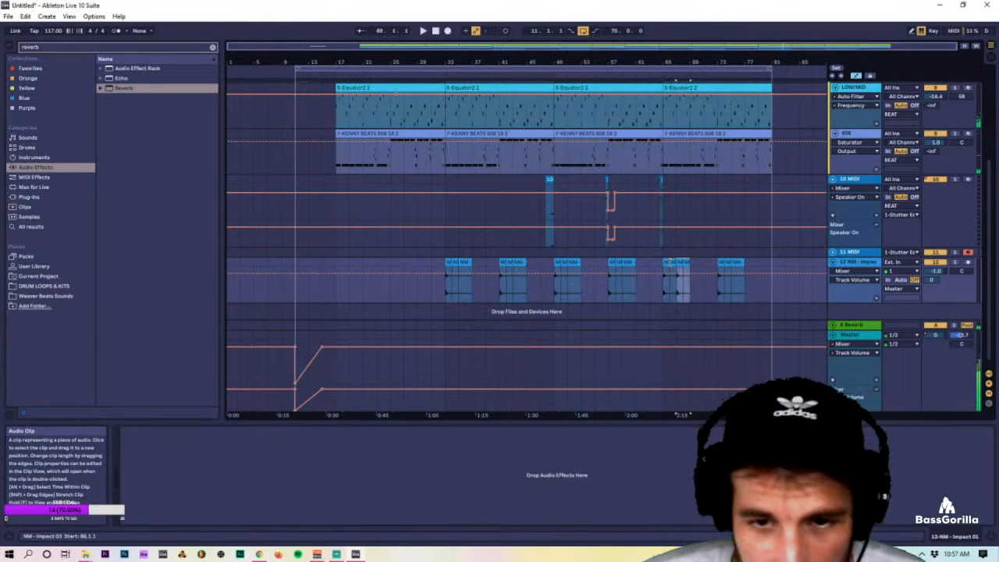
pyautogui.click(652, 264)
pyautogui.press('space')
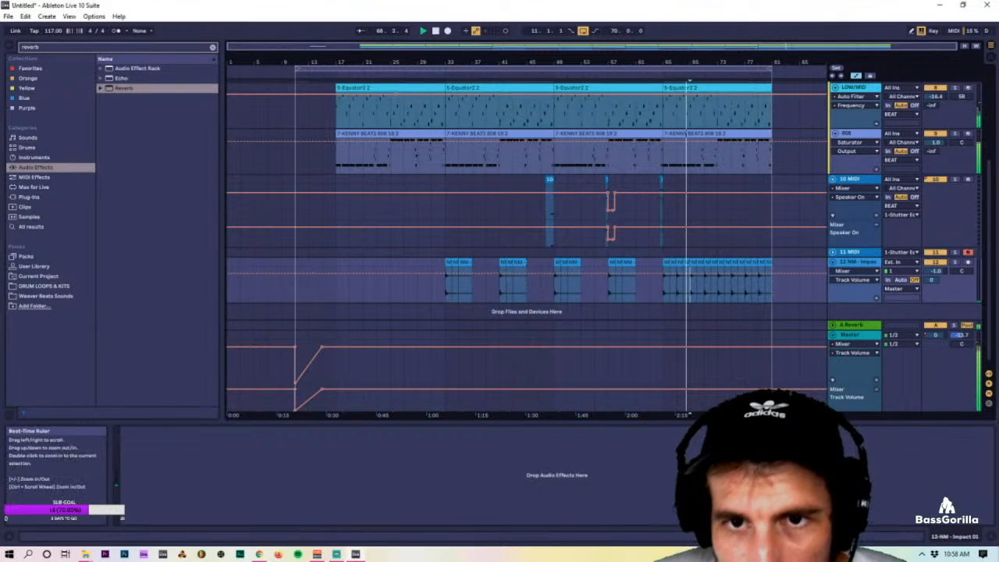
pyautogui.moveTo(690, 63); pyautogui.dragTo(705, 47)
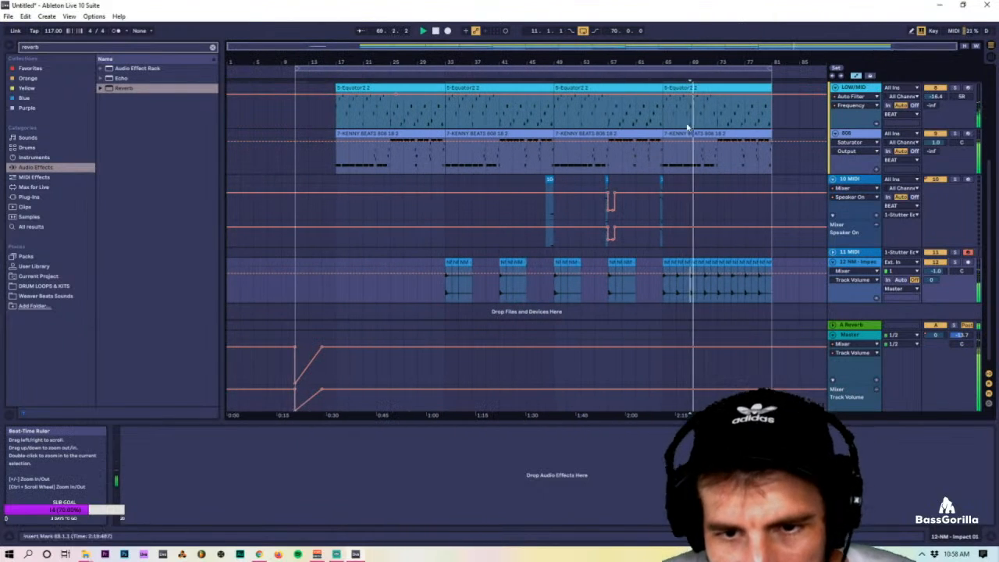
# Clear the impacts from bar 67 to bar 81 and copy the two remaining bar 65 clips to bar 73.
pyautogui.click(679, 262)
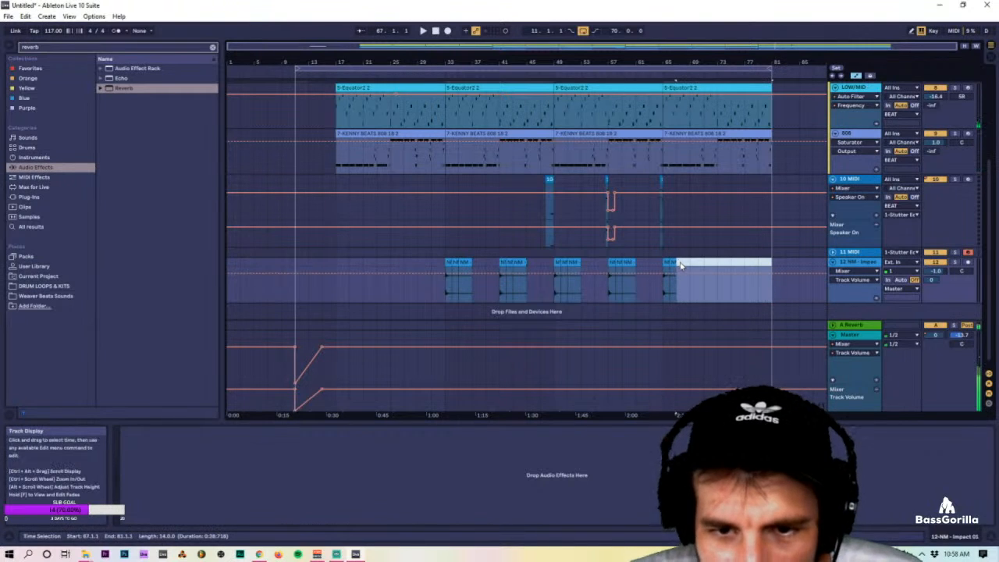
pyautogui.press('Delete')
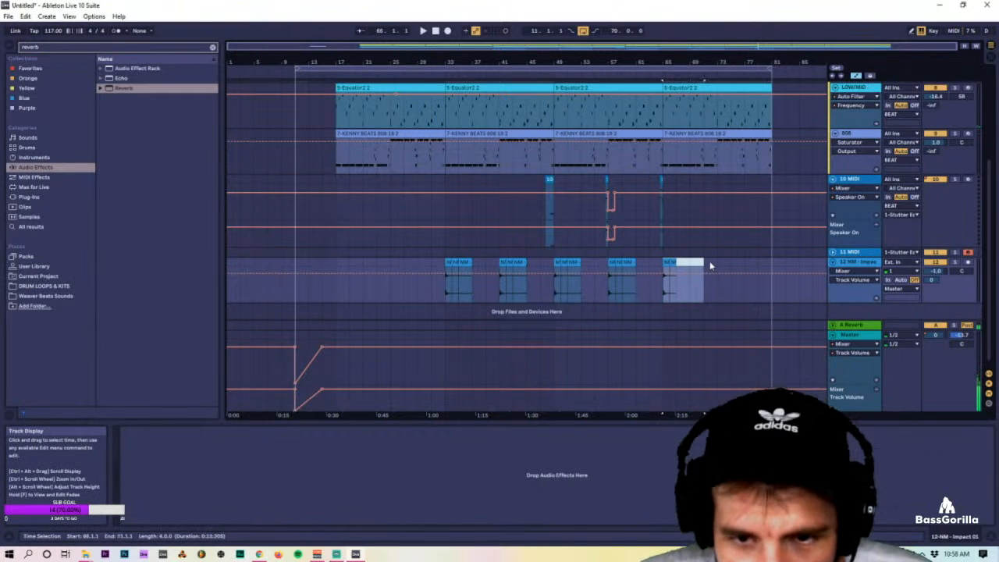
pyautogui.hotkey('ctrl', 'd')
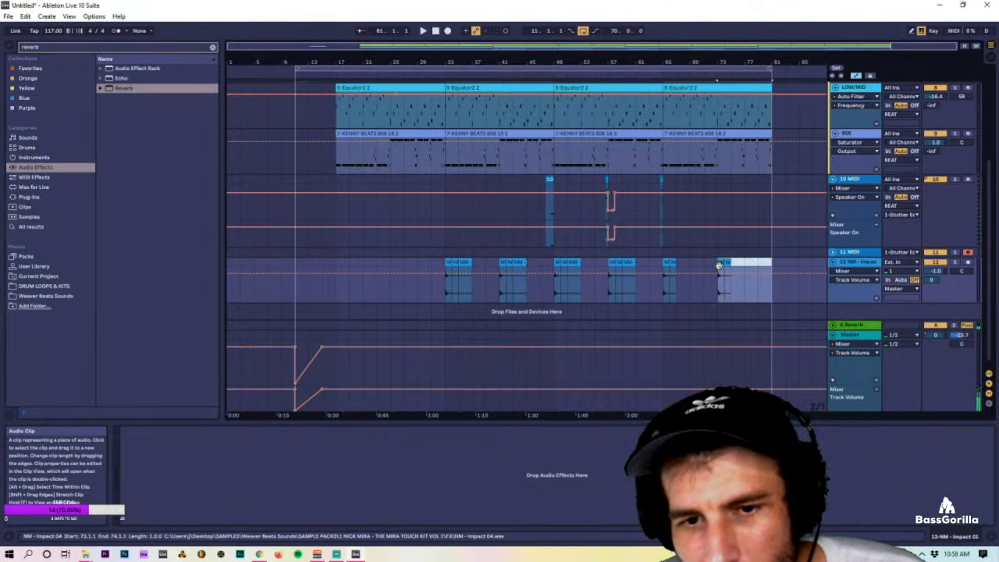
# Repeat the two-clip impact from bar 65 every four bars through bar 77.
pyautogui.click(669, 266)
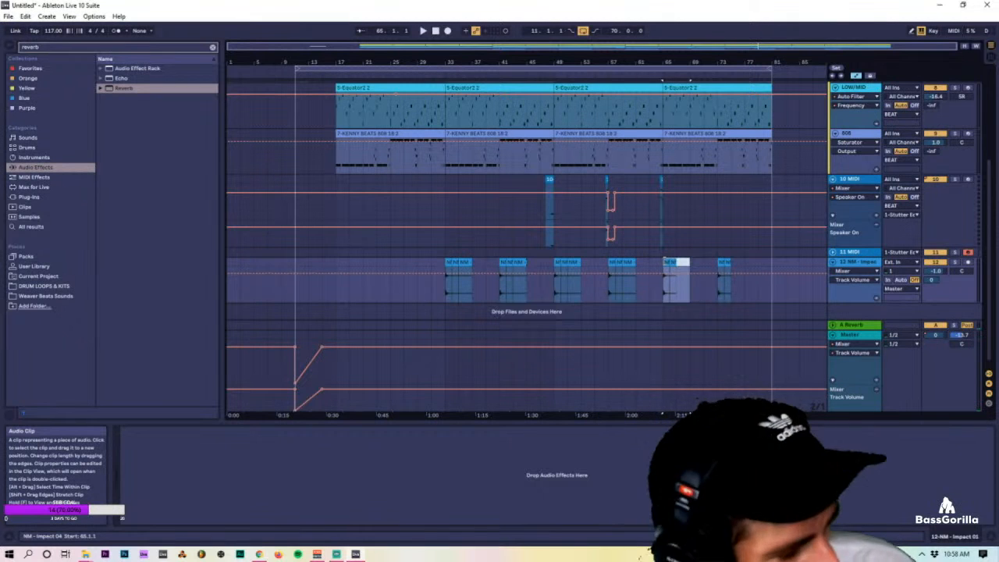
pyautogui.hotkey('ctrl', 'd')
pyautogui.hotkey('ctrl', 'd')
pyautogui.hotkey('ctrl', 'd')
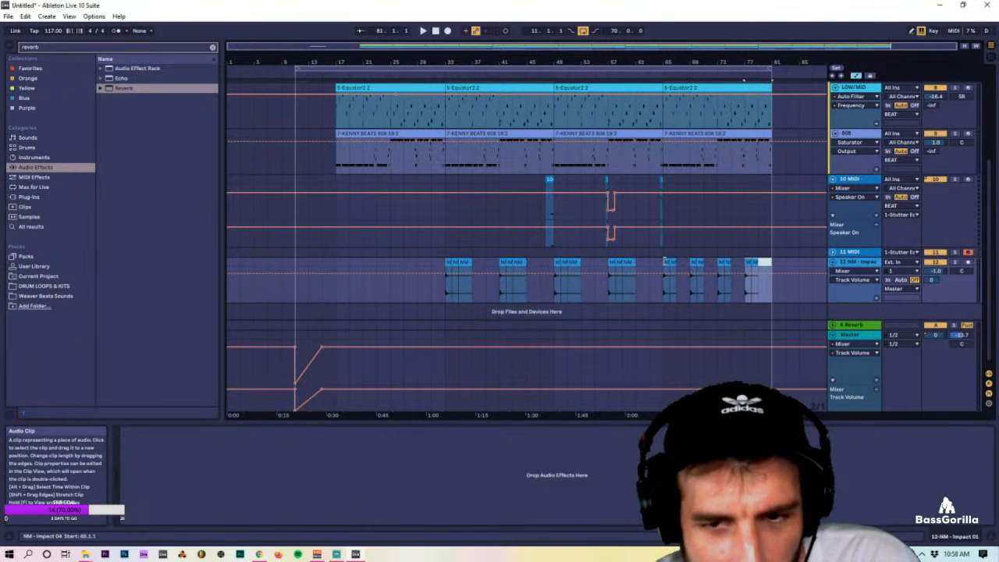
# Duplicate the NM - Impact 04 and NM - Impact 03 pair from bar 65 every two bars to the end of the beat.
pyautogui.scroll(1, 664, 261)
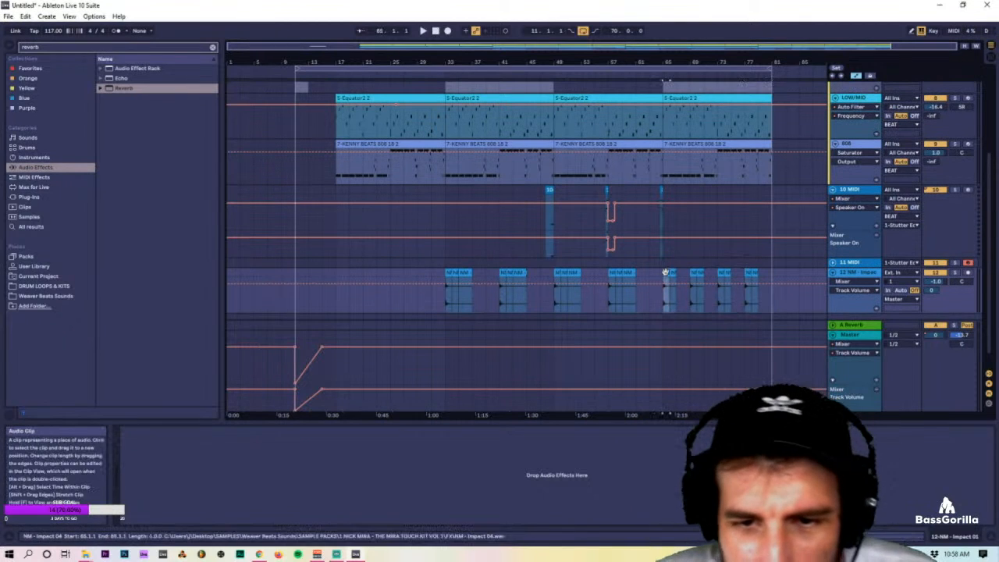
pyautogui.click(672, 274)
pyautogui.hotkey('ctrl', 'd')
pyautogui.hotkey('ctrl', 'd')
pyautogui.hotkey('ctrl', 'd')
pyautogui.hotkey('ctrl', 'd')
pyautogui.hotkey('ctrl', 'd')
pyautogui.hotkey('ctrl', 'd')
pyautogui.hotkey('ctrl', 'd')
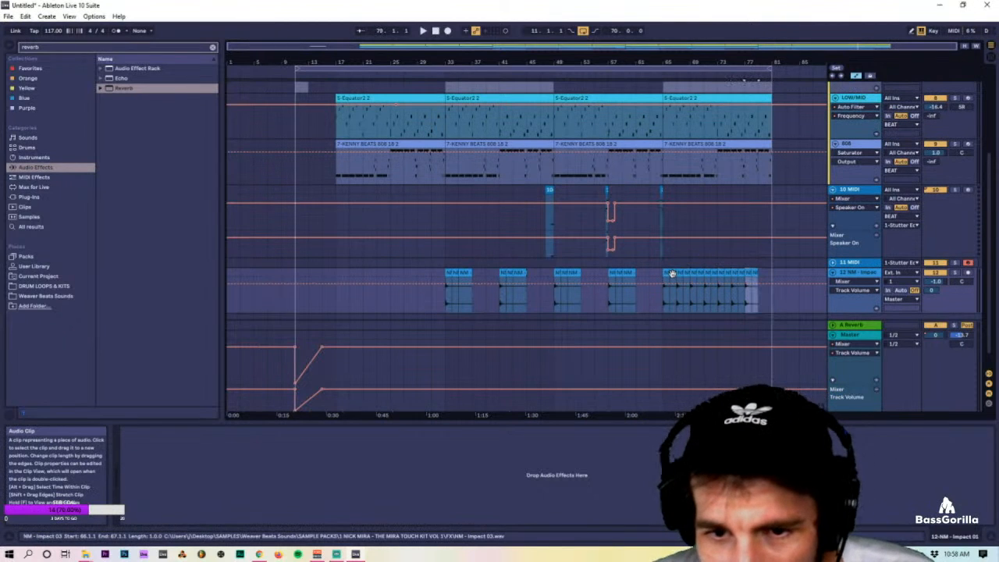
# Copy the layered impacts to bars 17 and 25 and audition them from bar 17.
pyautogui.click(449, 275)
pyautogui.moveTo(466, 273); pyautogui.dragTo(343, 273)
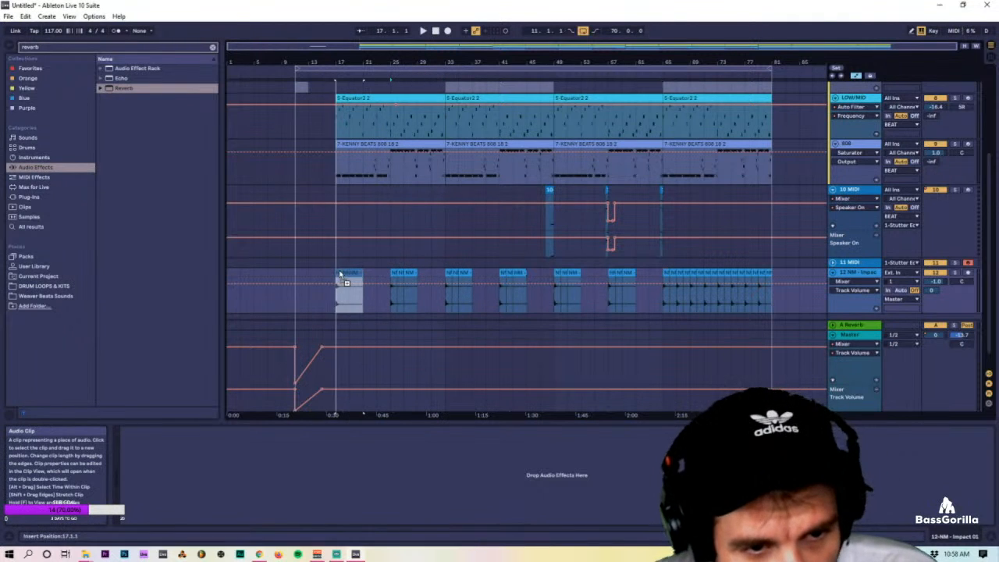
pyautogui.click(331, 271)
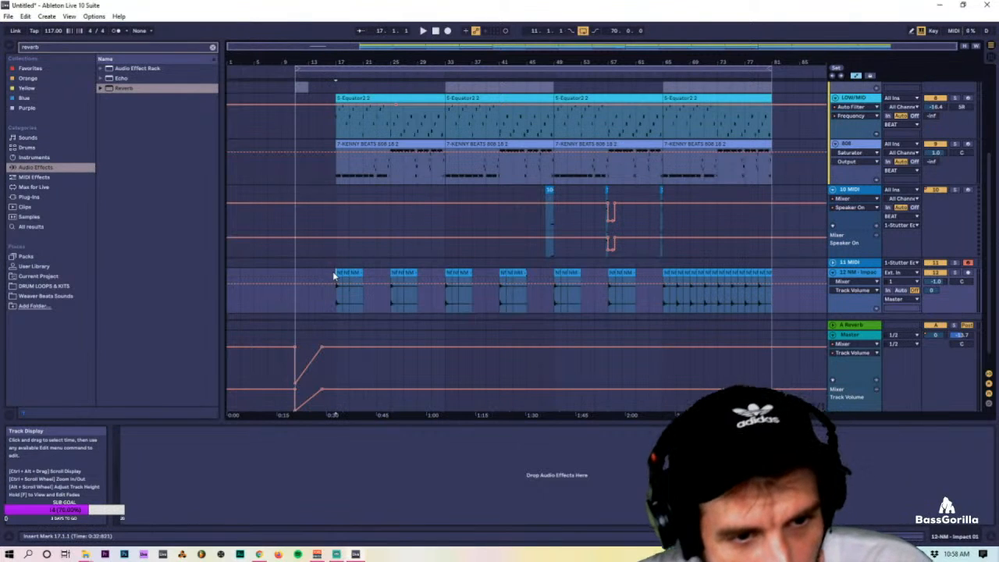
pyautogui.press('space')
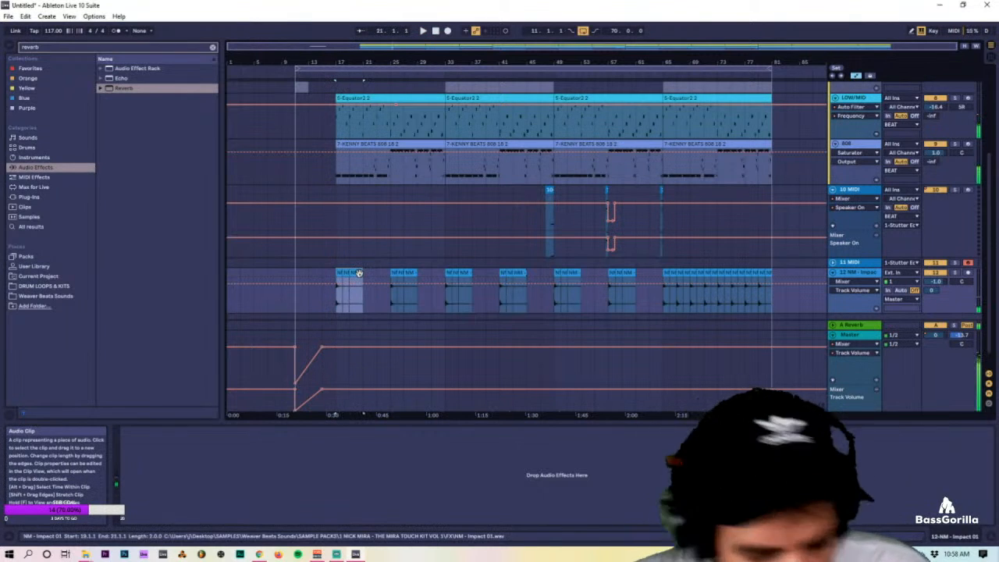
# Deactivate impact clips at bar 17 and audition the beat's entrance from bar 11.
pyautogui.press('space')
pyautogui.click(296, 274)
pyautogui.press('space')
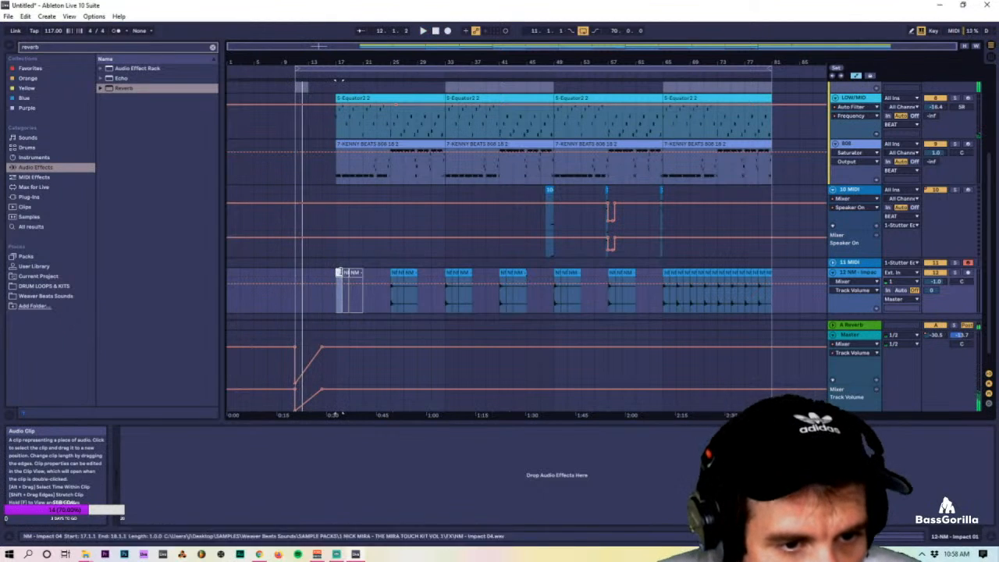
pyautogui.click(338, 272)
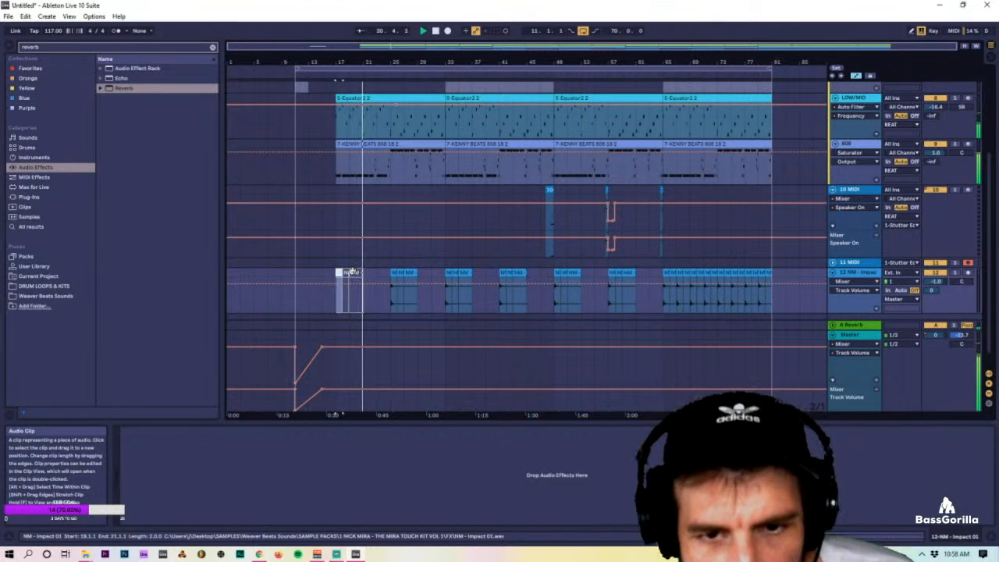
# Collapse the BEAT group in the mixer, clear the browser search and add a Drum Rack on a new track.
pyautogui.press('Tab')
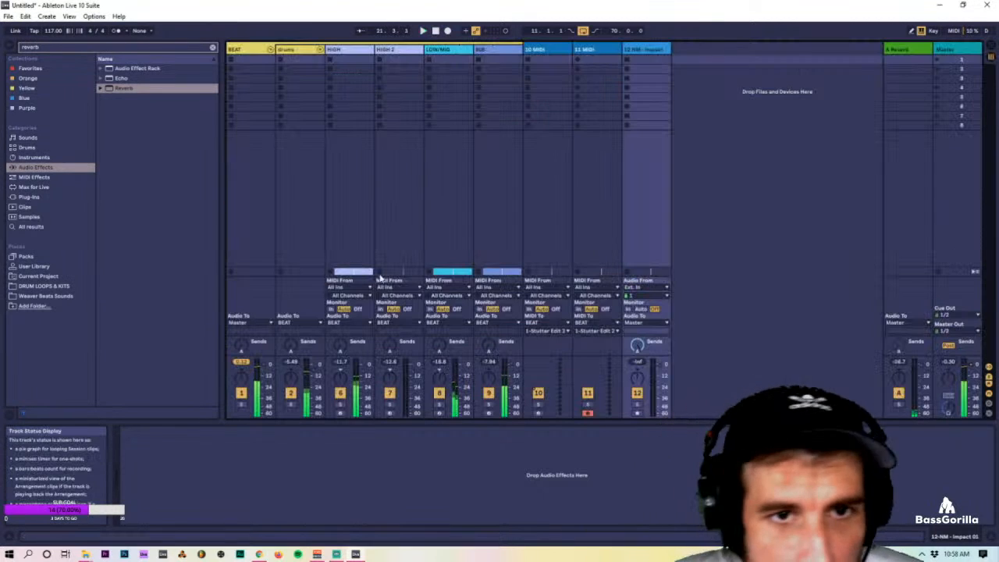
pyautogui.click(270, 48)
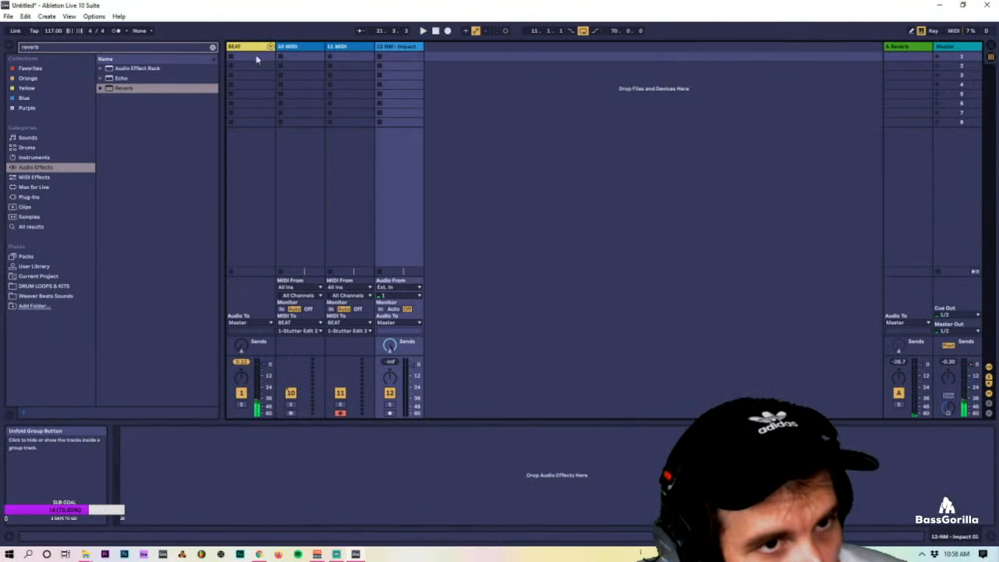
pyautogui.click(35, 157)
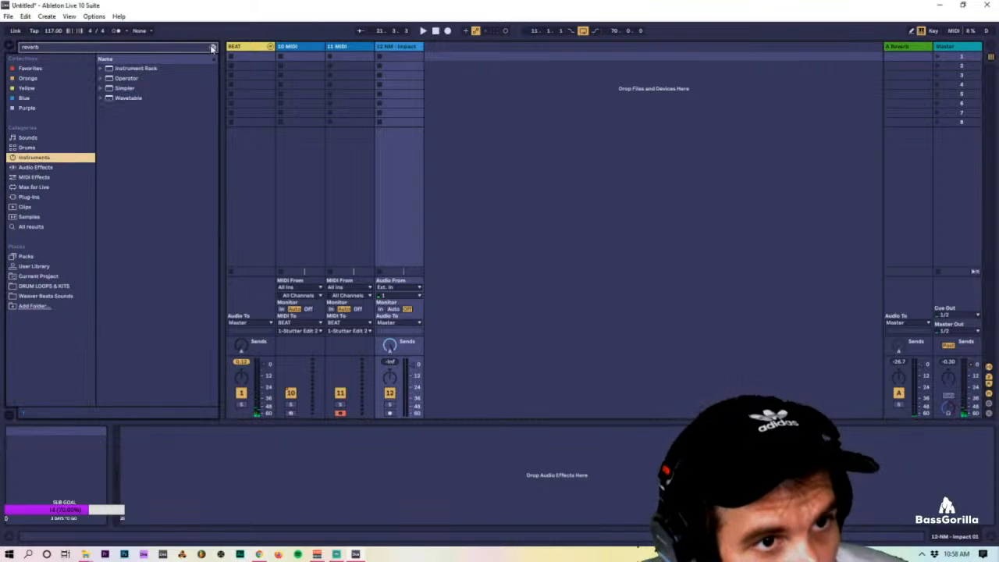
pyautogui.click(148, 48)
pyautogui.press('BackSpace')
pyautogui.click(125, 79)
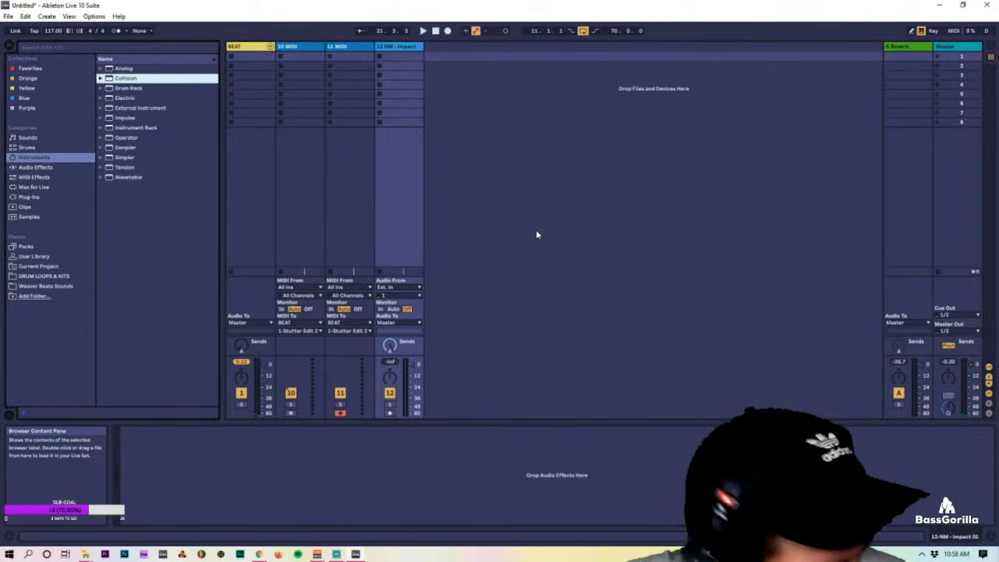
pyautogui.click(145, 89)
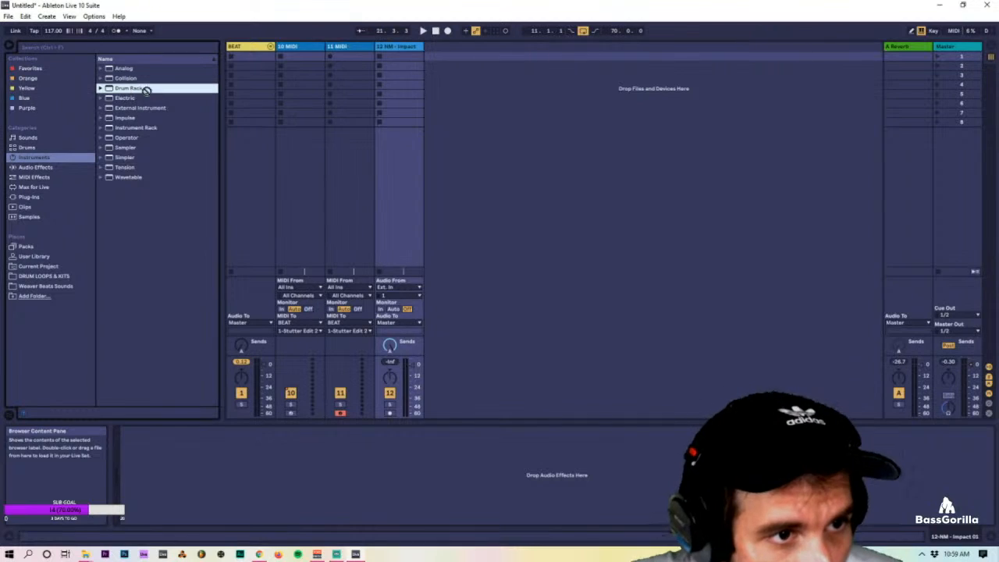
# Load the Trap OH.adg Drum Rack preset onto the new track.
pyautogui.moveTo(614, 5); pyautogui.dragTo(715, 51)
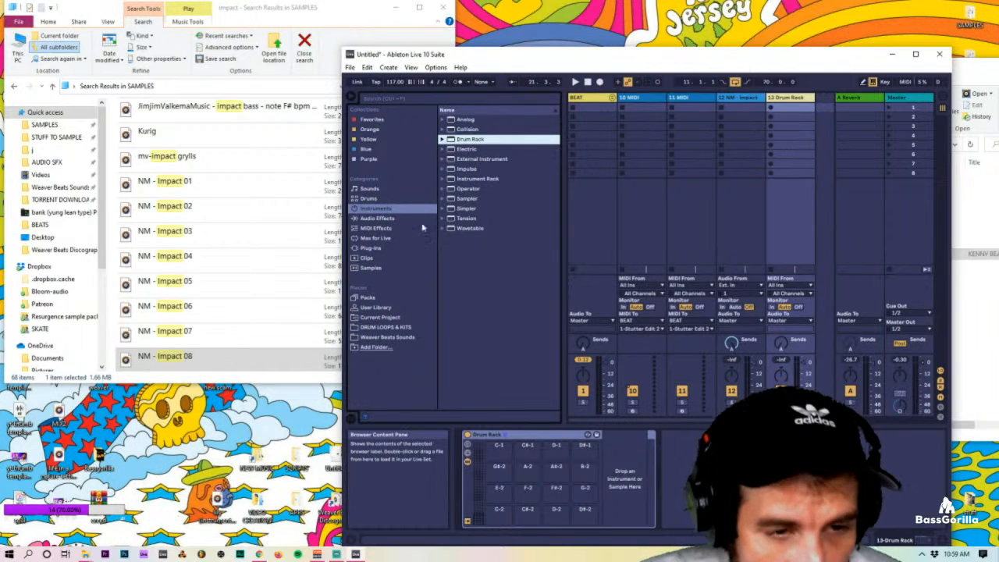
pyautogui.click(373, 250)
pyautogui.scroll(-3, 463, 275)
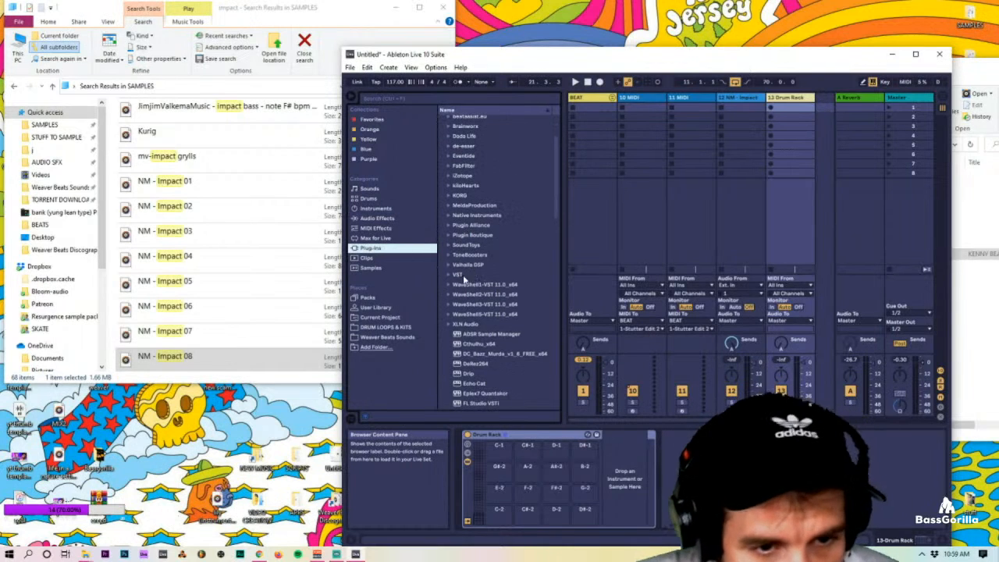
pyautogui.scroll(3, 469, 263)
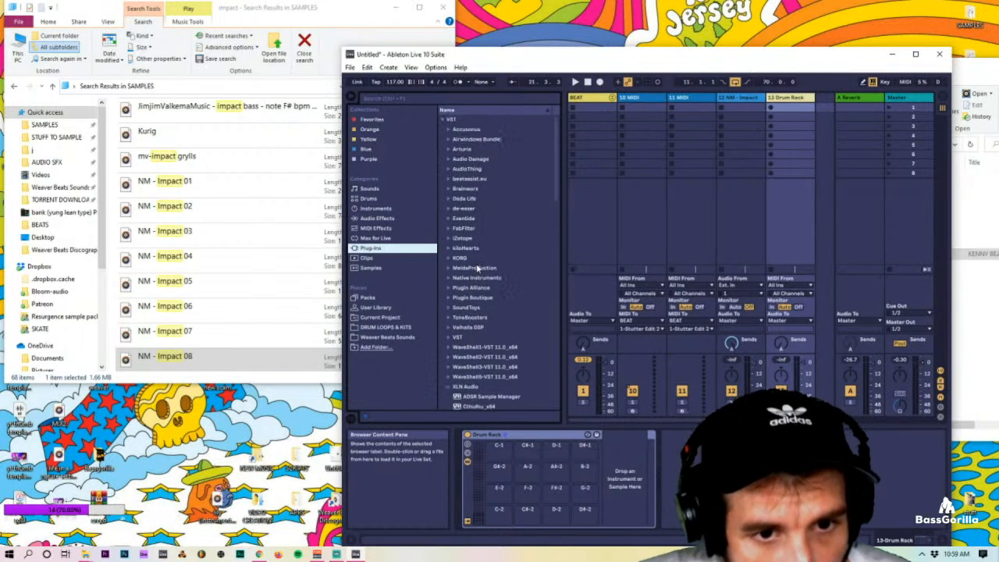
pyautogui.click(375, 208)
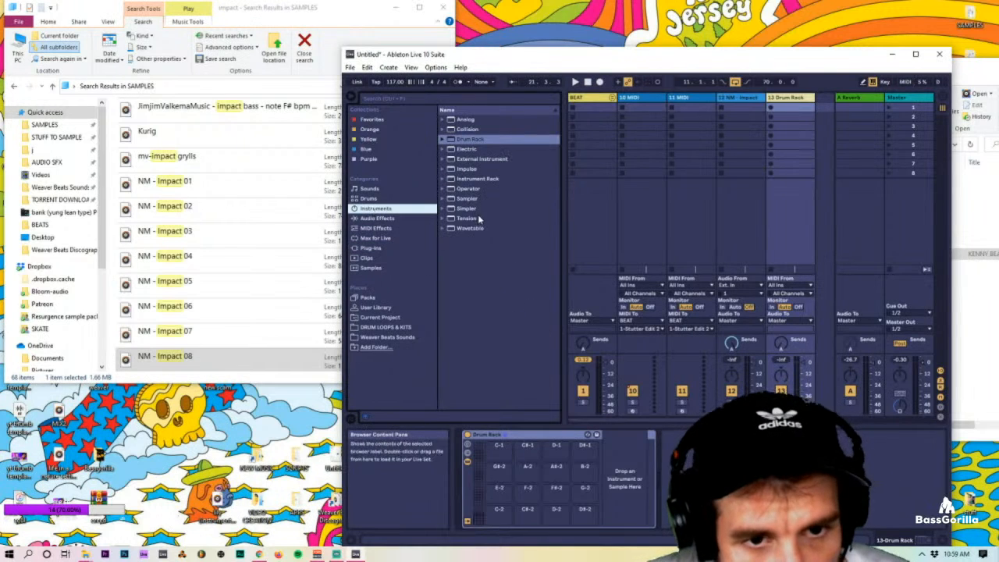
pyautogui.click(451, 141)
pyautogui.scroll(-3, 511, 214)
pyautogui.click(484, 315)
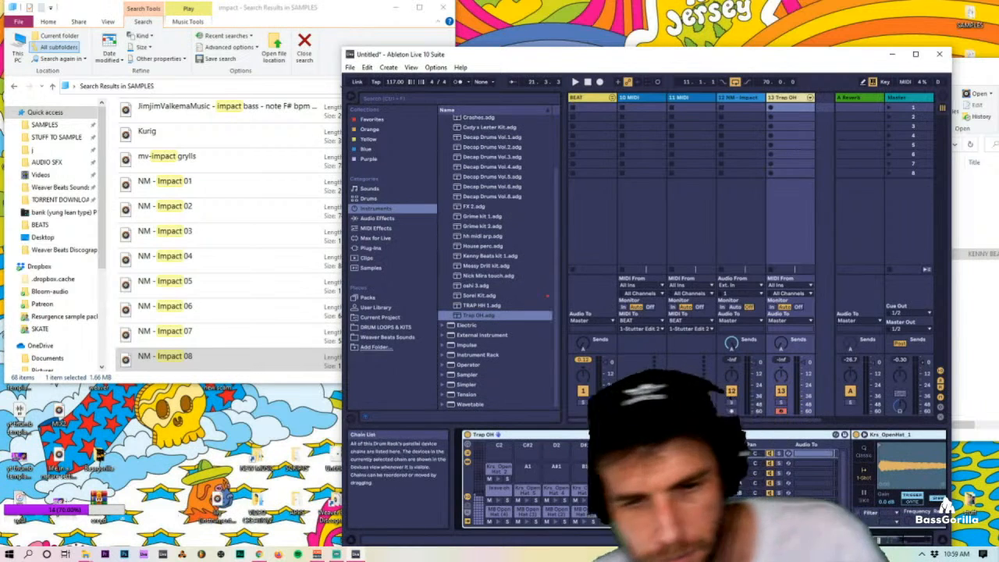
# Lower the computer keyboard's octave range to C-2 to D-1 and audition the Trap OH open hats.
pyautogui.press('a')
pyautogui.press('z')
pyautogui.press('z')
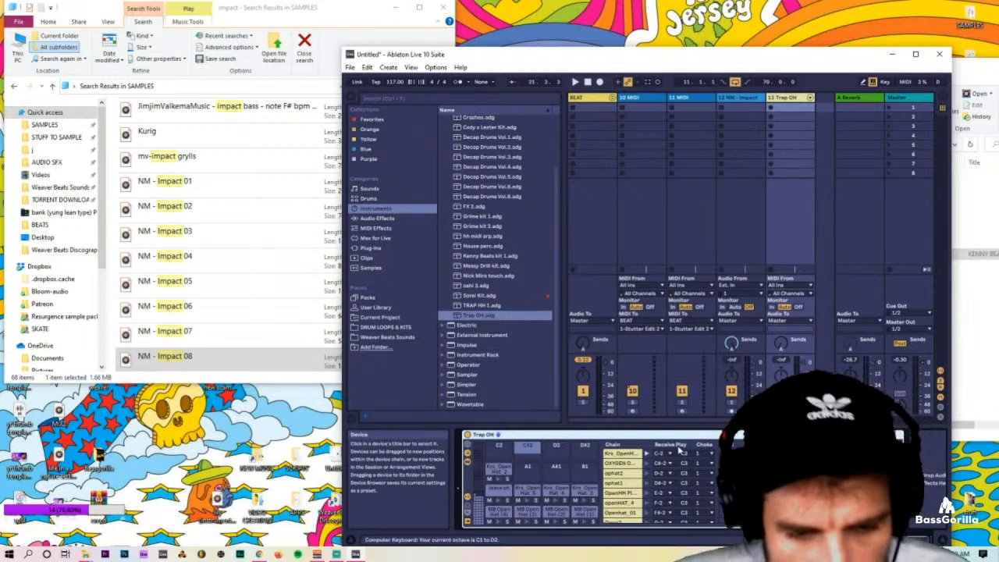
pyautogui.press('a')
pyautogui.scroll(4, 669, 452)
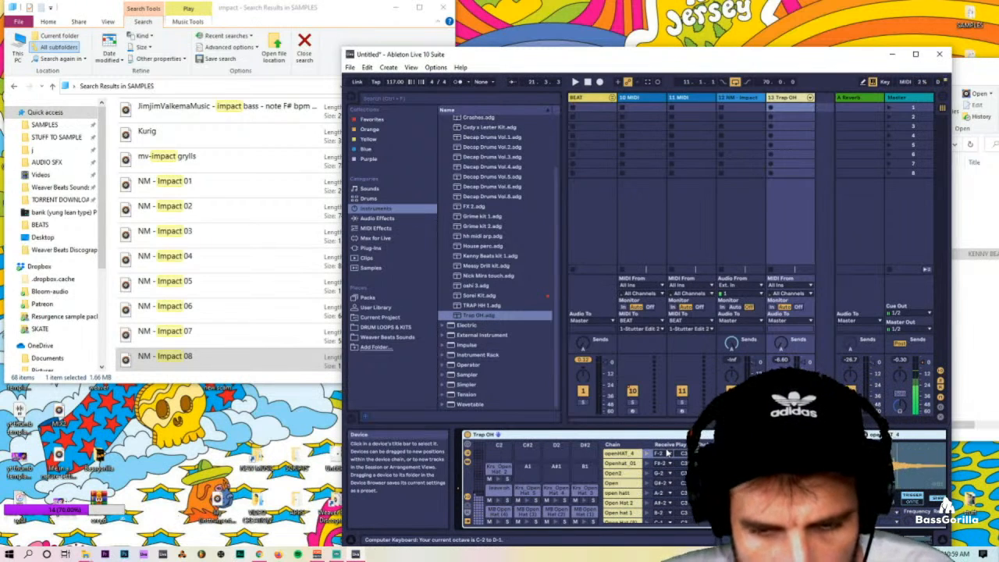
pyautogui.scroll(2, 666, 453)
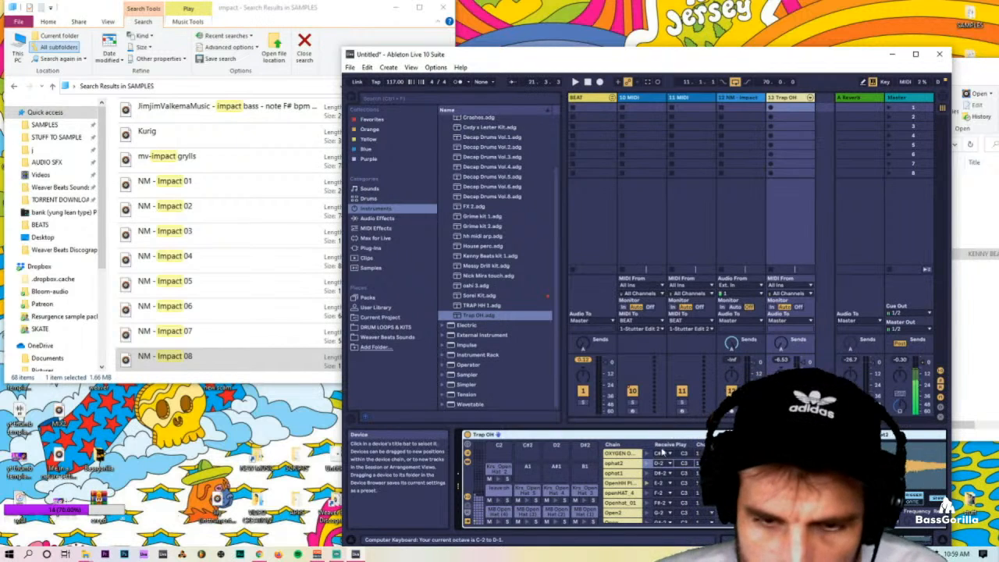
# Audition more open hats across the Trap OH rack against the playing beat, through Open Hat - 07.
pyautogui.doubleClick(682, 55)
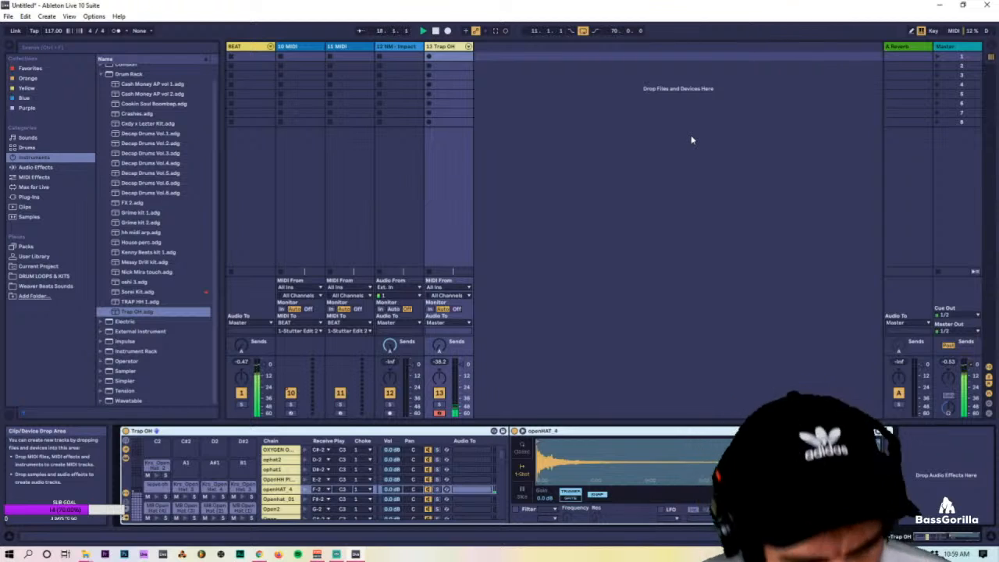
pyautogui.press('Down')
pyautogui.press('Down')
pyautogui.press('Down')
pyautogui.press('Down')
pyautogui.press('Down')
pyautogui.press('Down')
pyautogui.press('Down')
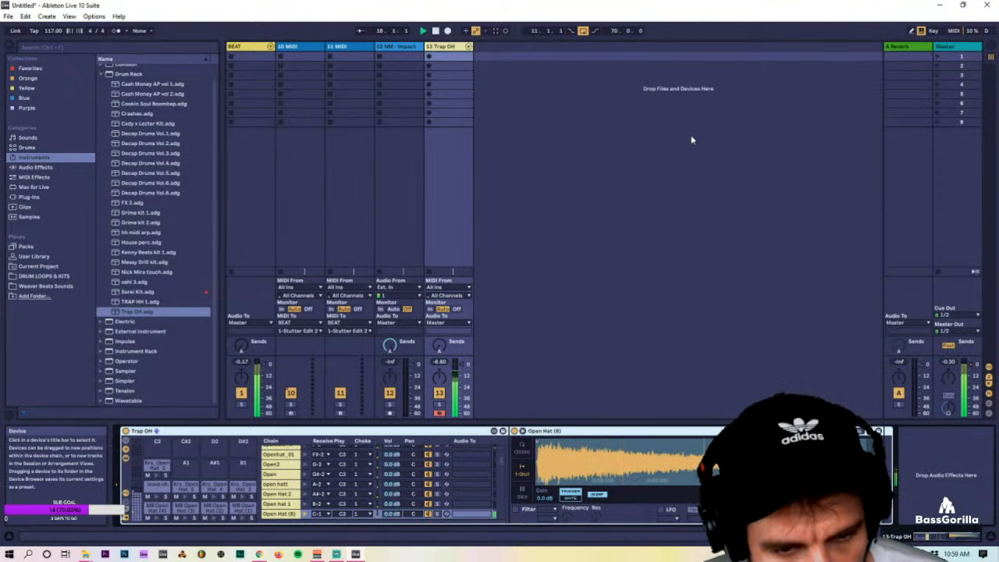
pyautogui.press('Home')
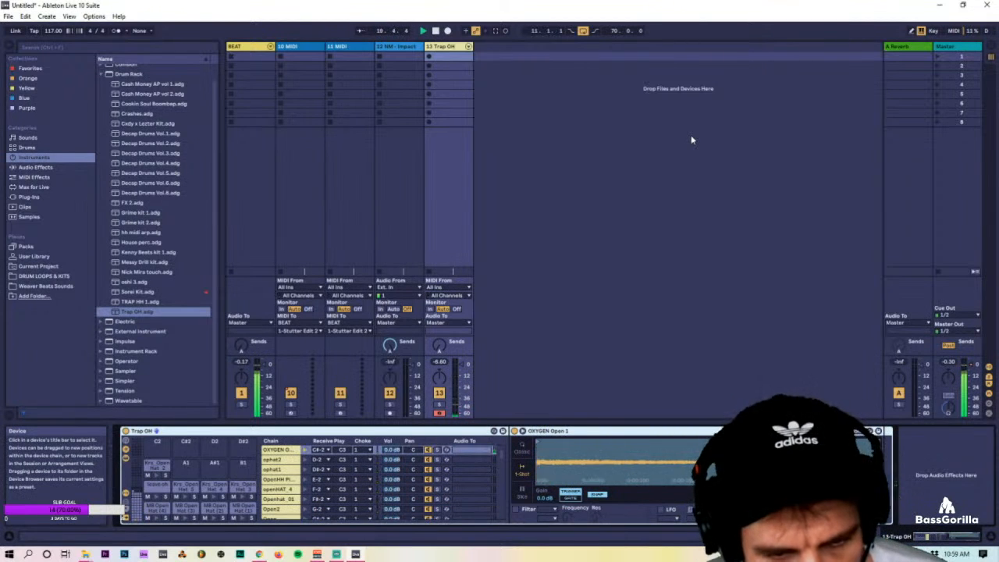
pyautogui.press('Down')
pyautogui.press('End')
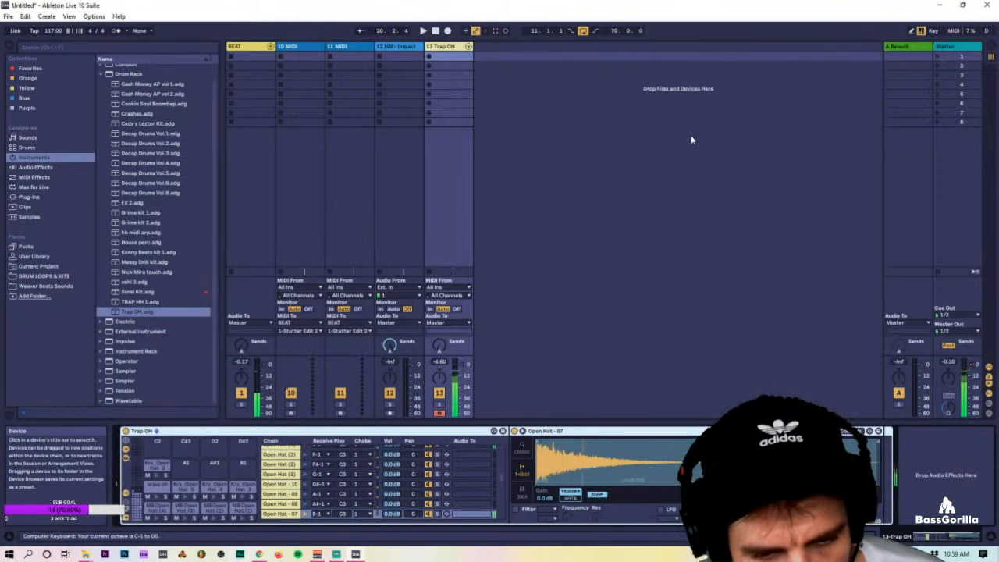
# Step back through the Trap OH rack's chains to Open Hat (7) and switch its sample playback to Classic mode.
pyautogui.press('Up')
pyautogui.press('Up')
pyautogui.press('Up')
pyautogui.press('Up')
pyautogui.press('Up')
pyautogui.press('Up')
pyautogui.press('Up')
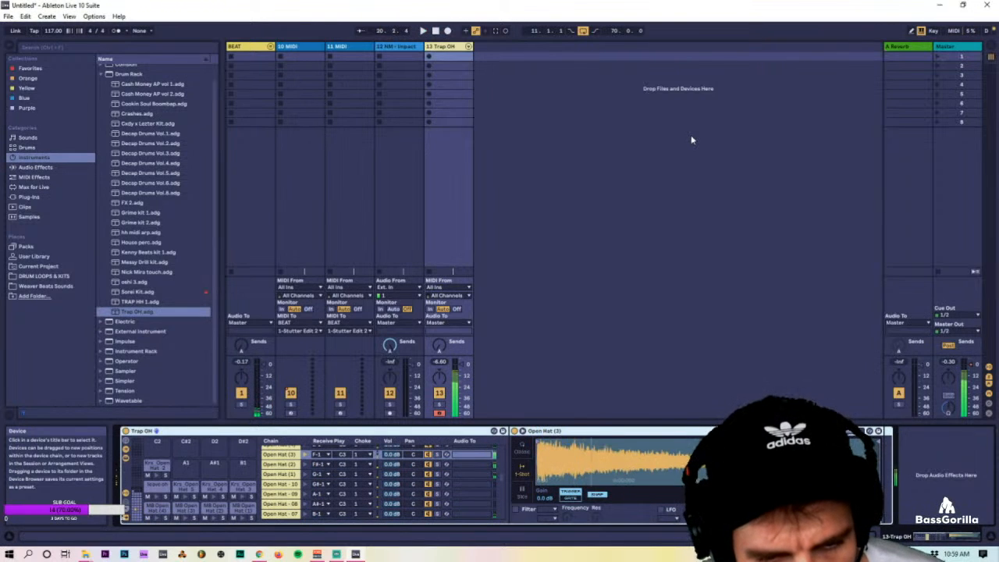
pyautogui.press('Up')
pyautogui.press('Up')
pyautogui.press('Up')
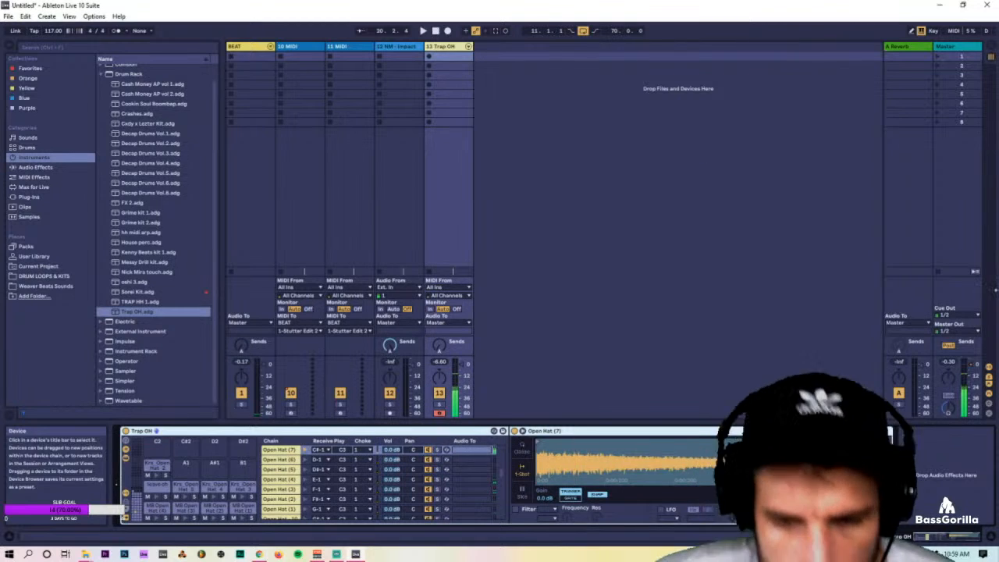
pyautogui.click(523, 453)
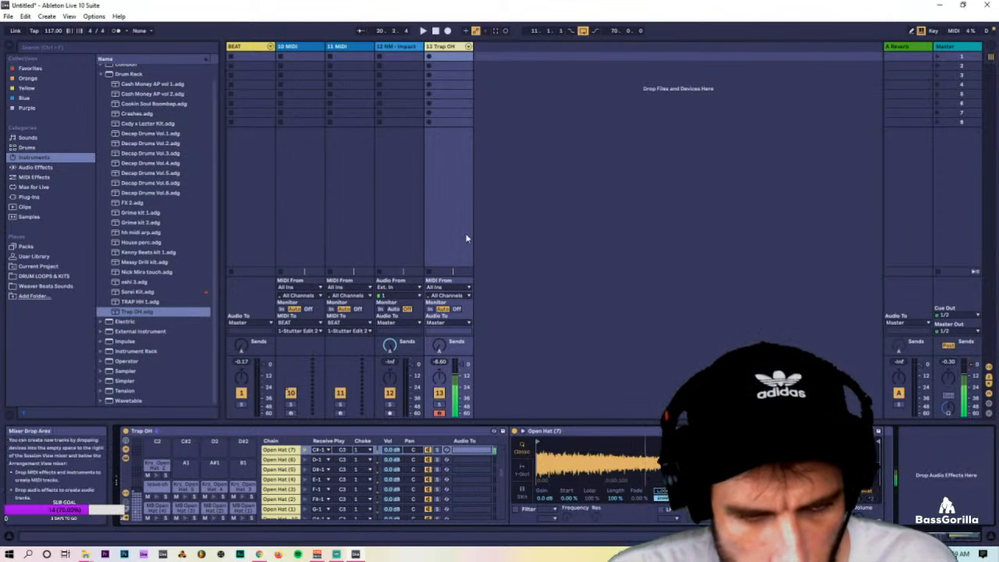
# Record an open hat part into the arrangement on the Trap OH track over the playing beat.
pyautogui.press('space')
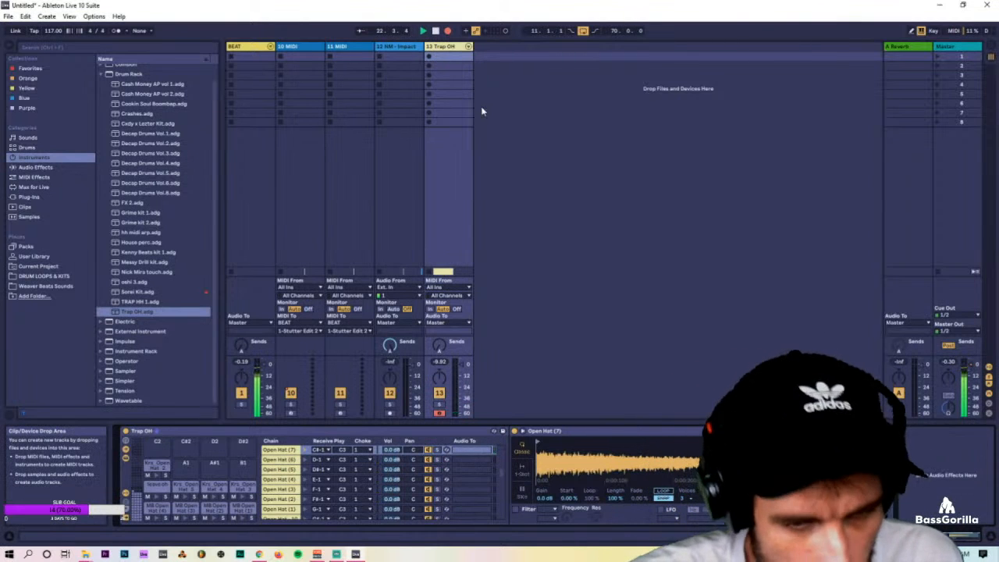
pyautogui.click(447, 31)
pyautogui.press('Tab')
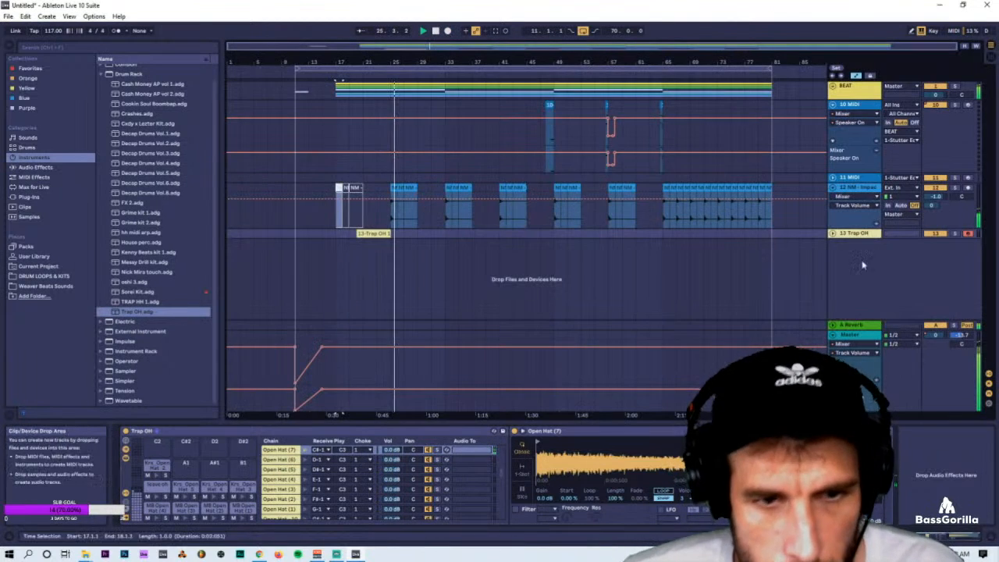
pyautogui.press('space')
# Split the recorded Trap OH clip at bar 21, delete the leading part and open the remaining clip's notes.
pyautogui.click(363, 250)
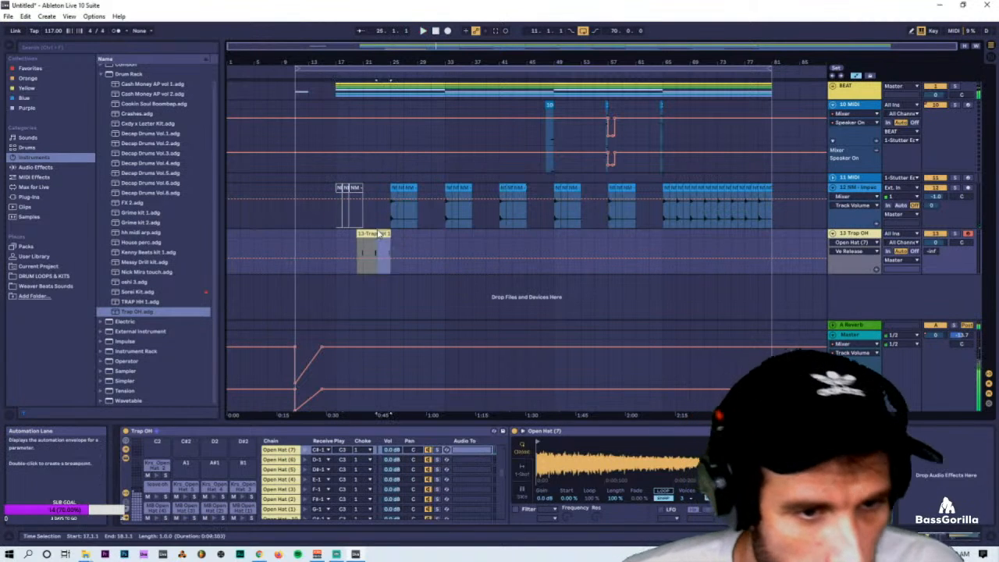
pyautogui.hotkey('ctrl', 'e')
pyautogui.click(360, 233)
pyautogui.press('Delete')
pyautogui.doubleClick(377, 253)
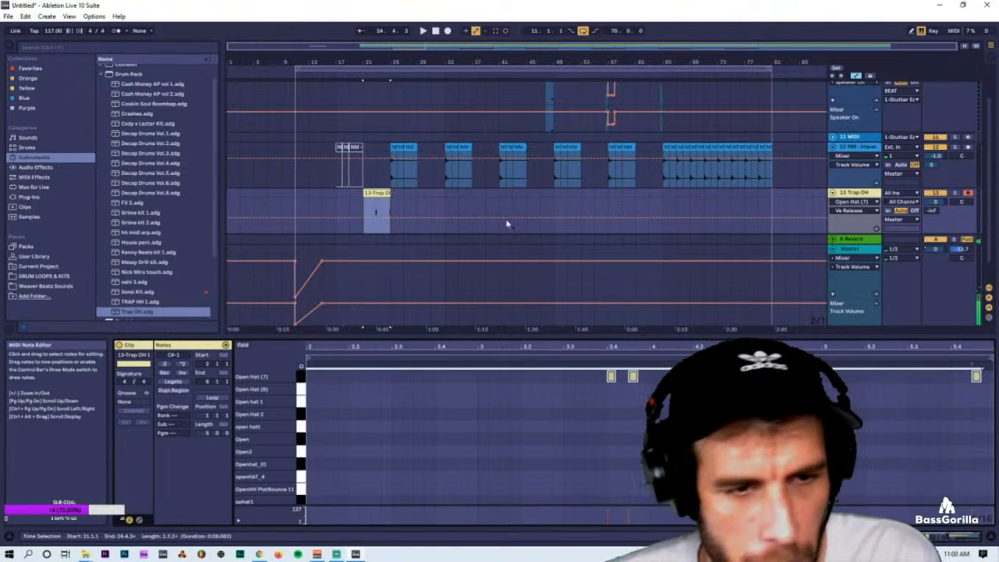
# Play the trimmed open hat clip and lower the Trap OH track's volume to about -5 dB.
pyautogui.click(380, 192)
pyautogui.press('space')
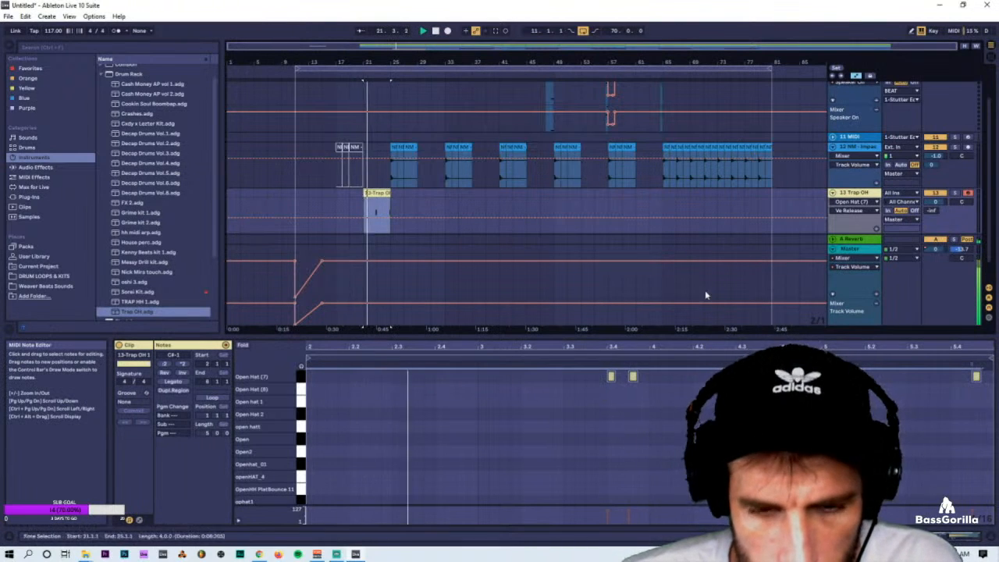
pyautogui.press('Tab')
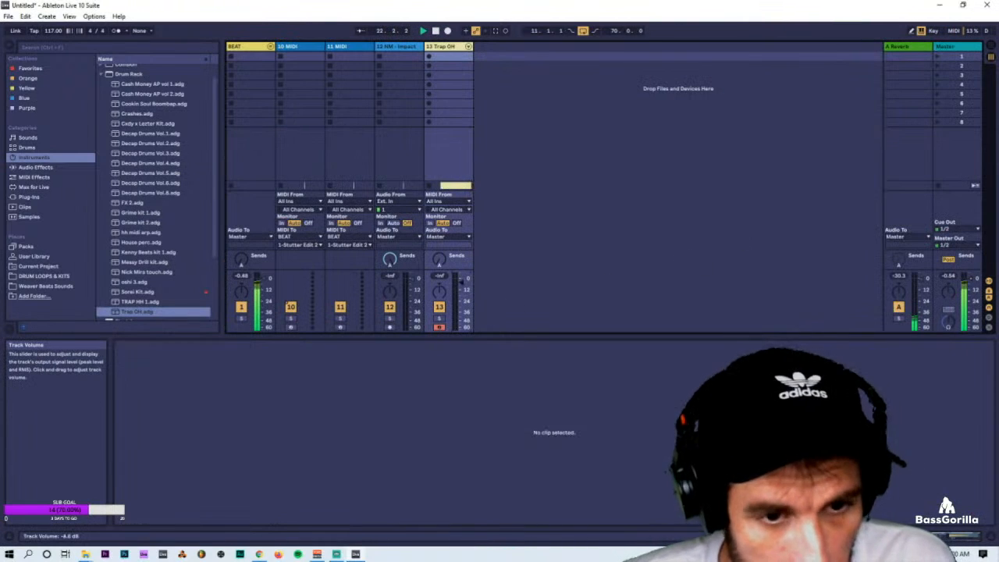
pyautogui.press('Tab')
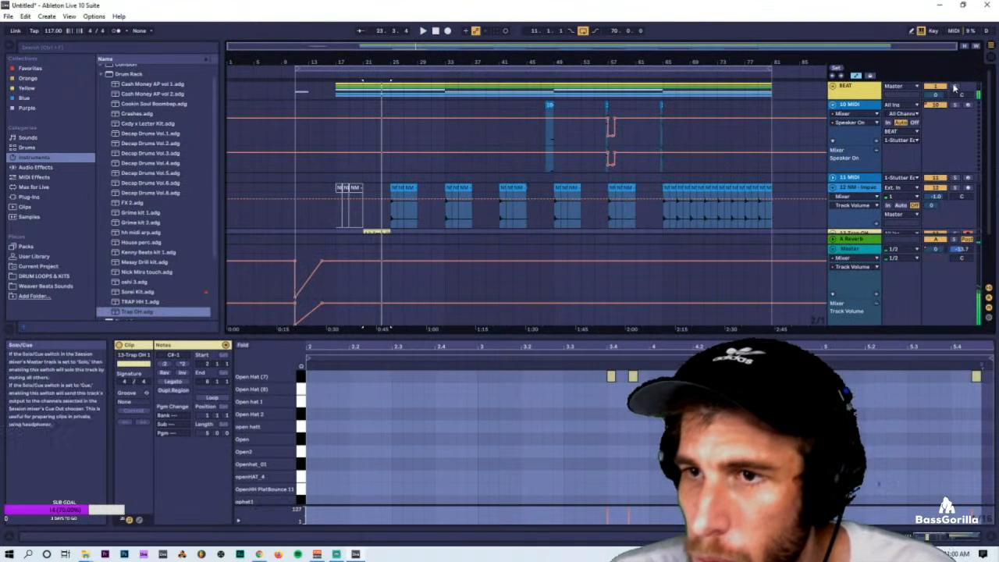
# Solo the drums group with the Trap OH track and set Trap OH to -11.0 dB, panned 8R.
pyautogui.scroll(-5, 933, 148)
pyautogui.scroll(4, 933, 164)
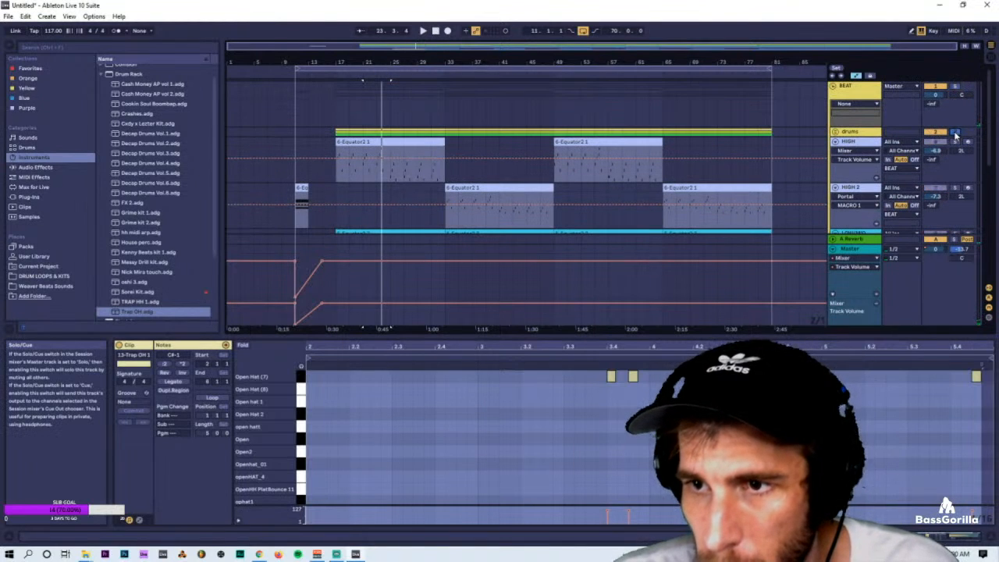
pyautogui.scroll(-5, 776, 183)
pyautogui.scroll(-2, 785, 194)
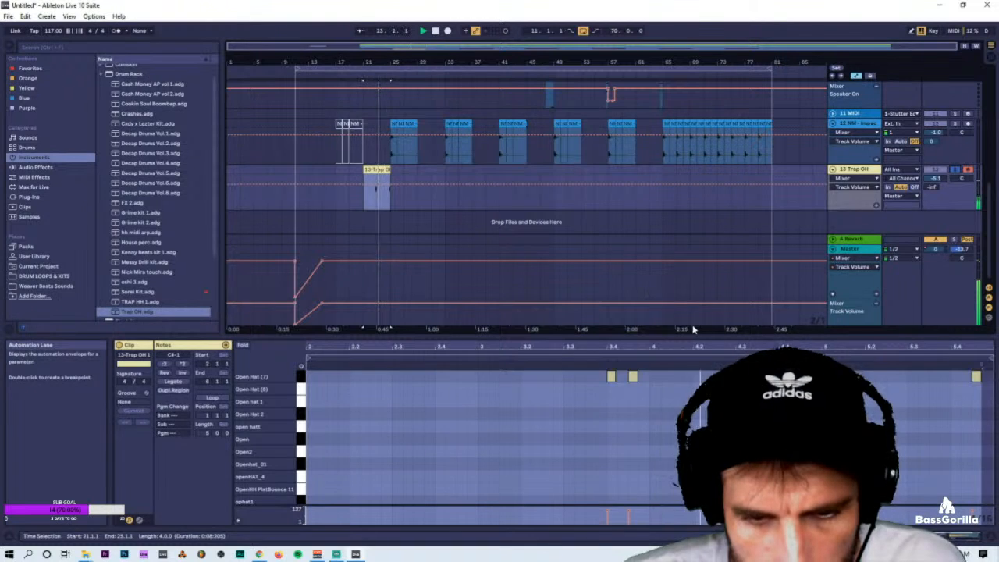
pyautogui.press('Tab')
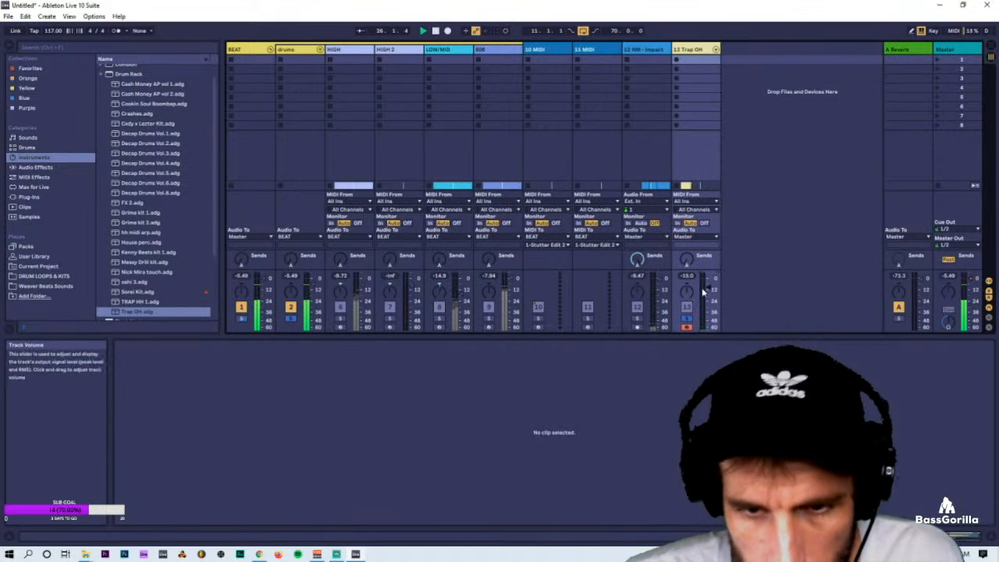
pyautogui.moveTo(690, 295); pyautogui.dragTo(690, 290)
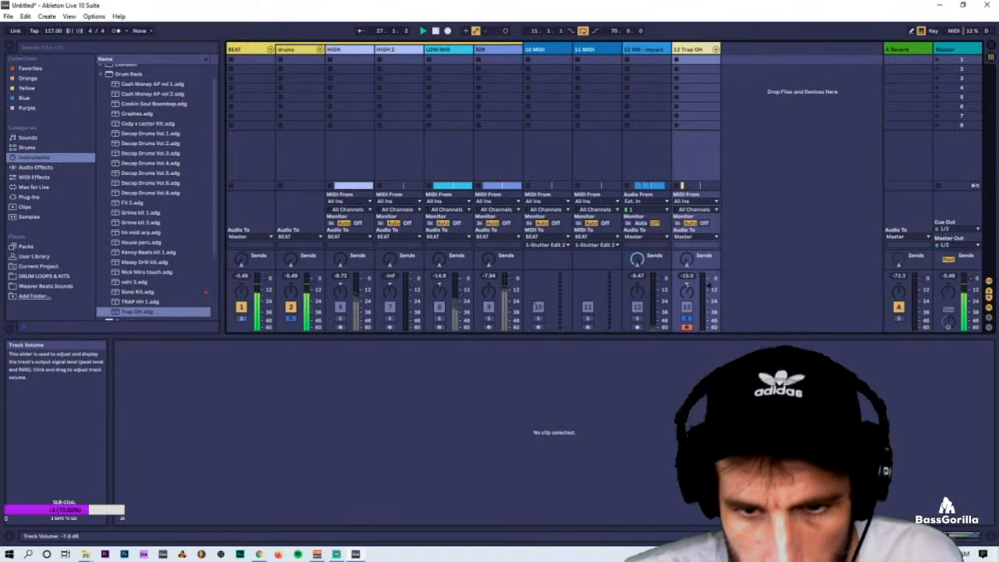
pyautogui.press('Tab')
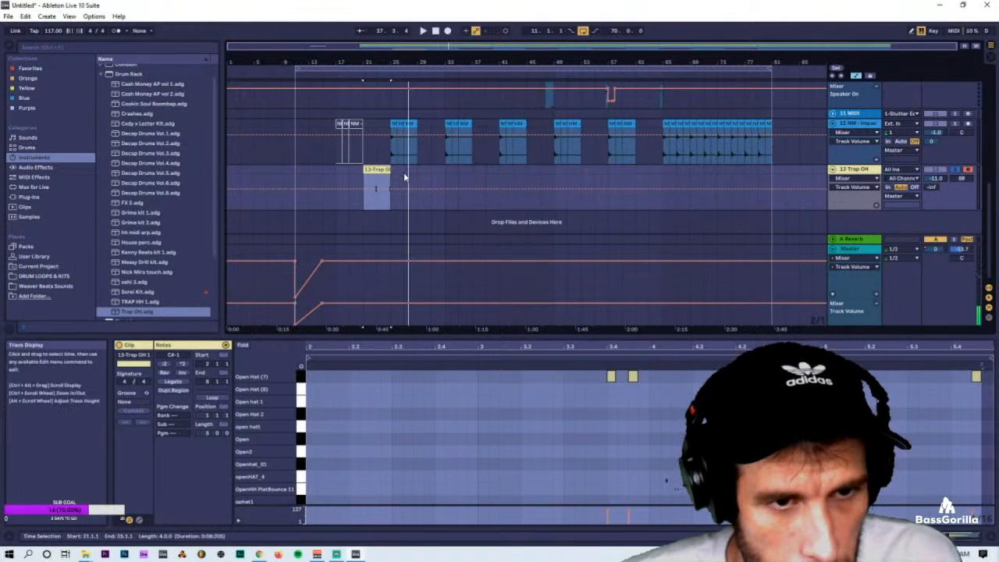
# Duplicate the open hat clip to bar 25 and play both clips looped from bar 21 to 29.
pyautogui.hotkey('ctrl', 'd')
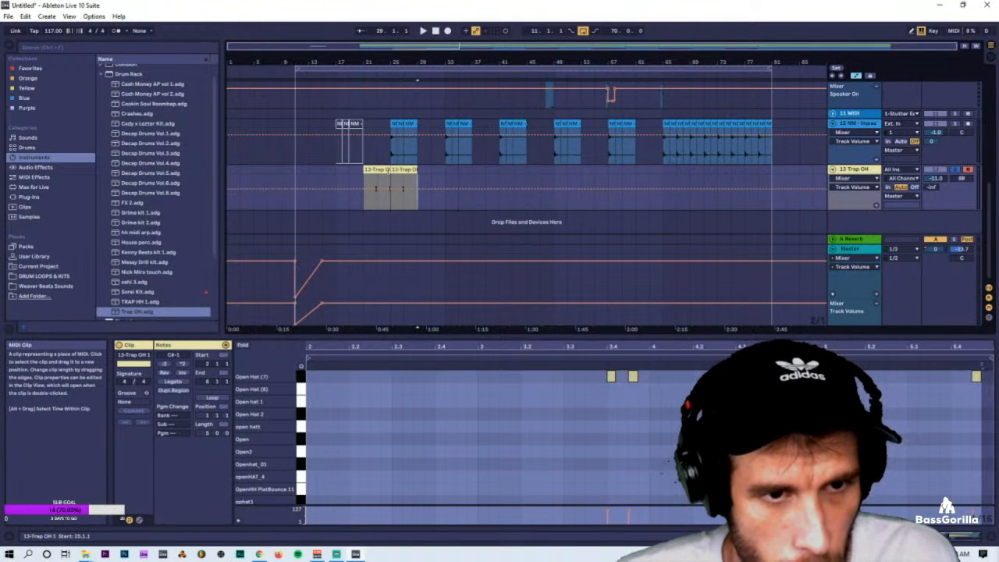
pyautogui.keyDown('shift'); pyautogui.click(374, 169); pyautogui.keyUp('shift')
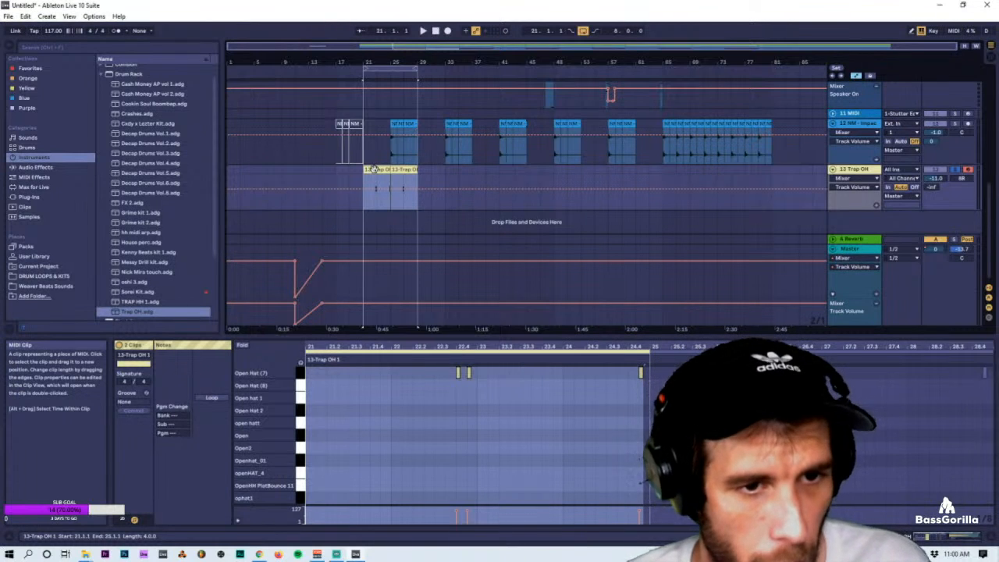
pyautogui.press('space')
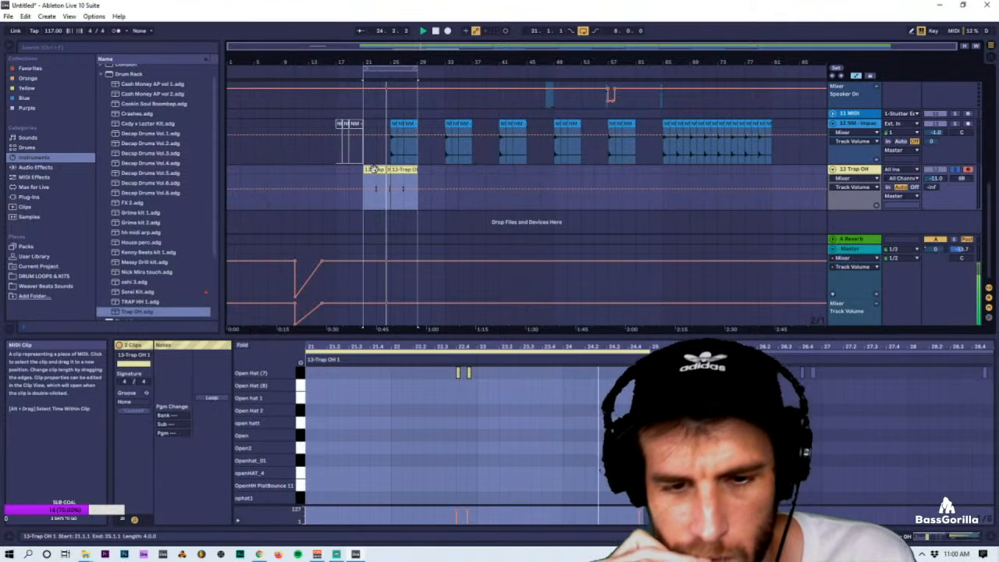
pyautogui.press('space')
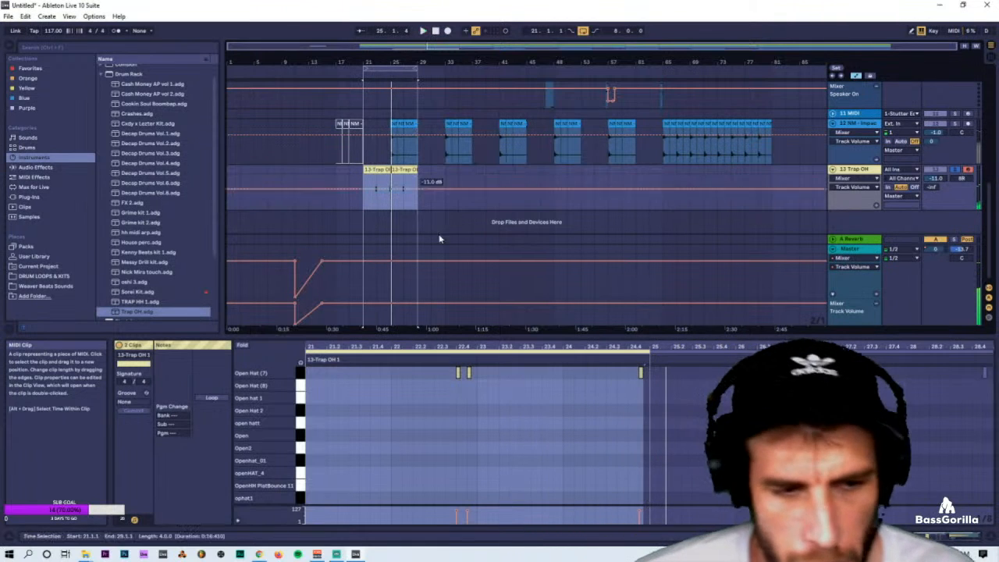
# Try the first clip's notes on Open Hat (8), and move them back to Open Hat (7).
pyautogui.click(516, 407)
pyautogui.hotkey('ctrl', 'a')
pyautogui.press('Down')
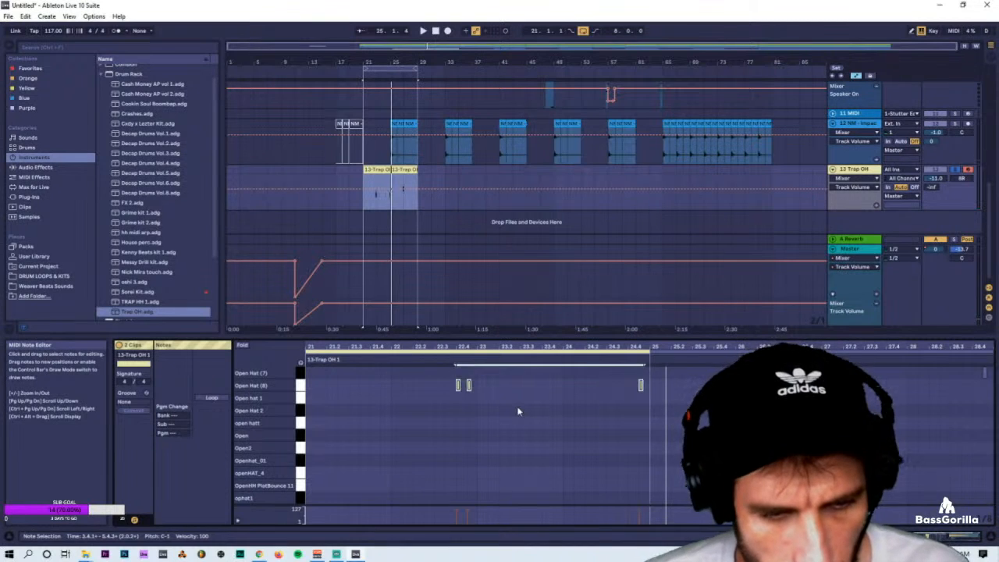
pyautogui.press('space')
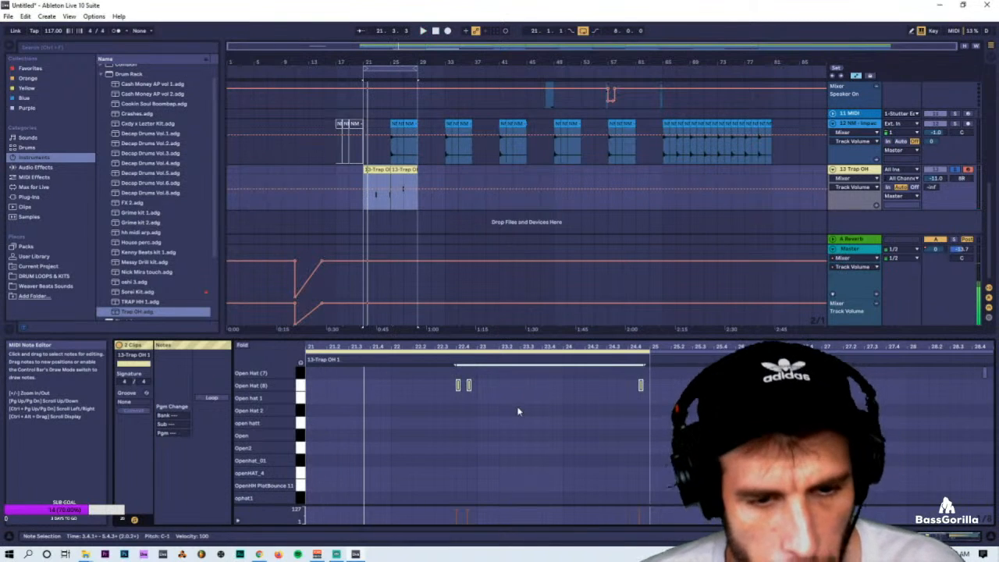
pyautogui.press('Up')
# Add an Auto Filter after the Trap OH rack and set its cutoff frequency to 16.0 kHz.
pyautogui.hotkey('shift', 'Tab')
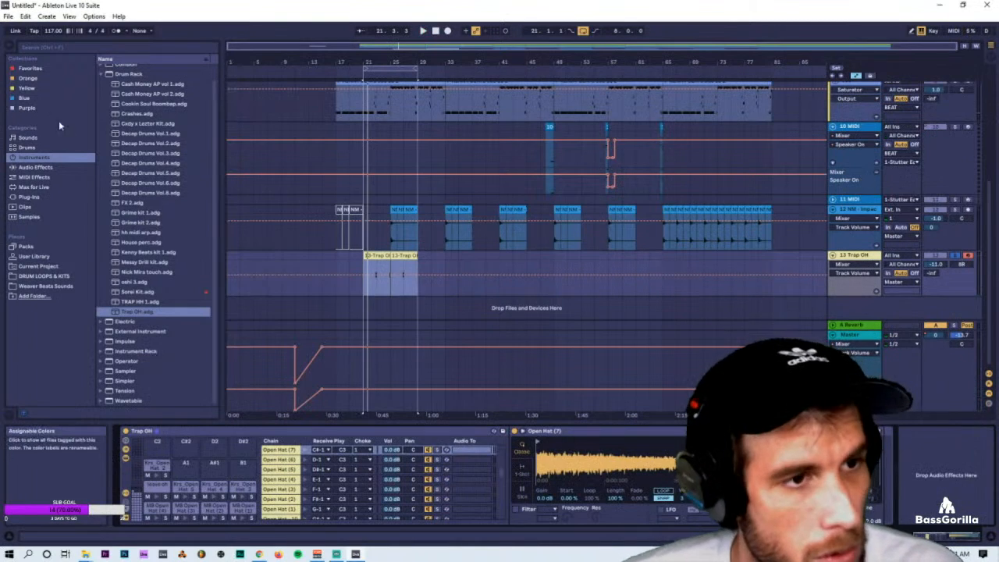
pyautogui.click(35, 167)
pyautogui.scroll(2, 156, 86)
pyautogui.click(135, 89)
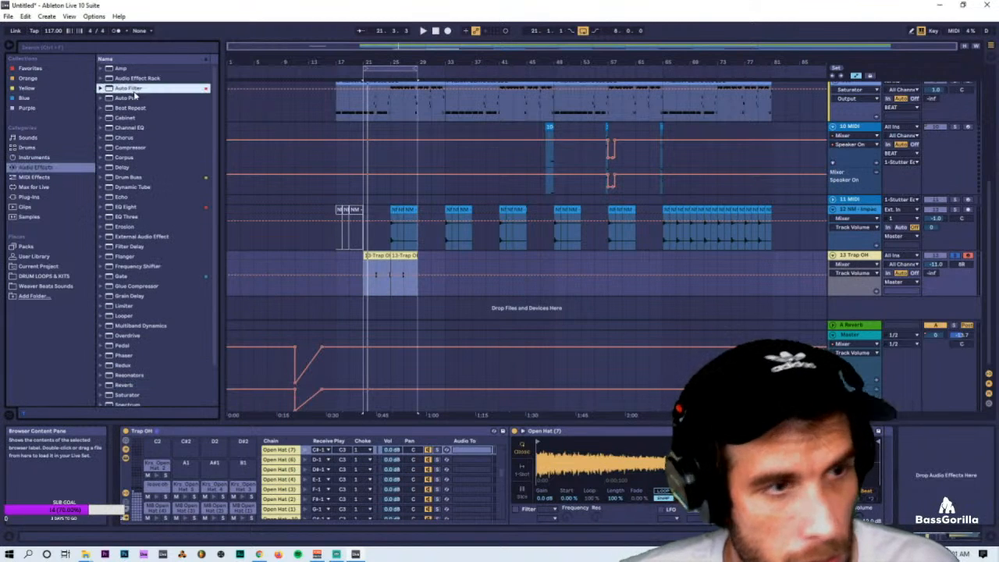
pyautogui.moveTo(134, 89); pyautogui.dragTo(947, 475)
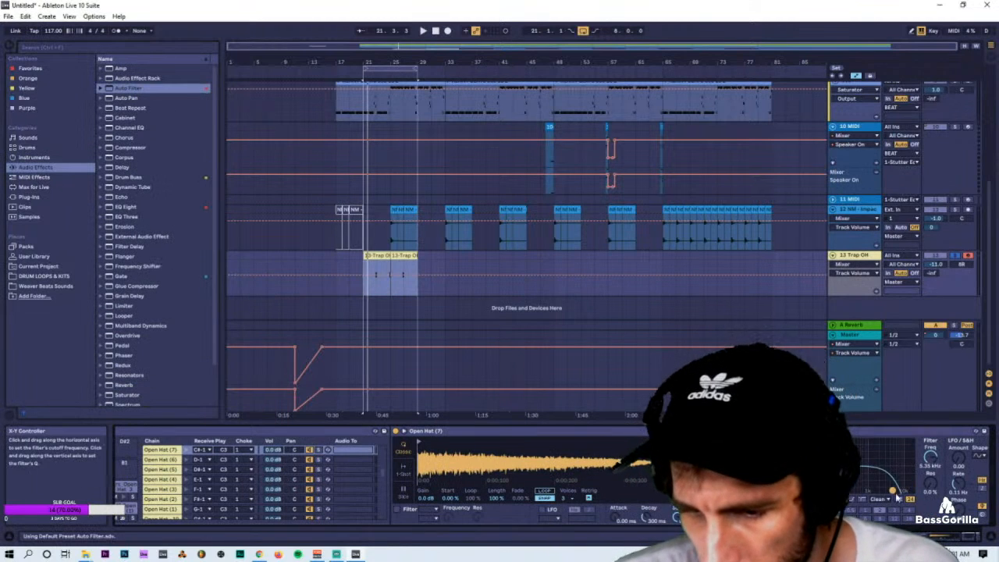
pyautogui.moveTo(933, 466); pyautogui.dragTo(931, 462)
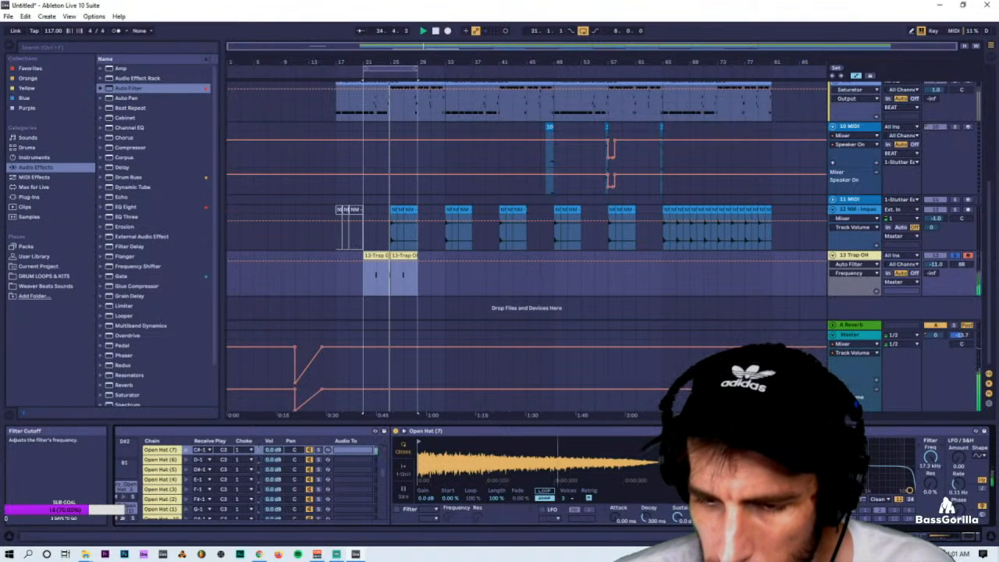
pyautogui.moveTo(931, 461); pyautogui.dragTo(930, 462)
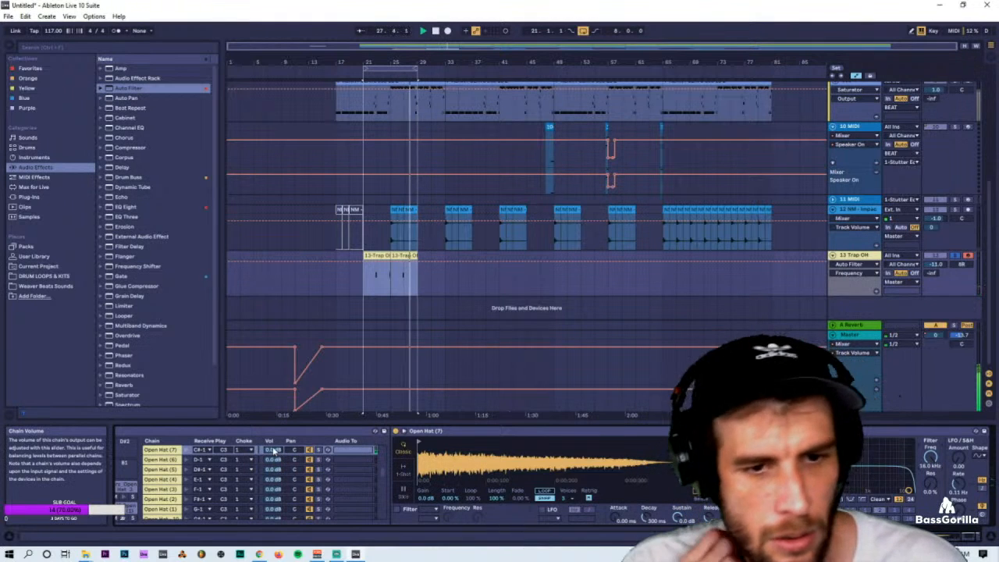
# Turn off the track solos and repeatedly duplicate the two open hat clips through bar 85.
pyautogui.press('Tab')
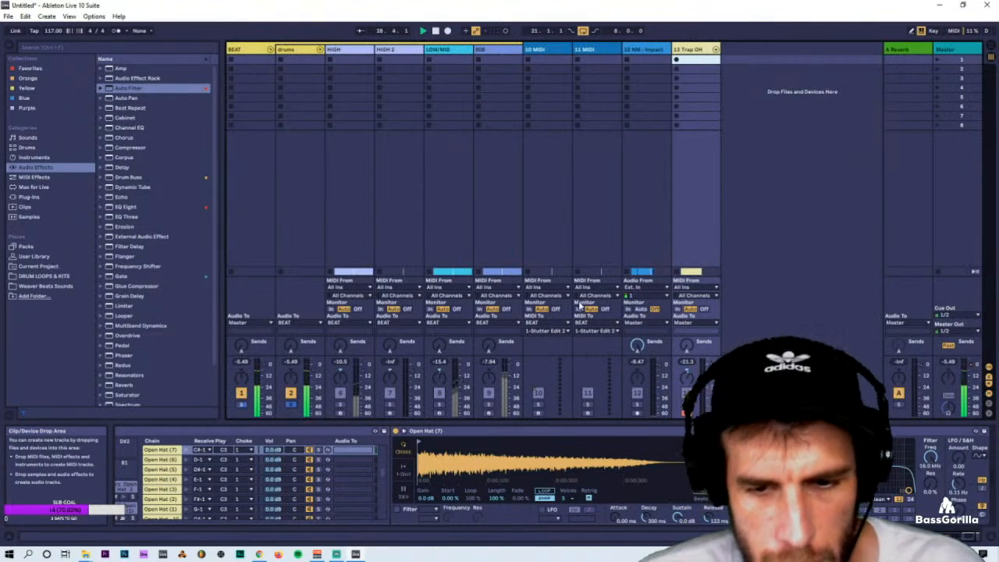
pyautogui.press('Tab')
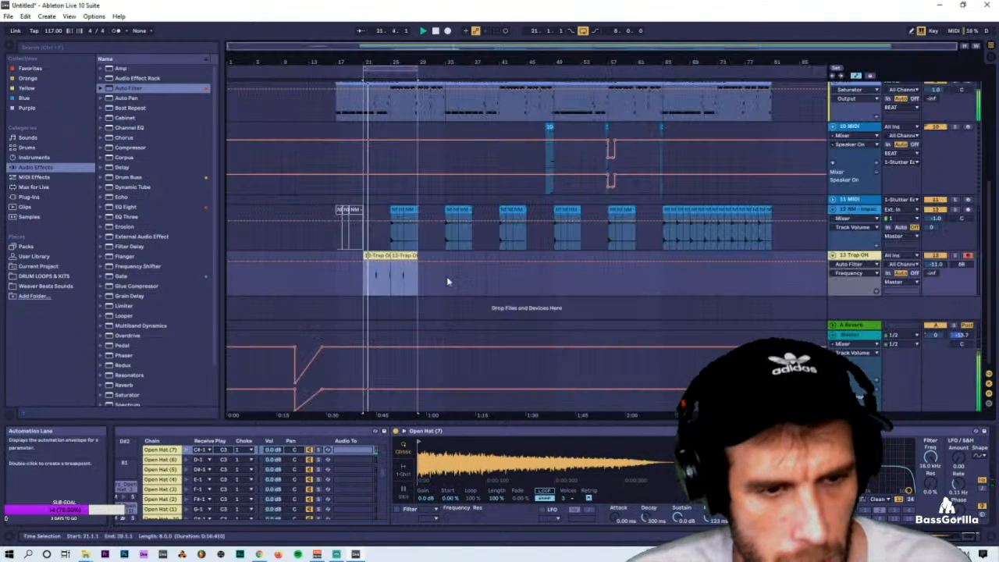
pyautogui.hotkey('ctrl', 'd')
pyautogui.hotkey('ctrl', 'd')
pyautogui.hotkey('ctrl', 'd')
pyautogui.hotkey('ctrl', 'd')
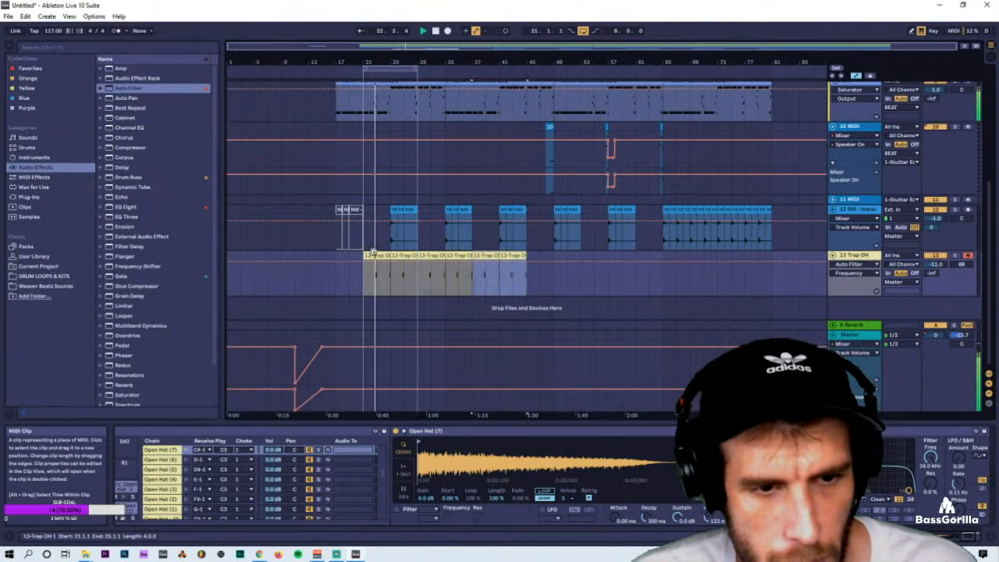
pyautogui.hotkey('ctrl', 'd')
pyautogui.hotkey('ctrl', 'd')
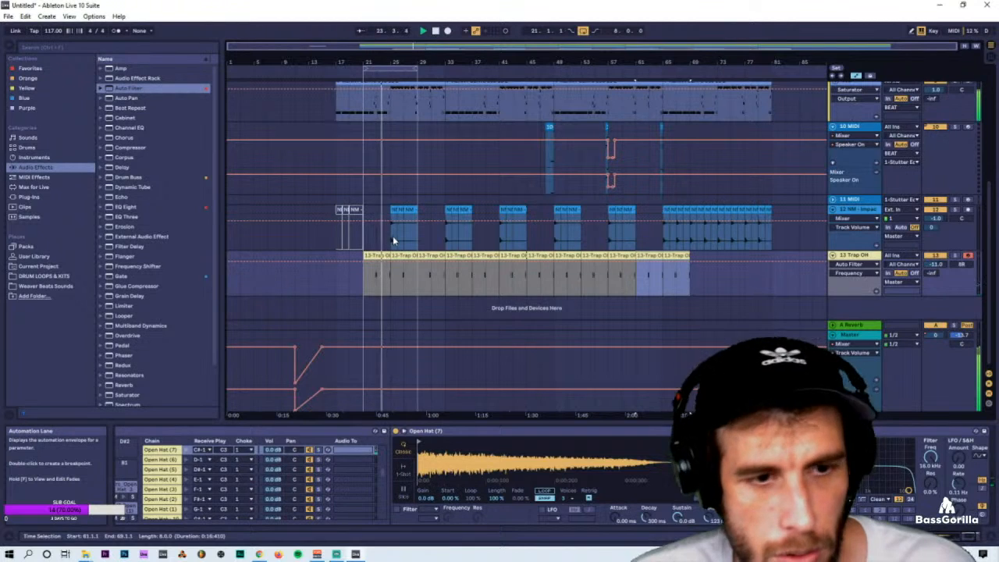
pyautogui.hotkey('ctrl', 'd')
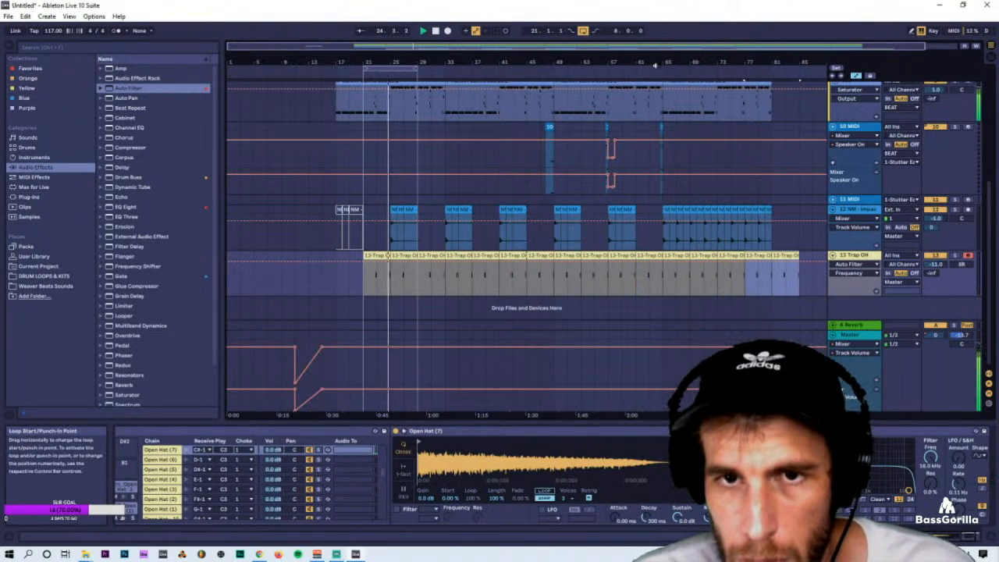
# Delete the surplus open hat clip after bar 81 and place a four-bar copy at bar 17.
pyautogui.moveTo(654, 64); pyautogui.dragTo(655, 56)
pyautogui.click(761, 282)
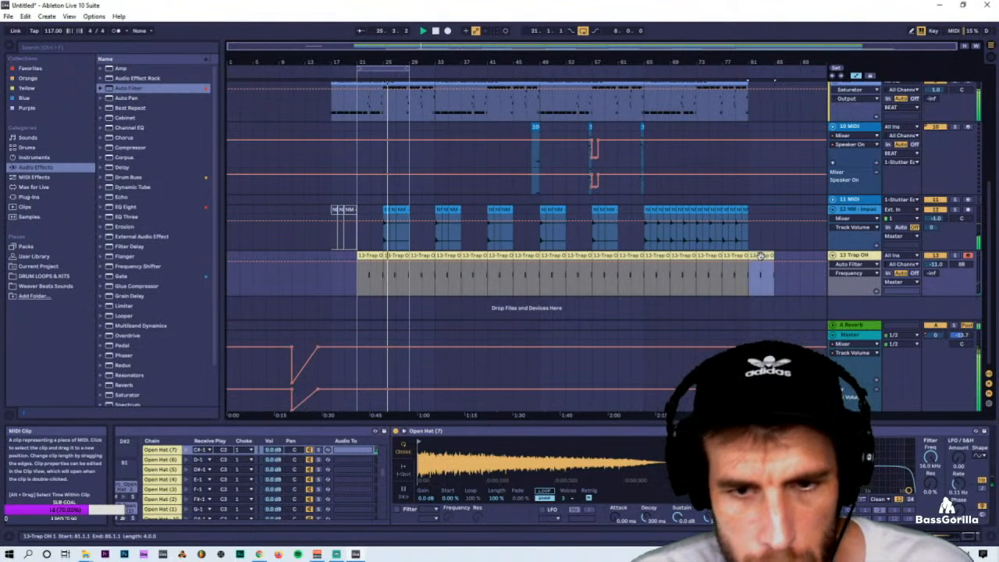
pyautogui.moveTo(364, 273); pyautogui.dragTo(342, 269)
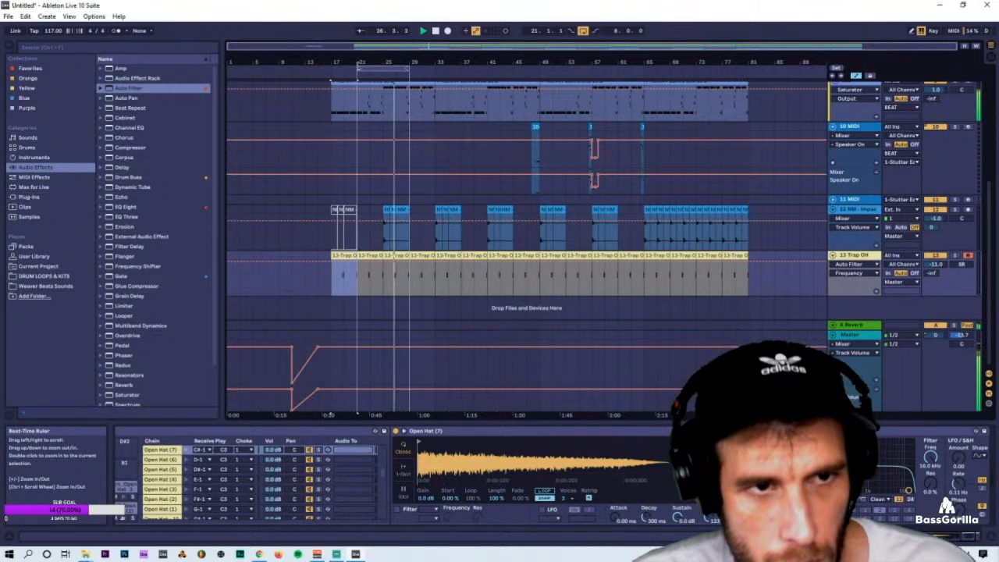
# Extend the arrangement loop to span bars 11 to 81.
pyautogui.moveTo(358, 68); pyautogui.dragTo(293, 74)
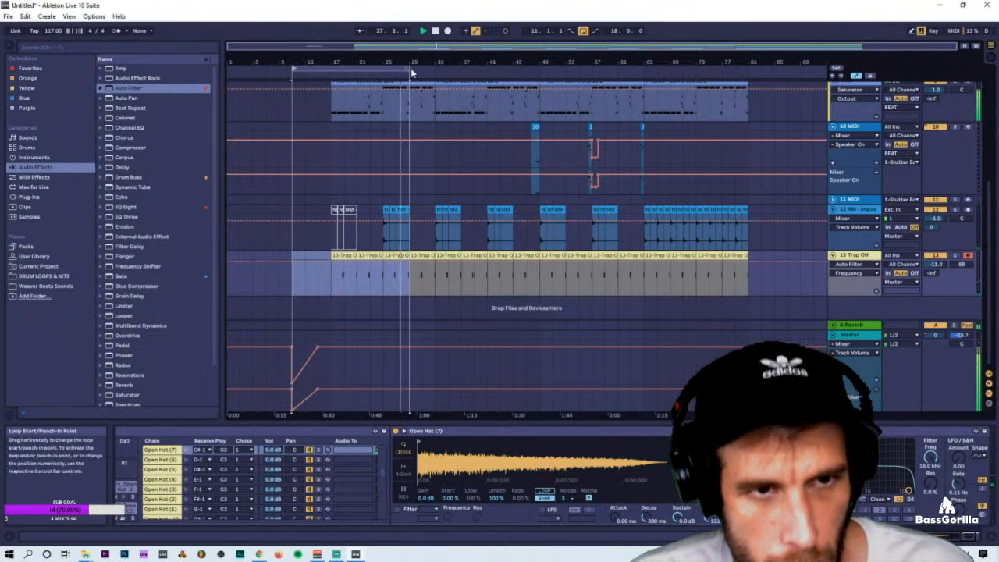
pyautogui.moveTo(406, 68); pyautogui.dragTo(773, 69)
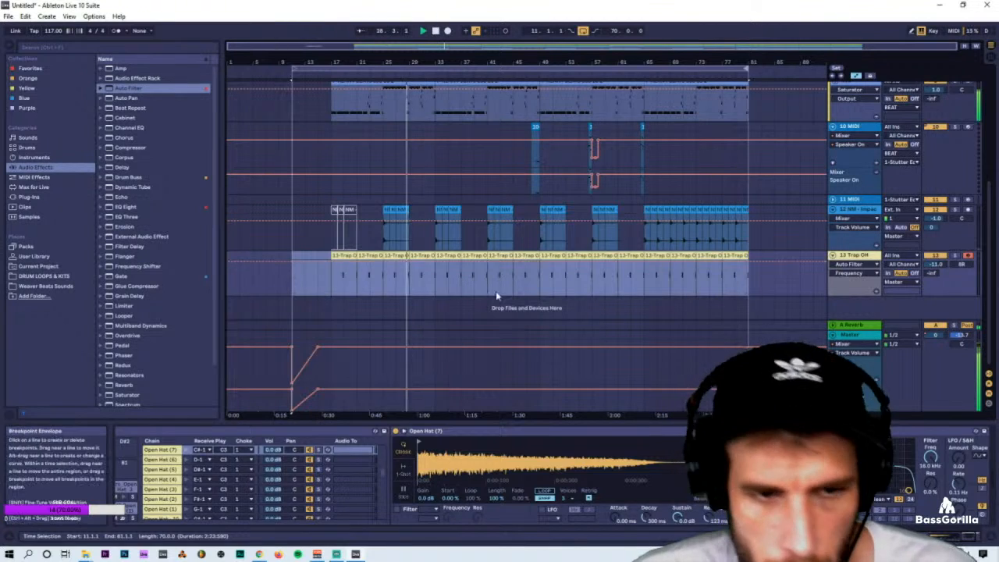
# Pan the NM-Impact track to 2L and set the Trap OH track's volume to -11.6 dB.
pyautogui.click(478, 323)
pyautogui.scroll(1, 515, 301)
pyautogui.press('Tab')
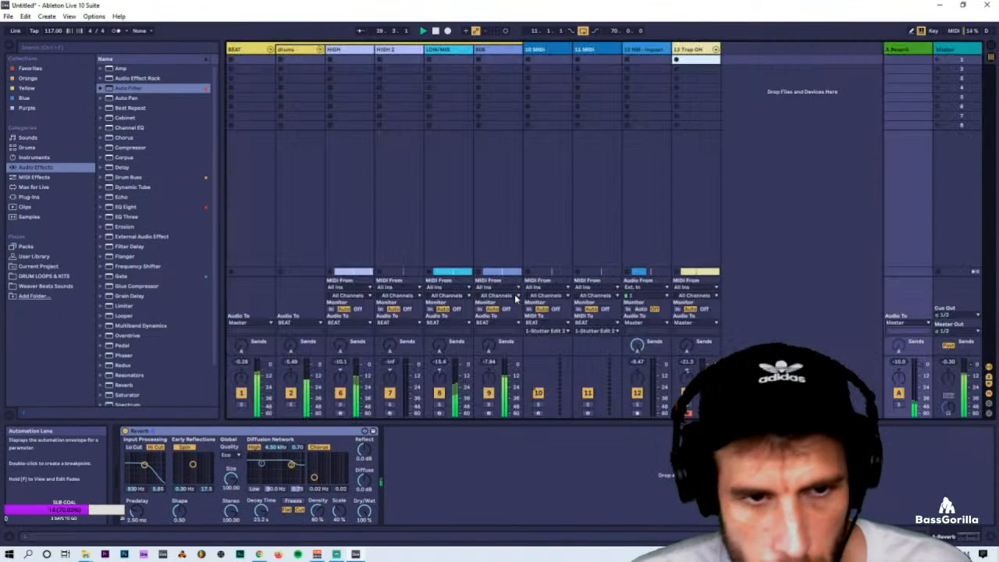
pyautogui.press('Tab')
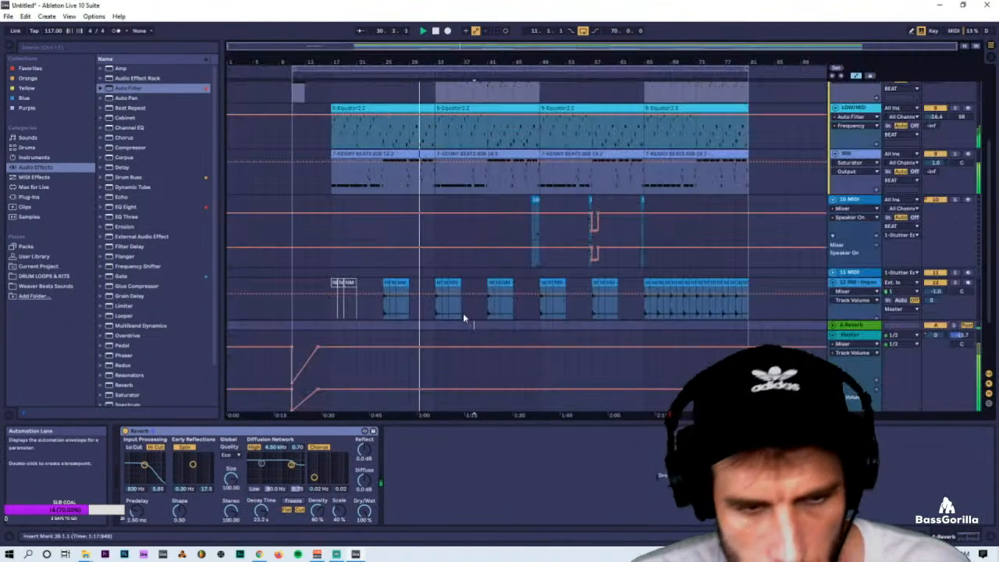
pyautogui.scroll(-3, 416, 239)
pyautogui.press('Tab')
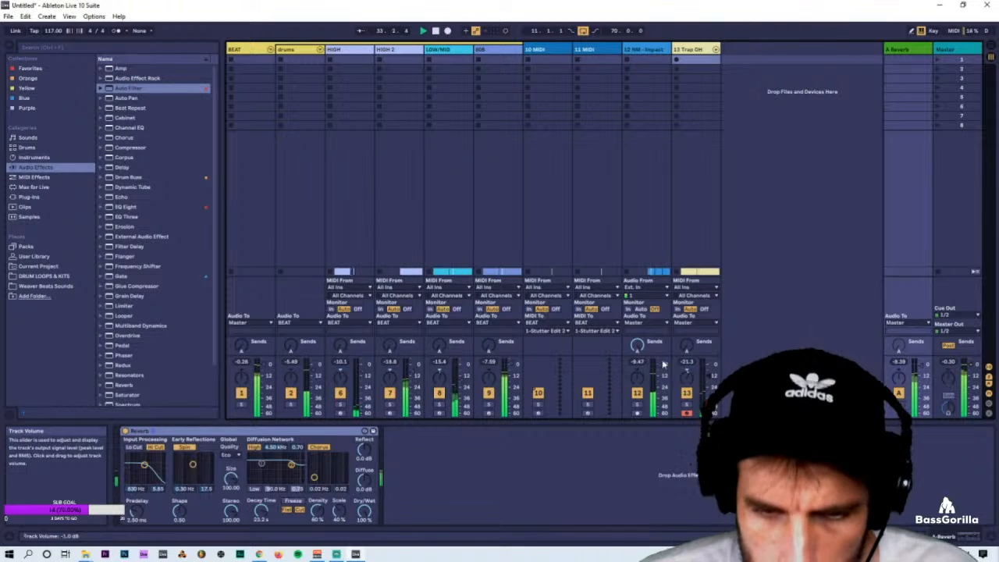
pyautogui.press('Tab')
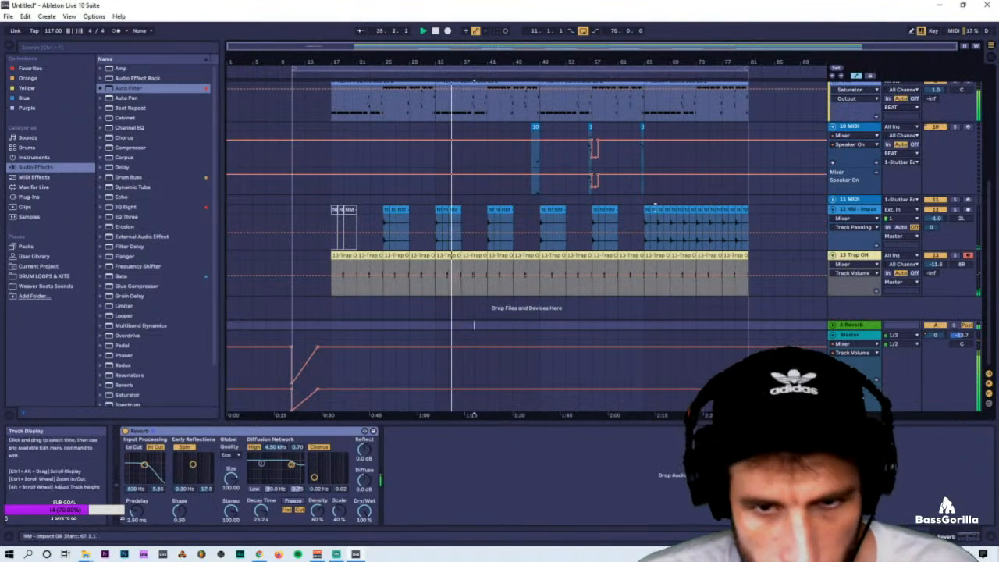
# Try copying the impact clips from bars 65 to 81 to bar 33 and audition them.
pyautogui.click(739, 210)
pyautogui.keyDown('shift'); pyautogui.click(743, 210); pyautogui.keyUp('shift')
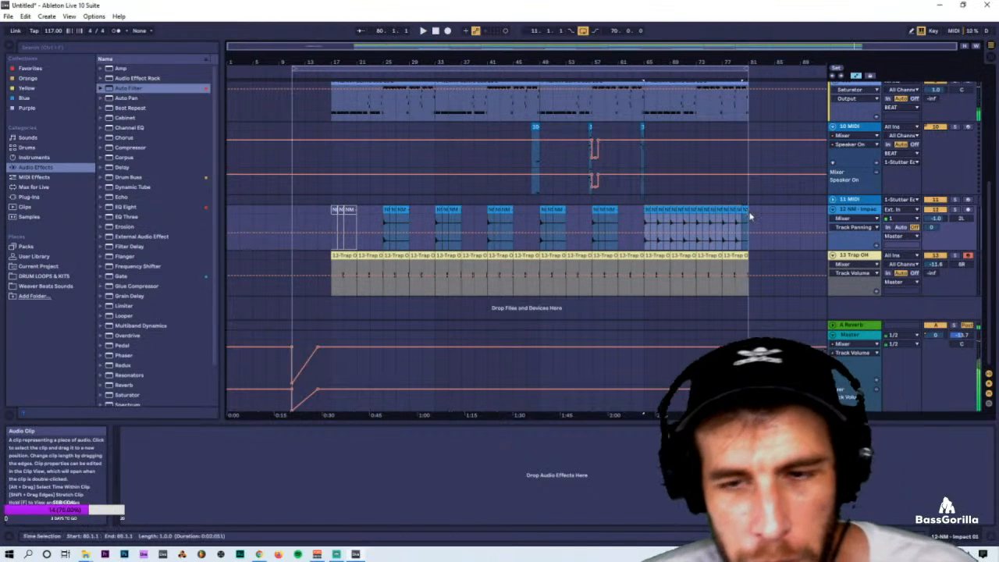
pyautogui.press('space')
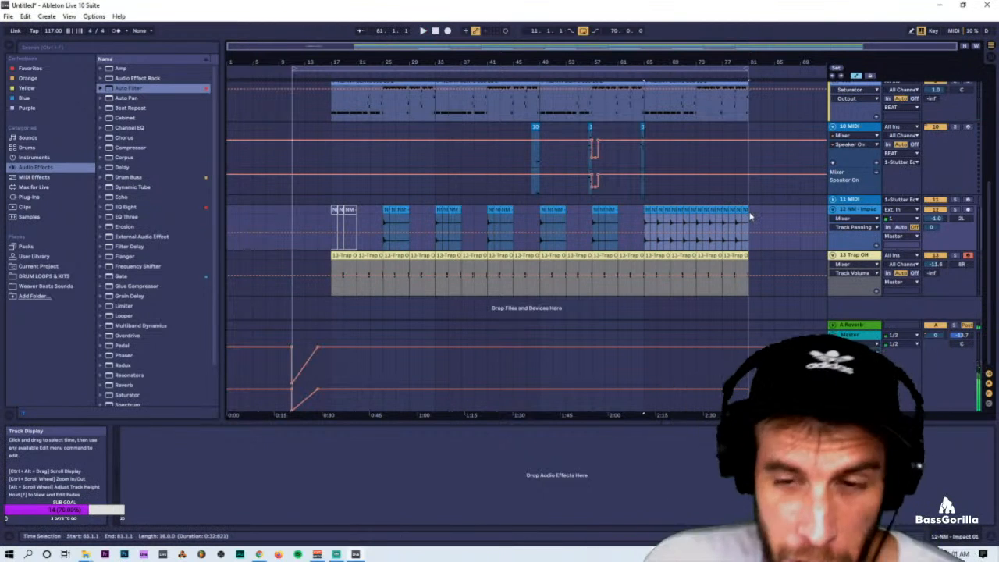
pyautogui.click(647, 211)
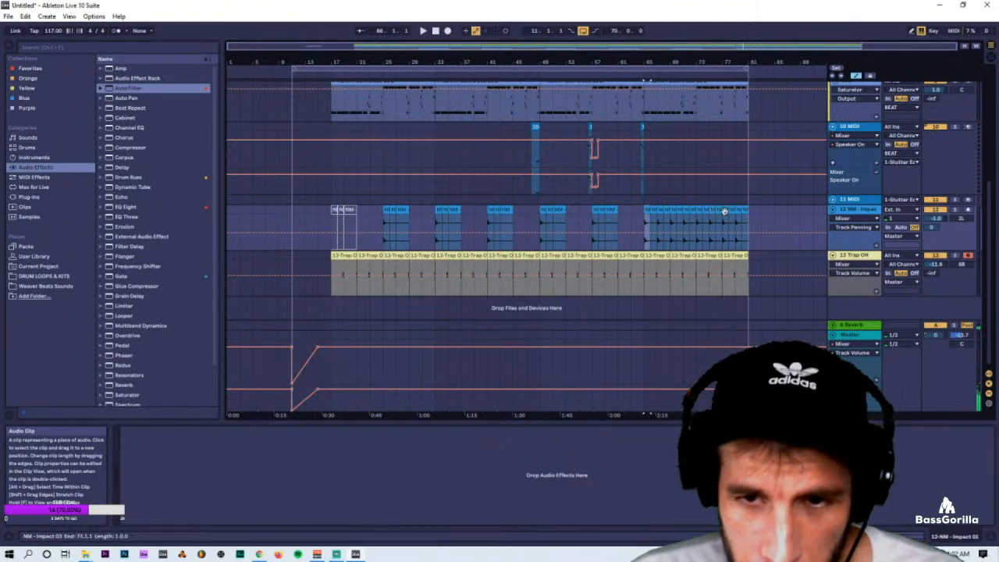
pyautogui.moveTo(646, 210); pyautogui.dragTo(435, 210)
pyautogui.hotkey('ctrl', 'z')
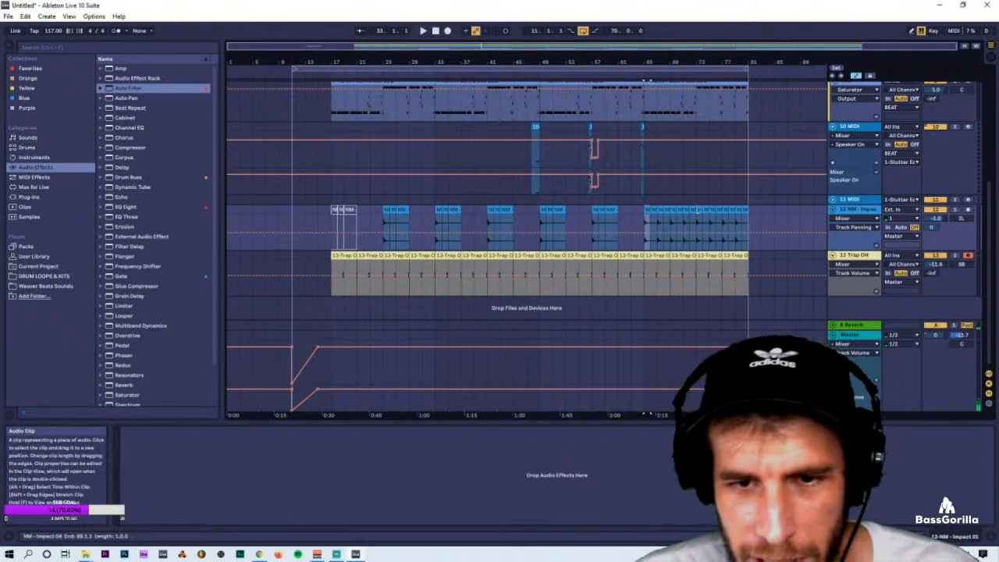
pyautogui.keyDown('shift'); pyautogui.click(745, 211); pyautogui.keyUp('shift')
pyautogui.click(432, 214)
pyautogui.hotkey('ctrl', 'v')
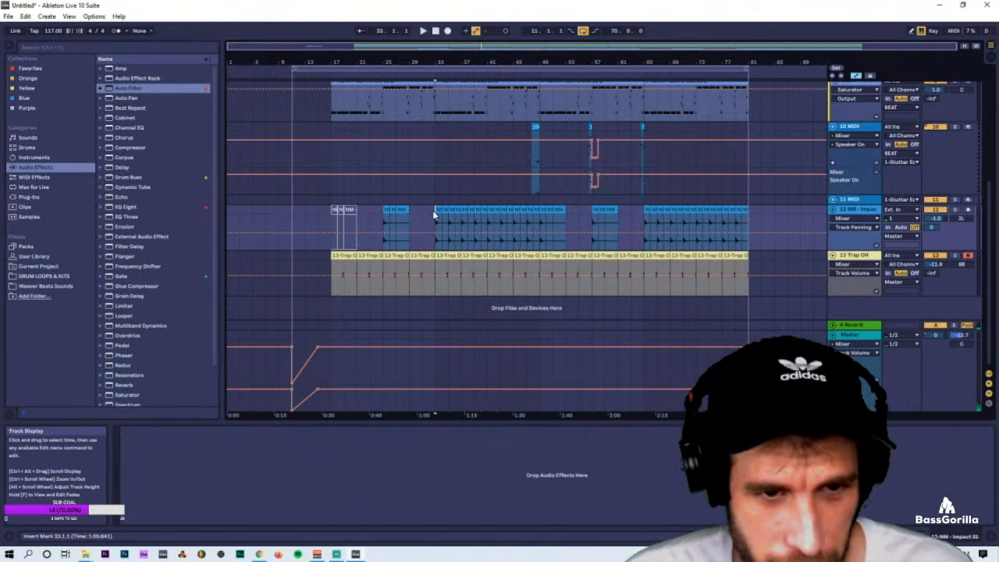
pyautogui.press('space')
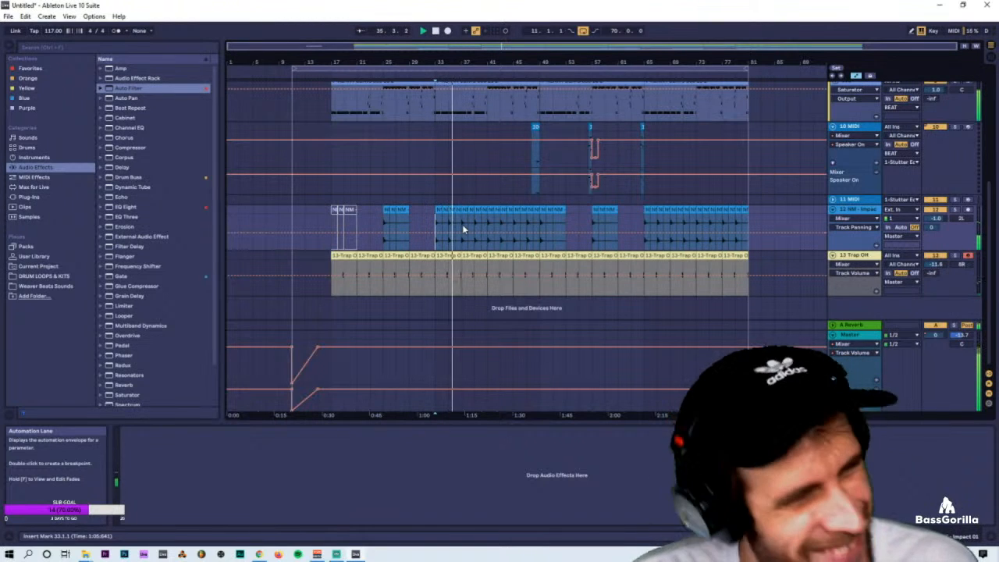
pyautogui.click(462, 225)
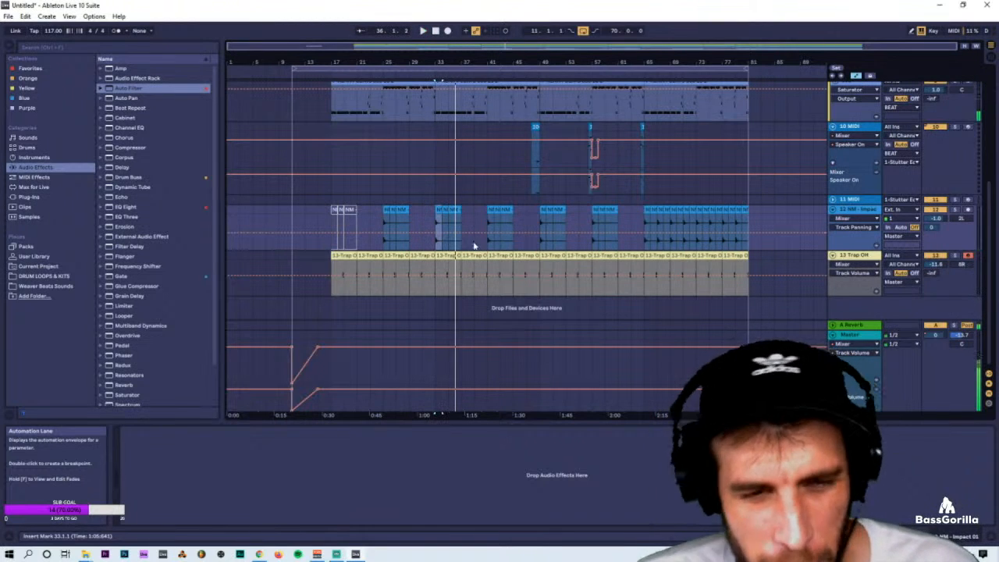
# Duplicate the four-bar impact group at bar 33 until it reaches bar 49, and copy those 16 bars to bar 65.
pyautogui.press('space')
pyautogui.moveTo(461, 298); pyautogui.dragTo(434, 212)
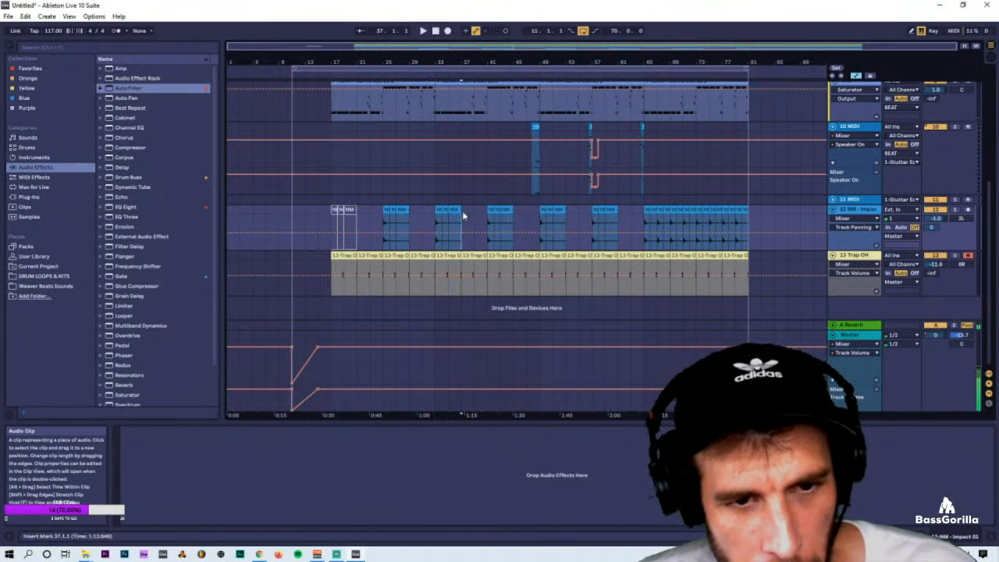
pyautogui.press('space')
pyautogui.click(445, 211)
pyautogui.hotkey('ctrl', 'd')
pyautogui.hotkey('ctrl', 'd')
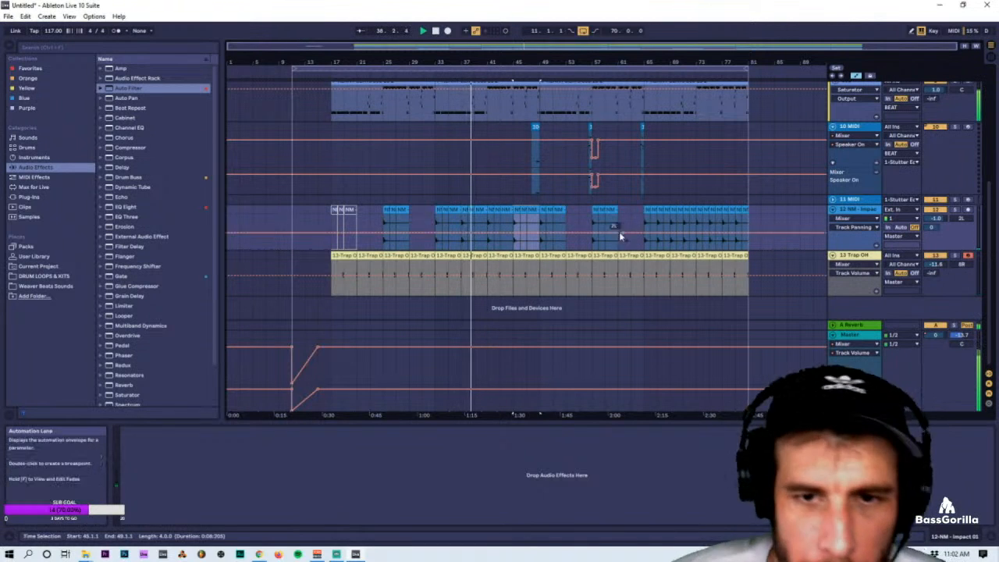
pyautogui.keyDown('shift'); pyautogui.click(439, 210); pyautogui.keyUp('shift')
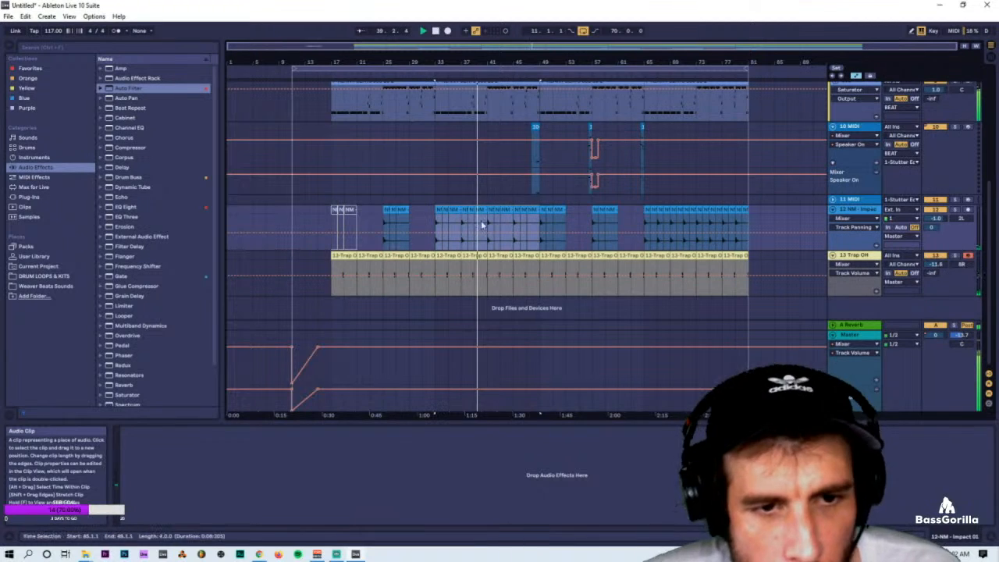
pyautogui.click(646, 208)
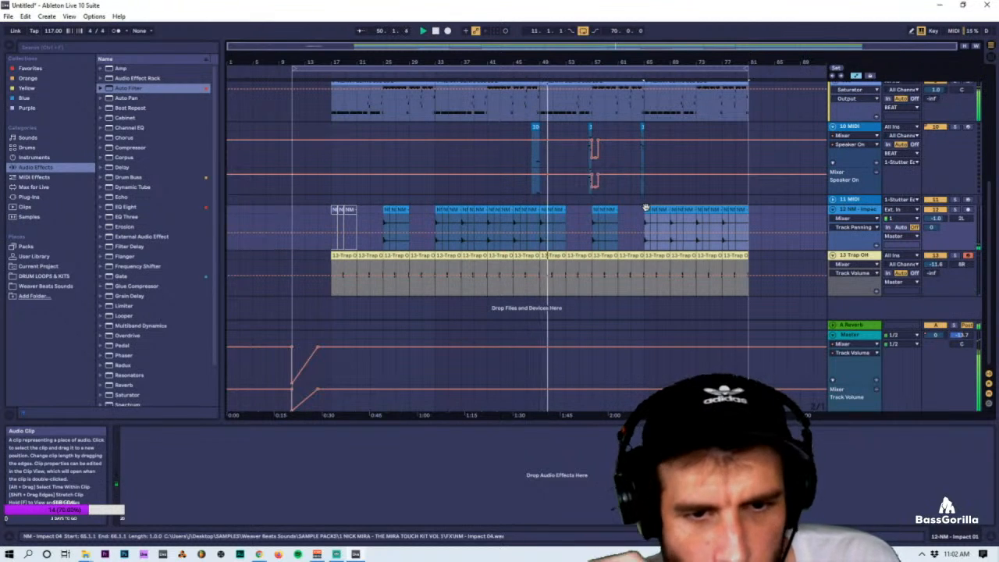
# Deactivate the impact clips in bars 49 to 53 and audition the transition into bar 49.
pyautogui.click(548, 210)
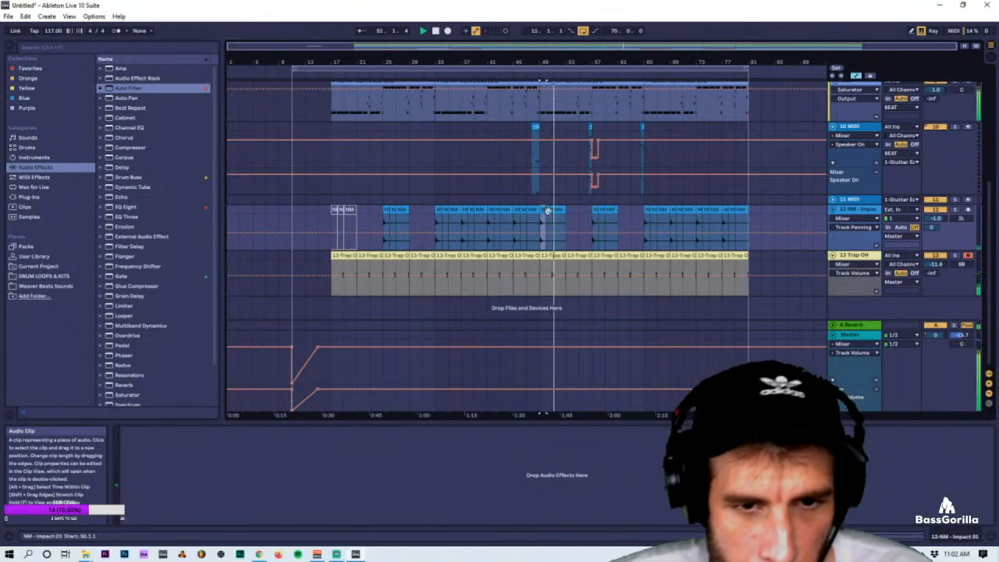
pyautogui.moveTo(553, 223); pyautogui.dragTo(565, 222)
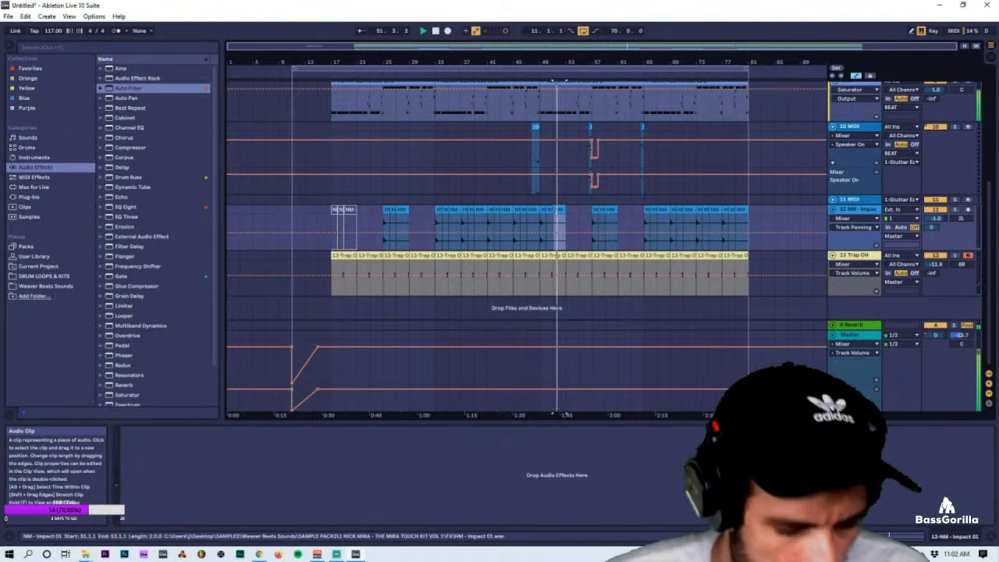
pyautogui.press('space')
pyautogui.click(538, 210)
pyautogui.click(543, 210)
pyautogui.keyDown('shift'); pyautogui.click(549, 210); pyautogui.keyUp('shift')
pyautogui.press('0')
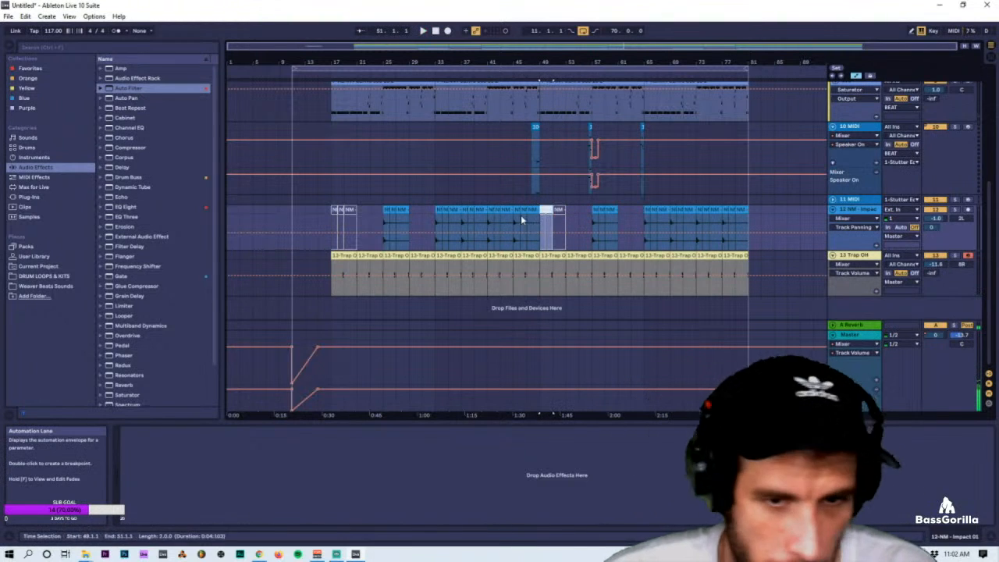
pyautogui.click(519, 214)
pyautogui.press('space')
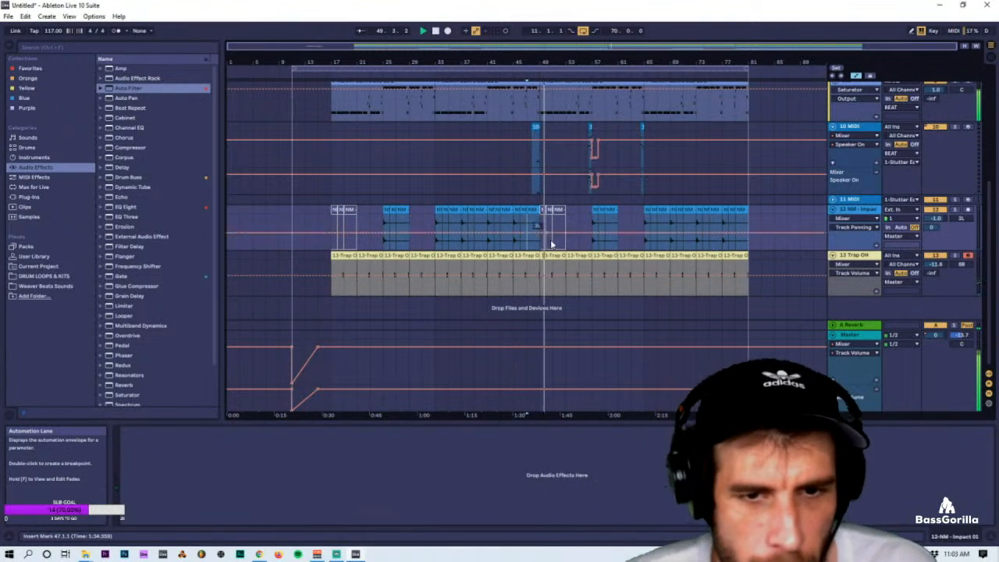
pyautogui.press('space')
# Deactivate the impact clips in bars 25 to 29 and audition the entry at bar 33.
pyautogui.moveTo(435, 209); pyautogui.dragTo(384, 217)
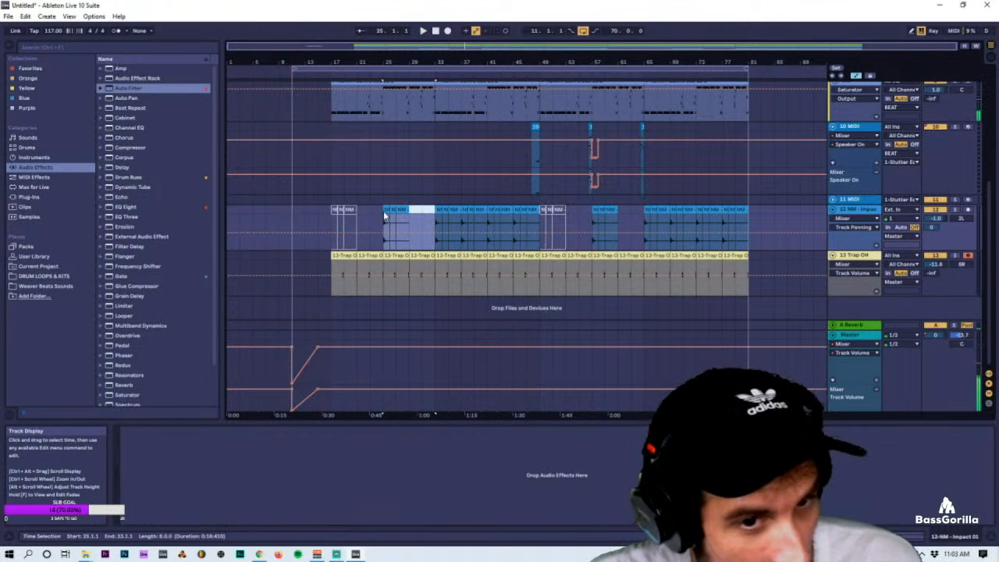
pyautogui.click(336, 210)
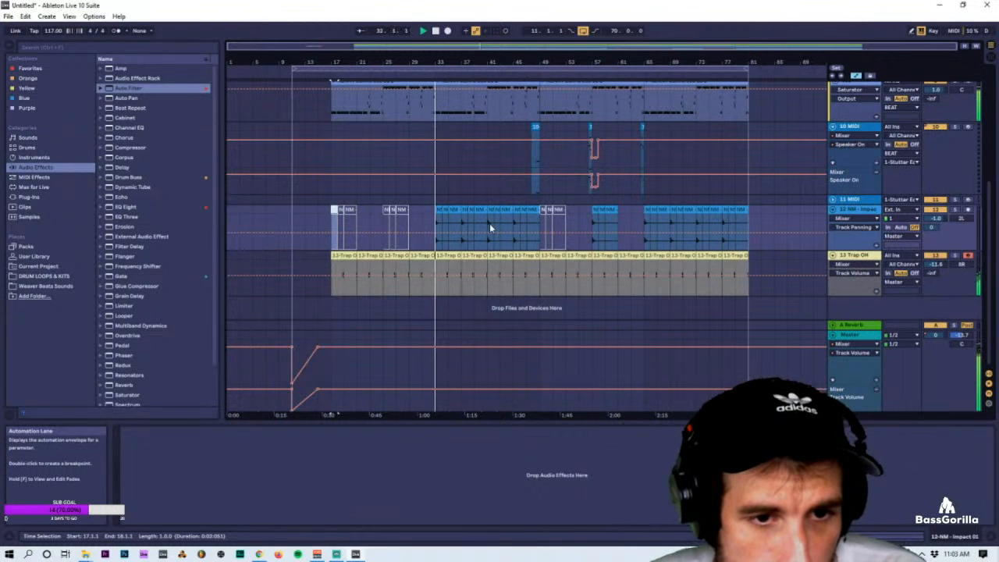
pyautogui.click(443, 244)
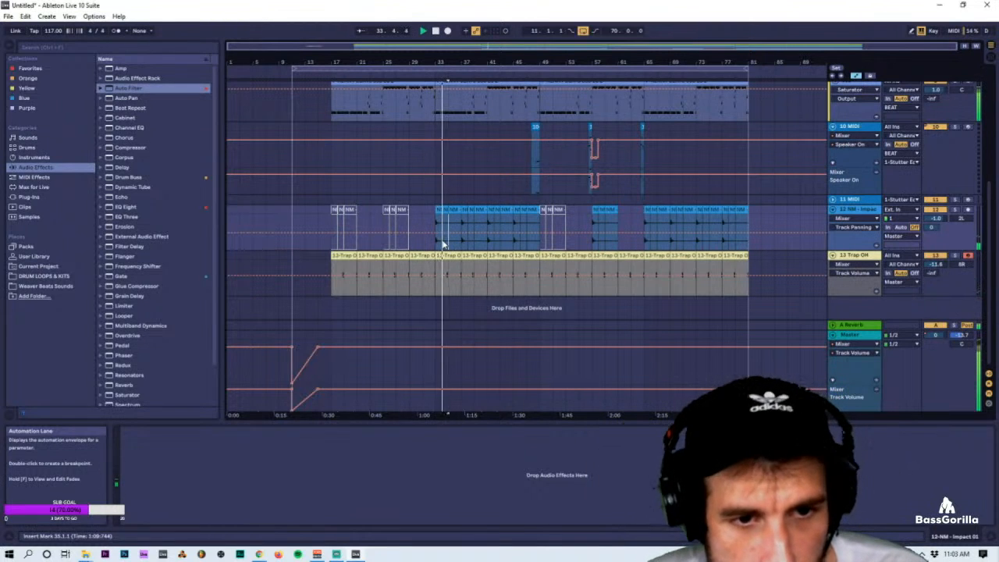
pyautogui.scroll(4, 461, 243)
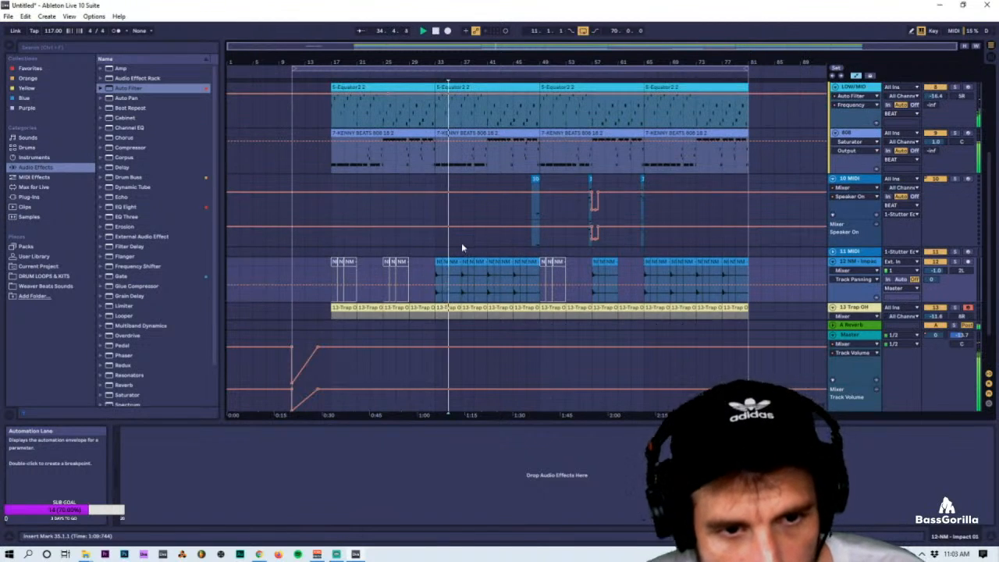
pyautogui.scroll(-2, 466, 253)
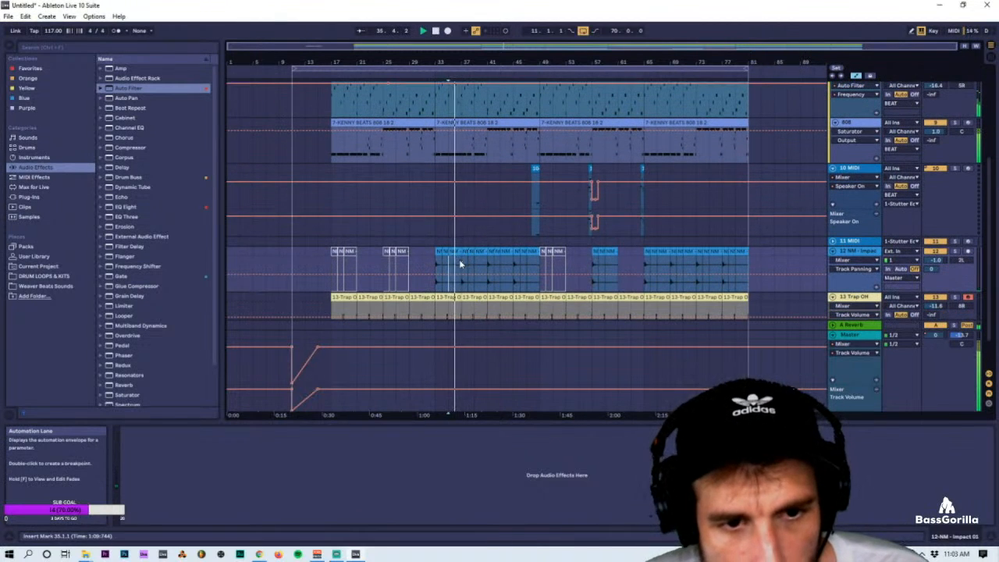
# Deactivate the impact clips in bars 57 to 61.
pyautogui.click(475, 252)
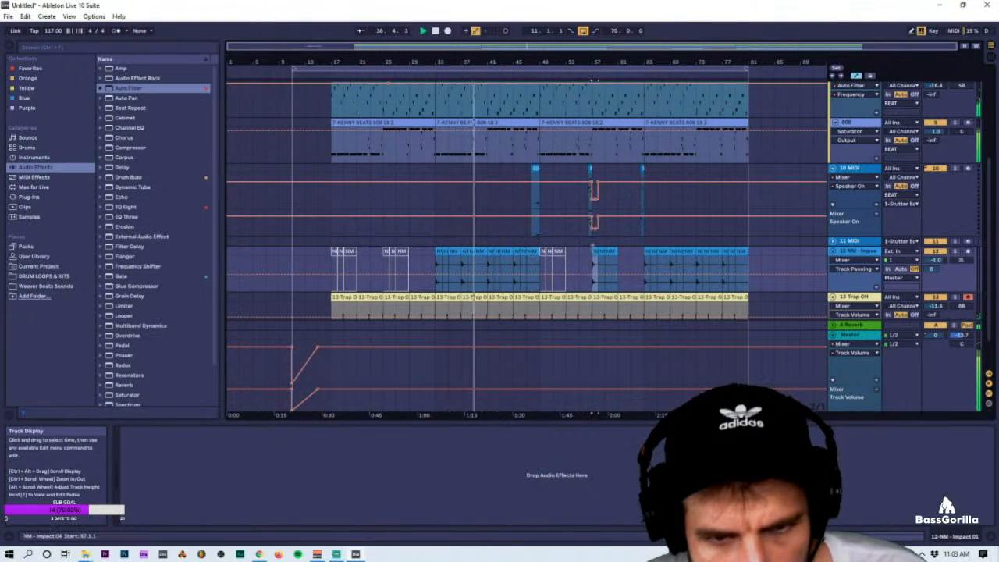
pyautogui.click(611, 252)
pyautogui.click(602, 252)
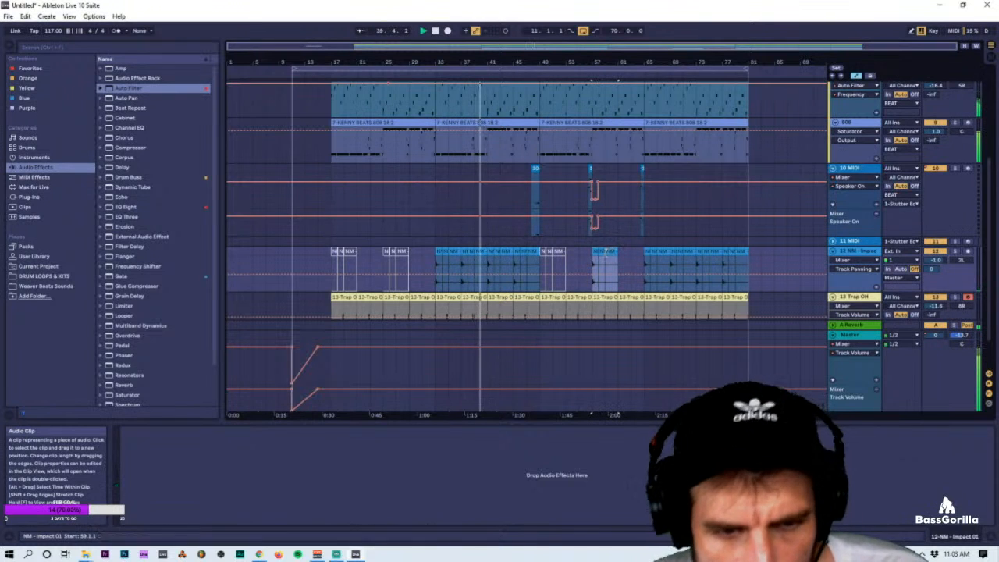
pyautogui.click(603, 254)
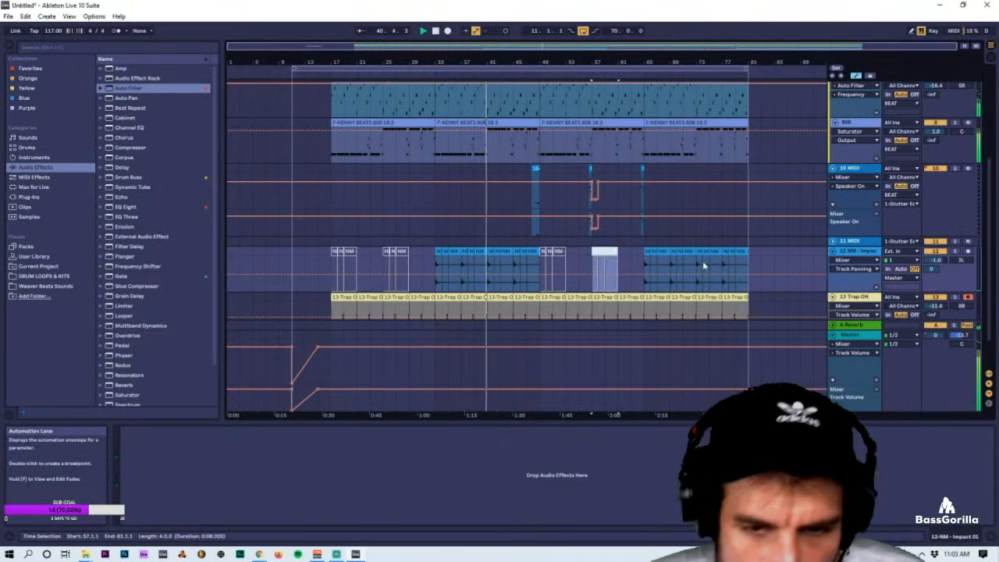
# Review the deactivated impact sections in bars 49 to 61 and bars 17 to 33 against the other tracks.
pyautogui.click(535, 252)
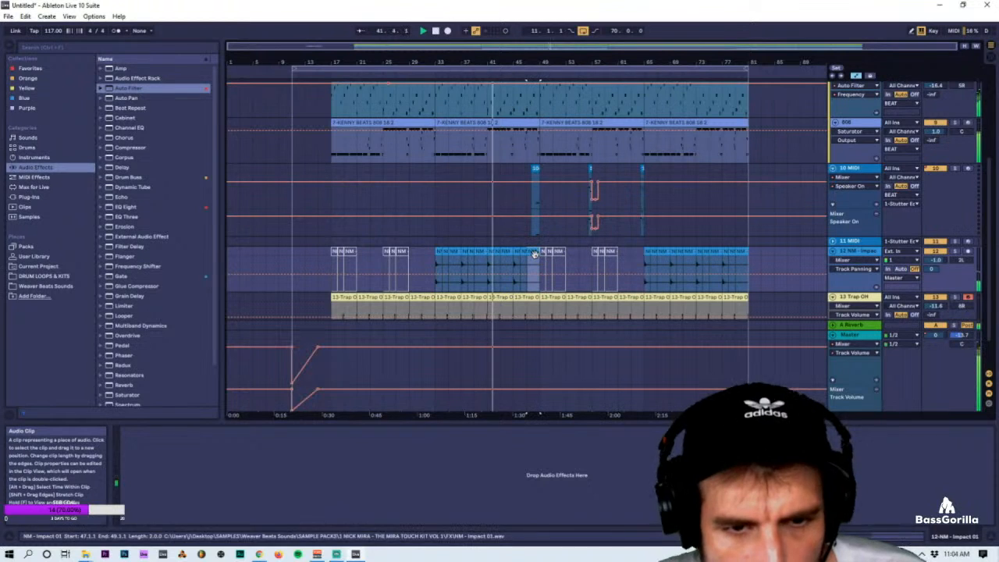
pyautogui.keyDown('shift'); pyautogui.click(516, 253); pyautogui.keyUp('shift')
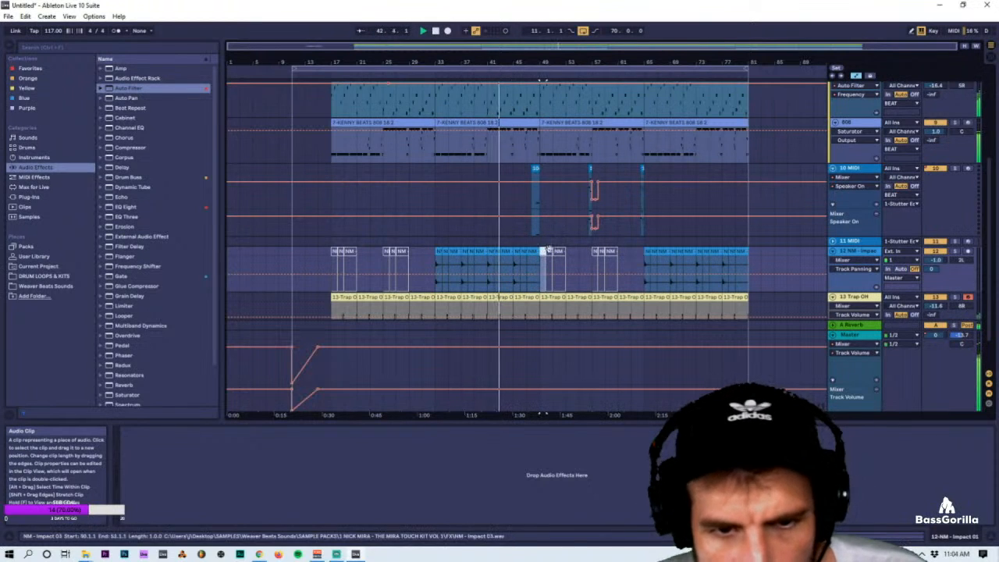
pyautogui.click(553, 251)
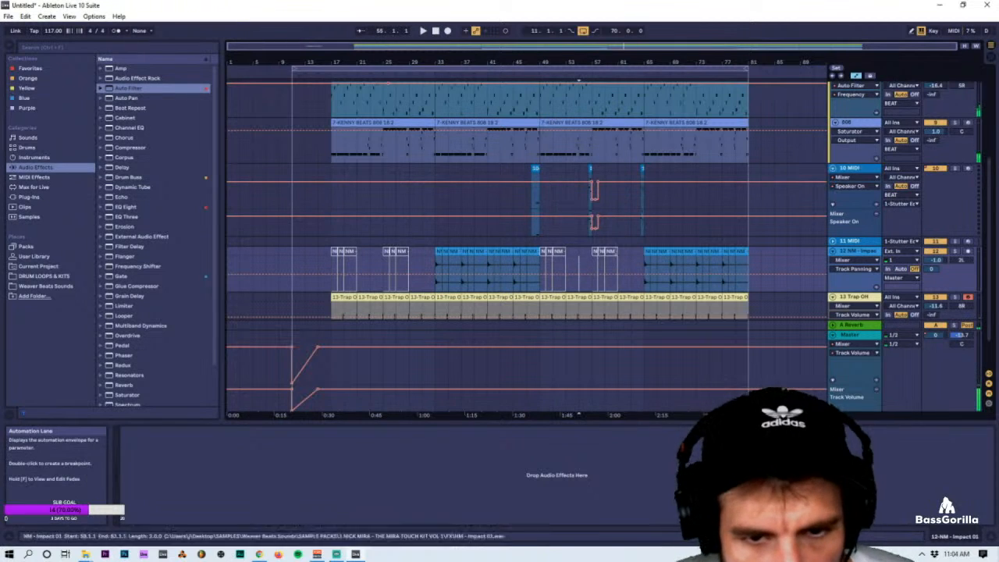
pyautogui.click(606, 260)
pyautogui.moveTo(605, 260); pyautogui.dragTo(541, 257)
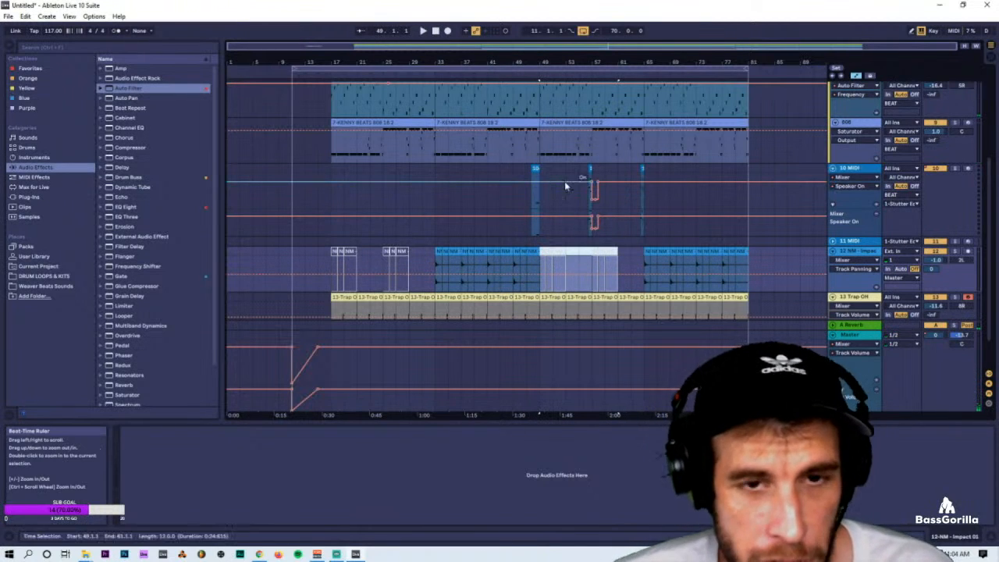
pyautogui.scroll(3, 586, 199)
pyautogui.scroll(1, 587, 199)
pyautogui.scroll(-2, 461, 196)
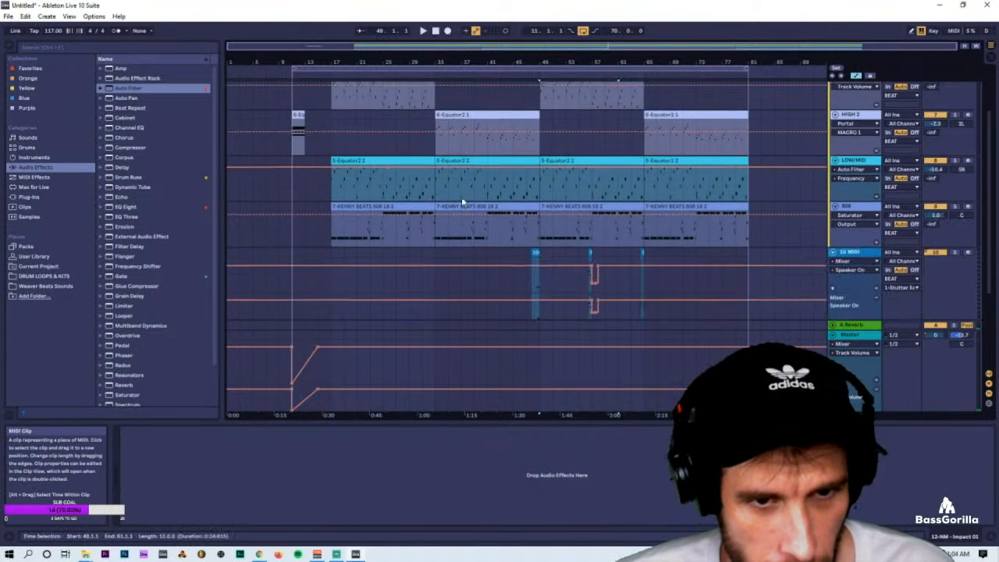
pyautogui.scroll(-4, 461, 201)
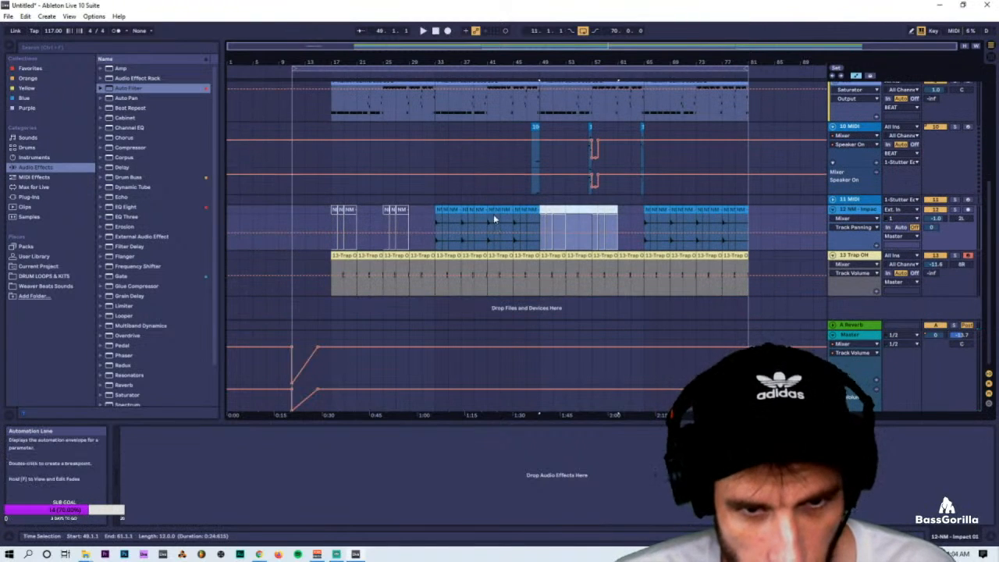
pyautogui.click(416, 207)
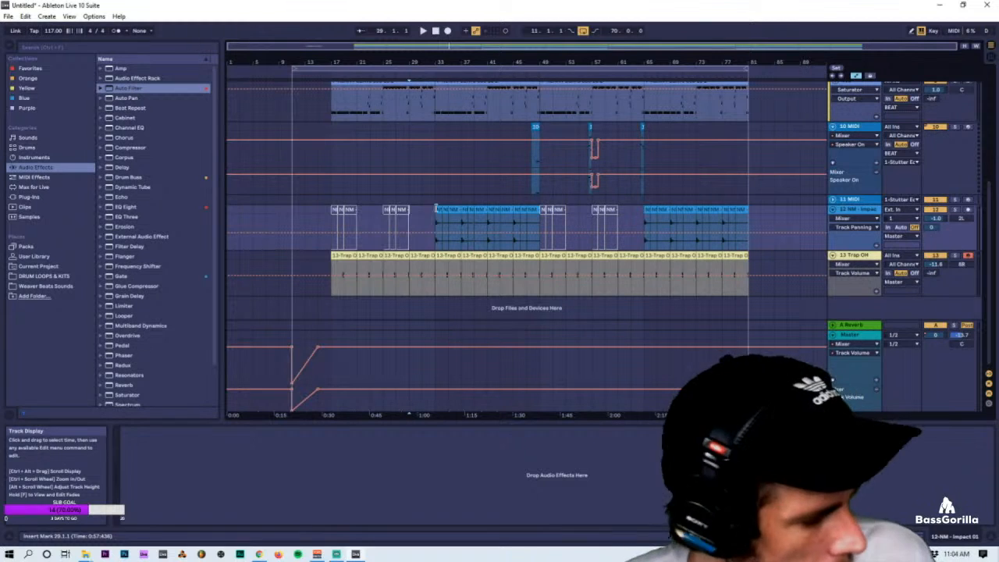
pyautogui.moveTo(437, 210); pyautogui.dragTo(332, 212)
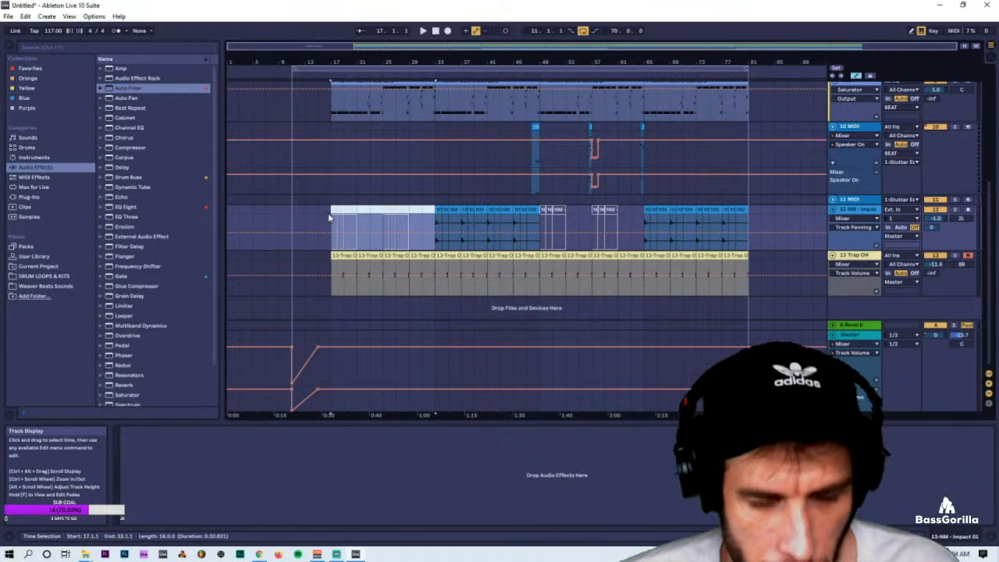
pyautogui.scroll(2, 439, 242)
pyautogui.scroll(2, 440, 241)
pyautogui.scroll(-4, 546, 281)
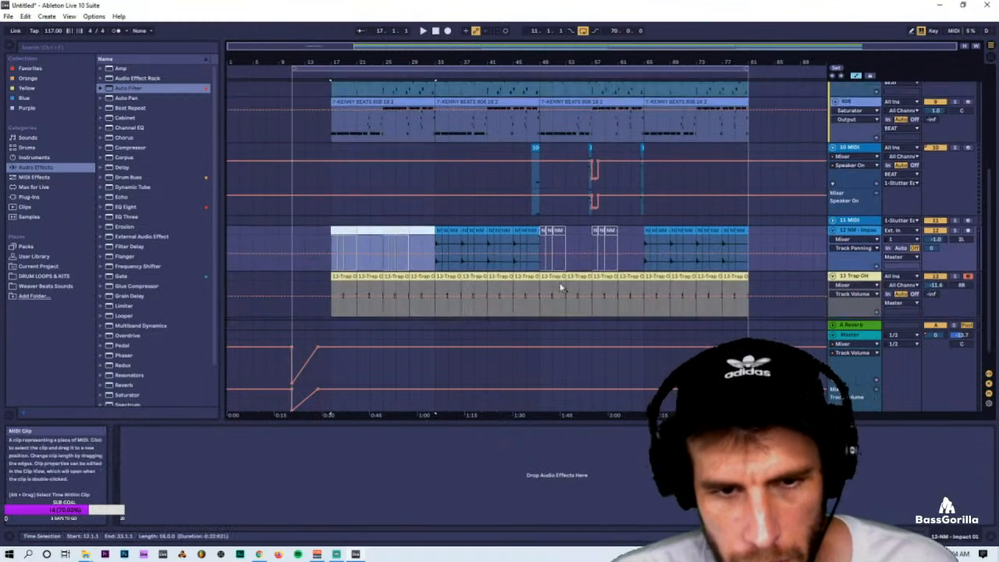
# Fold the Trap OH track, switch to Streamlabs OBS and activate the FACECAM scene.
pyautogui.click(832, 256)
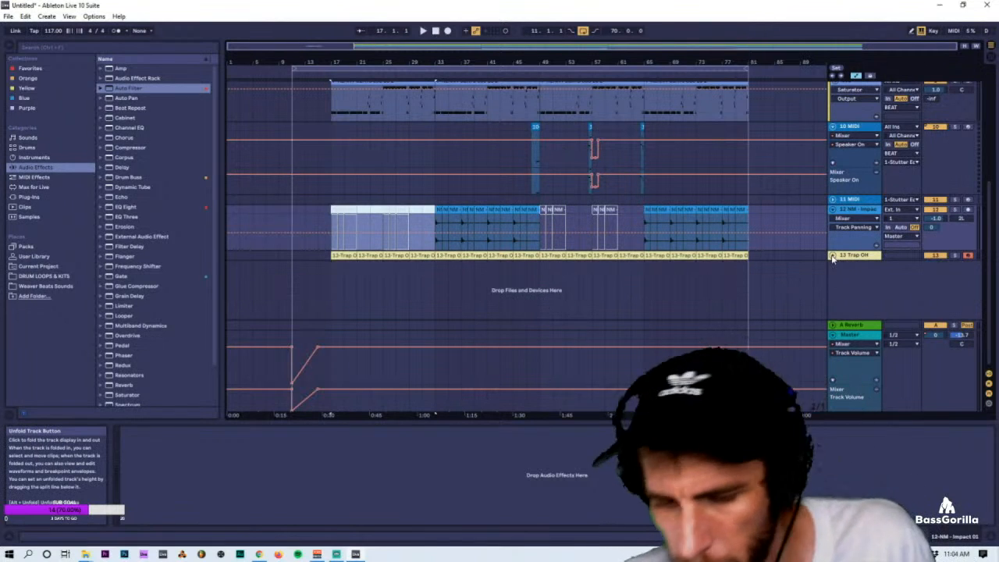
pyautogui.click(337, 555)
pyautogui.click(336, 554)
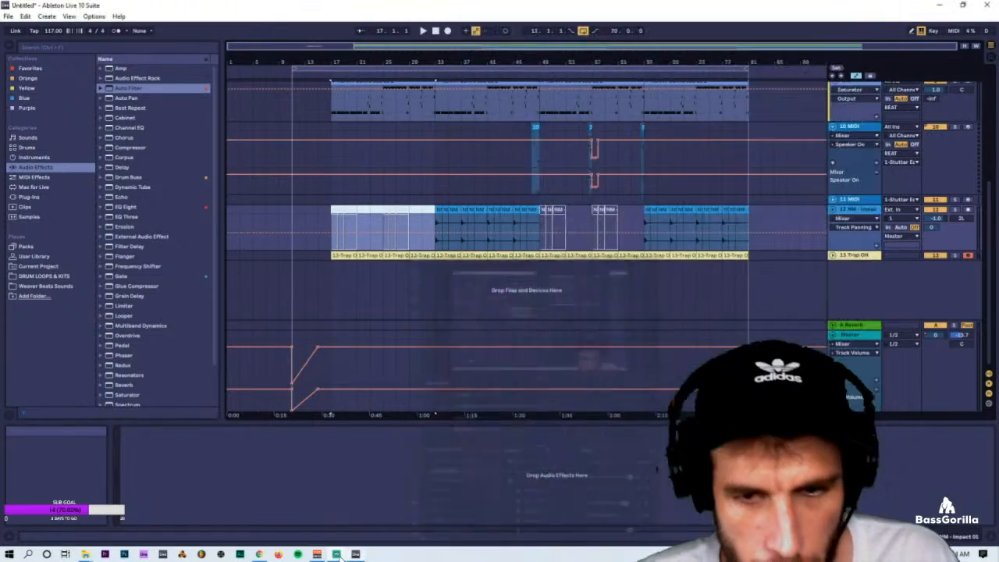
pyautogui.click(337, 555)
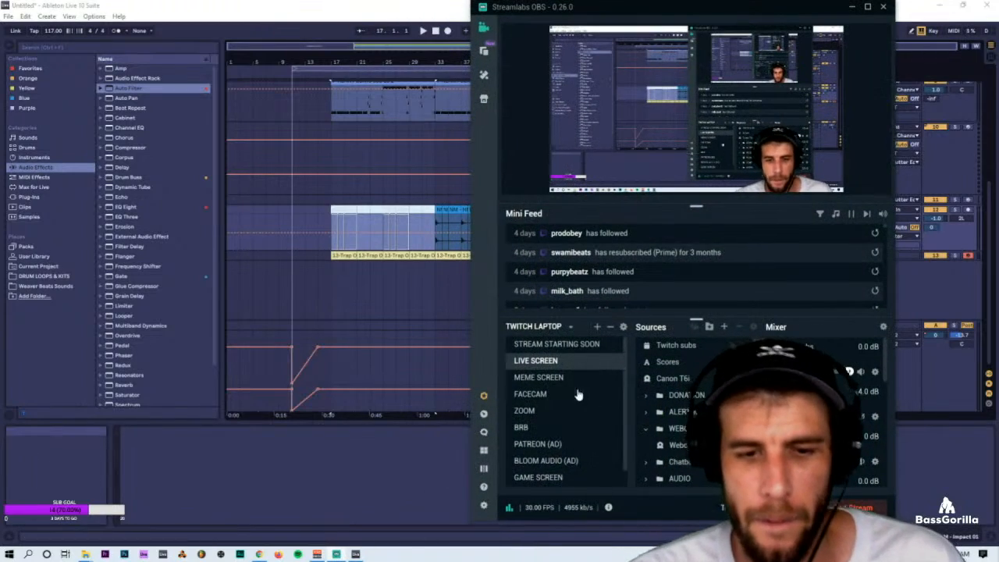
pyautogui.click(533, 395)
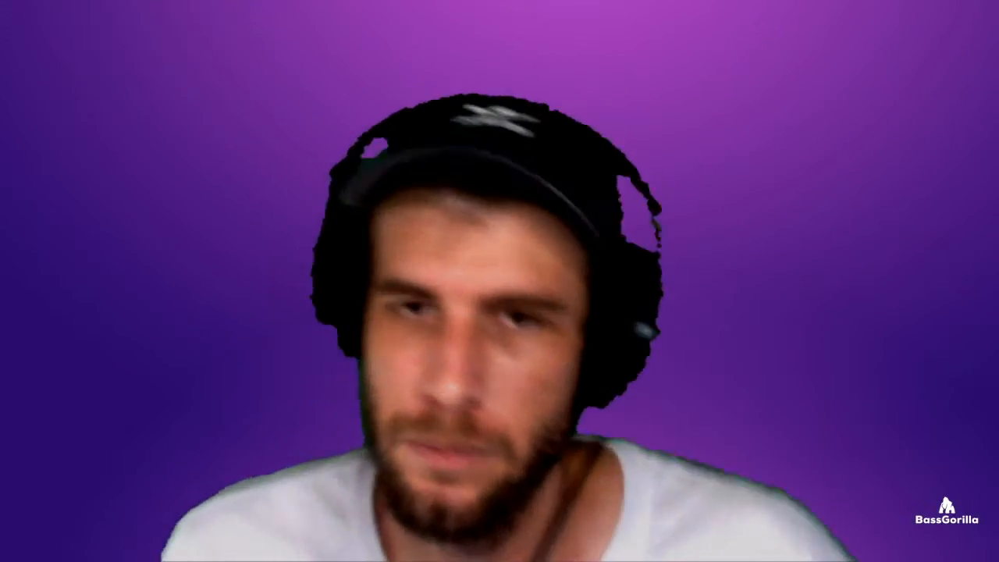